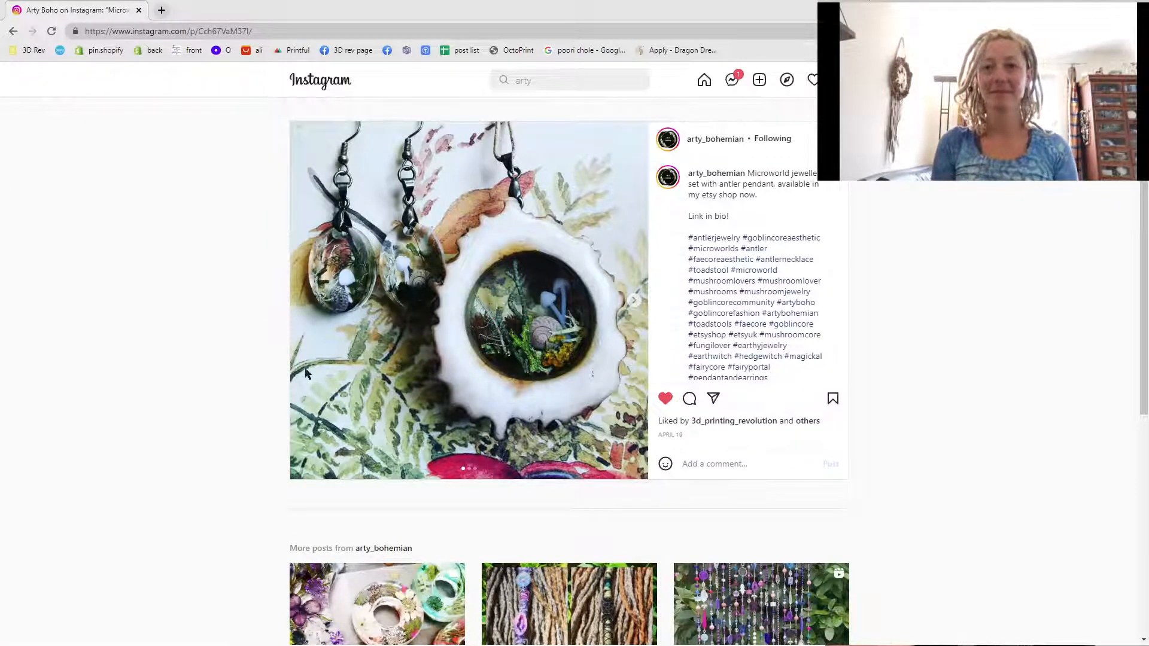
- Look over the antler microworld jewellery post and the other arty_bohemian posts shown beneath it
{"action": "scroll", "coordinate": [220, 375], "scroll_direction": "down", "scroll_amount": 5}
{"action": "scroll", "coordinate": [262, 223], "scroll_direction": "up", "scroll_amount": 1}
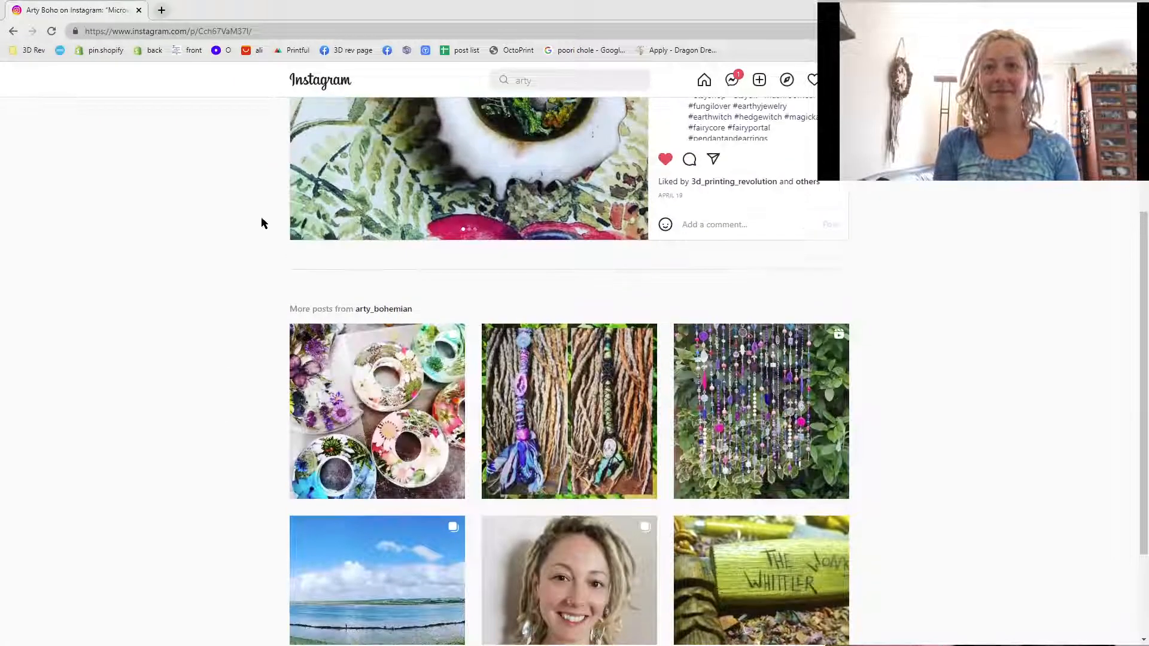
{"action": "double_click", "coordinate": [357, 12]}
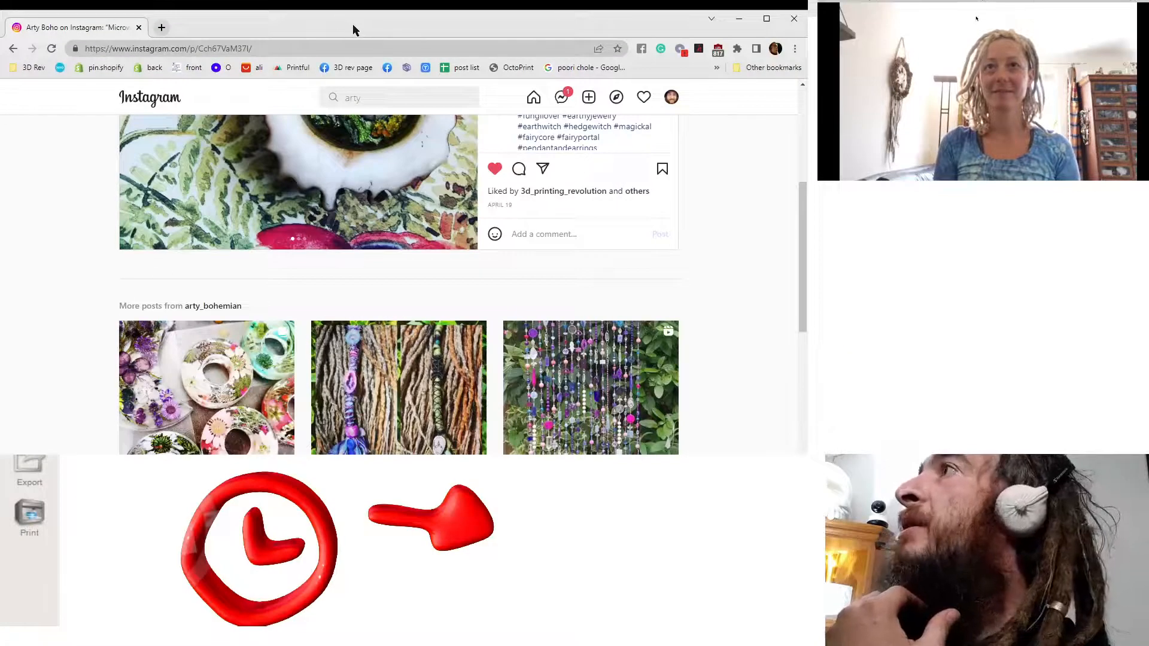
{"action": "left_click", "coordinate": [767, 19]}
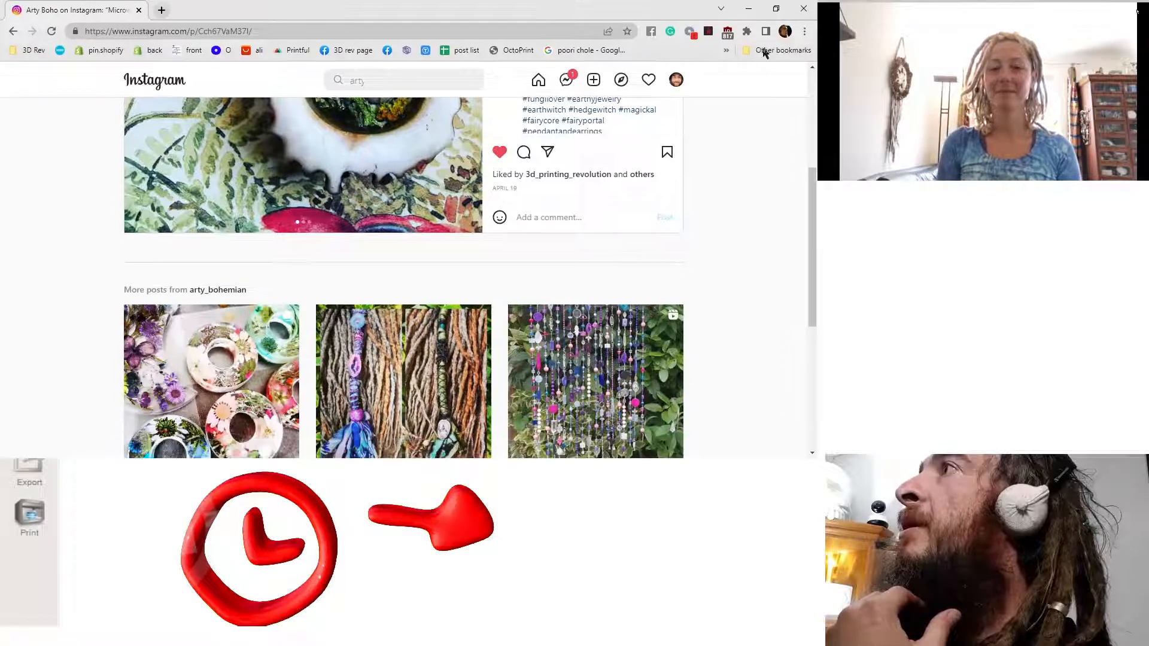
{"action": "scroll", "coordinate": [514, 185], "scroll_direction": "down", "scroll_amount": 3}
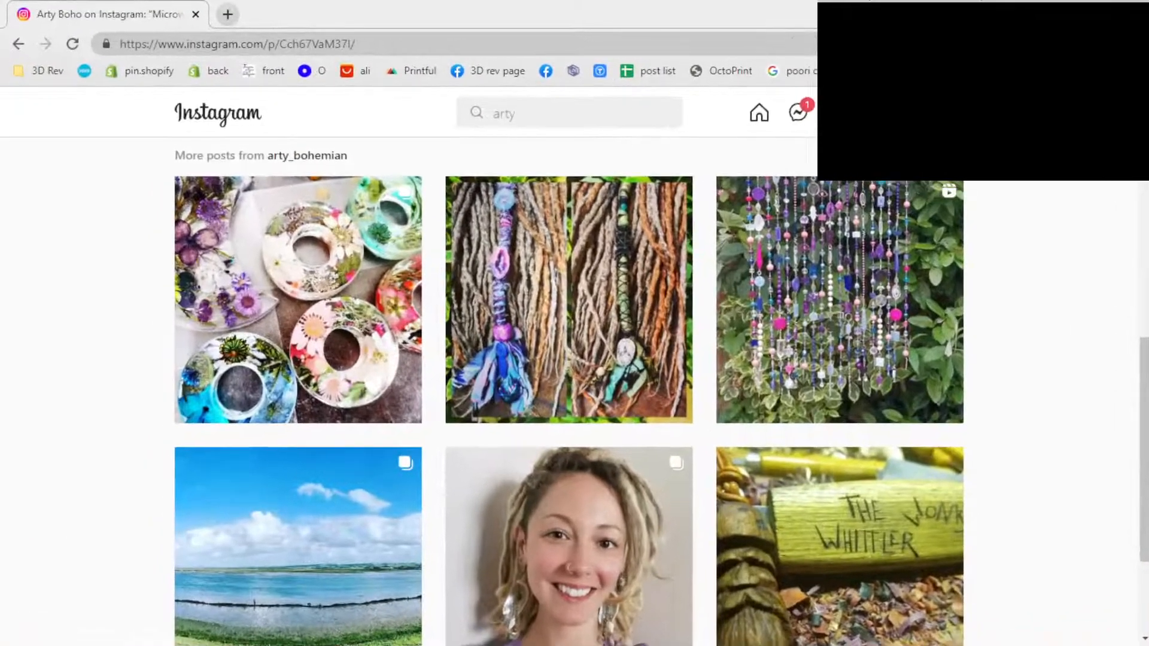
{"action": "scroll", "coordinate": [568, 389], "scroll_direction": "down", "scroll_amount": 3}
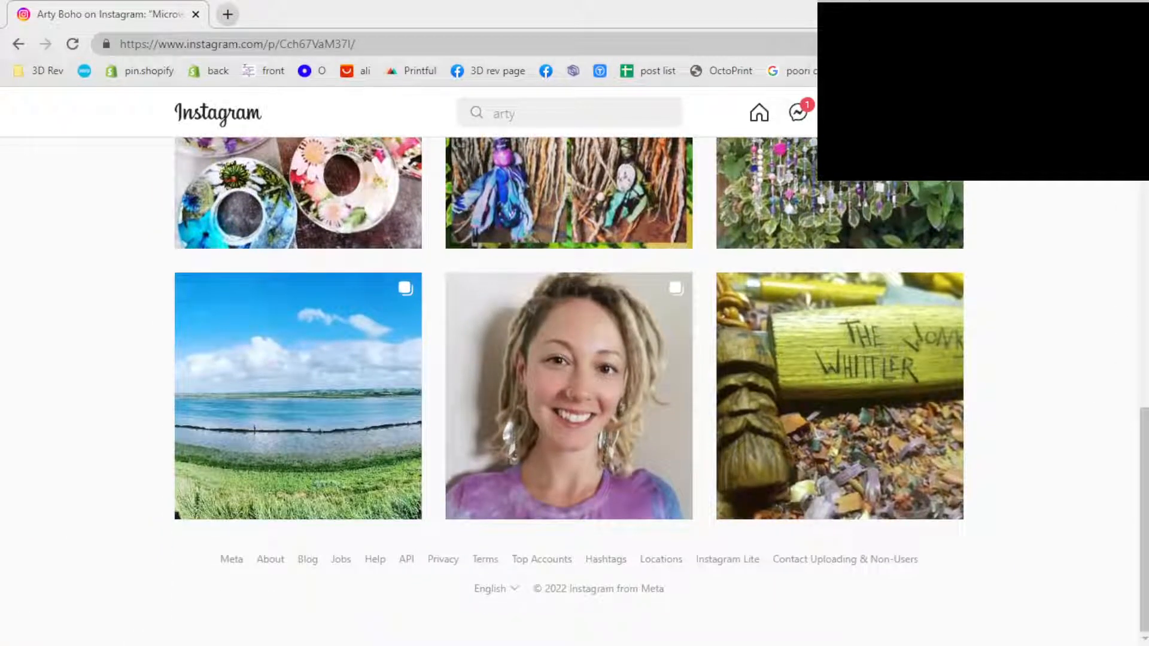
{"action": "scroll", "coordinate": [568, 389], "scroll_direction": "up", "scroll_amount": 10}
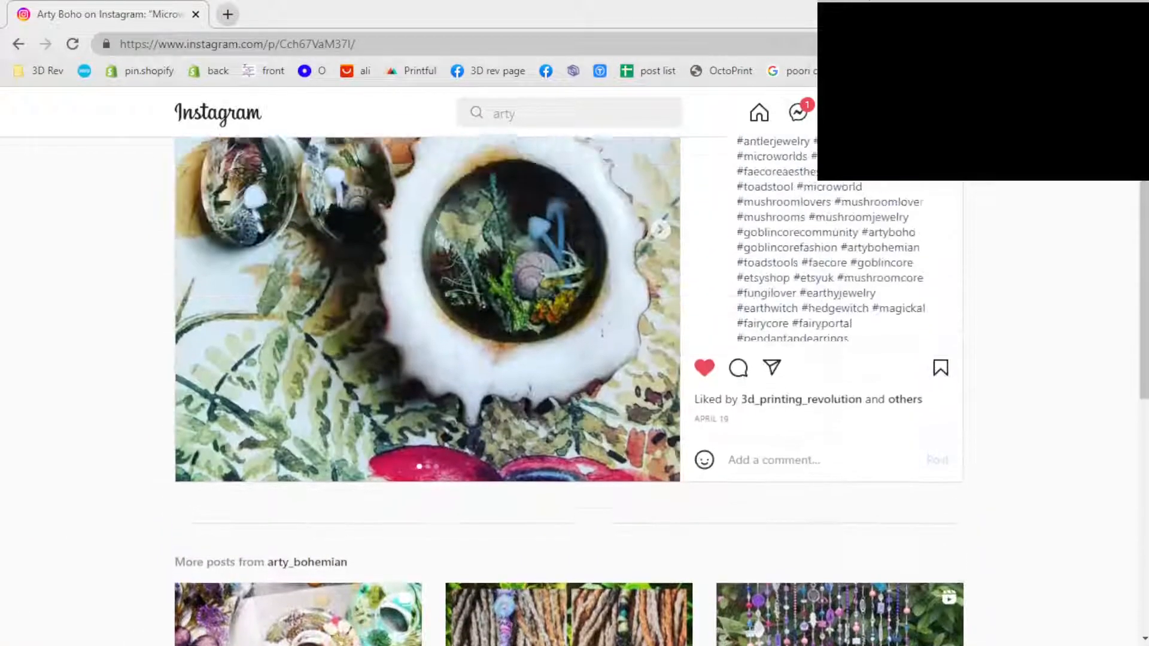
{"action": "scroll", "coordinate": [569, 389], "scroll_direction": "up", "scroll_amount": 2}
{"action": "scroll", "coordinate": [568, 389], "scroll_direction": "down", "scroll_amount": 5}
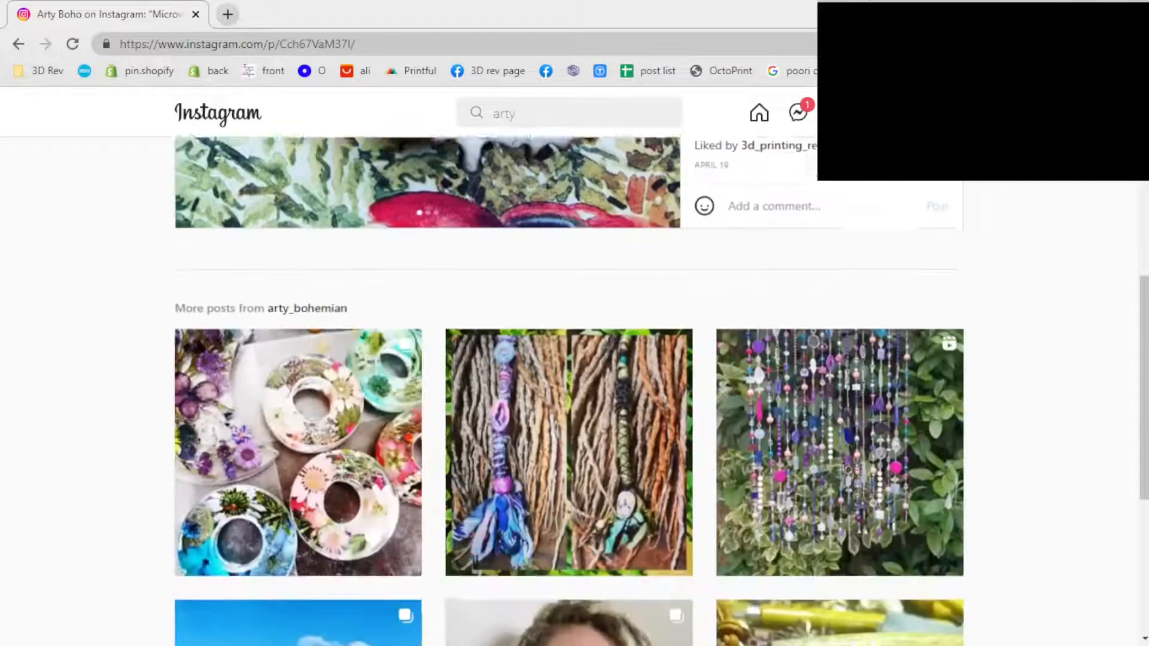
{"action": "scroll", "coordinate": [568, 388], "scroll_direction": "down", "scroll_amount": 5}
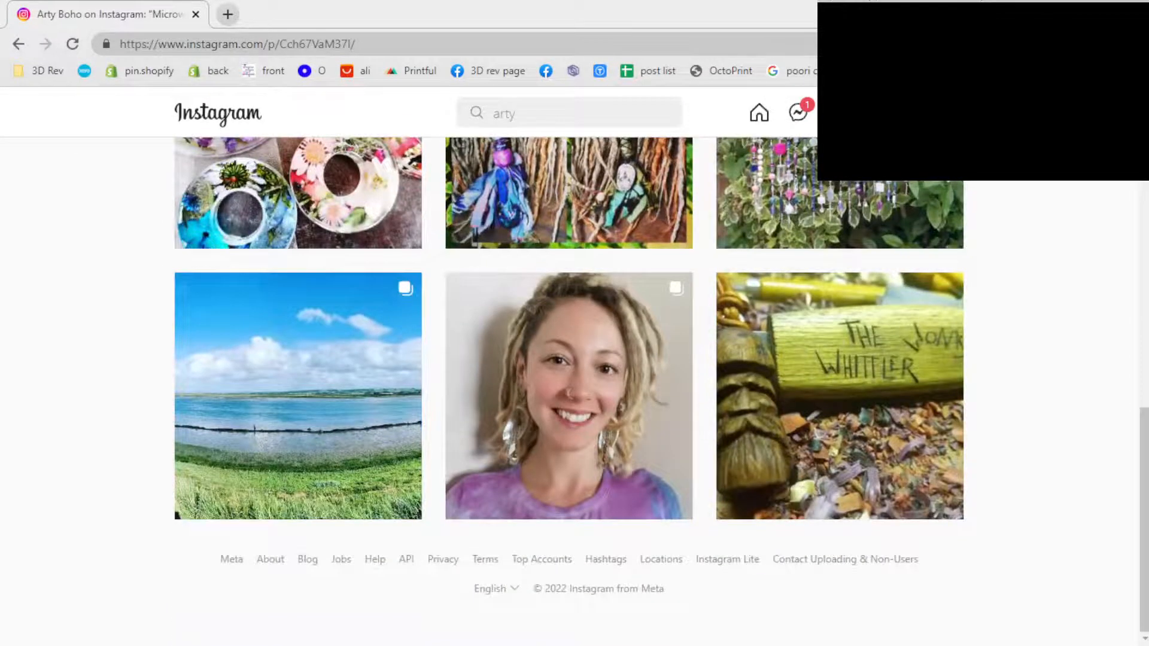
{"action": "scroll", "coordinate": [569, 389], "scroll_direction": "up", "scroll_amount": 12}
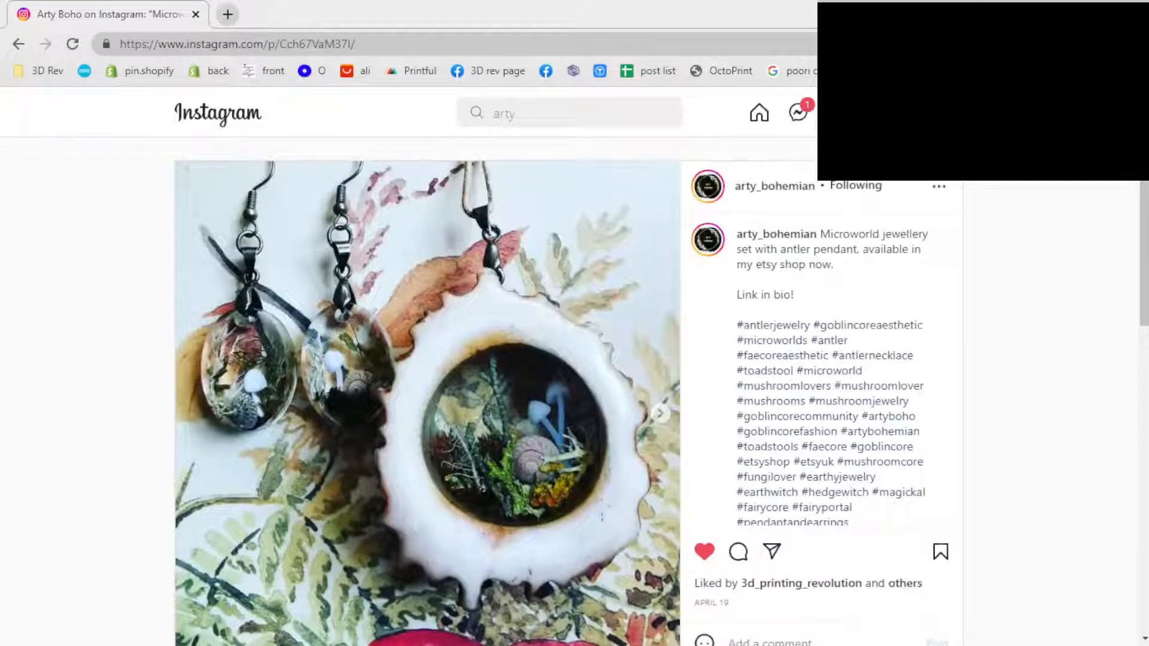
- Return to the arty_bohemian profile, browse its posts down to the floral ToggleLOXX collage, and view that post before going back to the grid
{"action": "left_click", "coordinate": [19, 43]}
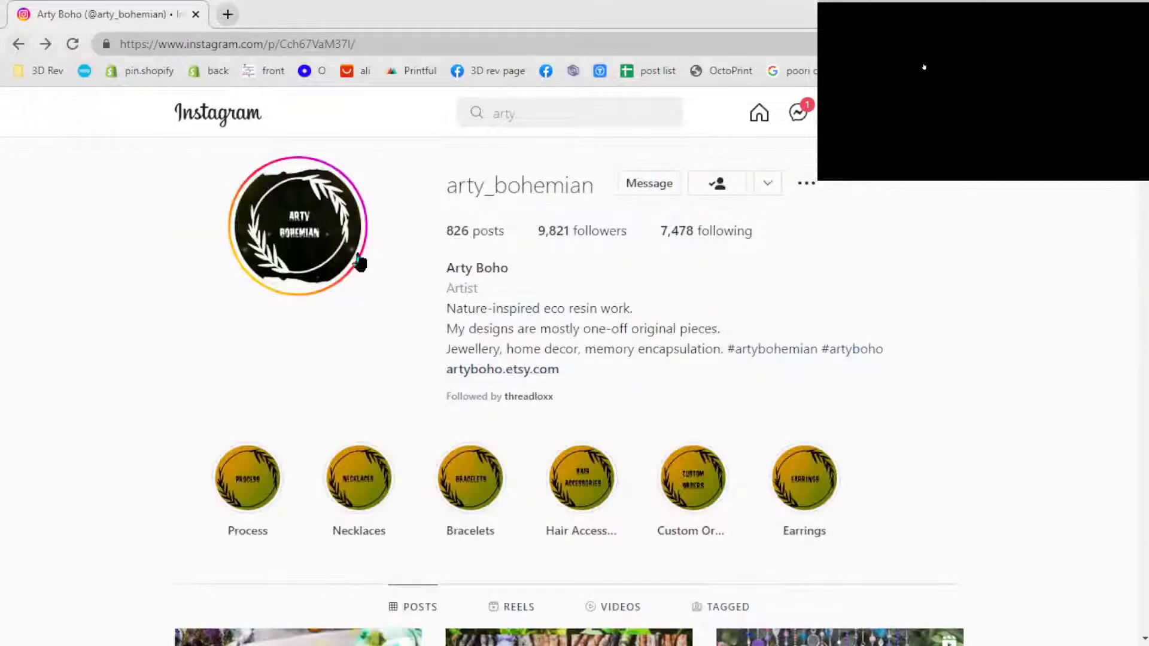
{"action": "scroll", "coordinate": [371, 275], "scroll_direction": "down", "scroll_amount": 9}
{"action": "scroll", "coordinate": [394, 292], "scroll_direction": "down", "scroll_amount": 11}
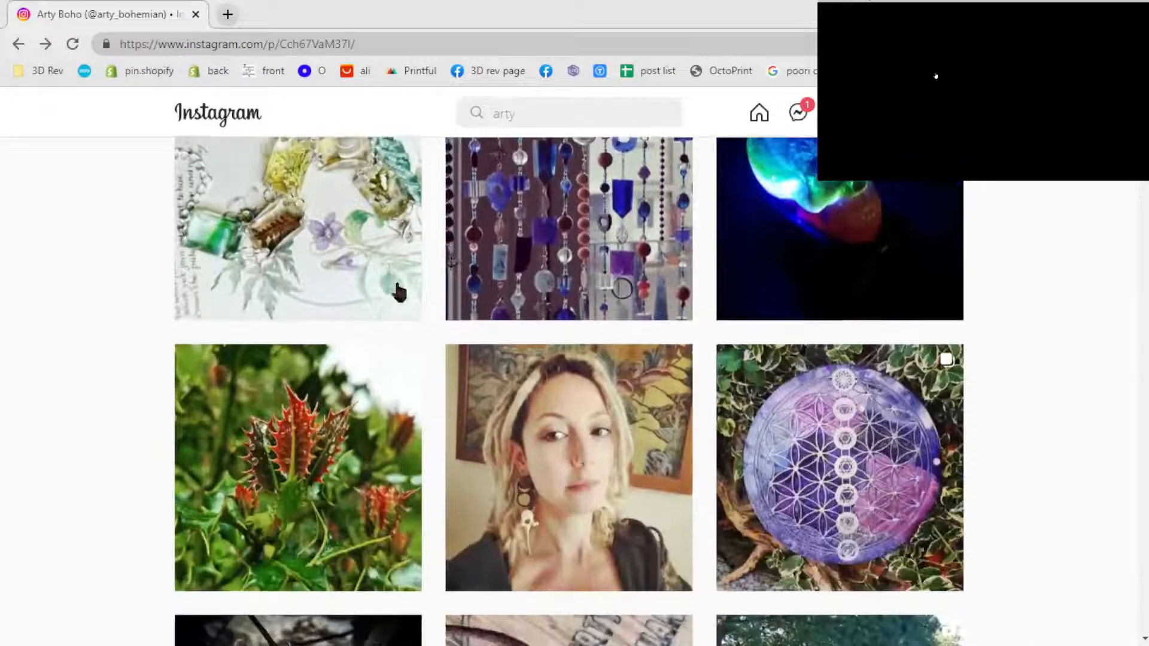
{"action": "scroll", "coordinate": [466, 321], "scroll_direction": "down", "scroll_amount": 7}
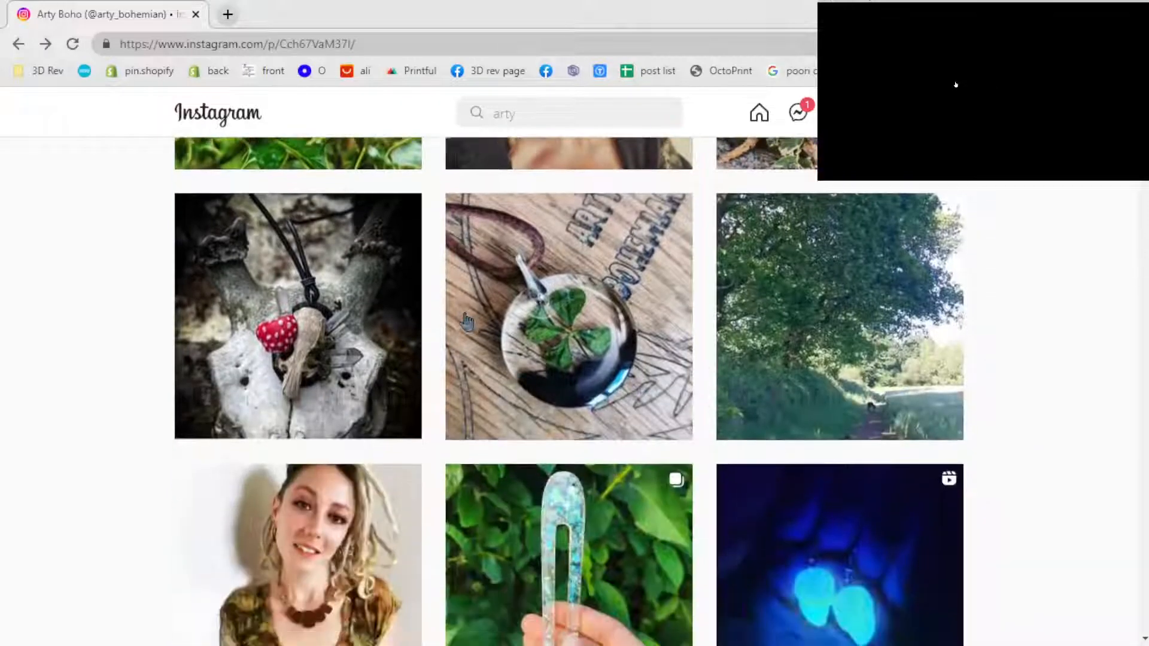
{"action": "scroll", "coordinate": [466, 322], "scroll_direction": "down", "scroll_amount": 6}
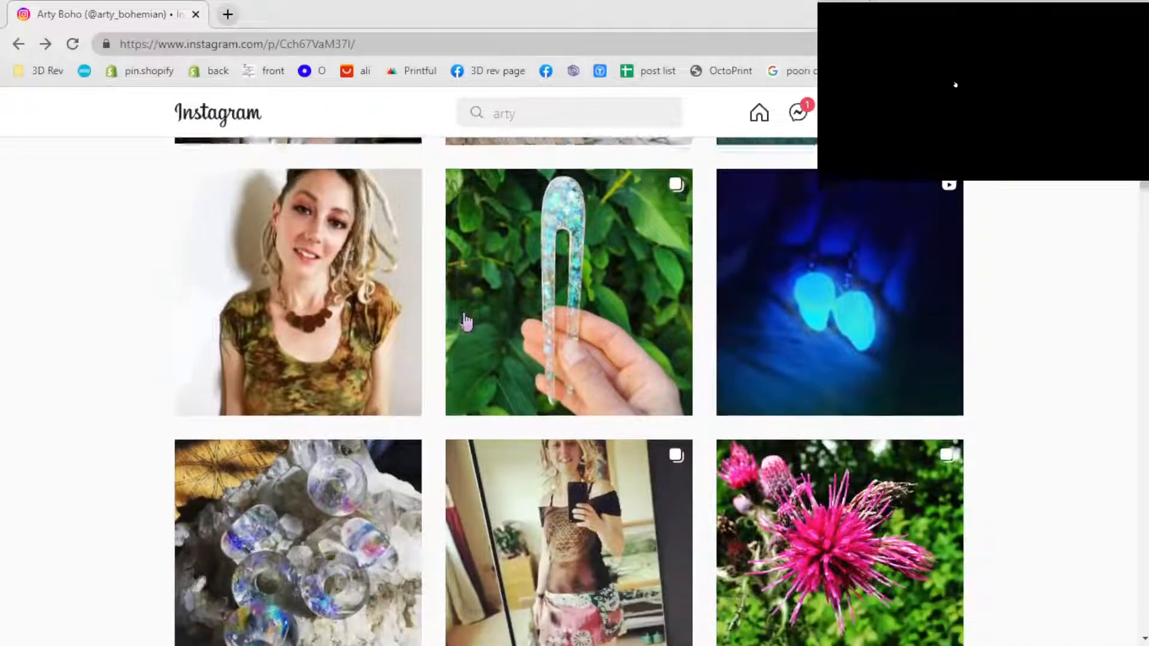
{"action": "scroll", "coordinate": [466, 321], "scroll_direction": "down", "scroll_amount": 6}
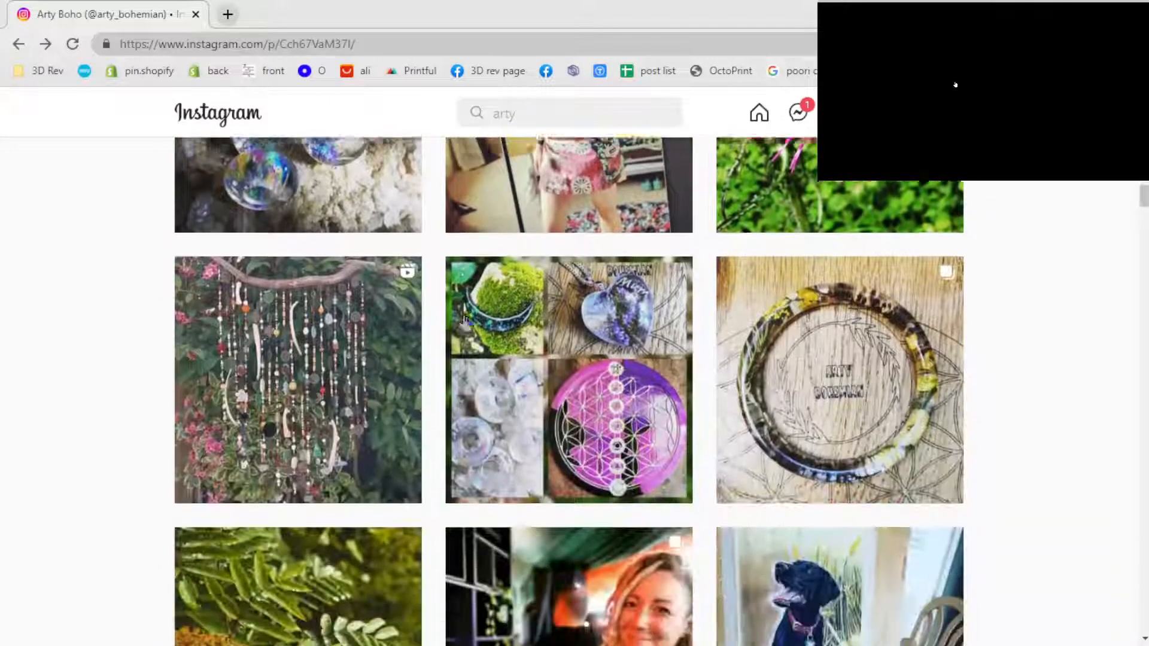
{"action": "scroll", "coordinate": [466, 322], "scroll_direction": "down", "scroll_amount": 6}
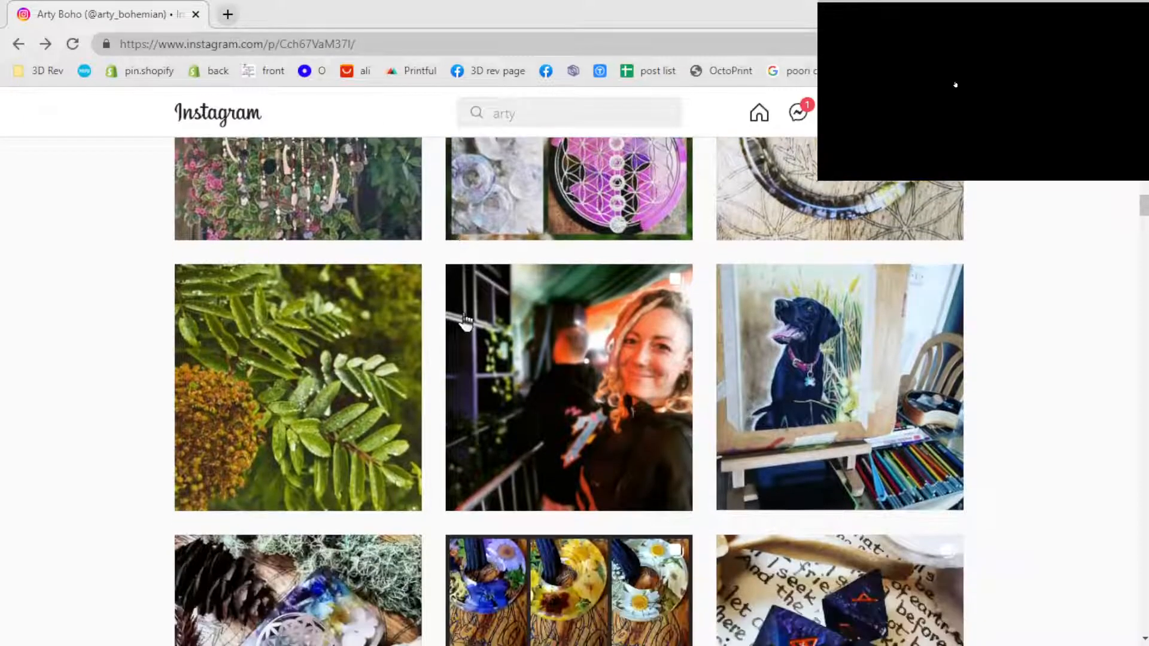
{"action": "scroll", "coordinate": [466, 322], "scroll_direction": "down", "scroll_amount": 3}
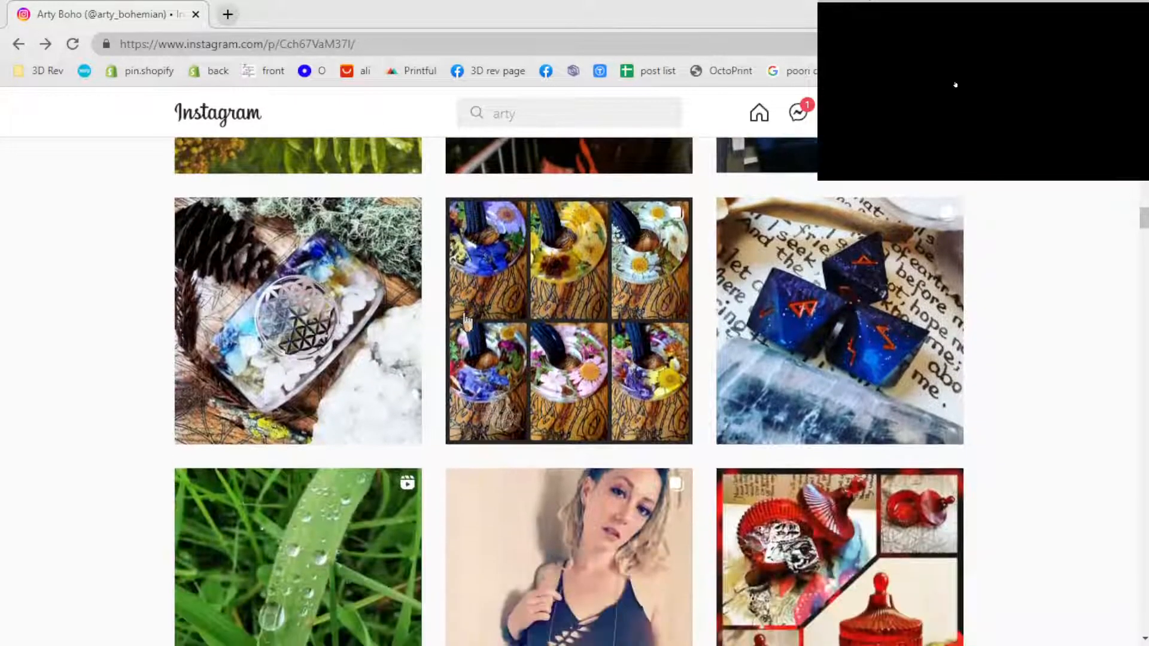
{"action": "left_click", "coordinate": [603, 305]}
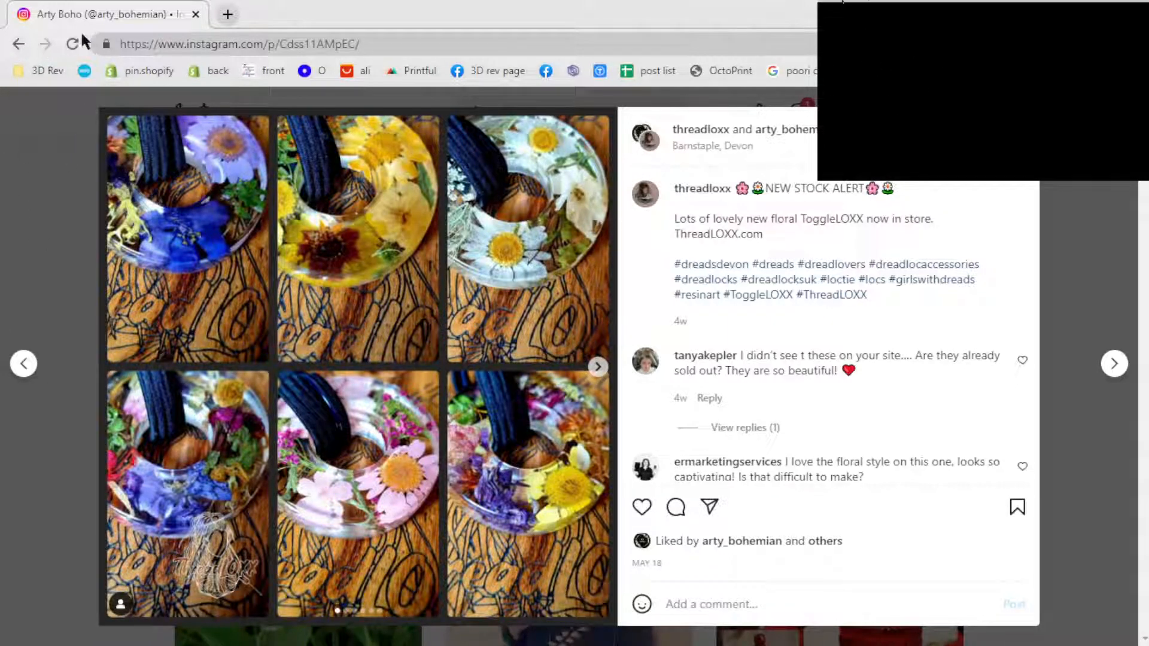
{"action": "left_click", "coordinate": [29, 44]}
- Browse further down the profile's posts to the two antler pendants with snail shells and toadstools, view that post, and leave it
{"action": "scroll", "coordinate": [449, 329], "scroll_direction": "down", "scroll_amount": 5}
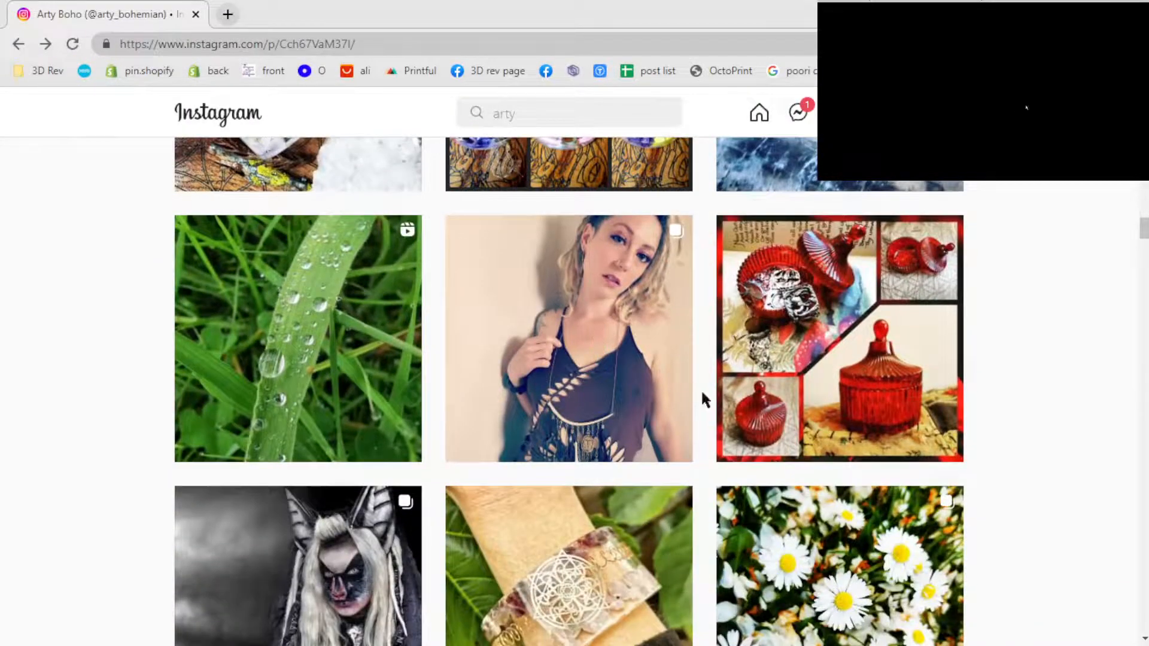
{"action": "scroll", "coordinate": [701, 389], "scroll_direction": "down", "scroll_amount": 2}
{"action": "scroll", "coordinate": [702, 385], "scroll_direction": "down", "scroll_amount": 5}
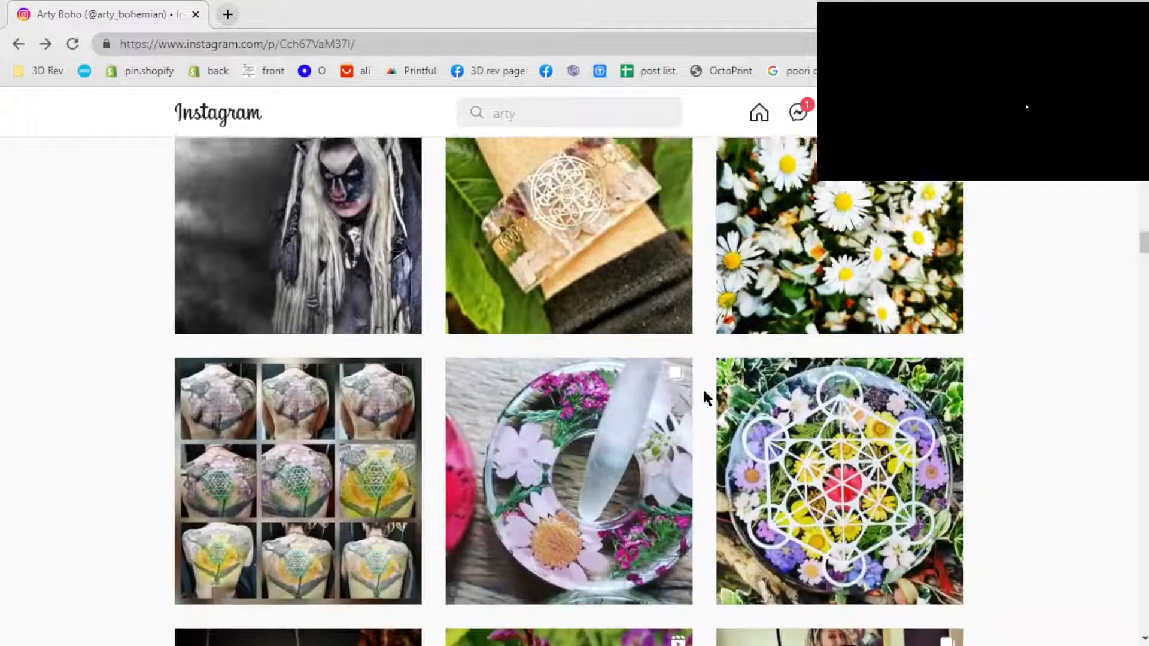
{"action": "scroll", "coordinate": [700, 393], "scroll_direction": "down", "scroll_amount": 5}
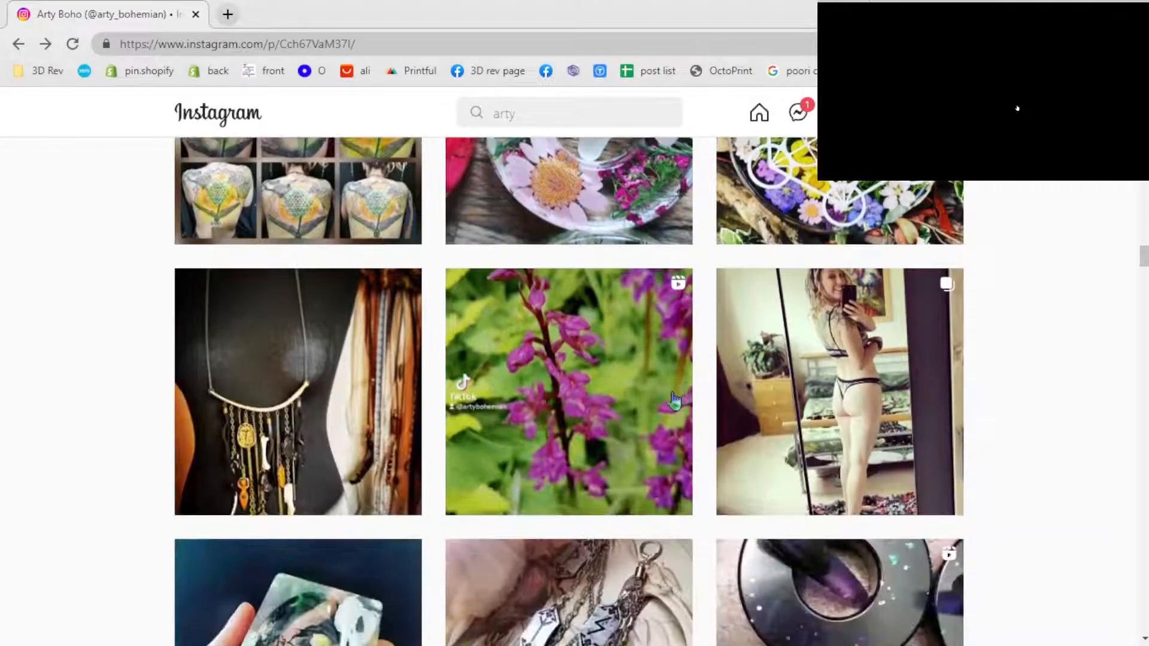
{"action": "scroll", "coordinate": [675, 400], "scroll_direction": "down", "scroll_amount": 7}
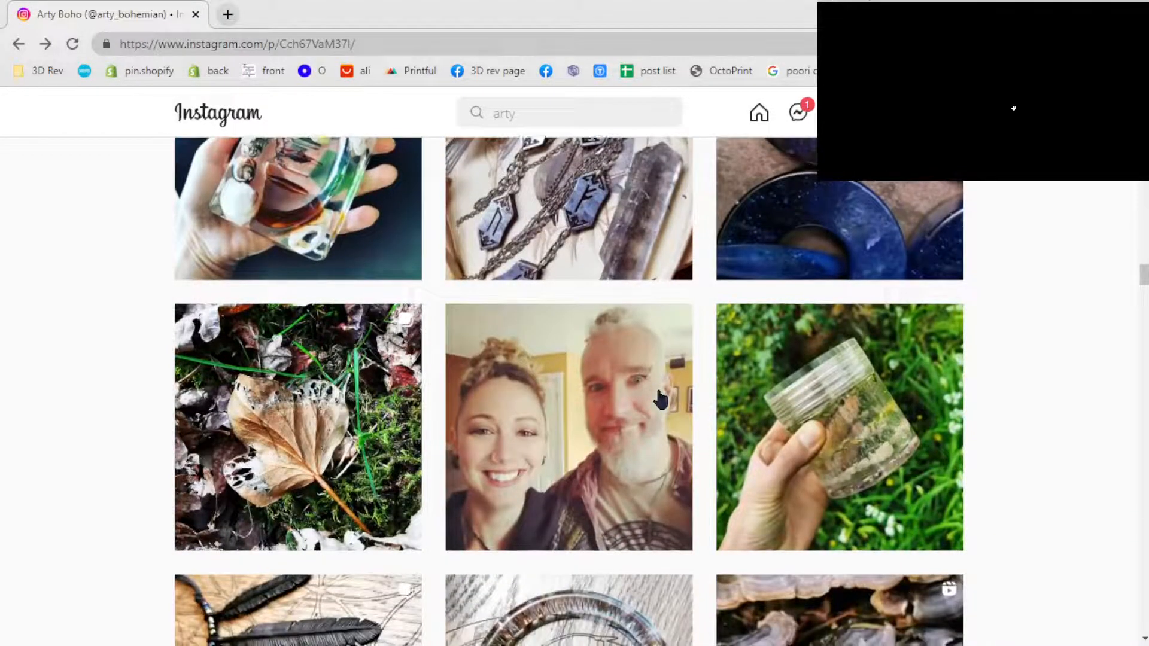
{"action": "scroll", "coordinate": [660, 400], "scroll_direction": "down", "scroll_amount": 1}
{"action": "scroll", "coordinate": [660, 400], "scroll_direction": "up", "scroll_amount": 3}
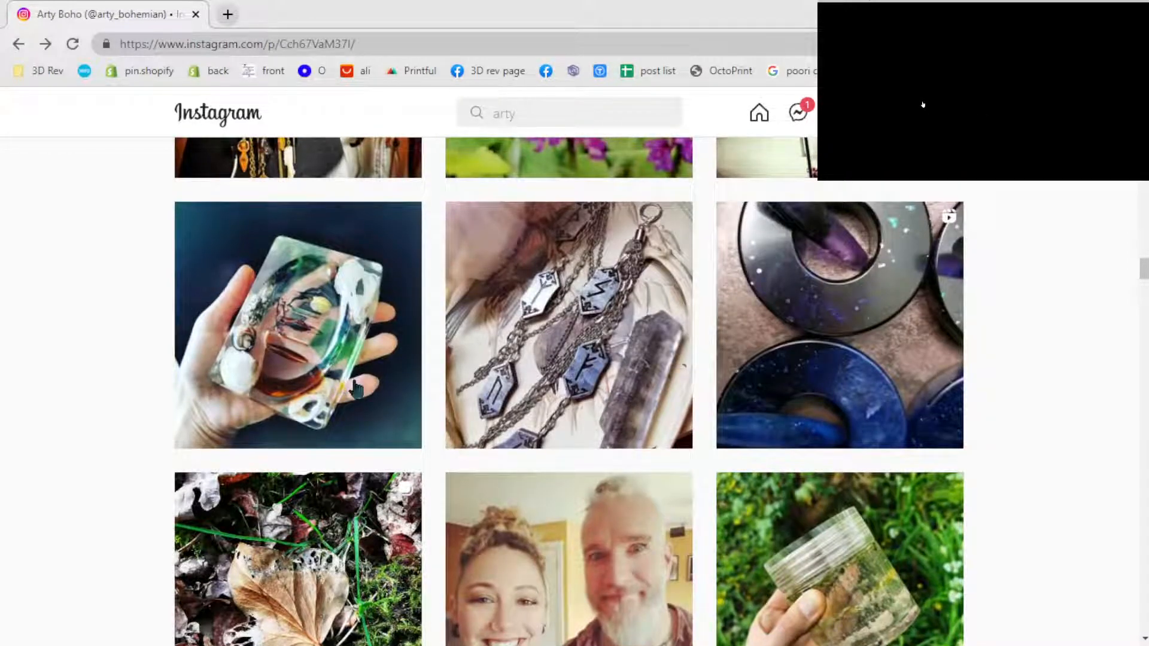
{"action": "scroll", "coordinate": [356, 389], "scroll_direction": "down", "scroll_amount": 10}
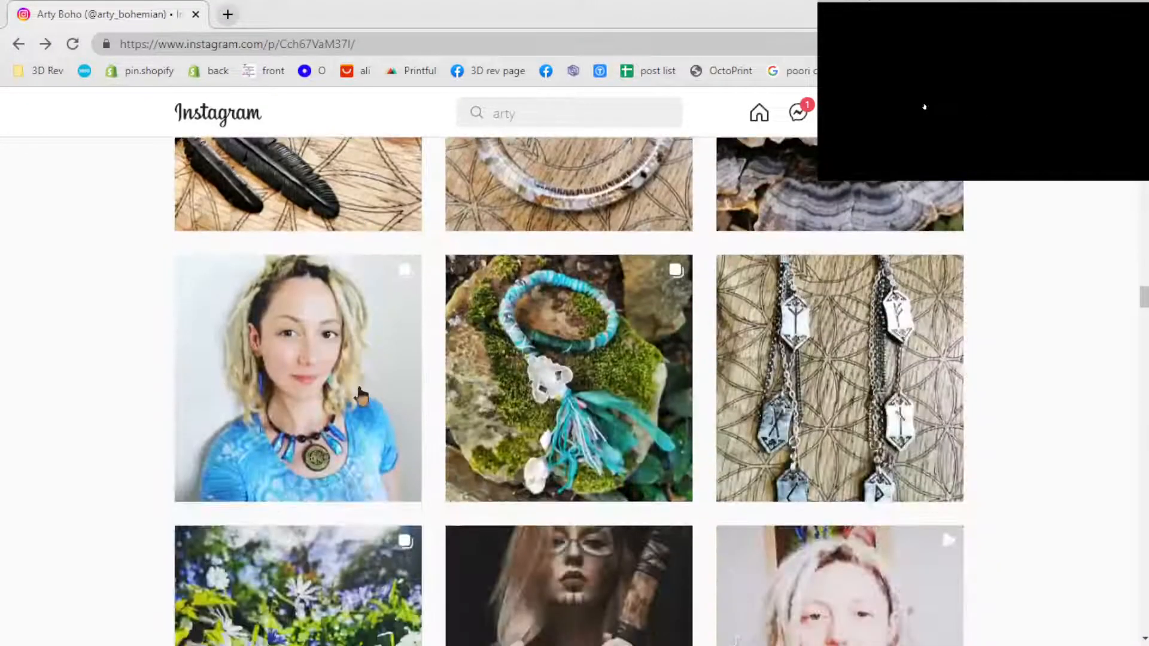
{"action": "scroll", "coordinate": [359, 394], "scroll_direction": "down", "scroll_amount": 5}
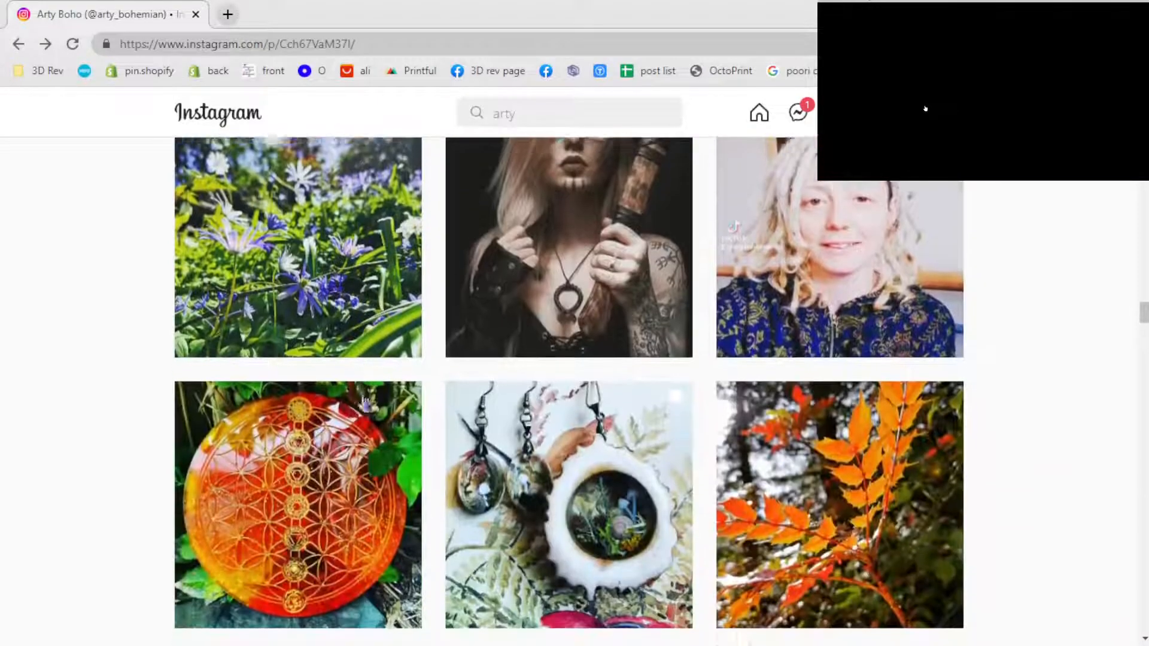
{"action": "scroll", "coordinate": [363, 402], "scroll_direction": "down", "scroll_amount": 7}
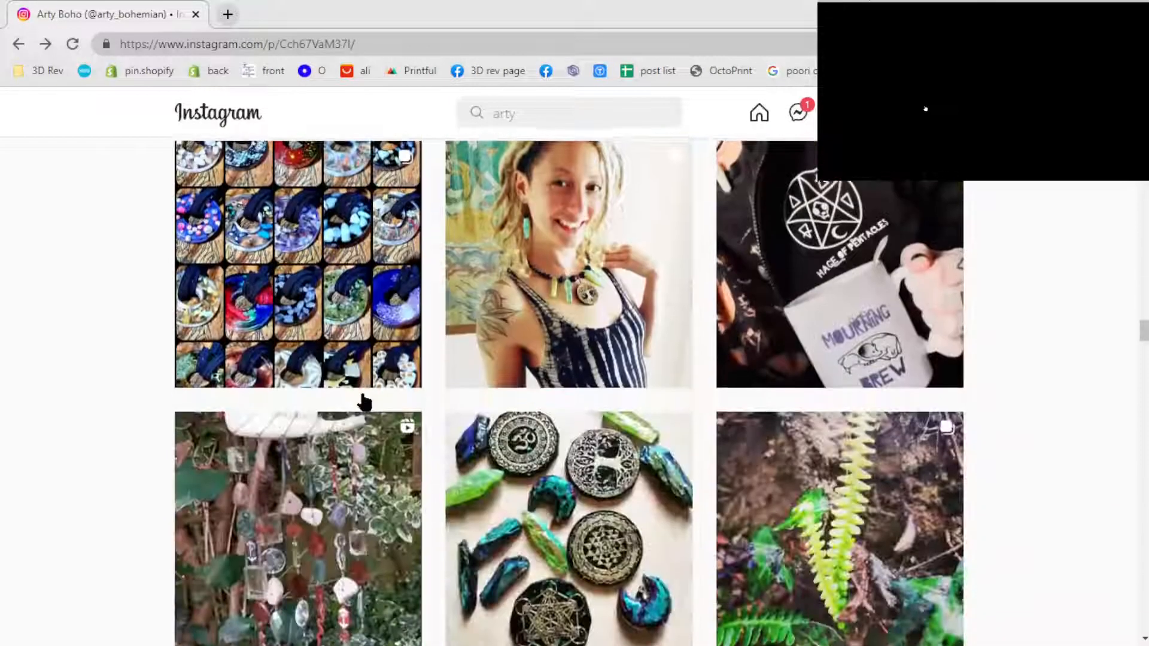
{"action": "scroll", "coordinate": [365, 402], "scroll_direction": "down", "scroll_amount": 5}
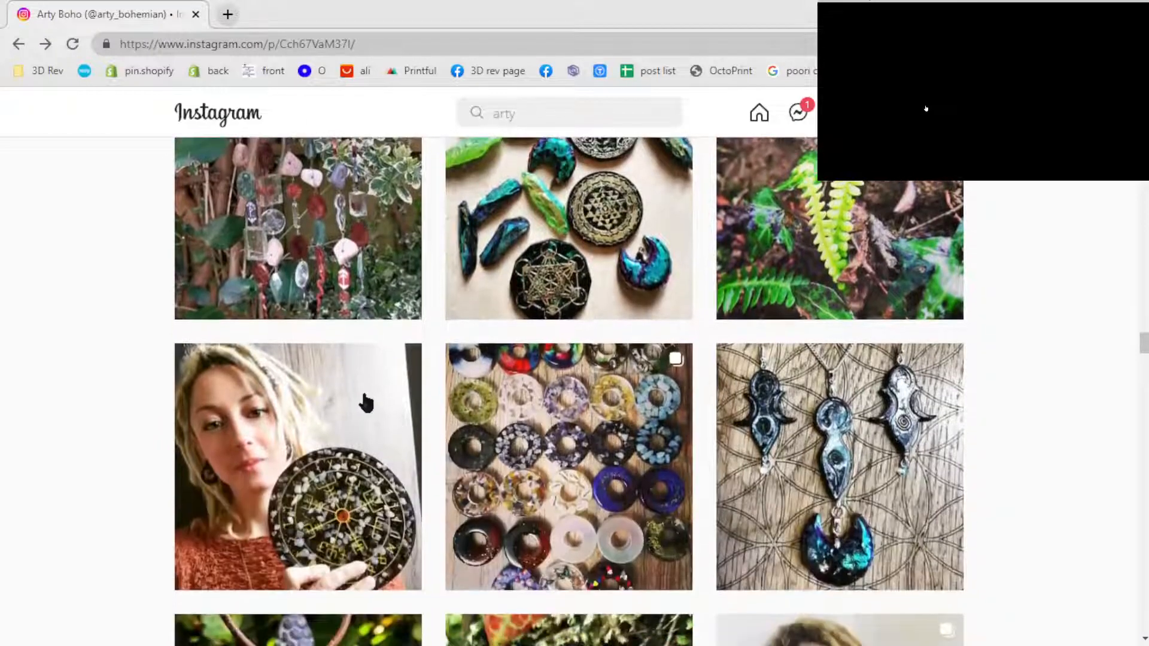
{"action": "scroll", "coordinate": [371, 403], "scroll_direction": "down", "scroll_amount": 9}
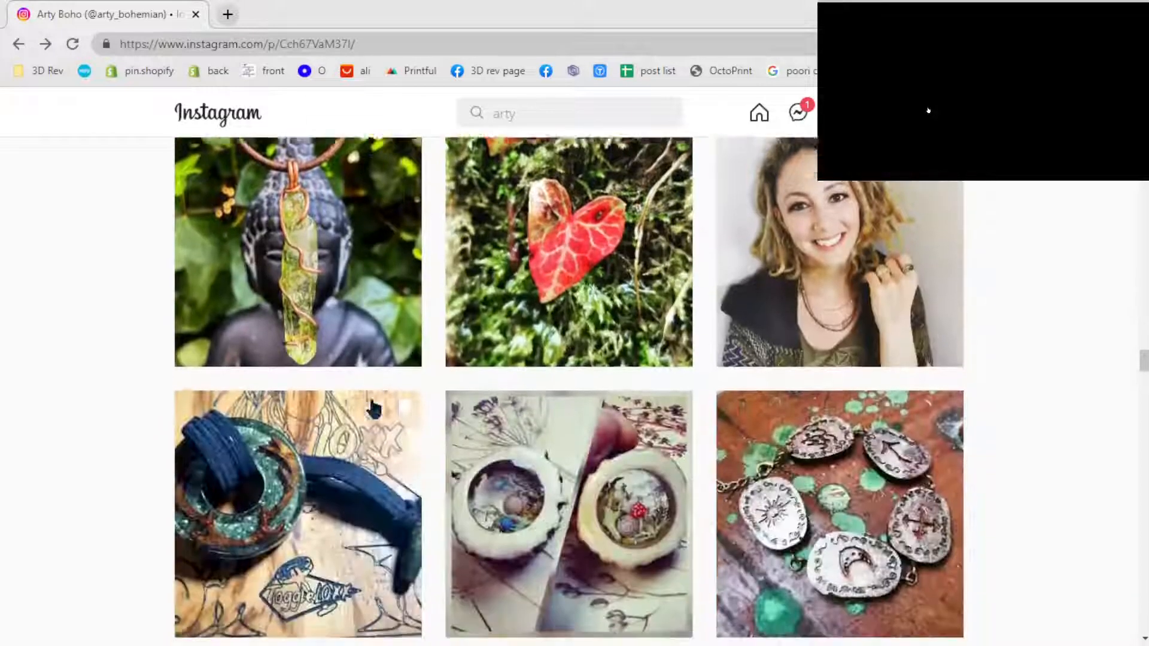
{"action": "scroll", "coordinate": [374, 410], "scroll_direction": "down", "scroll_amount": 1}
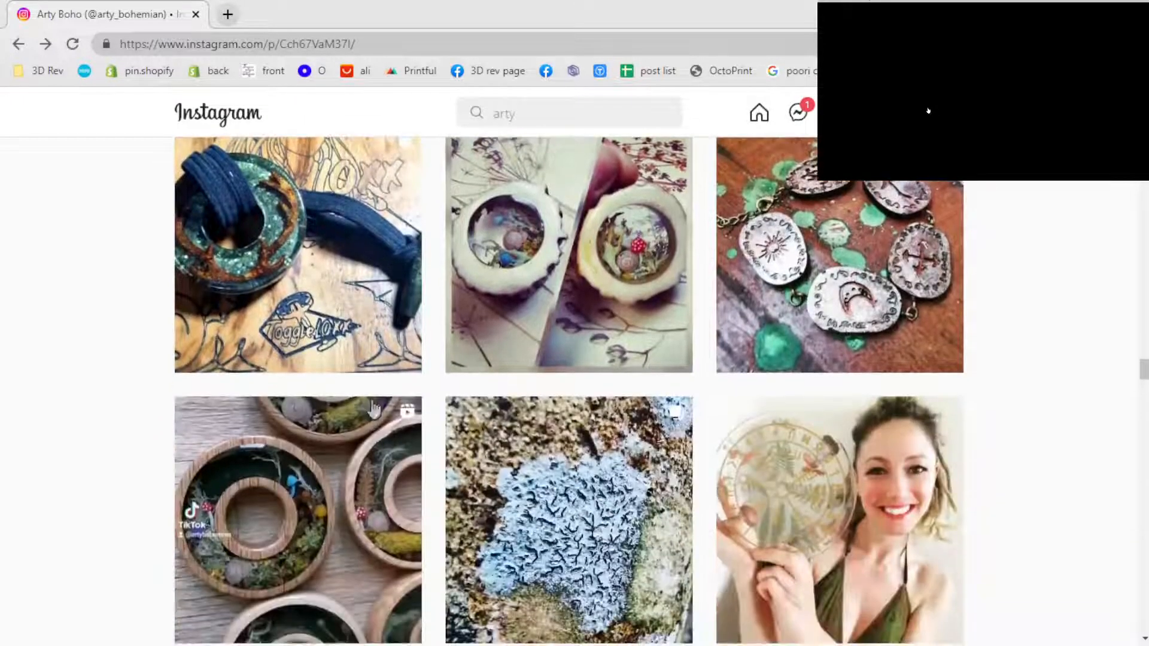
{"action": "left_click", "coordinate": [636, 271]}
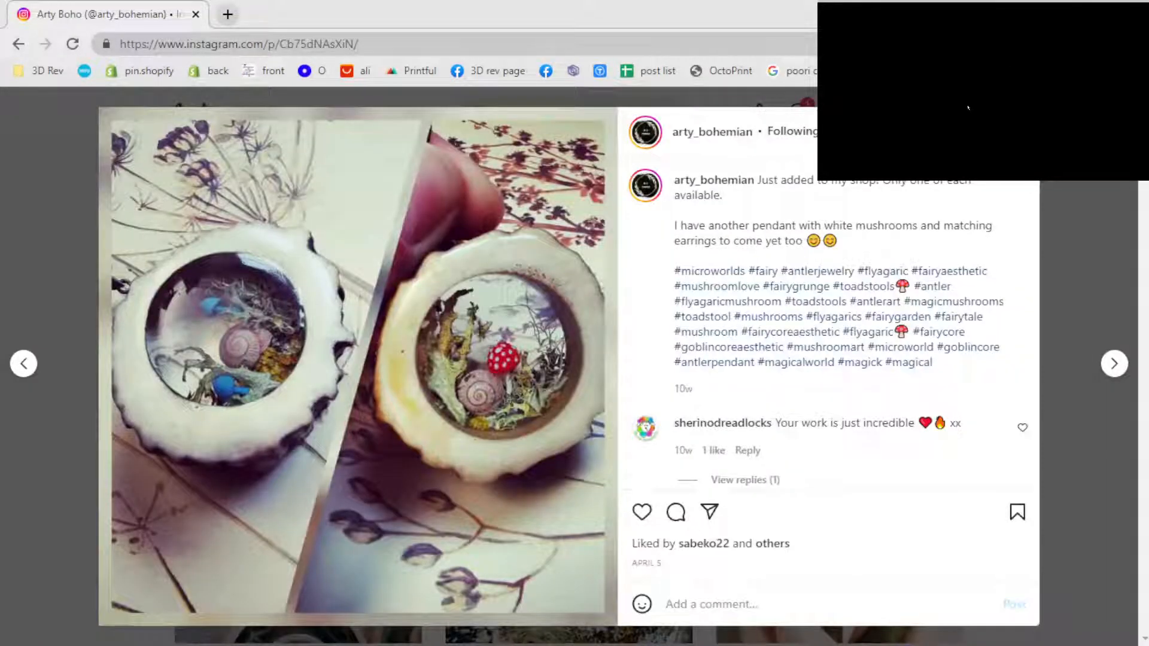
{"action": "left_click", "coordinate": [19, 44]}
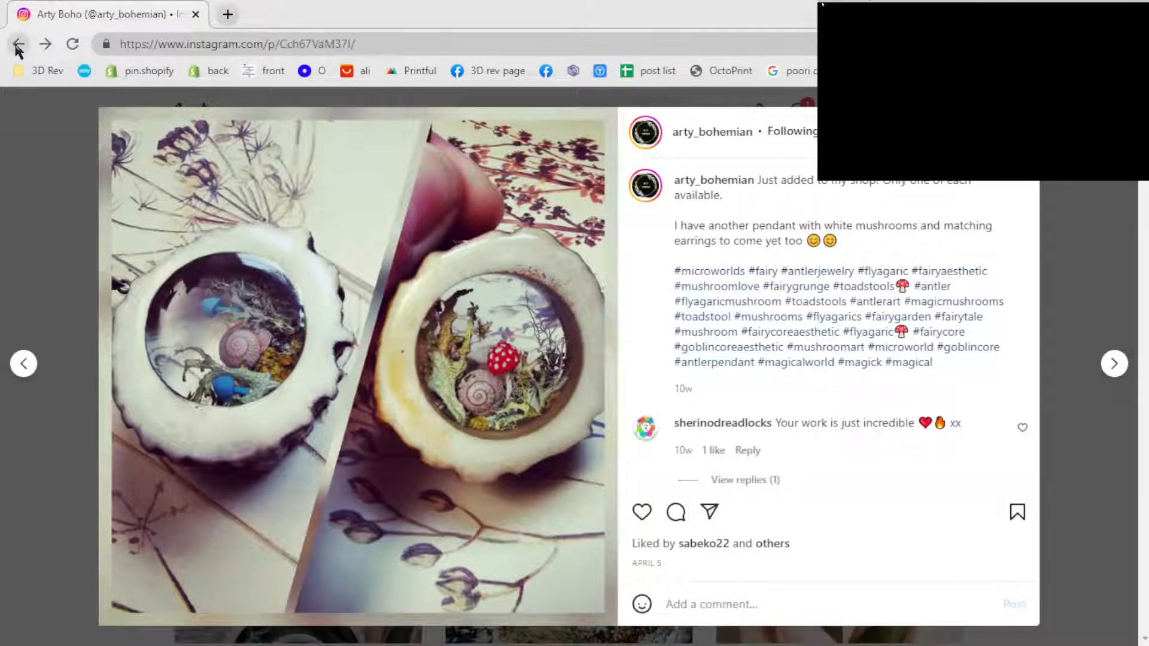
- Find the round microworld ear plug with white mushrooms further down the profile, view its post, and return to the grid
{"action": "scroll", "coordinate": [433, 389], "scroll_direction": "down", "scroll_amount": 4}
{"action": "scroll", "coordinate": [434, 393], "scroll_direction": "down", "scroll_amount": 8}
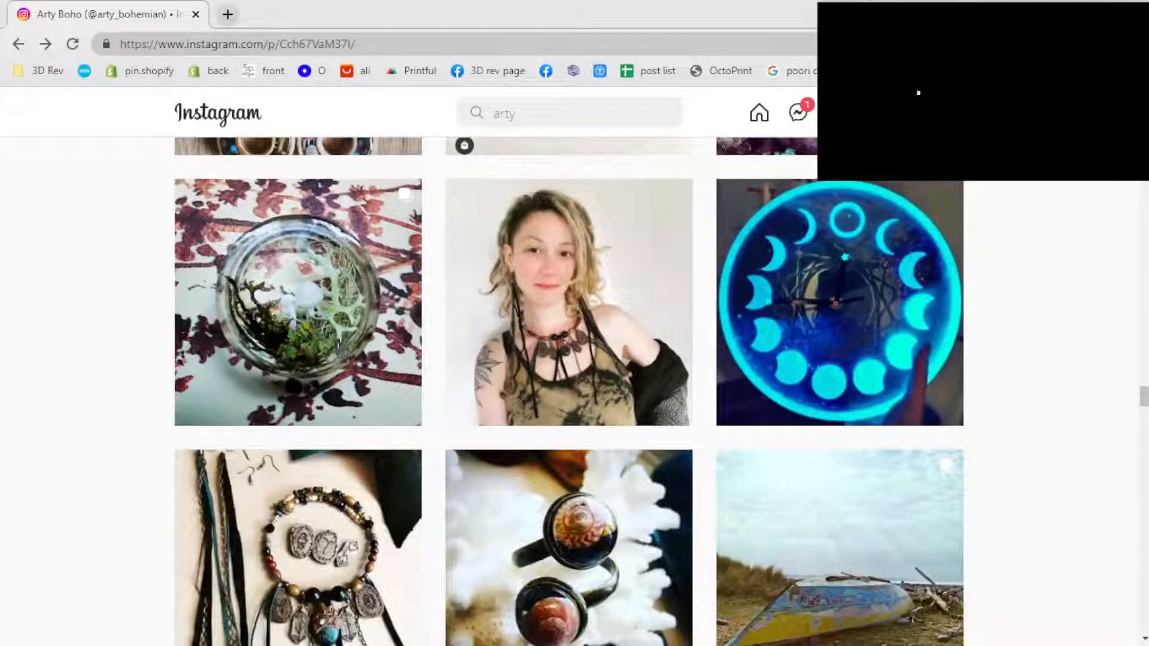
{"action": "left_click", "coordinate": [305, 329]}
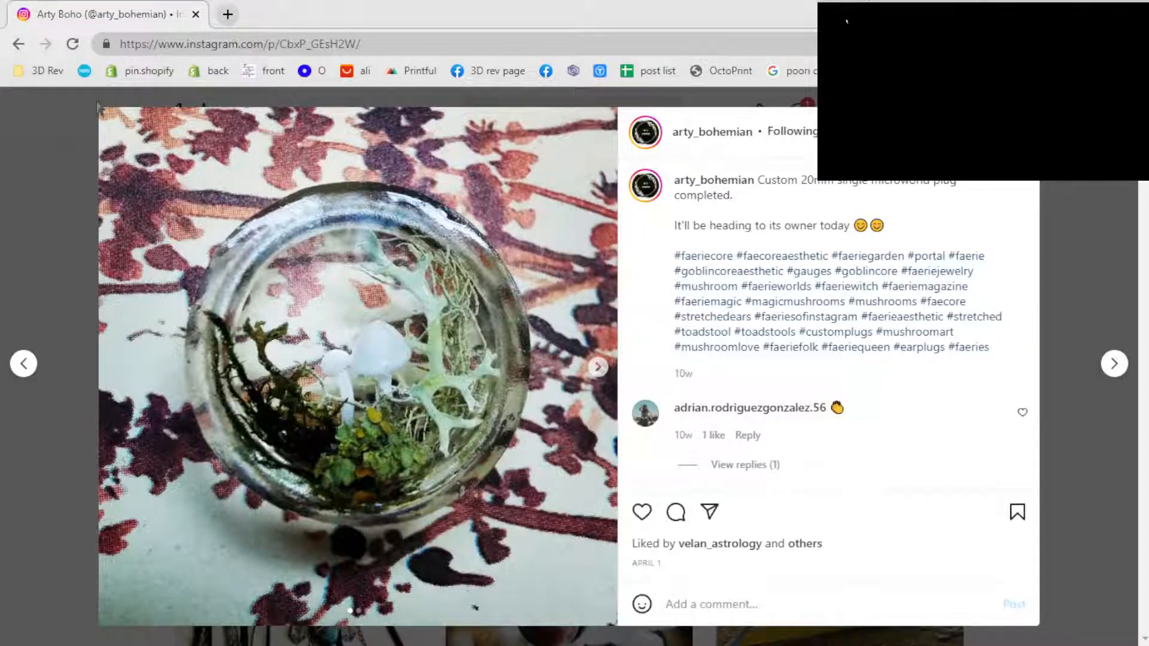
{"action": "left_click", "coordinate": [20, 46]}
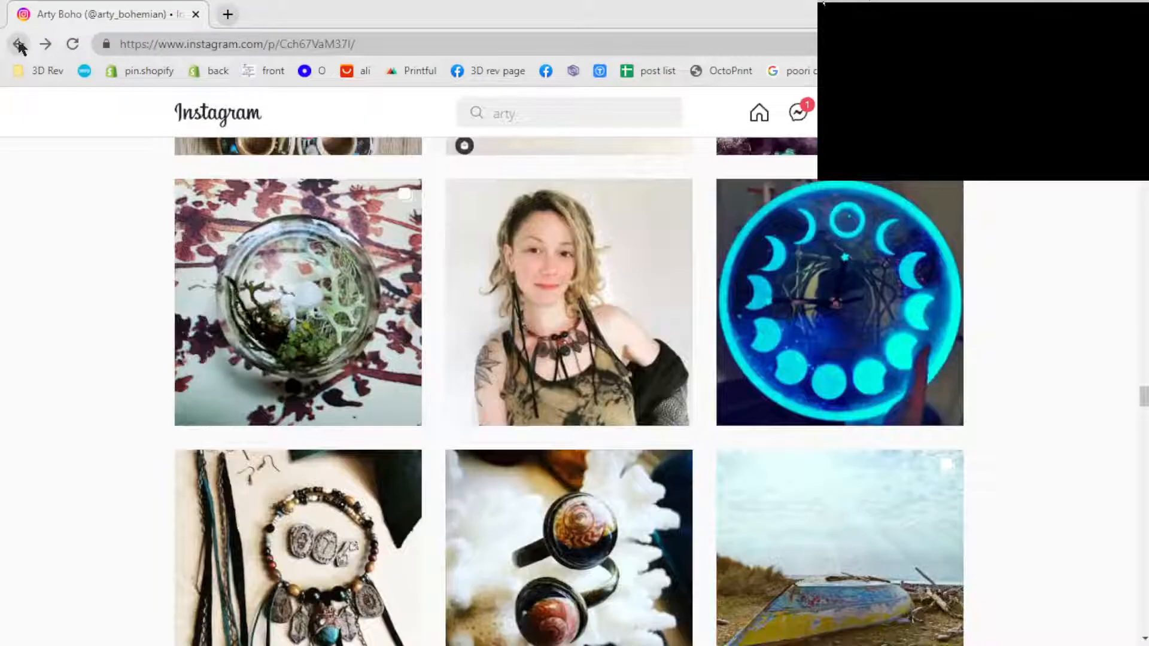
- Browse further down the profile to the three unfinished antler microworld pendants with mushrooms, view that post, and return to the grid
{"action": "scroll", "coordinate": [526, 317], "scroll_direction": "down", "scroll_amount": 8}
{"action": "scroll", "coordinate": [546, 340], "scroll_direction": "down", "scroll_amount": 10}
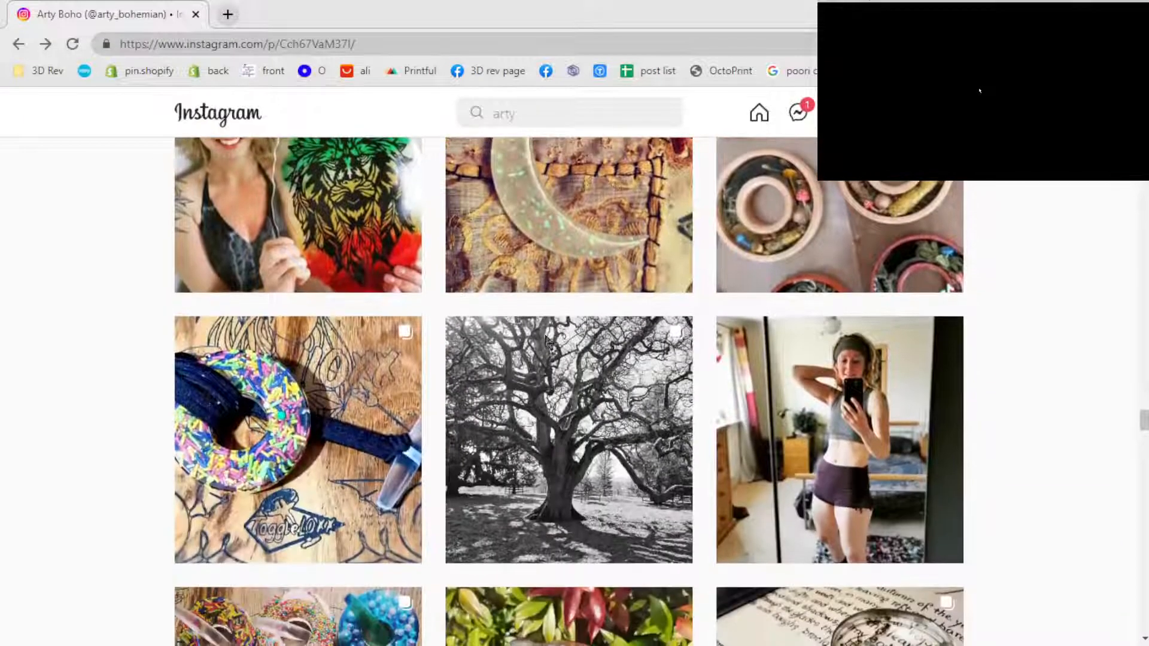
{"action": "scroll", "coordinate": [546, 340], "scroll_direction": "down", "scroll_amount": 3}
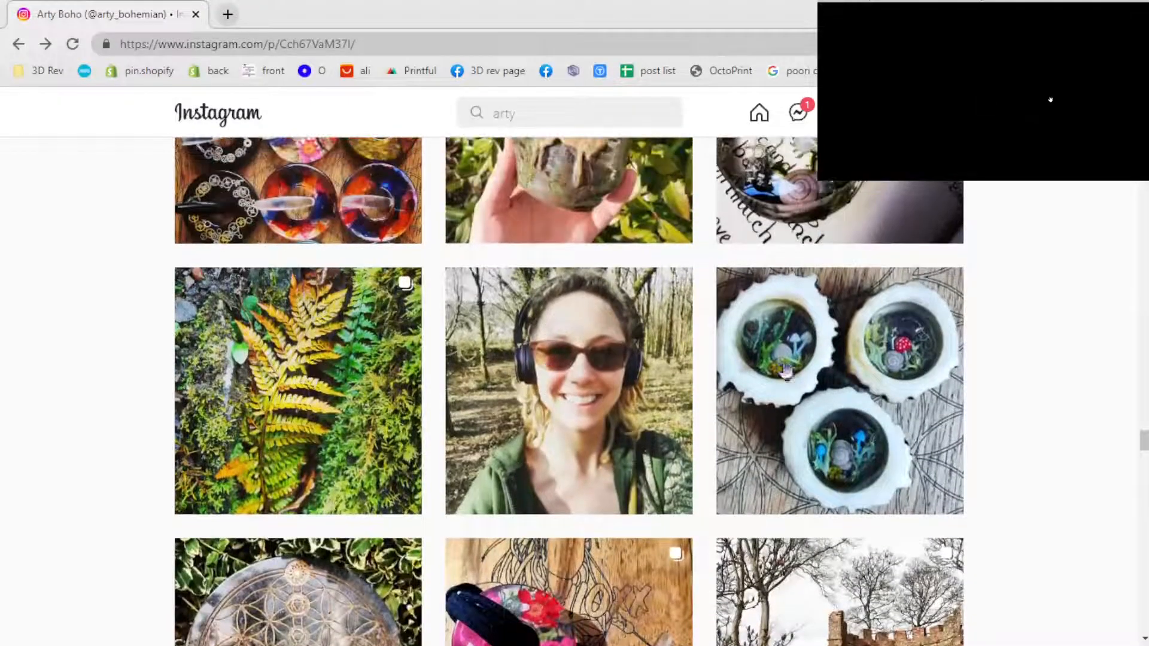
{"action": "left_click", "coordinate": [832, 366]}
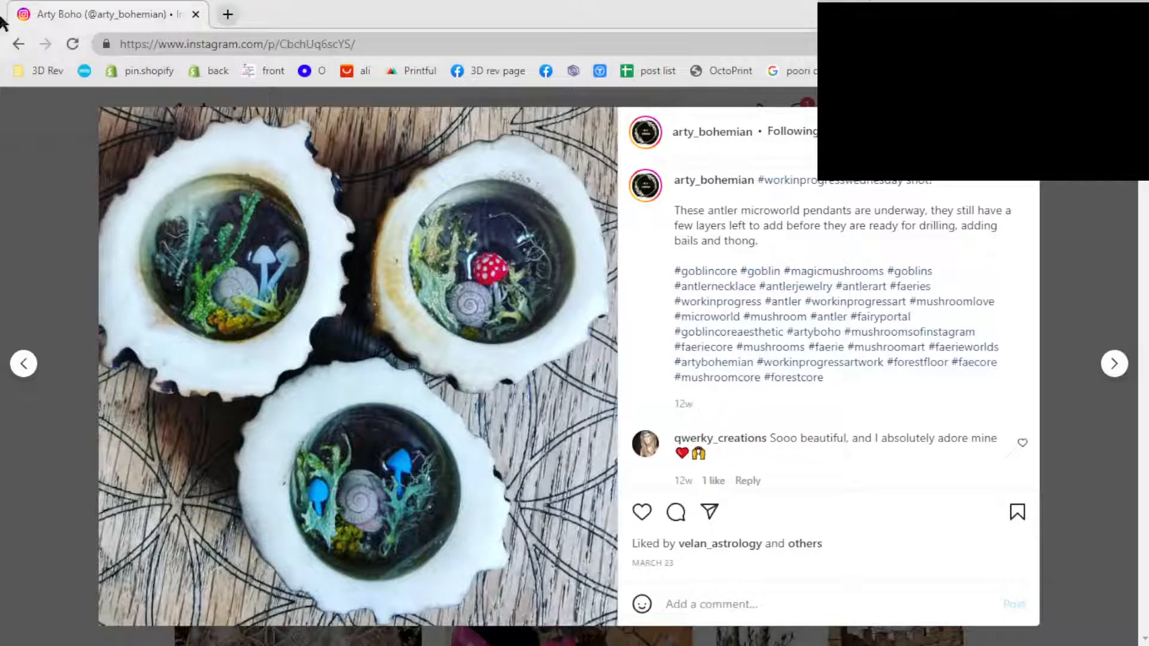
{"action": "left_click", "coordinate": [19, 46]}
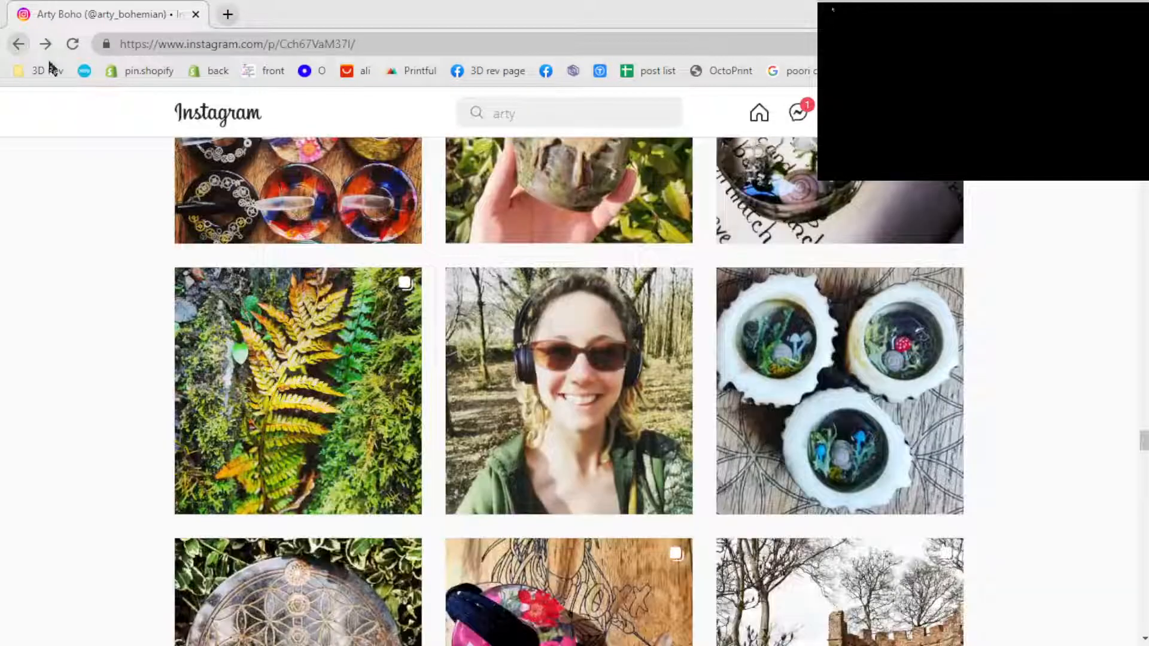
- Go back up to the collage of nine ring-shaped ToggleLOXX dread ties, view that post, and return to the grid
{"action": "scroll", "coordinate": [737, 395], "scroll_direction": "up", "scroll_amount": 4}
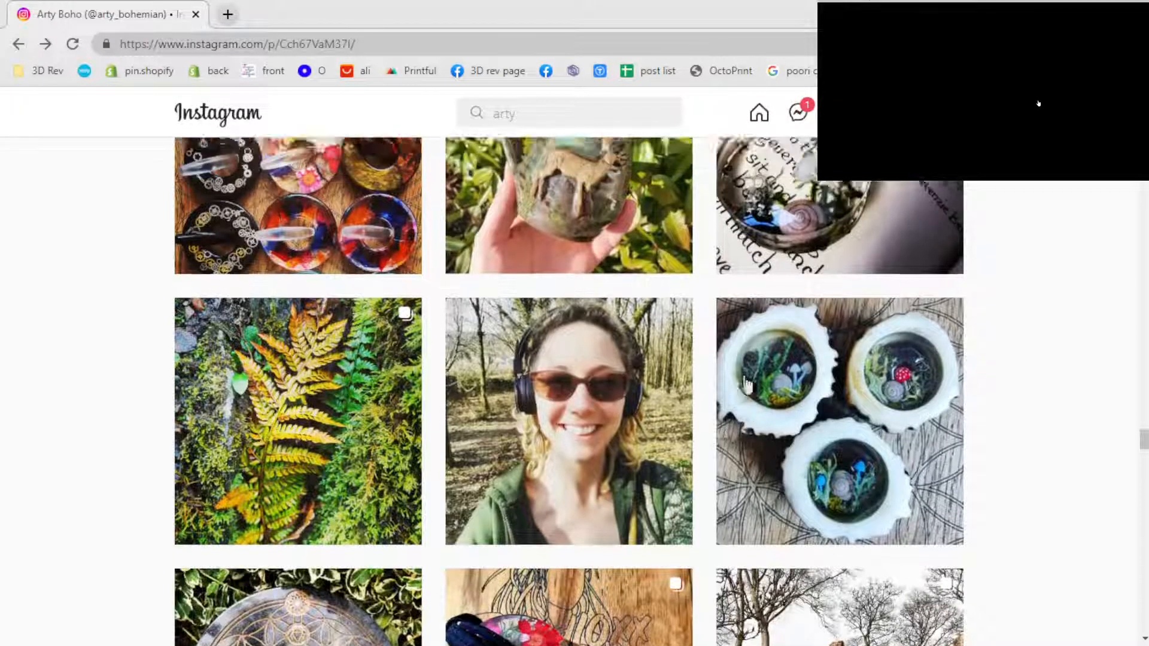
{"action": "scroll", "coordinate": [752, 395], "scroll_direction": "up", "scroll_amount": 1}
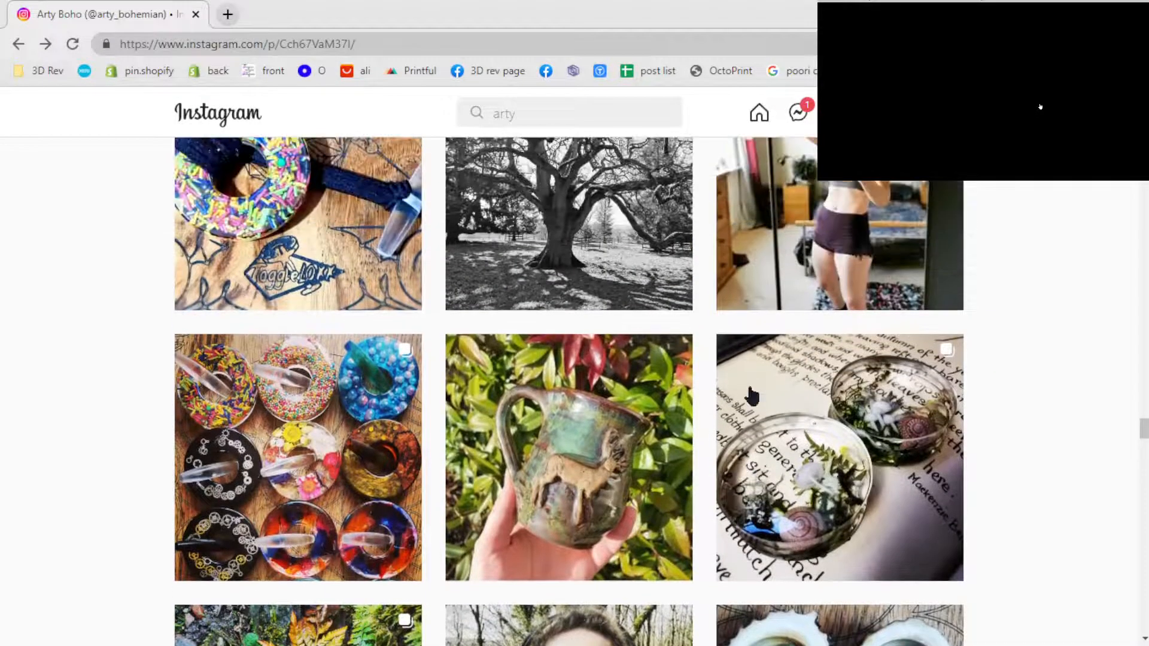
{"action": "left_click", "coordinate": [287, 457]}
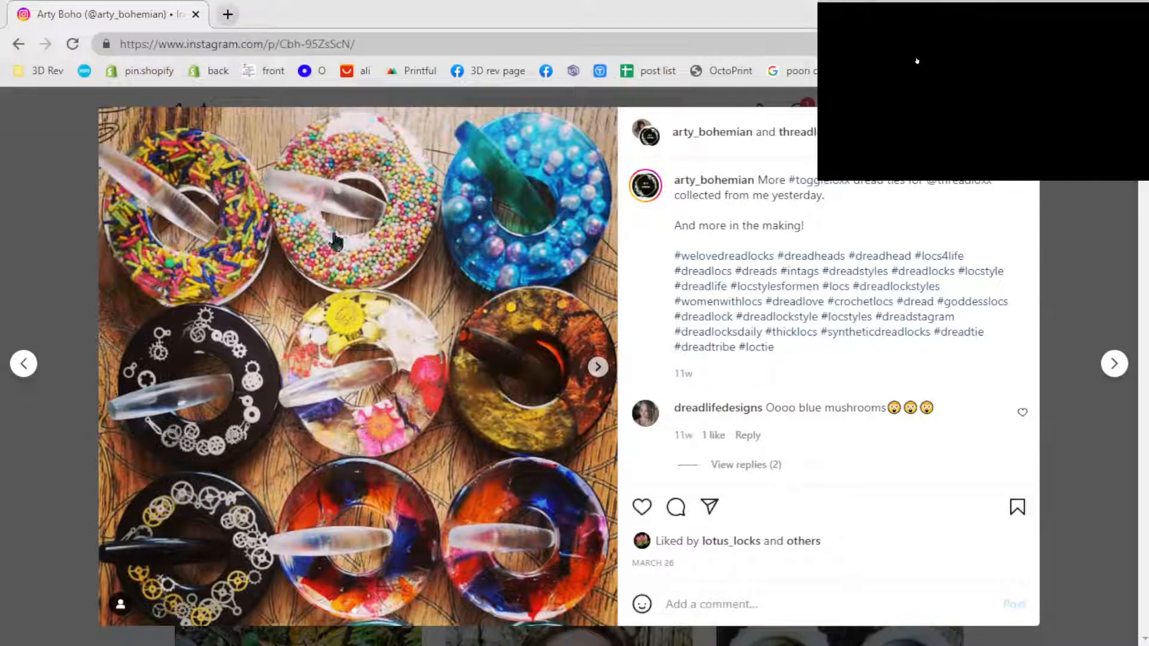
{"action": "left_click", "coordinate": [19, 45]}
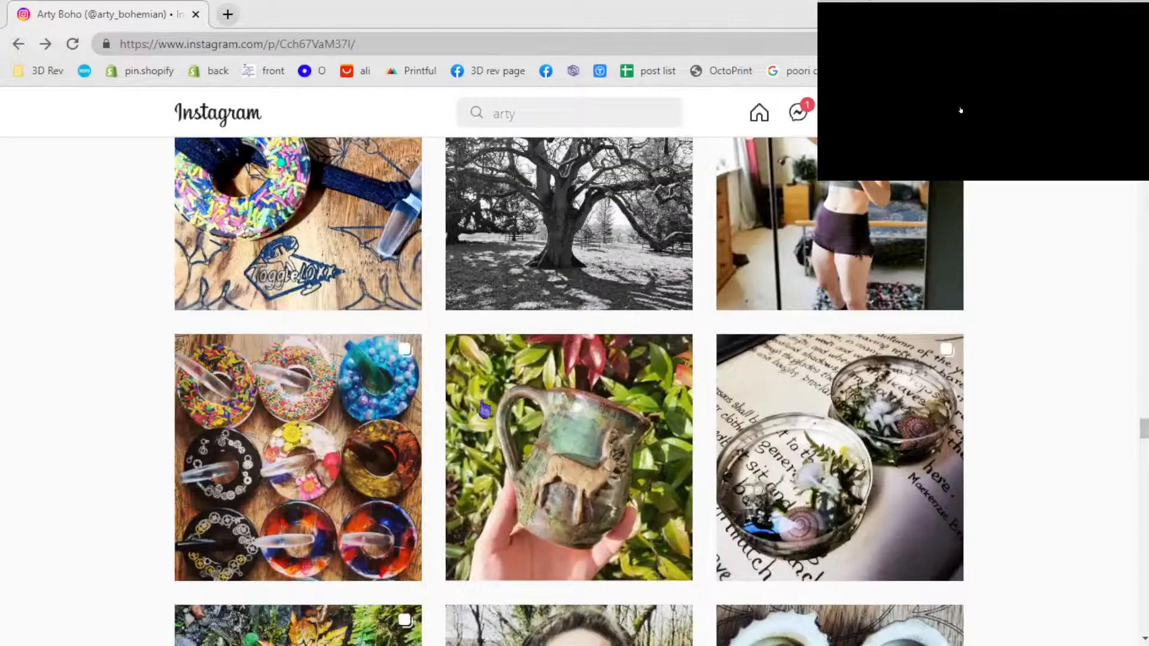
- Look over the profile's posts around the snail-shell rings, the crescent moon and the round mushroom pieces
{"action": "scroll", "coordinate": [486, 413], "scroll_direction": "up", "scroll_amount": 3}
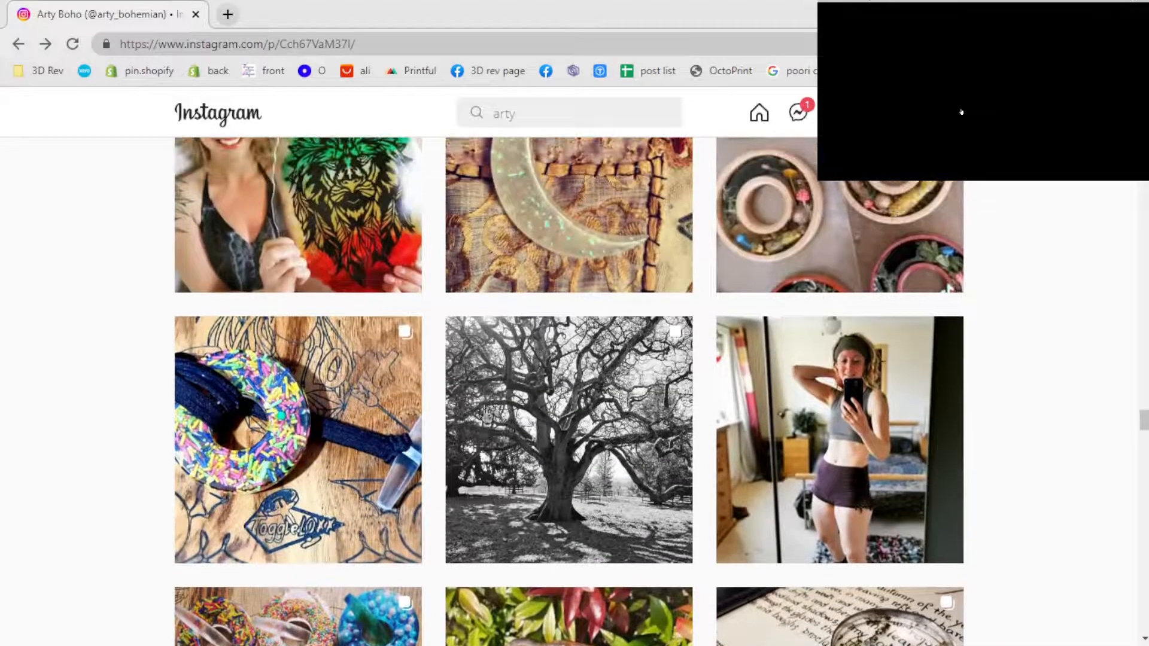
{"action": "scroll", "coordinate": [350, 440], "scroll_direction": "up", "scroll_amount": 1}
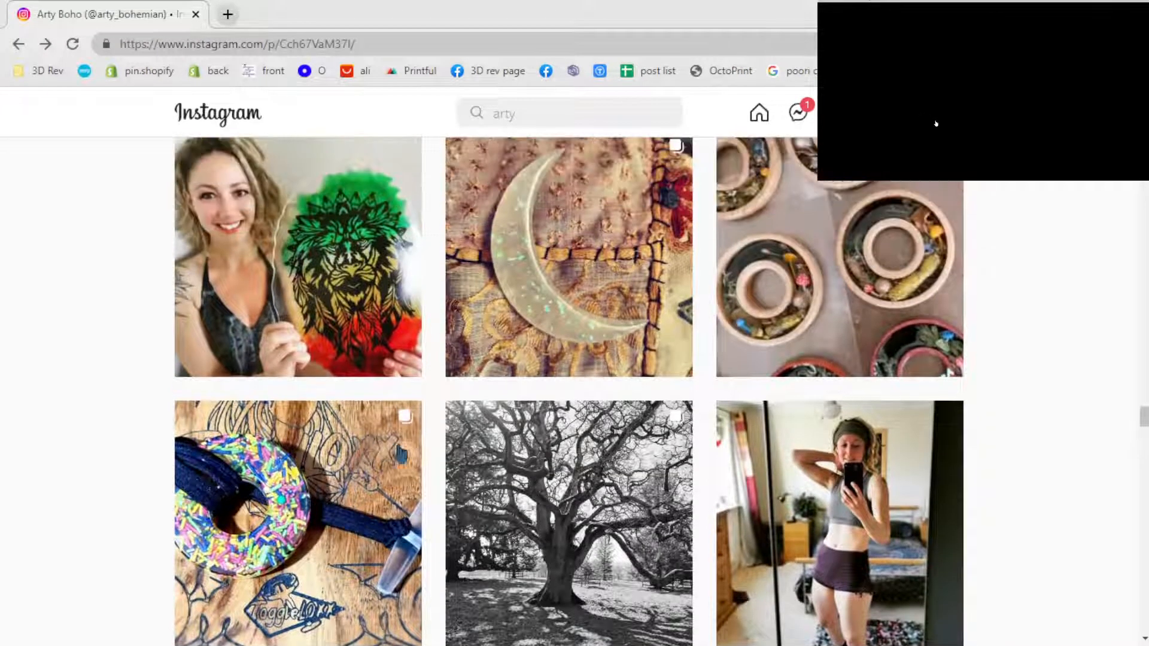
{"action": "scroll", "coordinate": [398, 455], "scroll_direction": "up", "scroll_amount": 3}
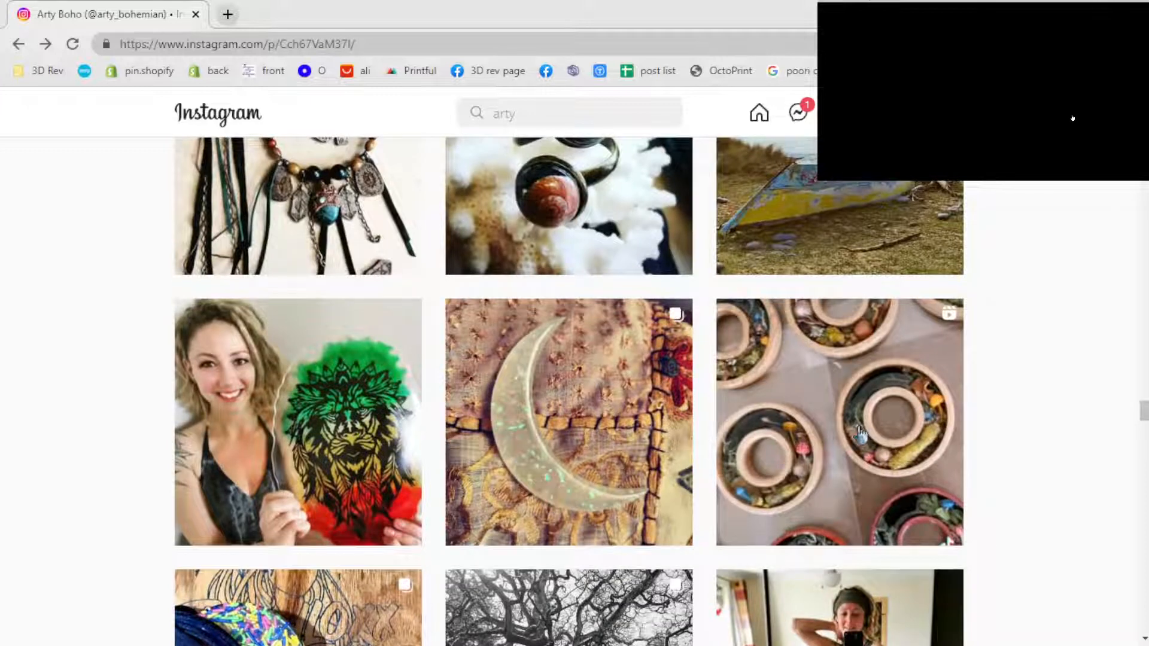
{"action": "scroll", "coordinate": [828, 461], "scroll_direction": "up", "scroll_amount": 3}
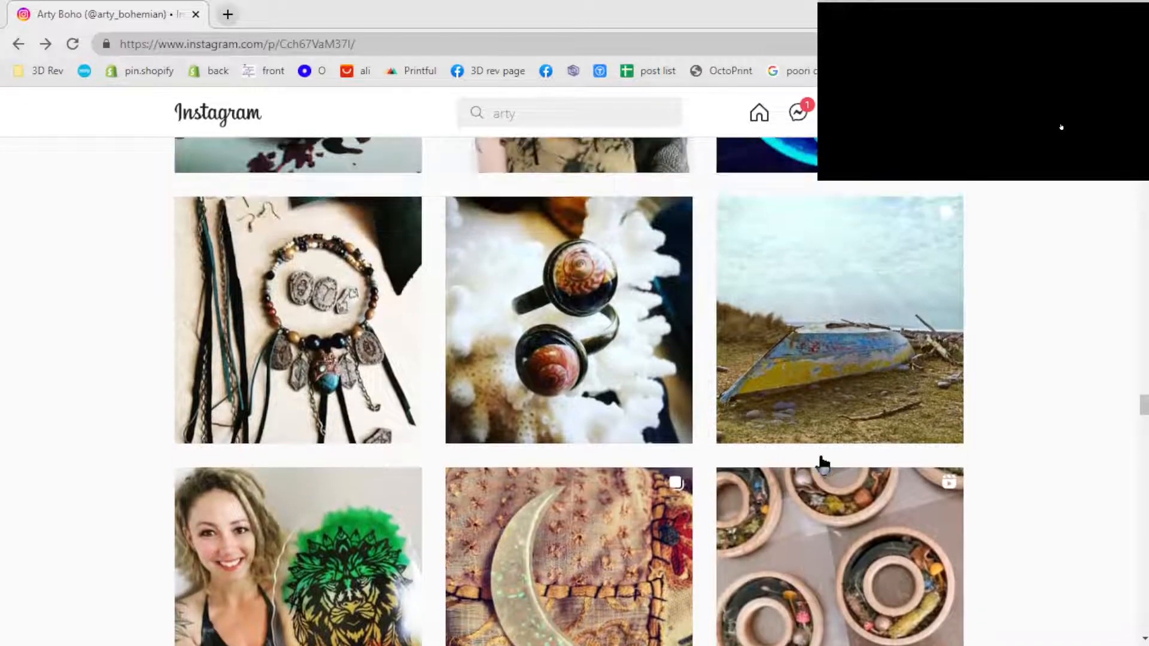
{"action": "scroll", "coordinate": [821, 462], "scroll_direction": "up", "scroll_amount": 1}
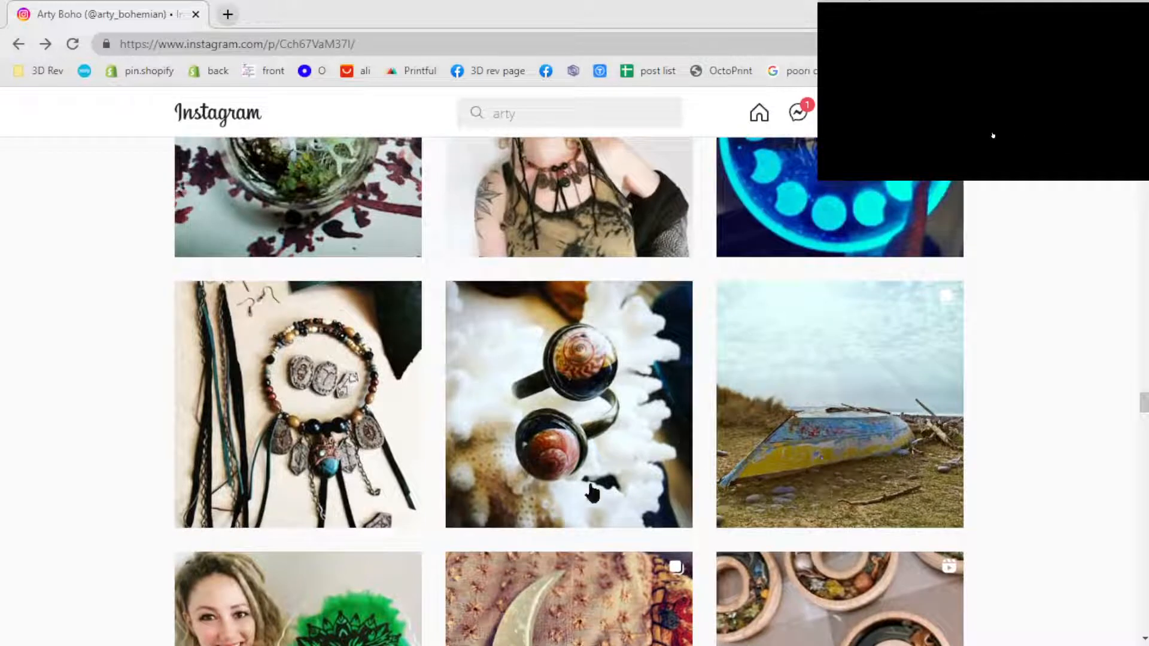
{"action": "scroll", "coordinate": [546, 466], "scroll_direction": "down", "scroll_amount": 1}
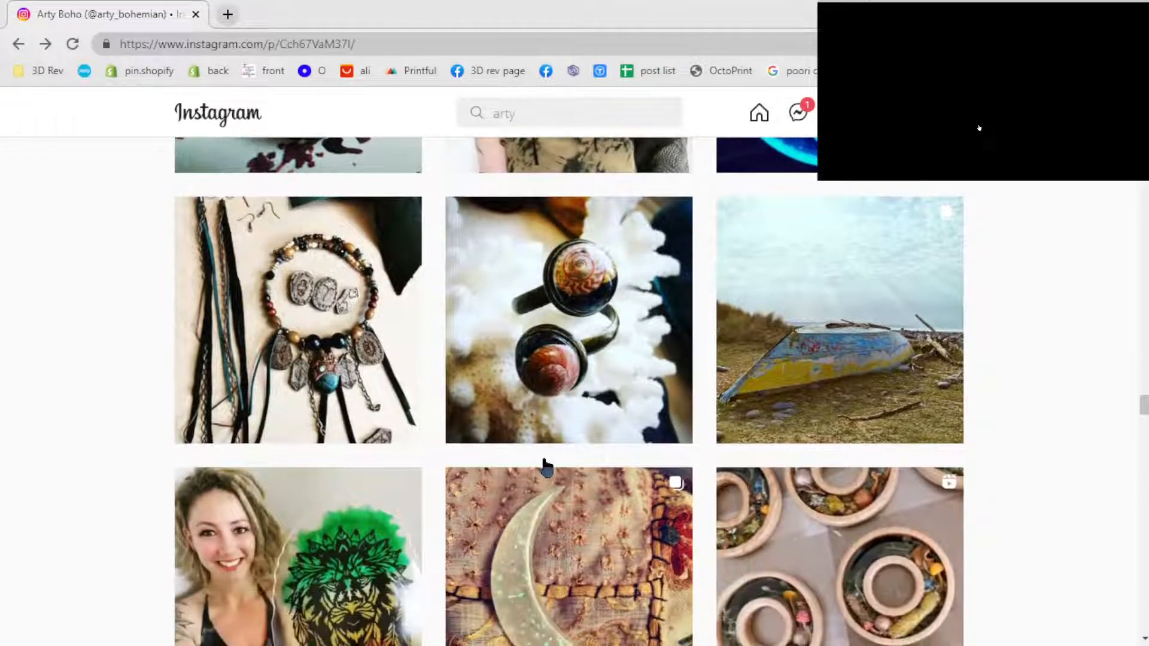
{"action": "scroll", "coordinate": [546, 464], "scroll_direction": "down", "scroll_amount": 2}
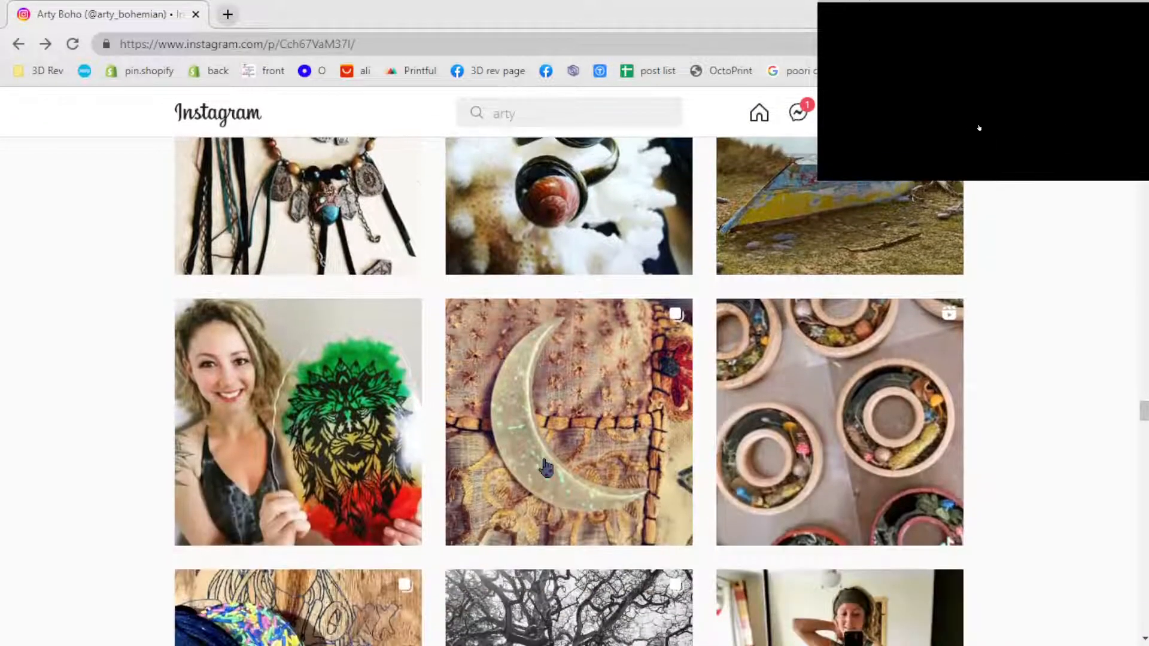
{"action": "scroll", "coordinate": [542, 468], "scroll_direction": "down", "scroll_amount": 1}
{"action": "scroll", "coordinate": [540, 469], "scroll_direction": "down", "scroll_amount": 1}
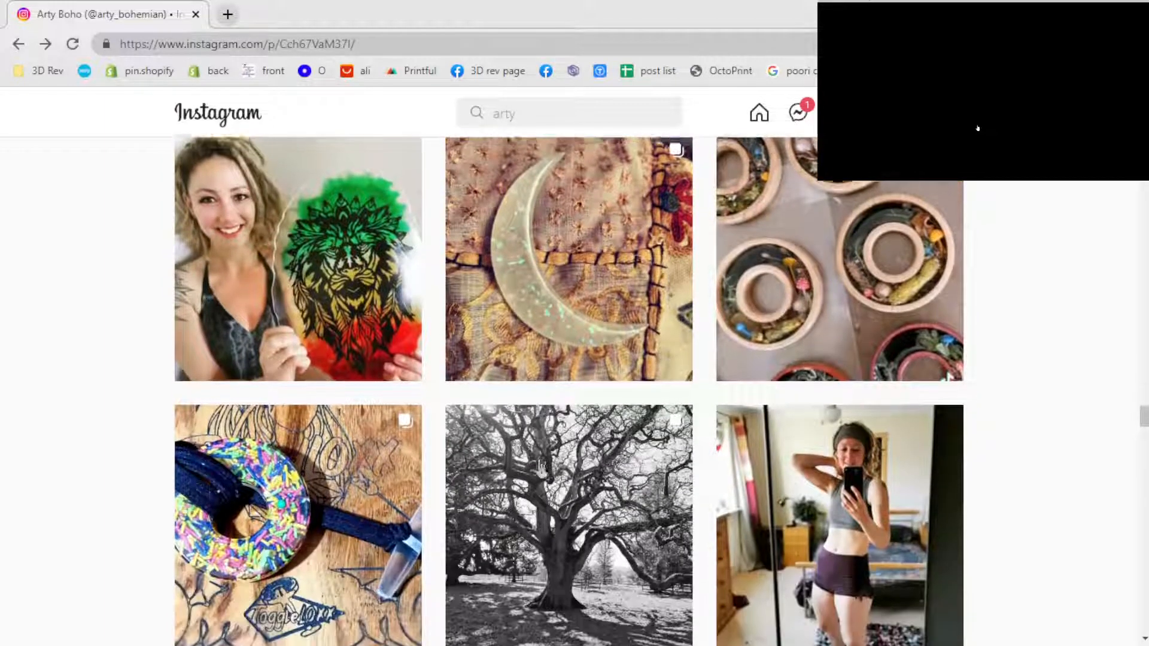
- Browse back up through the newer posts to the dread-tie collage, the crystal wind chime and the Mourning Brew mug
{"action": "scroll", "coordinate": [540, 468], "scroll_direction": "up", "scroll_amount": 2}
{"action": "scroll", "coordinate": [540, 468], "scroll_direction": "up", "scroll_amount": 3}
{"action": "scroll", "coordinate": [541, 468], "scroll_direction": "up", "scroll_amount": 5}
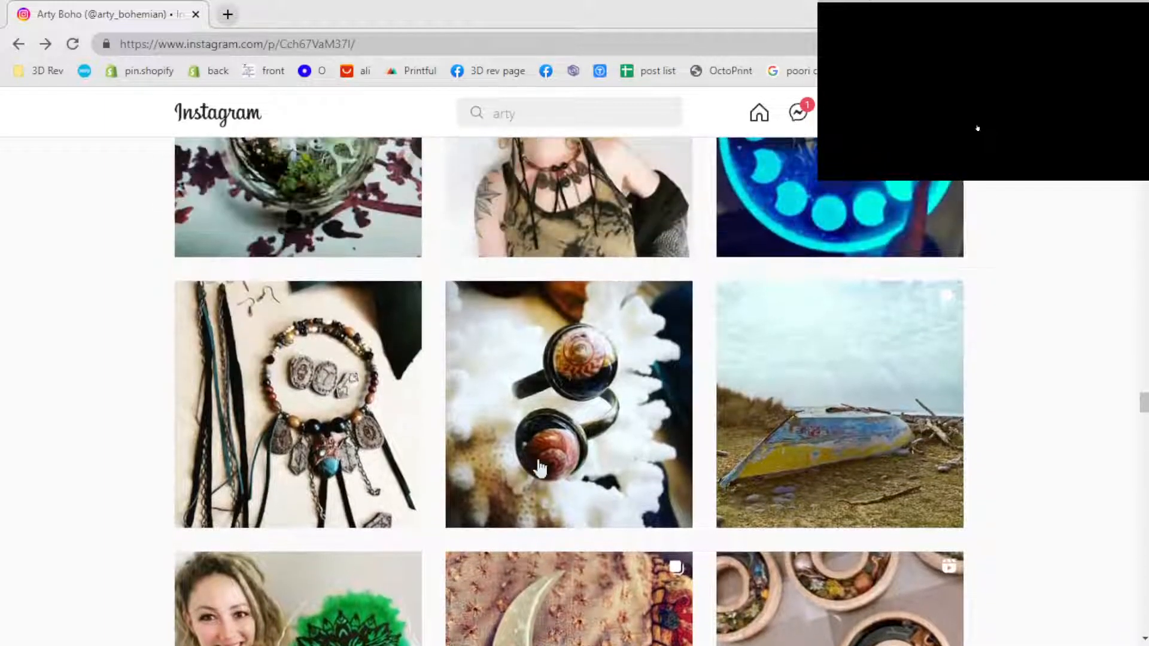
{"action": "scroll", "coordinate": [540, 469], "scroll_direction": "up", "scroll_amount": 4}
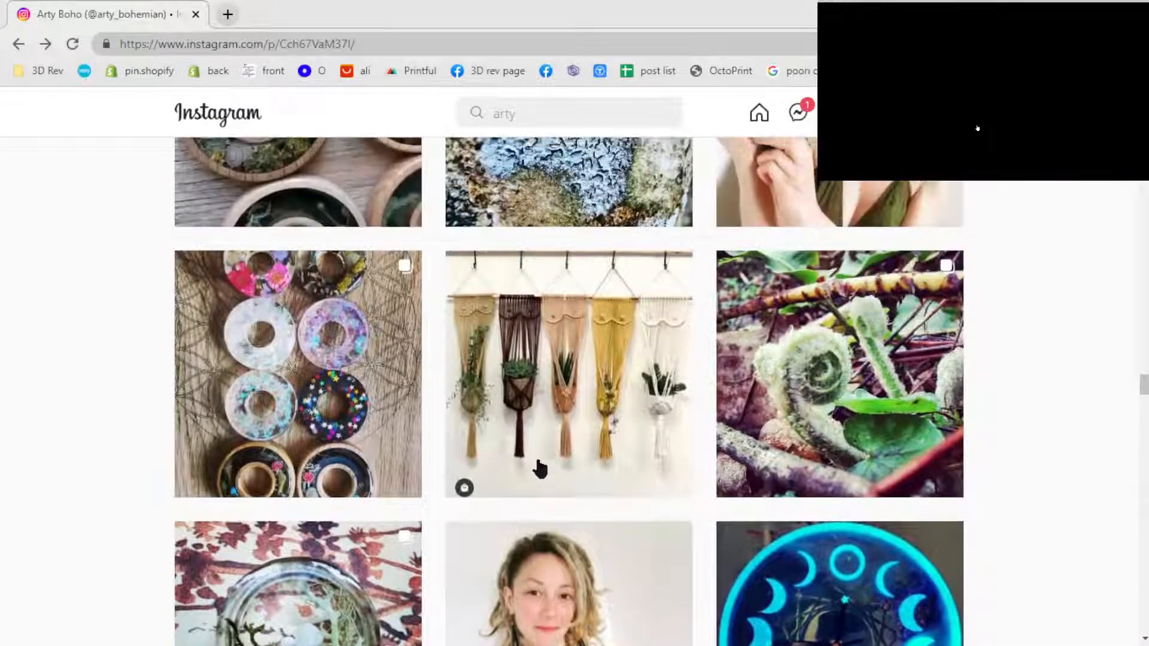
{"action": "scroll", "coordinate": [540, 468], "scroll_direction": "up", "scroll_amount": 2}
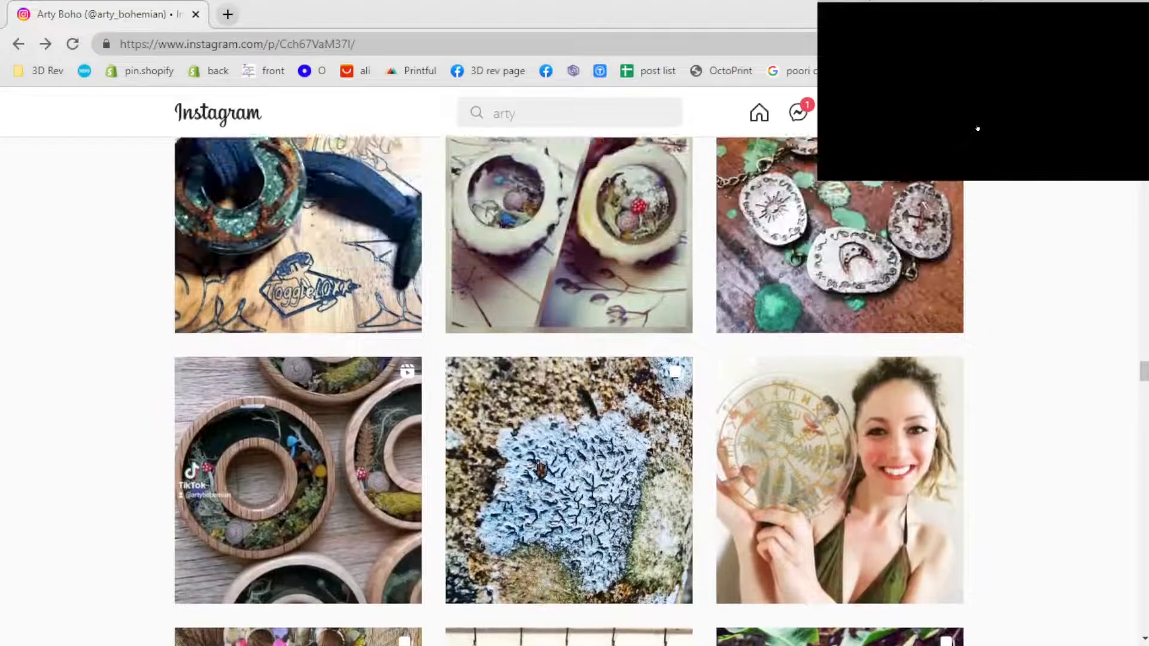
{"action": "scroll", "coordinate": [311, 490], "scroll_direction": "up", "scroll_amount": 3}
{"action": "scroll", "coordinate": [311, 490], "scroll_direction": "up", "scroll_amount": 7}
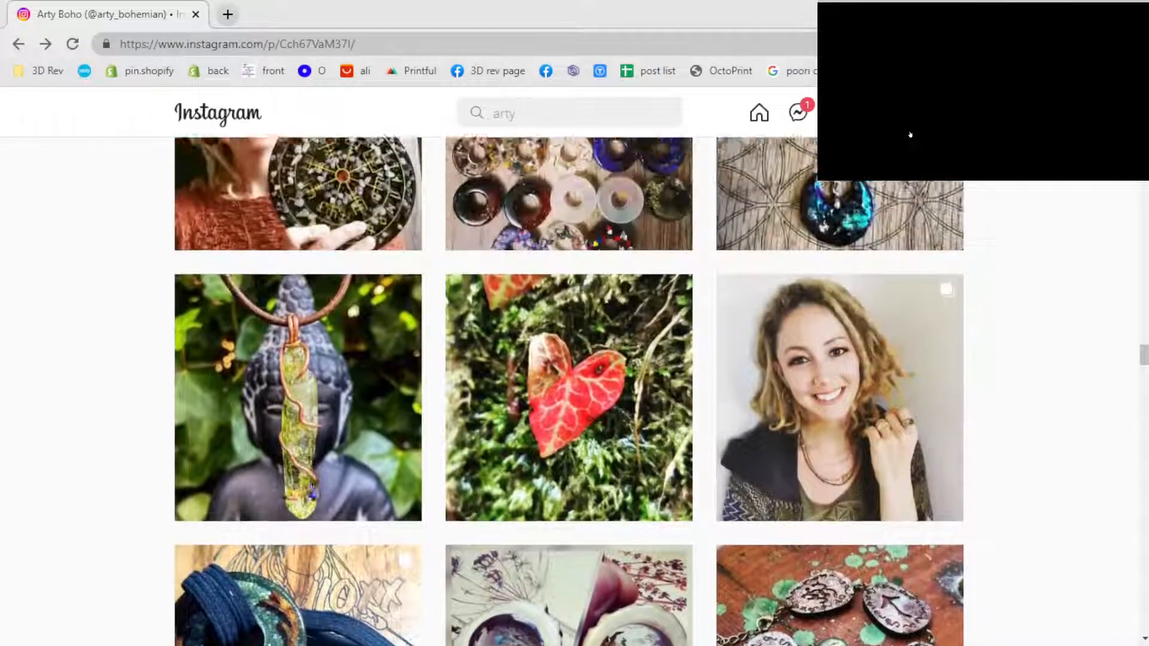
{"action": "scroll", "coordinate": [314, 491], "scroll_direction": "up", "scroll_amount": 1}
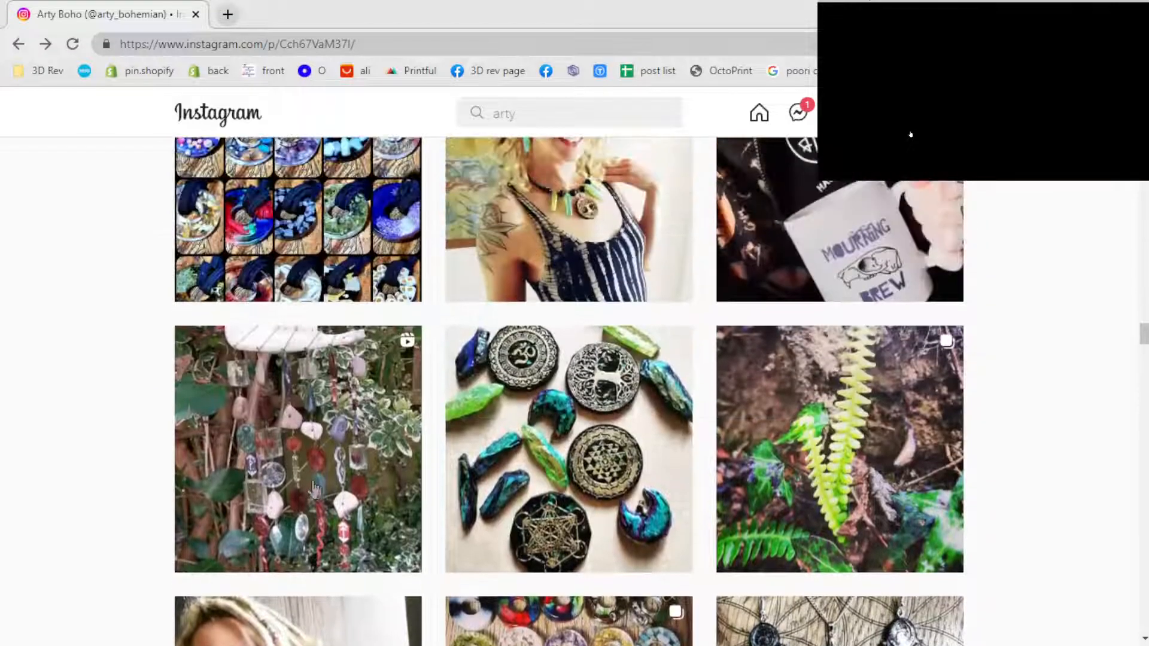
{"action": "scroll", "coordinate": [316, 489], "scroll_direction": "up", "scroll_amount": 1}
{"action": "scroll", "coordinate": [316, 489], "scroll_direction": "up", "scroll_amount": 1}
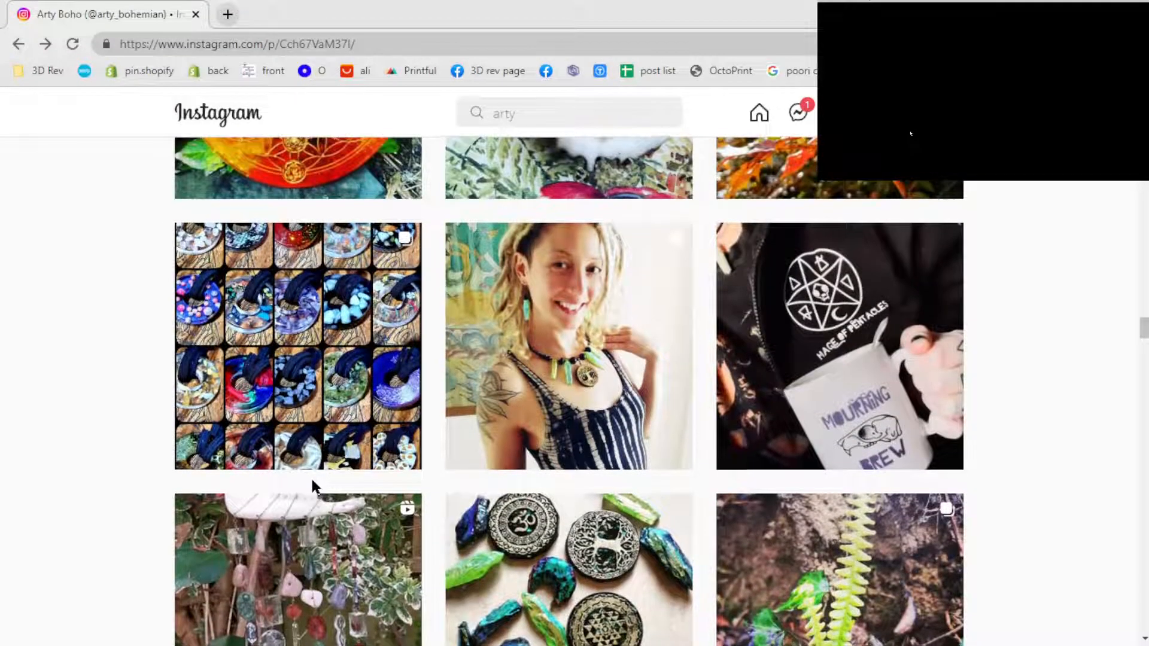
{"action": "scroll", "coordinate": [315, 489], "scroll_direction": "down", "scroll_amount": 1}
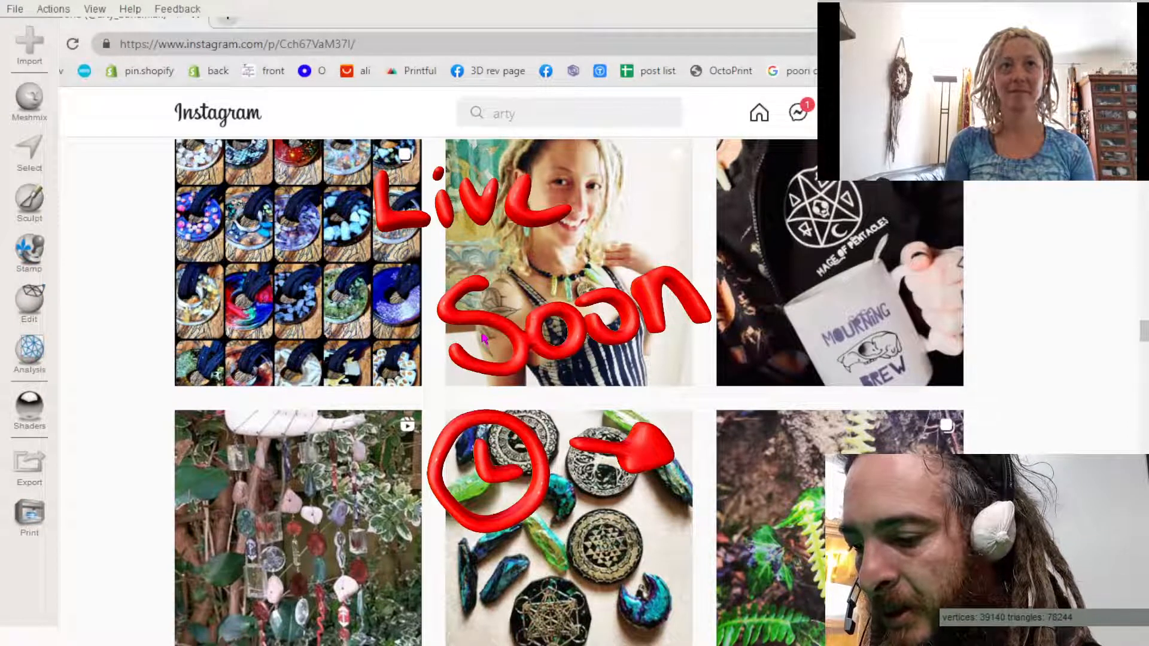
- Switch to Meshmixer and delete the red "Live Soon" lettering with its clock and arrow
{"action": "right_click_drag", "start_coordinate": [584, 328], "coordinate": [557, 263]}
{"action": "left_click", "coordinate": [535, 356]}
{"action": "key", "text": "Delete"}
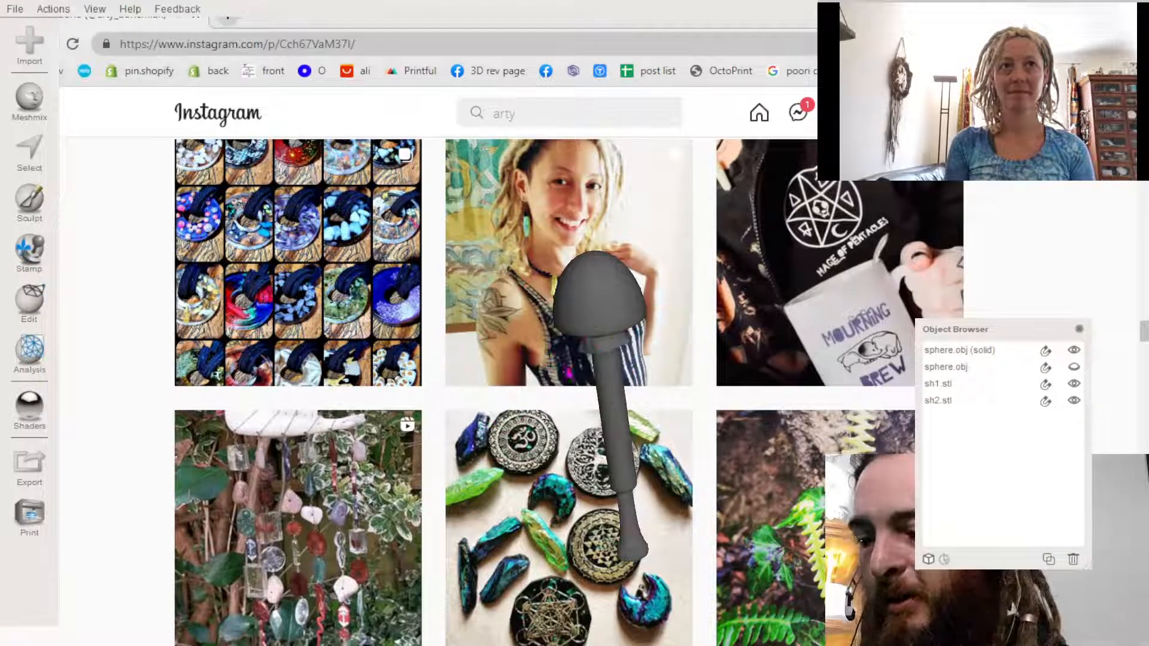
- Hide the sh1.stl and sh2.stl shells around the mushroom and select sphere.obj (solid)
{"action": "right_click_drag", "start_coordinate": [605, 423], "coordinate": [619, 396]}
{"action": "scroll", "coordinate": [619, 397], "scroll_direction": "up", "scroll_amount": 2}
{"action": "middle_click_drag", "start_coordinate": [619, 397], "coordinate": [601, 319]}
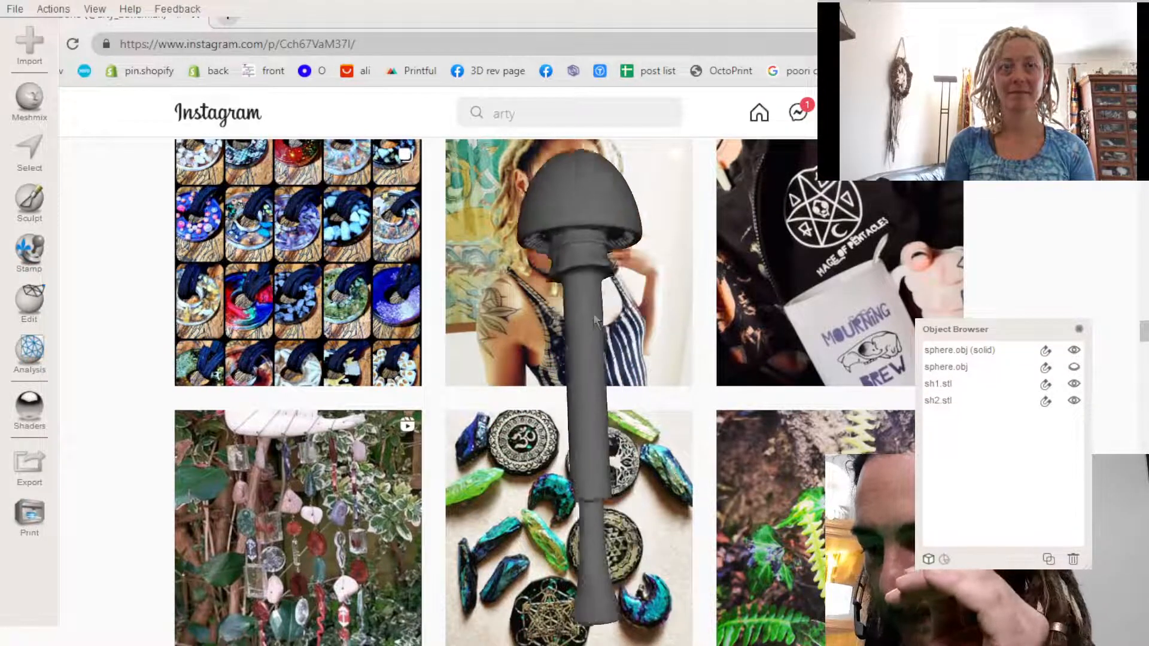
{"action": "right_click_drag", "start_coordinate": [601, 320], "coordinate": [574, 311]}
{"action": "scroll", "coordinate": [565, 323], "scroll_direction": "up", "scroll_amount": 3}
{"action": "left_click", "coordinate": [560, 328]}
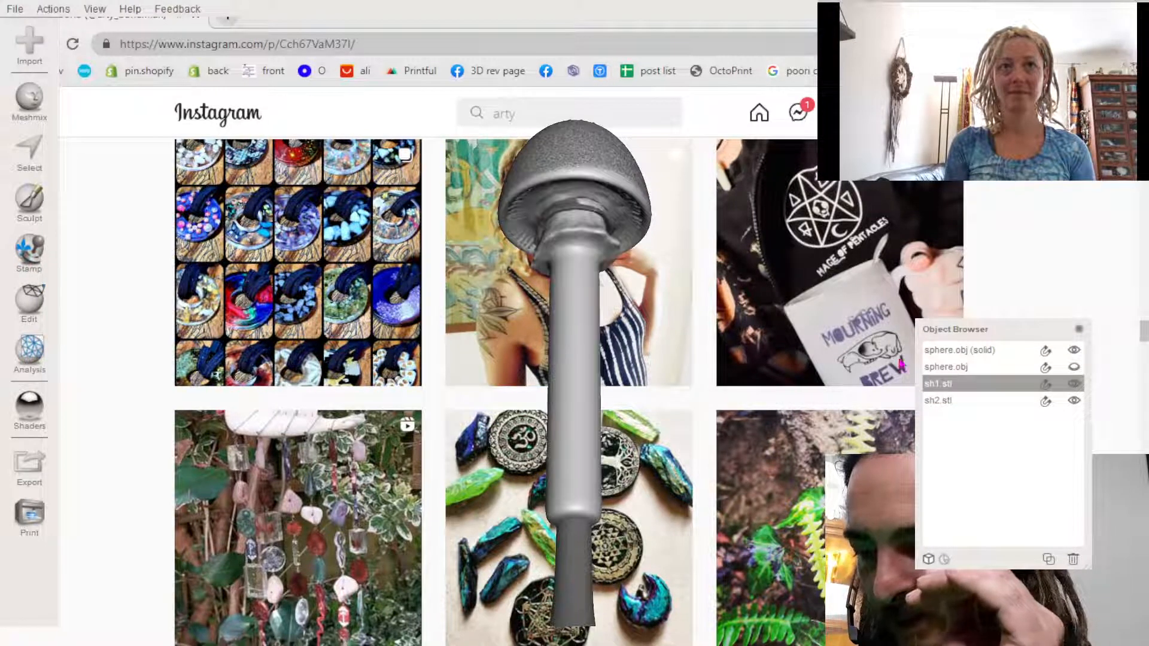
{"action": "right_click_drag", "start_coordinate": [665, 265], "coordinate": [677, 309]}
{"action": "left_click", "coordinate": [1073, 384]}
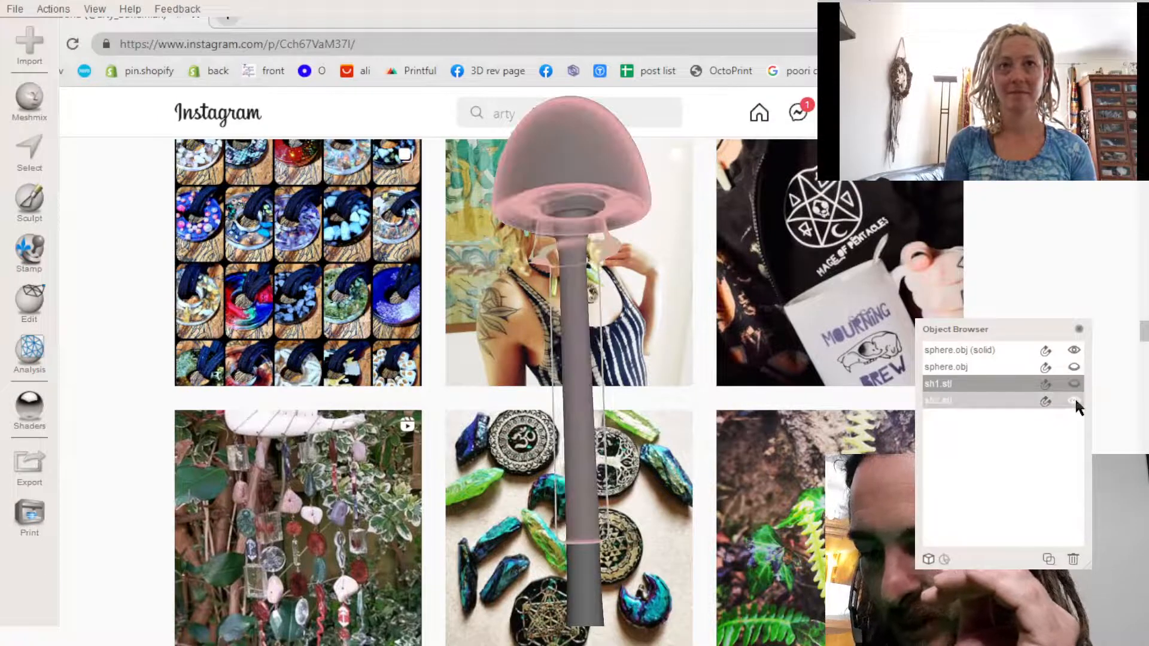
{"action": "left_click", "coordinate": [1055, 350]}
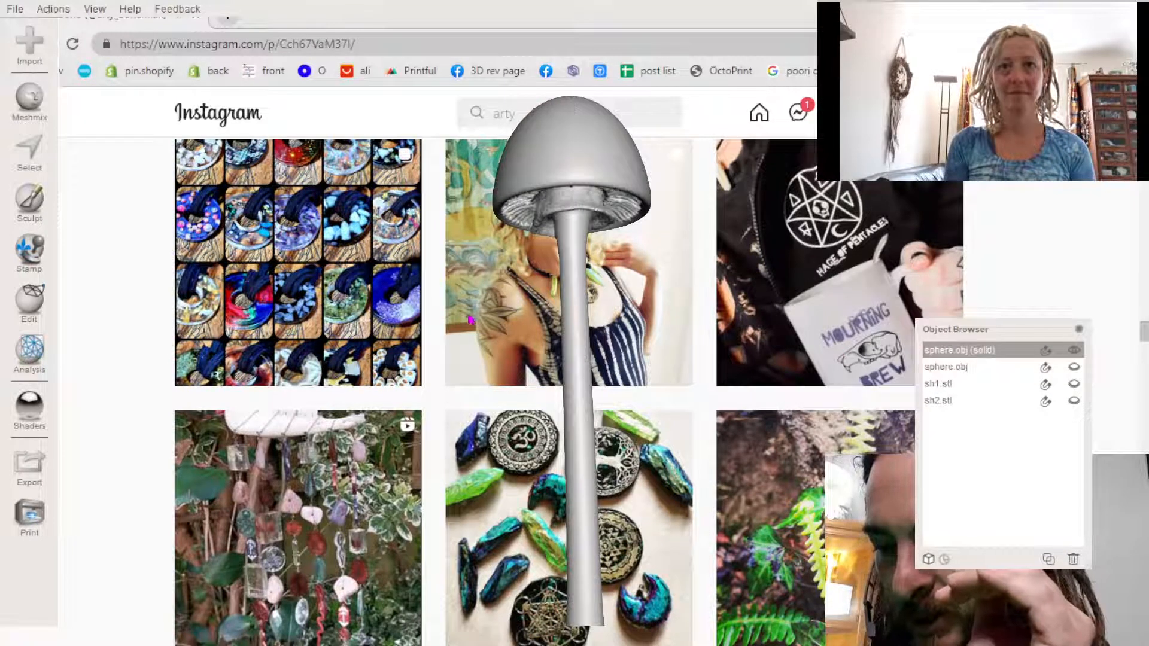
- Examine the mushroom's gills, skirt and stem from below the cap, close up and from further away
{"action": "right_click_drag", "start_coordinate": [470, 320], "coordinate": [528, 344]}
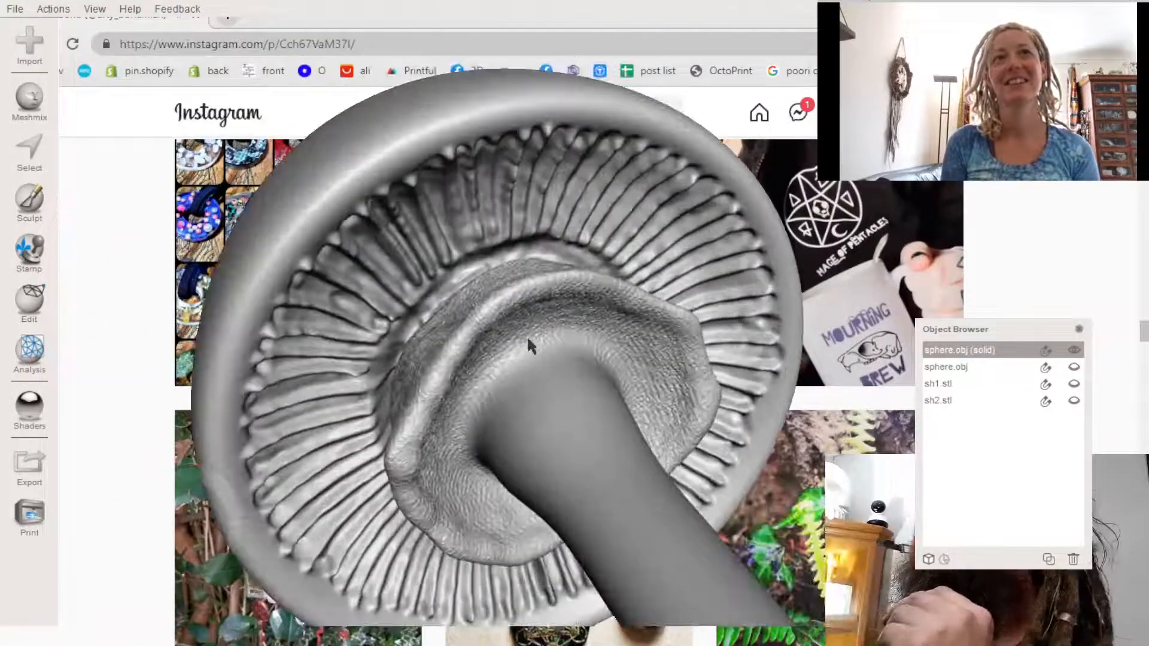
{"action": "scroll", "coordinate": [527, 342], "scroll_direction": "up", "scroll_amount": 10}
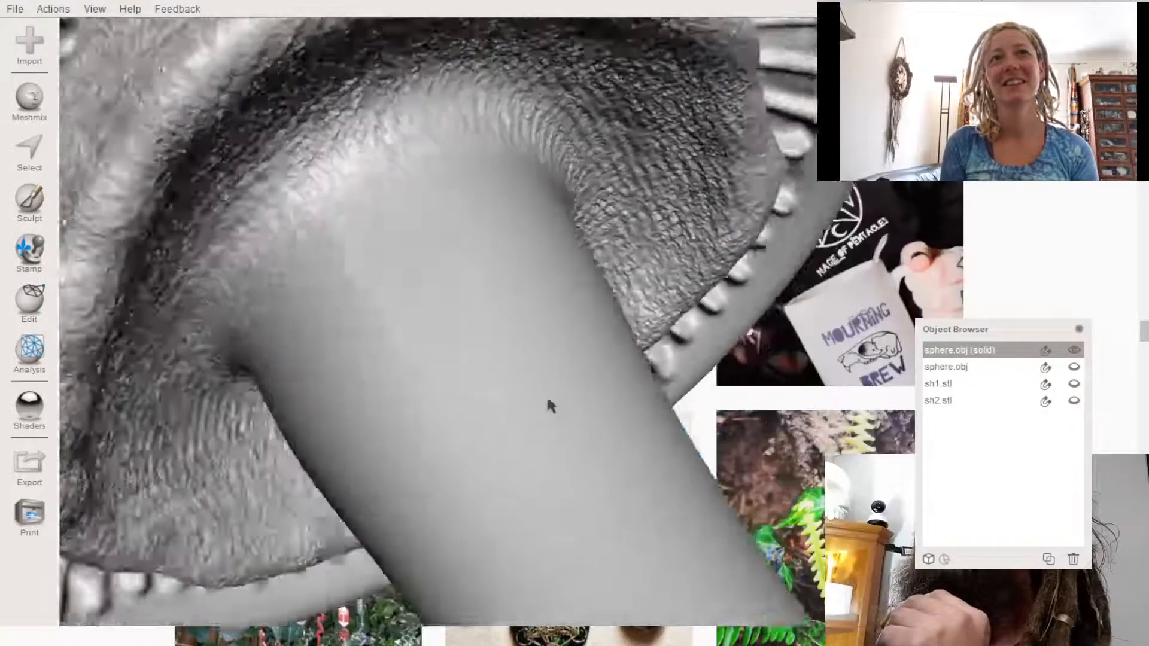
{"action": "scroll", "coordinate": [548, 405], "scroll_direction": "down", "scroll_amount": 10}
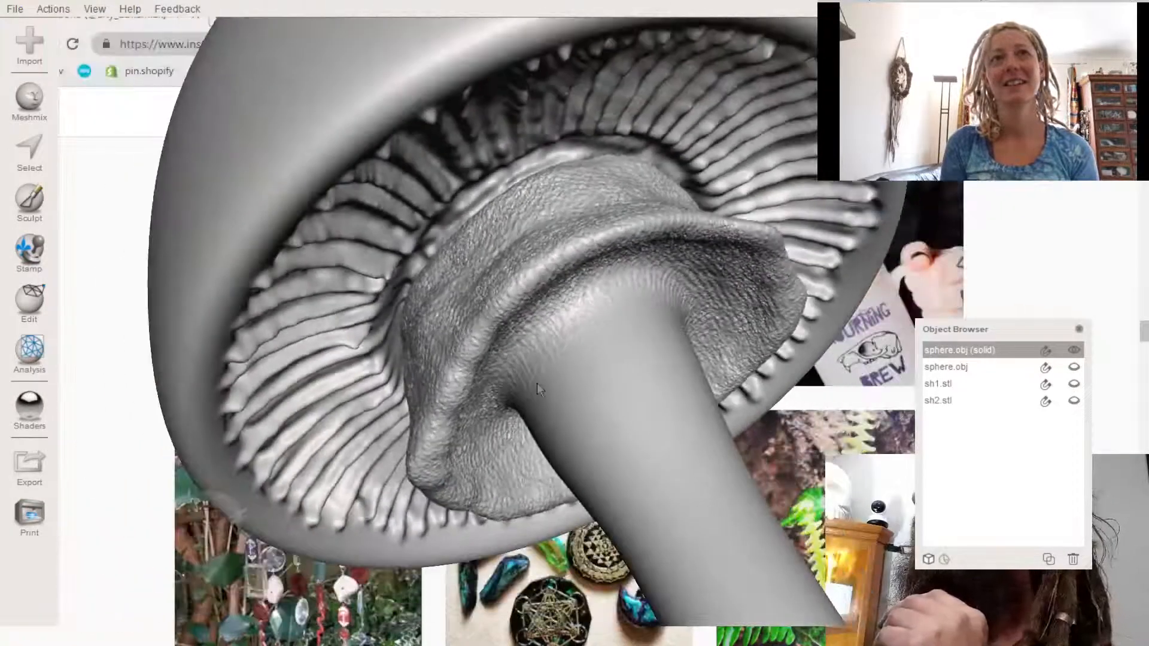
{"action": "scroll", "coordinate": [536, 384], "scroll_direction": "down", "scroll_amount": 3}
{"action": "right_click_drag", "start_coordinate": [537, 383], "coordinate": [483, 355]}
{"action": "scroll", "coordinate": [487, 354], "scroll_direction": "down", "scroll_amount": 5}
{"action": "middle_click_drag", "start_coordinate": [553, 358], "coordinate": [515, 307]}
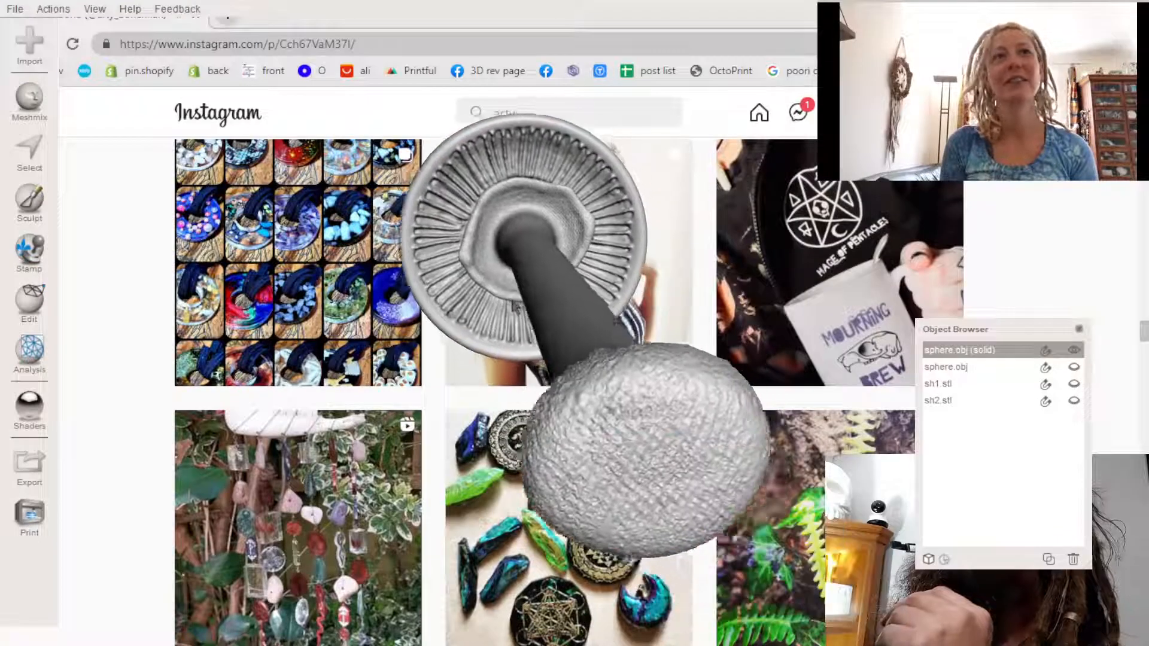
- Inspect the whole mushroom upright from the side, from its cap to the stem's flared base
{"action": "right_click_drag", "start_coordinate": [516, 307], "coordinate": [371, 542]}
{"action": "scroll", "coordinate": [559, 353], "scroll_direction": "down", "scroll_amount": 5}
{"action": "right_click_drag", "start_coordinate": [550, 571], "coordinate": [838, 616]}
{"action": "right_click_drag", "start_coordinate": [630, 386], "coordinate": [734, 403]}
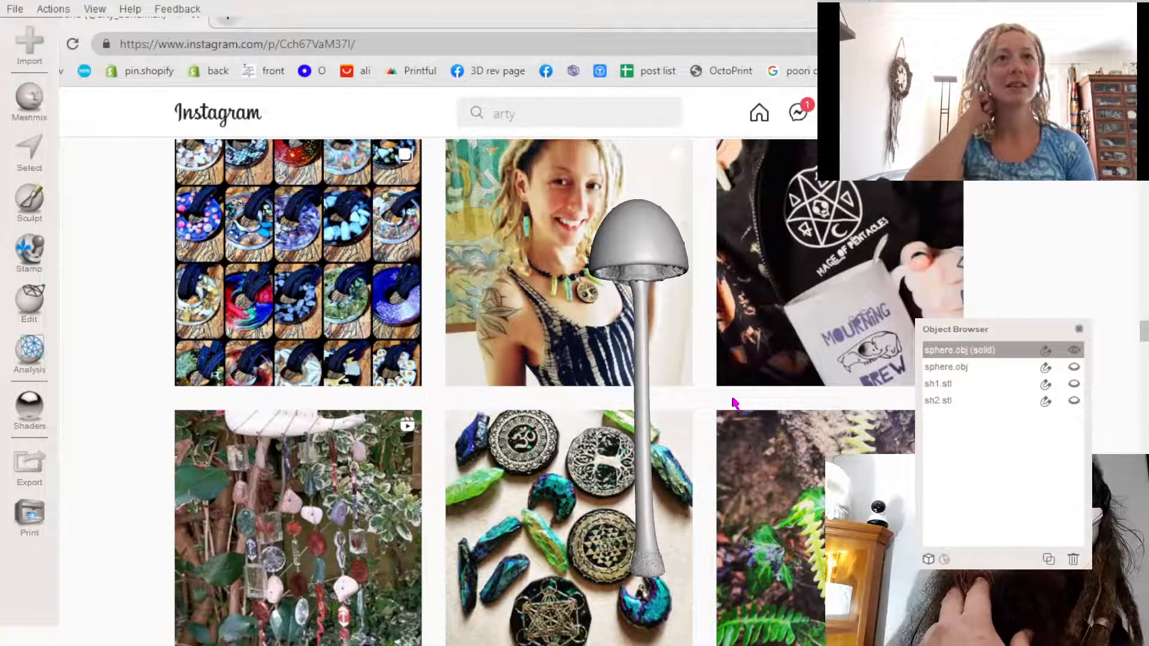
{"action": "mouse_move", "coordinate": [732, 400]}
{"action": "right_mouse_down"}
{"action": "mouse_move", "coordinate": [708, 451]}
{"action": "mouse_move", "coordinate": [699, 402]}
{"action": "mouse_move", "coordinate": [672, 389]}
{"action": "mouse_move", "coordinate": [703, 397]}
{"action": "right_mouse_up"}
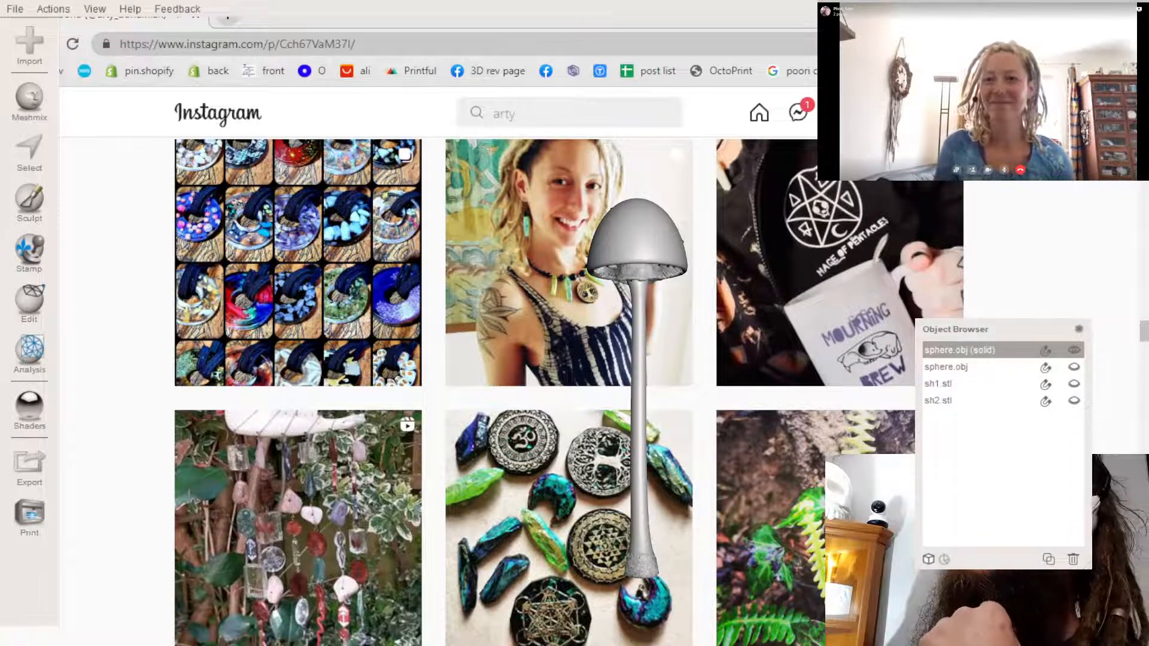
{"action": "scroll", "coordinate": [574, 407], "scroll_direction": "up", "scroll_amount": 2}
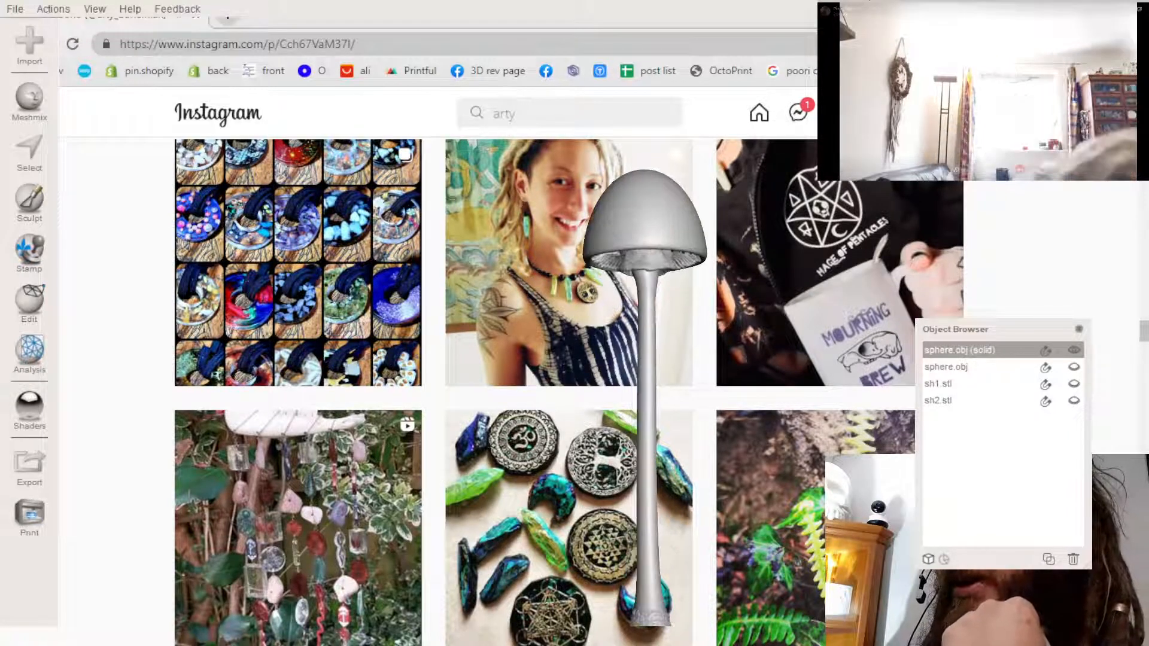
- Hide sphere.obj (solid), show the sh1.stl shell in its place, and delete sh1.stl
{"action": "right_click_drag", "start_coordinate": [574, 407], "coordinate": [446, 378]}
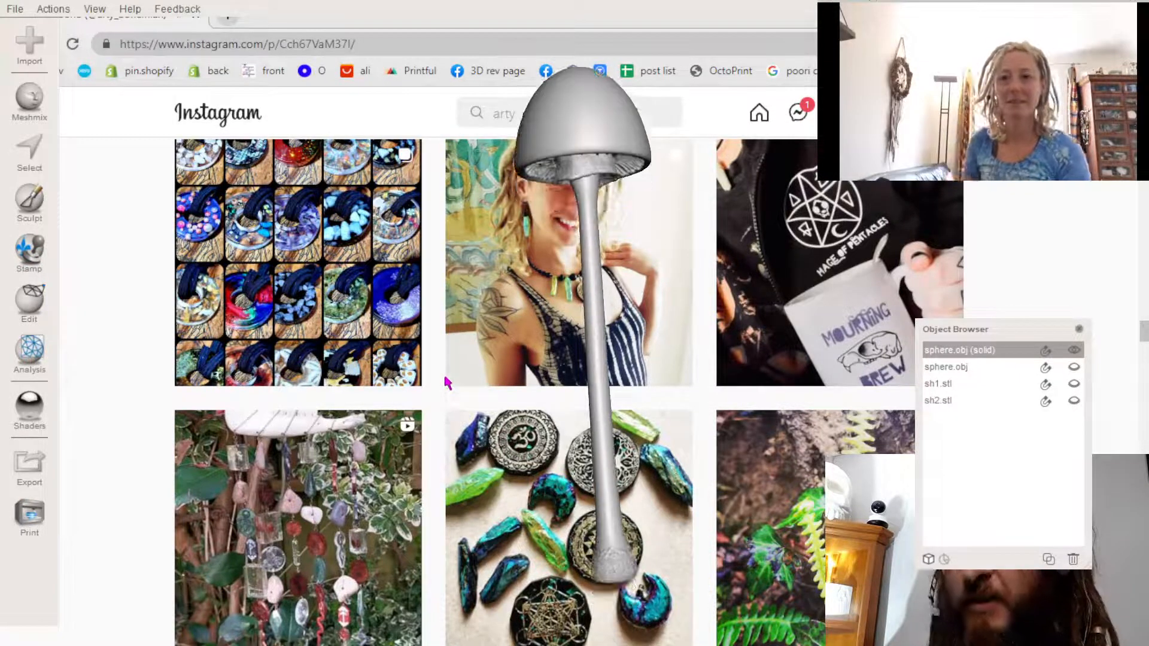
{"action": "left_click", "coordinate": [1074, 353]}
{"action": "left_click", "coordinate": [1072, 384]}
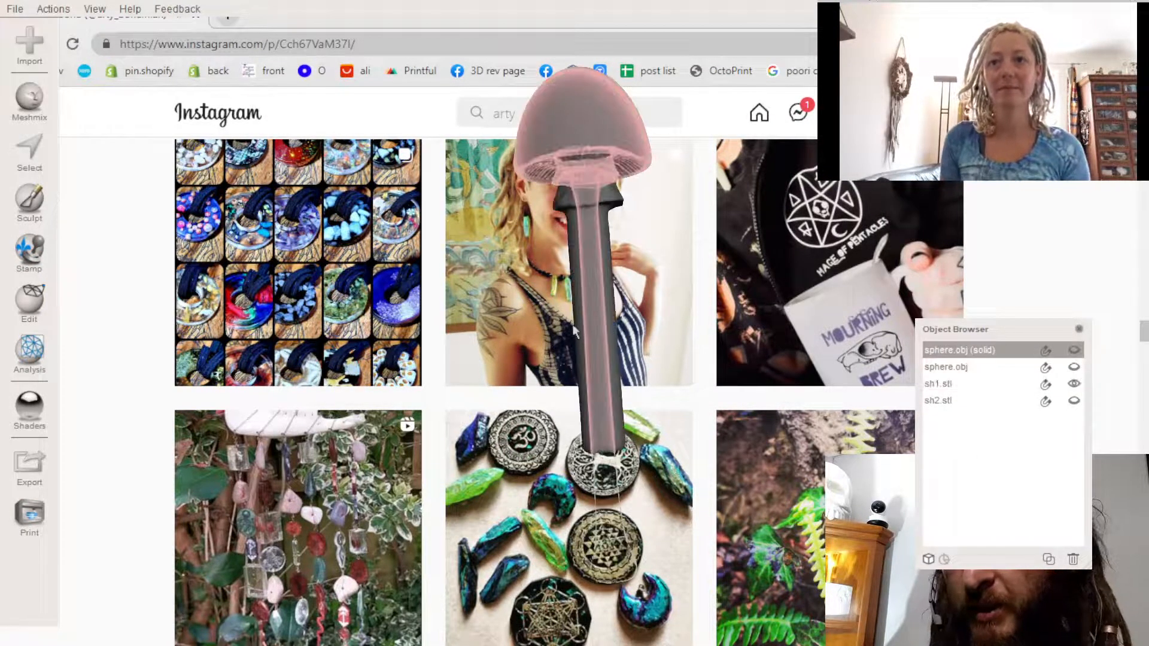
{"action": "left_click", "coordinate": [585, 347]}
{"action": "right_click_drag", "start_coordinate": [586, 347], "coordinate": [676, 287]}
{"action": "key", "text": "Delete"}
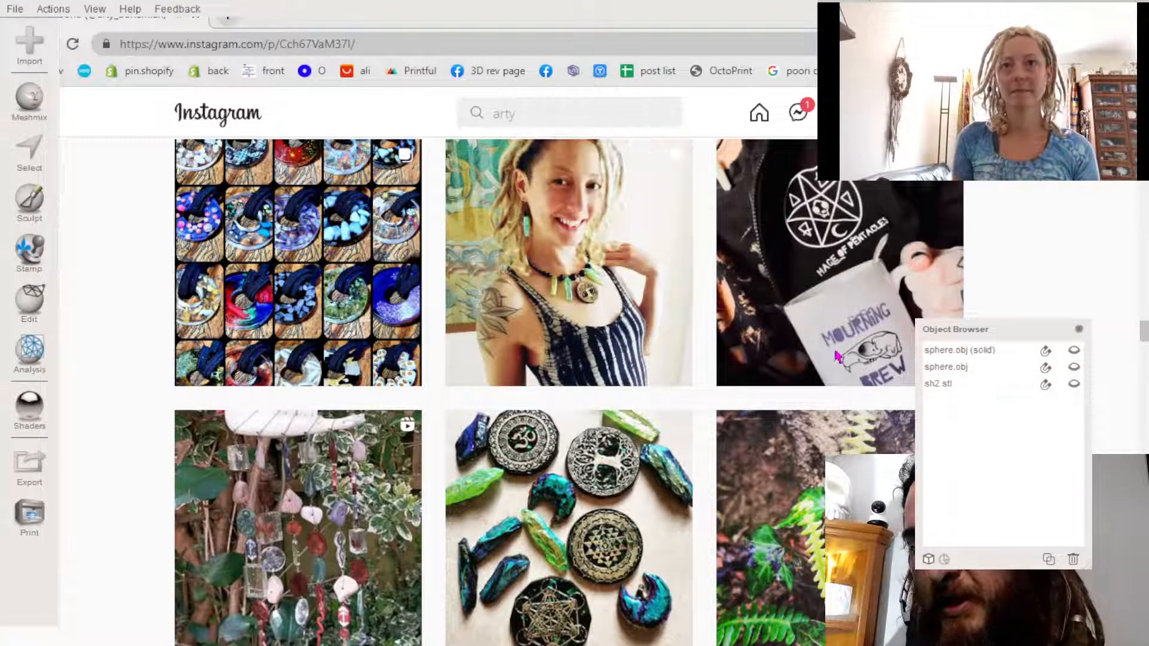
- Show sphere.obj, examine its cap, collar and stem from different angles, and hide it again
{"action": "left_click", "coordinate": [1073, 368]}
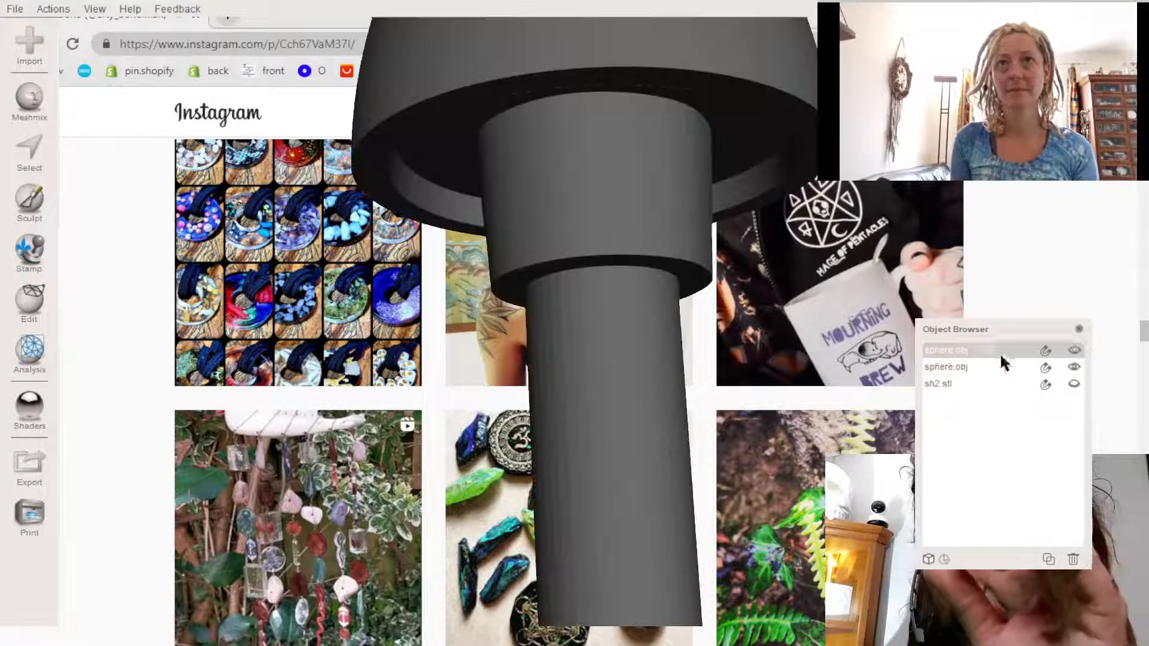
{"action": "left_click", "coordinate": [593, 356]}
{"action": "right_click_drag", "start_coordinate": [553, 262], "coordinate": [628, 419]}
{"action": "right_click_drag", "start_coordinate": [503, 415], "coordinate": [712, 478]}
{"action": "left_click", "coordinate": [1070, 370]}
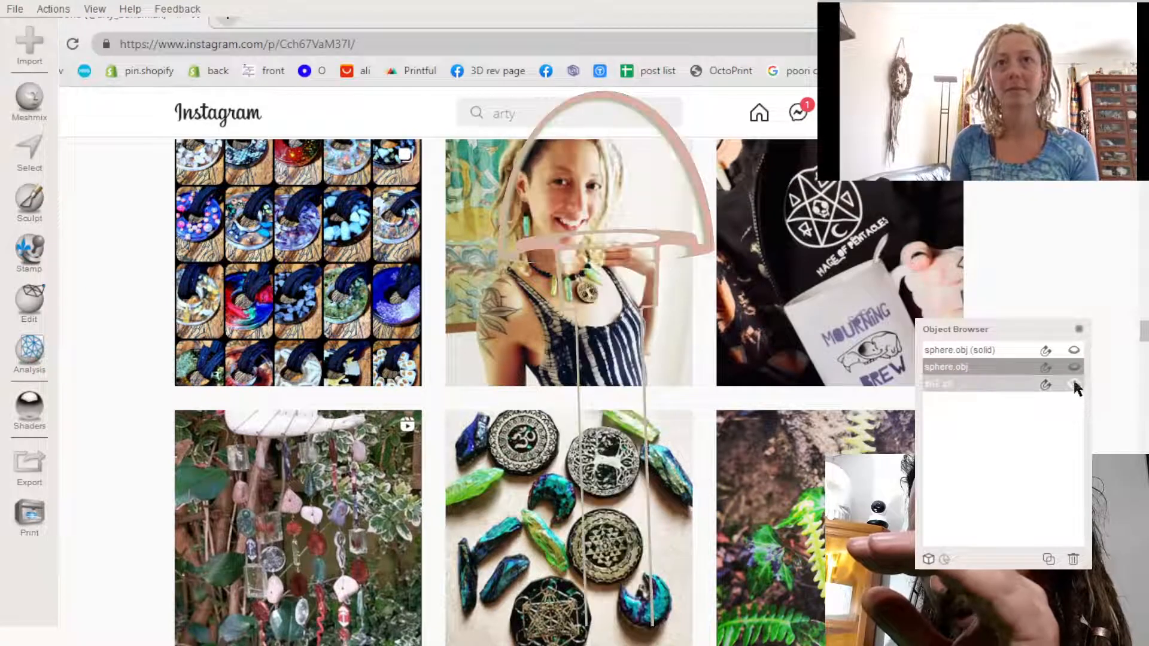
- Show sh2.stl on its own and examine its overall shape, gills and skirt from below the cap
{"action": "left_click", "coordinate": [1073, 383]}
{"action": "left_click", "coordinate": [606, 347]}
{"action": "mouse_move", "coordinate": [632, 368]}
{"action": "right_mouse_down"}
{"action": "mouse_move", "coordinate": [654, 431]}
{"action": "mouse_move", "coordinate": [648, 366]}
{"action": "right_mouse_up"}
{"action": "scroll", "coordinate": [644, 373], "scroll_direction": "up", "scroll_amount": 1}
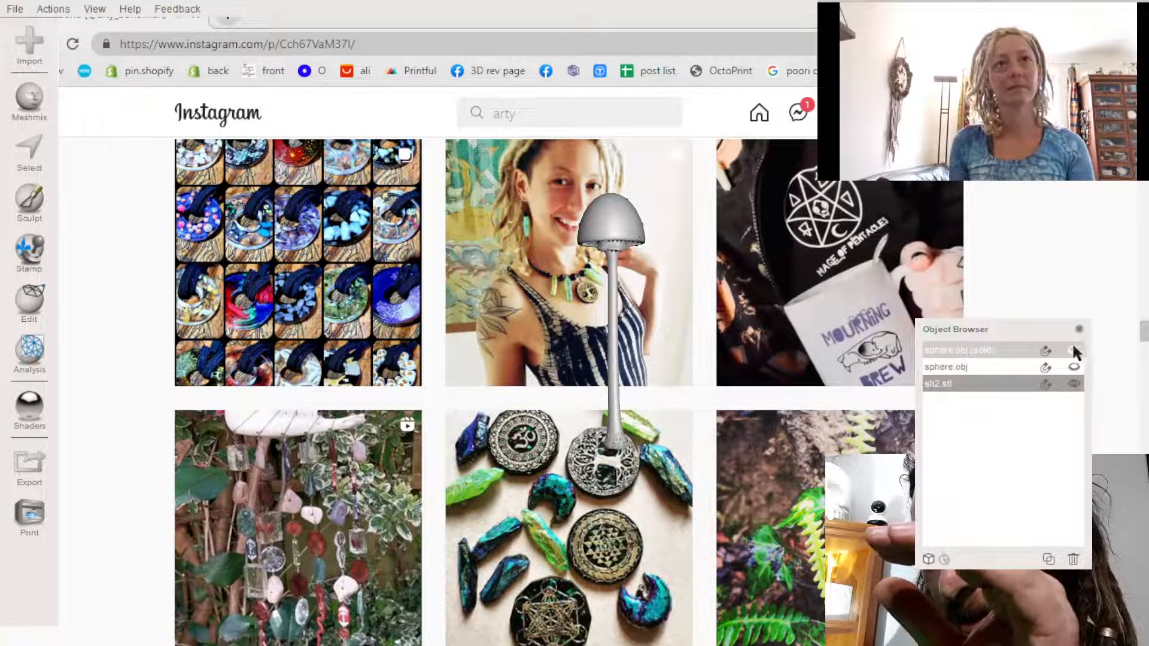
{"action": "left_click", "coordinate": [1073, 346]}
{"action": "left_click", "coordinate": [1072, 350]}
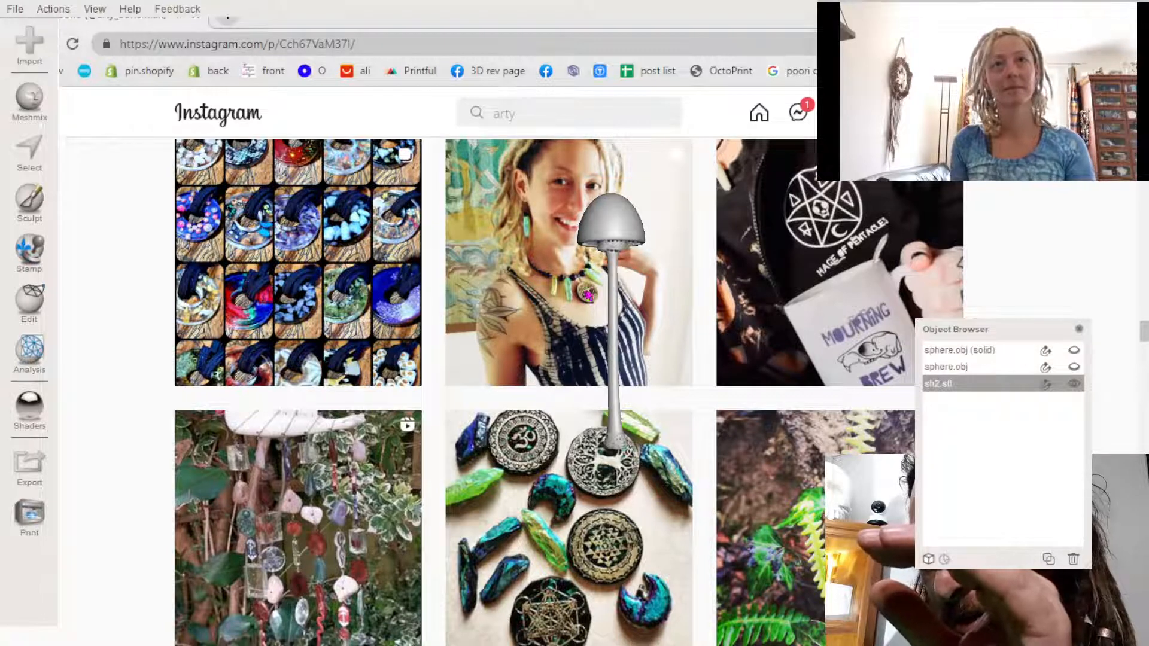
{"action": "scroll", "coordinate": [612, 299], "scroll_direction": "up", "scroll_amount": 5}
{"action": "right_click_drag", "start_coordinate": [612, 279], "coordinate": [670, 295]}
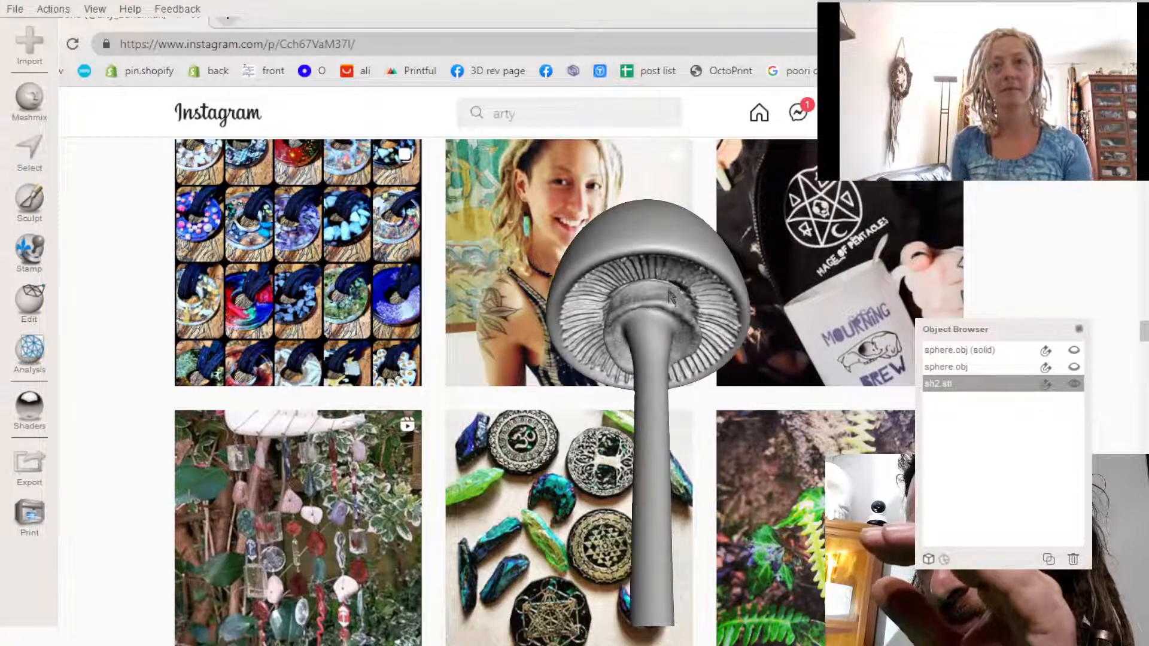
{"action": "scroll", "coordinate": [670, 296], "scroll_direction": "up", "scroll_amount": 8}
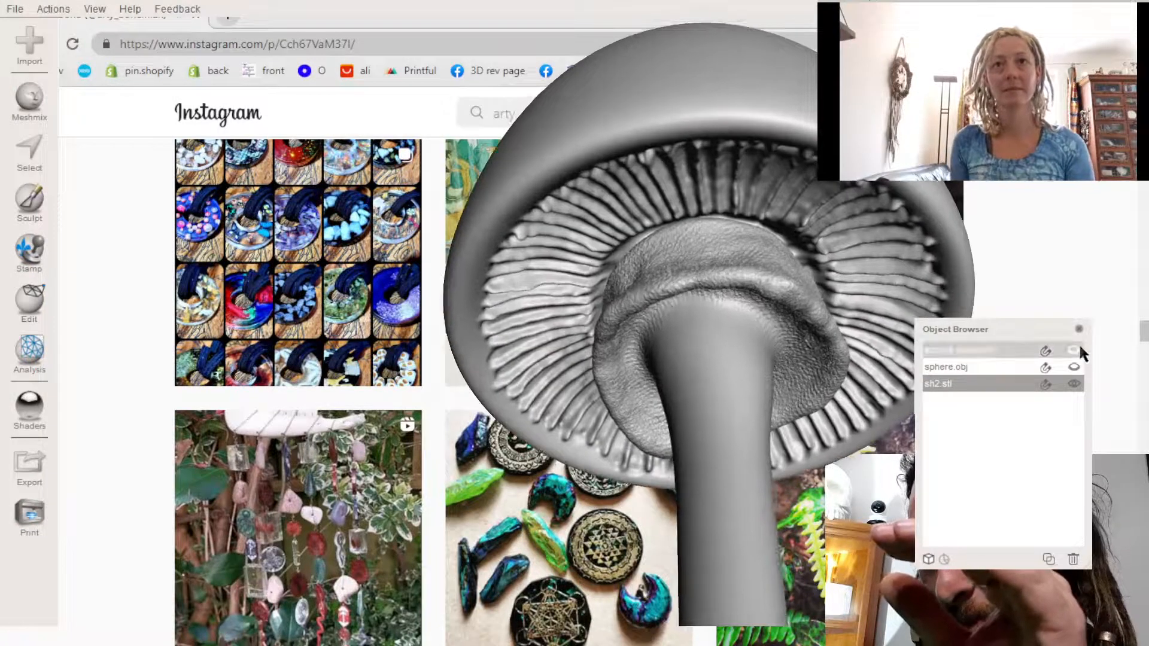
- Compare sphere.obj (solid) with sh2.stl under the cap by switching their visibility on and off
{"action": "left_click", "coordinate": [1080, 348]}
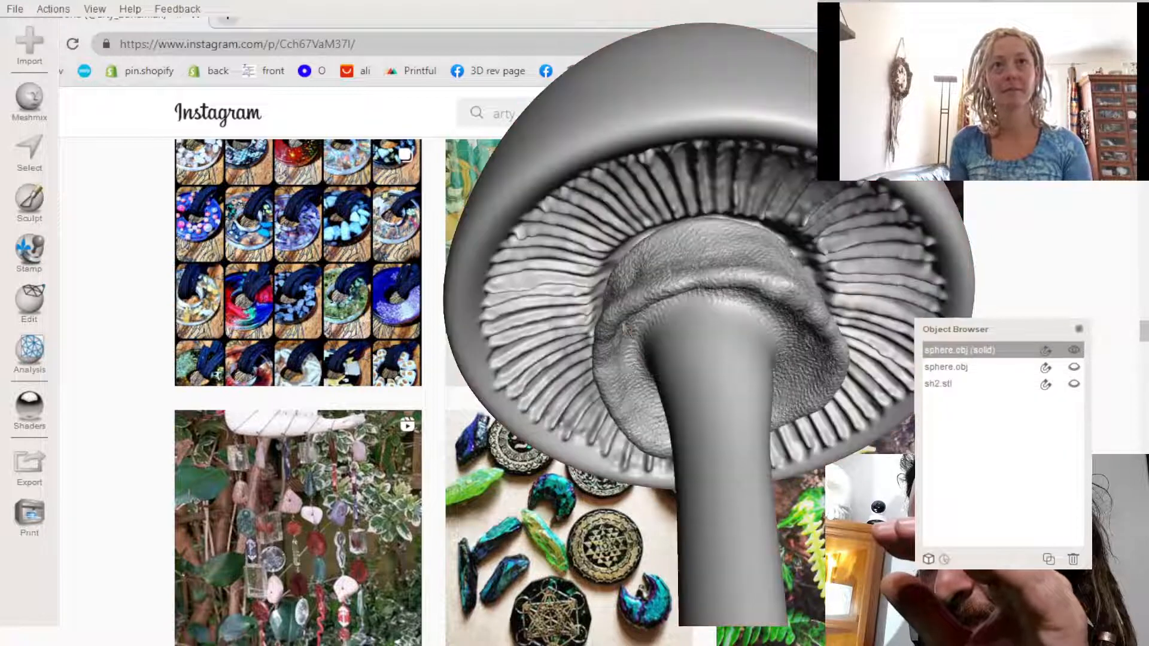
{"action": "right_click_drag", "start_coordinate": [623, 323], "coordinate": [655, 346]}
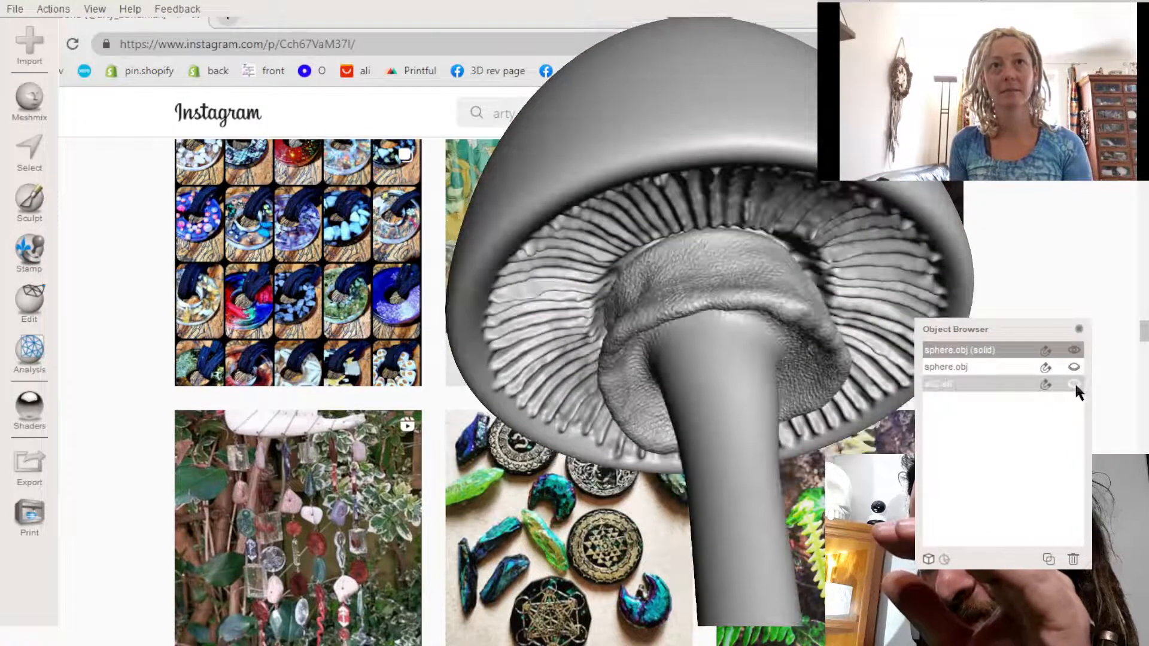
{"action": "left_click", "coordinate": [1075, 351]}
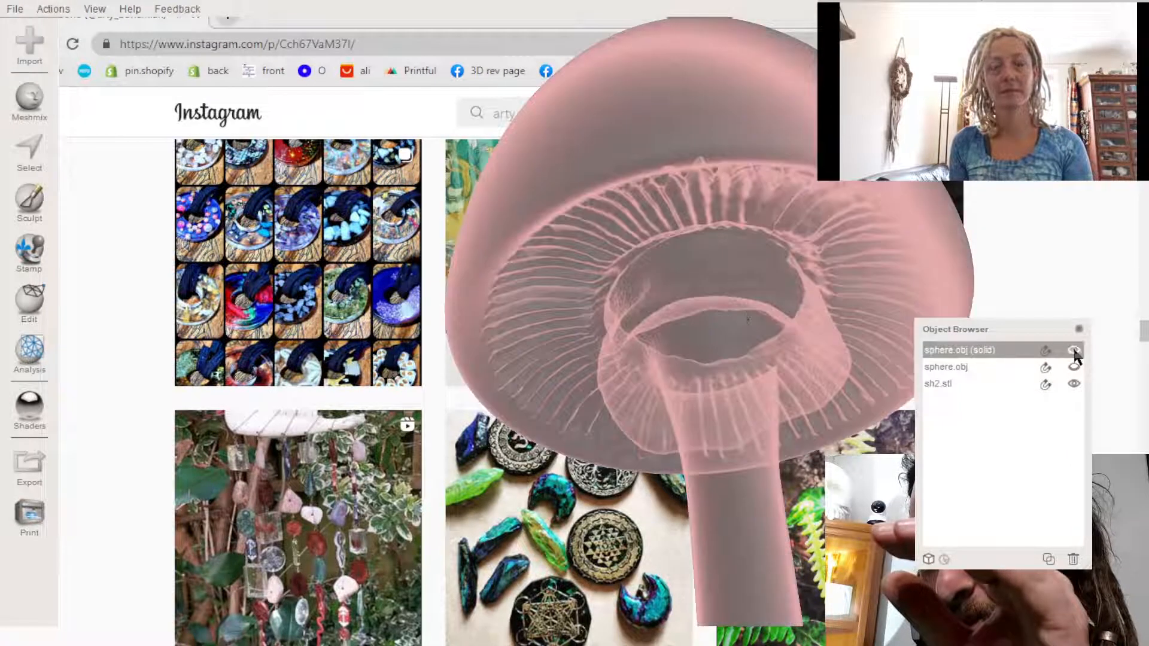
{"action": "left_click", "coordinate": [635, 303]}
{"action": "right_click_drag", "start_coordinate": [635, 303], "coordinate": [617, 261]}
{"action": "left_click", "coordinate": [1073, 352]}
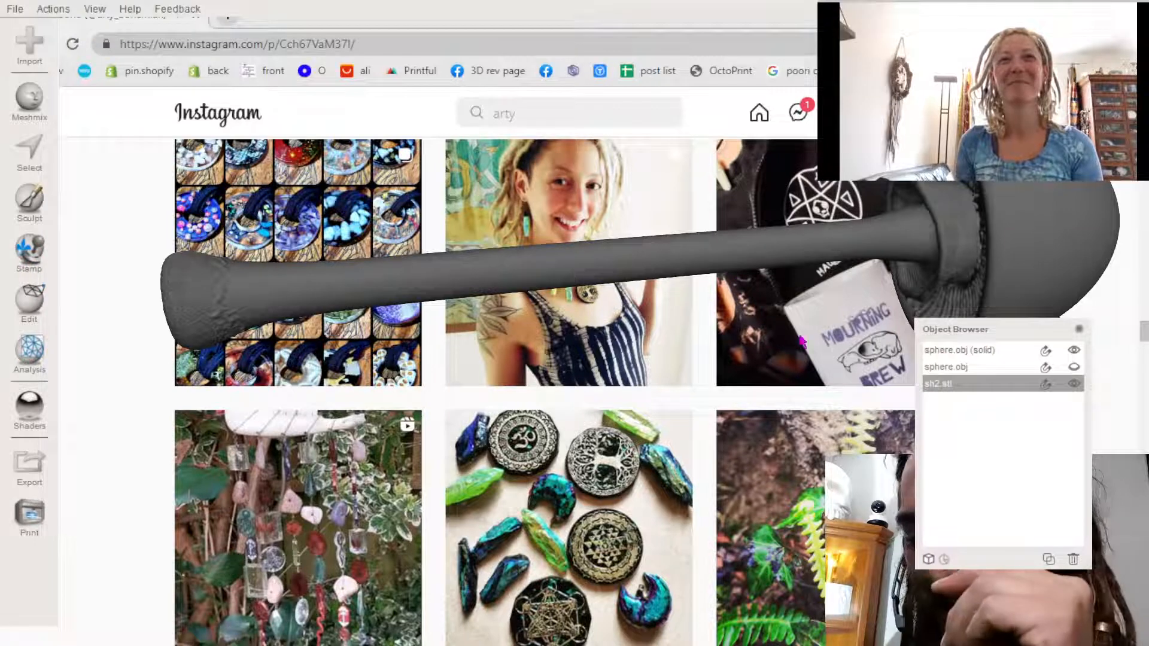
- Bring the whole mushroom into view, select sphere.obj (solid) and delete it
{"action": "right_click_drag", "start_coordinate": [742, 345], "coordinate": [706, 383]}
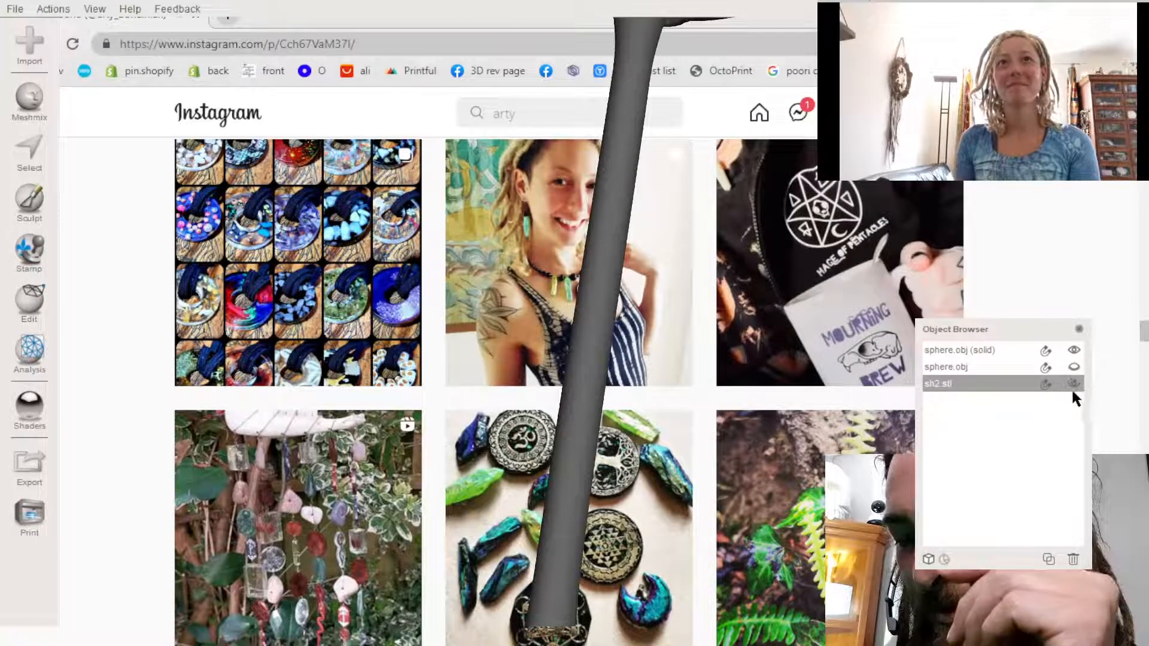
{"action": "scroll", "coordinate": [618, 306], "scroll_direction": "down", "scroll_amount": 5}
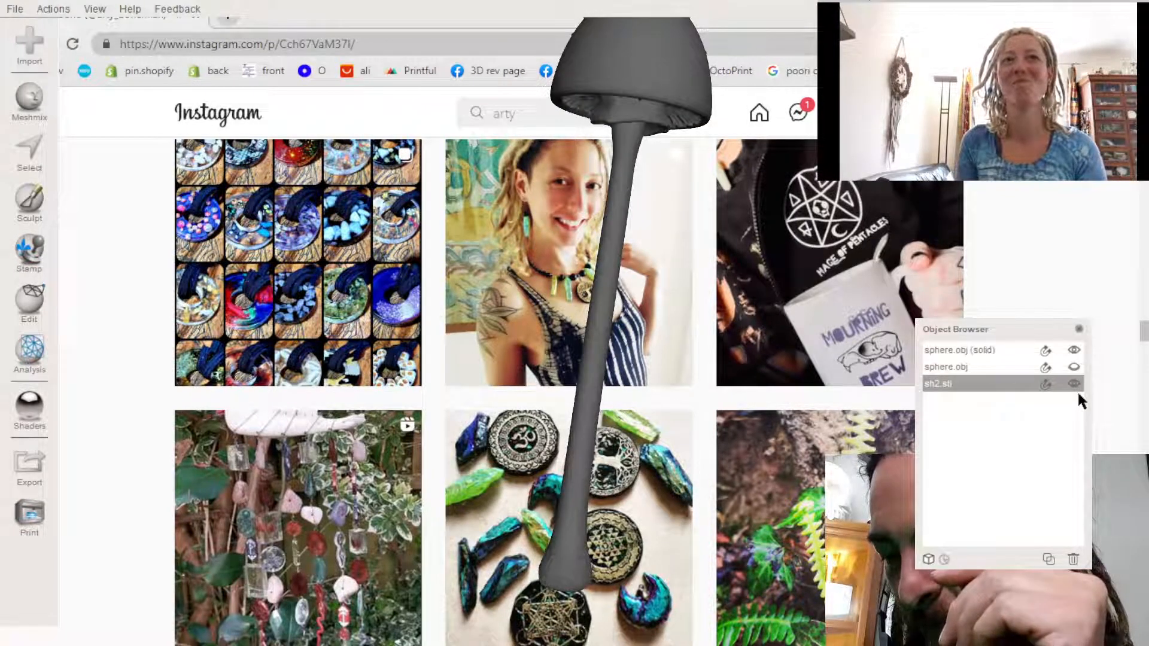
{"action": "left_click", "coordinate": [1045, 348]}
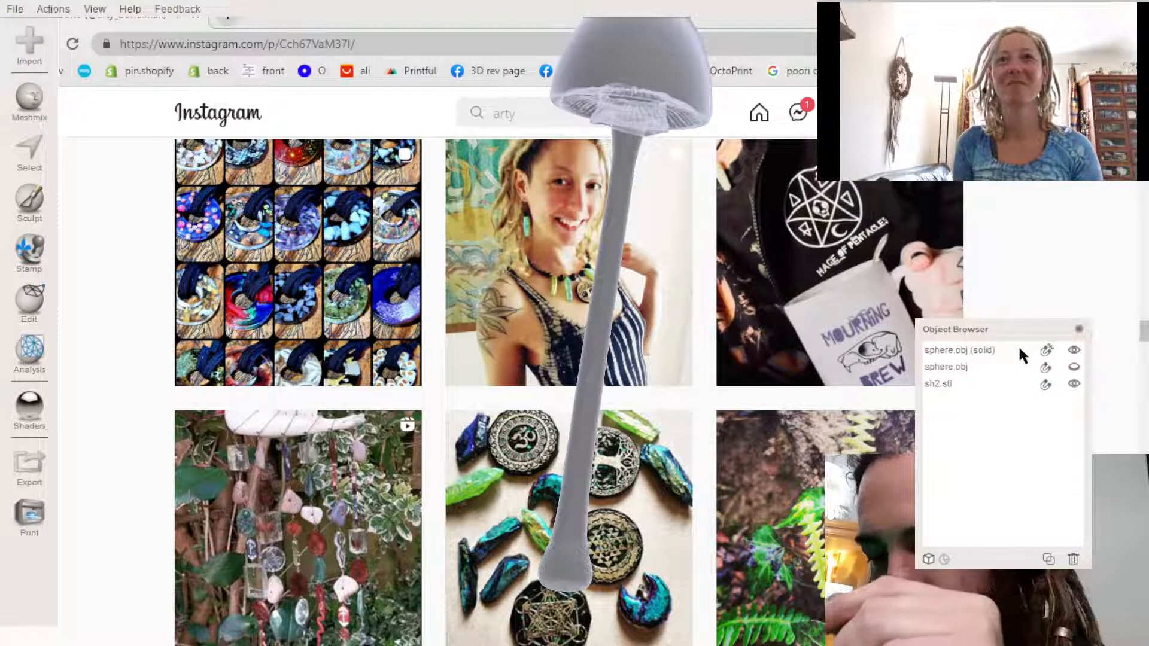
{"action": "left_click", "coordinate": [1050, 347]}
{"action": "left_click", "coordinate": [997, 349]}
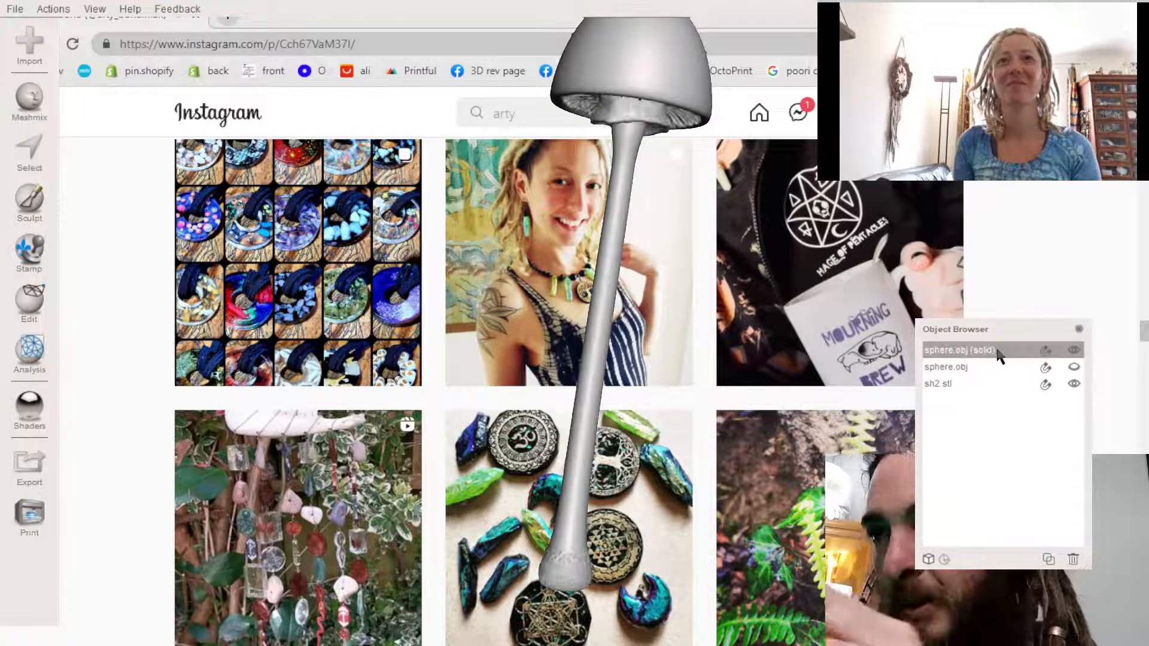
{"action": "key", "text": "Delete"}
- Duplicate sh2.stl and delete the surplus duplicates, keeping only sh2.stl (copy)
{"action": "left_click", "coordinate": [617, 184]}
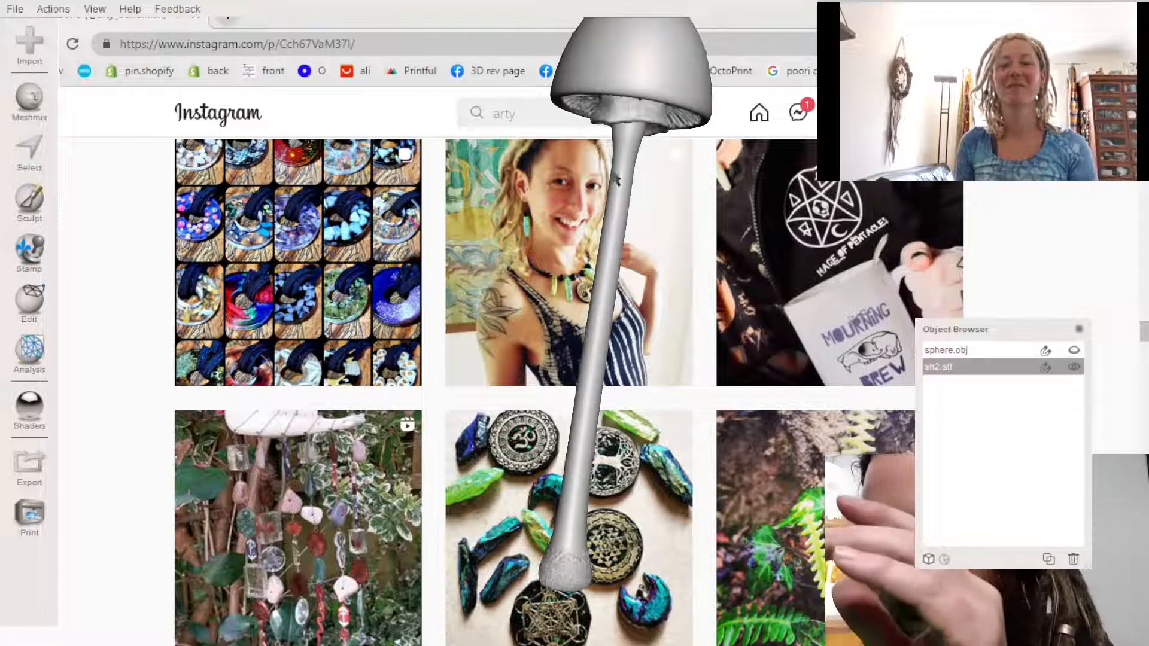
{"action": "right_click_drag", "start_coordinate": [622, 237], "coordinate": [694, 330]}
{"action": "left_click", "coordinate": [1048, 560]}
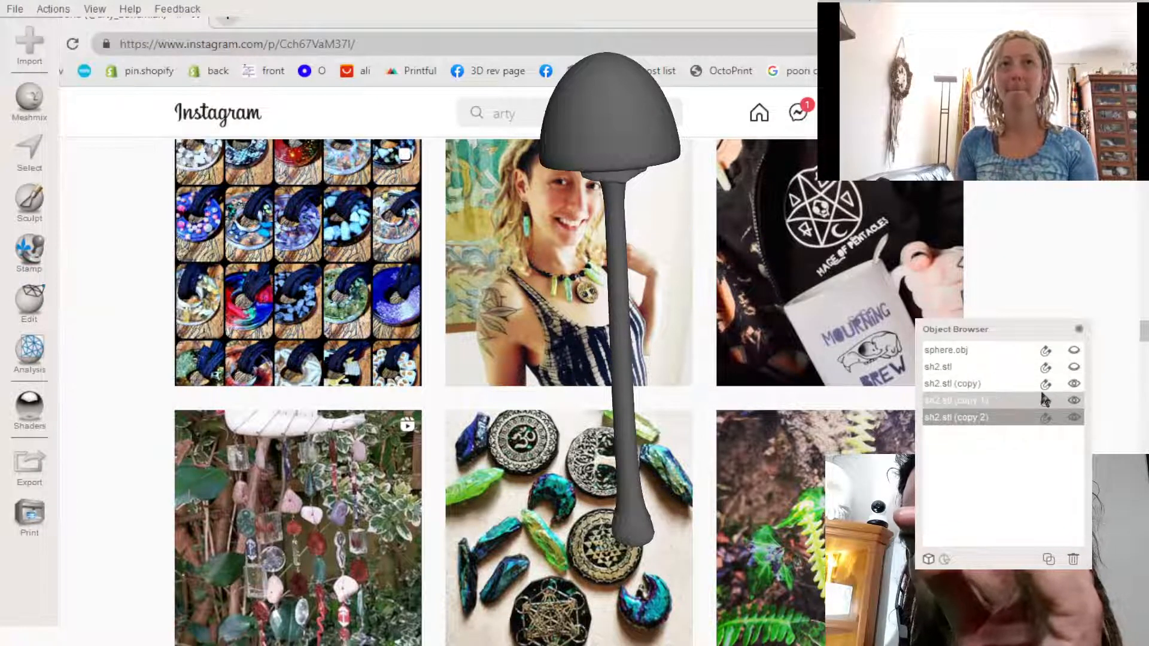
{"action": "left_click", "coordinate": [1017, 400]}
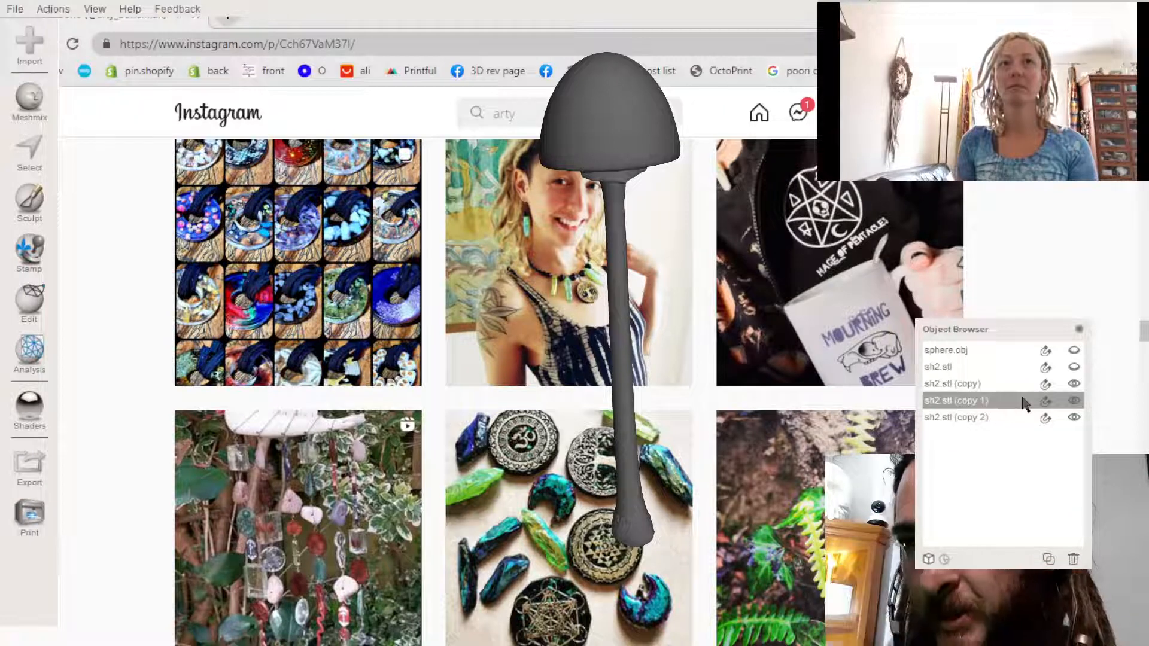
{"action": "key", "text": "Delete"}
{"action": "left_click", "coordinate": [993, 396]}
{"action": "key", "text": "Delete"}
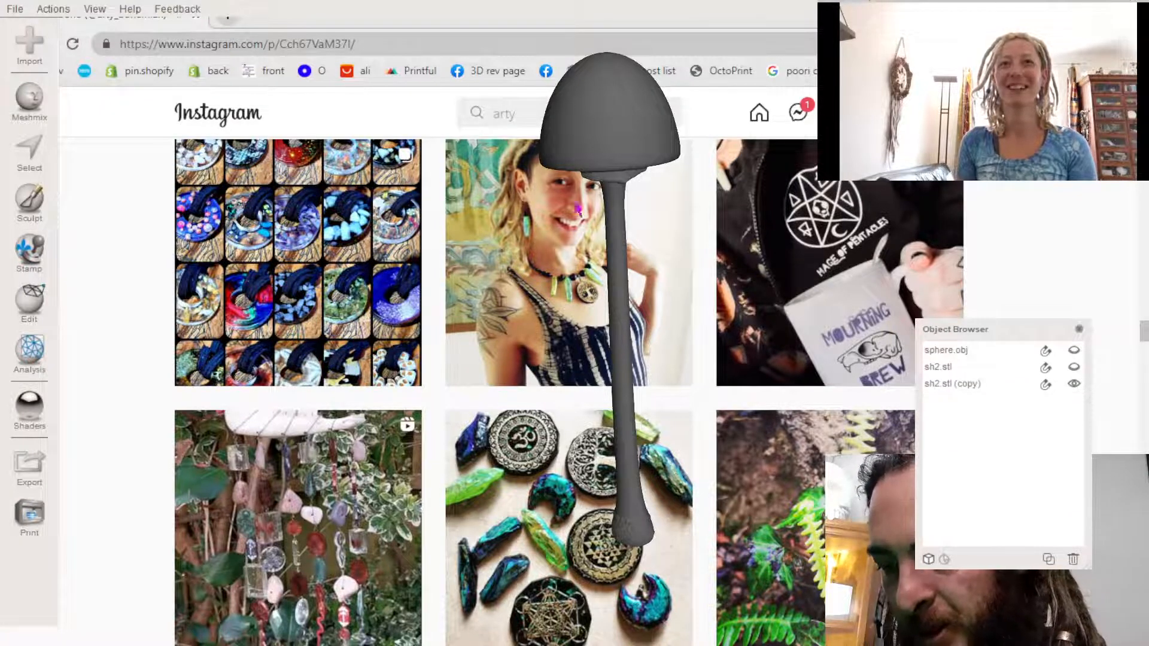
- Lasso-select the stem of sh2.stl (copy) below the skirt and invert the selection to the cap
{"action": "left_click", "coordinate": [613, 211]}
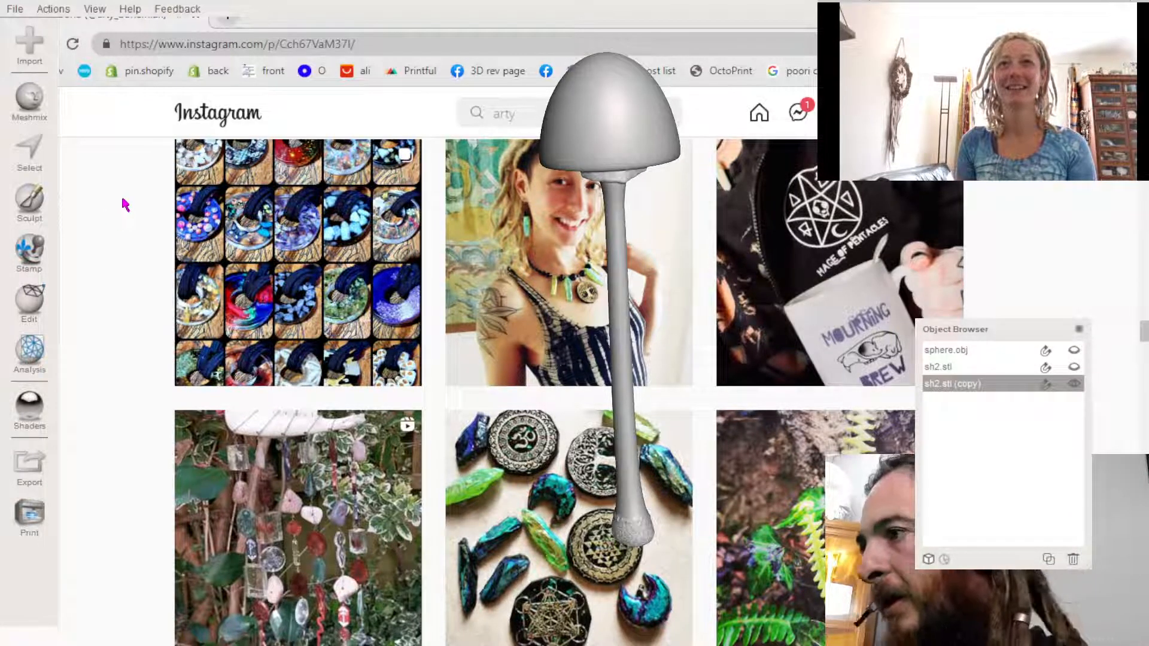
{"action": "key", "text": "s"}
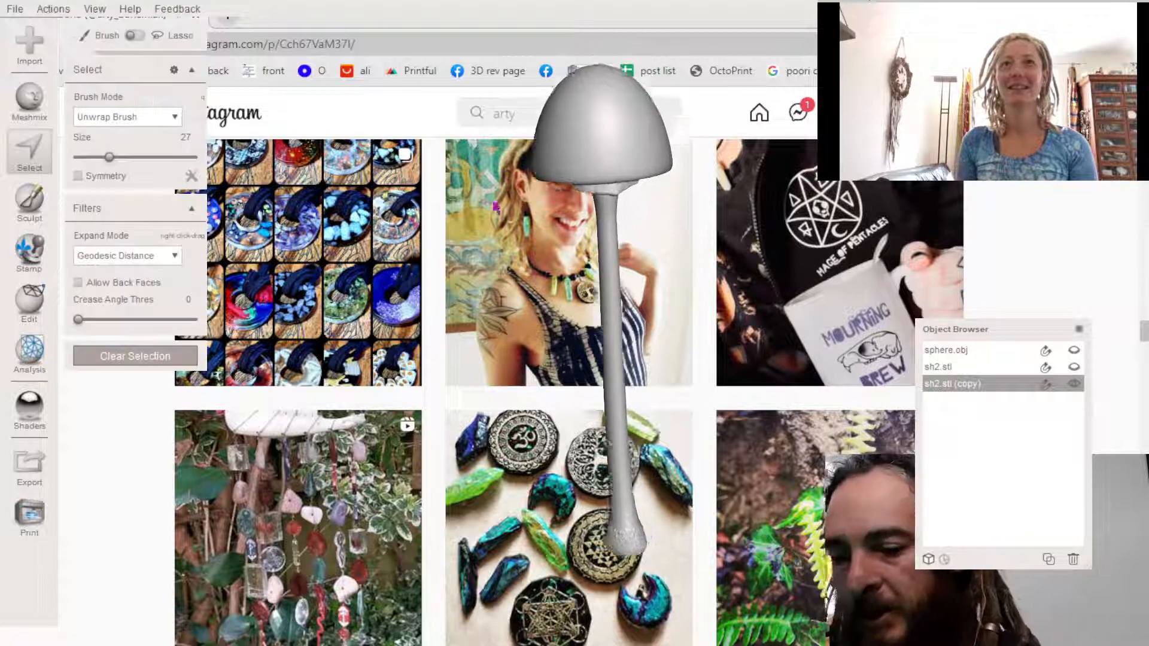
{"action": "middle_click_drag", "start_coordinate": [494, 203], "coordinate": [496, 227]}
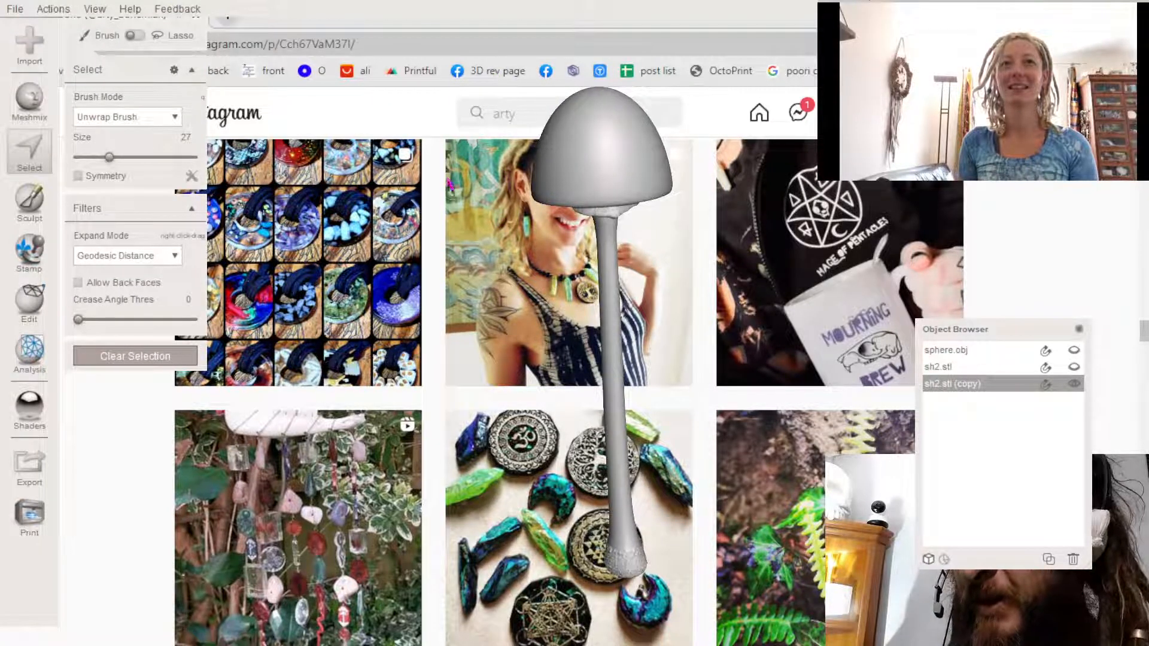
{"action": "mouse_move", "coordinate": [450, 186]}
{"action": "left_mouse_down"}
{"action": "mouse_move", "coordinate": [523, 238]}
{"action": "mouse_move", "coordinate": [713, 112]}
{"action": "mouse_move", "coordinate": [561, 58]}
{"action": "mouse_move", "coordinate": [468, 173]}
{"action": "mouse_move", "coordinate": [458, 203]}
{"action": "mouse_move", "coordinate": [475, 207]}
{"action": "left_mouse_up"}
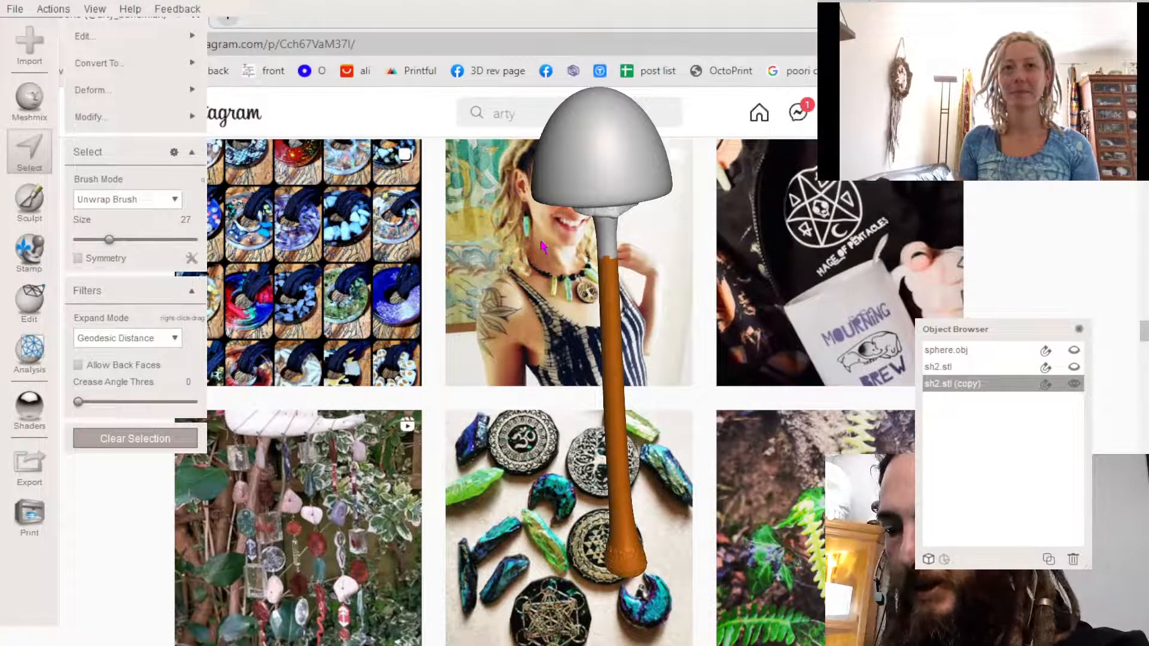
{"action": "key", "text": "i"}
{"action": "right_click_drag", "start_coordinate": [515, 288], "coordinate": [518, 247]}
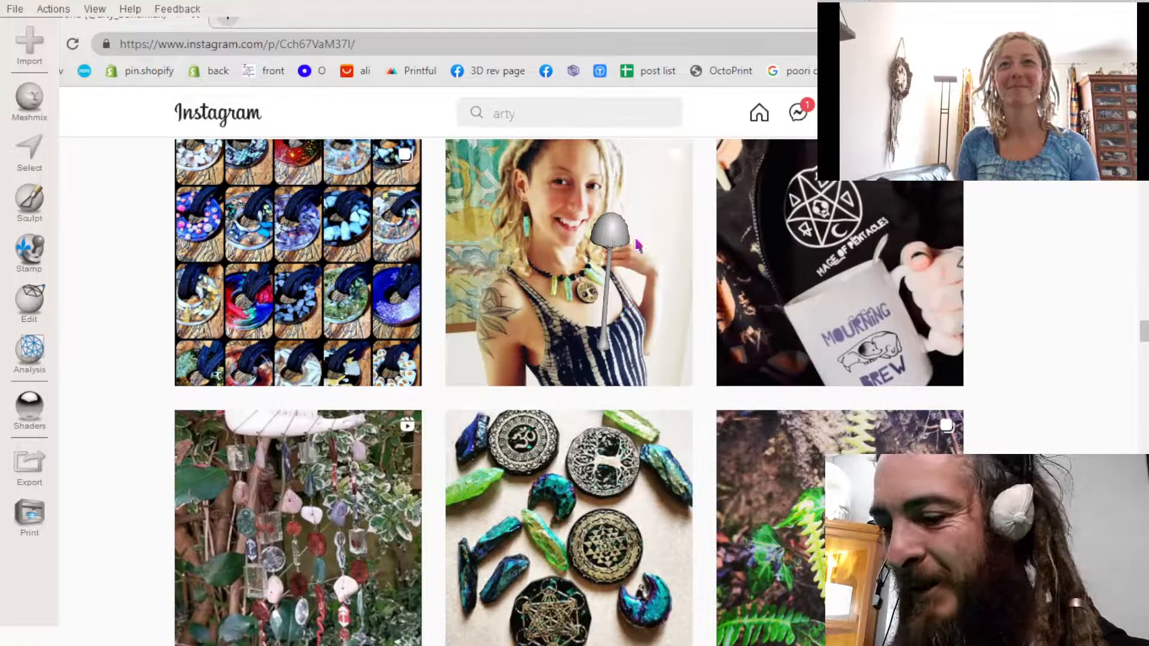
- Reframe the mushroom, select its stem below the skirt again, and invert the selection to the cap
{"action": "scroll", "coordinate": [627, 242], "scroll_direction": "up", "scroll_amount": 5}
{"action": "middle_click_drag", "start_coordinate": [625, 243], "coordinate": [608, 293]}
{"action": "right_click_drag", "start_coordinate": [558, 306], "coordinate": [548, 207]}
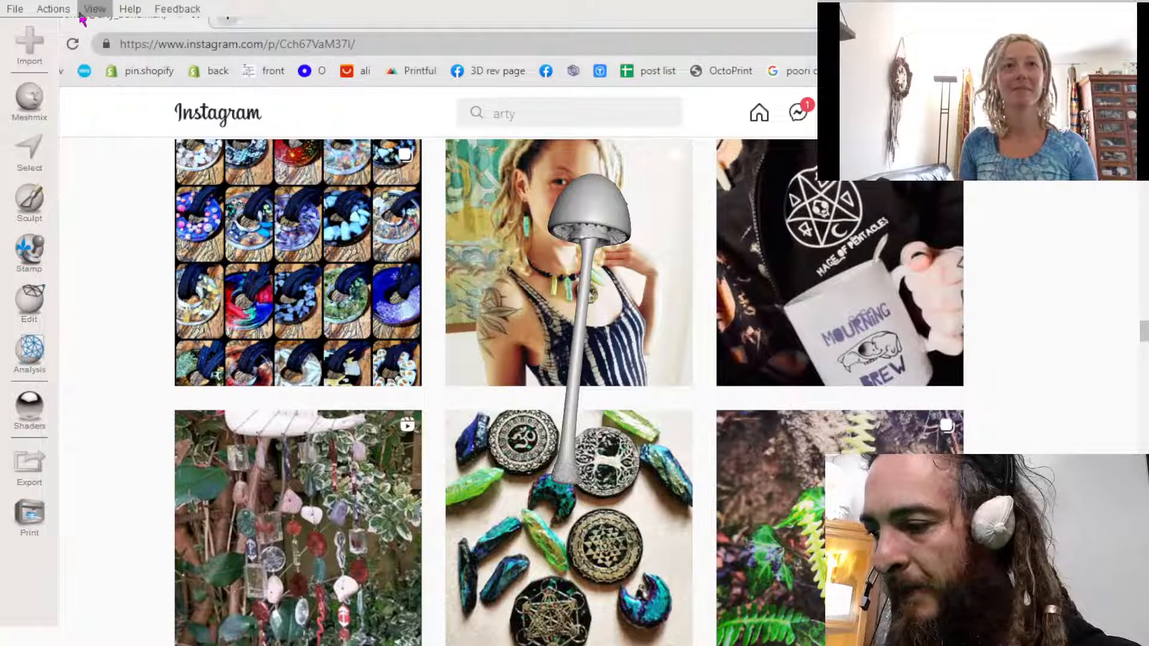
{"action": "key", "text": "s"}
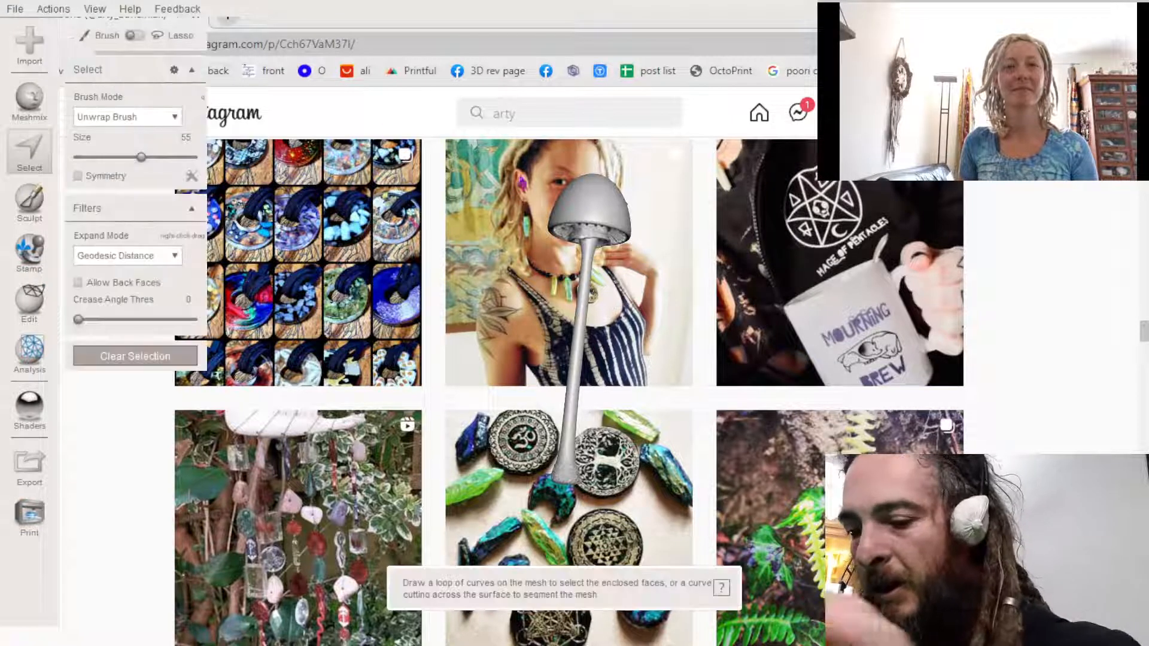
{"action": "mouse_move", "coordinate": [518, 240]}
{"action": "left_mouse_down"}
{"action": "mouse_move", "coordinate": [611, 256]}
{"action": "mouse_move", "coordinate": [675, 219]}
{"action": "mouse_move", "coordinate": [536, 172]}
{"action": "mouse_move", "coordinate": [523, 234]}
{"action": "left_mouse_up"}
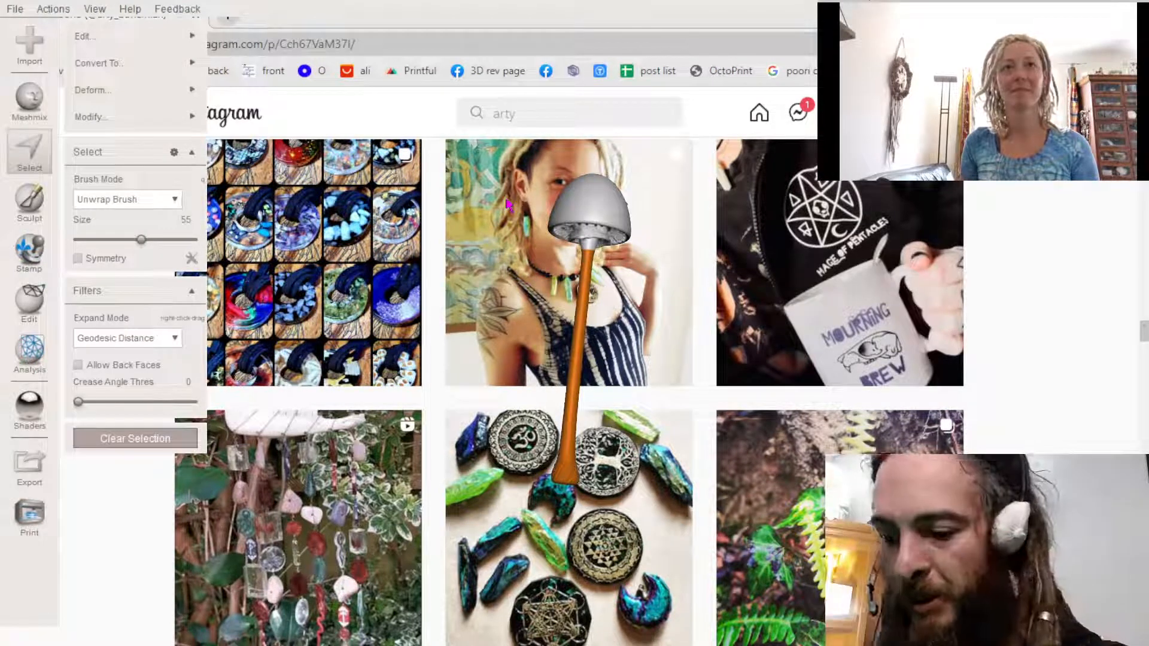
{"action": "key", "text": "i"}
{"action": "right_click_drag", "start_coordinate": [479, 212], "coordinate": [477, 290]}
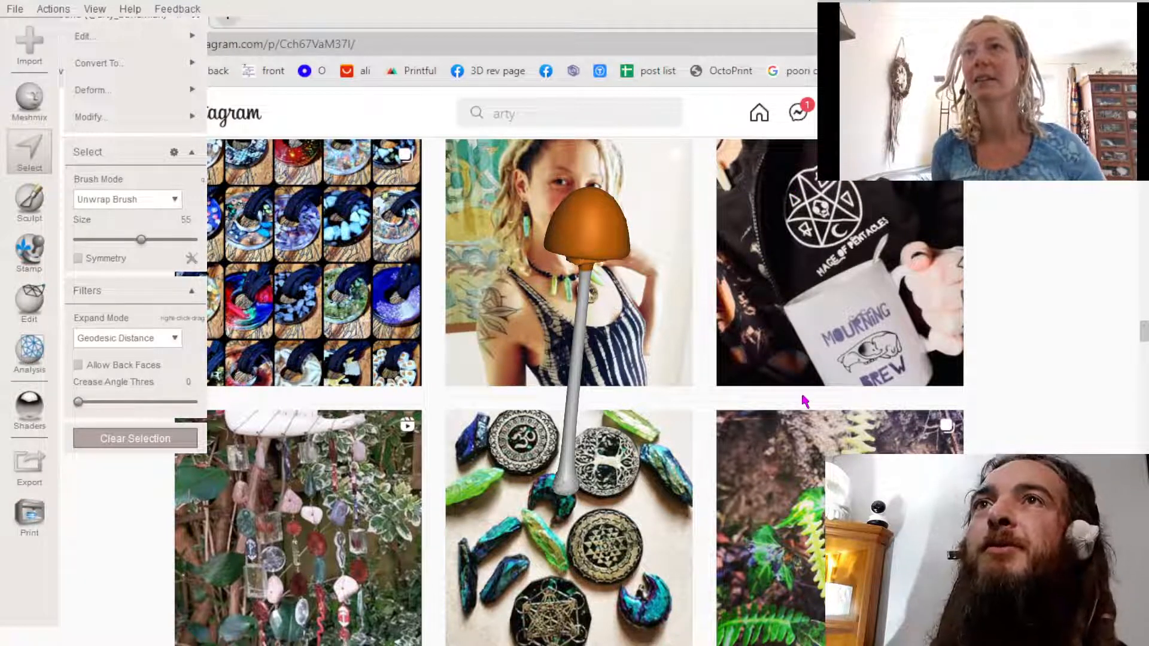
- Try to tilt the selected cap on its stem with a Soft Transform using Linear Deformation
{"action": "key", "text": "t"}
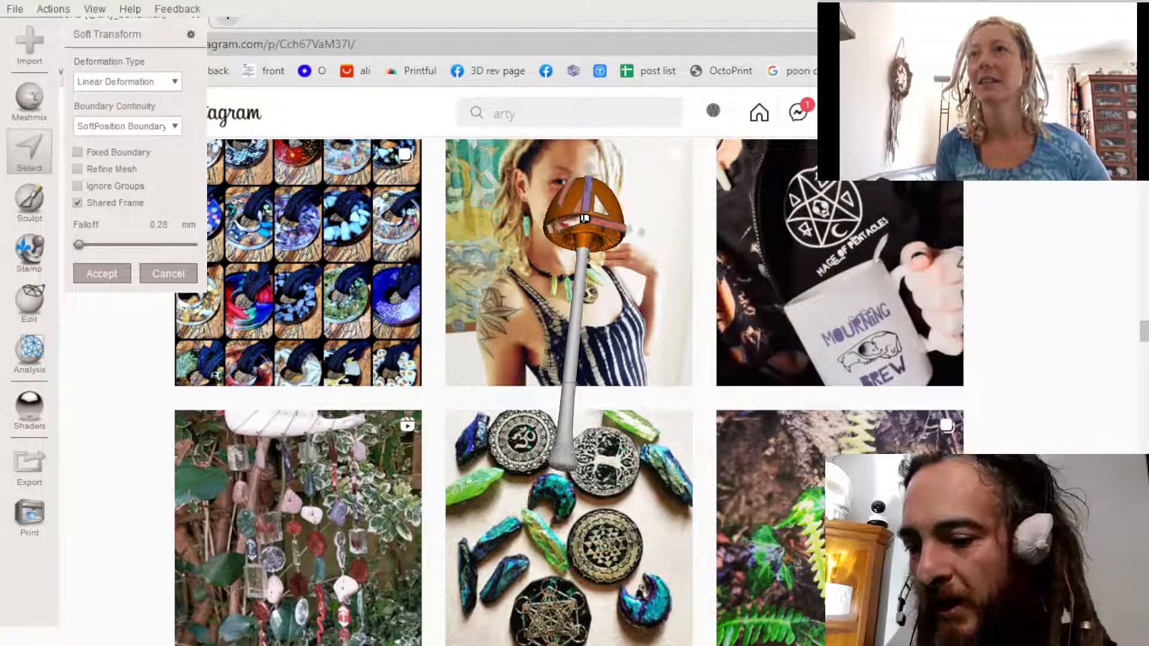
{"action": "right_click_drag", "start_coordinate": [700, 278], "coordinate": [706, 329]}
{"action": "right_click_drag", "start_coordinate": [579, 297], "coordinate": [628, 287]}
{"action": "left_click_drag", "start_coordinate": [595, 192], "coordinate": [582, 199]}
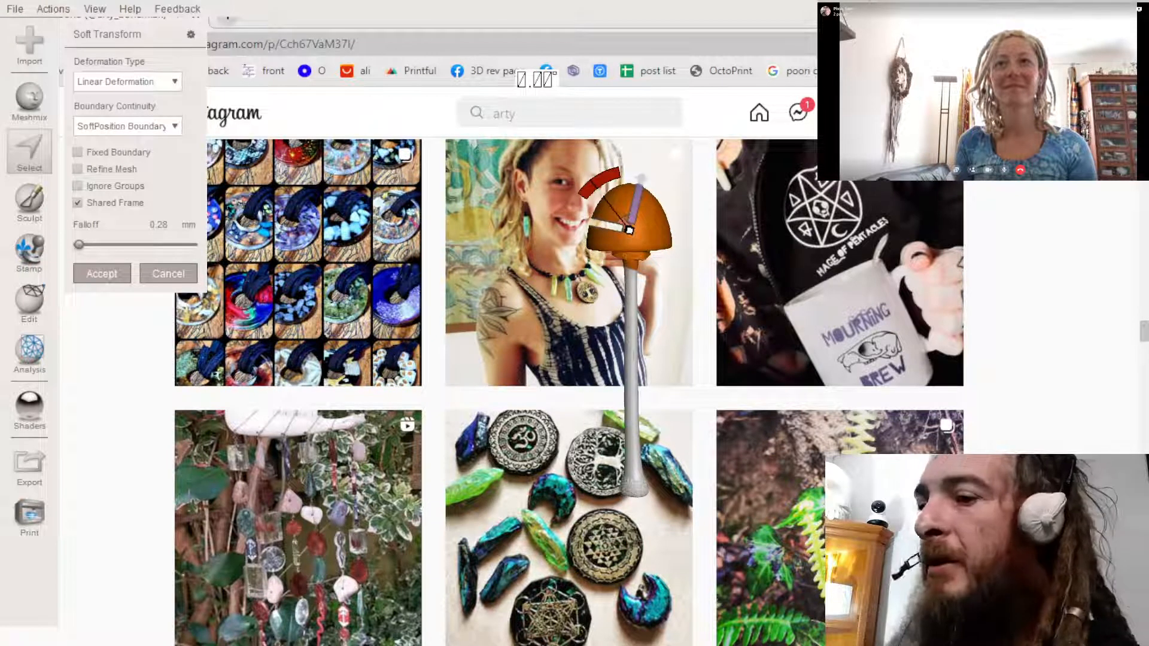
{"action": "left_click", "coordinate": [1053, 18]}
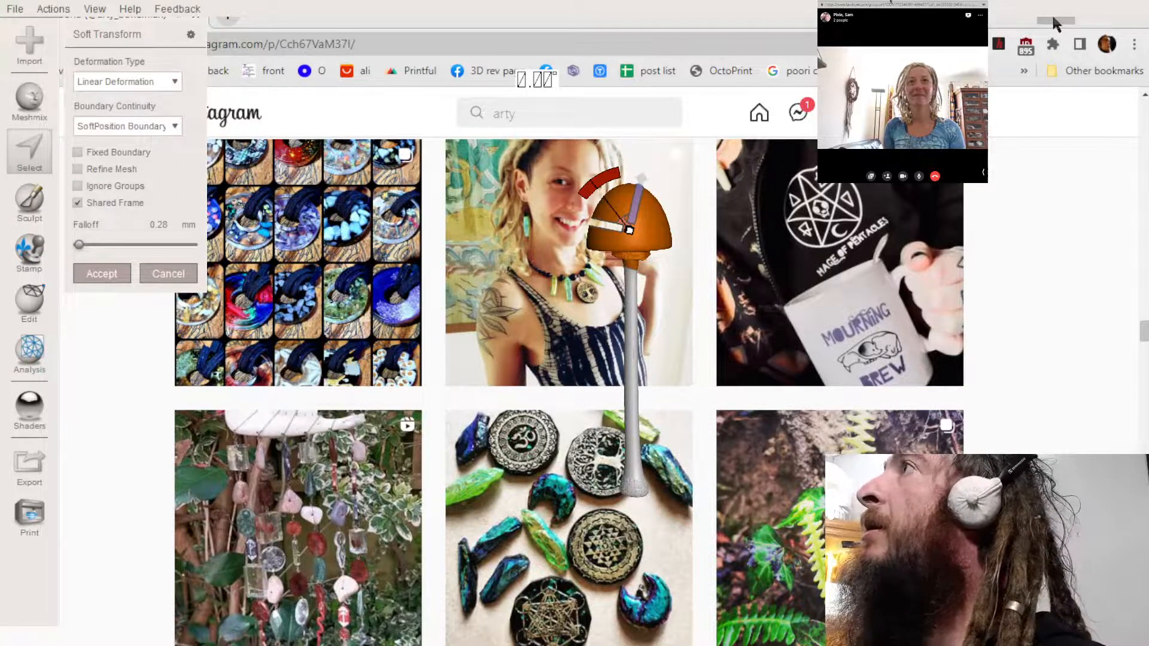
{"action": "double_click", "coordinate": [1052, 17]}
{"action": "left_click_drag", "start_coordinate": [591, 183], "coordinate": [590, 184]}
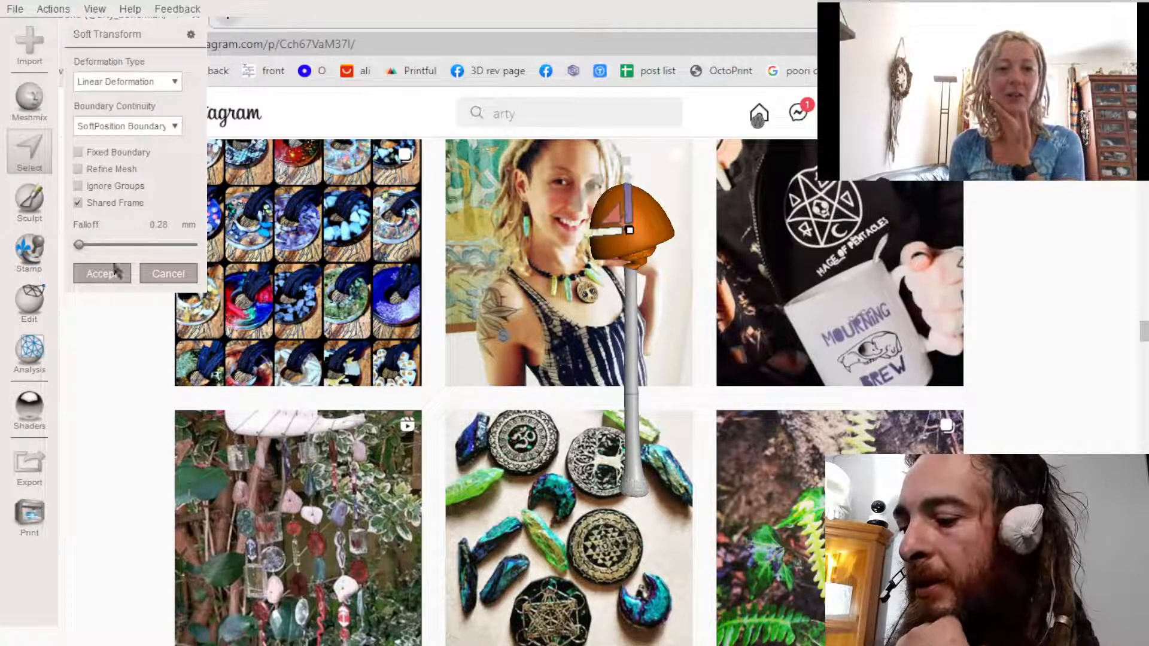
{"action": "left_click", "coordinate": [163, 274]}
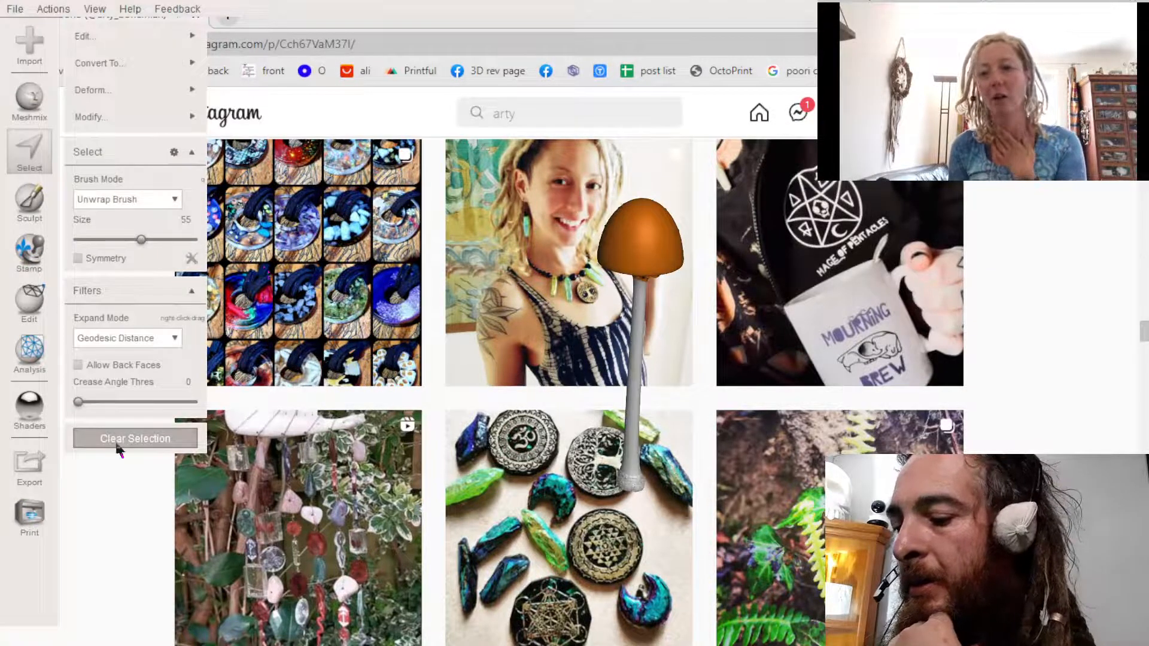
- Clear the cap selection on the mushroom
{"action": "left_click", "coordinate": [132, 439]}
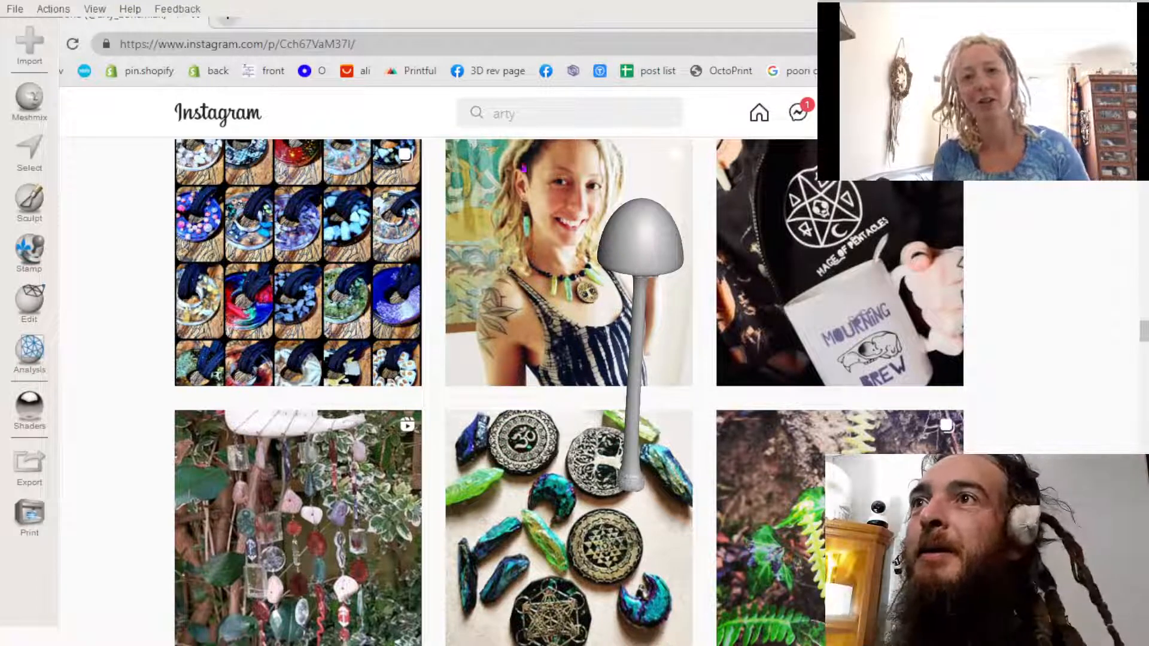
{"action": "scroll", "coordinate": [532, 416], "scroll_direction": "down", "scroll_amount": 2}
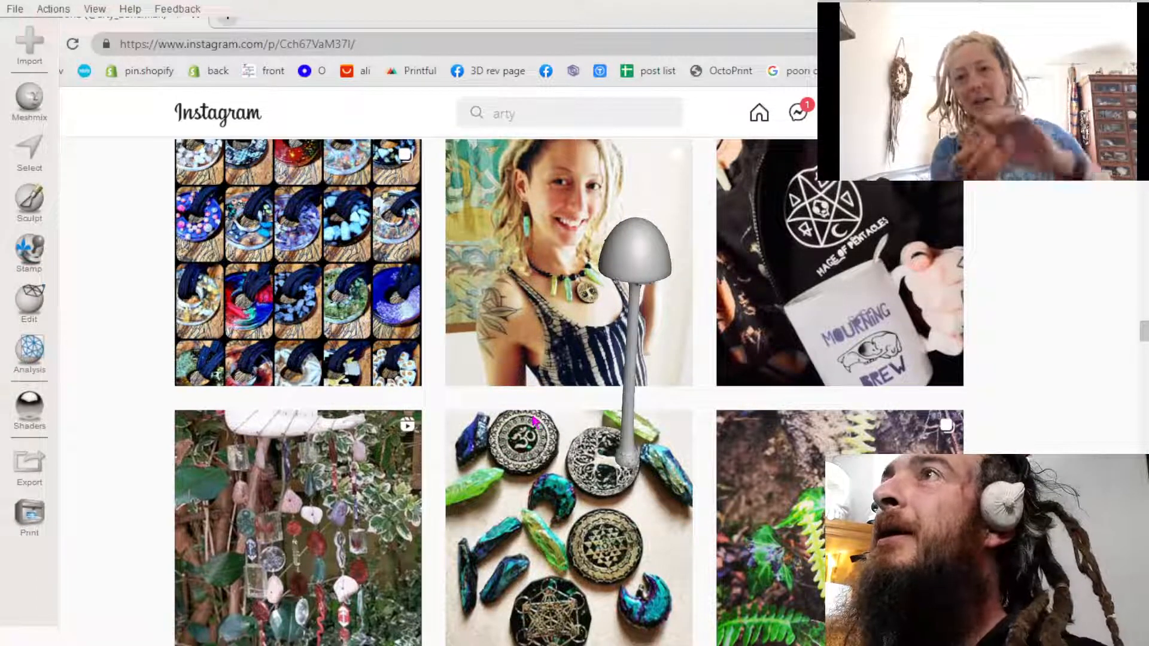
{"action": "scroll", "coordinate": [638, 431], "scroll_direction": "up", "scroll_amount": 3}
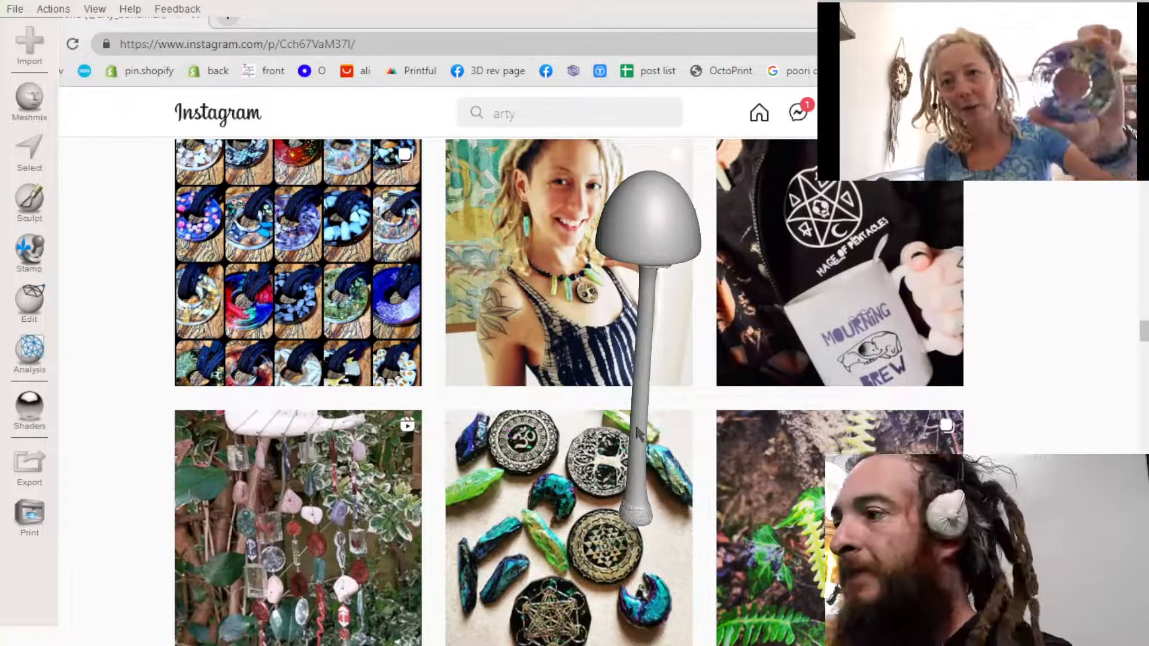
- Select the entire mushroom mesh, start a Reduce on it, and show the wireframe
{"action": "key", "text": "s"}
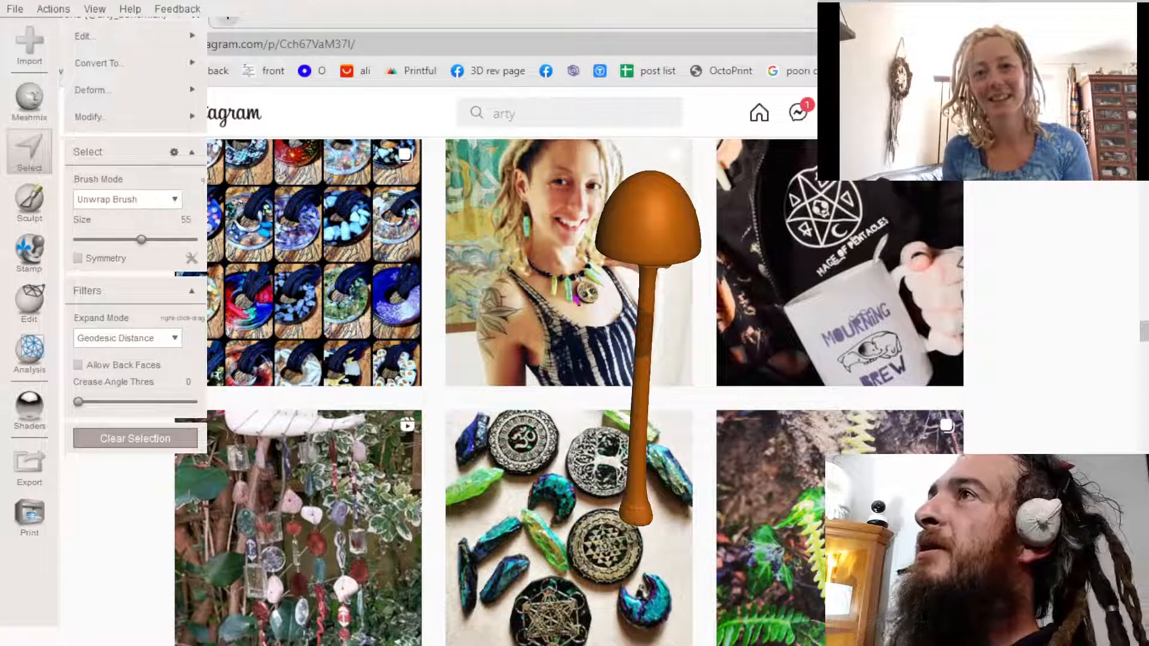
{"action": "mouse_move", "coordinate": [131, 40]}
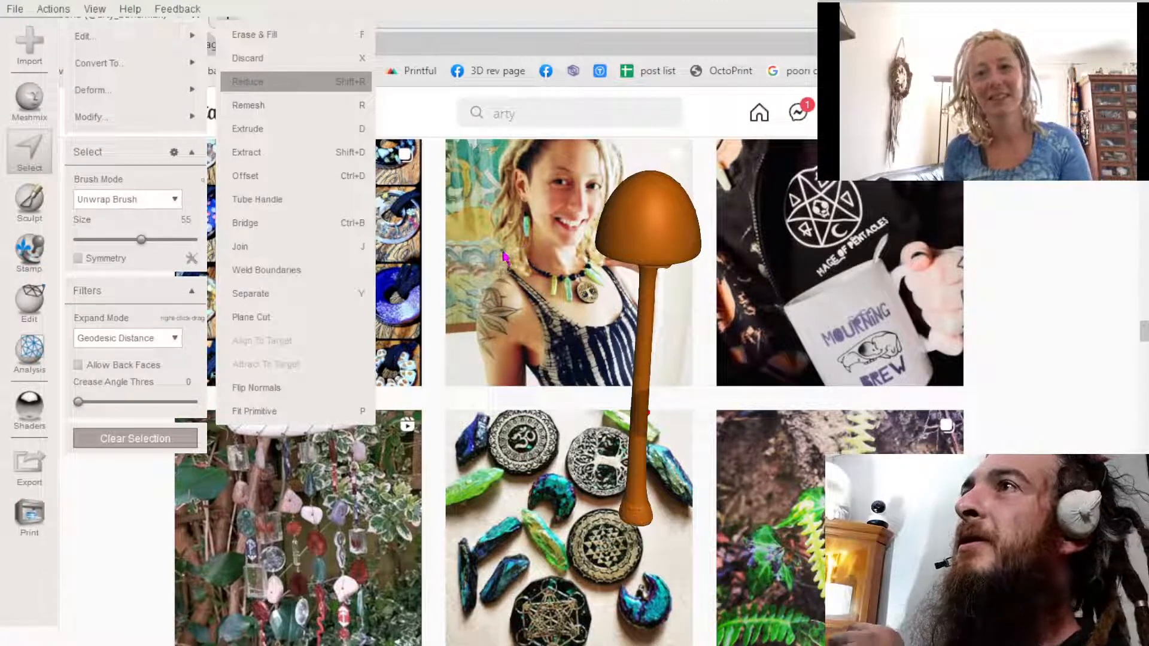
{"action": "left_click", "coordinate": [556, 317]}
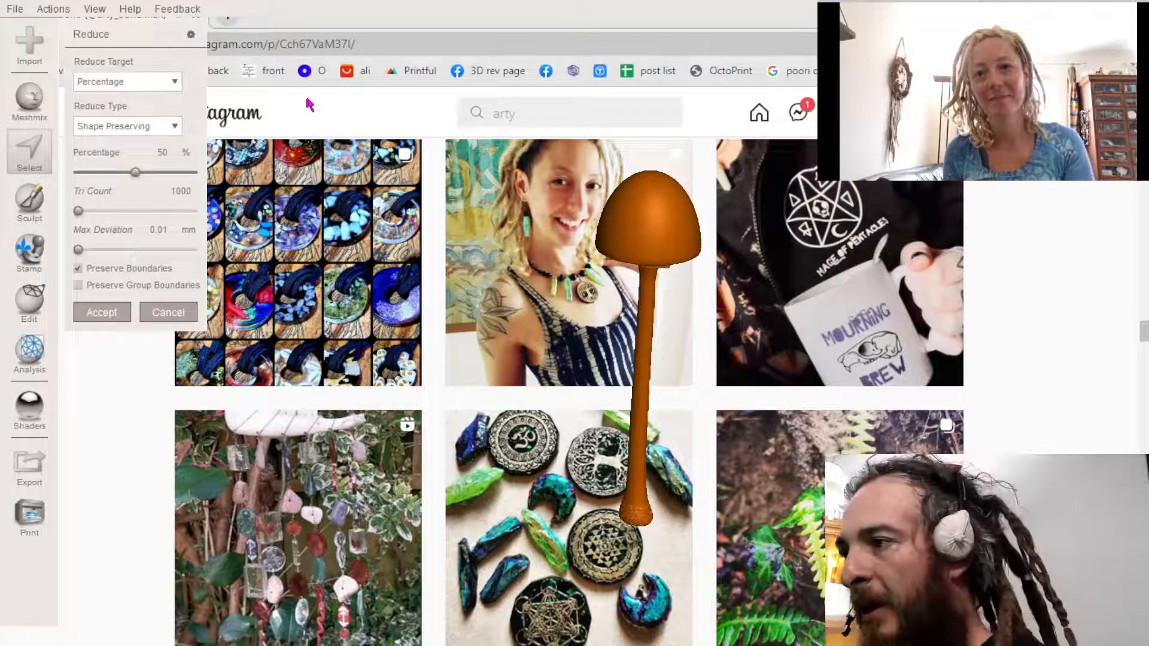
{"action": "key", "text": "w"}
{"action": "scroll", "coordinate": [628, 265], "scroll_direction": "up", "scroll_amount": 10}
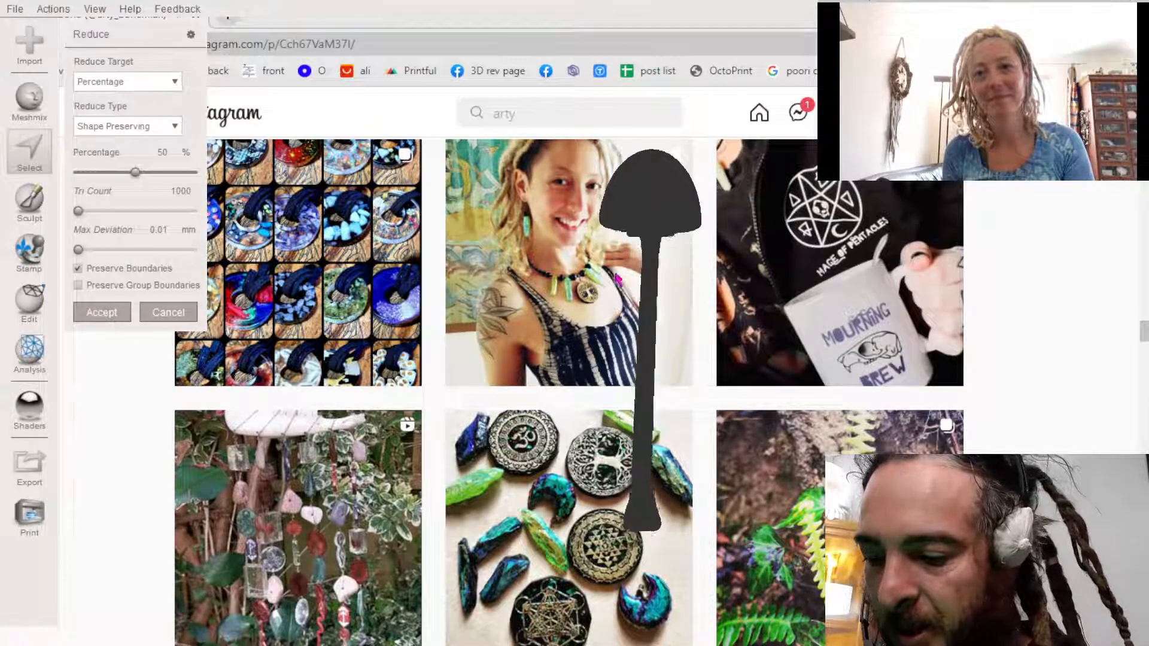
{"action": "right_click_drag", "start_coordinate": [627, 265], "coordinate": [578, 301]}
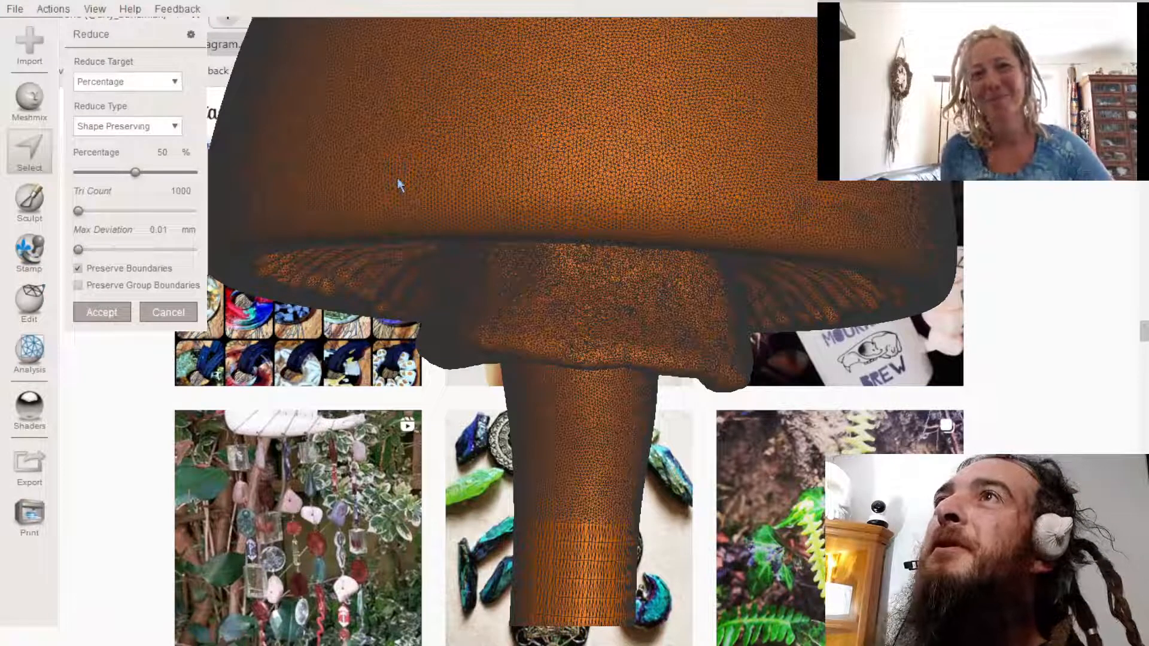
- Set the percentage-based Shape Preserving reduction to 88% and accept it for the whole mushroom
{"action": "left_click_drag", "start_coordinate": [548, 377], "coordinate": [490, 379]}
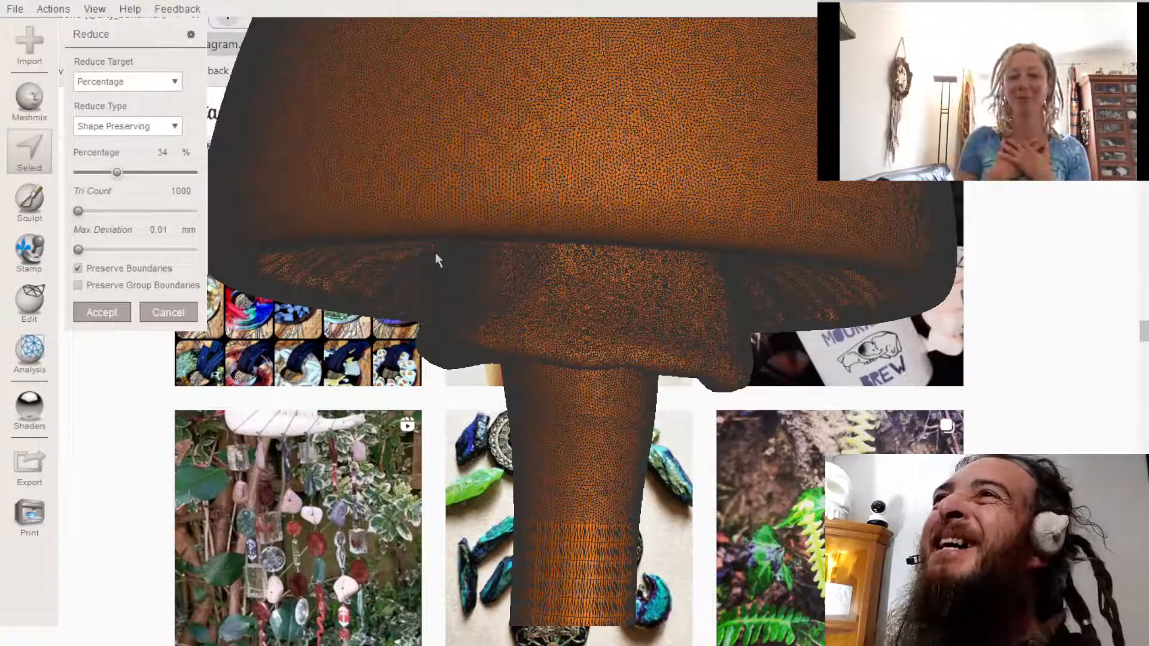
{"action": "right_click_drag", "start_coordinate": [437, 249], "coordinate": [539, 294]}
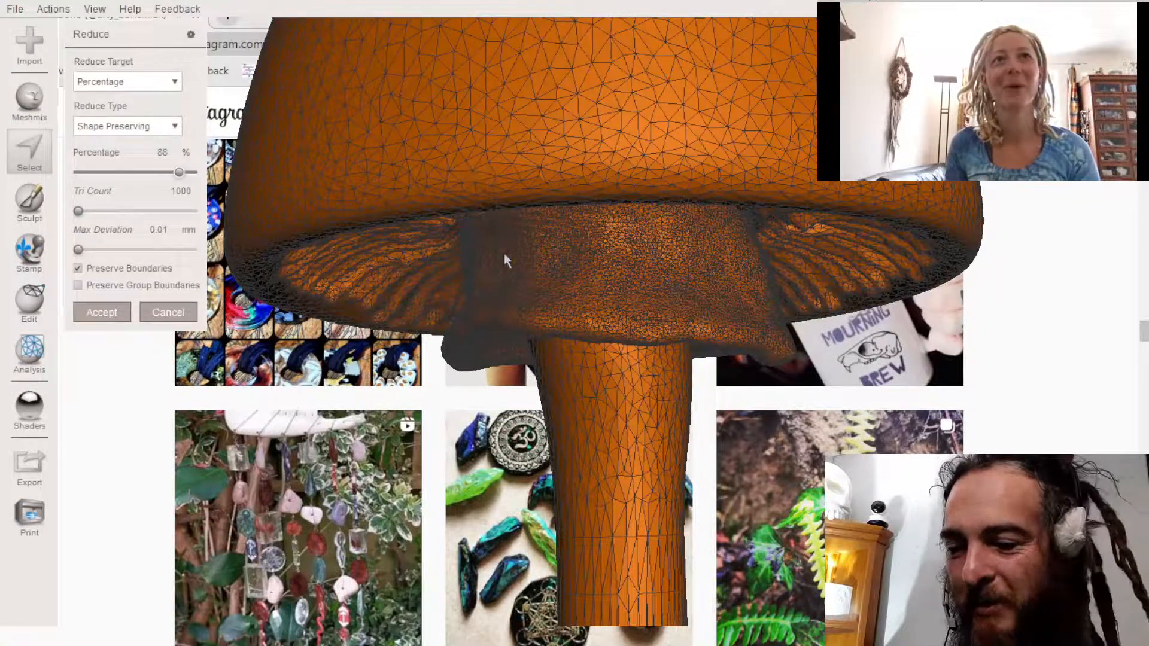
{"action": "mouse_move", "coordinate": [537, 269]}
{"action": "right_mouse_down"}
{"action": "mouse_move", "coordinate": [519, 216]}
{"action": "mouse_move", "coordinate": [551, 263]}
{"action": "mouse_move", "coordinate": [541, 257]}
{"action": "right_mouse_up"}
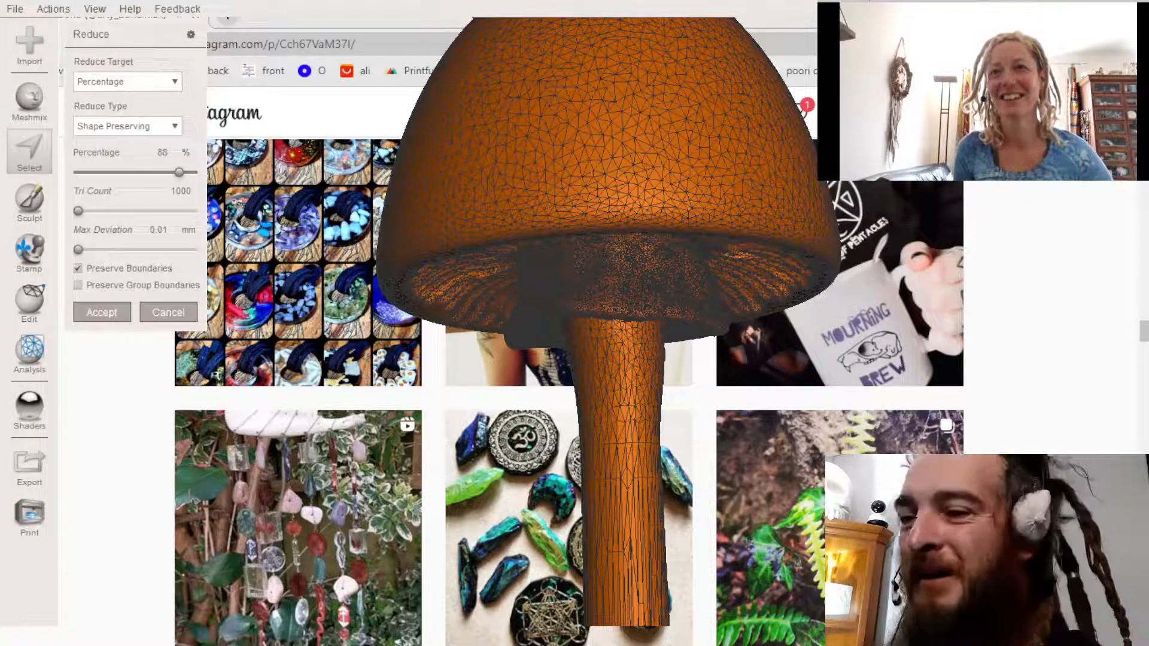
{"action": "right_click_drag", "start_coordinate": [562, 293], "coordinate": [573, 342]}
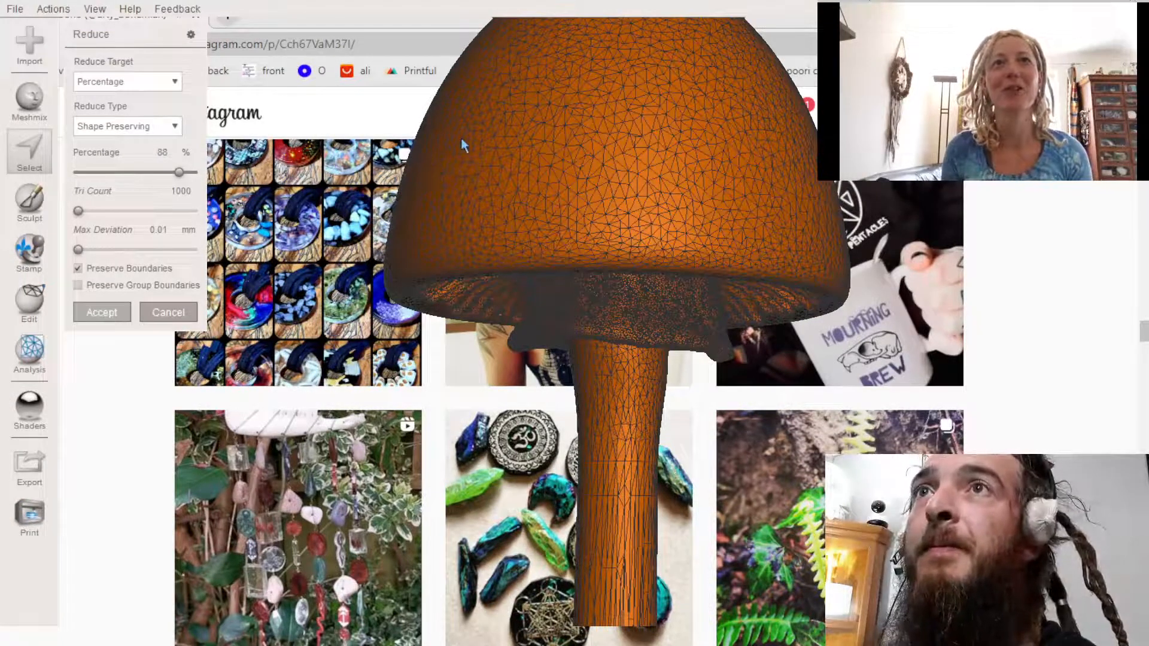
{"action": "scroll", "coordinate": [508, 179], "scroll_direction": "down", "scroll_amount": 5}
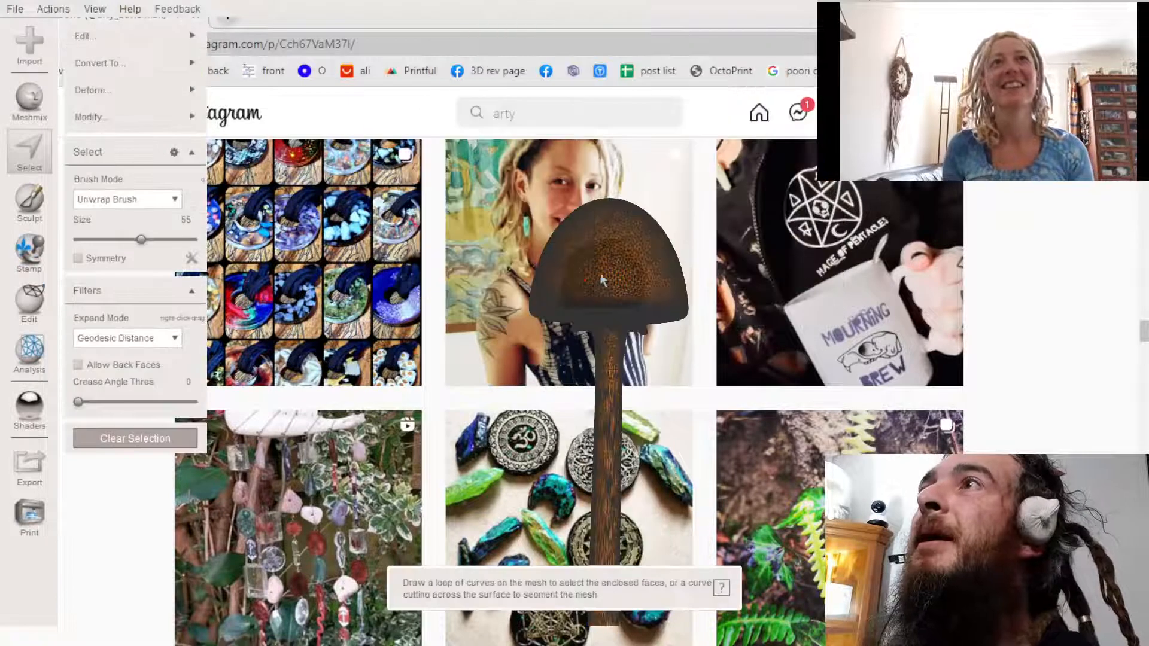
- Examine the reduced mesh around the gills and skirt, then clear the selection and hide the wireframe
{"action": "middle_click_drag", "start_coordinate": [584, 300], "coordinate": [611, 289]}
{"action": "scroll", "coordinate": [598, 312], "scroll_direction": "up", "scroll_amount": 10}
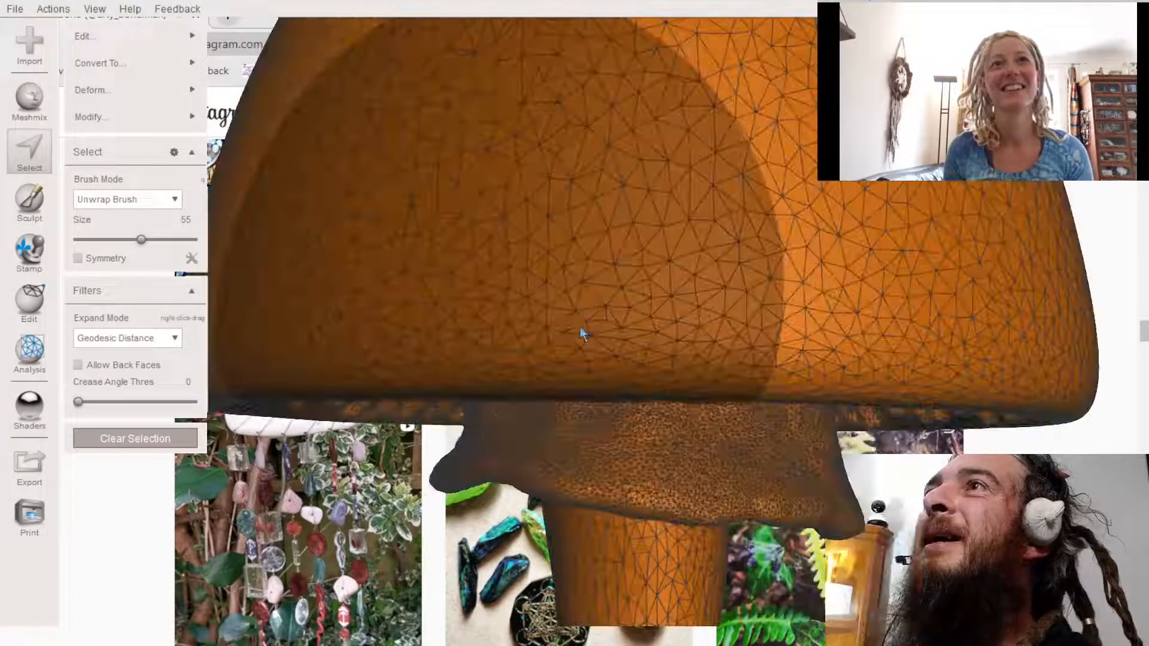
{"action": "right_click_drag", "start_coordinate": [594, 331], "coordinate": [593, 286]}
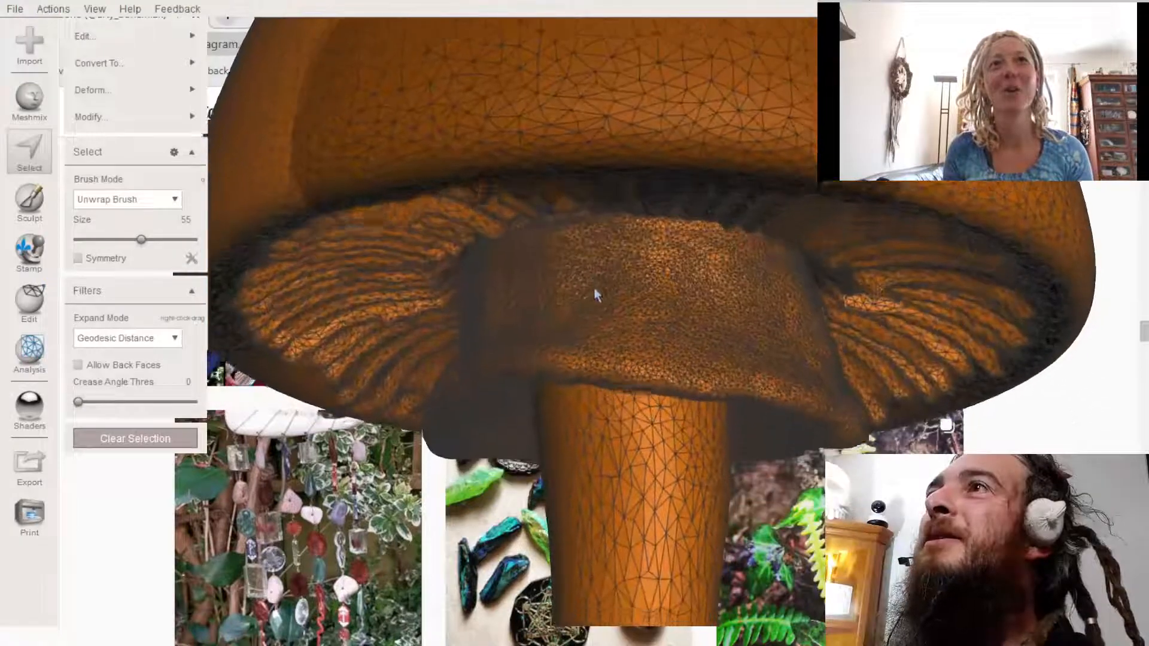
{"action": "scroll", "coordinate": [594, 285], "scroll_direction": "down", "scroll_amount": 5}
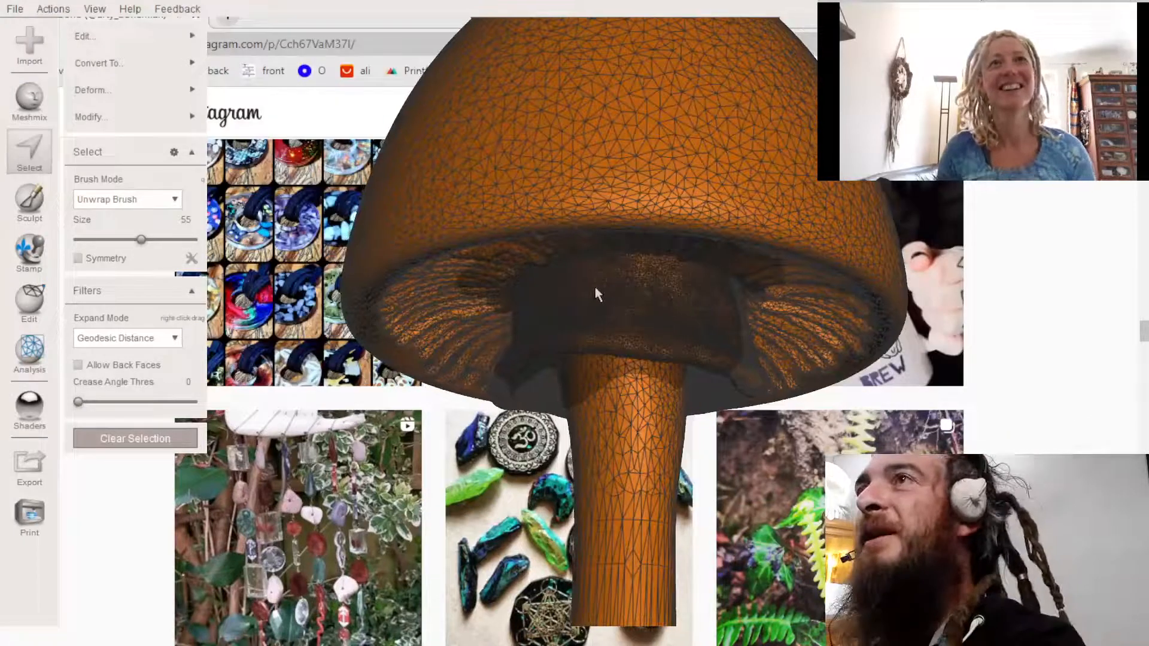
{"action": "key", "text": "Escape"}
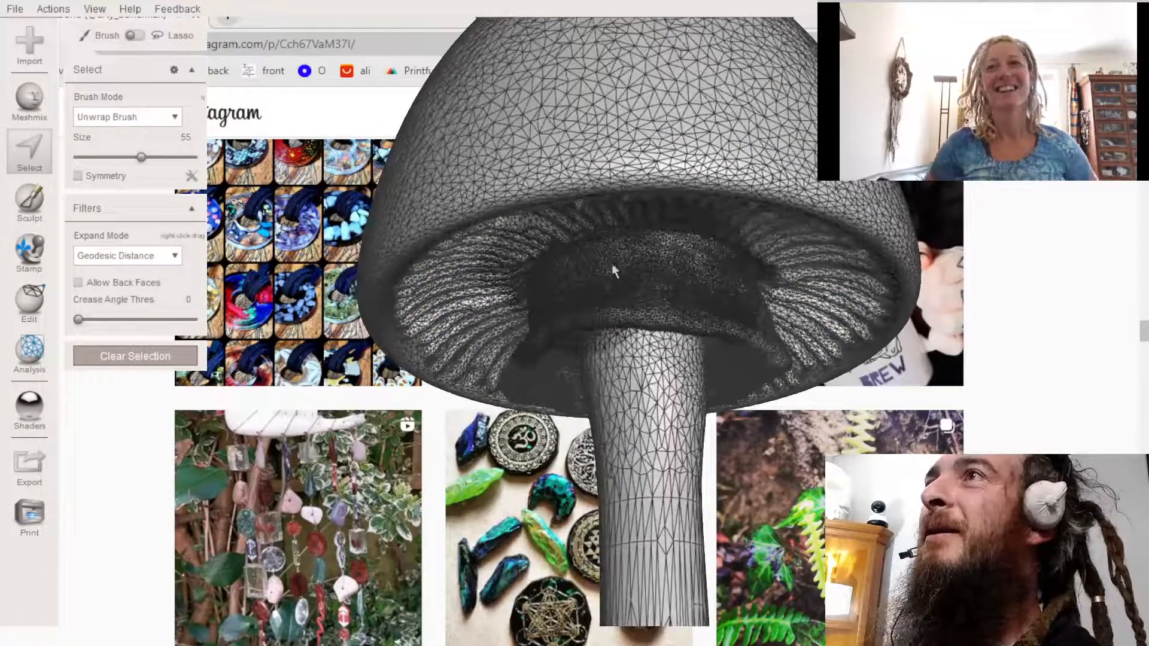
{"action": "key", "text": "w"}
{"action": "mouse_move", "coordinate": [592, 272]}
{"action": "right_mouse_down"}
{"action": "mouse_move", "coordinate": [605, 256]}
{"action": "mouse_move", "coordinate": [554, 192]}
{"action": "mouse_move", "coordinate": [562, 231]}
{"action": "mouse_move", "coordinate": [591, 272]}
{"action": "mouse_move", "coordinate": [548, 216]}
{"action": "mouse_move", "coordinate": [579, 267]}
{"action": "mouse_move", "coordinate": [571, 246]}
{"action": "mouse_move", "coordinate": [574, 294]}
{"action": "mouse_move", "coordinate": [614, 396]}
{"action": "right_mouse_up"}
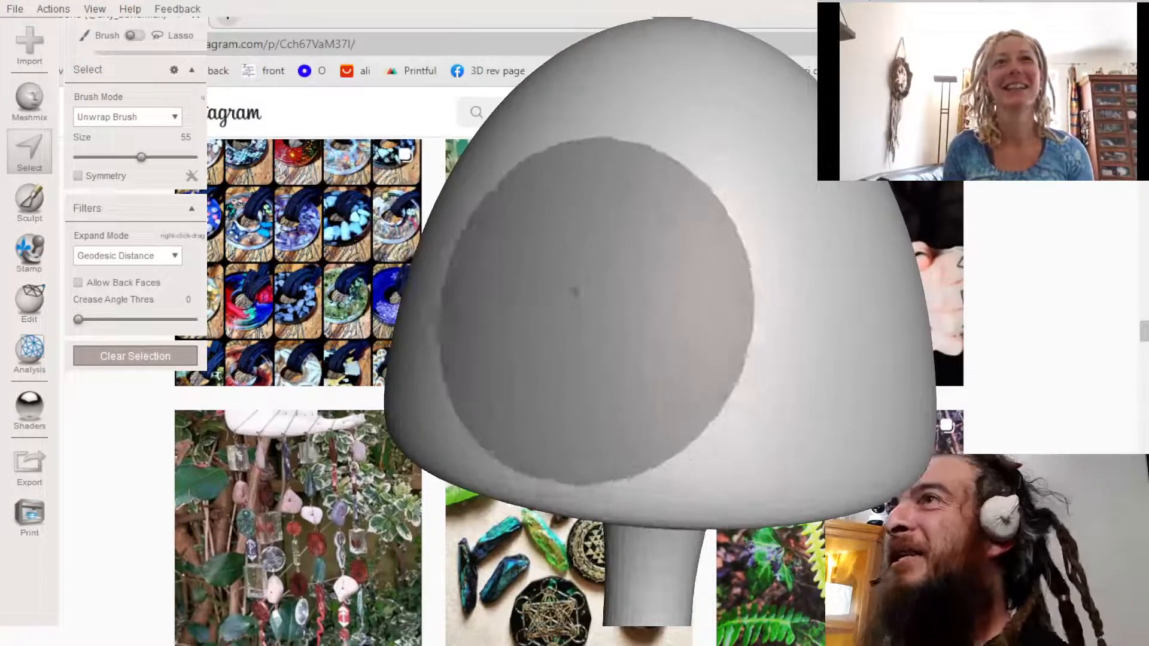
- Separate a round patch of the cap's surface into its own object and hide it to inspect the cap's interior
{"action": "left_click", "coordinate": [630, 270]}
{"action": "key", "text": "y"}
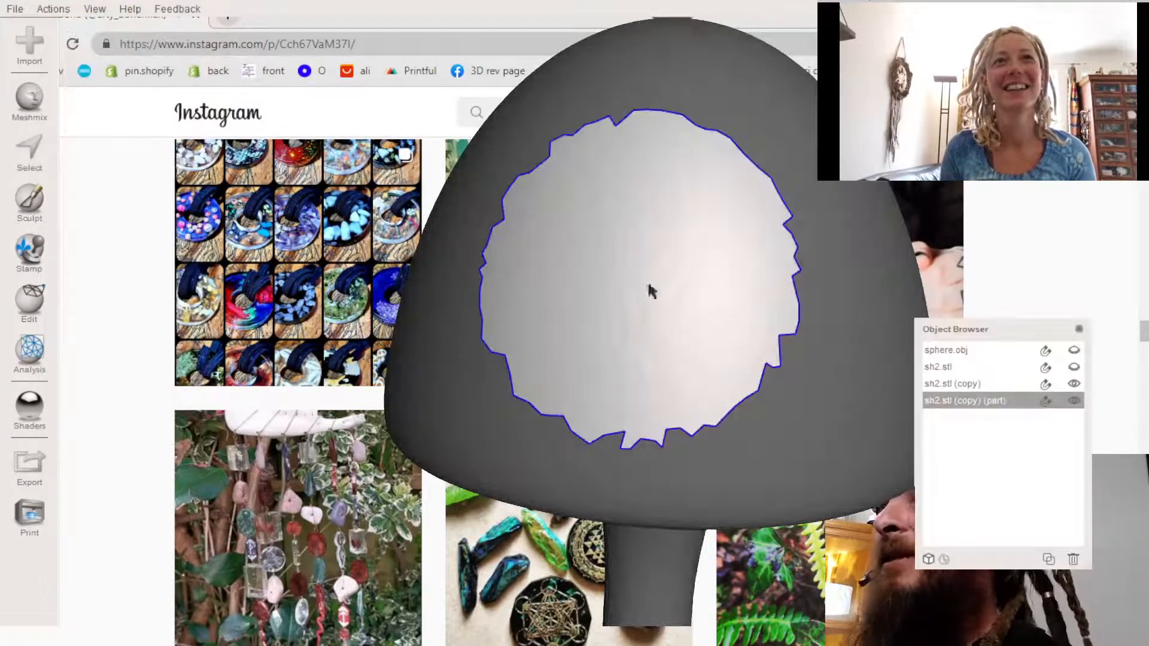
{"action": "left_click", "coordinate": [1070, 402]}
{"action": "left_click", "coordinate": [803, 375]}
{"action": "right_click_drag", "start_coordinate": [801, 377], "coordinate": [761, 447]}
{"action": "scroll", "coordinate": [761, 448], "scroll_direction": "up", "scroll_amount": 5}
{"action": "right_click_drag", "start_coordinate": [671, 451], "coordinate": [626, 422]}
{"action": "scroll", "coordinate": [659, 418], "scroll_direction": "down", "scroll_amount": 5}
{"action": "middle_click_drag", "start_coordinate": [626, 418], "coordinate": [628, 420]}
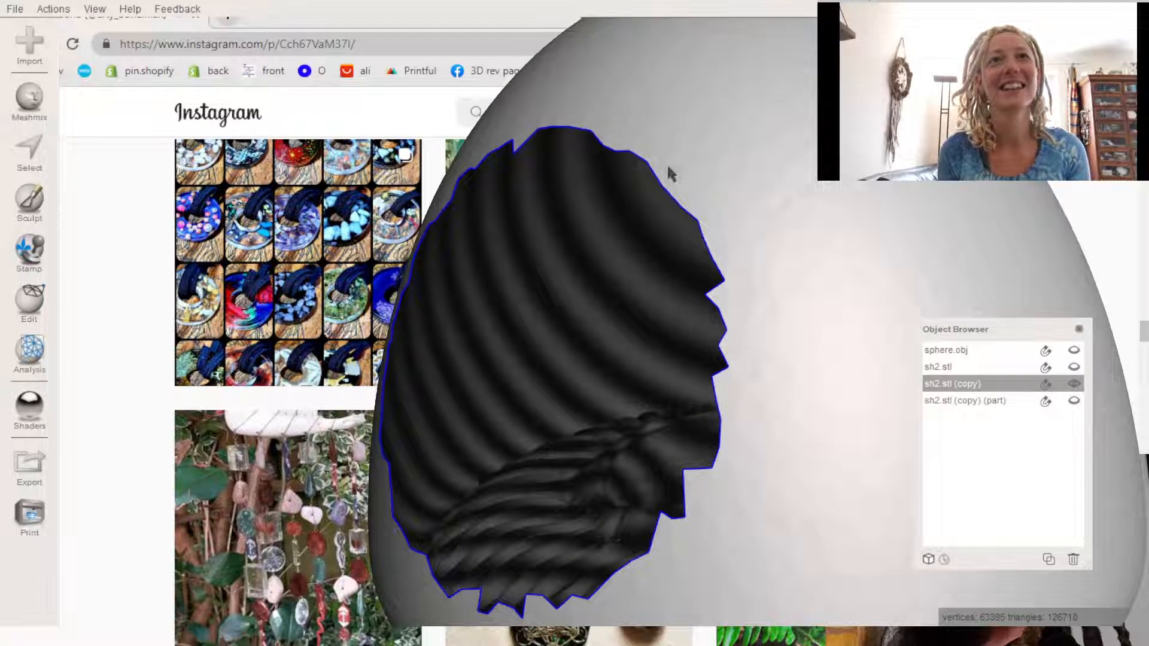
{"action": "right_click_drag", "start_coordinate": [739, 309], "coordinate": [758, 323]}
- Show the separated cap patch again and undo its separation, leaving nothing selected
{"action": "left_click", "coordinate": [1074, 399]}
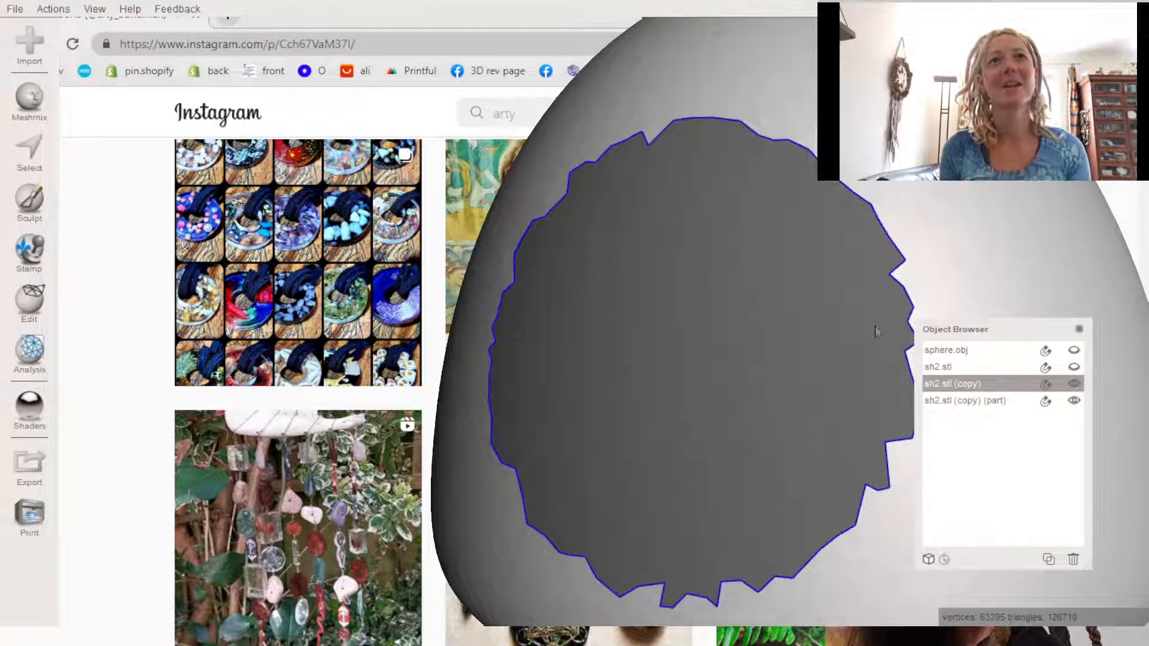
{"action": "left_click", "coordinate": [866, 295]}
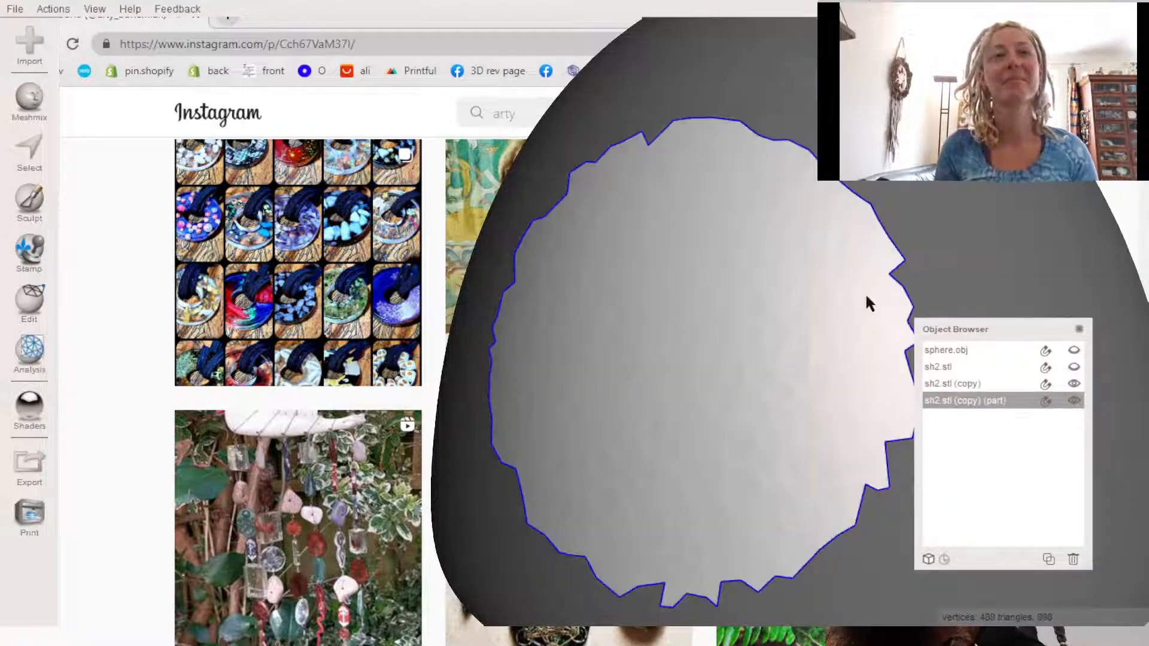
{"action": "key", "text": "ctrl+z"}
{"action": "key", "text": "Escape"}
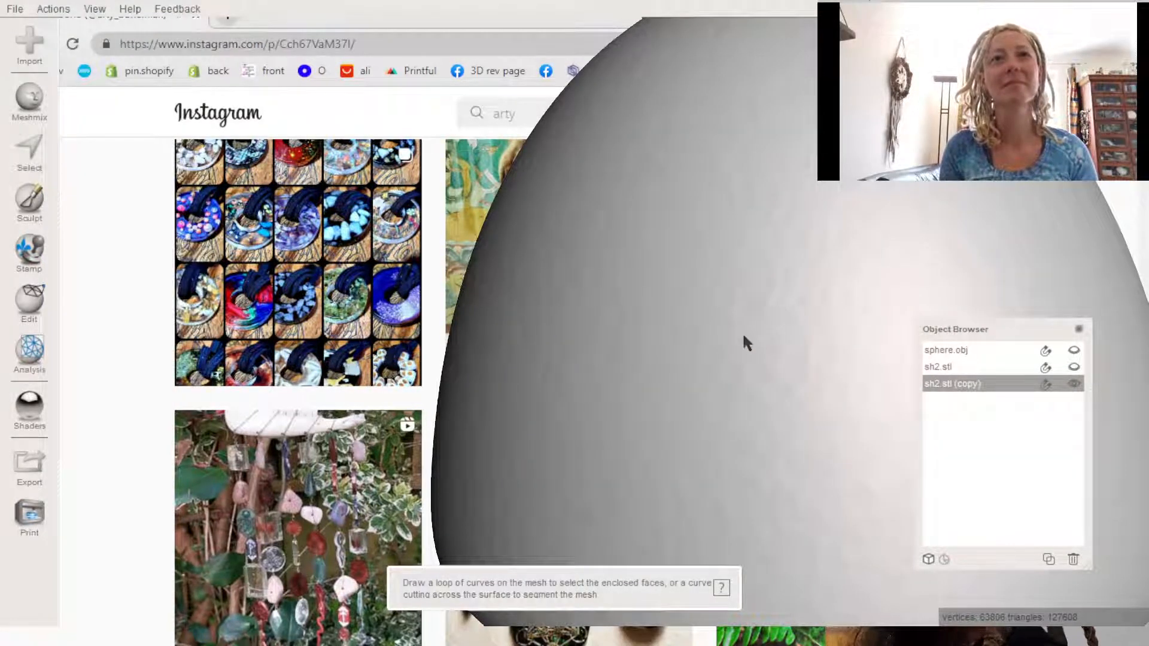
- Lasso-select the stem of sh2.stl (copy) below the skirt and invert the selection to the cap and skirt
{"action": "right_click_drag", "start_coordinate": [743, 336], "coordinate": [697, 319]}
{"action": "scroll", "coordinate": [698, 326], "scroll_direction": "down", "scroll_amount": 3}
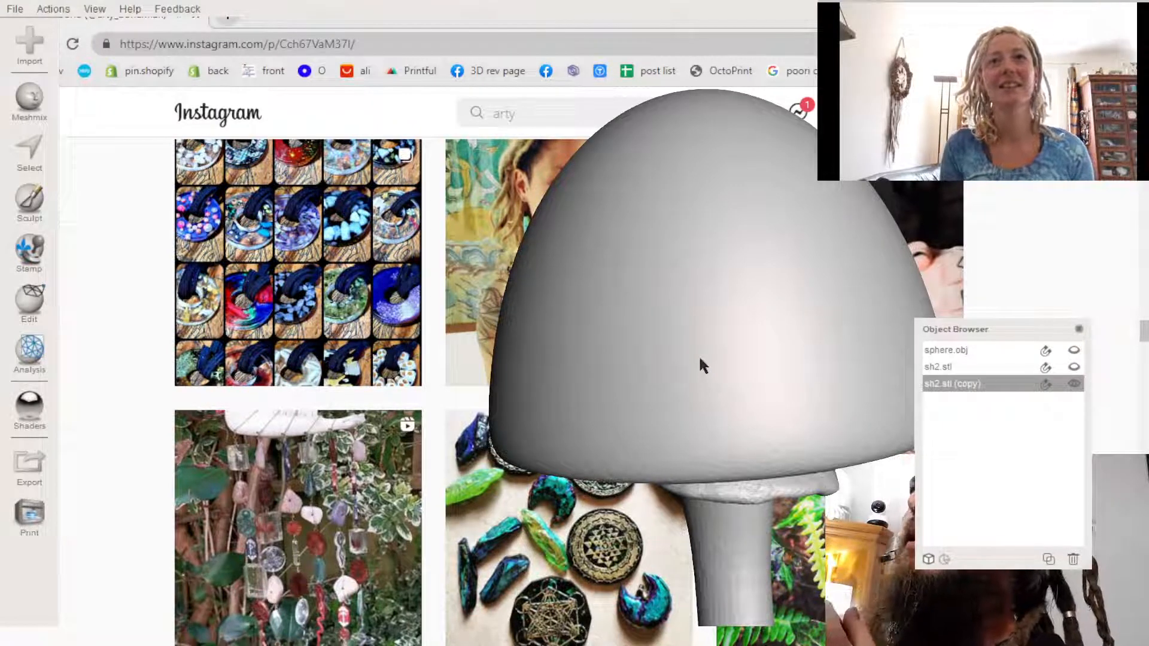
{"action": "right_click_drag", "start_coordinate": [669, 369], "coordinate": [637, 333]}
{"action": "key", "text": "s"}
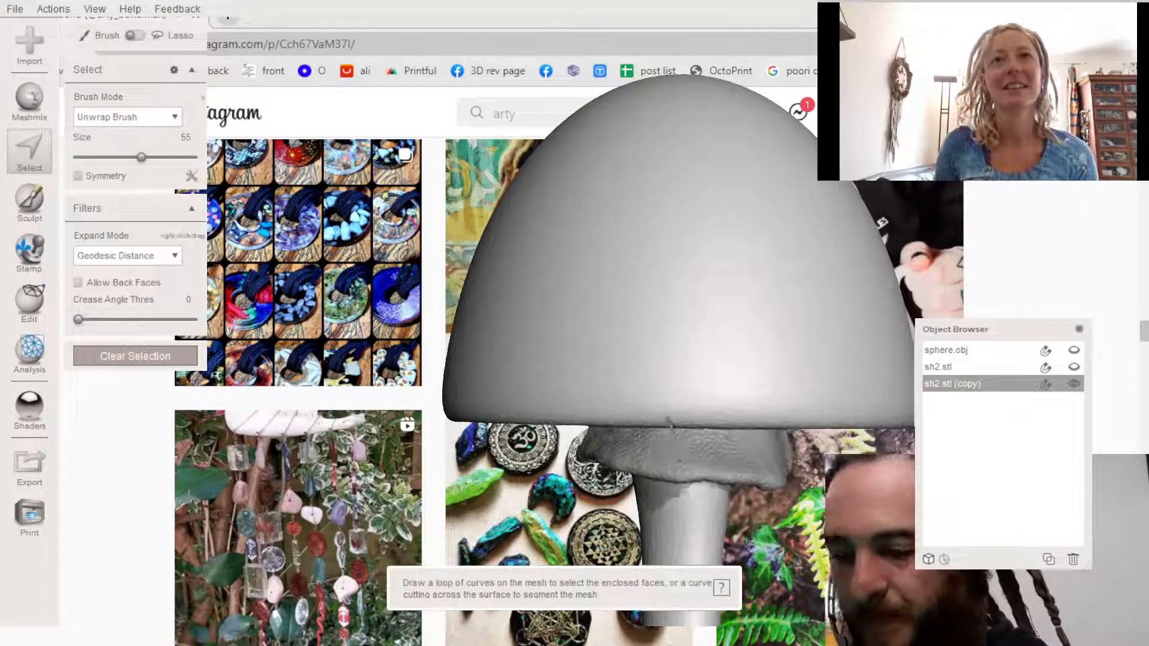
{"action": "middle_click_drag", "start_coordinate": [706, 509], "coordinate": [649, 400]}
{"action": "scroll", "coordinate": [595, 419], "scroll_direction": "down", "scroll_amount": 3}
{"action": "scroll", "coordinate": [596, 424], "scroll_direction": "down", "scroll_amount": 3}
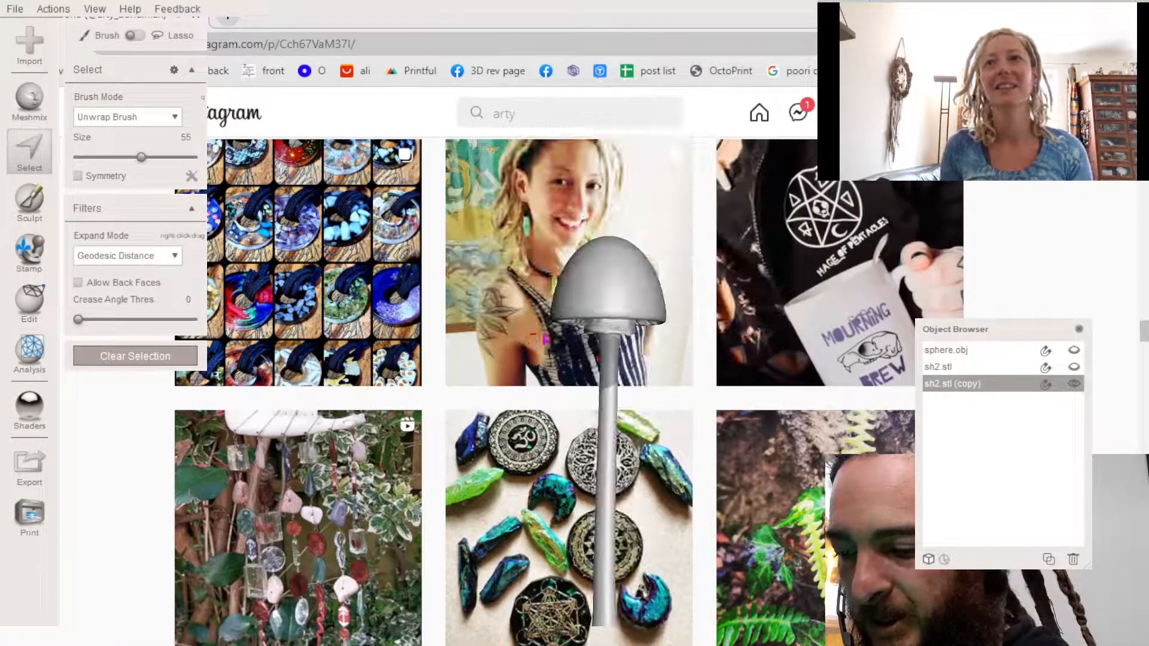
{"action": "mouse_move", "coordinate": [530, 335]}
{"action": "left_mouse_down"}
{"action": "mouse_move", "coordinate": [658, 346]}
{"action": "mouse_move", "coordinate": [644, 217]}
{"action": "mouse_move", "coordinate": [532, 263]}
{"action": "mouse_move", "coordinate": [541, 329]}
{"action": "left_mouse_up"}
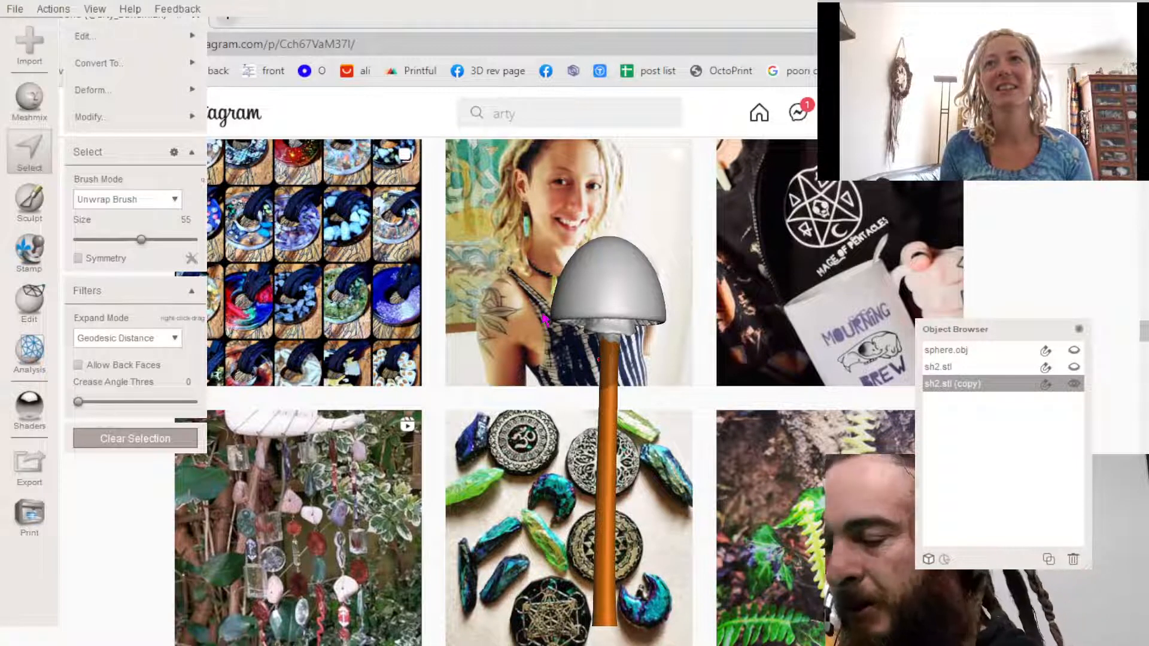
{"action": "key", "text": "ctrl+i"}
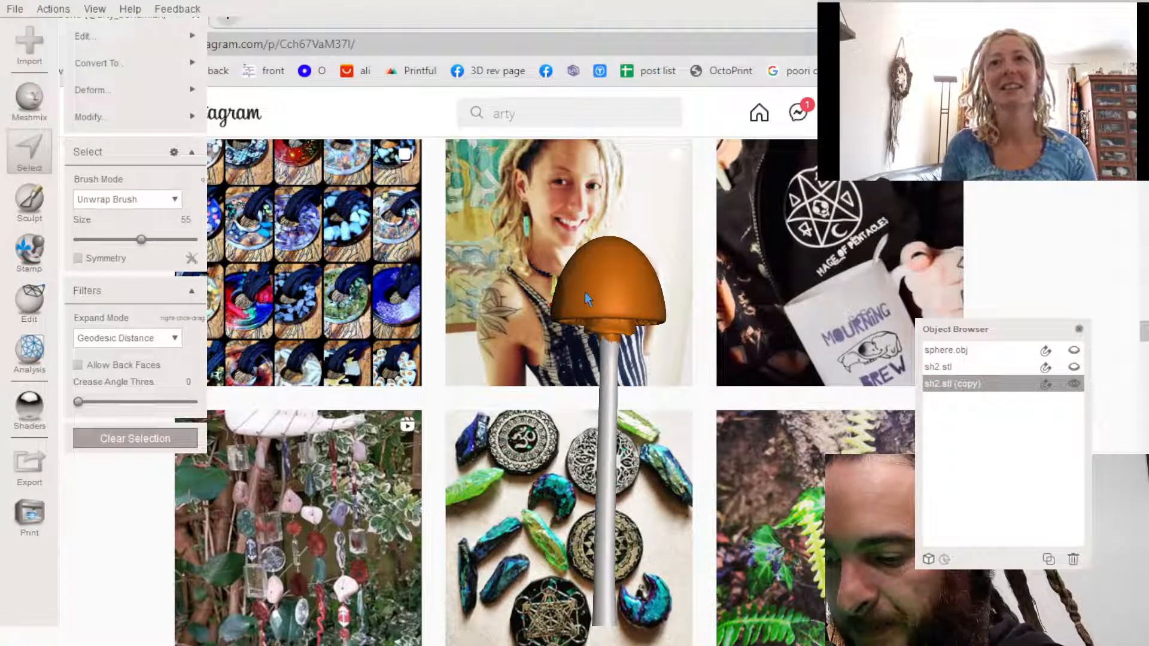
- Shift the cap sideways and tilt it about 15.7° with a Linear Deformation Soft Transform, widening the falloff to 12.32 mm
{"action": "key", "text": "t"}
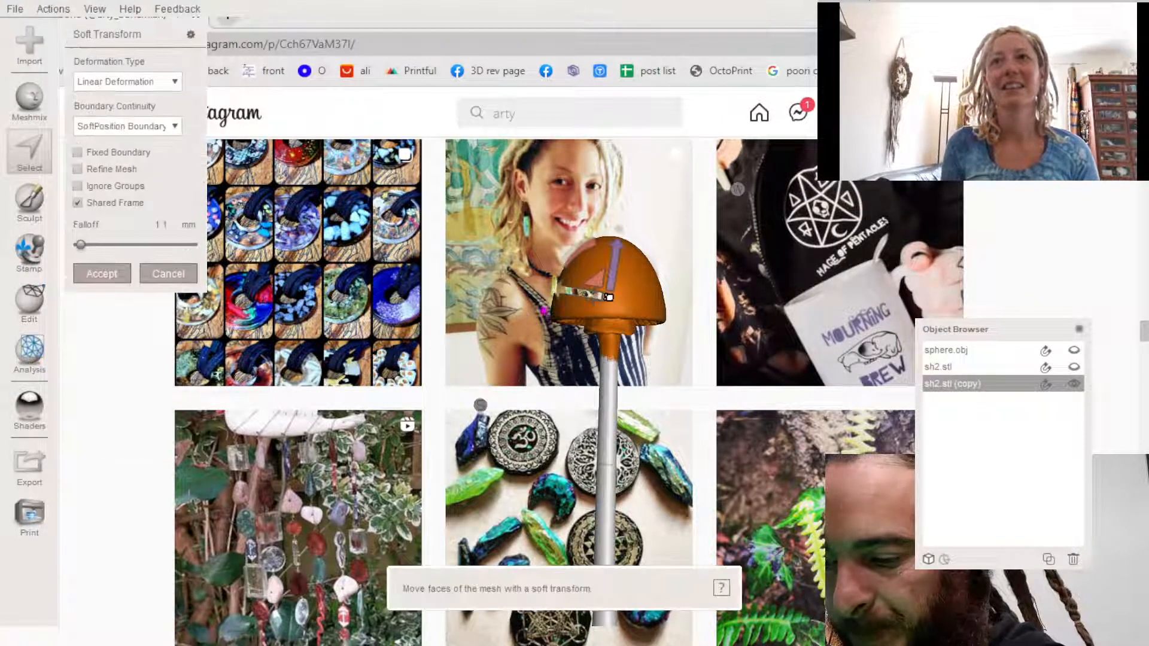
{"action": "left_click_drag", "start_coordinate": [568, 252], "coordinate": [565, 259]}
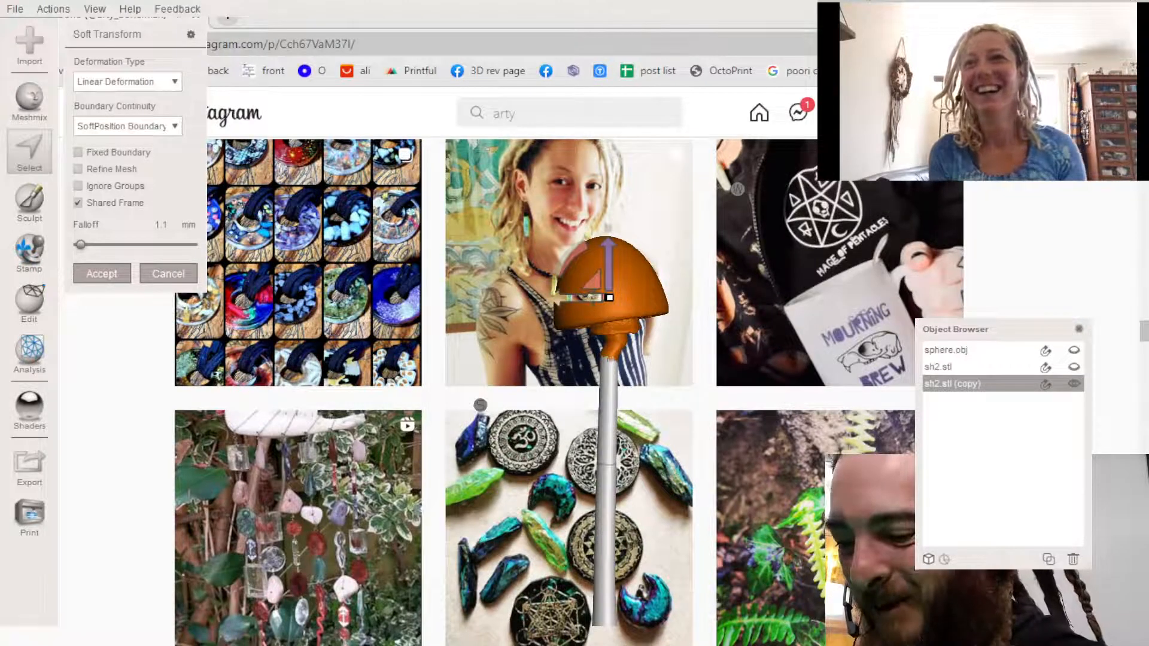
{"action": "left_click_drag", "start_coordinate": [587, 276], "coordinate": [571, 273]}
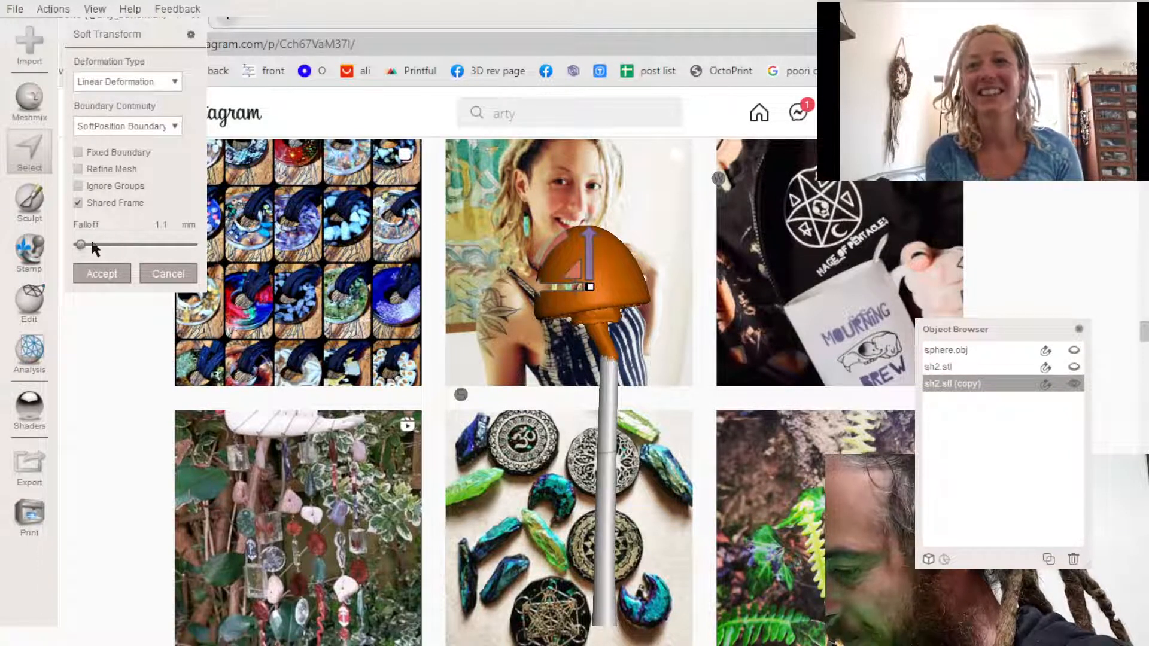
{"action": "left_click_drag", "start_coordinate": [551, 247], "coordinate": [544, 246]}
{"action": "left_click_drag", "start_coordinate": [546, 251], "coordinate": [502, 267]}
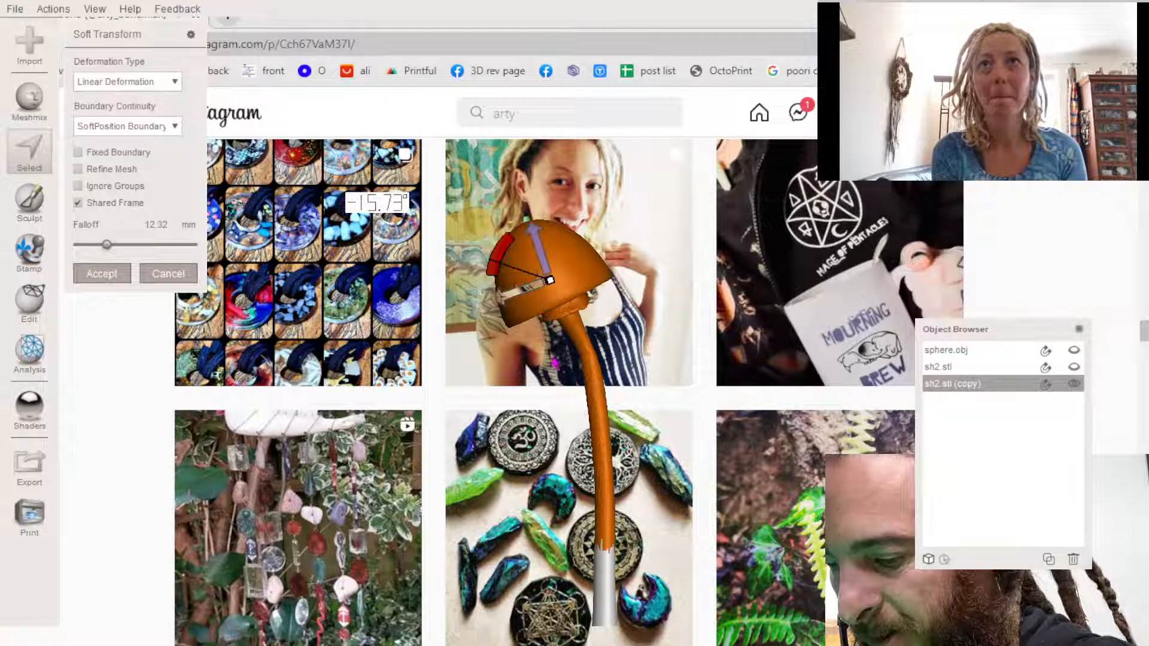
- Try a 23.55 mm falloff for the stem bend, then set the Soft Transform falloff to 14.49 mm
{"action": "middle_click_drag", "start_coordinate": [550, 358], "coordinate": [520, 174]}
{"action": "middle_click_drag", "start_coordinate": [544, 295], "coordinate": [518, 347]}
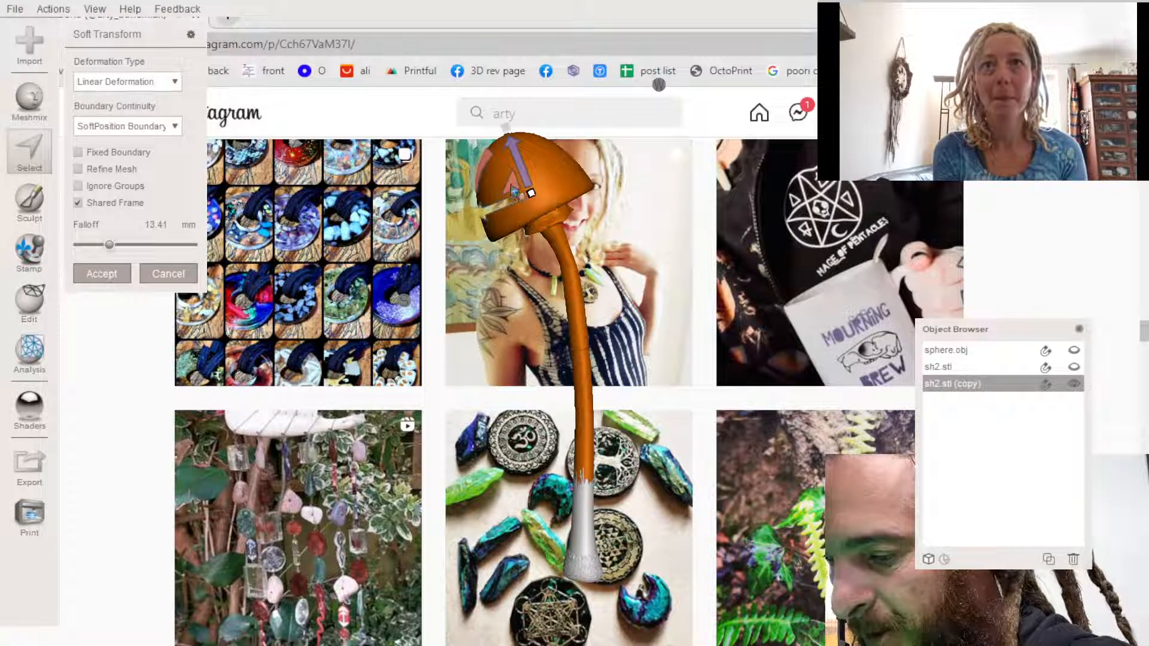
{"action": "left_click_drag", "start_coordinate": [109, 245], "coordinate": [132, 244]}
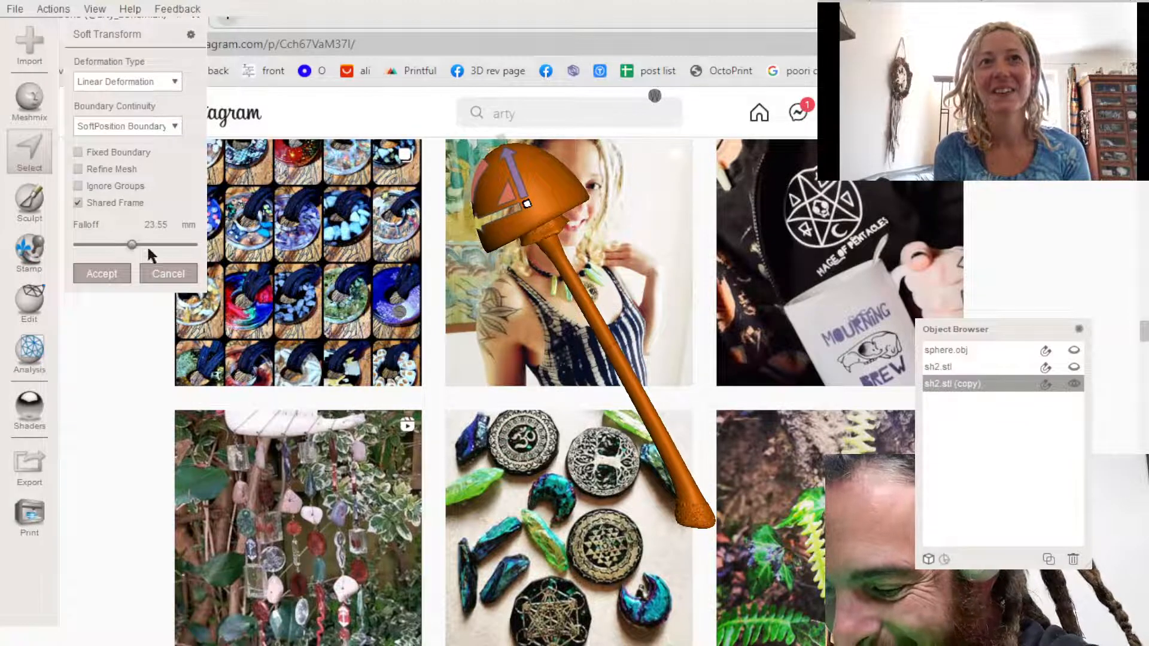
{"action": "left_click_drag", "start_coordinate": [131, 245], "coordinate": [111, 244]}
{"action": "right_click_drag", "start_coordinate": [490, 317], "coordinate": [478, 287]}
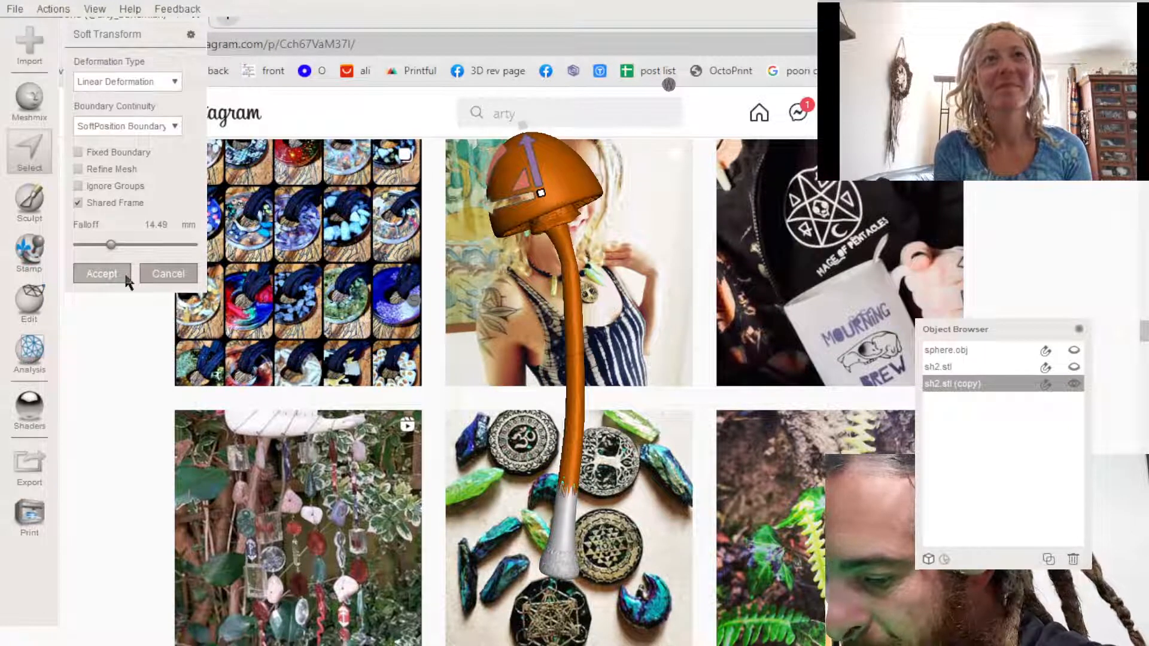
- Accept the Soft Transform and lasso-select the stem of sh2.stl (copy) between the skirt and the flared base
{"action": "left_click", "coordinate": [103, 271]}
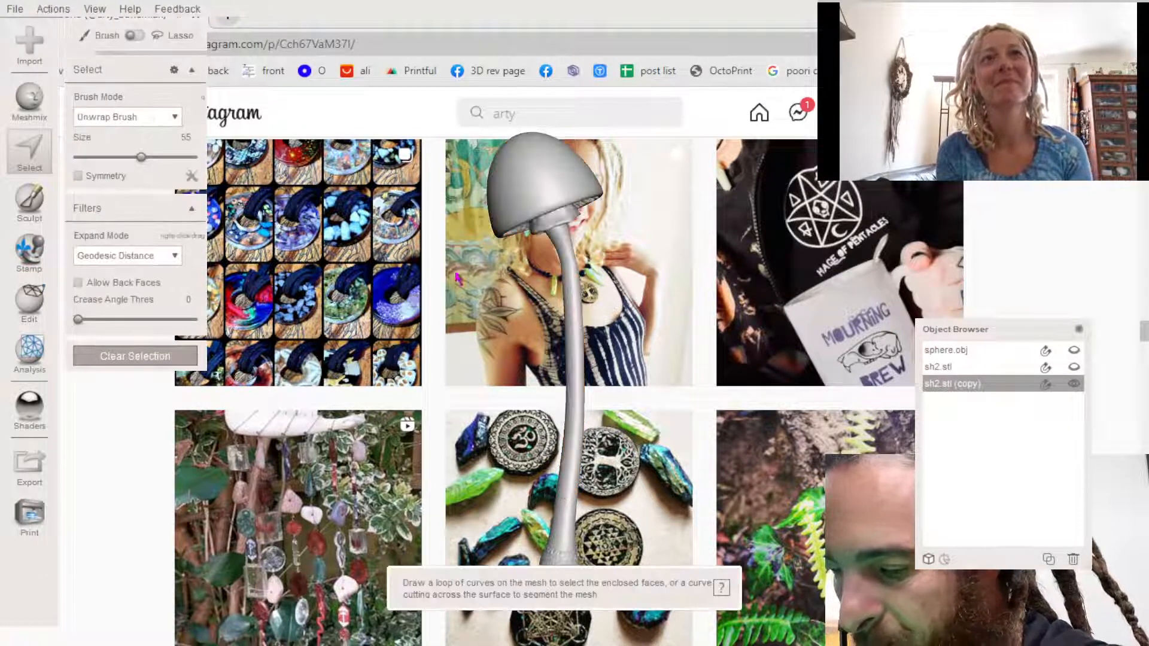
{"action": "right_click_drag", "start_coordinate": [467, 321], "coordinate": [428, 269]}
{"action": "mouse_move", "coordinate": [552, 227]}
{"action": "left_mouse_down"}
{"action": "mouse_move", "coordinate": [522, 238]}
{"action": "mouse_move", "coordinate": [558, 274]}
{"action": "mouse_move", "coordinate": [568, 341]}
{"action": "mouse_move", "coordinate": [542, 323]}
{"action": "left_mouse_up"}
{"action": "key", "text": "Escape"}
{"action": "left_click_drag", "start_coordinate": [503, 278], "coordinate": [532, 255]}
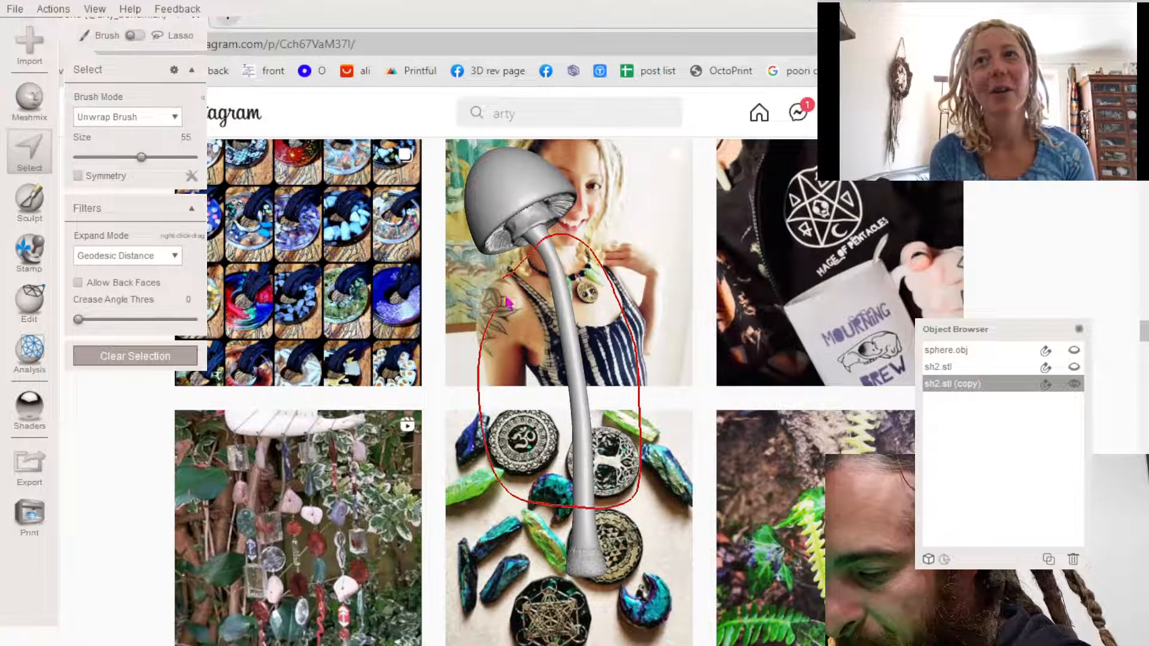
{"action": "left_click_drag", "start_coordinate": [510, 282], "coordinate": [512, 284]}
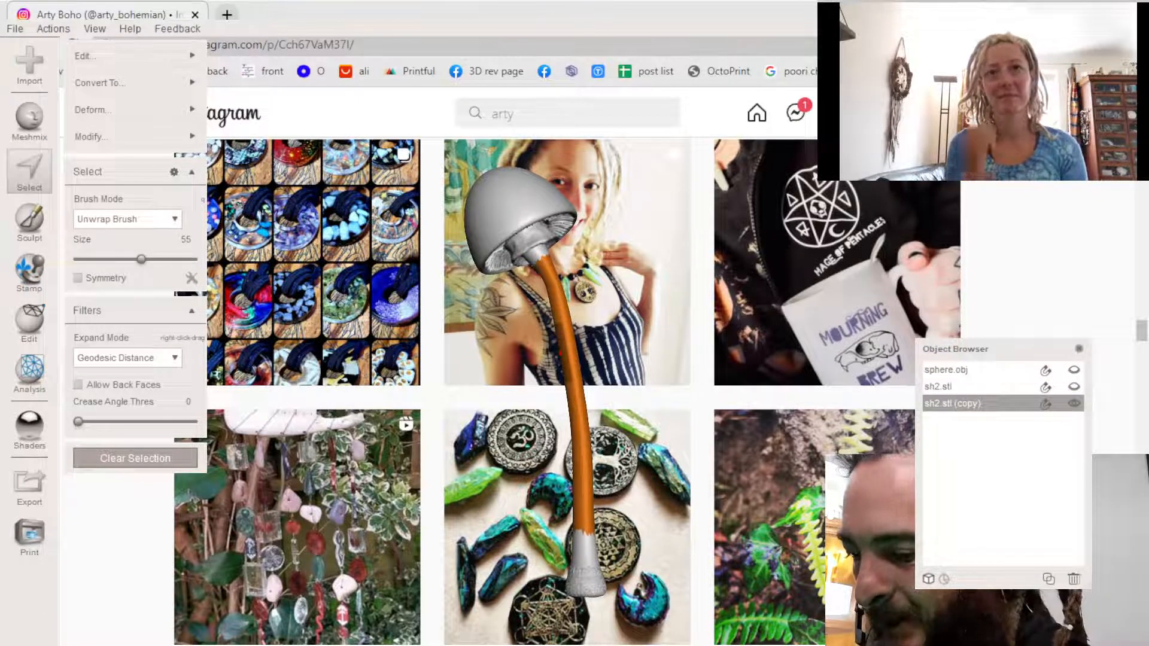
{"action": "right_click_drag", "start_coordinate": [427, 296], "coordinate": [511, 309]}
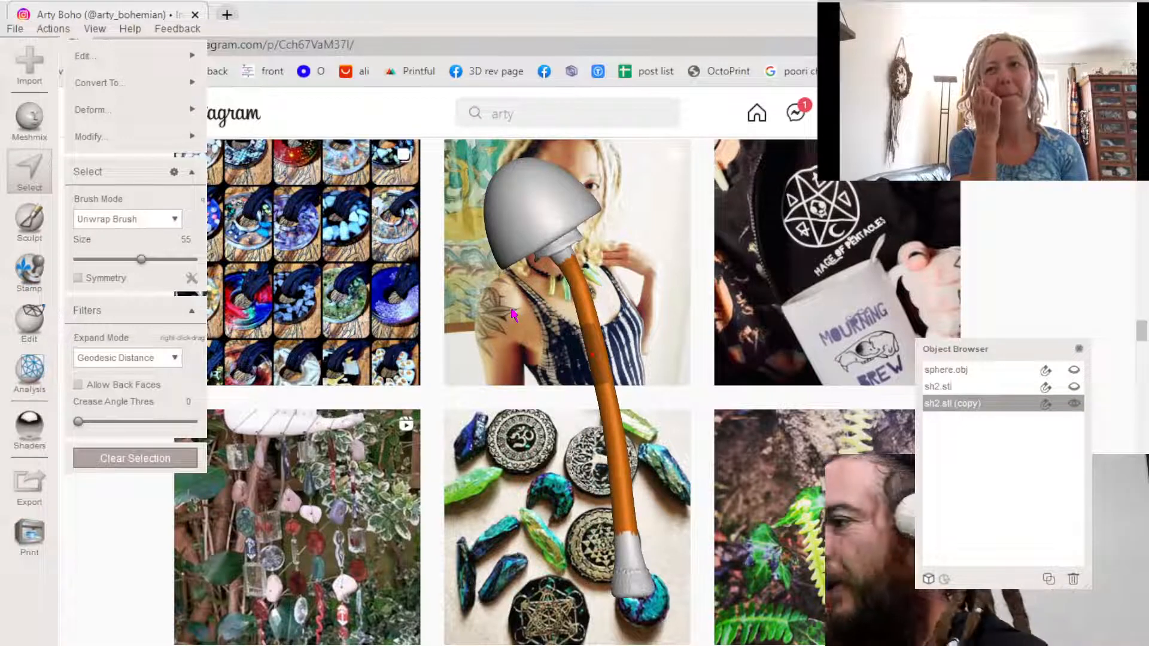
- Smooth the selected stem with Shape Preserving smoothing at Smoothing Scale 1, and accept the result
{"action": "key", "text": "ctrl+f"}
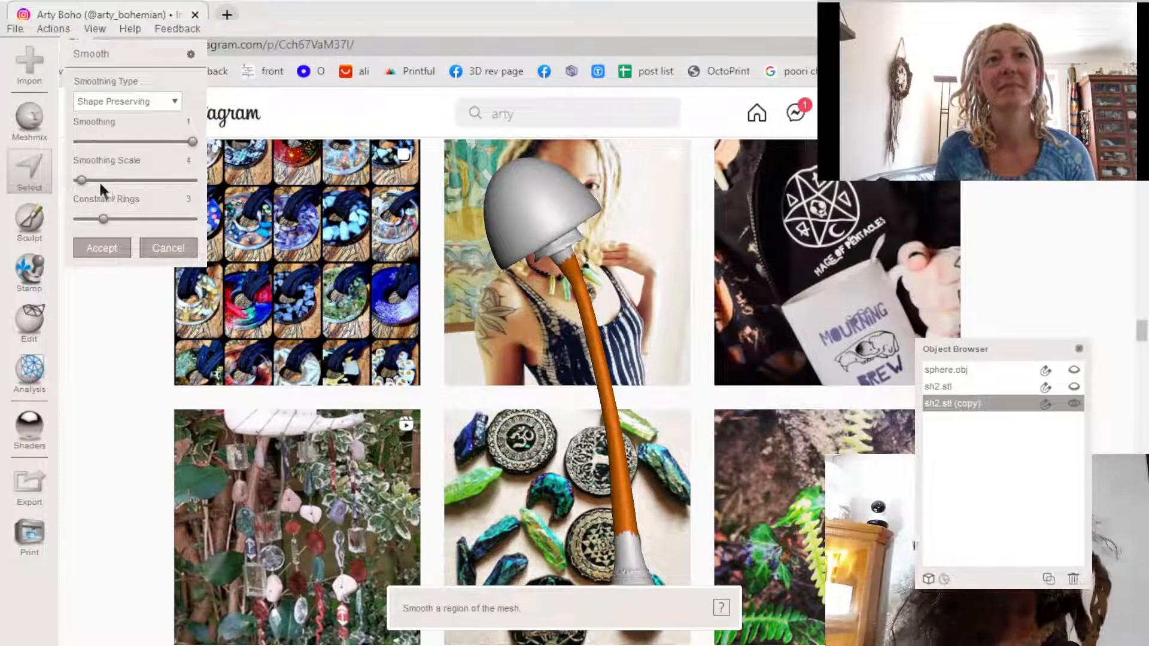
{"action": "left_click", "coordinate": [1079, 348]}
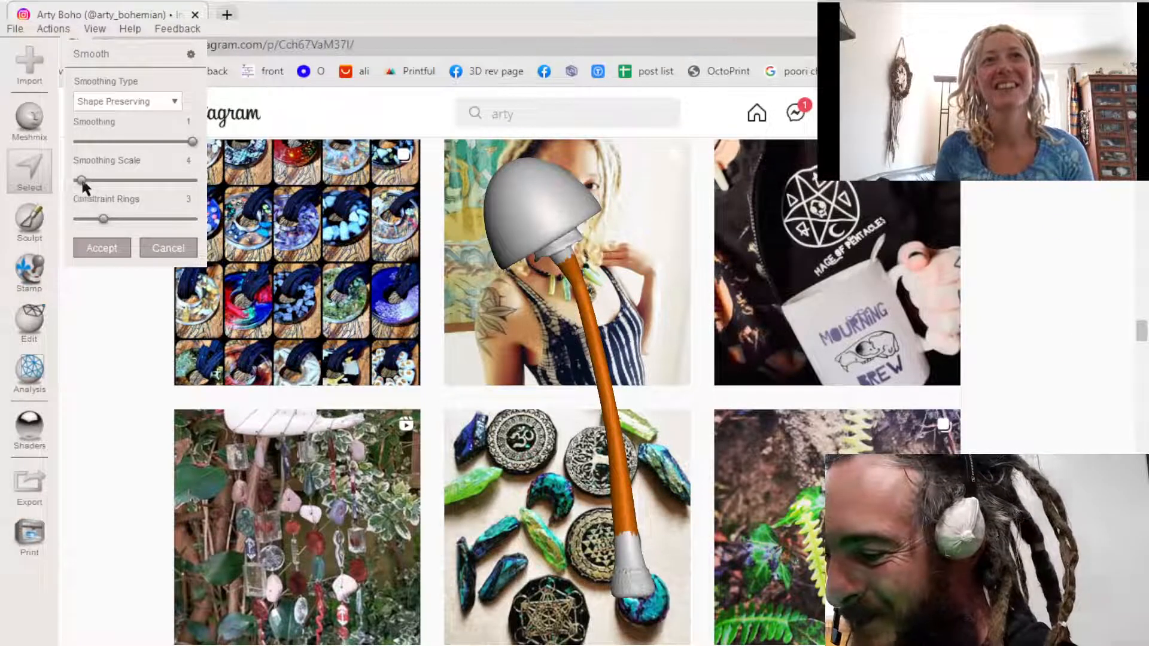
{"action": "left_click_drag", "start_coordinate": [82, 180], "coordinate": [77, 181]}
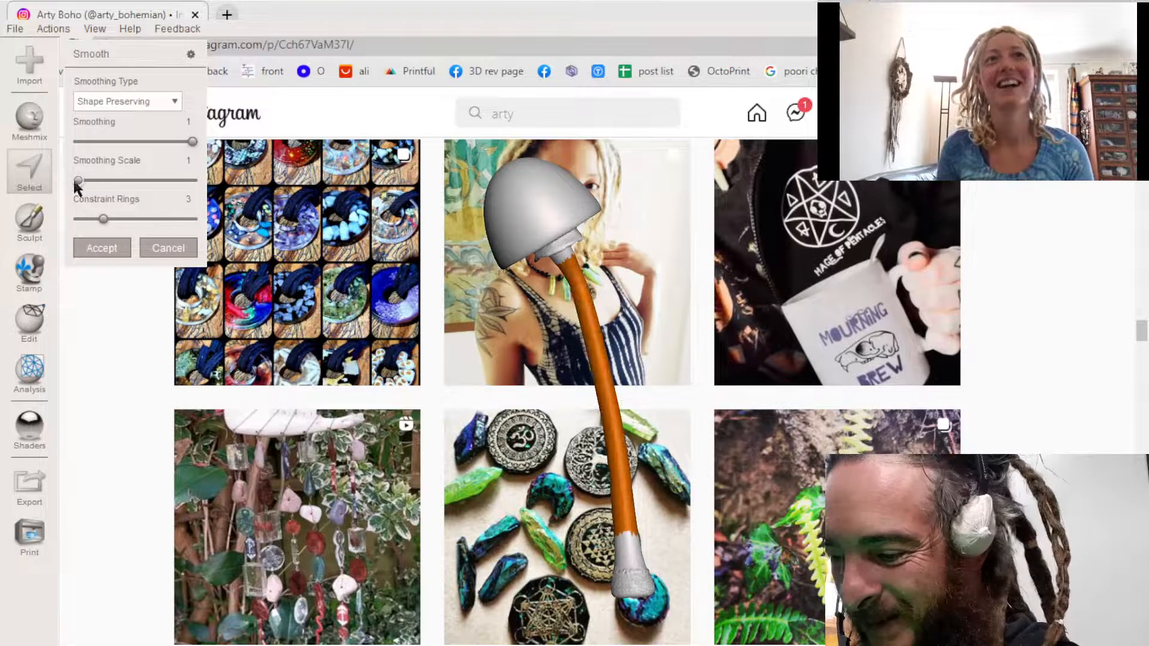
{"action": "left_click", "coordinate": [111, 247]}
- Try smoothing the upper stem bend with the RobustSmooth sculpting brush at strength 100 and depth -38
{"action": "left_click", "coordinate": [29, 220]}
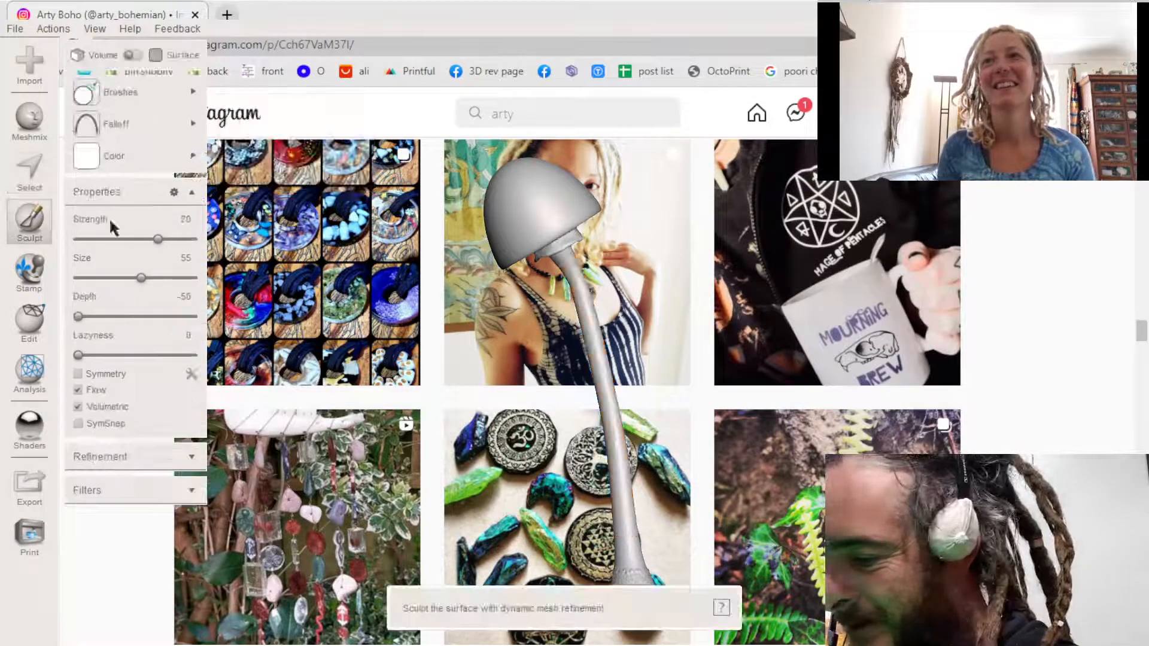
{"action": "scroll", "coordinate": [536, 307], "scroll_direction": "up", "scroll_amount": 5}
{"action": "middle_click_drag", "start_coordinate": [536, 307], "coordinate": [628, 390]}
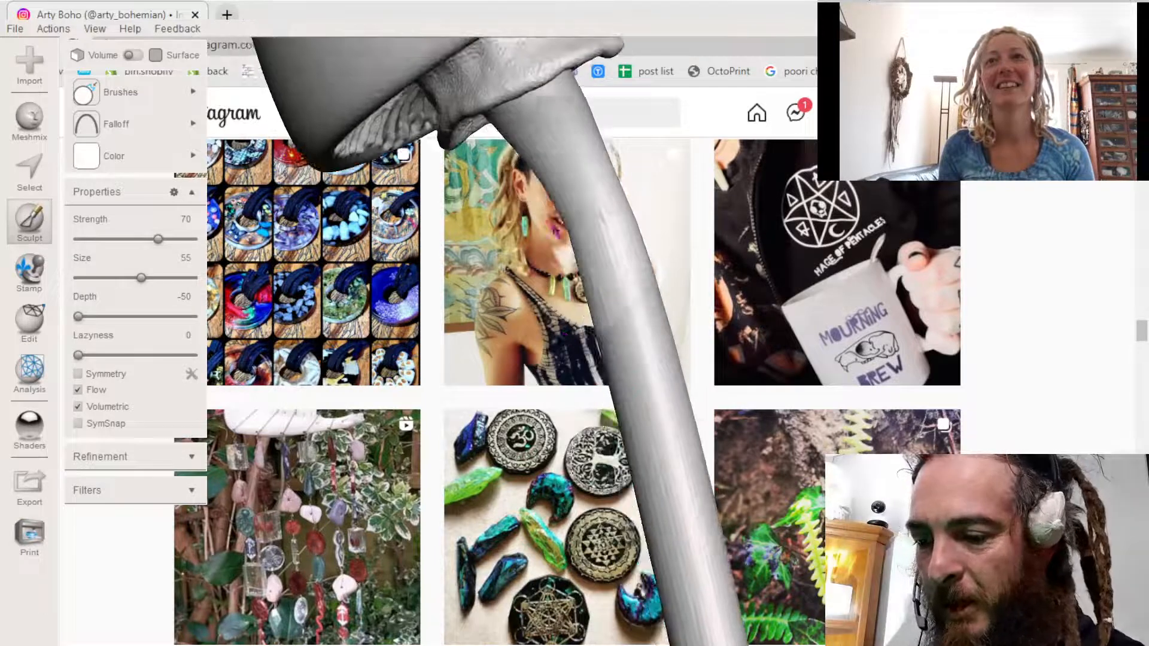
{"action": "left_click", "coordinate": [98, 93]}
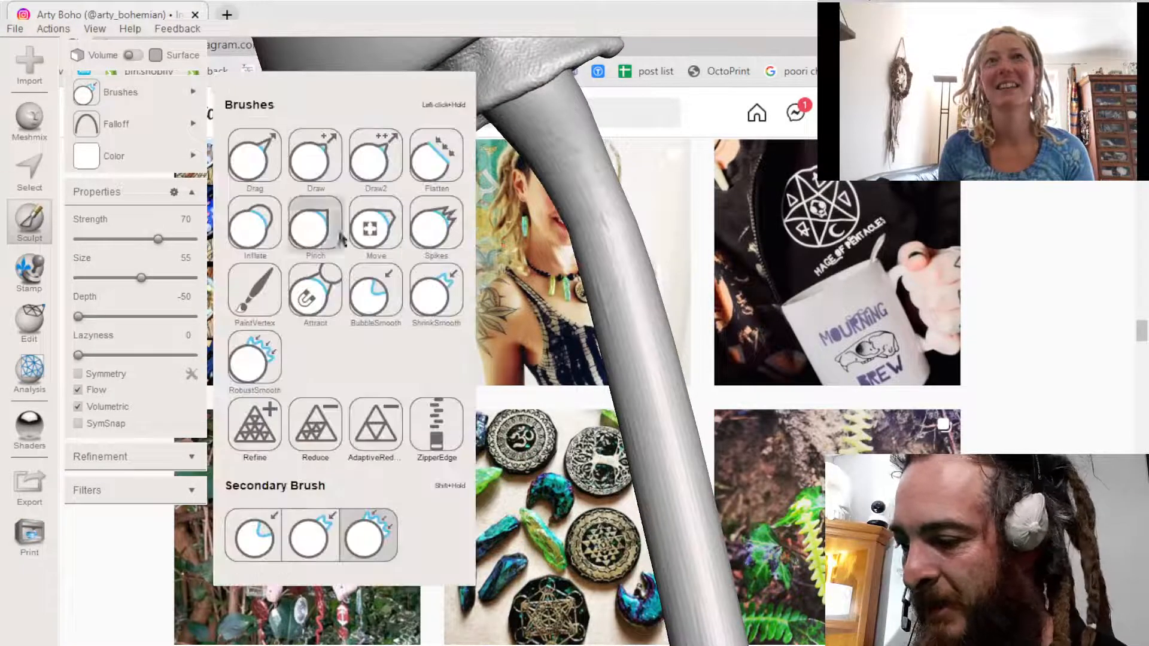
{"action": "left_click", "coordinate": [254, 359]}
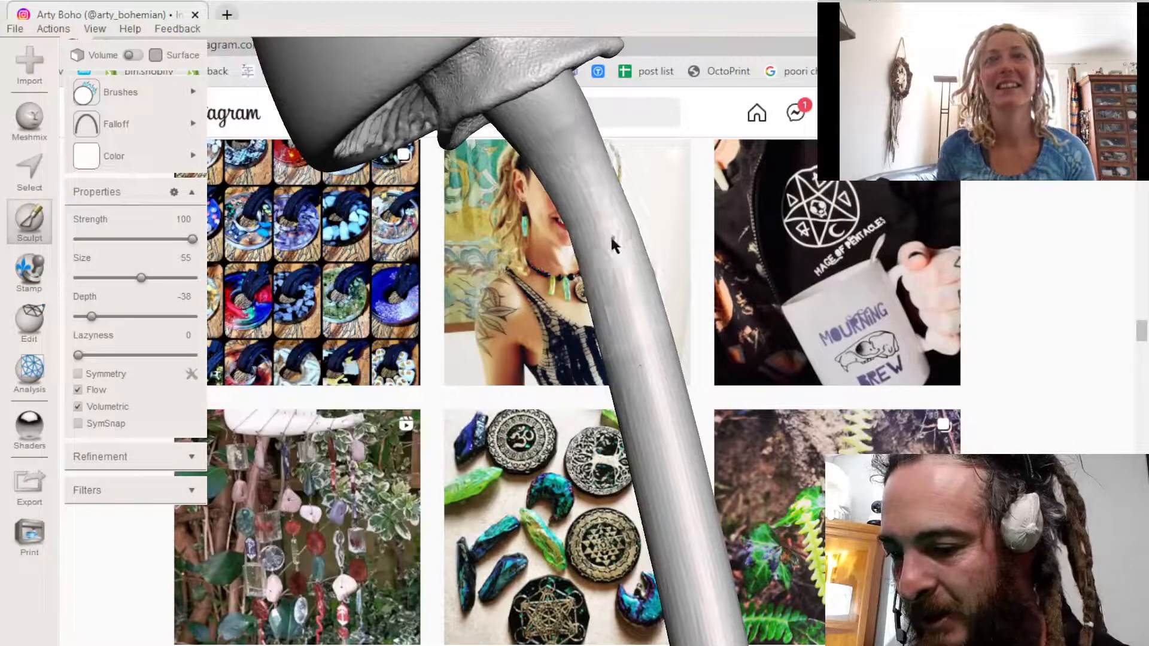
{"action": "mouse_move", "coordinate": [611, 237]}
{"action": "left_mouse_down"}
{"action": "mouse_move", "coordinate": [620, 362]}
{"action": "mouse_move", "coordinate": [601, 287]}
{"action": "left_mouse_up"}
{"action": "mouse_move", "coordinate": [601, 287]}
{"action": "right_mouse_down"}
{"action": "mouse_move", "coordinate": [436, 367]}
{"action": "mouse_move", "coordinate": [440, 359]}
{"action": "right_mouse_up"}
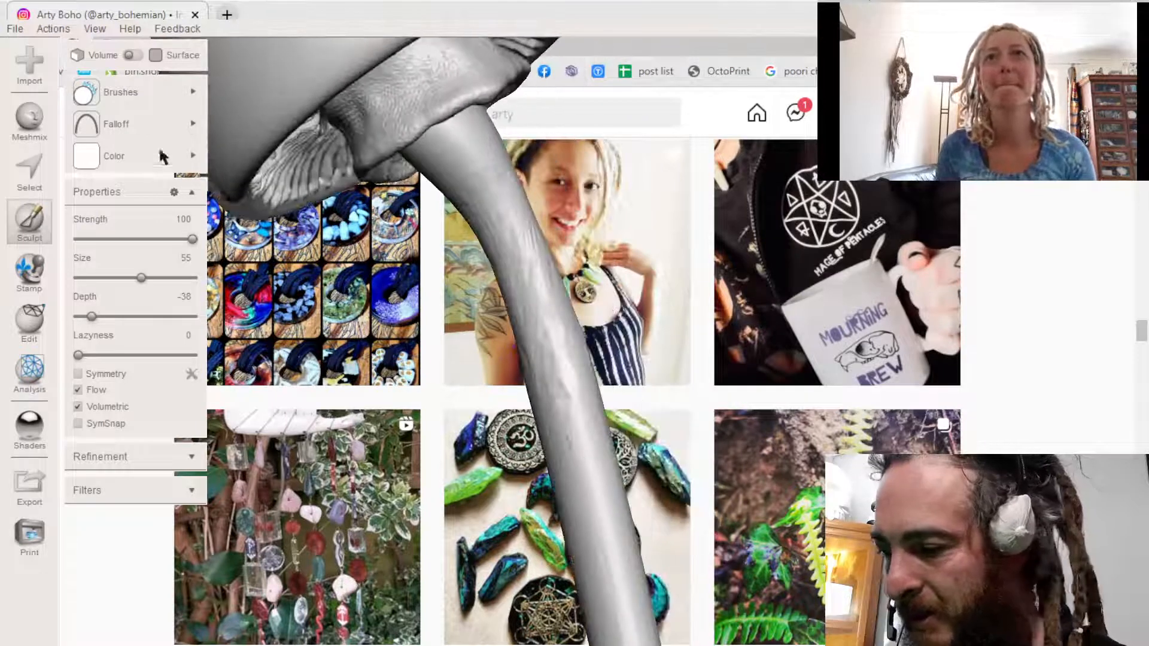
- Try the BubbleSmooth brush at strength 100 along the upper stem, then undo the test smoothing
{"action": "left_click", "coordinate": [123, 99]}
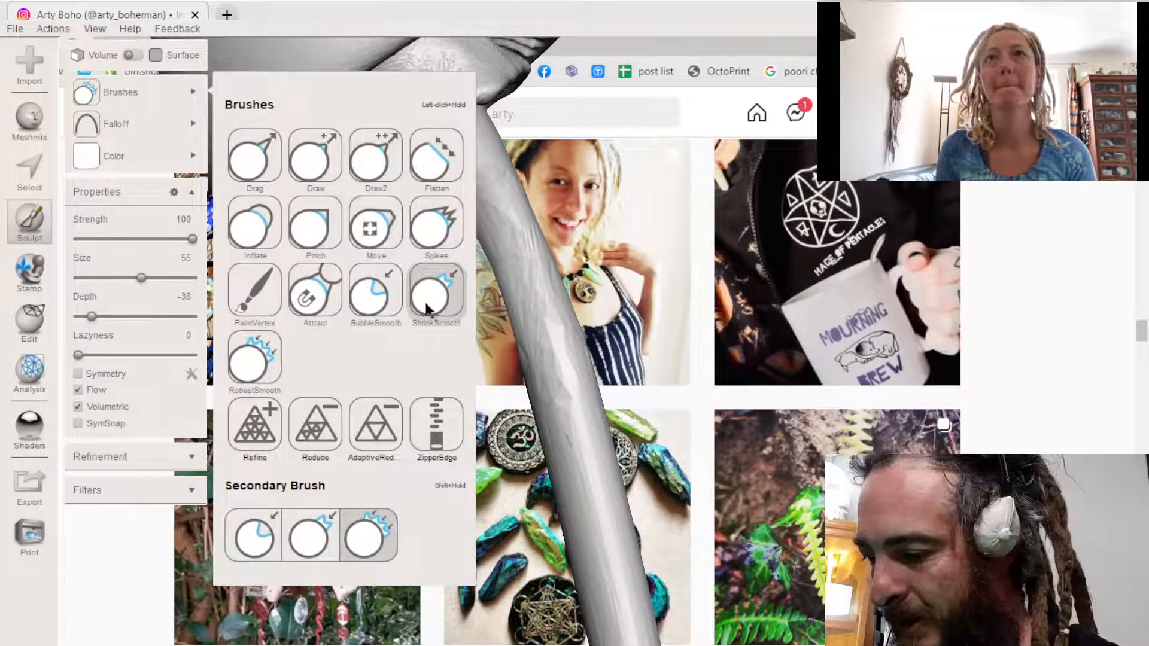
{"action": "left_click", "coordinate": [376, 300]}
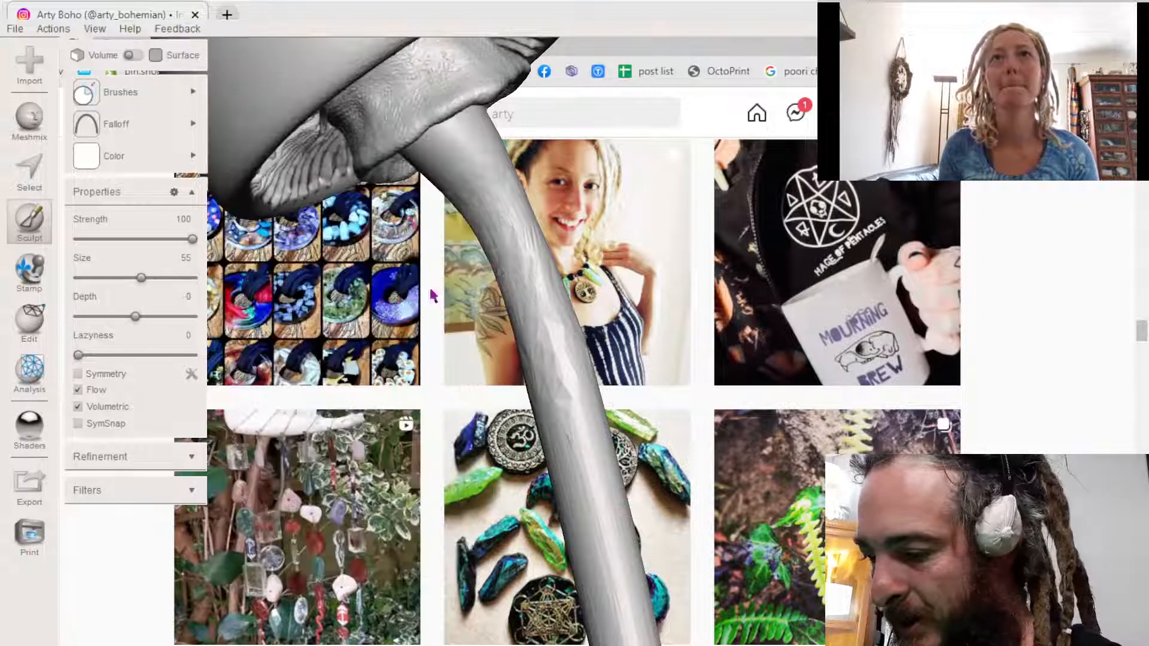
{"action": "mouse_move", "coordinate": [488, 239]}
{"action": "left_mouse_down"}
{"action": "mouse_move", "coordinate": [550, 362]}
{"action": "mouse_move", "coordinate": [529, 350]}
{"action": "left_mouse_up"}
{"action": "right_click_drag", "start_coordinate": [529, 350], "coordinate": [485, 363]}
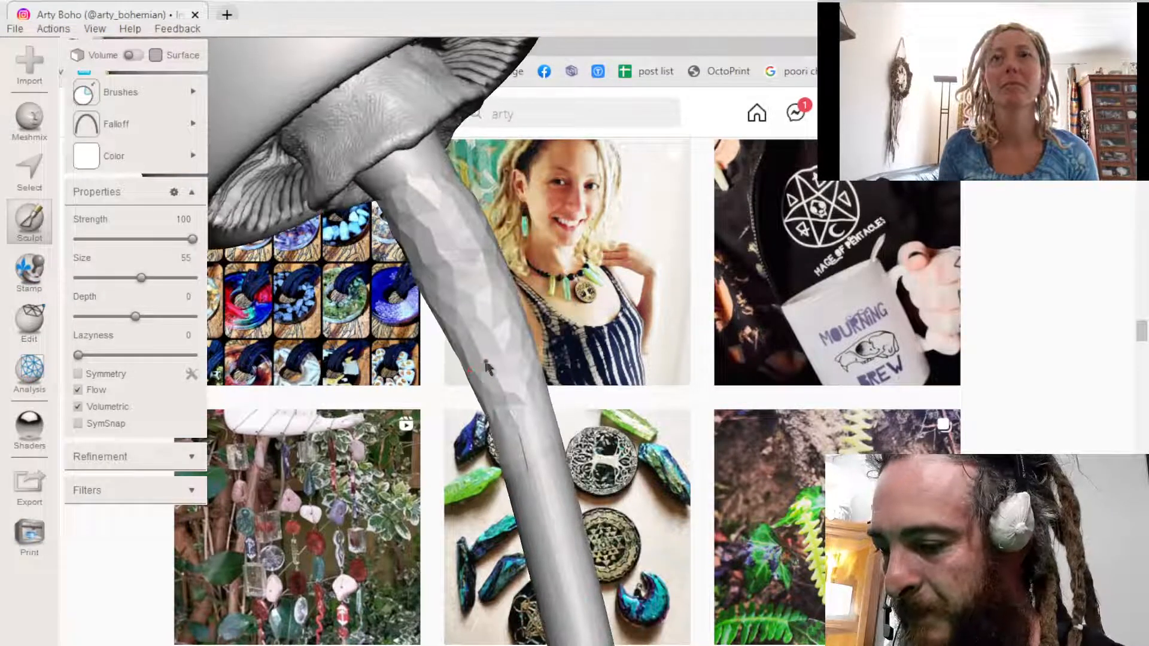
{"action": "key", "text": "ctrl+z"}
{"action": "key", "text": "ctrl+z"}
{"action": "key", "text": "ctrl+z"}
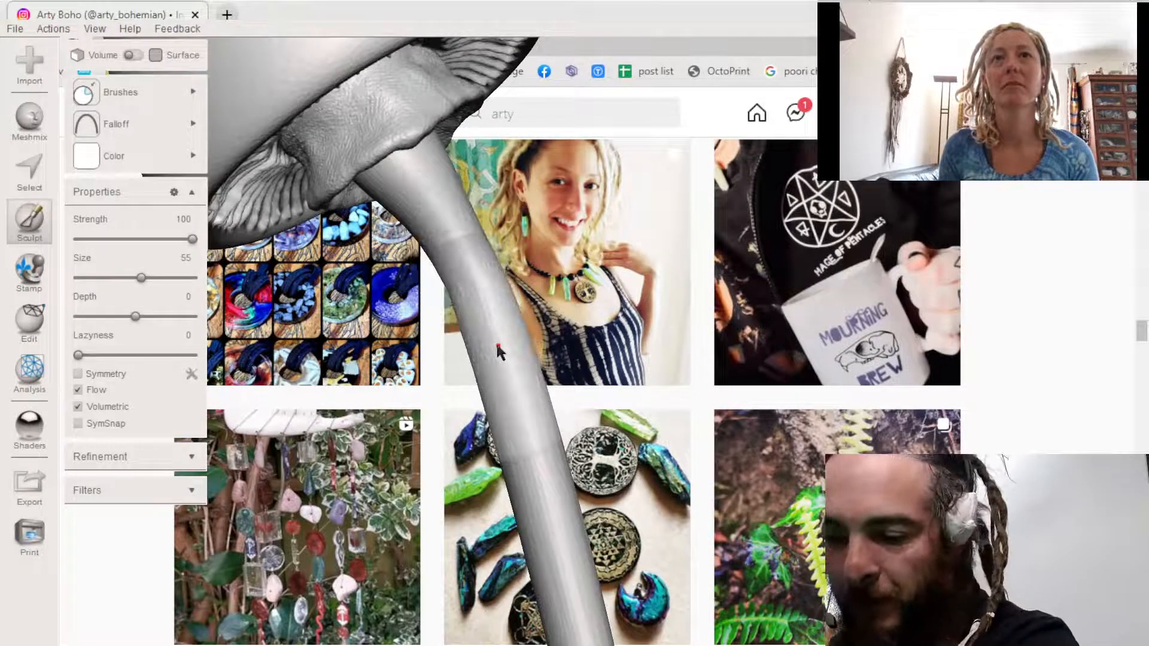
- Try the BubbleSmooth brush on the upper stem at strength 45, then at the weaker strength 21
{"action": "left_click", "coordinate": [129, 239]}
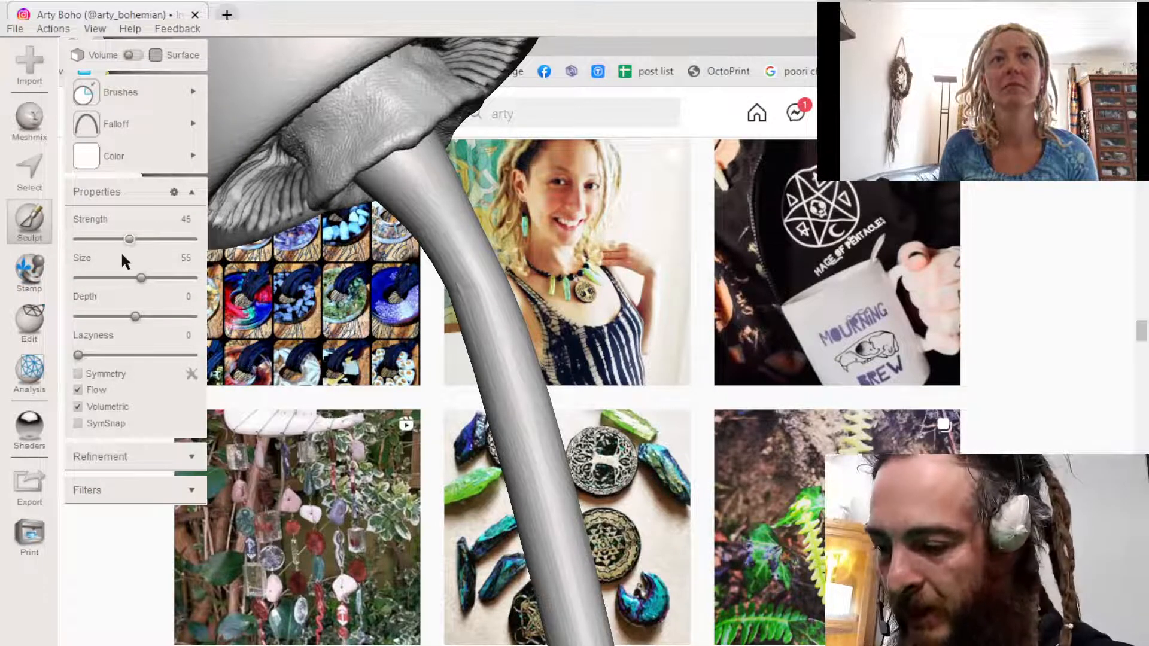
{"action": "left_click_drag", "start_coordinate": [455, 261], "coordinate": [466, 291]}
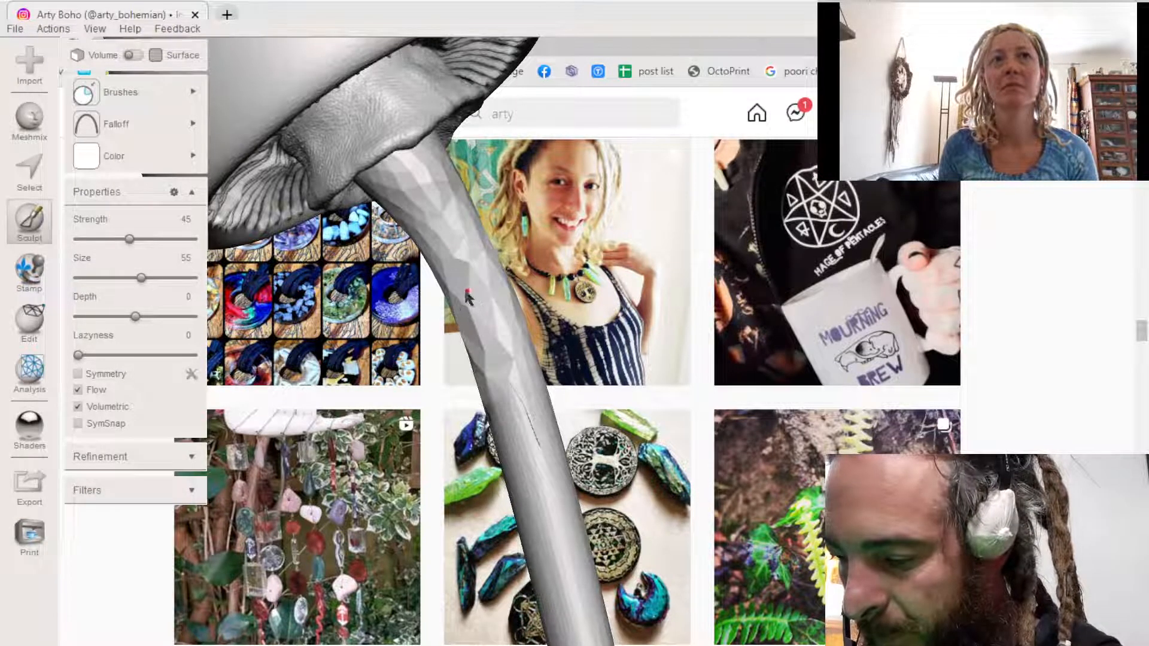
{"action": "right_click_drag", "start_coordinate": [453, 295], "coordinate": [454, 296]}
{"action": "left_click", "coordinate": [120, 92]}
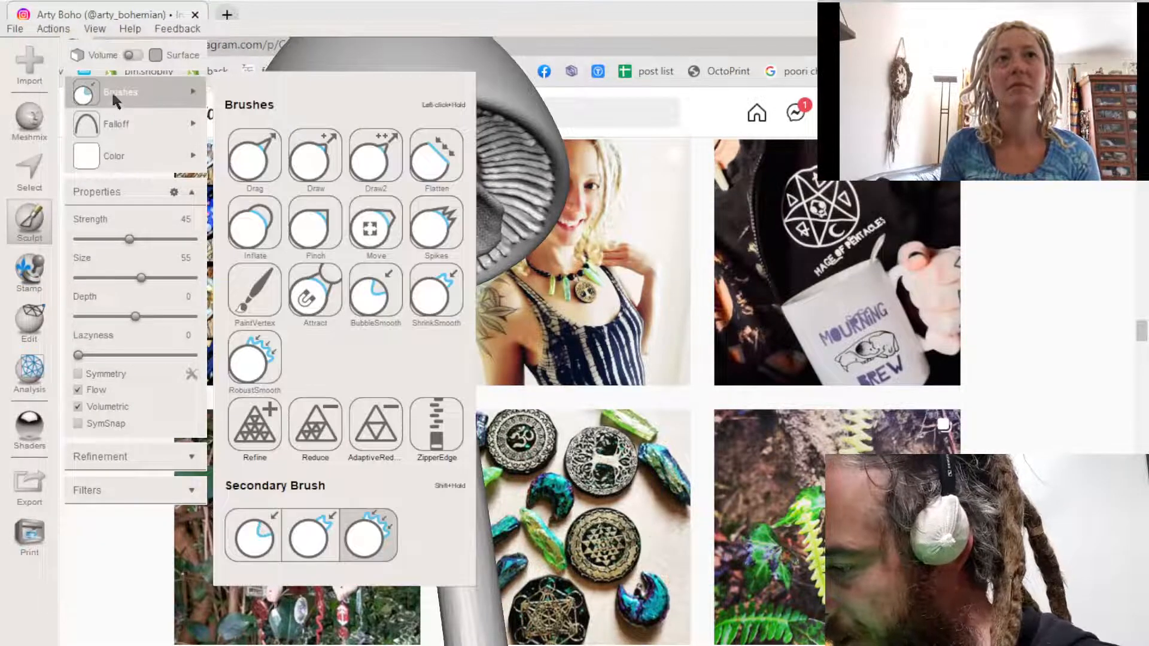
{"action": "right_click_drag", "start_coordinate": [511, 252], "coordinate": [526, 380]}
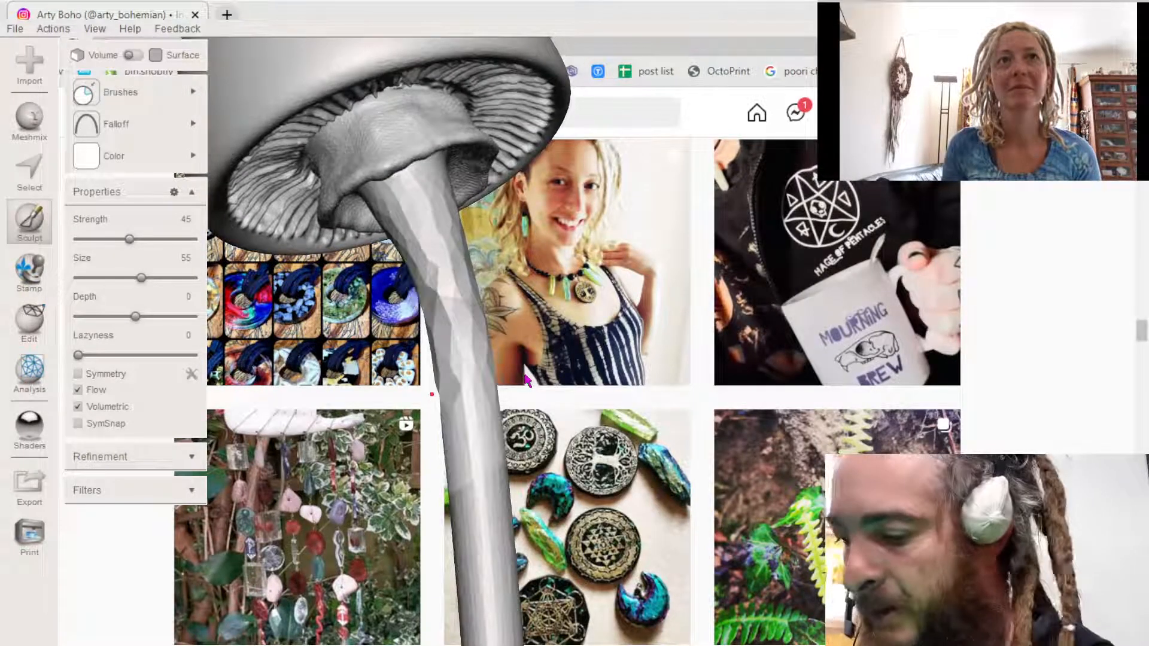
{"action": "mouse_move", "coordinate": [524, 373]}
{"action": "right_mouse_down"}
{"action": "mouse_move", "coordinate": [556, 378]}
{"action": "mouse_move", "coordinate": [514, 370]}
{"action": "right_mouse_up"}
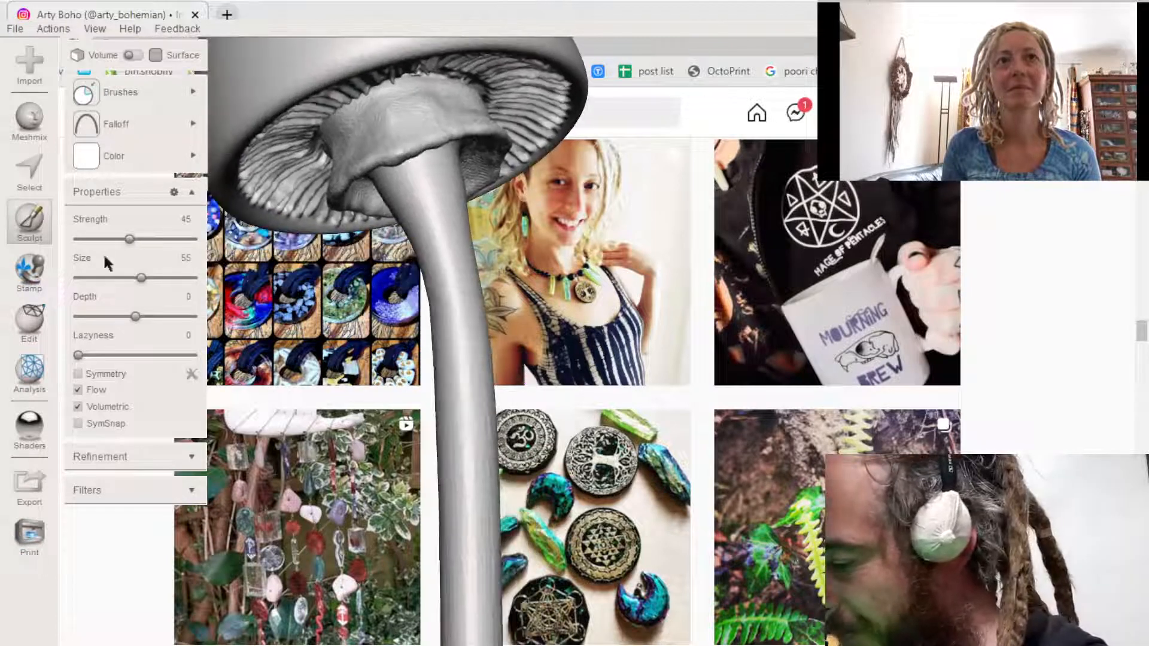
{"action": "mouse_move", "coordinate": [422, 221]}
{"action": "left_mouse_down"}
{"action": "mouse_move", "coordinate": [463, 407]}
{"action": "mouse_move", "coordinate": [449, 419]}
{"action": "left_mouse_up"}
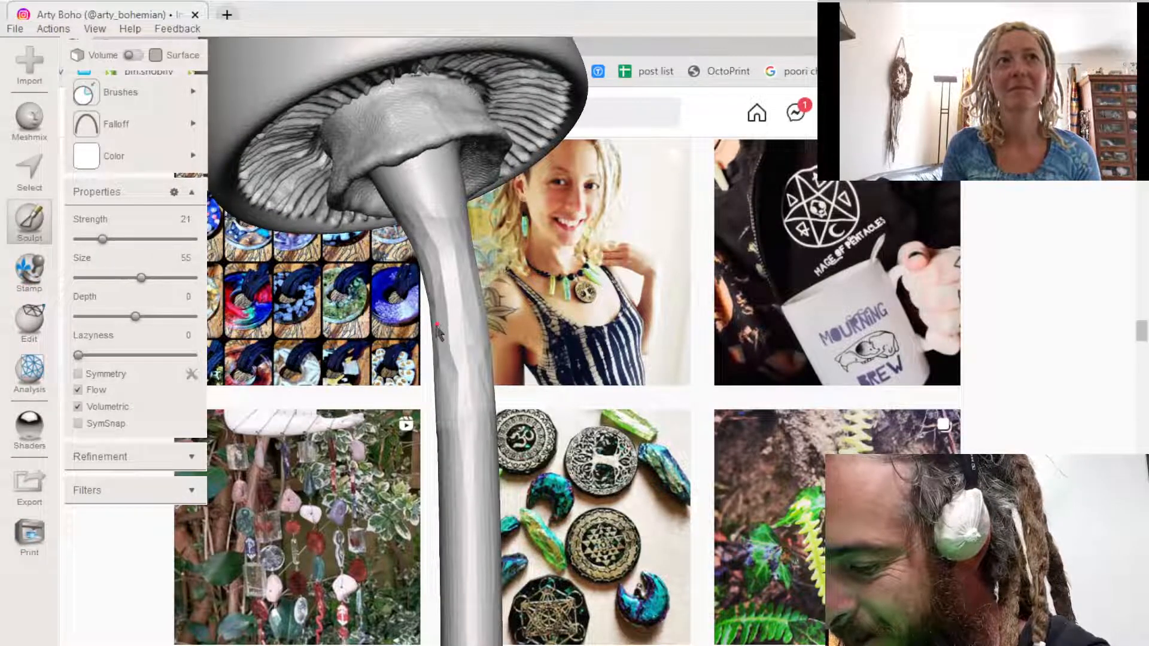
{"action": "right_click_drag", "start_coordinate": [413, 329], "coordinate": [382, 335]}
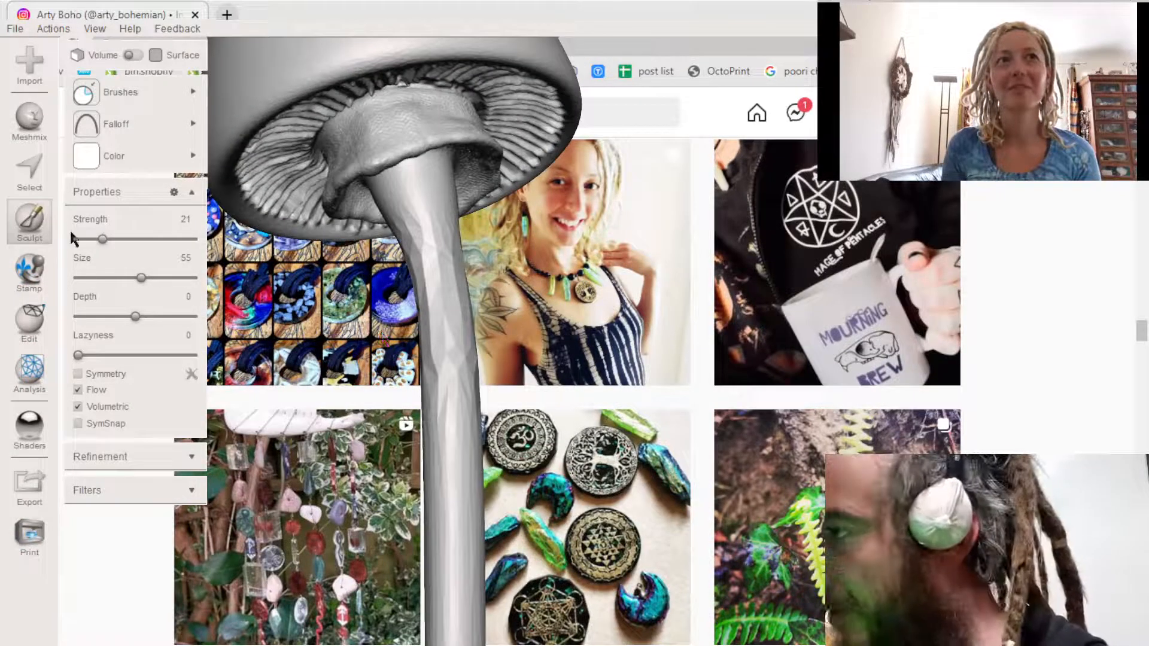
- Smooth the bent stem from several sides with the RobustSmooth brush at strength 100 and depth -38
{"action": "left_click", "coordinate": [120, 94]}
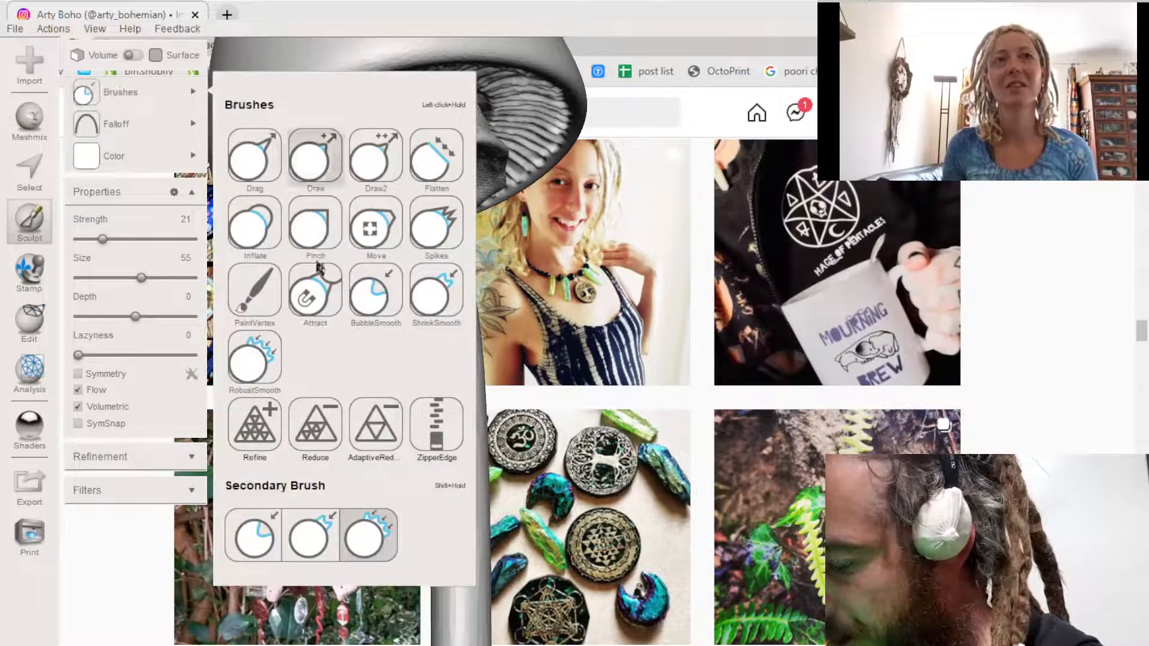
{"action": "left_click", "coordinate": [255, 359]}
{"action": "mouse_move", "coordinate": [435, 312]}
{"action": "left_mouse_down"}
{"action": "mouse_move", "coordinate": [437, 265]}
{"action": "mouse_move", "coordinate": [436, 335]}
{"action": "left_mouse_up"}
{"action": "mouse_move", "coordinate": [436, 332]}
{"action": "right_mouse_down"}
{"action": "mouse_move", "coordinate": [438, 320]}
{"action": "mouse_move", "coordinate": [430, 346]}
{"action": "right_mouse_up"}
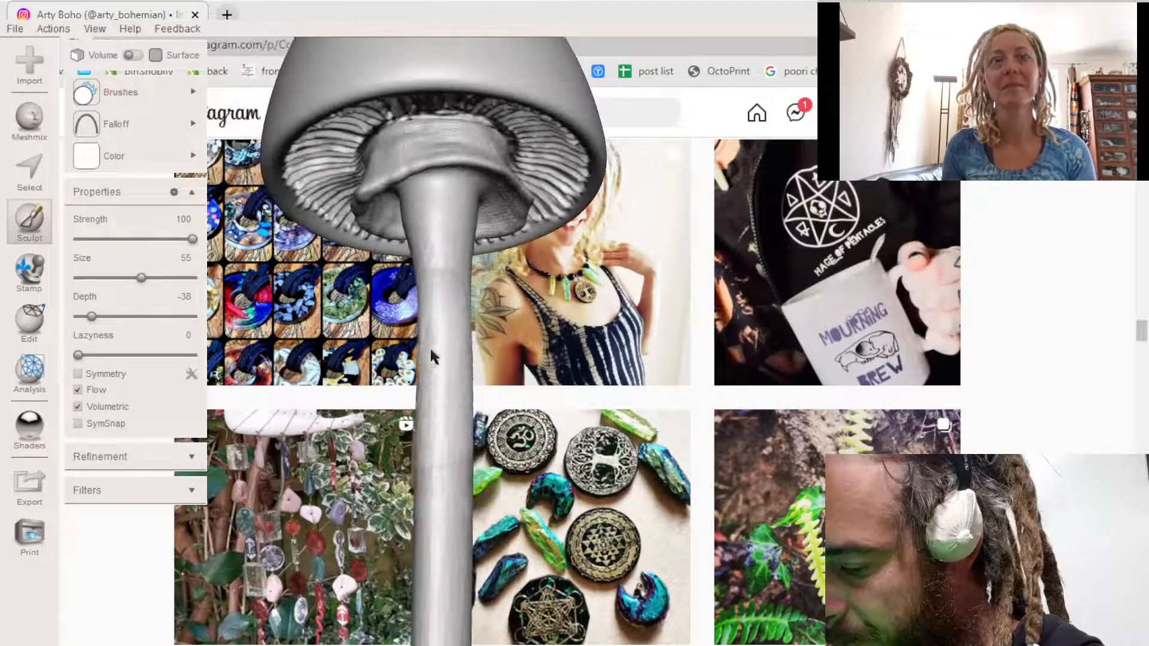
{"action": "left_click_drag", "start_coordinate": [456, 299], "coordinate": [445, 446]}
{"action": "mouse_move", "coordinate": [445, 447]}
{"action": "right_mouse_down"}
{"action": "mouse_move", "coordinate": [437, 432]}
{"action": "mouse_move", "coordinate": [453, 400]}
{"action": "mouse_move", "coordinate": [477, 396]}
{"action": "right_mouse_up"}
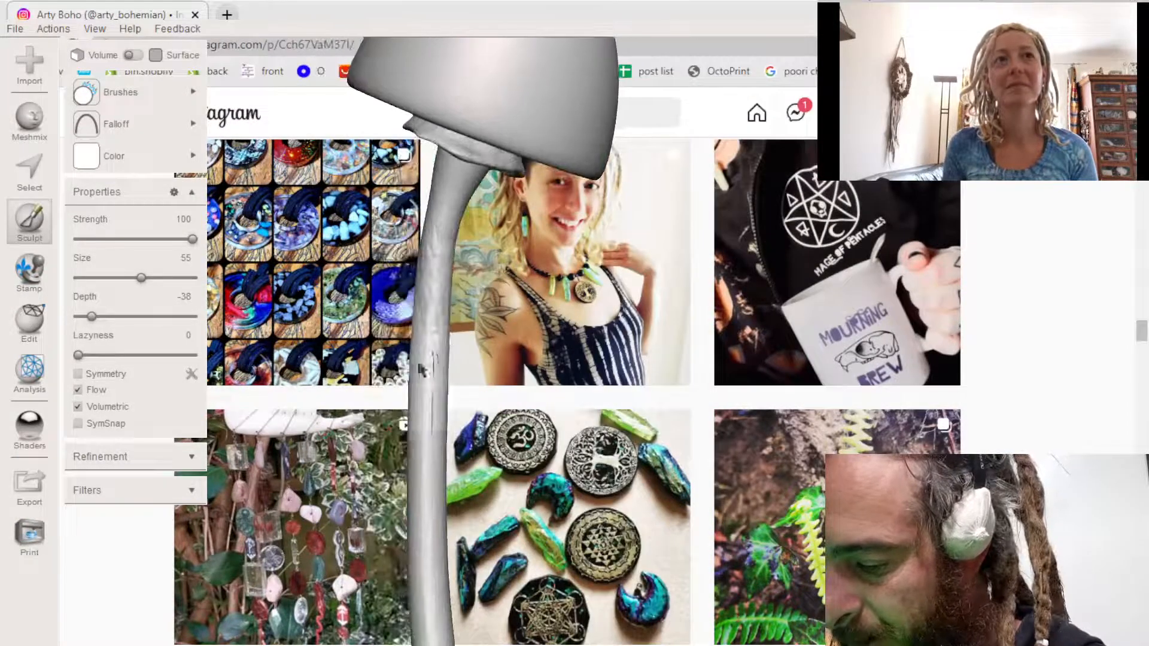
{"action": "left_click_drag", "start_coordinate": [435, 305], "coordinate": [426, 502]}
{"action": "right_click_drag", "start_coordinate": [427, 432], "coordinate": [444, 435]}
- Refine the mesh along the stem from several sides with the Refine brush at strength 93
{"action": "mouse_move", "coordinate": [123, 93]}
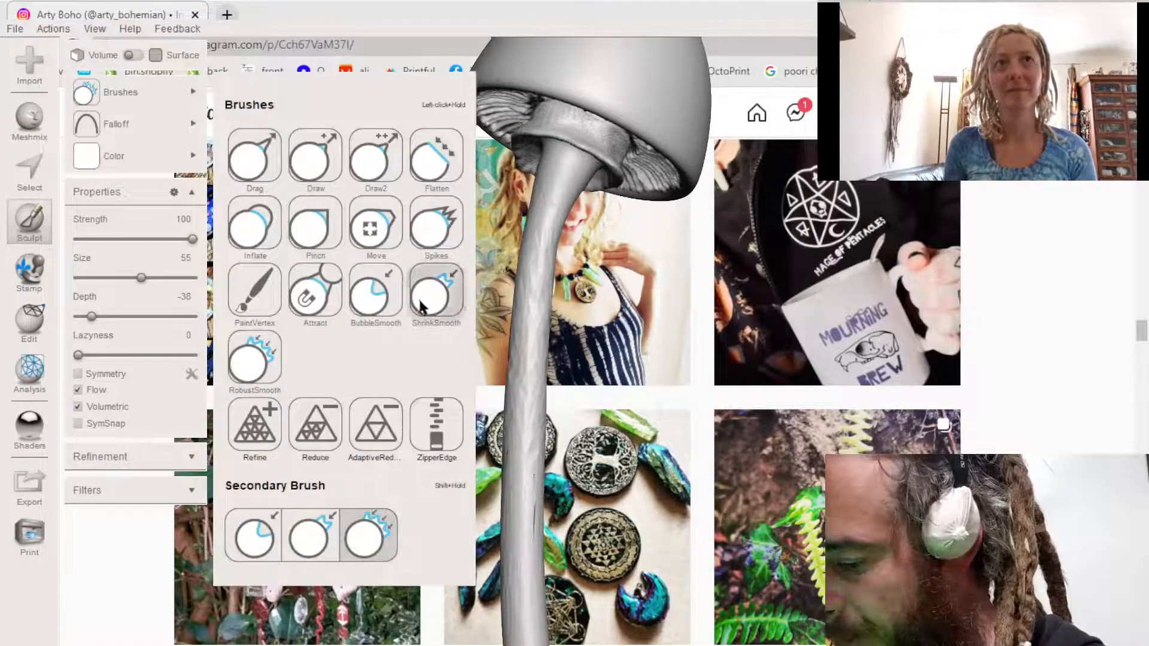
{"action": "left_click", "coordinate": [255, 424]}
{"action": "left_click_drag", "start_coordinate": [534, 254], "coordinate": [532, 452]}
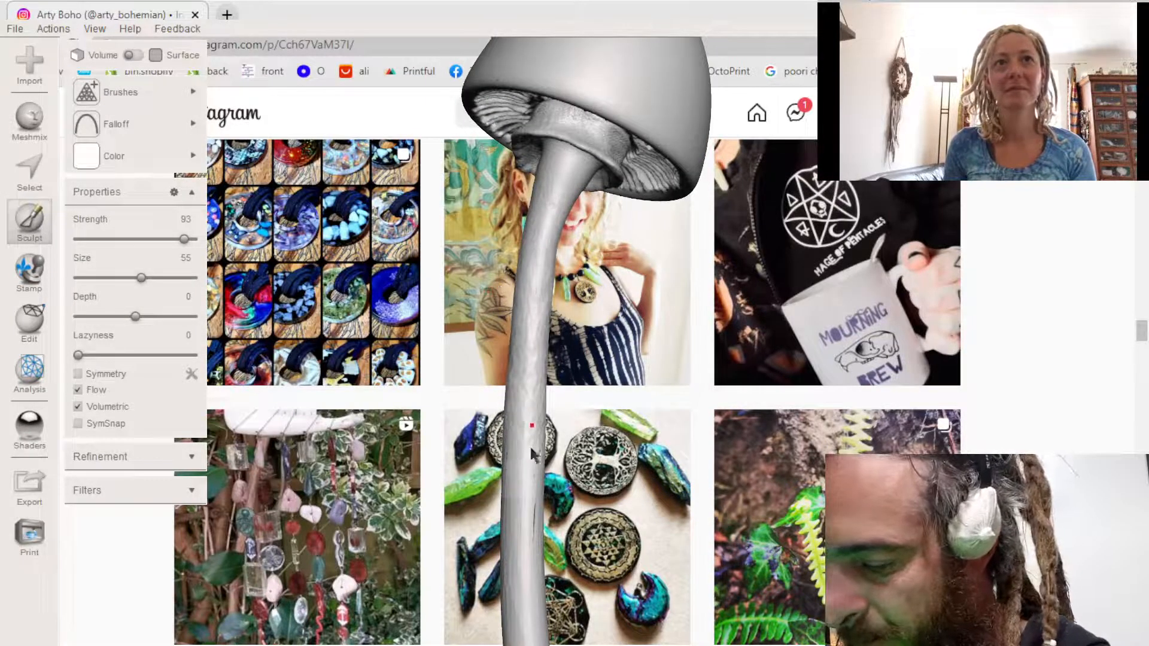
{"action": "right_click_drag", "start_coordinate": [531, 453], "coordinate": [566, 461]}
{"action": "left_click_drag", "start_coordinate": [653, 219], "coordinate": [653, 443]}
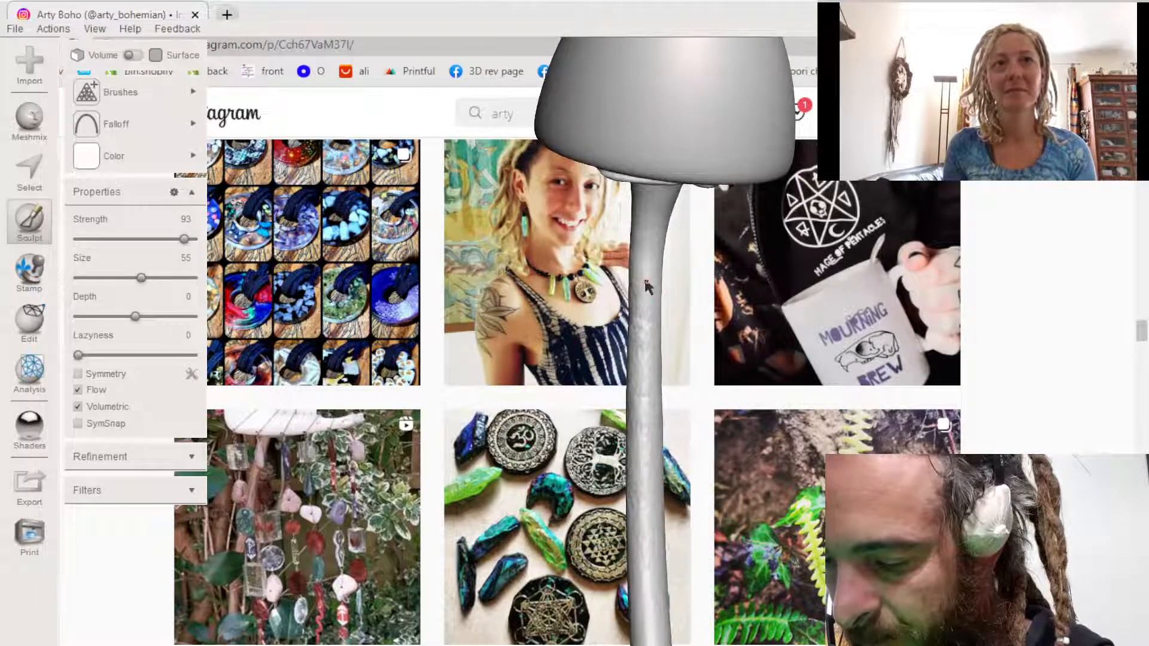
{"action": "right_click_drag", "start_coordinate": [654, 450], "coordinate": [646, 440]}
{"action": "scroll", "coordinate": [646, 440], "scroll_direction": "down", "scroll_amount": 10}
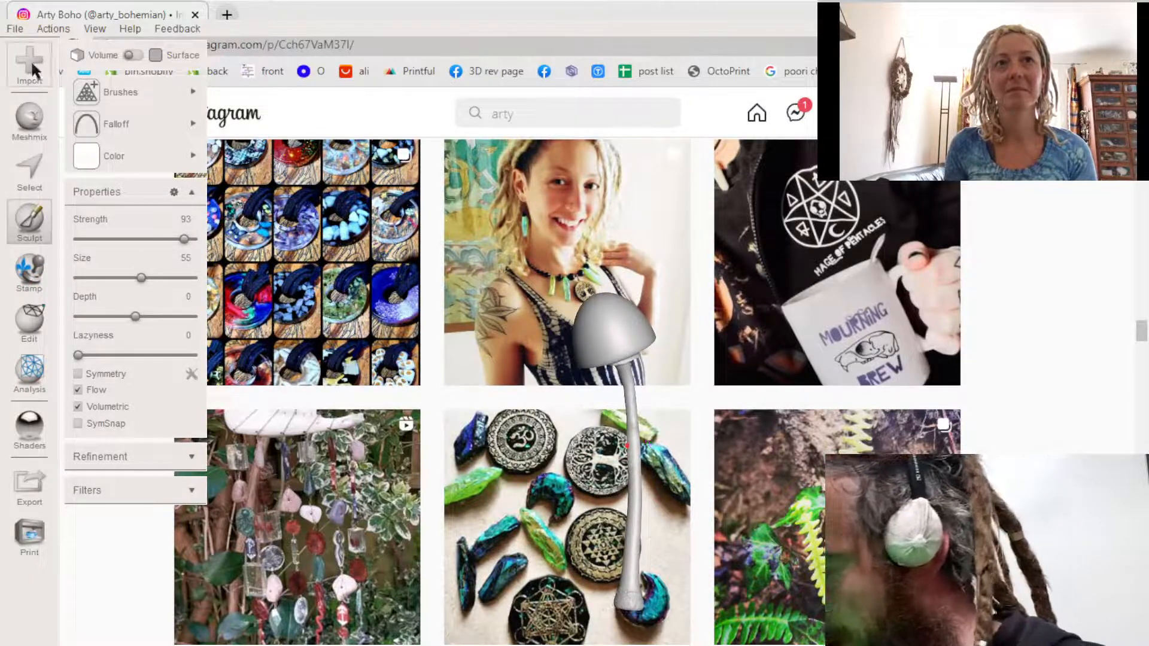
- Bring back the Object Browser, leave sculpting, duplicate sh2.stl (copy) and hide the object it was duplicated from
{"action": "left_click", "coordinate": [122, 129]}
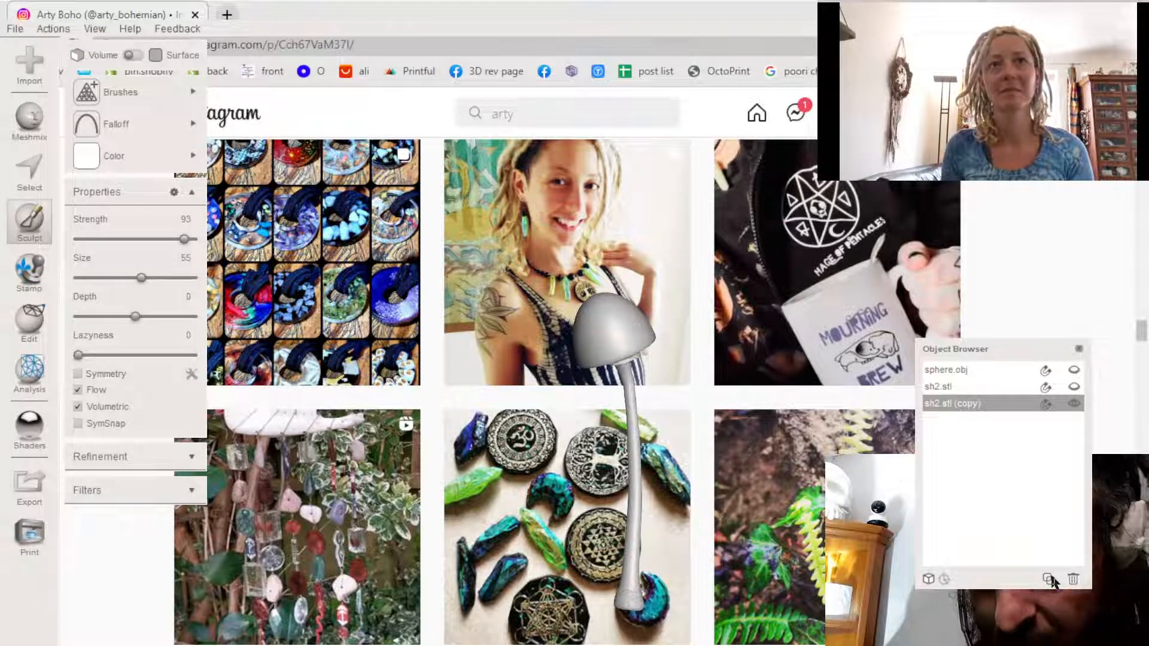
{"action": "left_click", "coordinate": [1072, 405]}
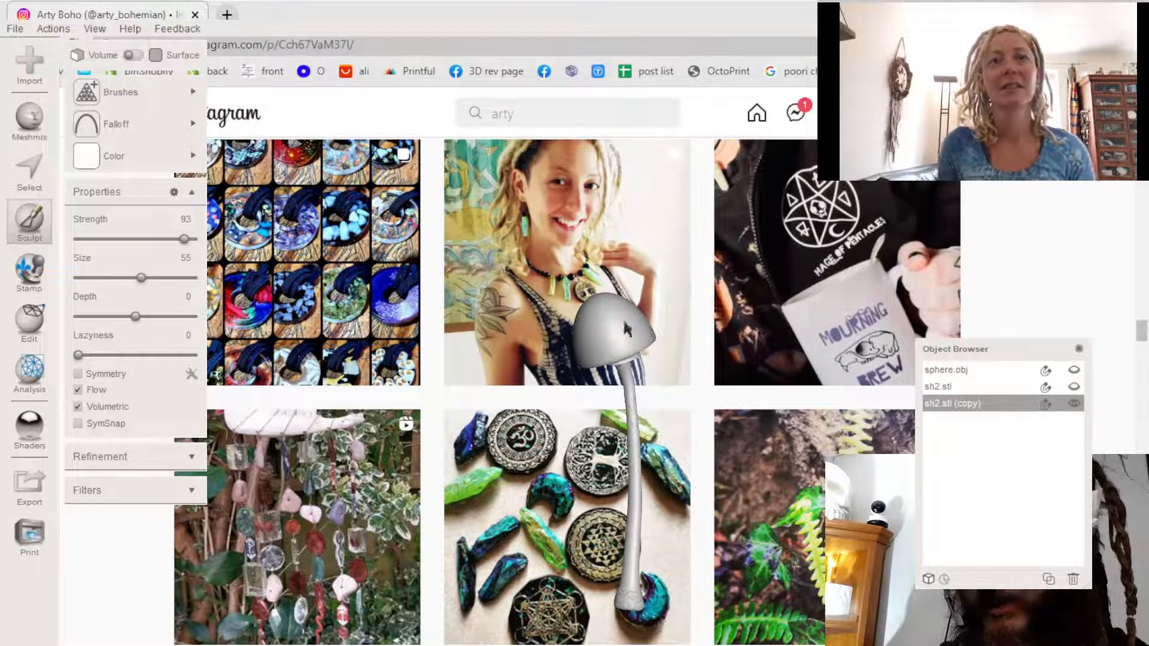
{"action": "key", "text": "Escape"}
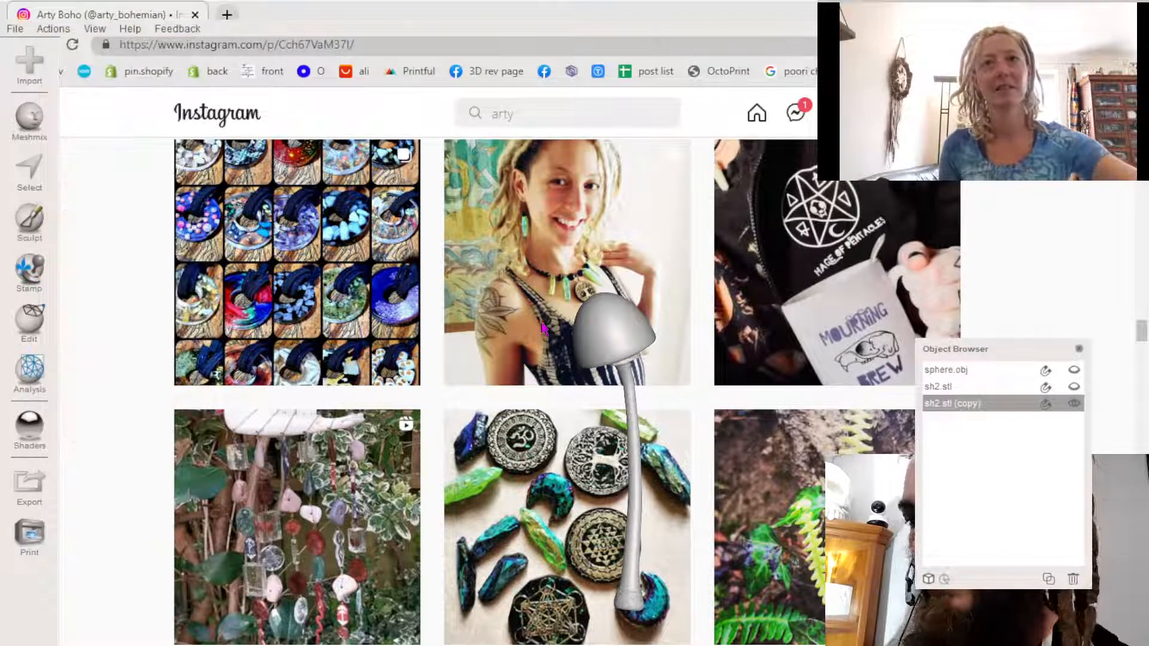
{"action": "left_click", "coordinate": [1048, 579]}
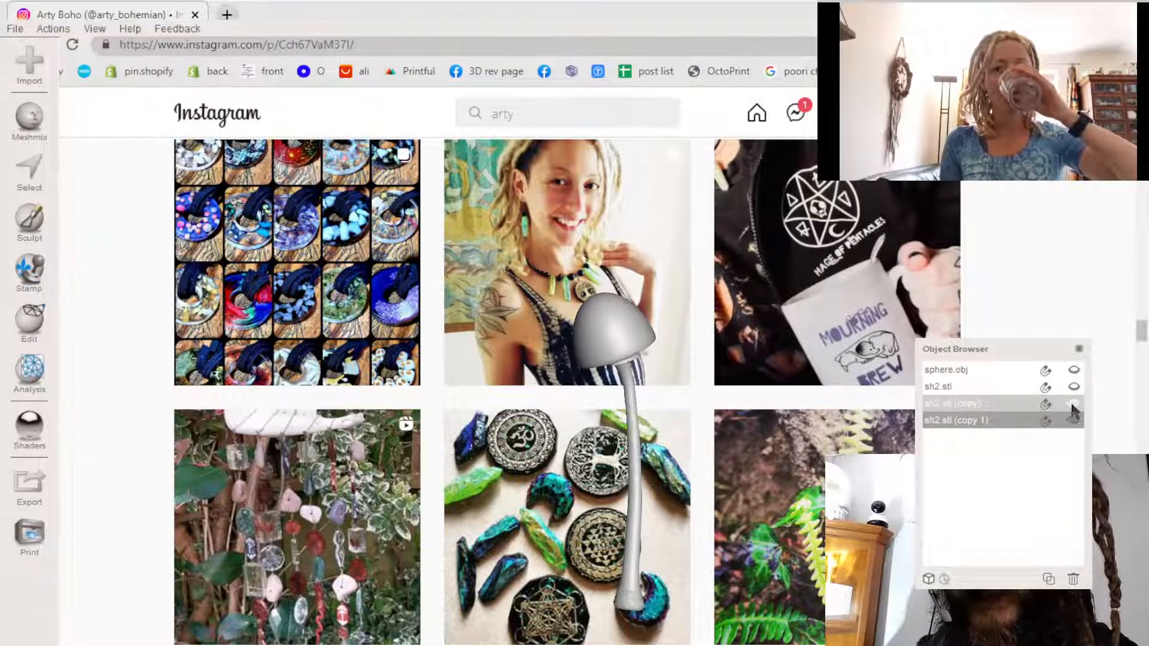
{"action": "right_click_drag", "start_coordinate": [585, 358], "coordinate": [570, 351]}
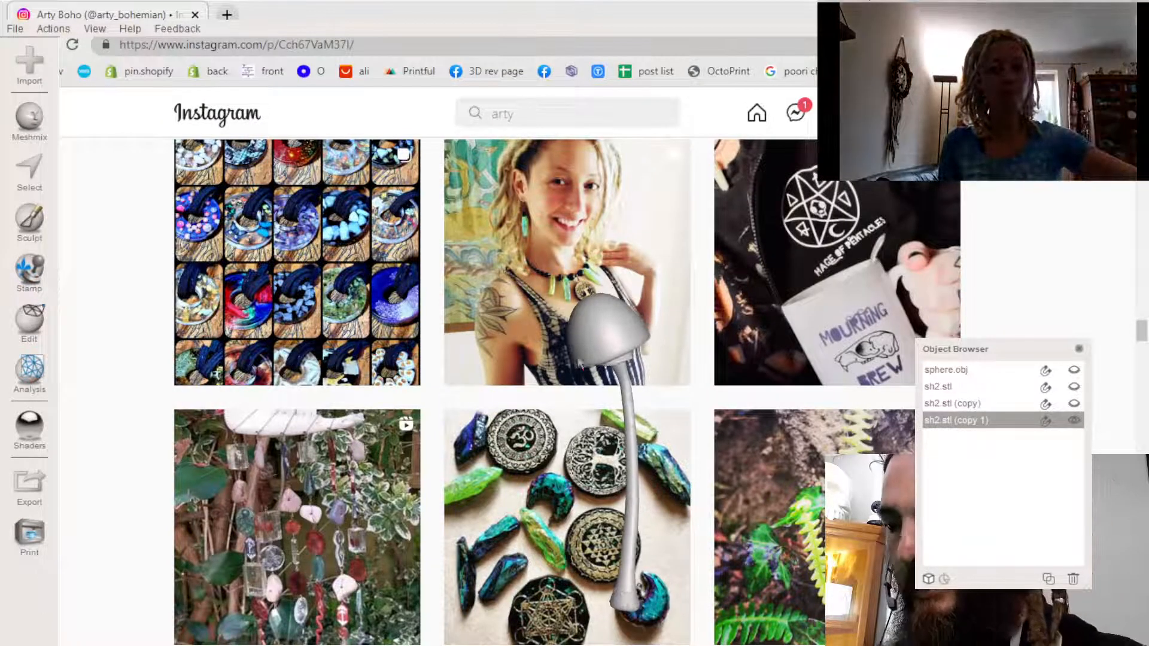
- Select the stem of sh2.stl (copy 1) with the Unwrap Brush and invert the selection to the cap
{"action": "key", "text": "s"}
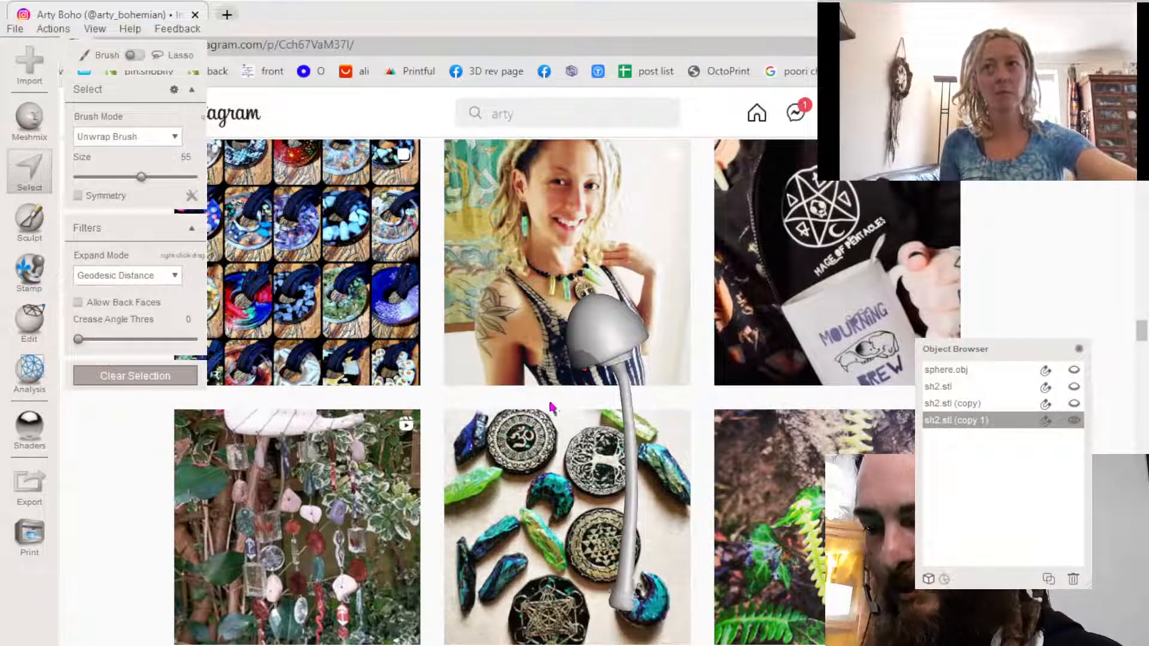
{"action": "mouse_move", "coordinate": [556, 379]}
{"action": "left_mouse_down"}
{"action": "mouse_move", "coordinate": [644, 358]}
{"action": "mouse_move", "coordinate": [558, 411]}
{"action": "mouse_move", "coordinate": [522, 413]}
{"action": "left_mouse_up"}
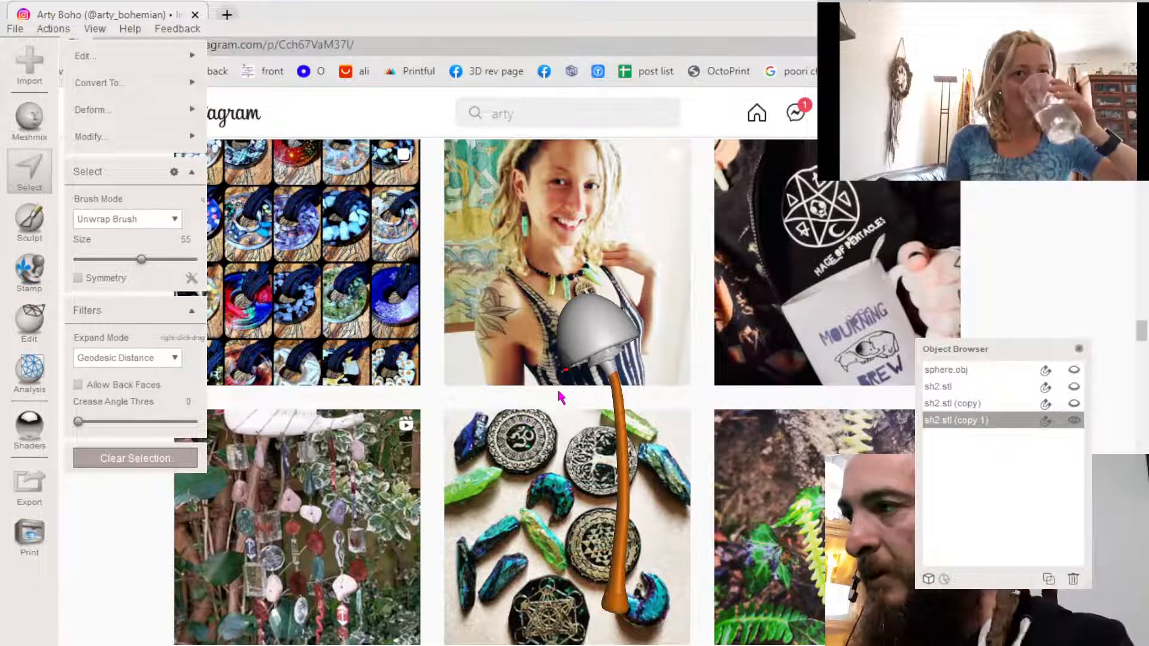
{"action": "key", "text": "Escape"}
{"action": "mouse_move", "coordinate": [676, 359]}
{"action": "left_mouse_down"}
{"action": "mouse_move", "coordinate": [552, 417]}
{"action": "mouse_move", "coordinate": [701, 327]}
{"action": "left_mouse_up"}
{"action": "key", "text": "Escape"}
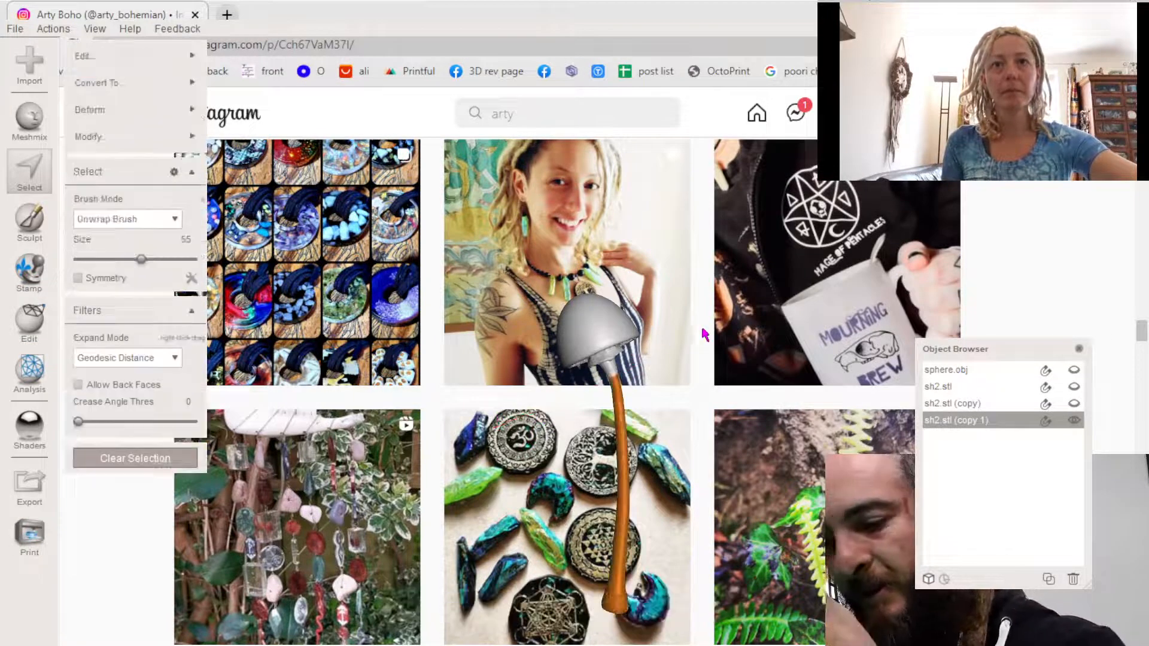
{"action": "key", "text": "ctrl+i"}
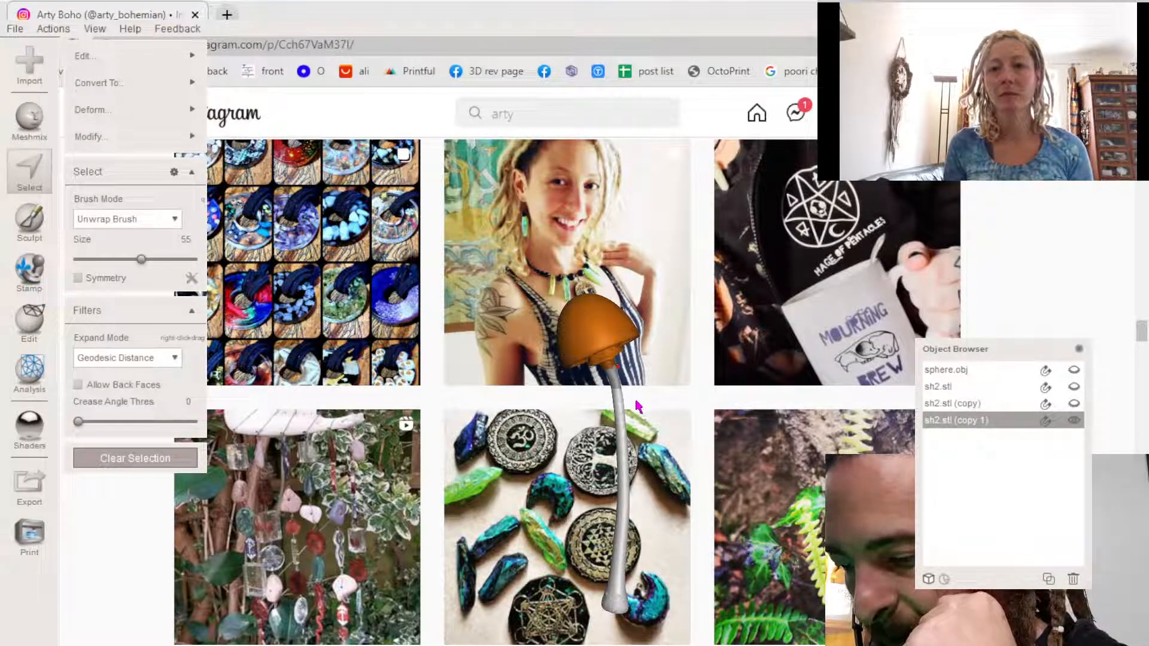
- Use Soft Transform to tilt the selected cap more upright and shift it up and sideways off the stem's axis
{"action": "key", "text": "t"}
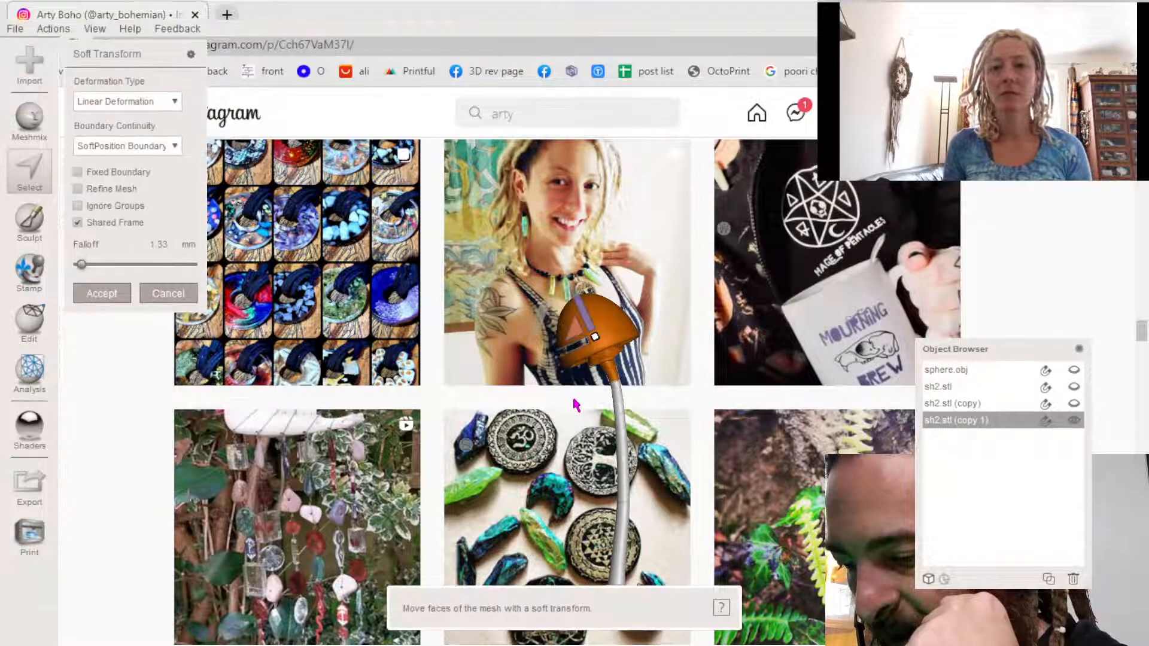
{"action": "mouse_move", "coordinate": [546, 323]}
{"action": "left_mouse_down"}
{"action": "mouse_move", "coordinate": [549, 292]}
{"action": "mouse_move", "coordinate": [556, 303]}
{"action": "left_mouse_up"}
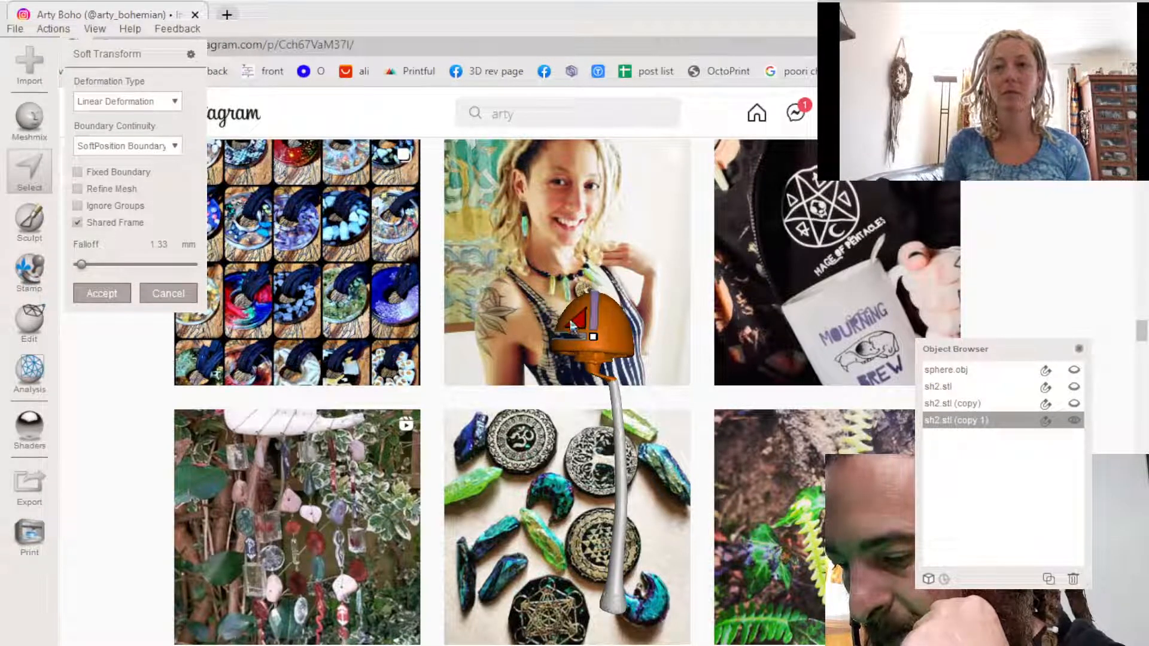
{"action": "left_click_drag", "start_coordinate": [565, 317], "coordinate": [550, 303]}
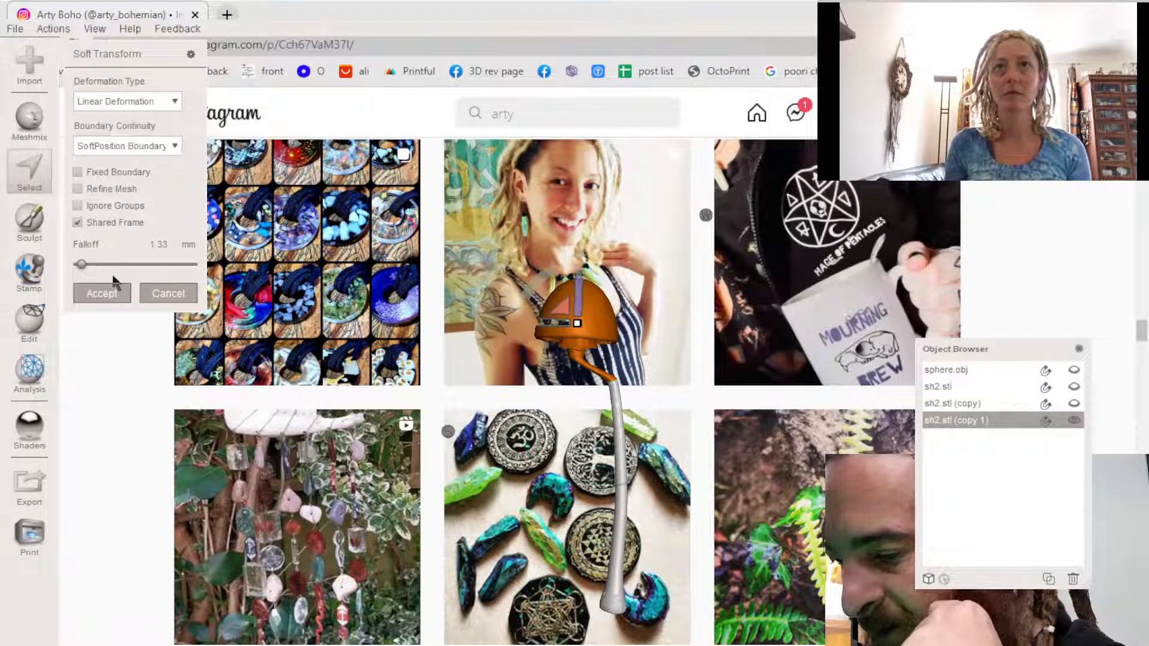
- Set the soft transform's falloff to 20.29 mm to spread the bend along the stem, and check the curve
{"action": "left_click_drag", "start_coordinate": [82, 265], "coordinate": [79, 265]}
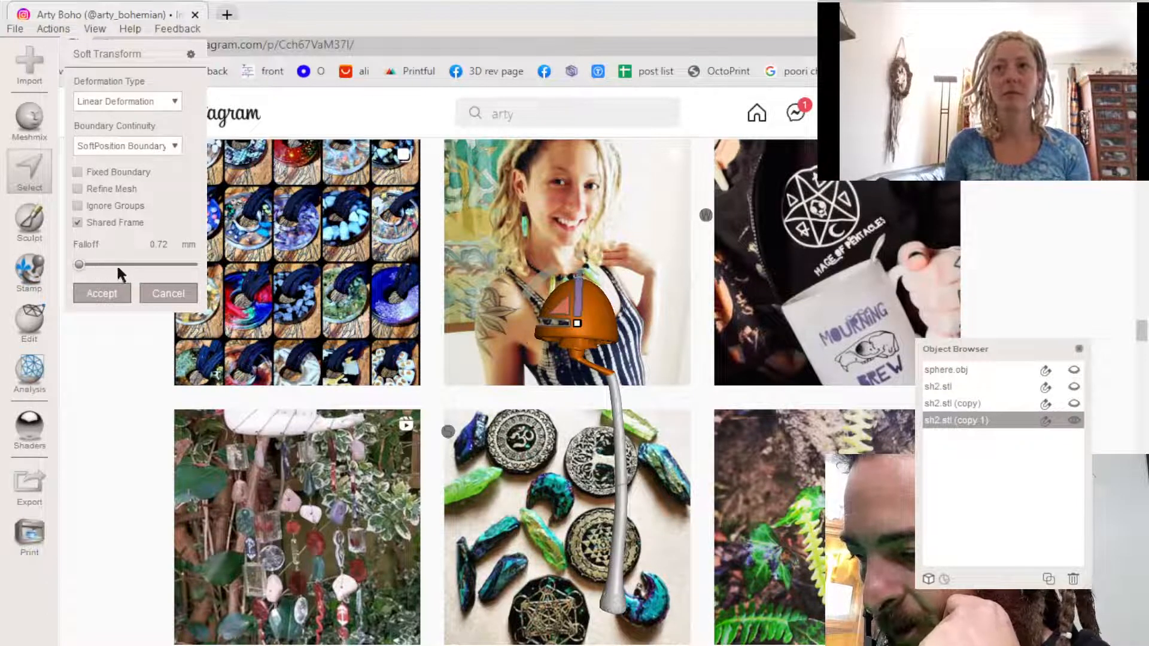
{"action": "left_click_drag", "start_coordinate": [116, 263], "coordinate": [118, 261]}
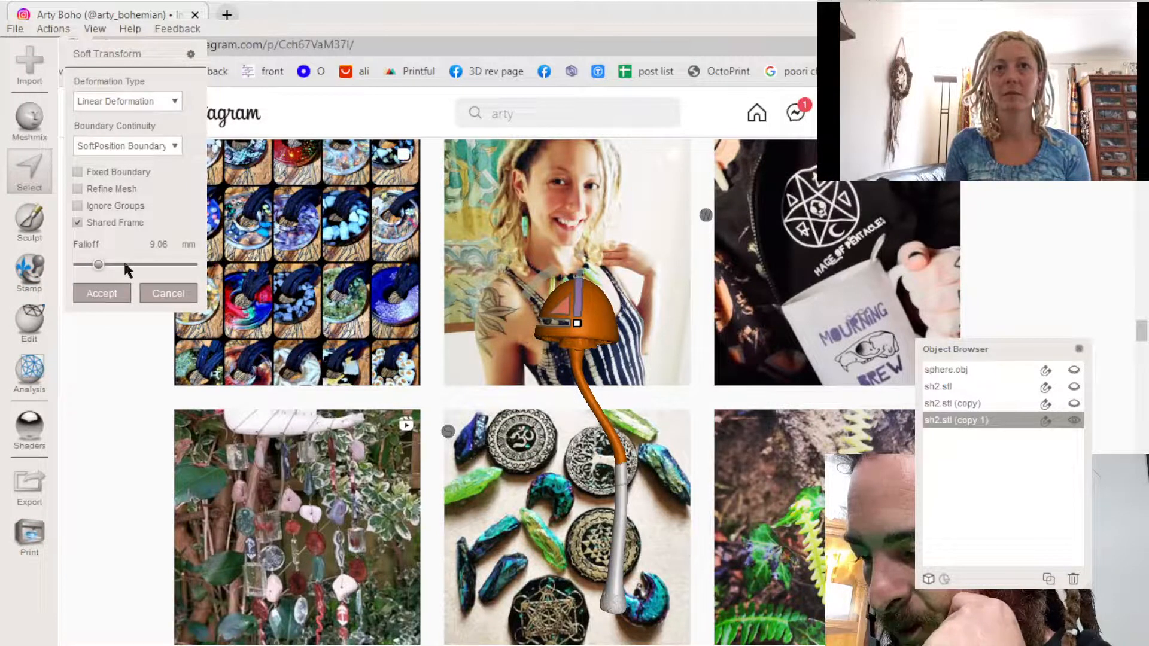
{"action": "left_click", "coordinate": [125, 264]}
{"action": "right_click_drag", "start_coordinate": [548, 384], "coordinate": [606, 393]}
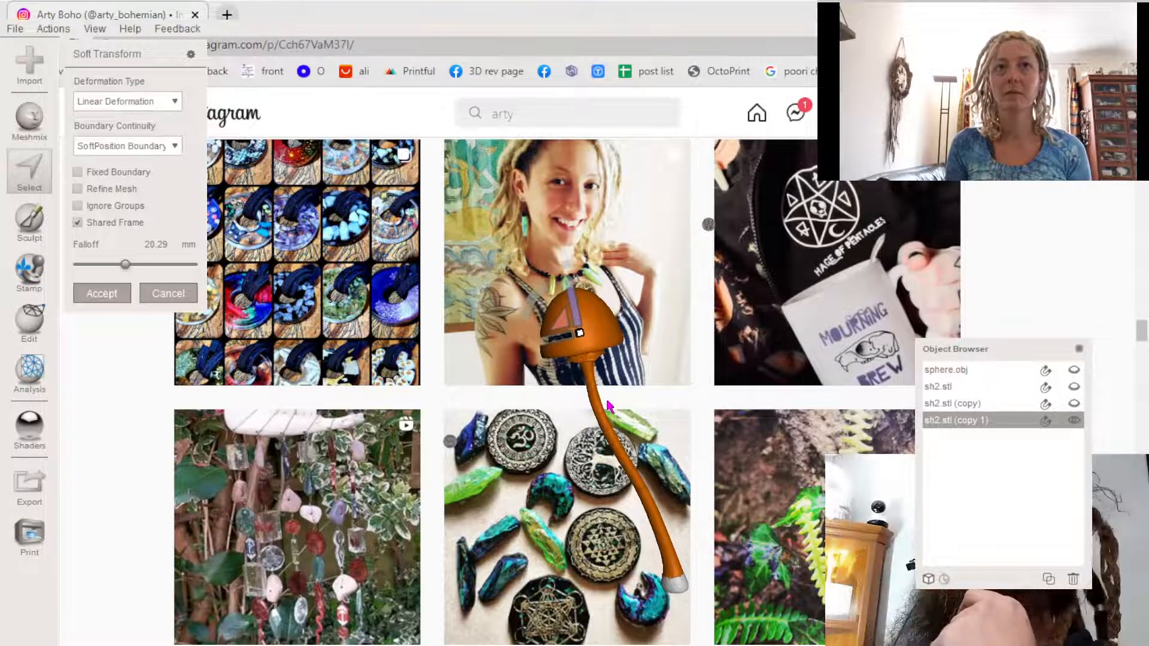
{"action": "scroll", "coordinate": [600, 407], "scroll_direction": "up", "scroll_amount": 5}
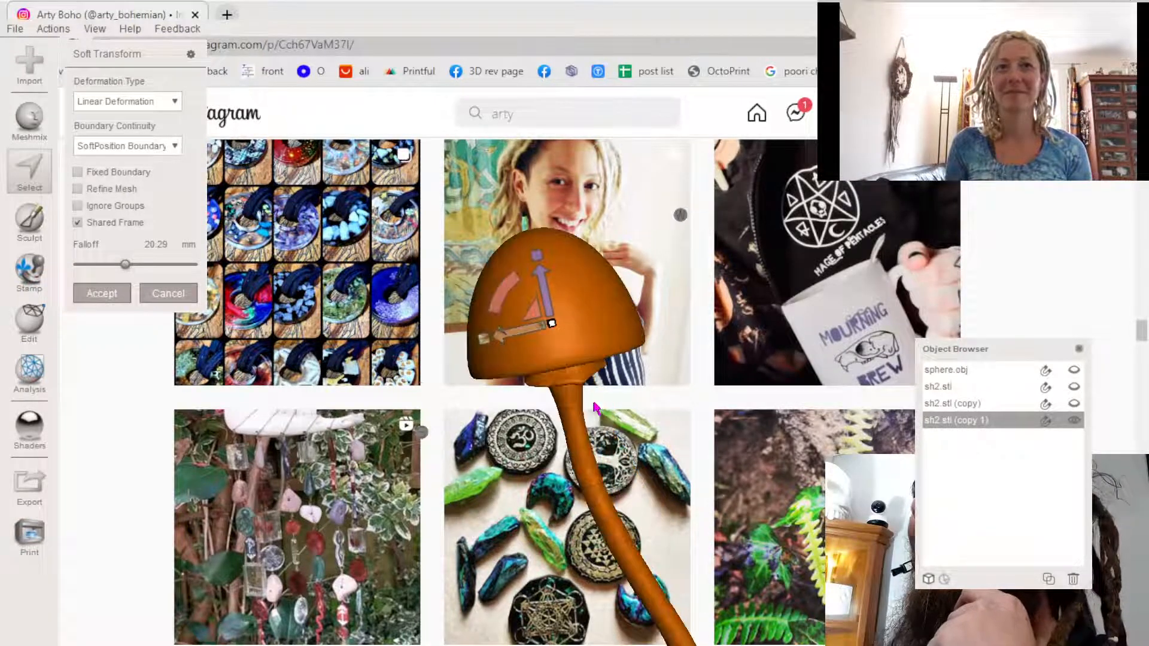
{"action": "middle_click_drag", "start_coordinate": [600, 408], "coordinate": [563, 341]}
{"action": "scroll", "coordinate": [563, 341], "scroll_direction": "down", "scroll_amount": 5}
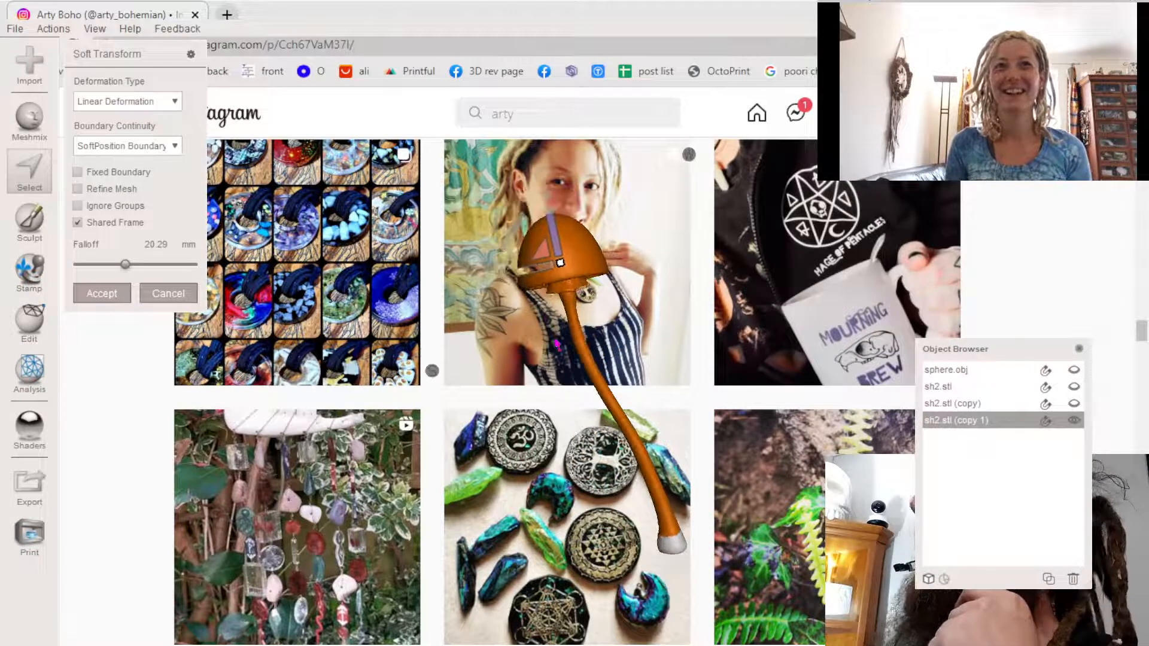
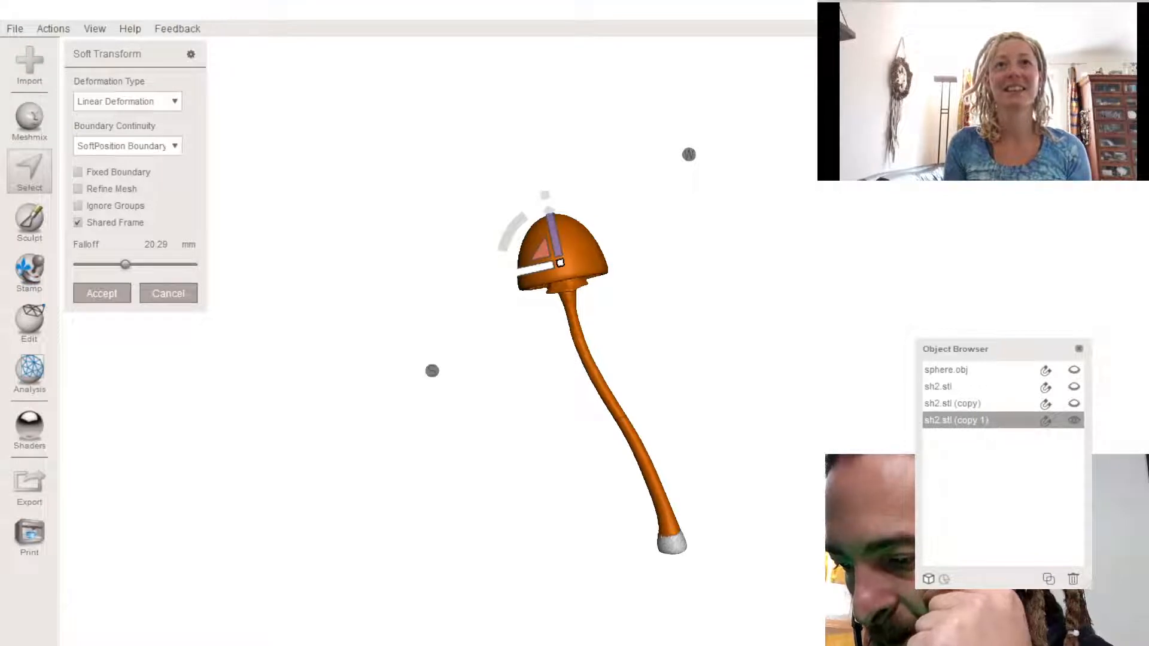
- Rotate the cap slightly more upright, lower it a little towards the base and accept the soft transform
{"action": "left_click_drag", "start_coordinate": [512, 232], "coordinate": [517, 216]}
{"action": "right_click_drag", "start_coordinate": [516, 218], "coordinate": [477, 248]}
{"action": "left_click_drag", "start_coordinate": [505, 234], "coordinate": [450, 201]}
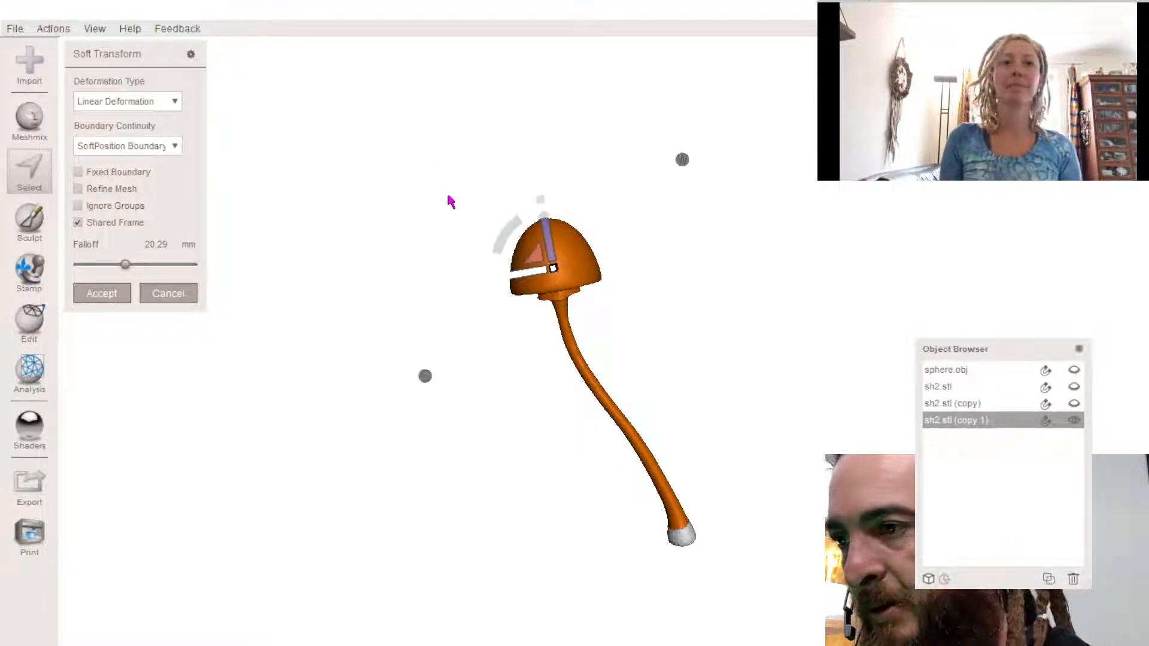
{"action": "left_click_drag", "start_coordinate": [505, 254], "coordinate": [496, 241]}
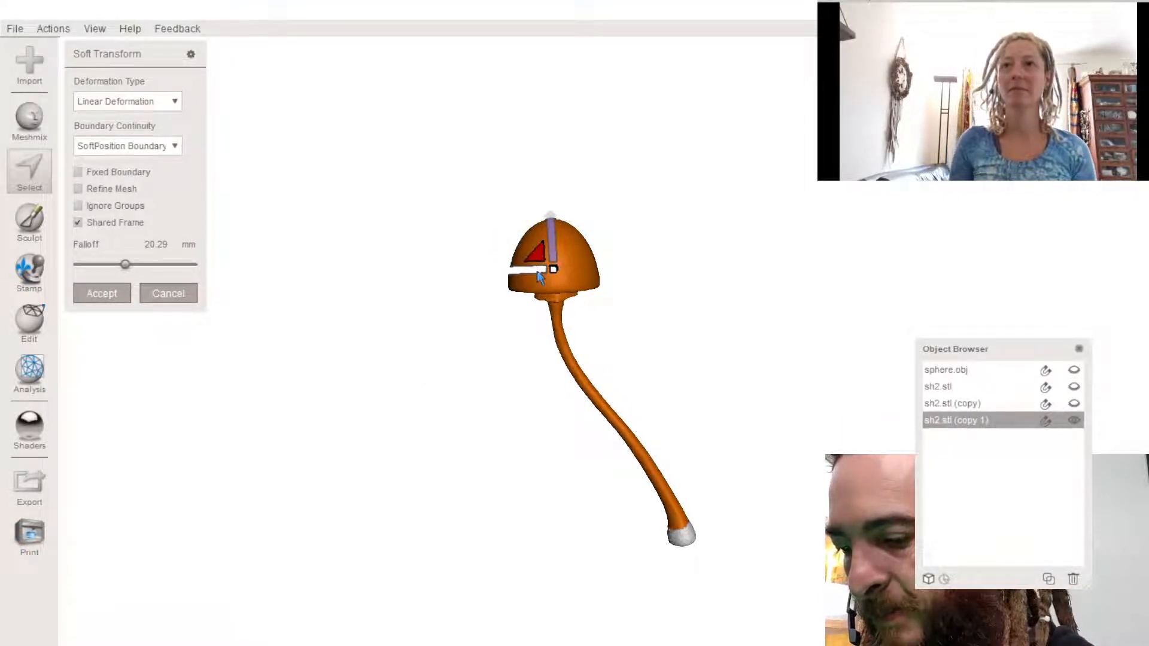
{"action": "left_click_drag", "start_coordinate": [539, 275], "coordinate": [537, 287]}
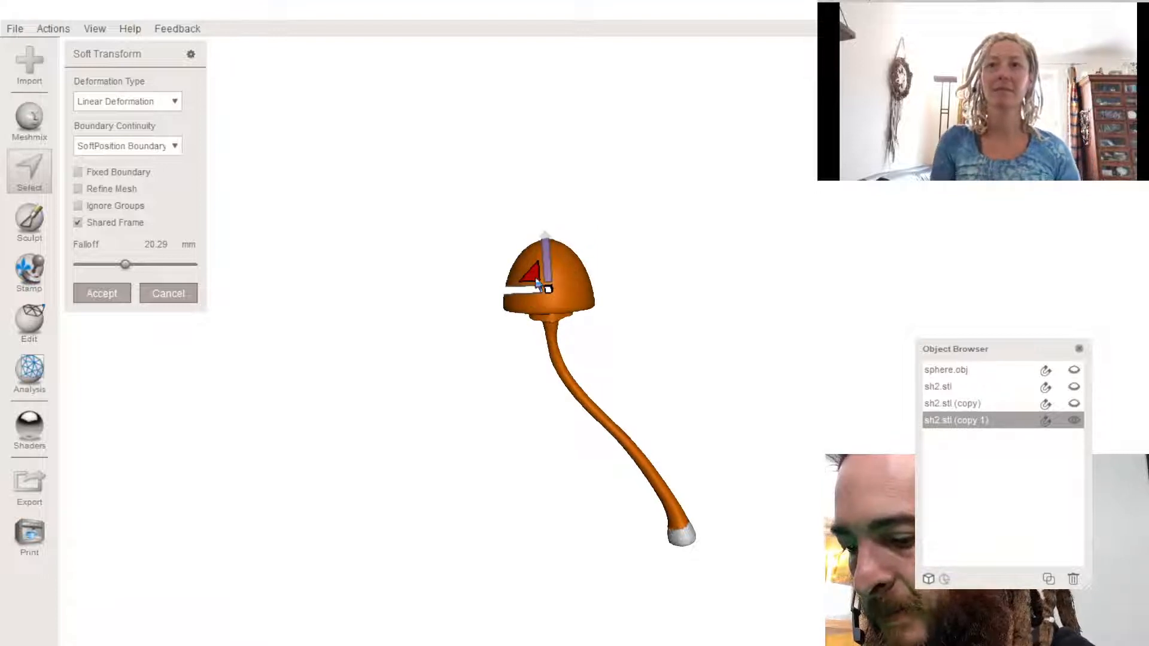
{"action": "left_click", "coordinate": [115, 291]}
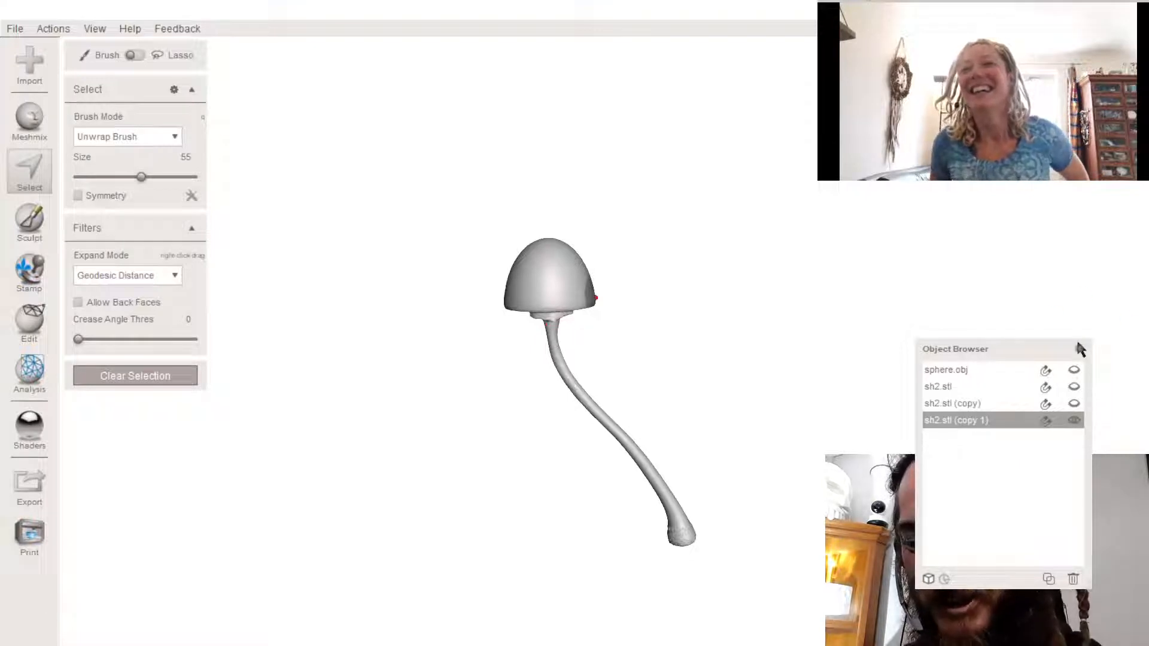
- Leave selection mode, duplicate the bent sh2.stl (copy 1) twice and hide the two new copies
{"action": "left_click", "coordinate": [122, 372]}
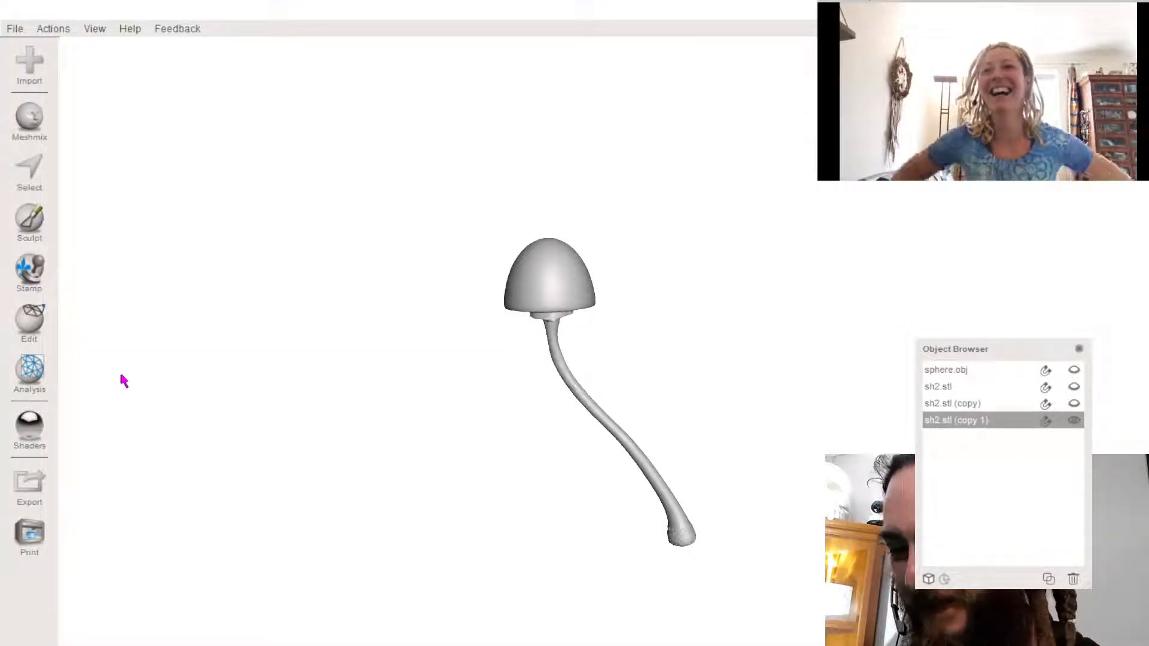
{"action": "double_click", "coordinate": [1049, 579]}
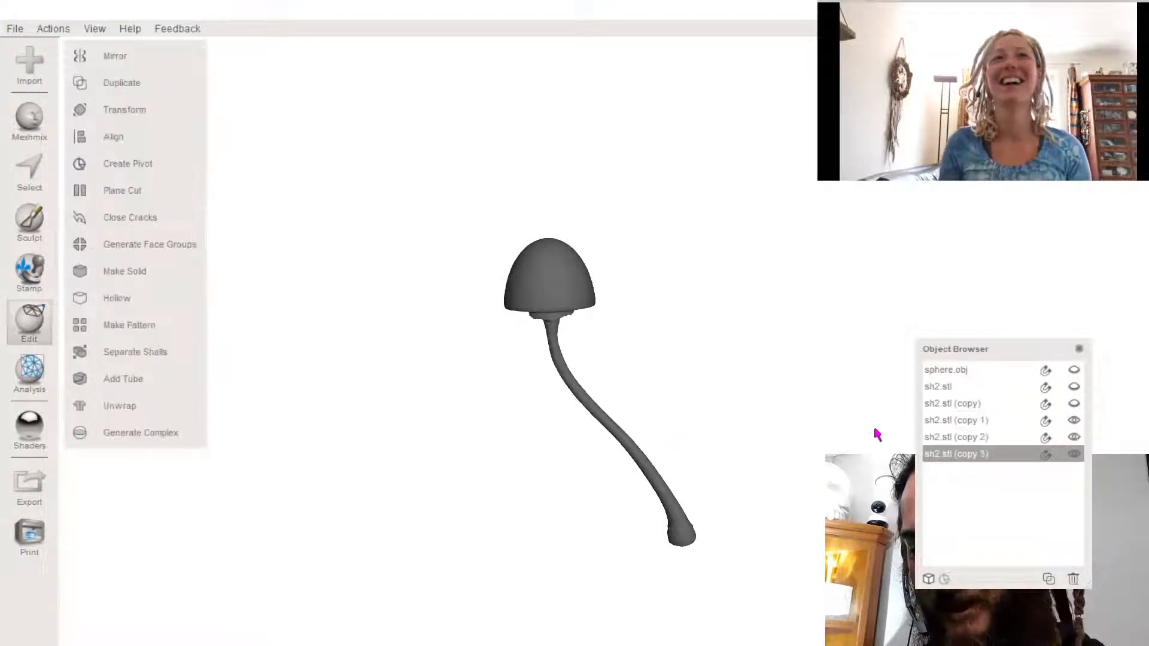
{"action": "left_click", "coordinate": [1073, 454]}
{"action": "left_click", "coordinate": [1024, 437]}
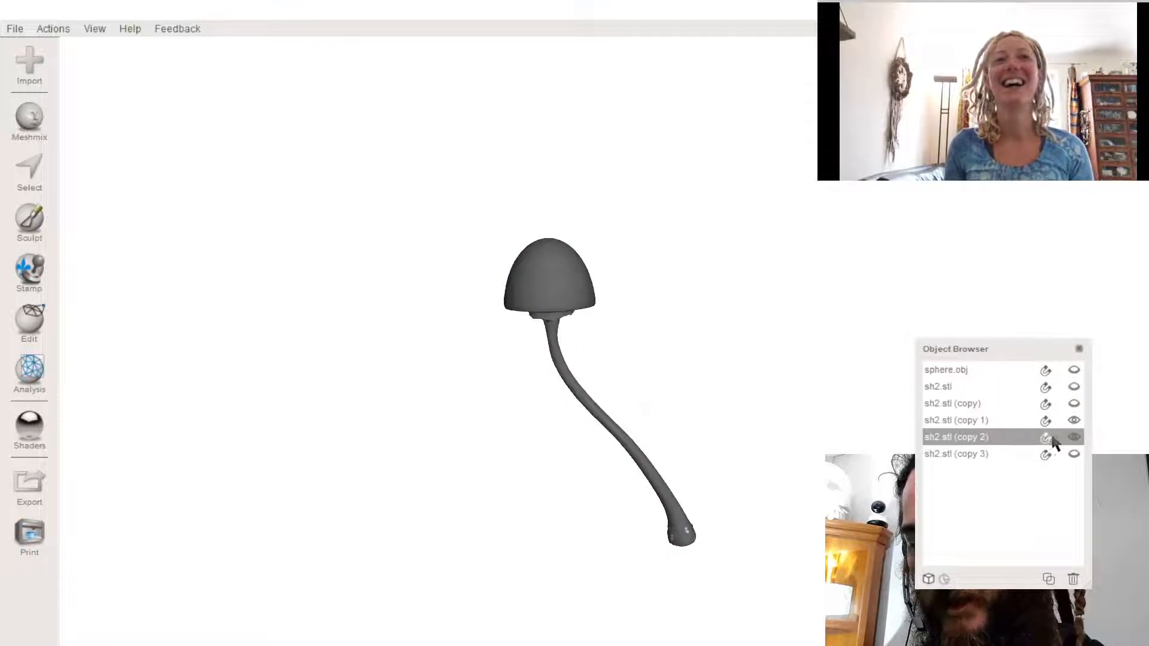
{"action": "left_click", "coordinate": [1073, 438]}
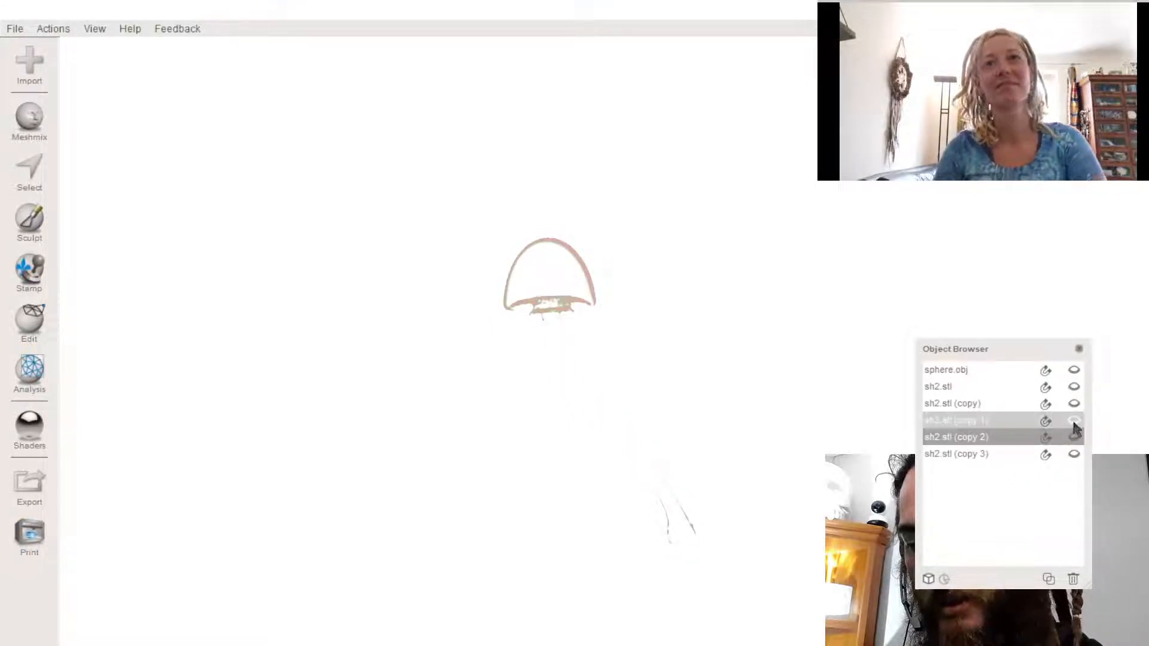
- Show the original sh2.stl together with its earlier copies to compare the mushroom poses
{"action": "left_click", "coordinate": [1073, 426]}
{"action": "left_click", "coordinate": [1072, 406]}
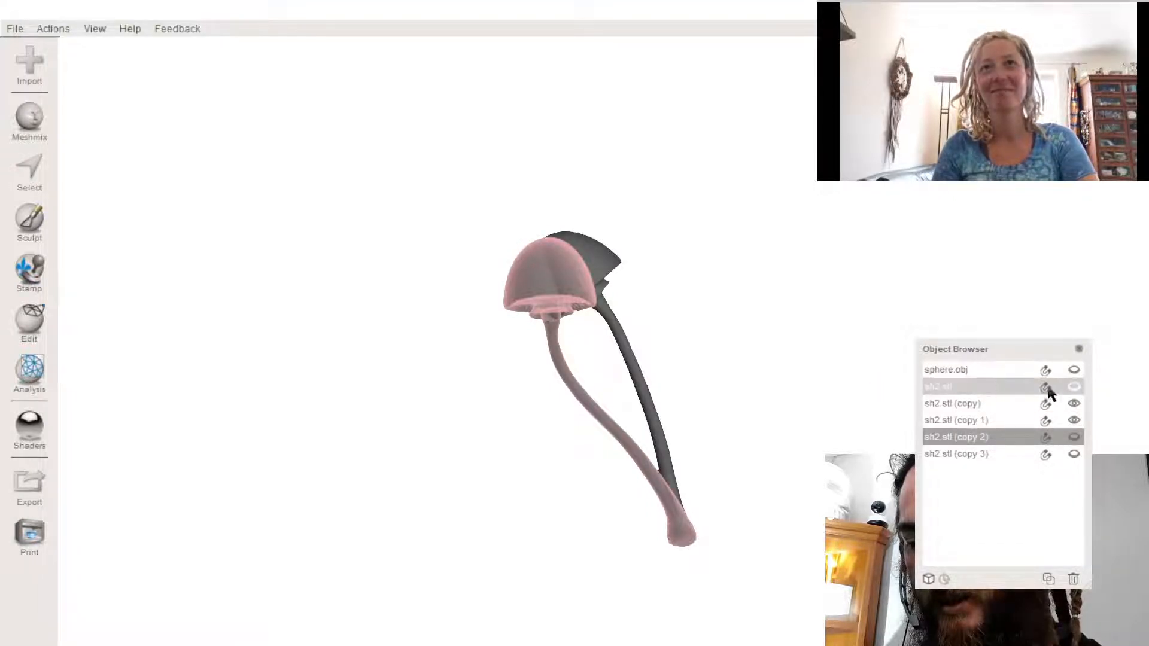
{"action": "left_click", "coordinate": [1073, 387]}
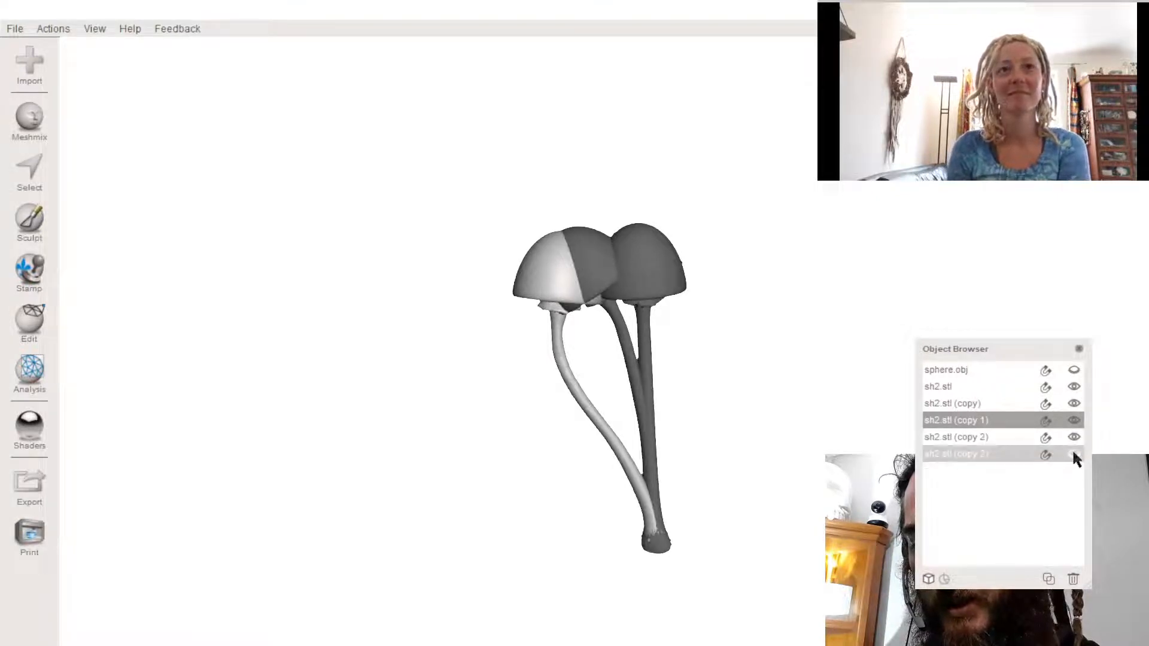
- Delete the surplus sh2.stl (copy 3) and hide every remaining object except sh2.stl (copy 2)
{"action": "left_click", "coordinate": [1004, 456]}
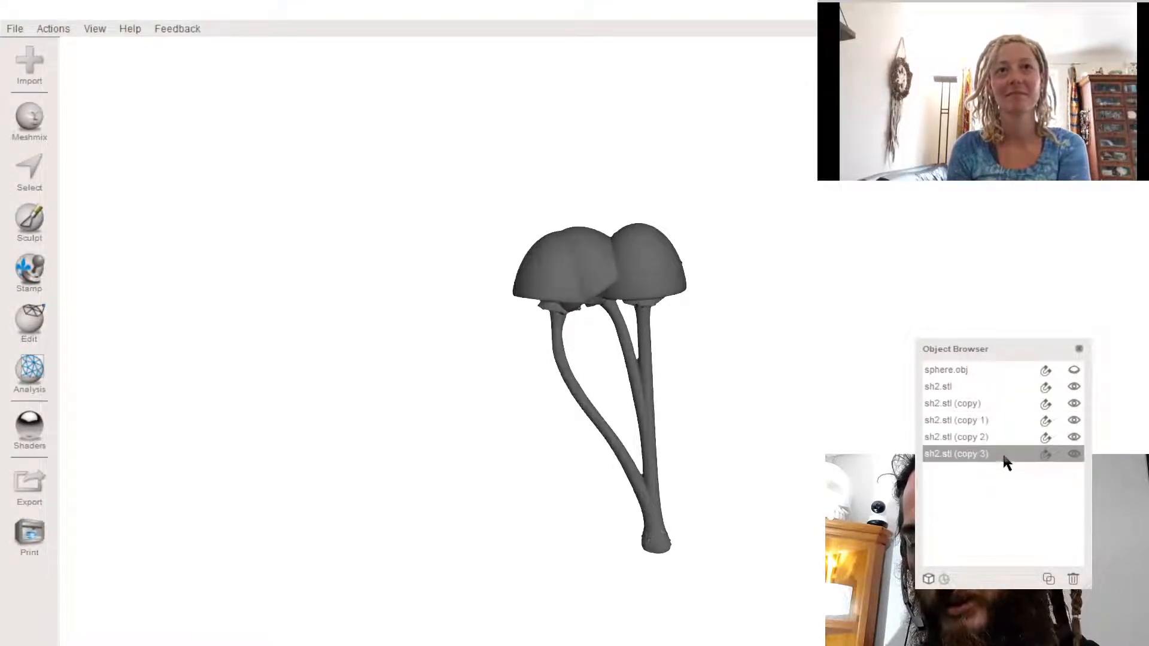
{"action": "key", "text": "Delete"}
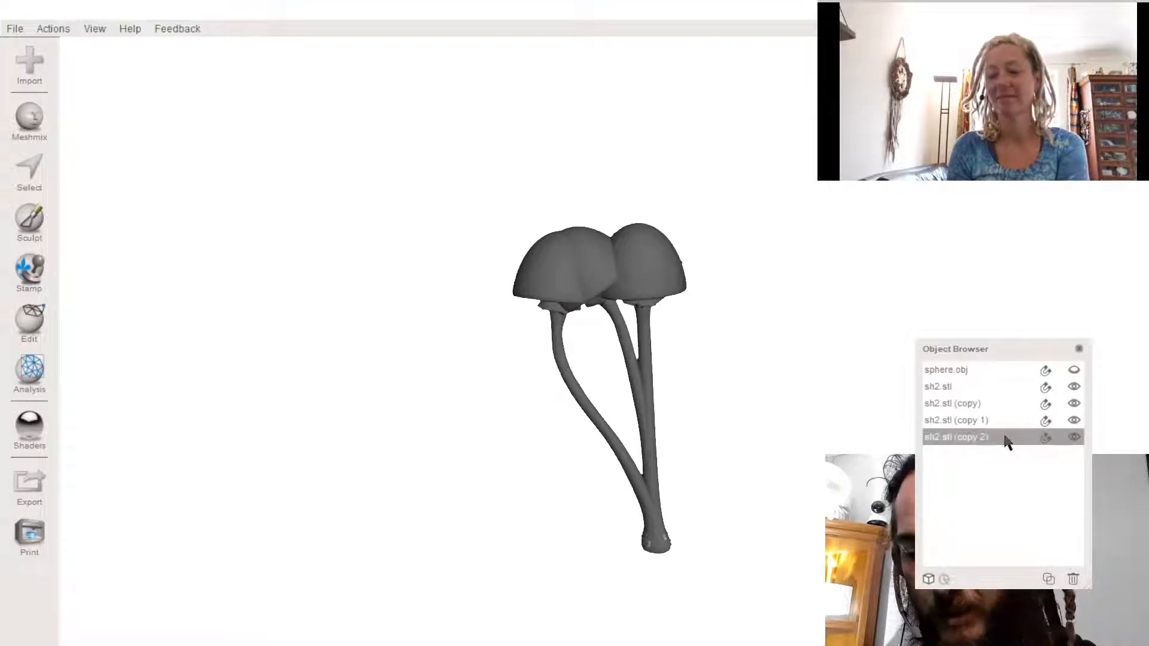
{"action": "left_click", "coordinate": [1073, 420]}
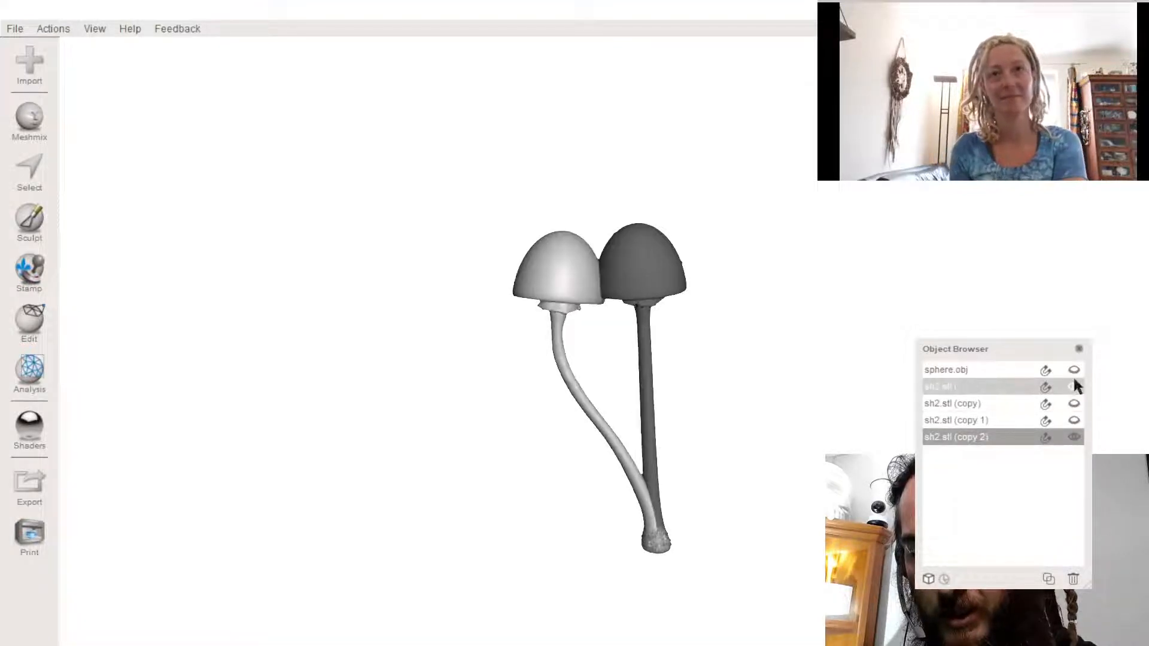
{"action": "left_click", "coordinate": [1073, 386]}
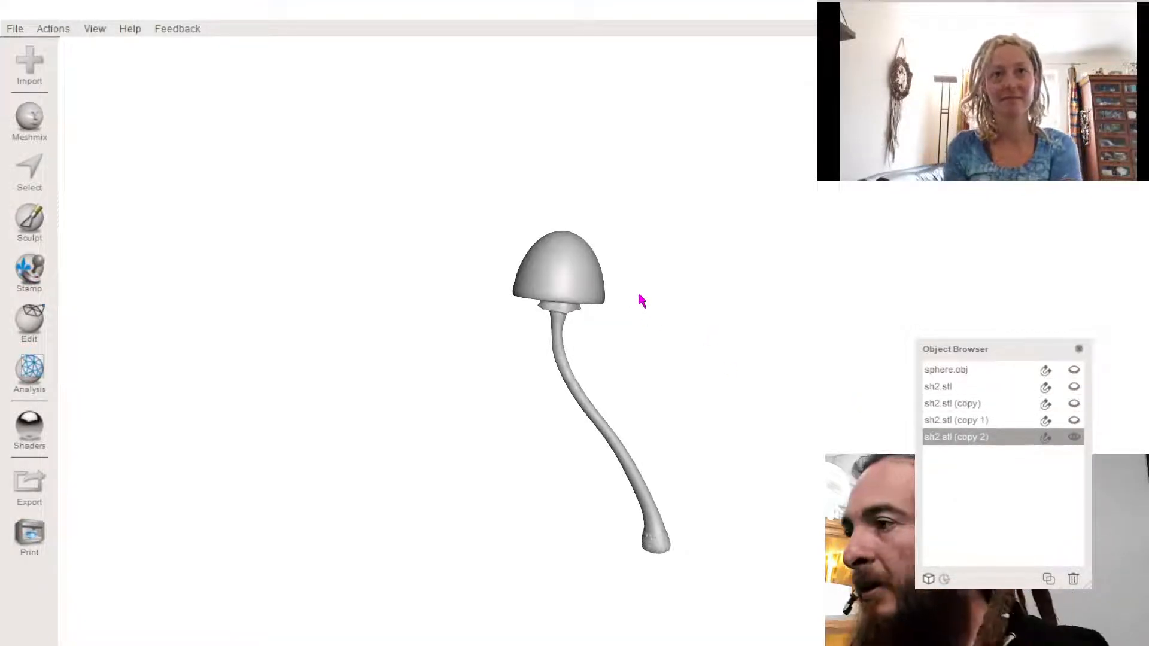
- Select the stem of sh2.stl (copy 2) just below the cap and invert the selection to the cap
{"action": "key", "text": "s"}
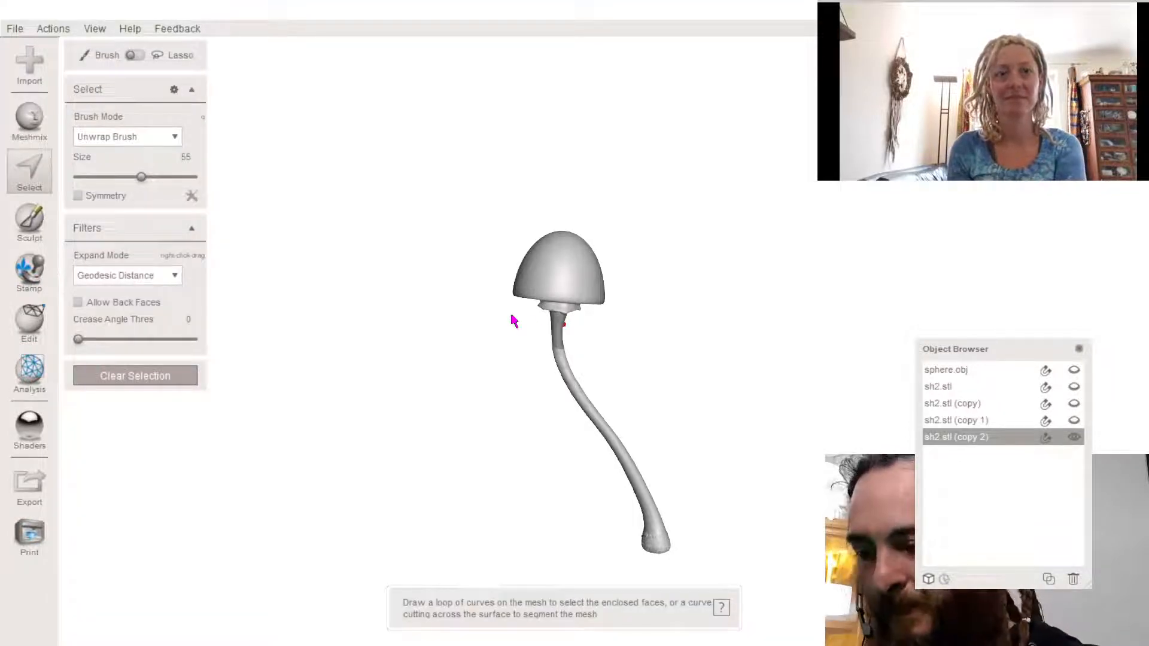
{"action": "left_click_drag", "start_coordinate": [500, 312], "coordinate": [642, 325]}
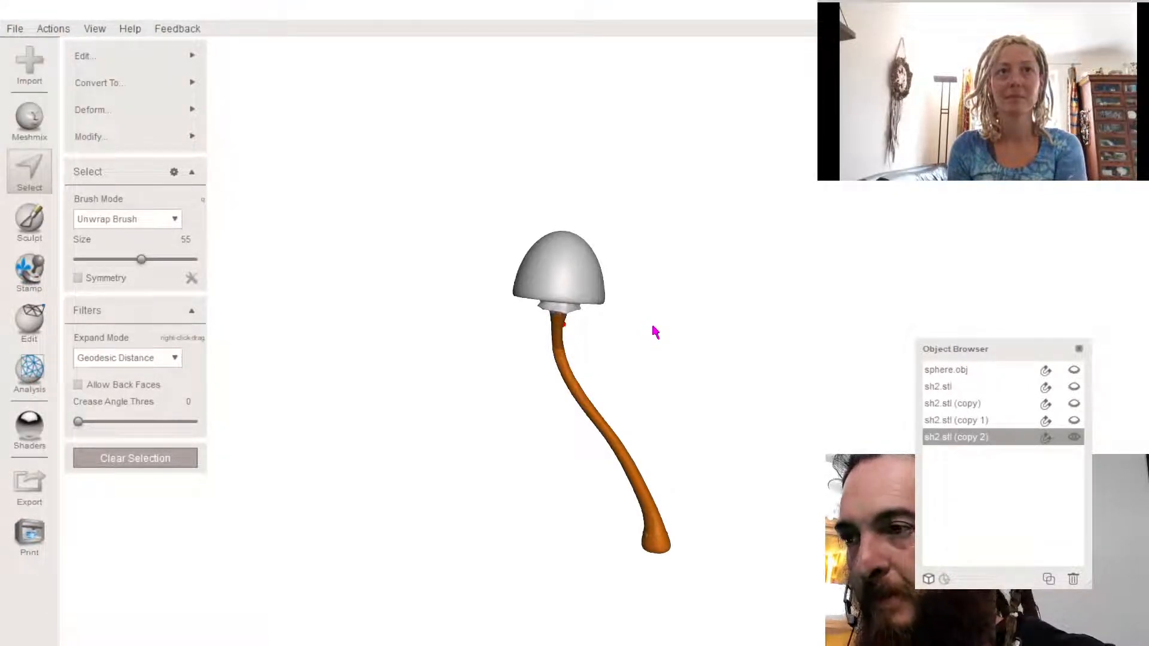
{"action": "key", "text": "i"}
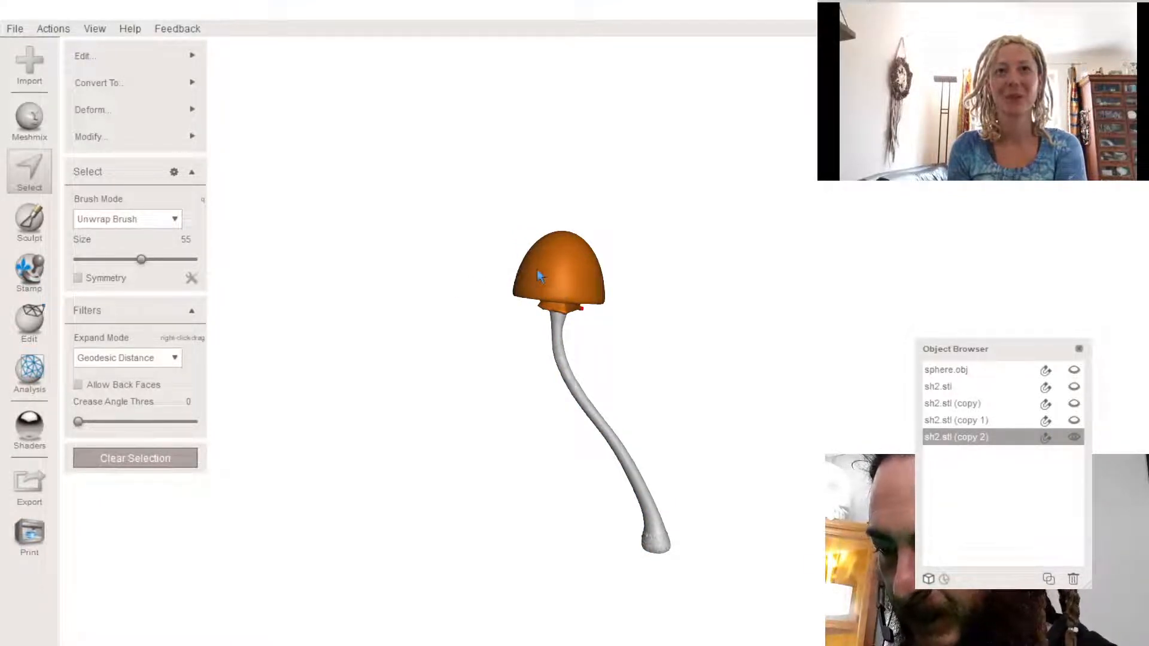
- Soft-transform the cap sideways back over the base with a 15.58 mm falloff, tilt it slightly and accept
{"action": "key", "text": "t"}
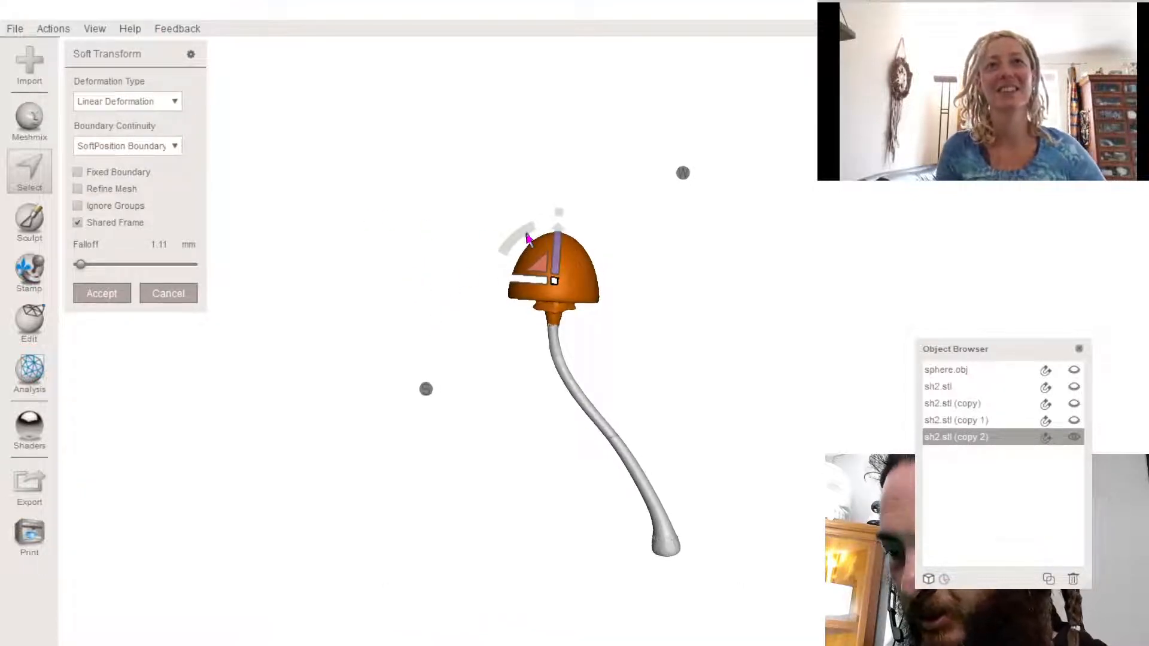
{"action": "left_click_drag", "start_coordinate": [546, 267], "coordinate": [599, 274]}
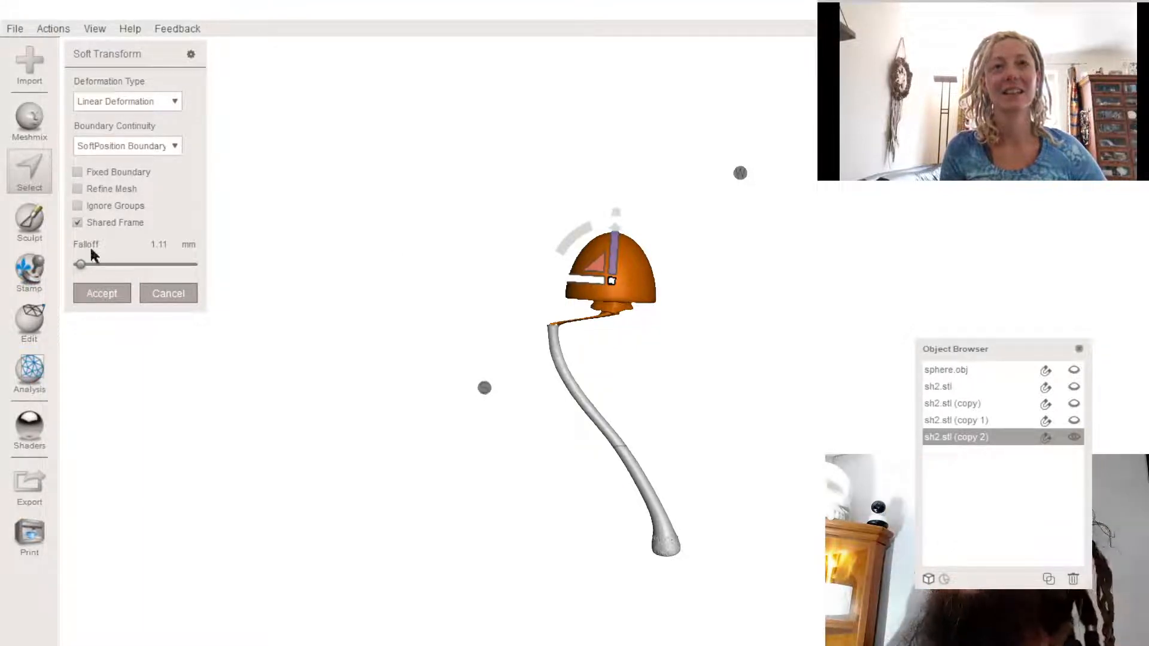
{"action": "left_click_drag", "start_coordinate": [81, 264], "coordinate": [114, 263]}
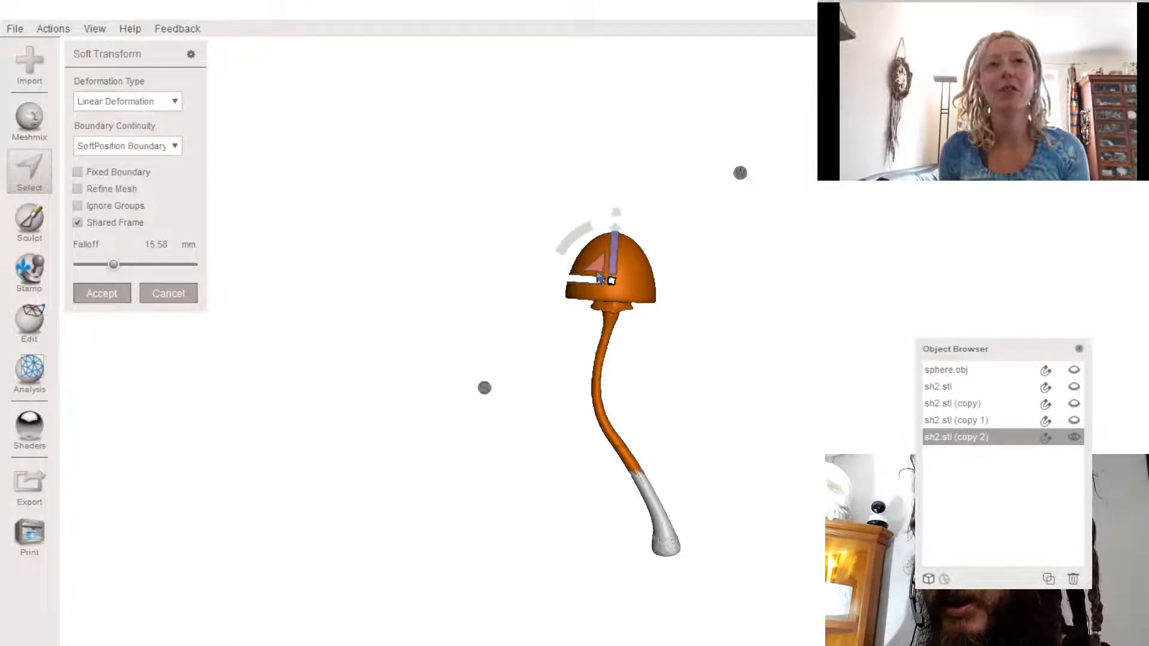
{"action": "mouse_move", "coordinate": [579, 242]}
{"action": "left_mouse_down"}
{"action": "mouse_move", "coordinate": [597, 266]}
{"action": "mouse_move", "coordinate": [579, 238]}
{"action": "left_mouse_up"}
{"action": "right_click_drag", "start_coordinate": [606, 355], "coordinate": [389, 332]}
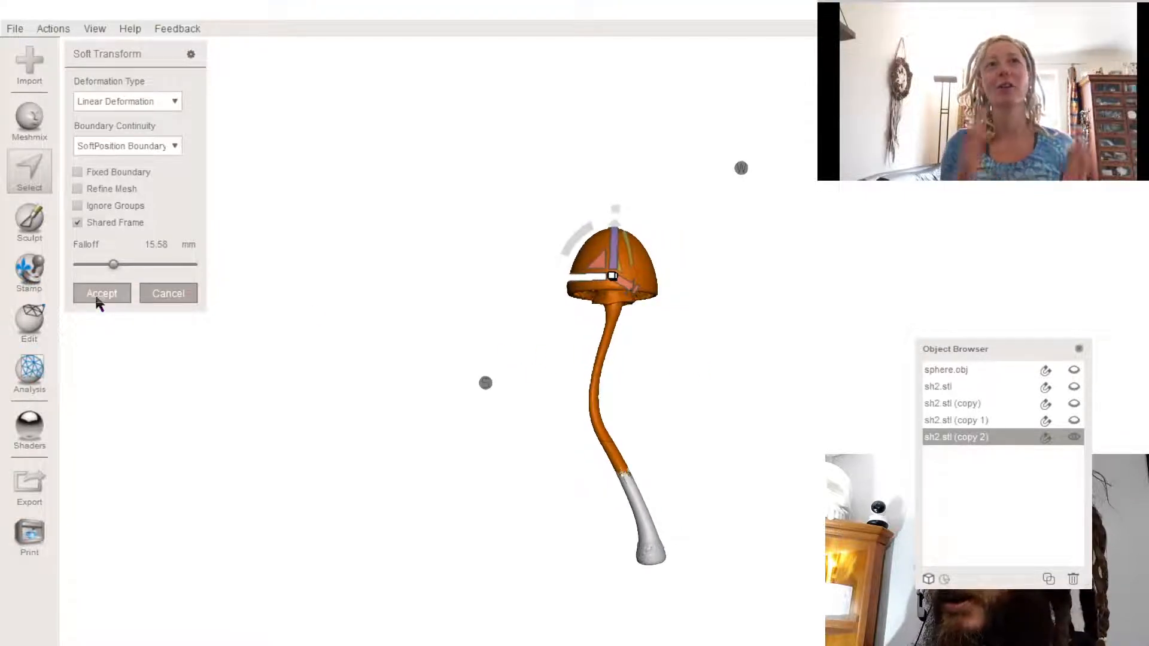
{"action": "left_click", "coordinate": [98, 294]}
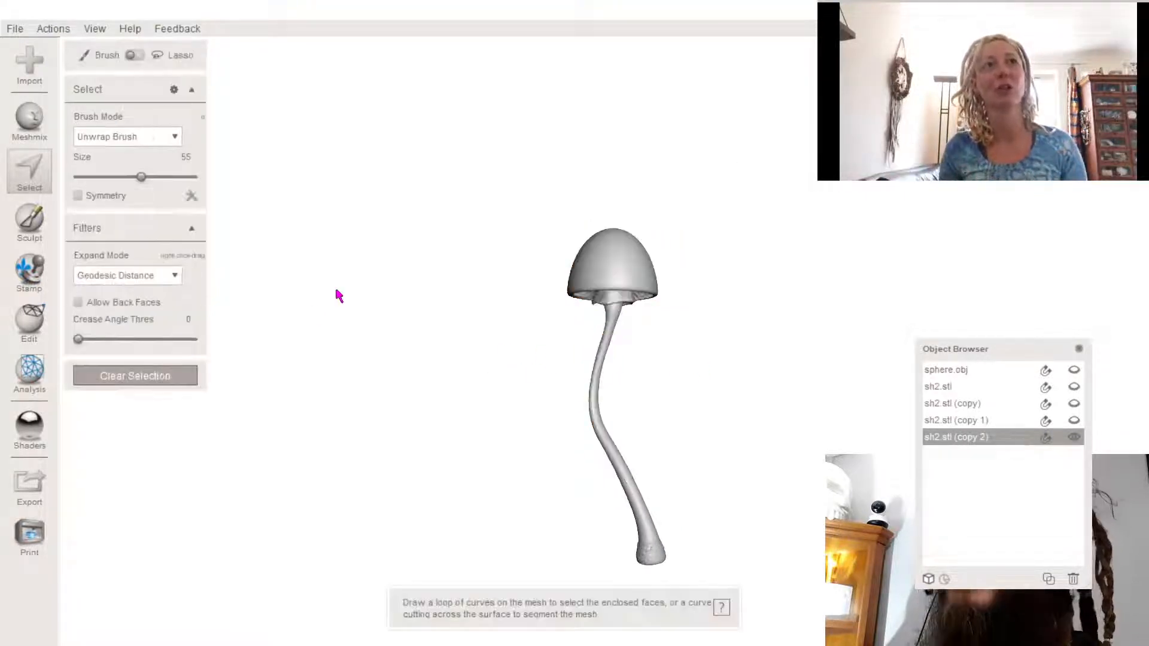
- Show sh2.stl together with its three copies and delete sphere.obj from the scene
{"action": "right_click_drag", "start_coordinate": [532, 395], "coordinate": [667, 385]}
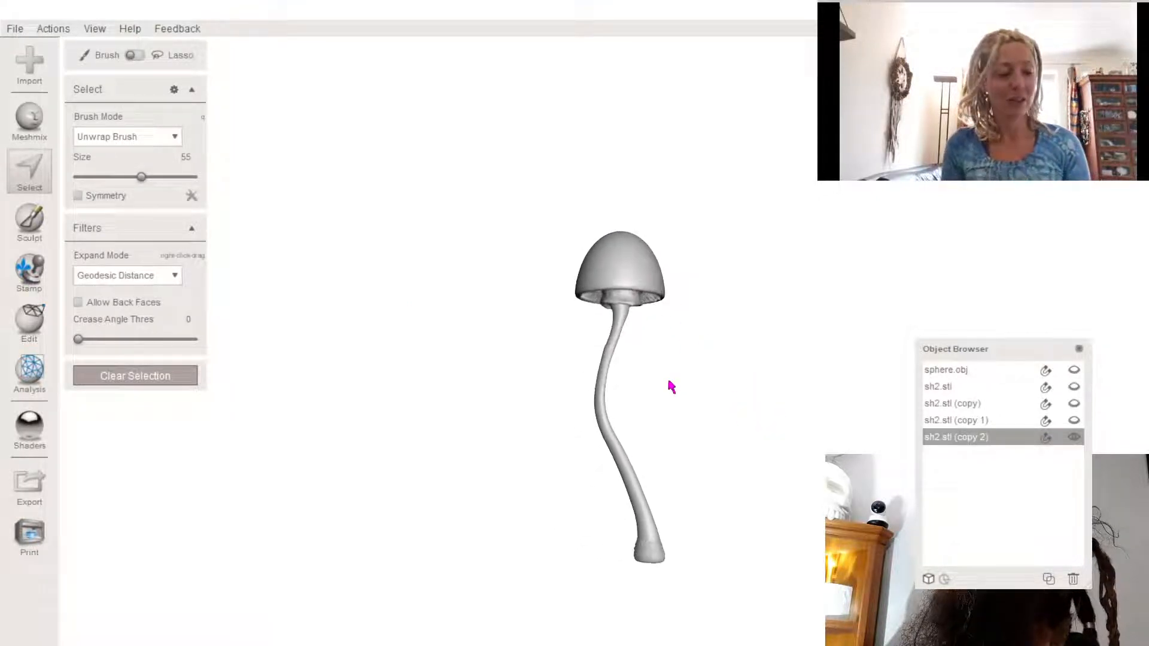
{"action": "left_click", "coordinate": [1075, 436]}
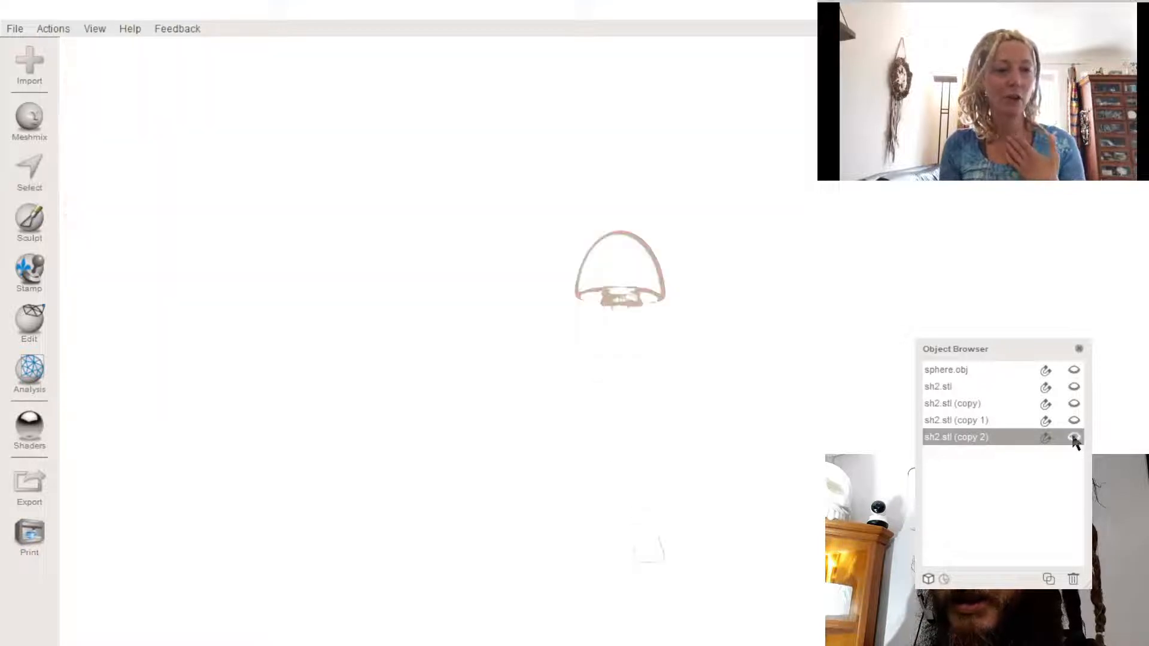
{"action": "left_click", "coordinate": [1073, 435]}
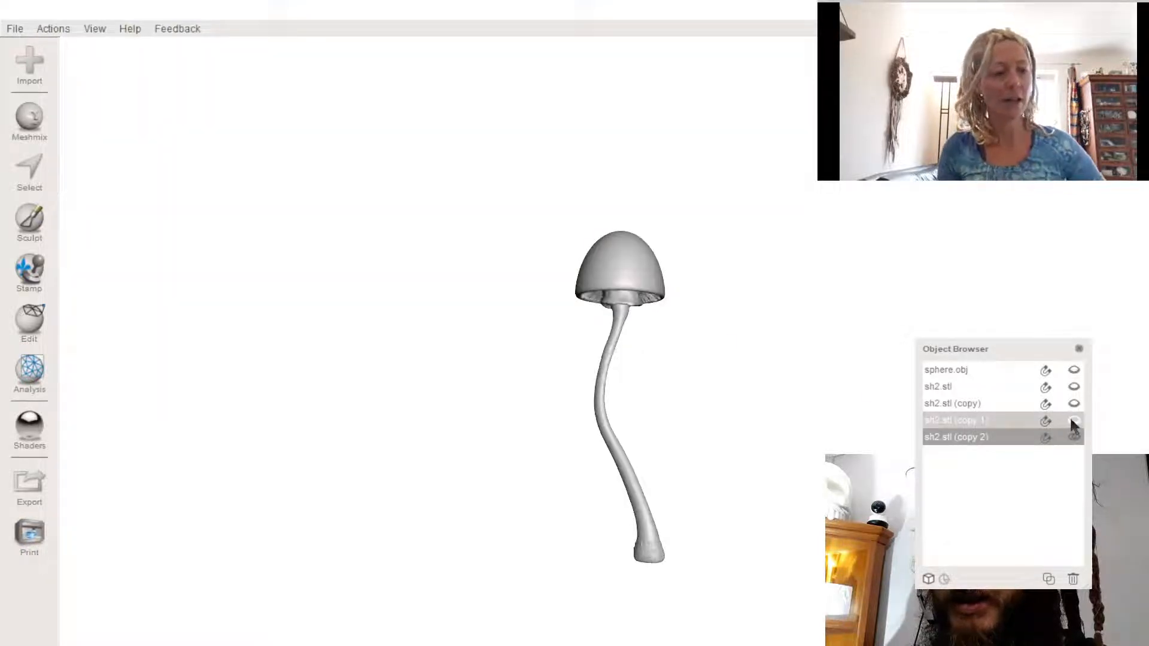
{"action": "left_click", "coordinate": [1073, 420]}
{"action": "left_click", "coordinate": [1073, 403]}
{"action": "left_click", "coordinate": [1073, 386]}
{"action": "left_click", "coordinate": [1035, 371]}
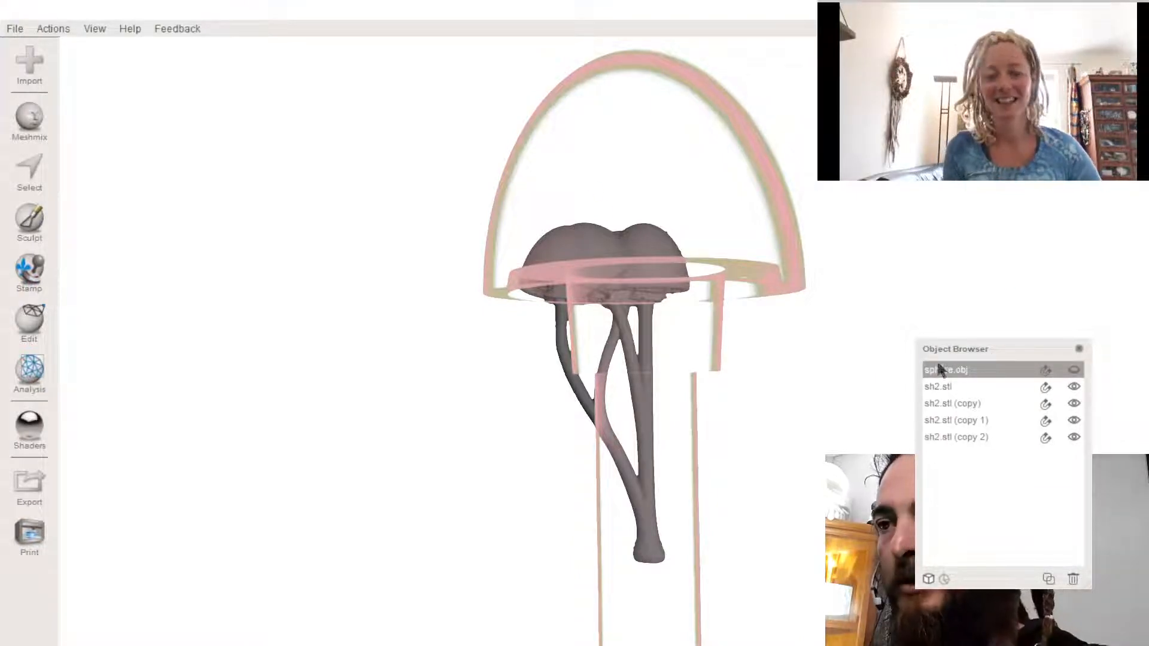
{"action": "key", "text": "Delete"}
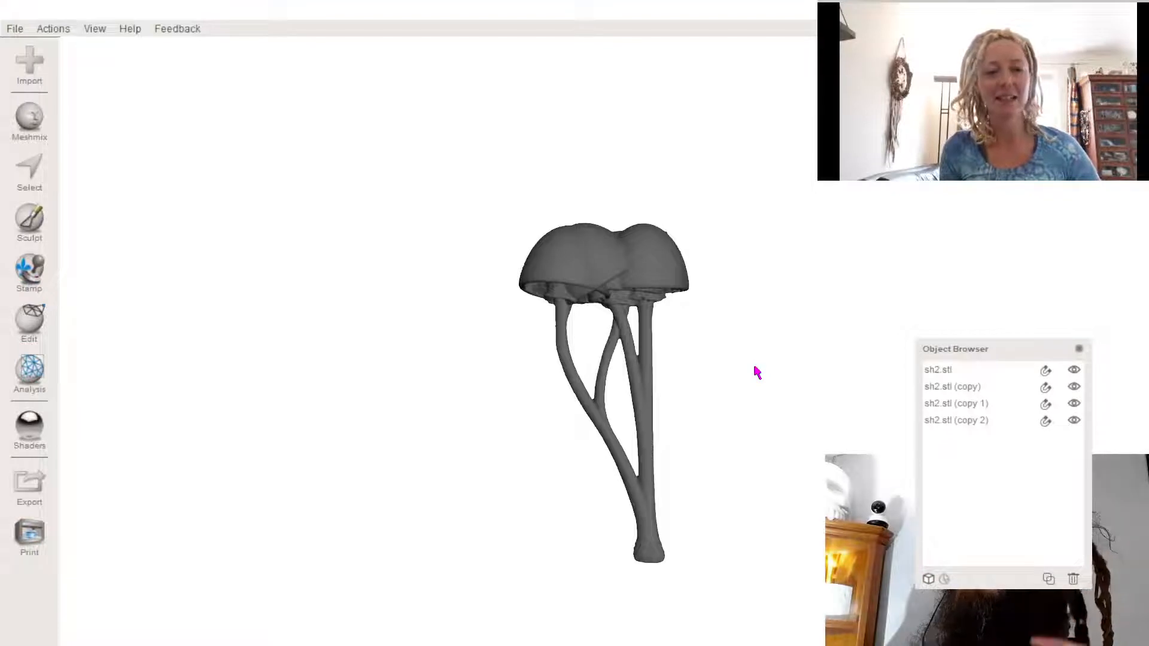
- Compare the overlapping mushroom poses from several angles, making sh2.stl (copy) and sh2.stl (copy 1) active in turn
{"action": "right_click_drag", "start_coordinate": [583, 341], "coordinate": [538, 336]}
{"action": "scroll", "coordinate": [630, 277], "scroll_direction": "up", "scroll_amount": 2}
{"action": "scroll", "coordinate": [629, 276], "scroll_direction": "down", "scroll_amount": 1}
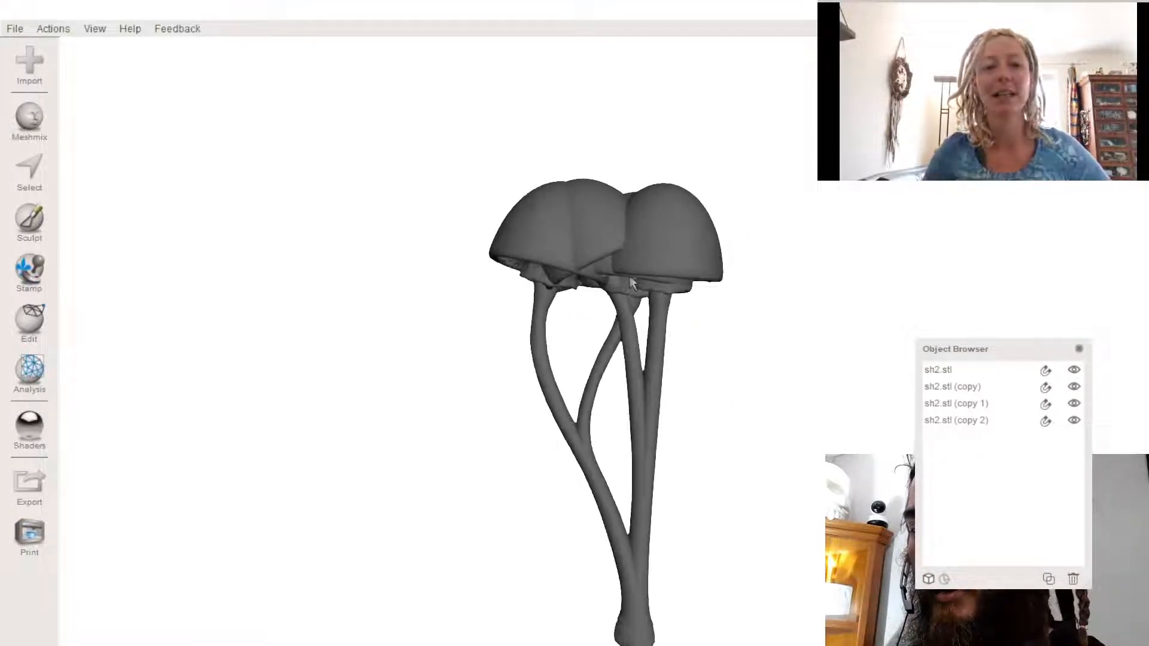
{"action": "middle_click_drag", "start_coordinate": [629, 275], "coordinate": [604, 245]}
{"action": "right_click_drag", "start_coordinate": [600, 278], "coordinate": [658, 308]}
{"action": "left_click", "coordinate": [589, 200]}
{"action": "right_click_drag", "start_coordinate": [589, 200], "coordinate": [534, 208]}
{"action": "left_click", "coordinate": [533, 185]}
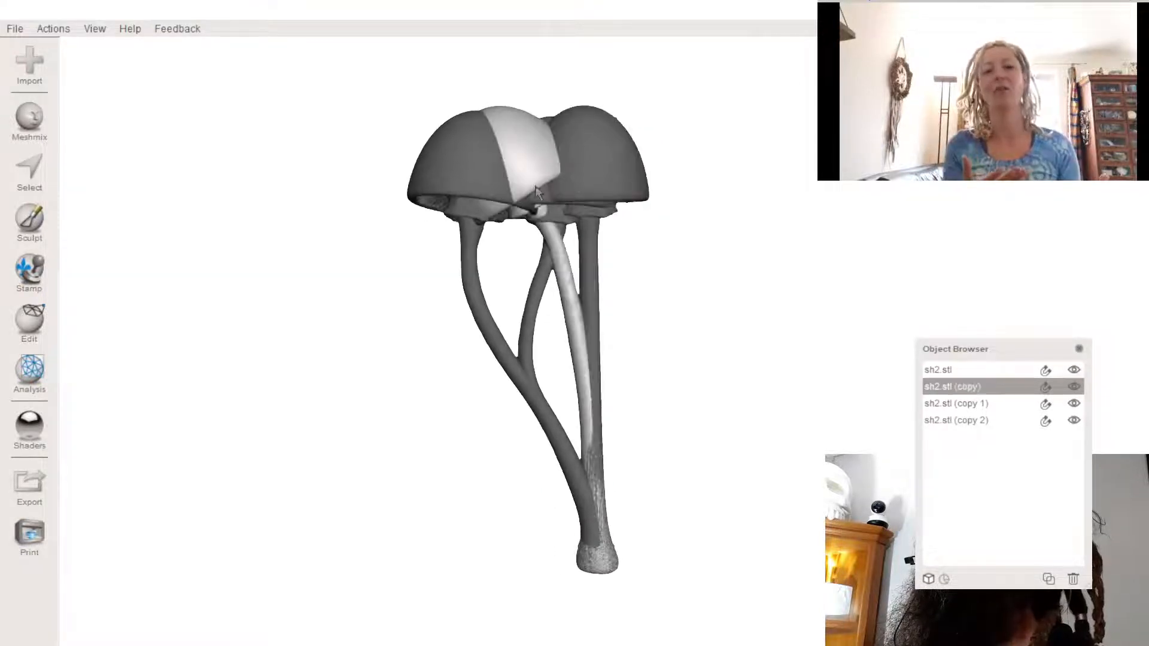
{"action": "left_click", "coordinate": [536, 199]}
{"action": "left_click", "coordinate": [490, 170]}
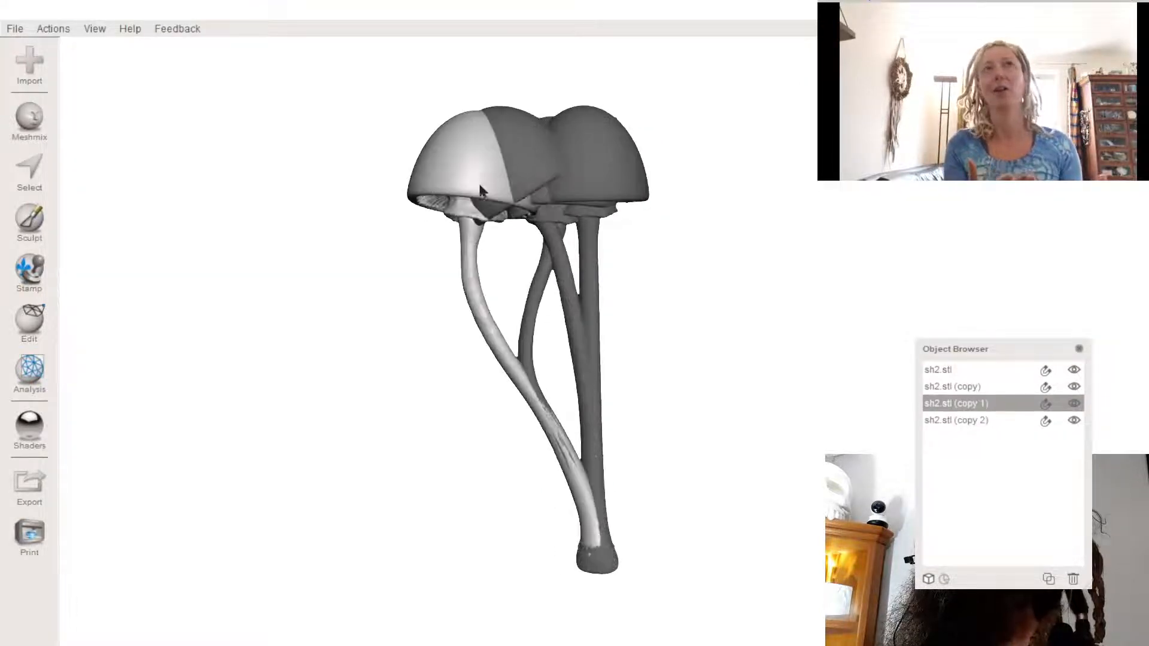
- Hide the three bent copies and make the original straight sh2.stl the active object
{"action": "left_click", "coordinate": [1074, 419]}
{"action": "left_click", "coordinate": [1073, 403]}
{"action": "left_click", "coordinate": [1074, 387]}
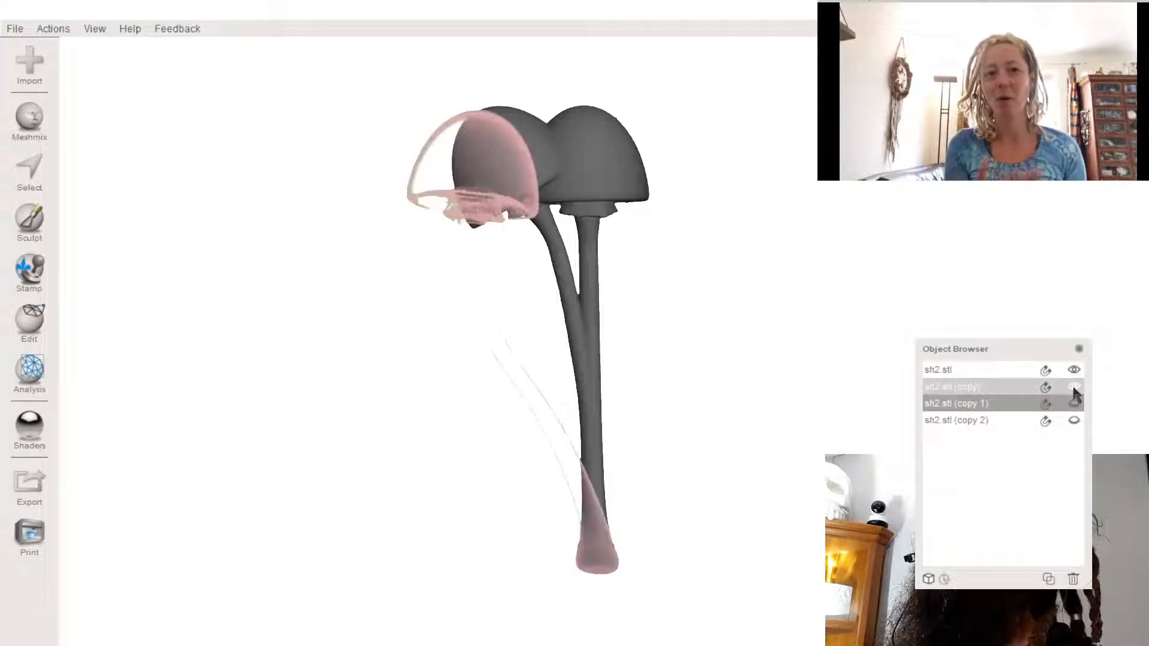
{"action": "left_click", "coordinate": [564, 181]}
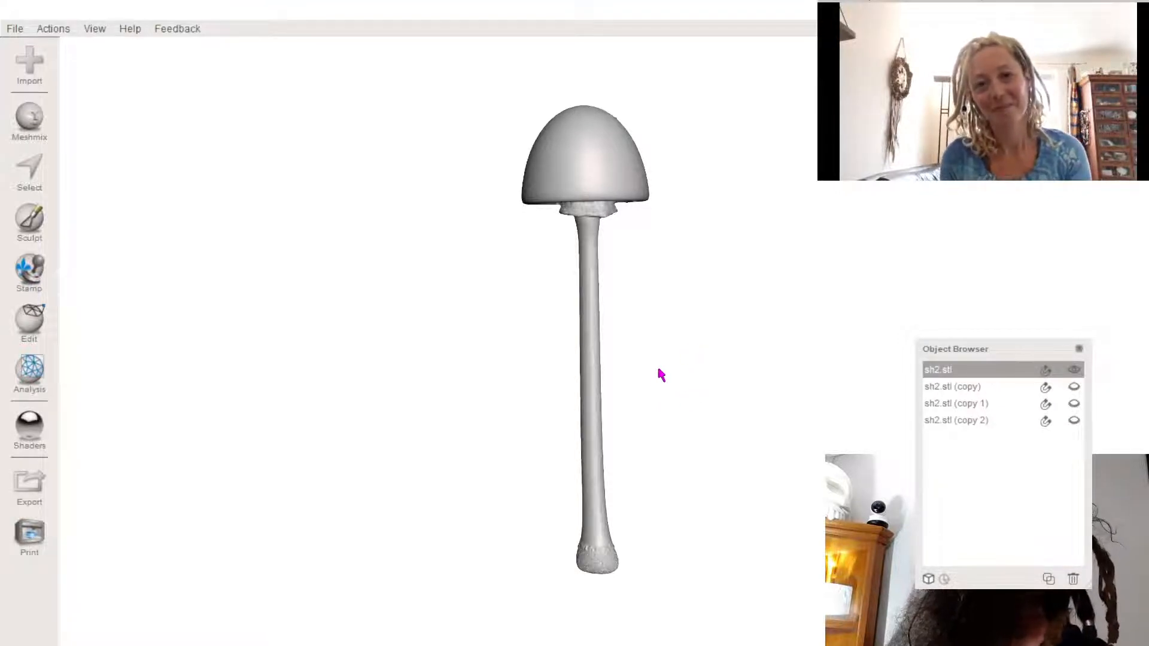
- Duplicate the original sh2.stl and keep only the new copy visible
{"action": "right_click_drag", "start_coordinate": [529, 420], "coordinate": [721, 392]}
{"action": "scroll", "coordinate": [639, 200], "scroll_direction": "up", "scroll_amount": 3}
{"action": "scroll", "coordinate": [639, 195], "scroll_direction": "down", "scroll_amount": 3}
{"action": "middle_click_drag", "start_coordinate": [639, 195], "coordinate": [624, 433]}
{"action": "right_click_drag", "start_coordinate": [640, 291], "coordinate": [605, 282]}
{"action": "scroll", "coordinate": [604, 282], "scroll_direction": "down", "scroll_amount": 4}
{"action": "middle_click_drag", "start_coordinate": [635, 526], "coordinate": [651, 289]}
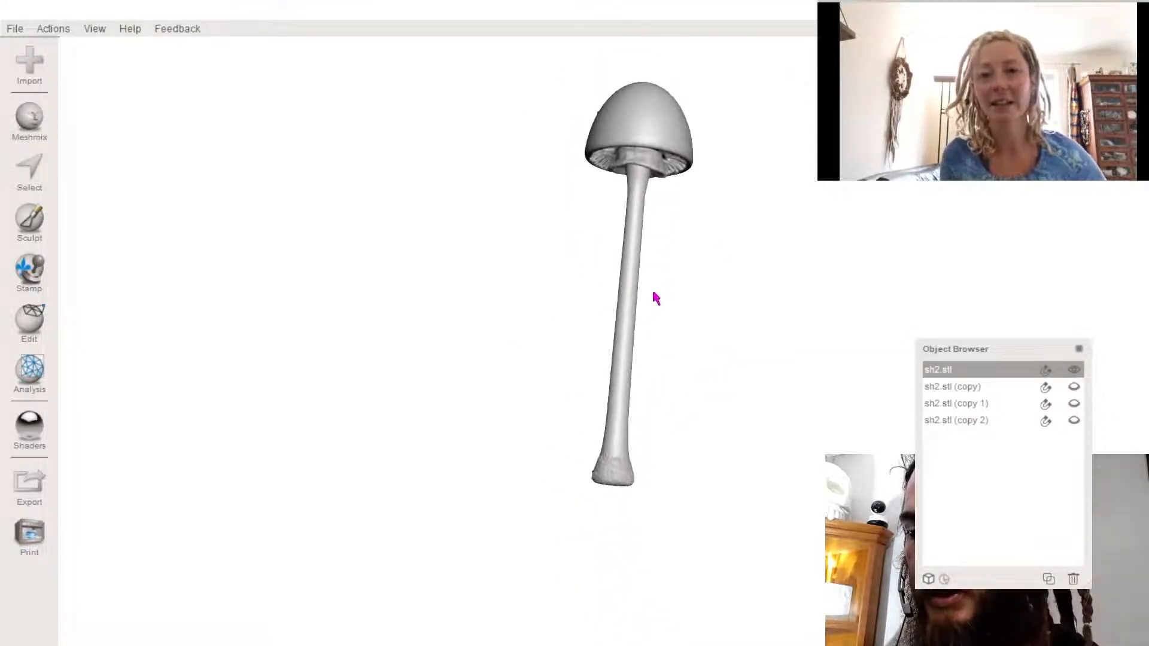
{"action": "key", "text": "s"}
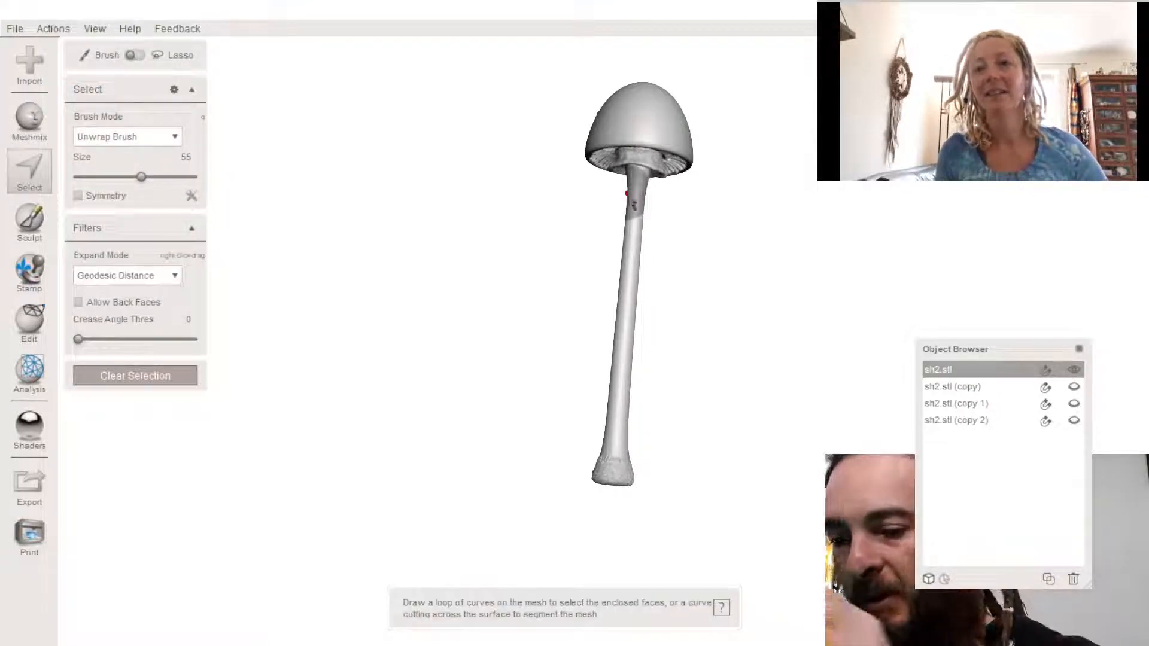
{"action": "left_click", "coordinate": [141, 378]}
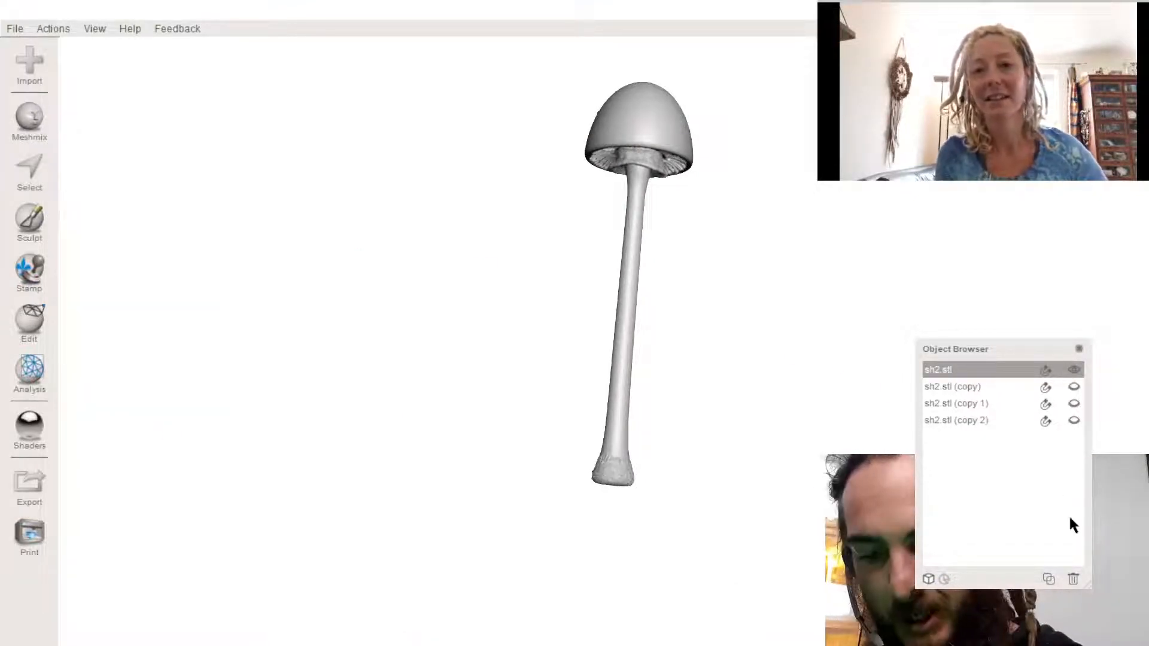
{"action": "left_click", "coordinate": [1048, 578]}
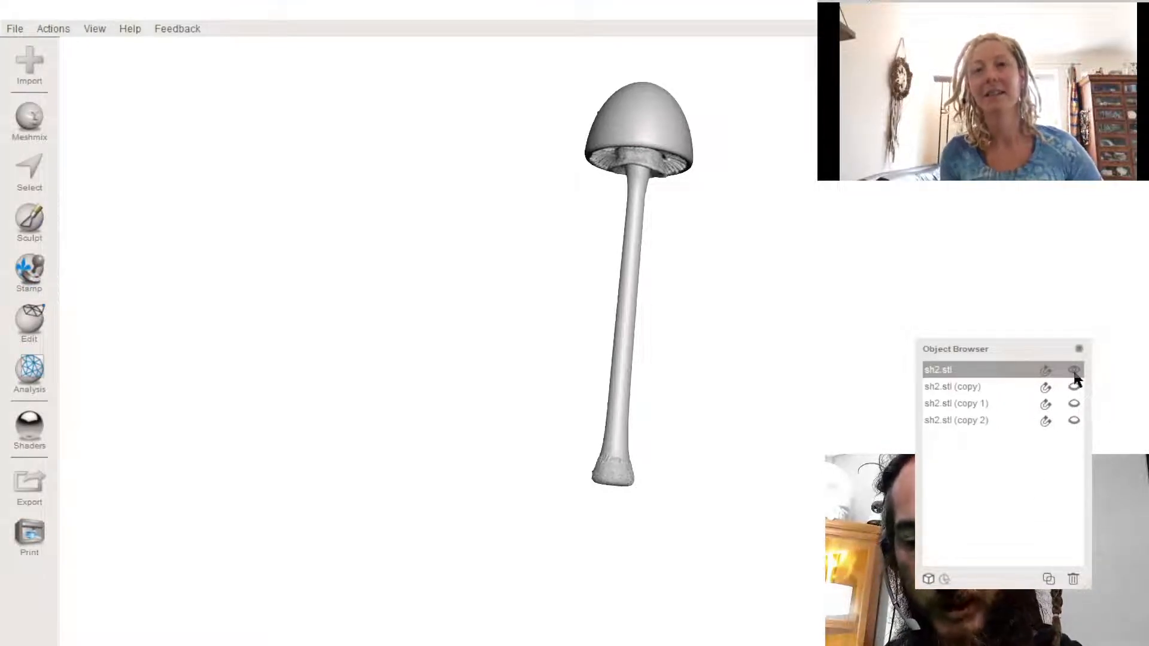
{"action": "key", "text": "ctrl+d"}
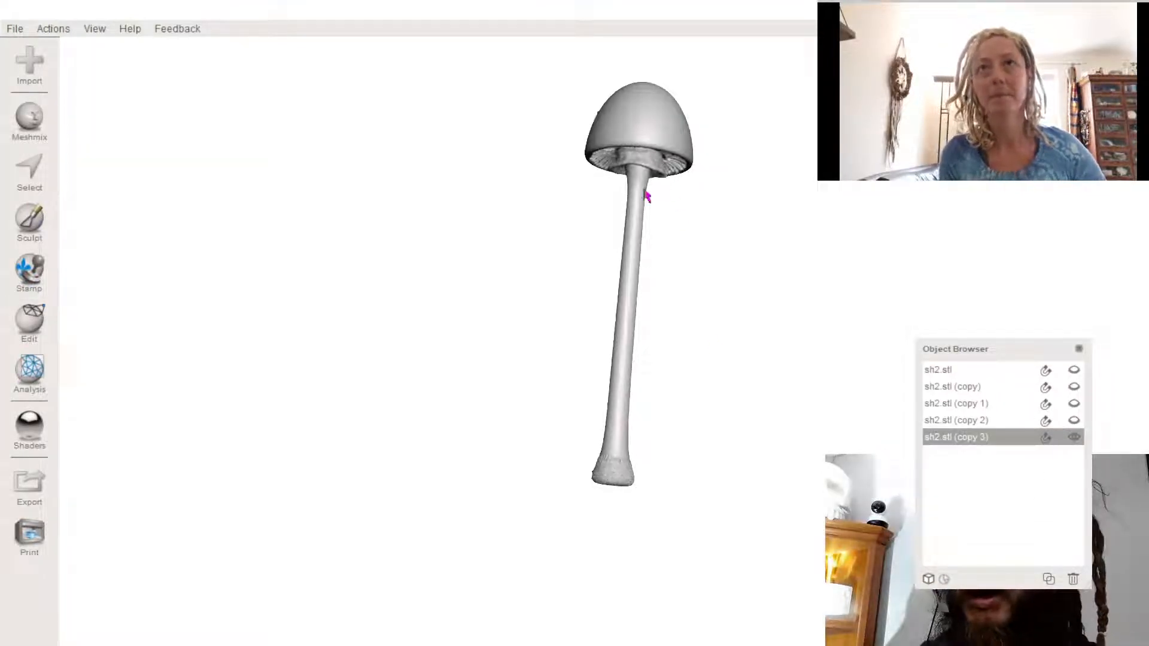
- Select the stem of sh2.stl (copy 3) just below the cap
{"action": "right_click_drag", "start_coordinate": [587, 270], "coordinate": [528, 369]}
{"action": "key", "text": "s"}
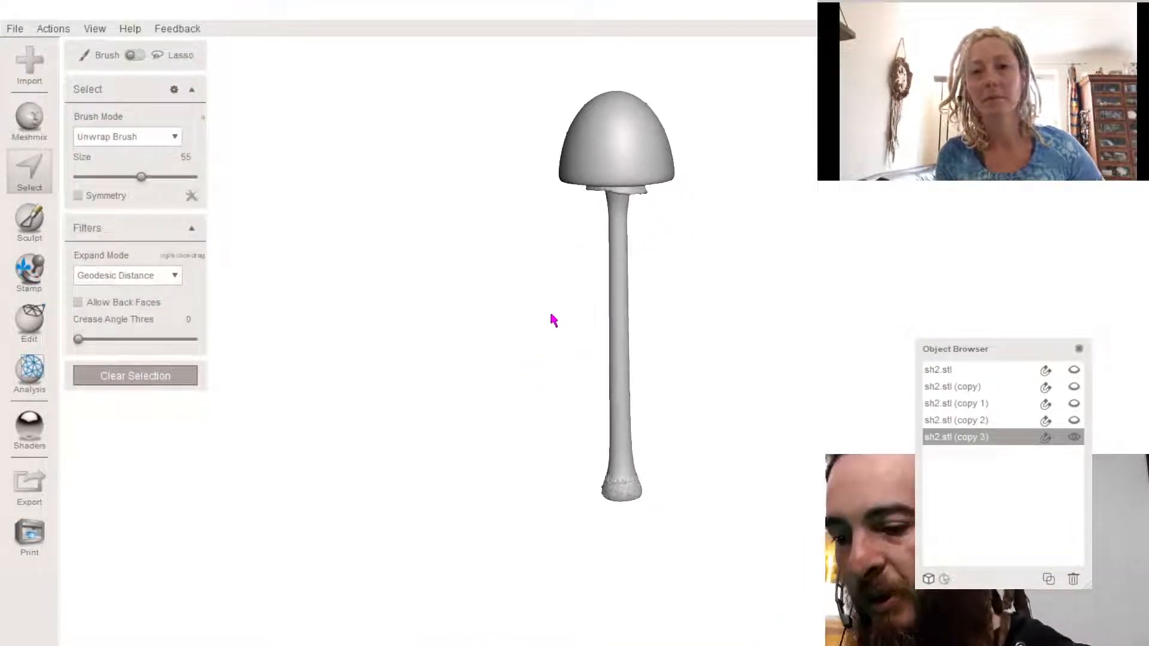
{"action": "right_click_drag", "start_coordinate": [549, 321], "coordinate": [524, 253]}
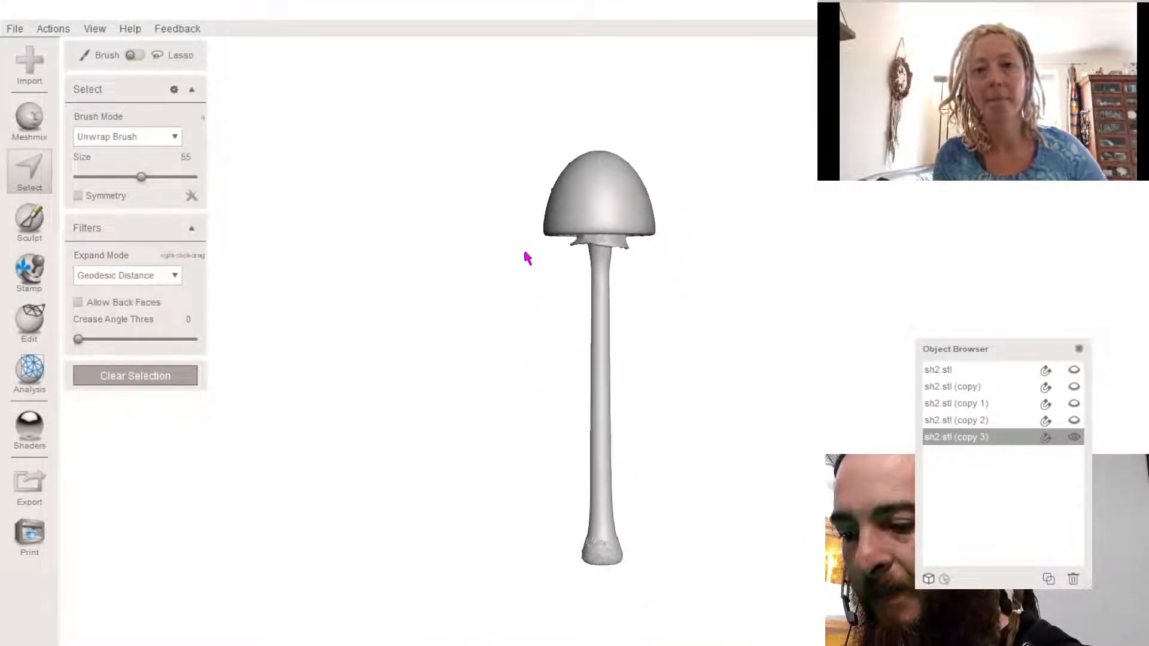
{"action": "left_click_drag", "start_coordinate": [517, 256], "coordinate": [723, 259]}
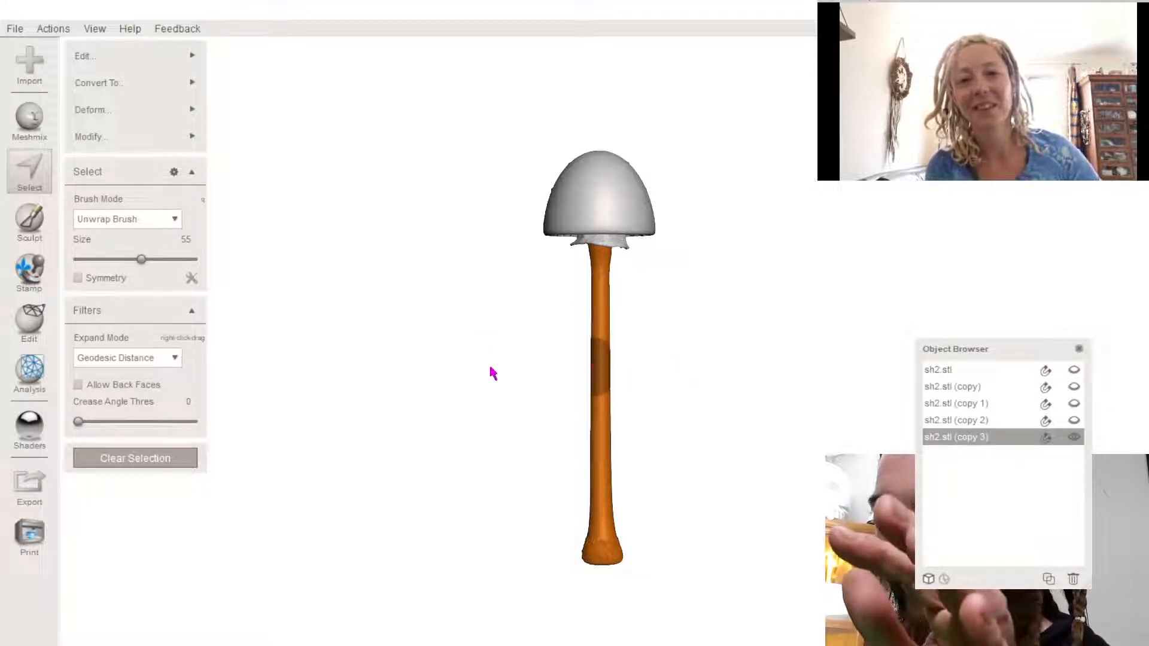
- Close the Object Browser and invert the selection from the stem to the cap
{"action": "right_click_drag", "start_coordinate": [486, 326], "coordinate": [479, 455]}
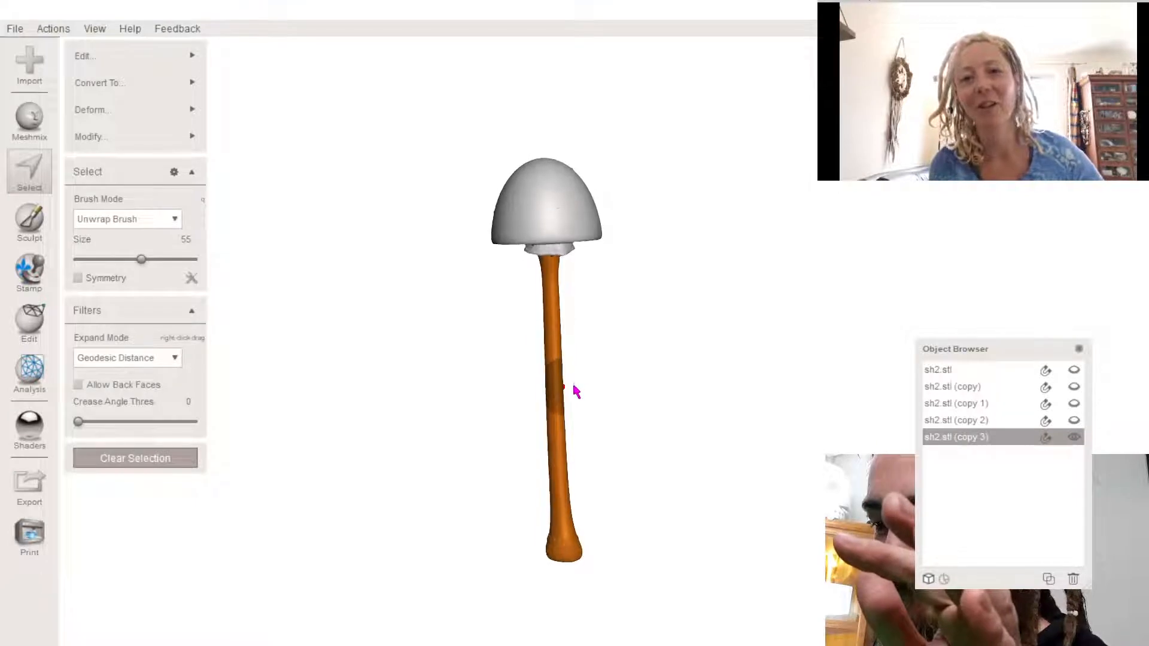
{"action": "right_click_drag", "start_coordinate": [576, 391], "coordinate": [602, 236]}
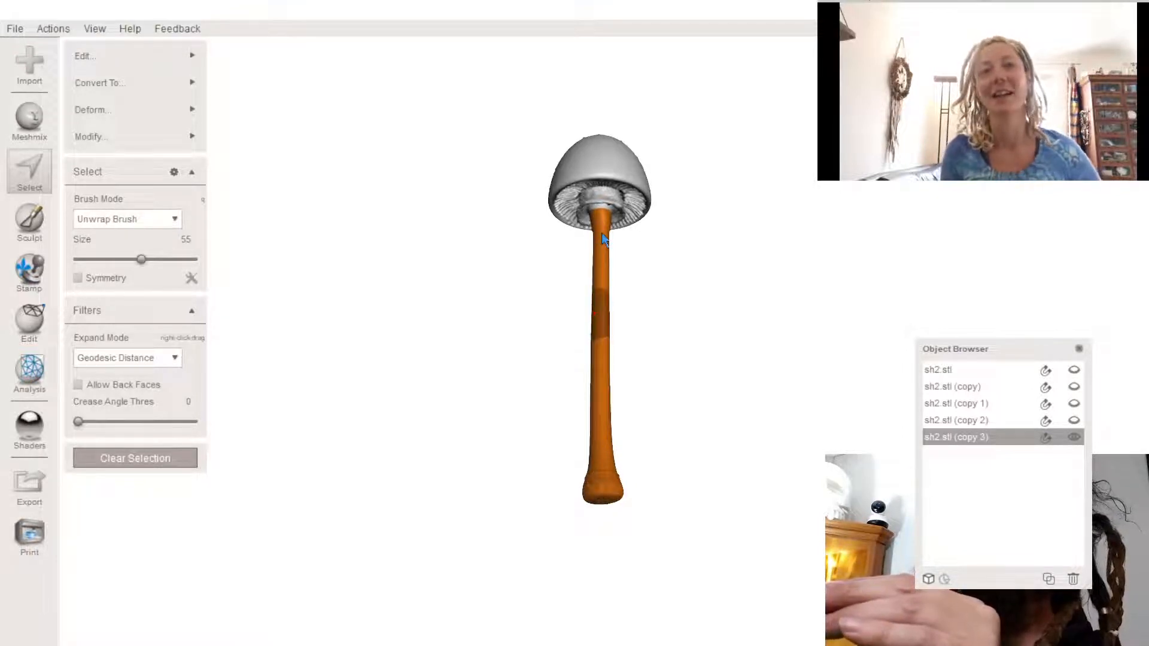
{"action": "right_click_drag", "start_coordinate": [605, 238], "coordinate": [622, 289]}
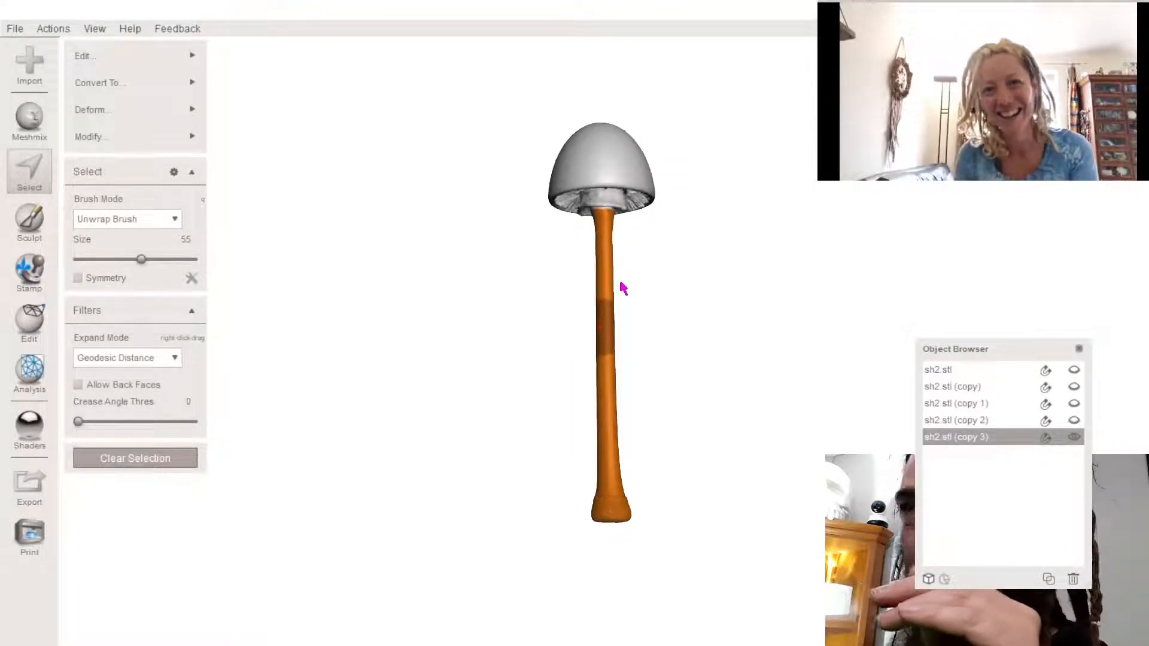
{"action": "left_click", "coordinate": [1078, 348]}
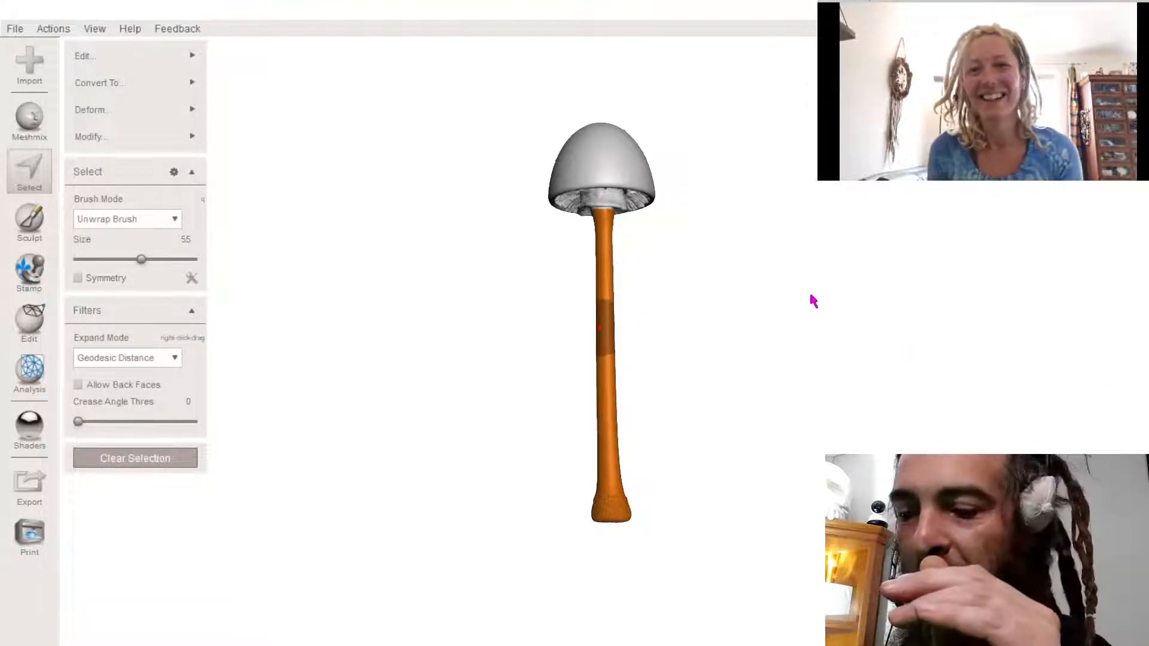
{"action": "mouse_move", "coordinate": [576, 287]}
{"action": "right_mouse_down"}
{"action": "mouse_move", "coordinate": [552, 234]}
{"action": "mouse_move", "coordinate": [567, 305]}
{"action": "right_mouse_up"}
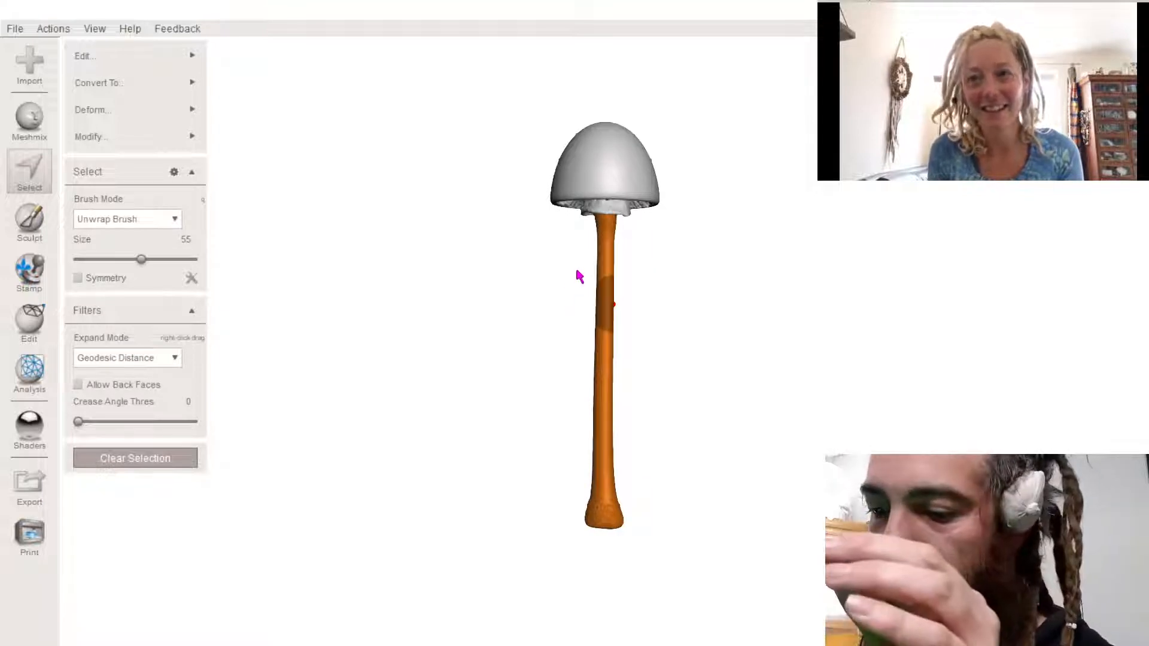
{"action": "key", "text": "i"}
{"action": "right_click_drag", "start_coordinate": [516, 284], "coordinate": [526, 319]}
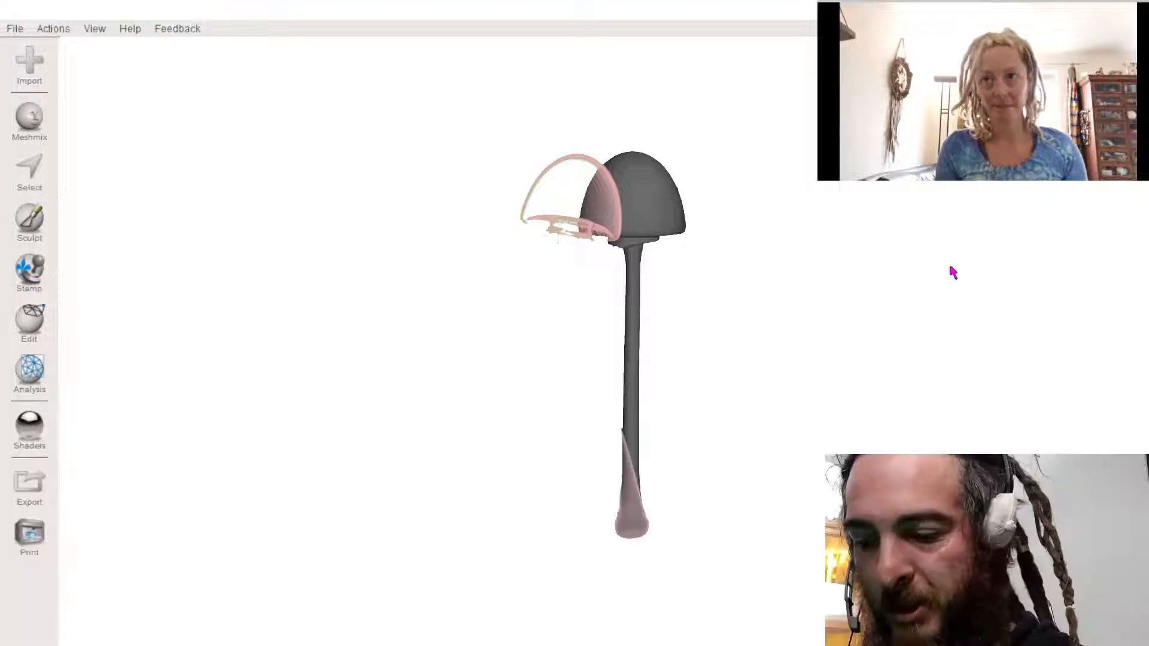
- Delete the hidden bent mushroom and open the Object Browser
{"action": "key", "text": "Delete"}
{"action": "right_click_drag", "start_coordinate": [624, 214], "coordinate": [538, 183]}
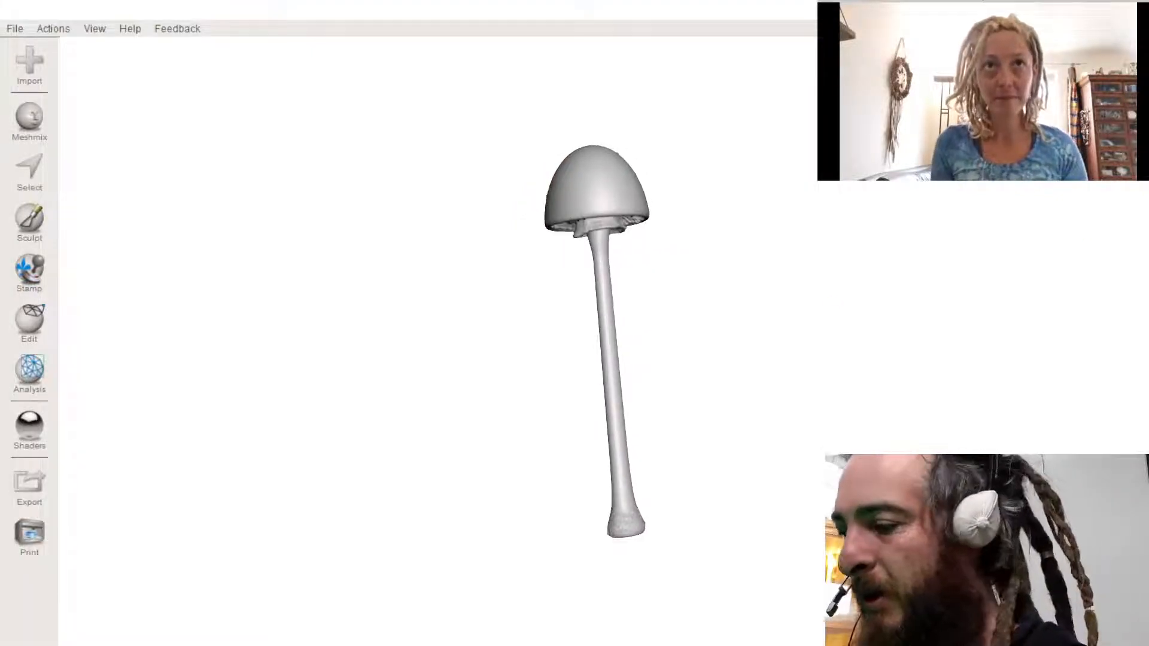
{"action": "left_click", "coordinate": [125, 143]}
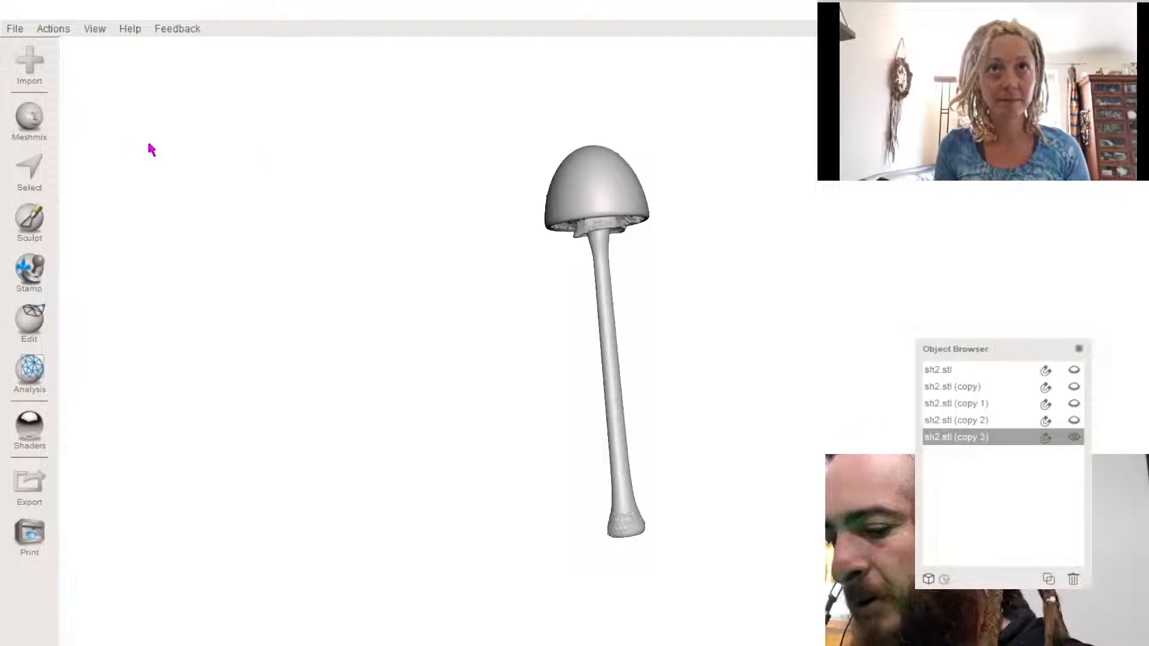
- Show the three earlier copies beside sh2.stl (copy 3) to compare their poses, and hide them again
{"action": "left_click", "coordinate": [1074, 421]}
{"action": "left_click", "coordinate": [1075, 403]}
{"action": "left_click", "coordinate": [1075, 385]}
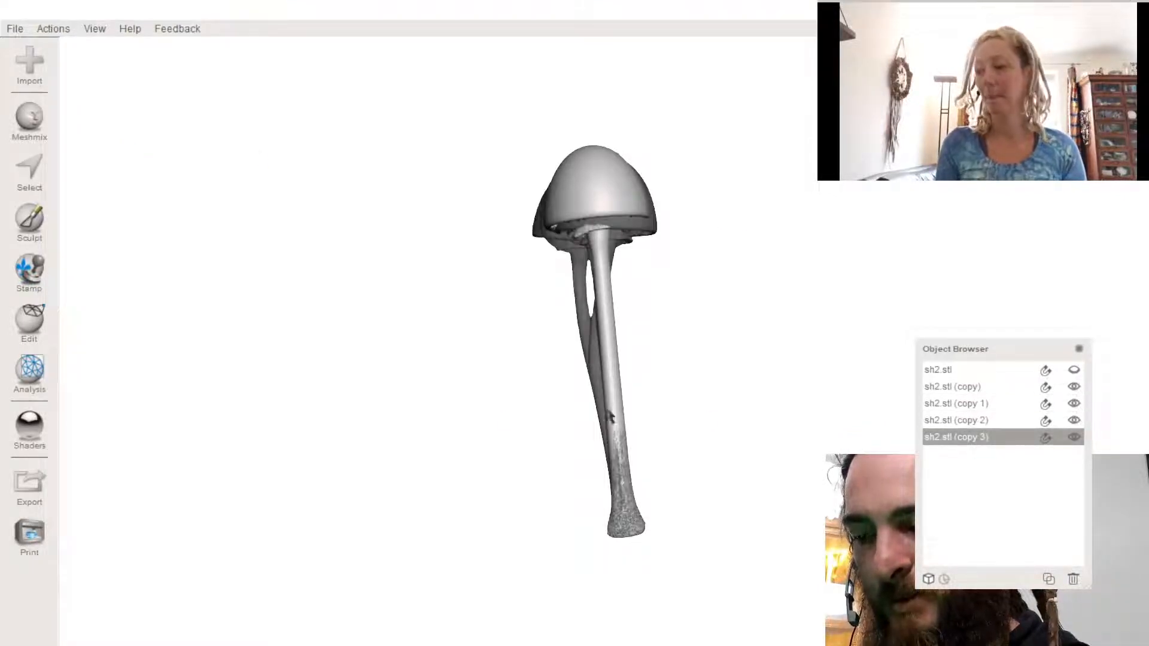
{"action": "right_click_drag", "start_coordinate": [607, 412], "coordinate": [696, 406]}
{"action": "left_click", "coordinate": [1073, 419]}
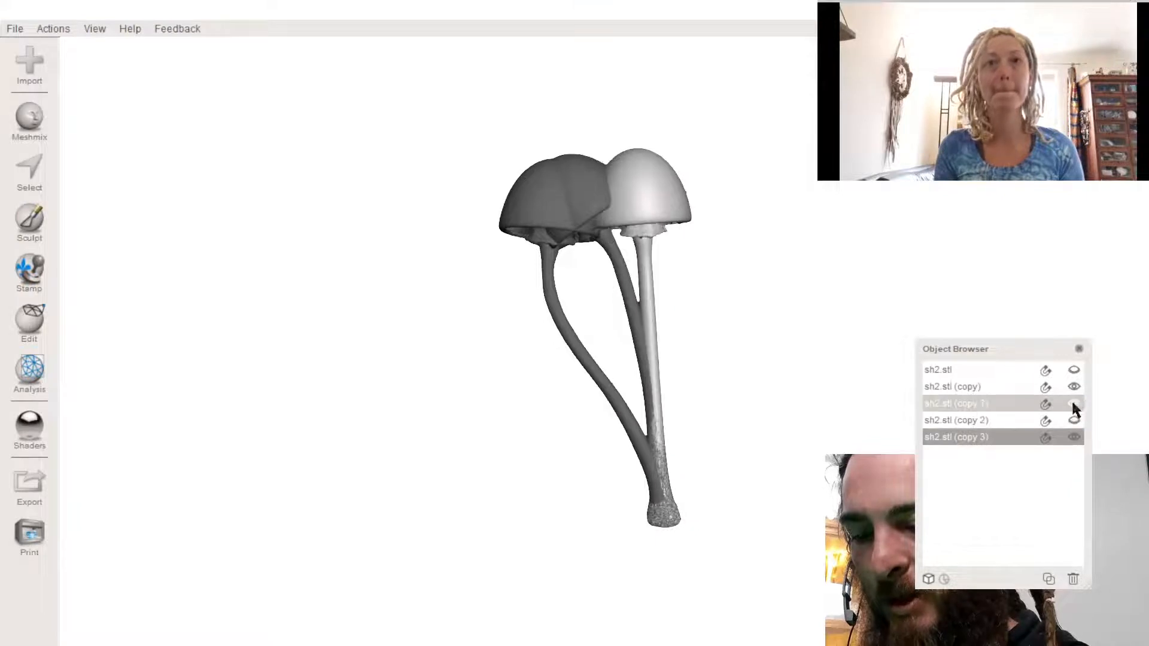
{"action": "left_click", "coordinate": [1074, 404]}
{"action": "left_click", "coordinate": [1074, 386]}
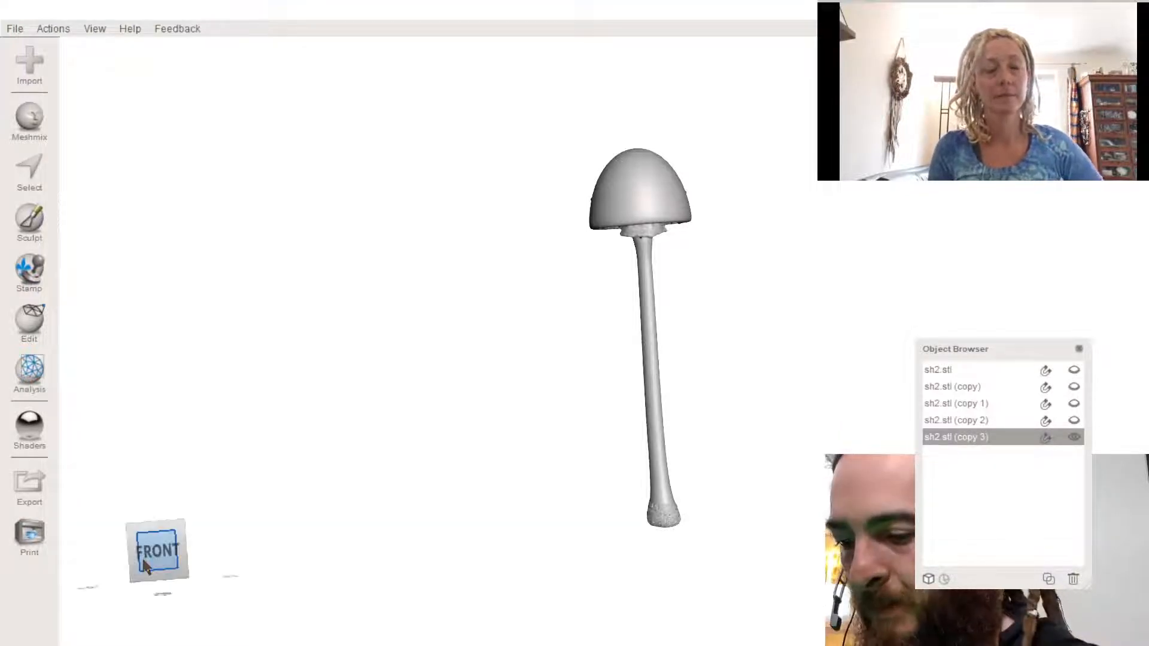
- Select the stem of the straight sh2.stl (copy 3) below the cap and invert the selection to the cap
{"action": "key", "text": "s"}
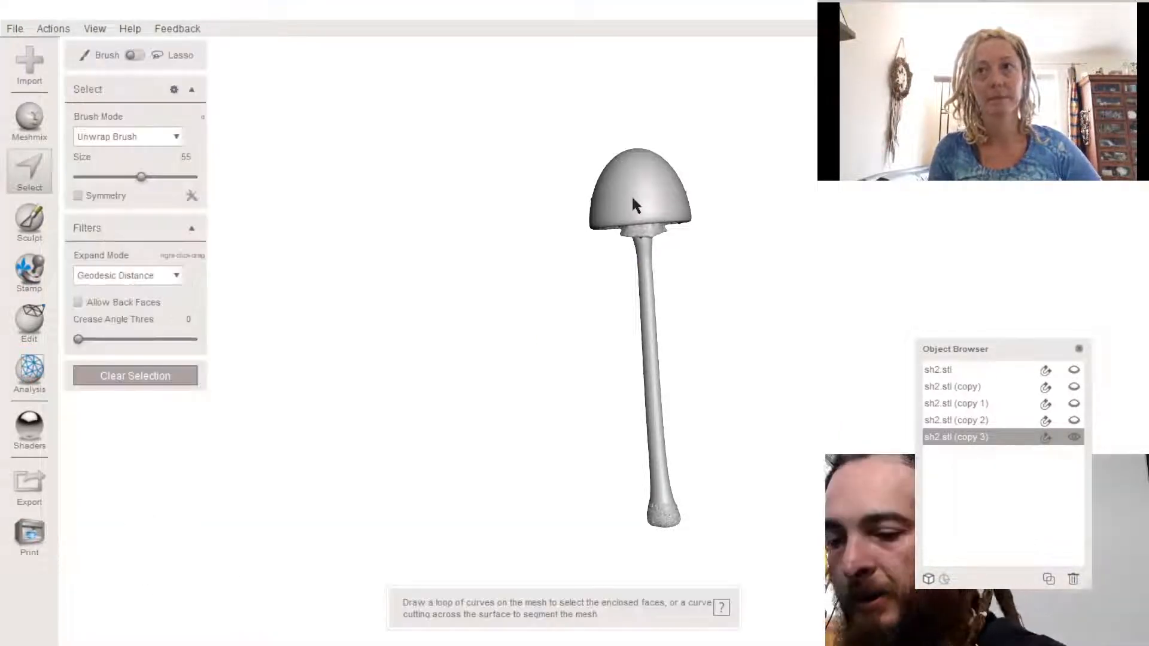
{"action": "mouse_move", "coordinate": [561, 243]}
{"action": "left_mouse_down"}
{"action": "mouse_move", "coordinate": [681, 240]}
{"action": "mouse_move", "coordinate": [659, 103]}
{"action": "mouse_move", "coordinate": [565, 241]}
{"action": "left_mouse_up"}
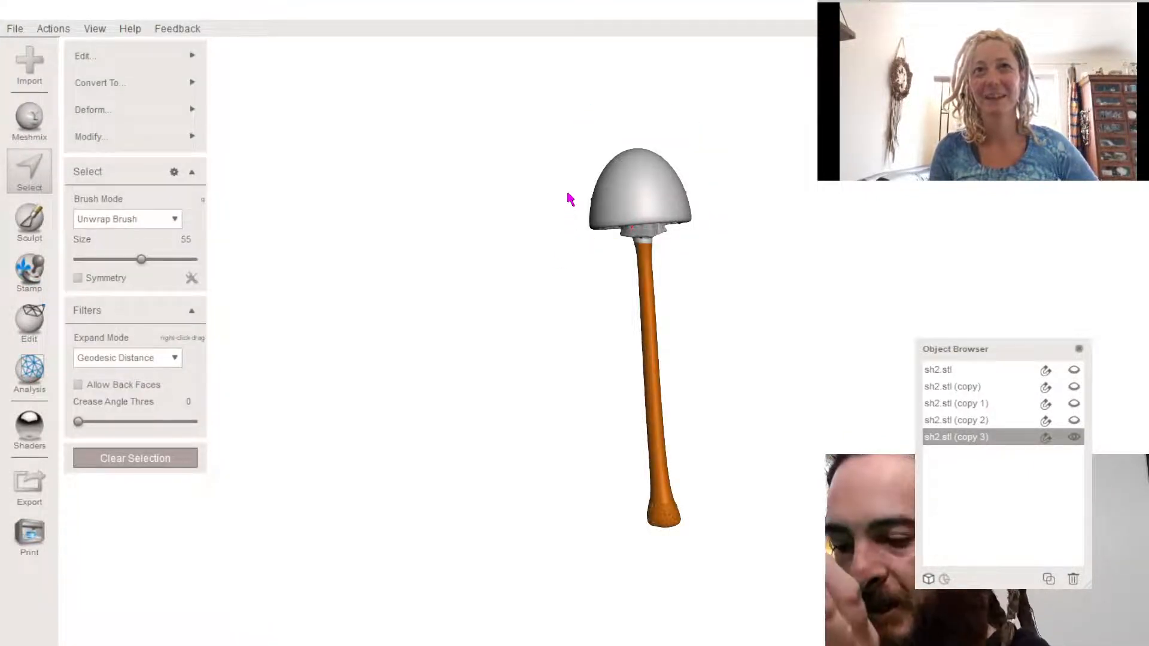
{"action": "key", "text": "i"}
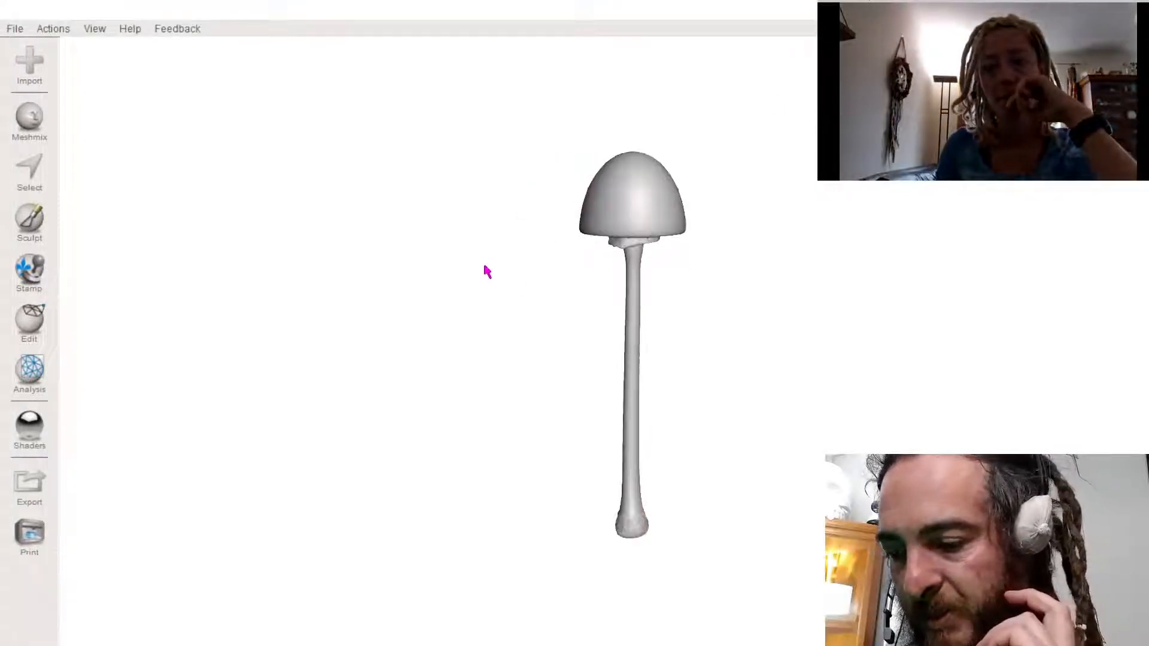
- Open the Object Browser and delete sh2.stl (copy 2) and sh2.stl (copy 1)
{"action": "right_click_drag", "start_coordinate": [485, 266], "coordinate": [448, 254]}
{"action": "left_click", "coordinate": [96, 29]}
{"action": "left_click", "coordinate": [184, 145]}
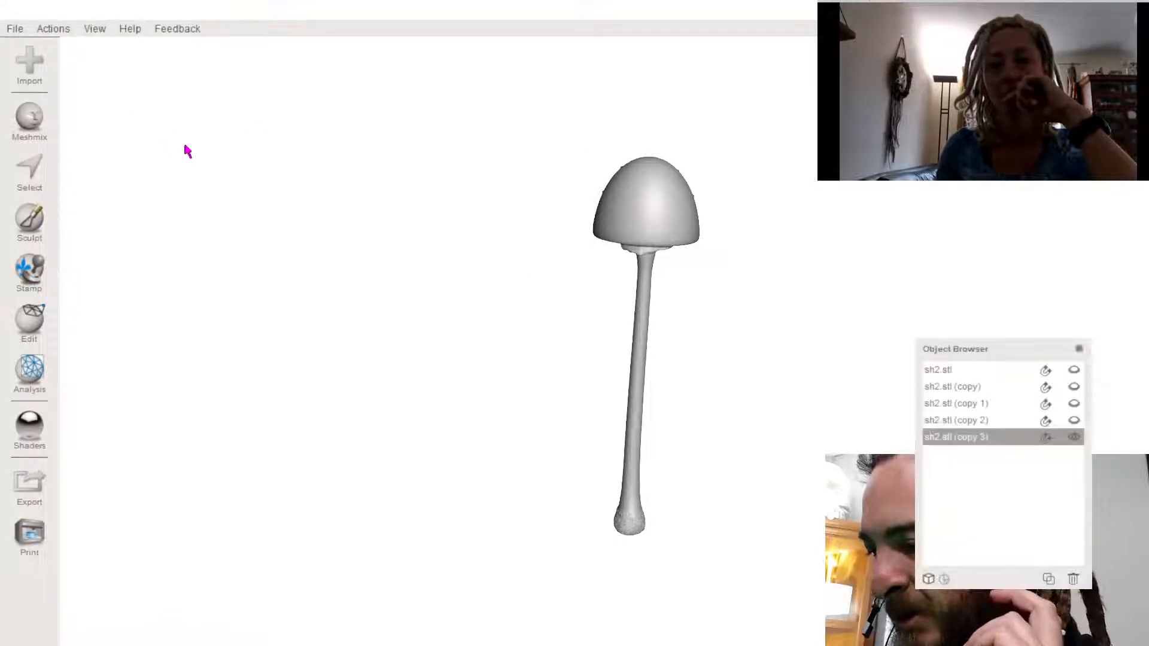
{"action": "left_click", "coordinate": [961, 420]}
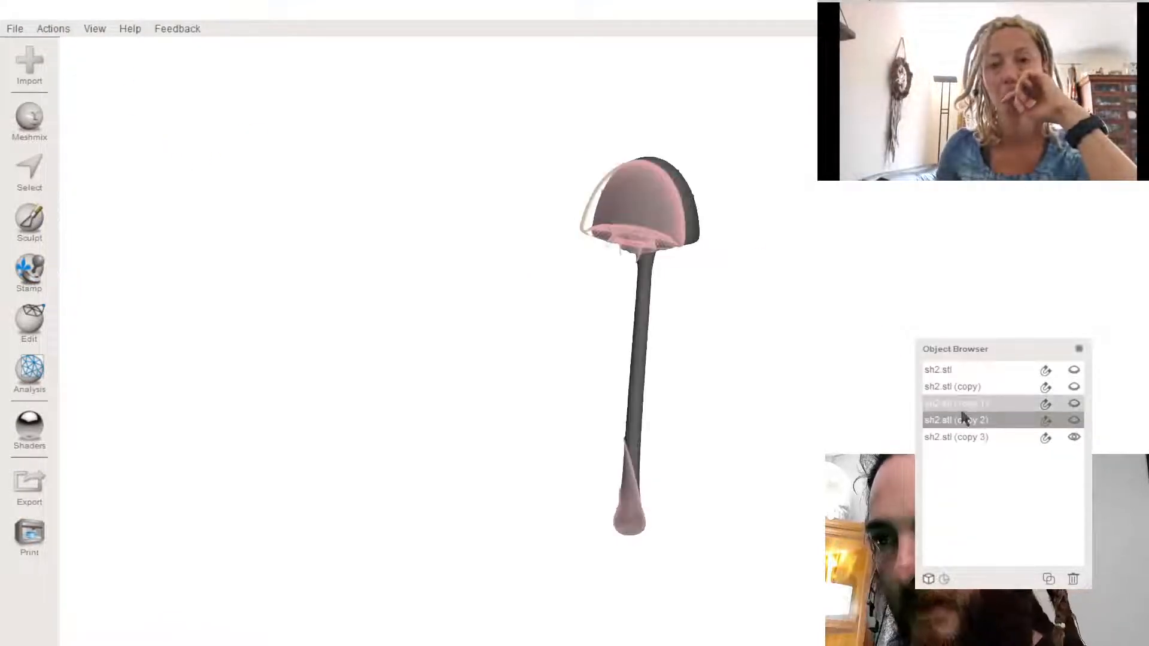
{"action": "key", "text": "Delete"}
{"action": "left_click", "coordinate": [961, 404]}
{"action": "key", "text": "Delete"}
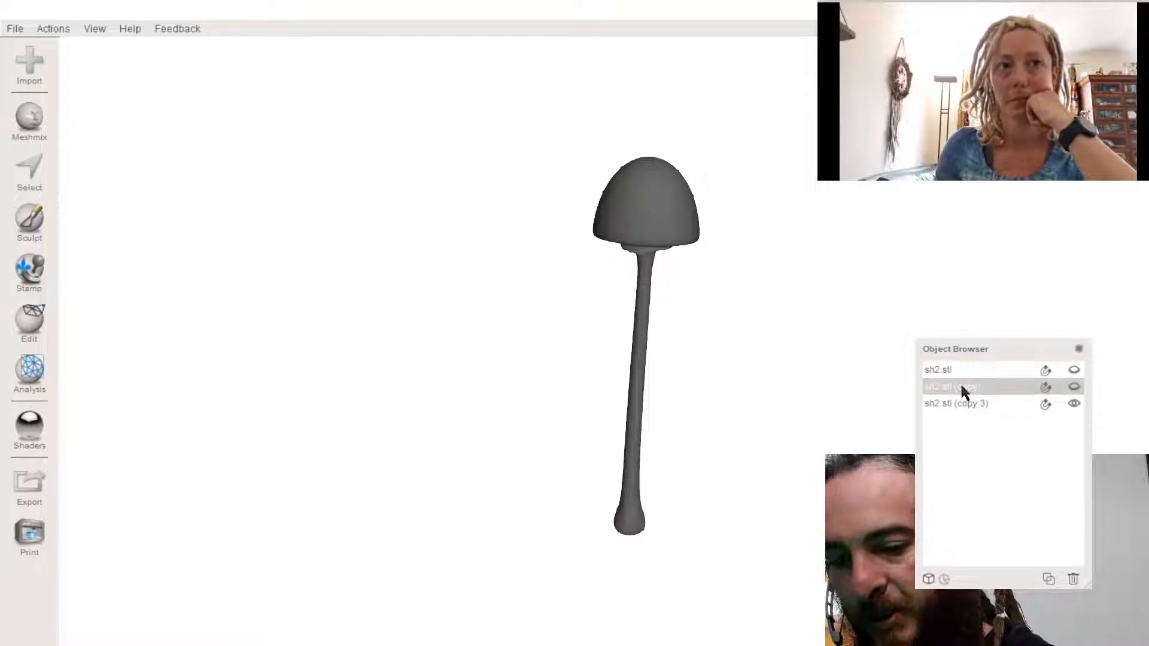
- Delete sh2.stl (copy) and sh2.stl, and make sh2.stl (copy 3) the active object
{"action": "left_click", "coordinate": [960, 388]}
{"action": "key", "text": "Delete"}
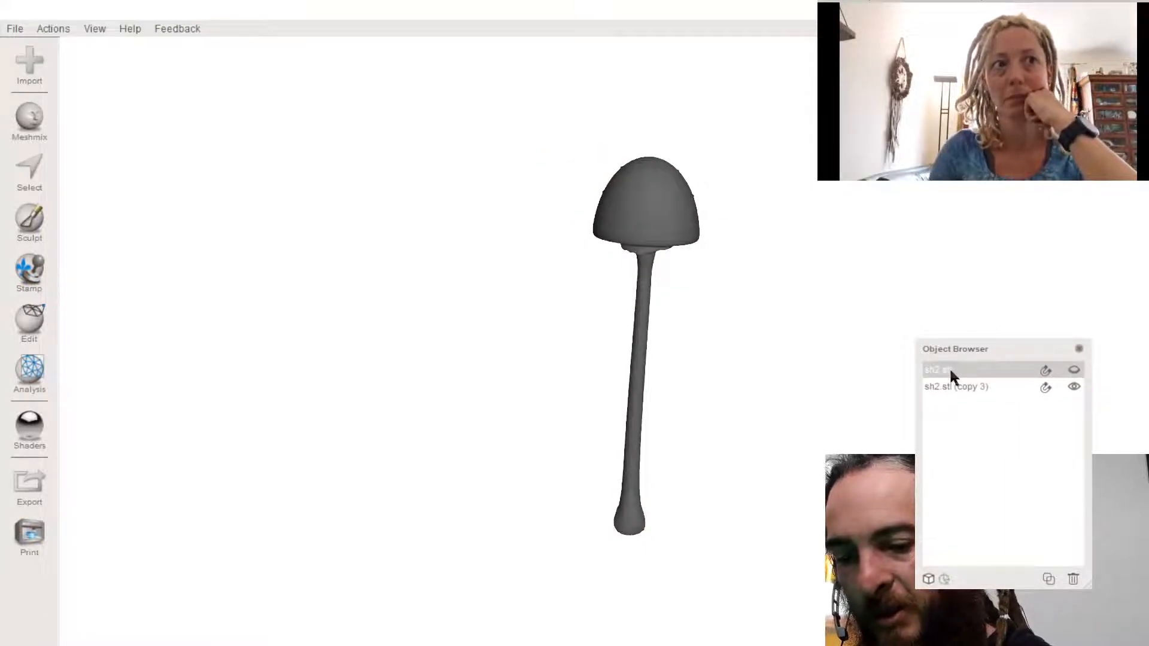
{"action": "left_click", "coordinate": [950, 371]}
{"action": "key", "text": "Delete"}
{"action": "left_click", "coordinate": [956, 371]}
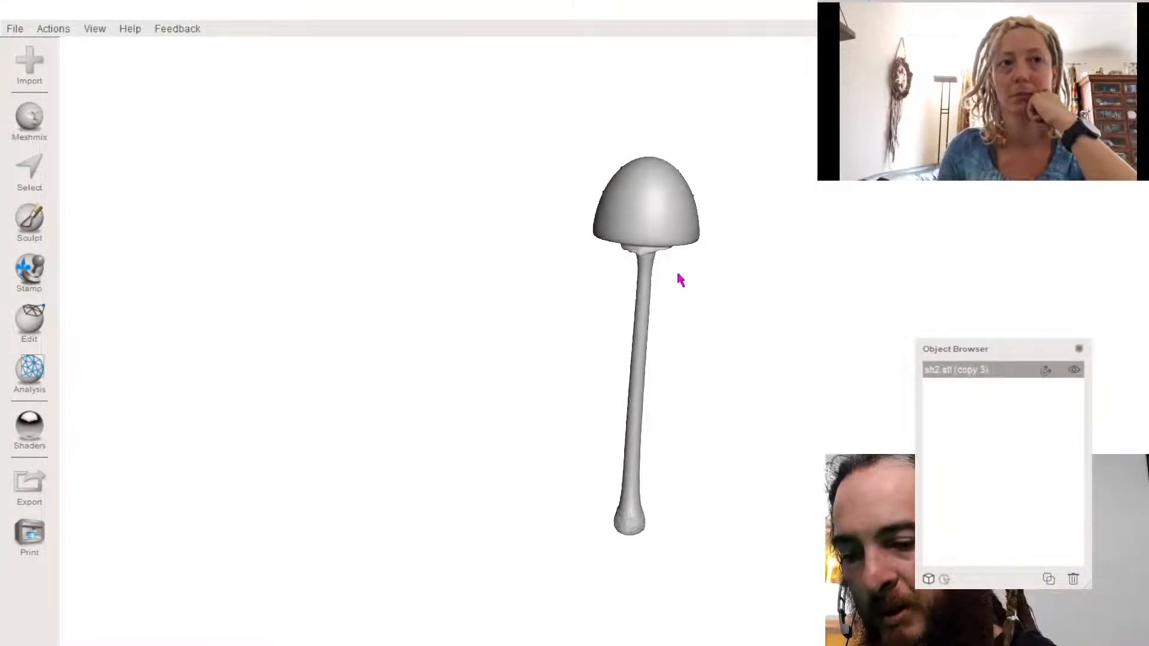
- Examine the gills and stem of sh2.stl (copy 3), and turn on the wireframe to check the mesh density
{"action": "right_click_drag", "start_coordinate": [658, 312], "coordinate": [656, 132]}
{"action": "scroll", "coordinate": [615, 269], "scroll_direction": "up", "scroll_amount": 5}
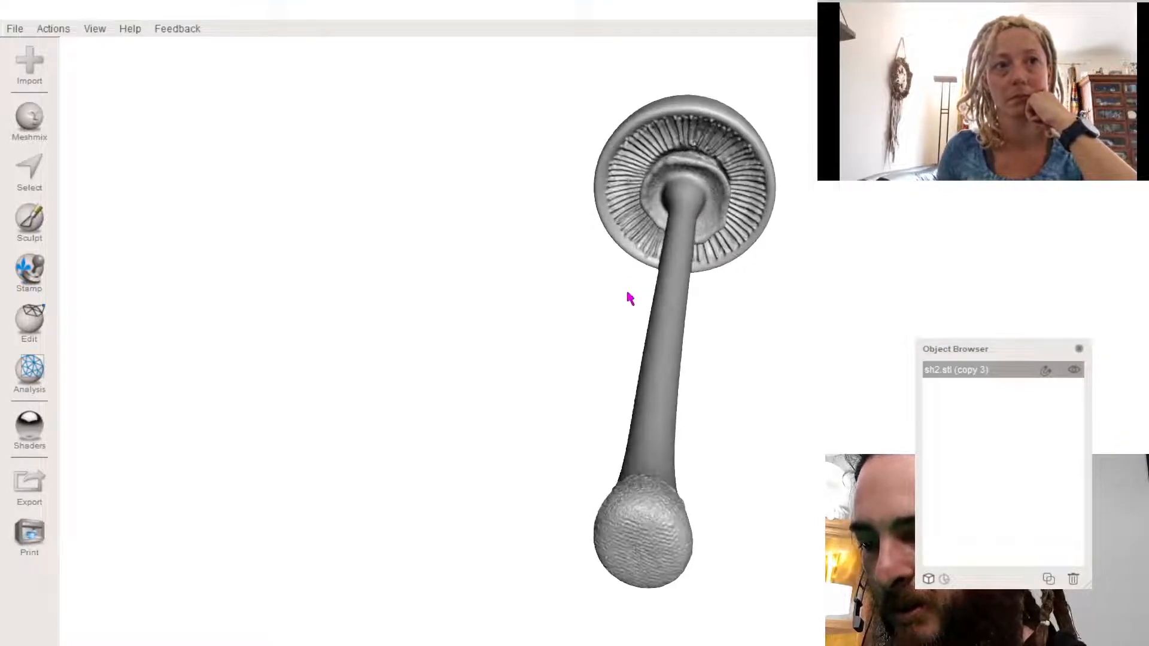
{"action": "right_click_drag", "start_coordinate": [627, 293], "coordinate": [579, 260]}
{"action": "scroll", "coordinate": [579, 261], "scroll_direction": "up", "scroll_amount": 4}
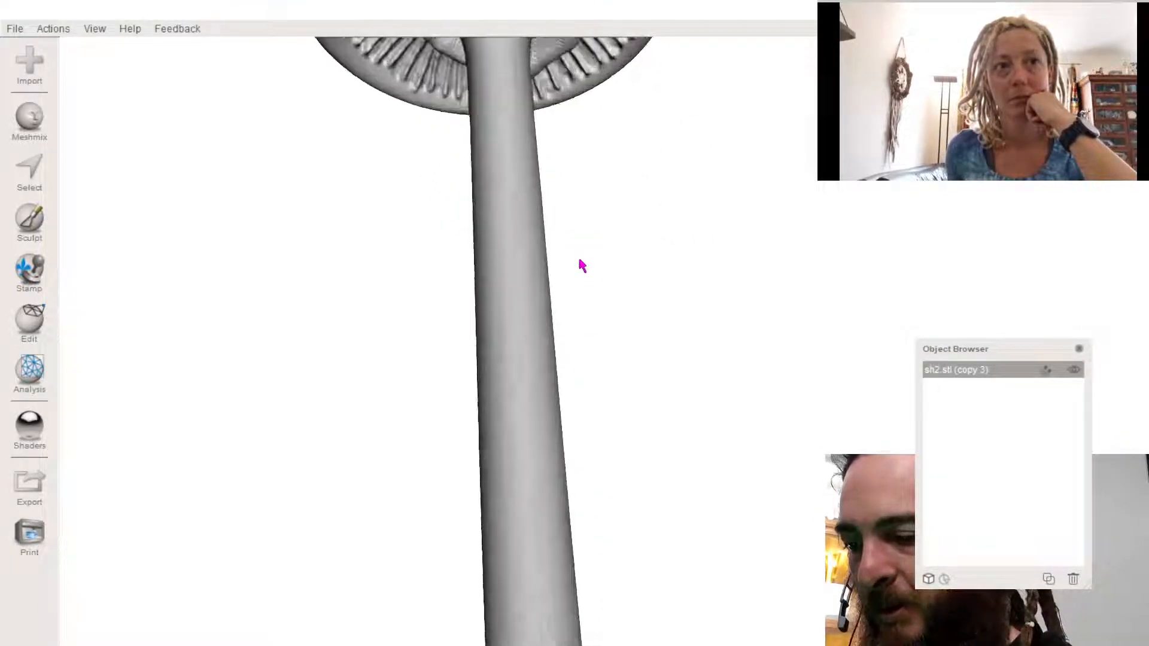
{"action": "middle_click_drag", "start_coordinate": [579, 260], "coordinate": [620, 323]}
{"action": "key", "text": "w"}
{"action": "right_click_drag", "start_coordinate": [621, 325], "coordinate": [563, 228]}
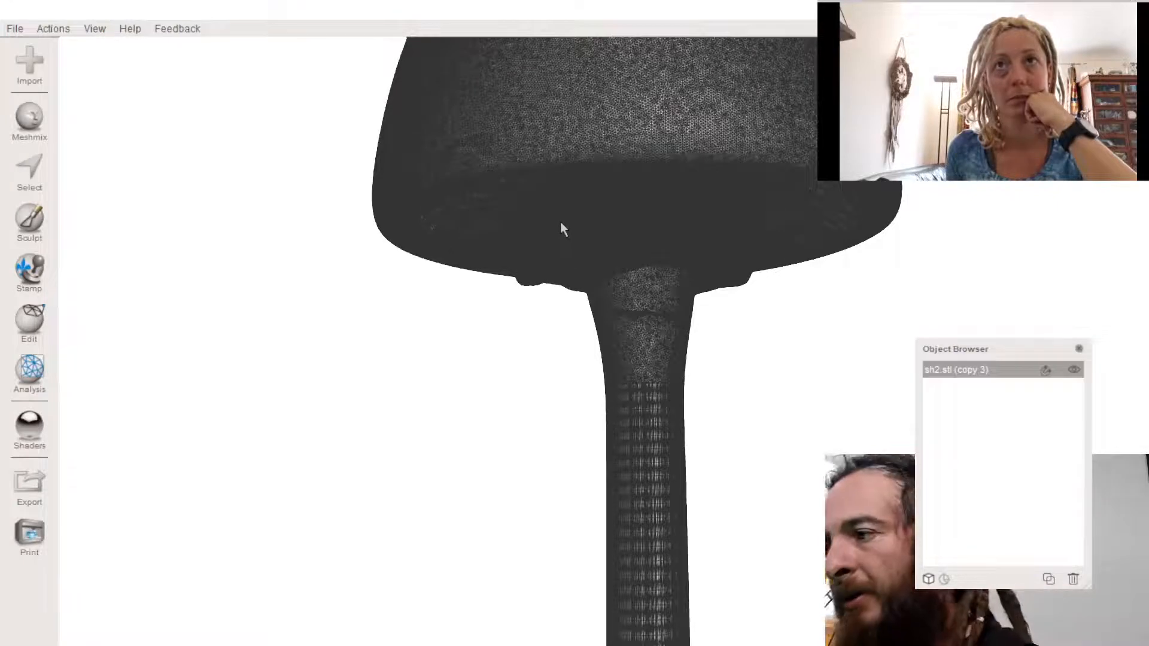
- Undo the recent deletions to restore sh2.stl and its copy, copy 1 and copy 2
{"action": "key", "text": "ctrl+z"}
{"action": "key", "text": "ctrl+z"}
{"action": "key", "text": "ctrl+z"}
{"action": "key", "text": "ctrl+z"}
{"action": "key", "text": "ctrl+z"}
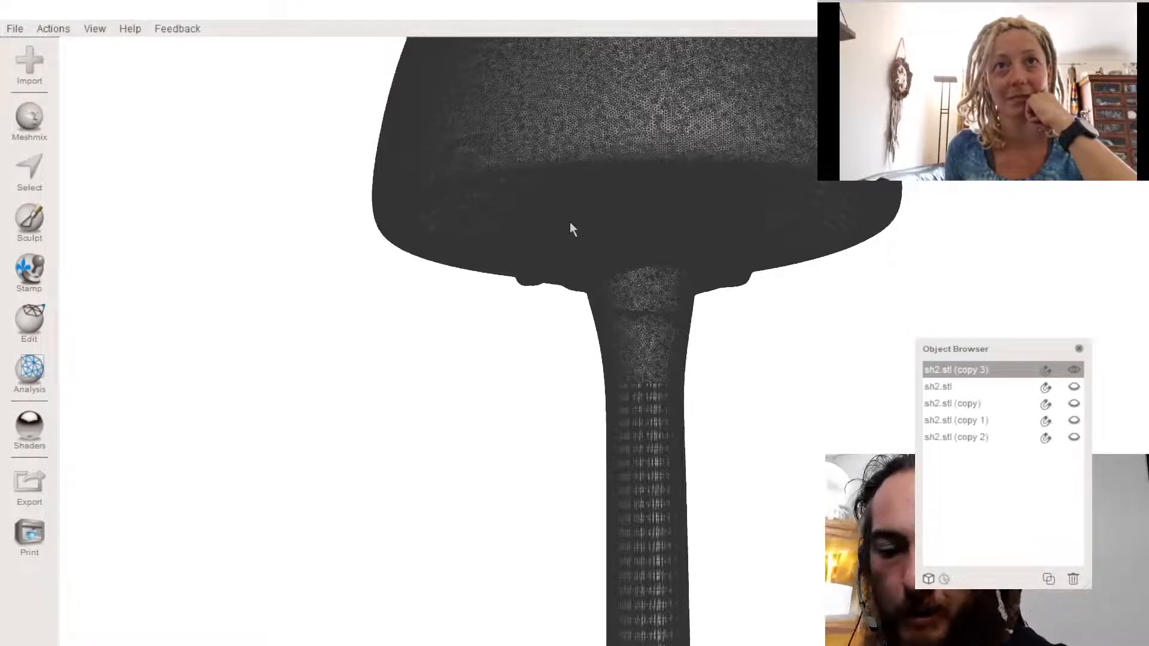
- Show and hide sh2.stl (copy 3) and sh2.stl in turn to compare their shapes and meshes, then hide both
{"action": "left_click", "coordinate": [1072, 370]}
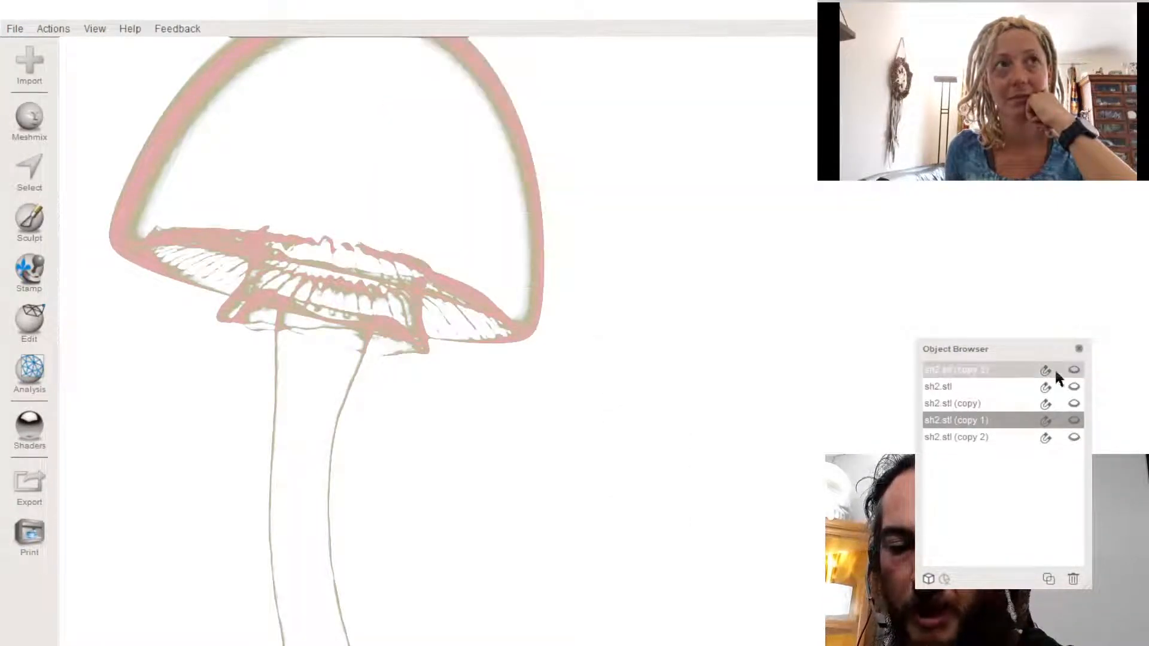
{"action": "left_click", "coordinate": [1030, 371]}
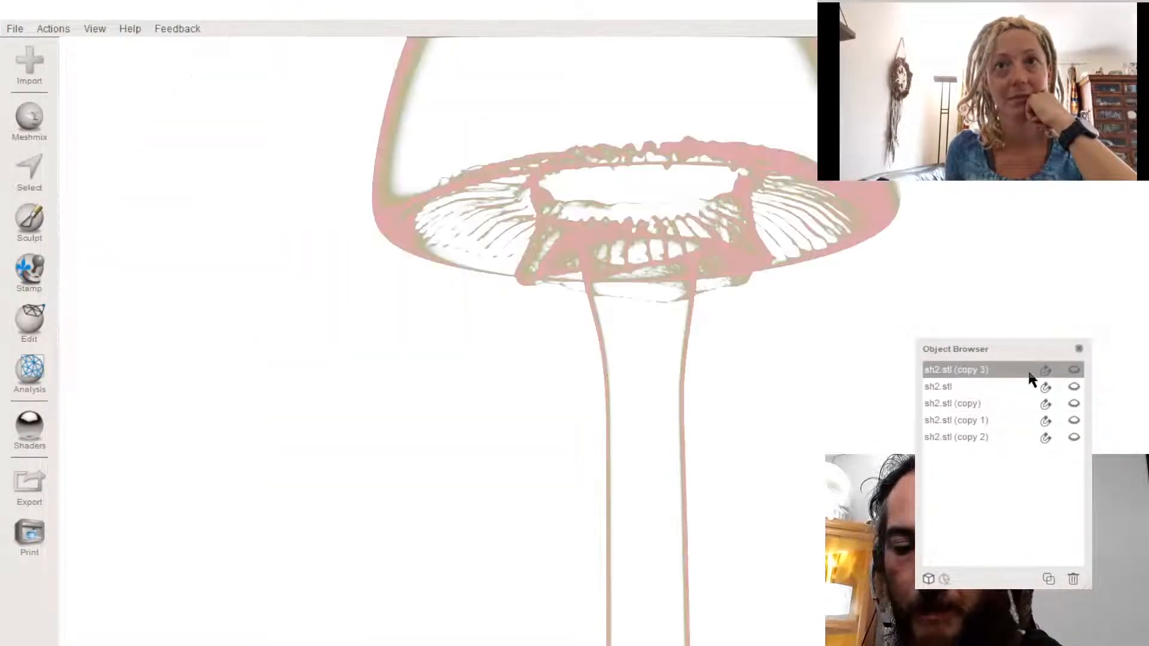
{"action": "left_click", "coordinate": [1074, 438]}
{"action": "left_click", "coordinate": [1074, 437]}
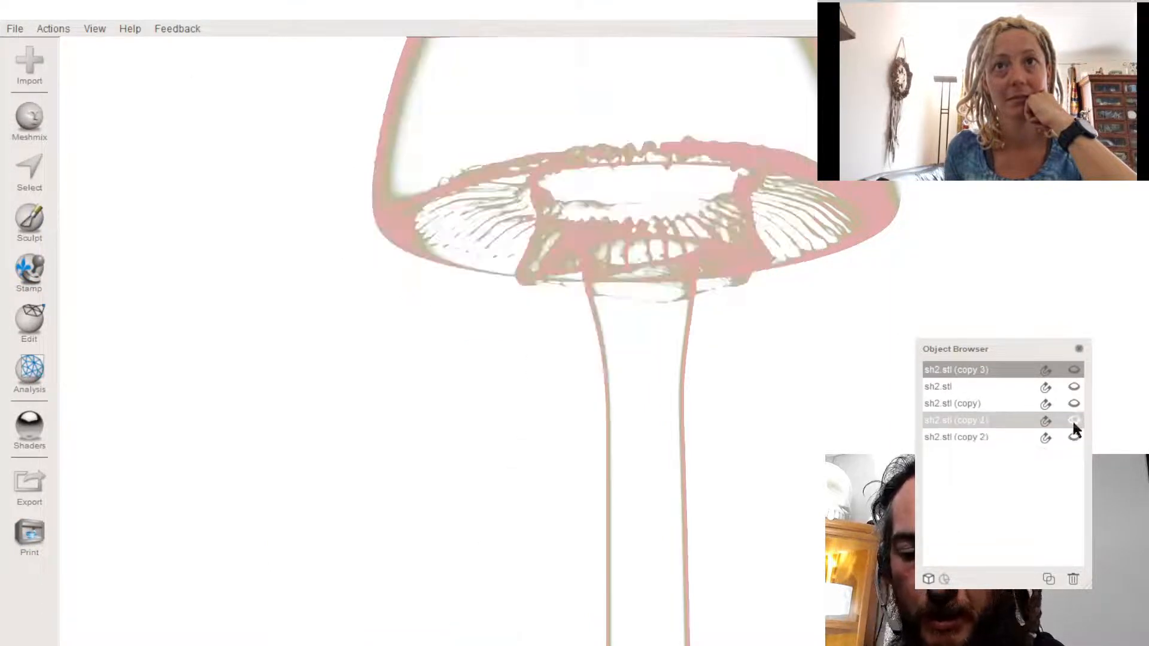
{"action": "left_click", "coordinate": [1074, 386]}
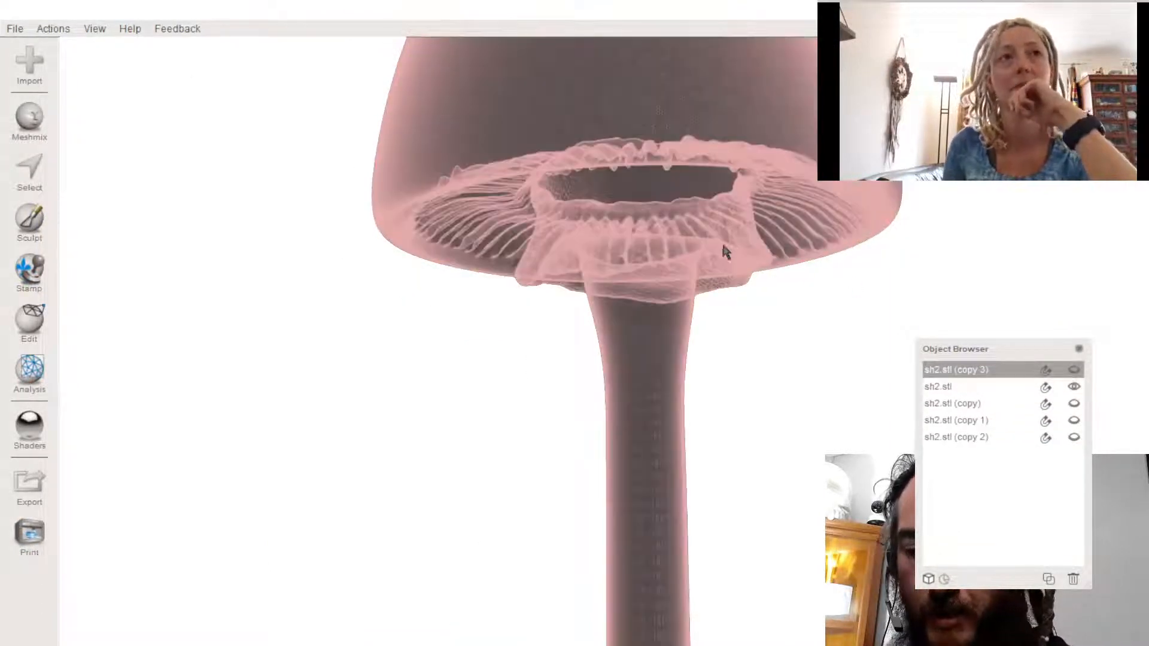
{"action": "right_click_drag", "start_coordinate": [631, 329], "coordinate": [634, 261]}
{"action": "left_click", "coordinate": [1072, 388]}
{"action": "left_click", "coordinate": [1074, 370]}
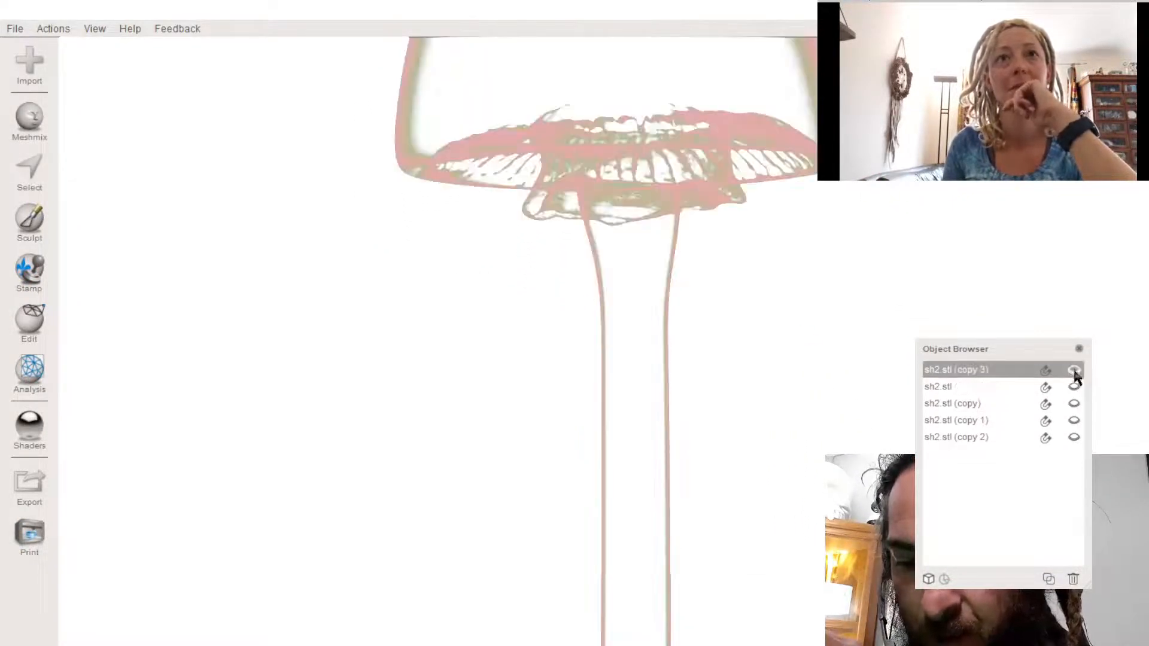
{"action": "left_click", "coordinate": [1073, 386]}
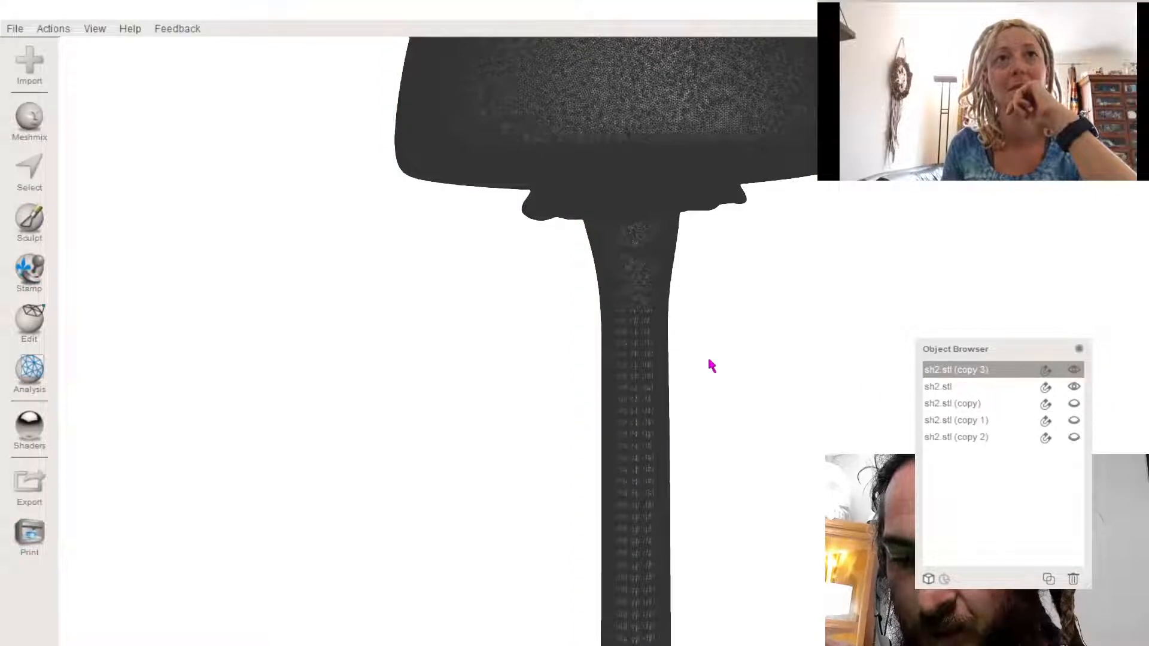
{"action": "right_click_drag", "start_coordinate": [630, 347], "coordinate": [694, 359]}
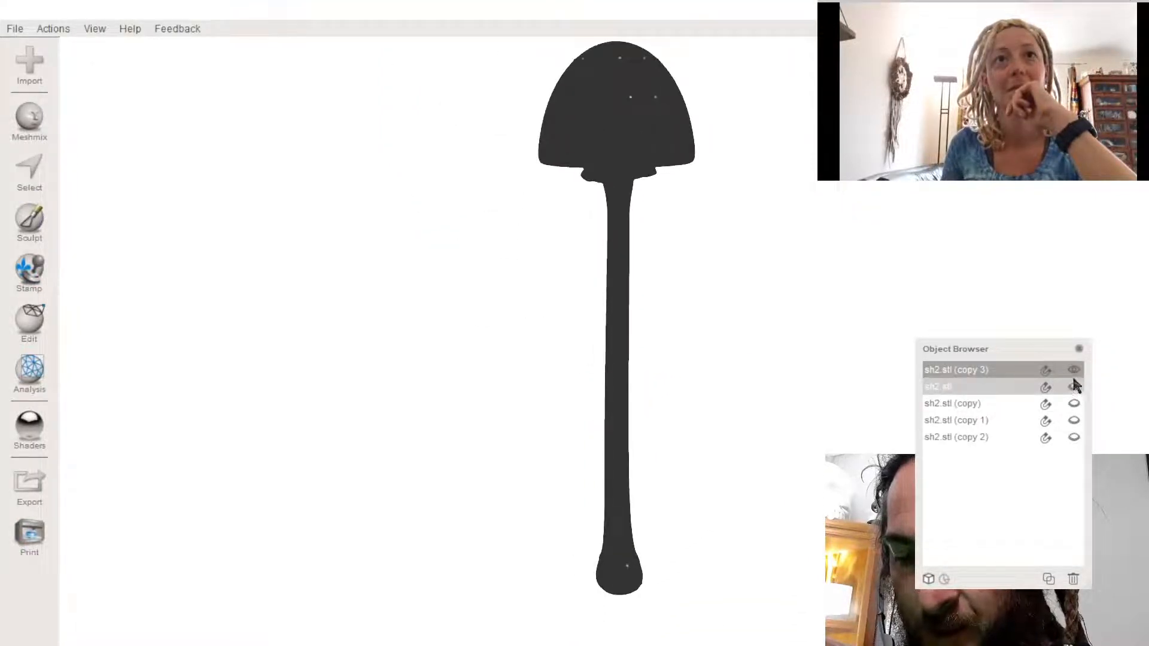
{"action": "left_click", "coordinate": [1074, 386]}
{"action": "left_click", "coordinate": [1074, 371]}
- Show sh2.stl (copy), (copy 1) and (copy 2) together to compare the bent poses, and hide them again
{"action": "left_click", "coordinate": [1074, 402]}
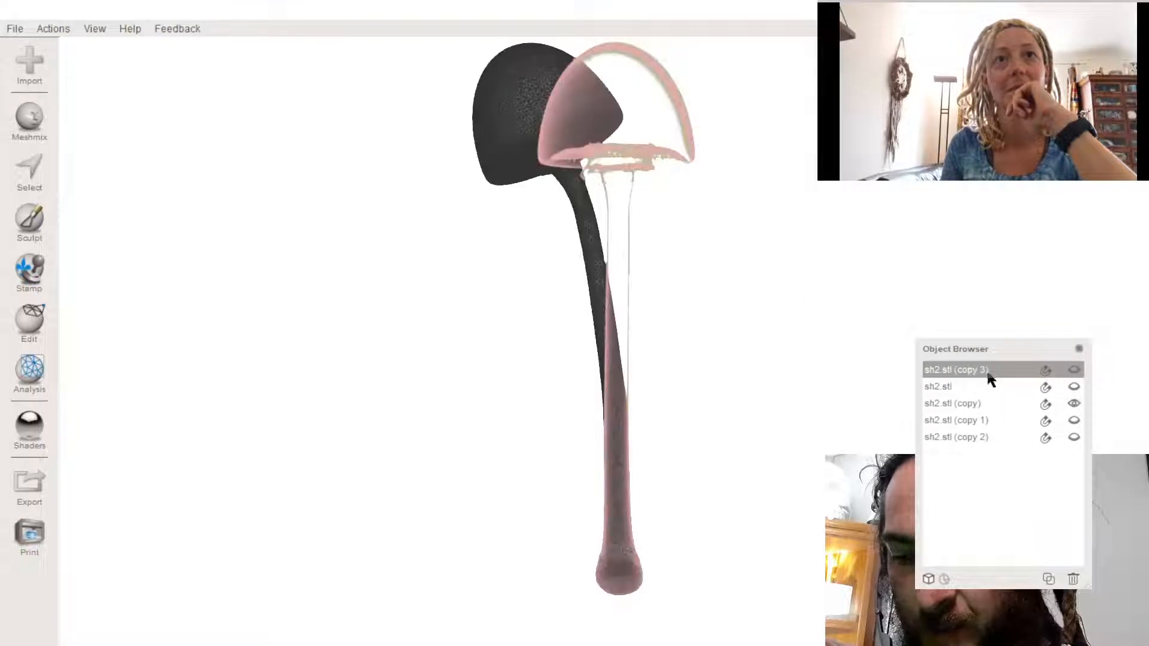
{"action": "left_click", "coordinate": [1074, 420]}
{"action": "left_click", "coordinate": [1073, 436]}
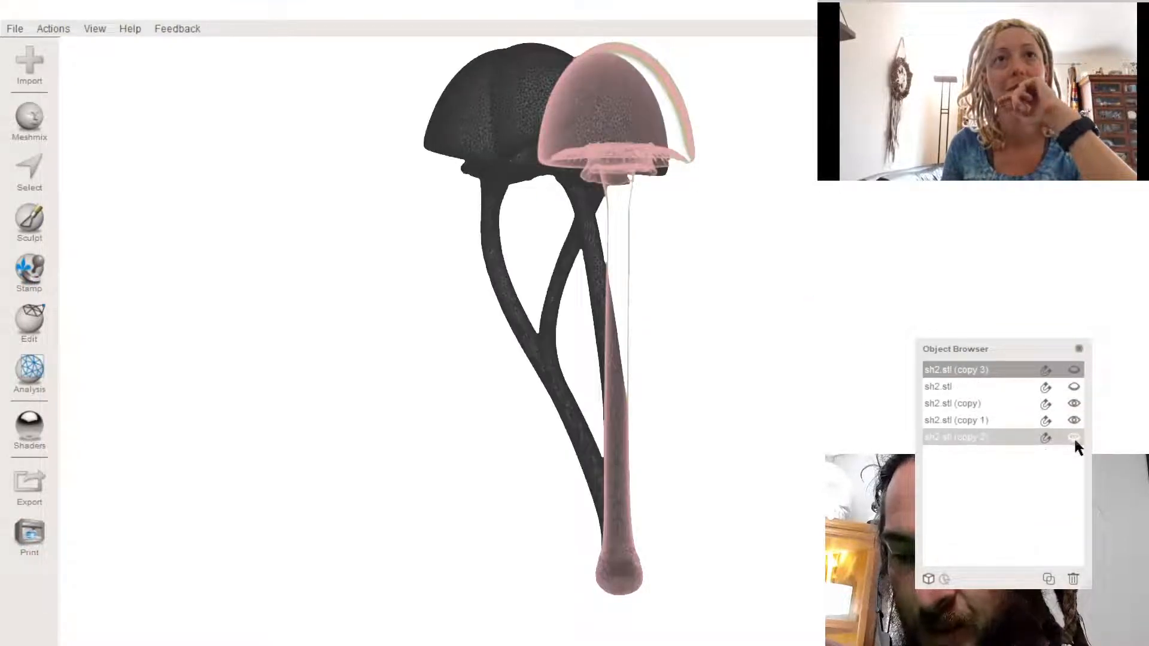
{"action": "left_click", "coordinate": [576, 247]}
{"action": "right_click_drag", "start_coordinate": [576, 245], "coordinate": [212, 358]}
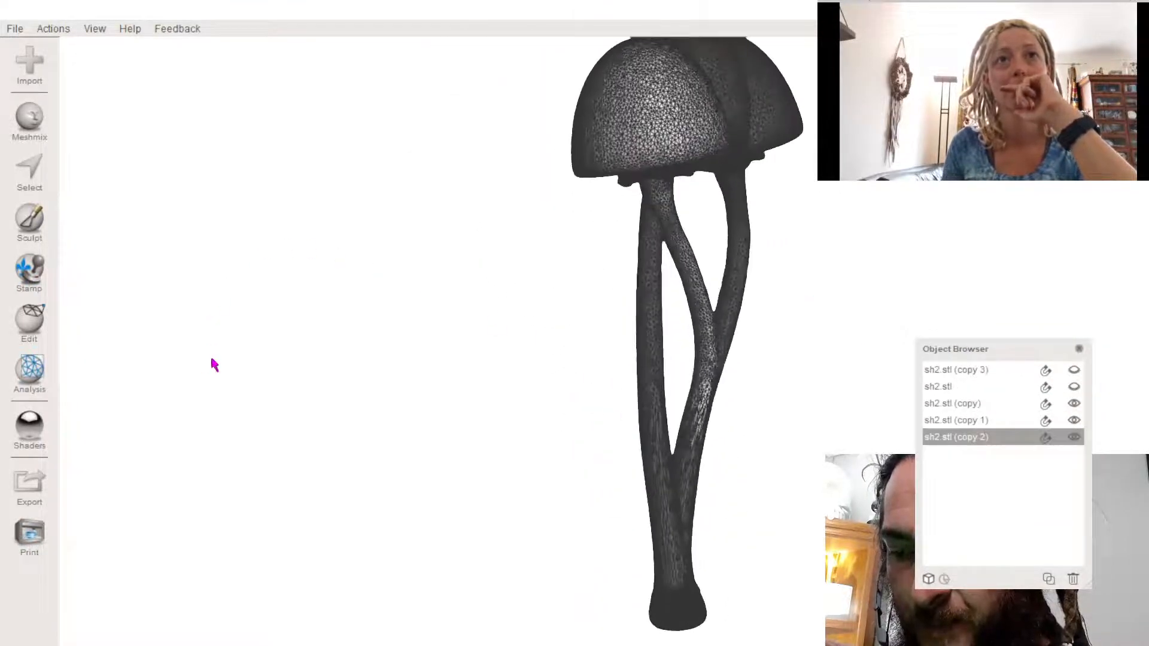
{"action": "scroll", "coordinate": [643, 292], "scroll_direction": "up", "scroll_amount": 2}
{"action": "middle_click_drag", "start_coordinate": [644, 292], "coordinate": [625, 306]}
{"action": "scroll", "coordinate": [626, 311], "scroll_direction": "down", "scroll_amount": 3}
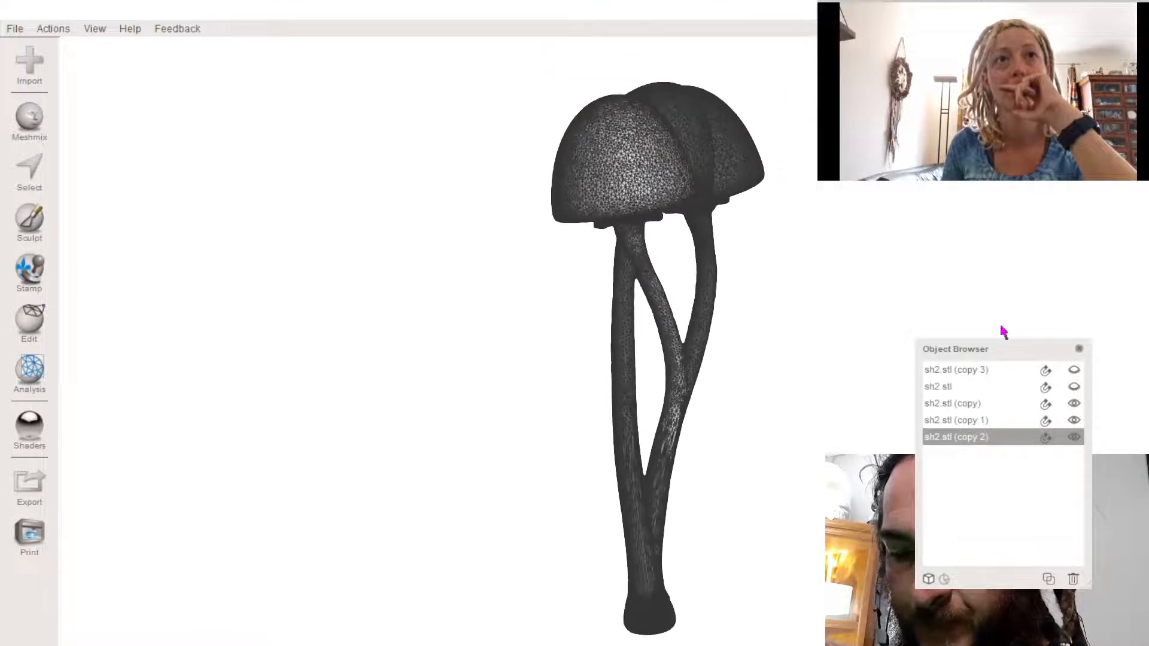
{"action": "left_click", "coordinate": [1073, 438]}
{"action": "left_click", "coordinate": [1074, 420]}
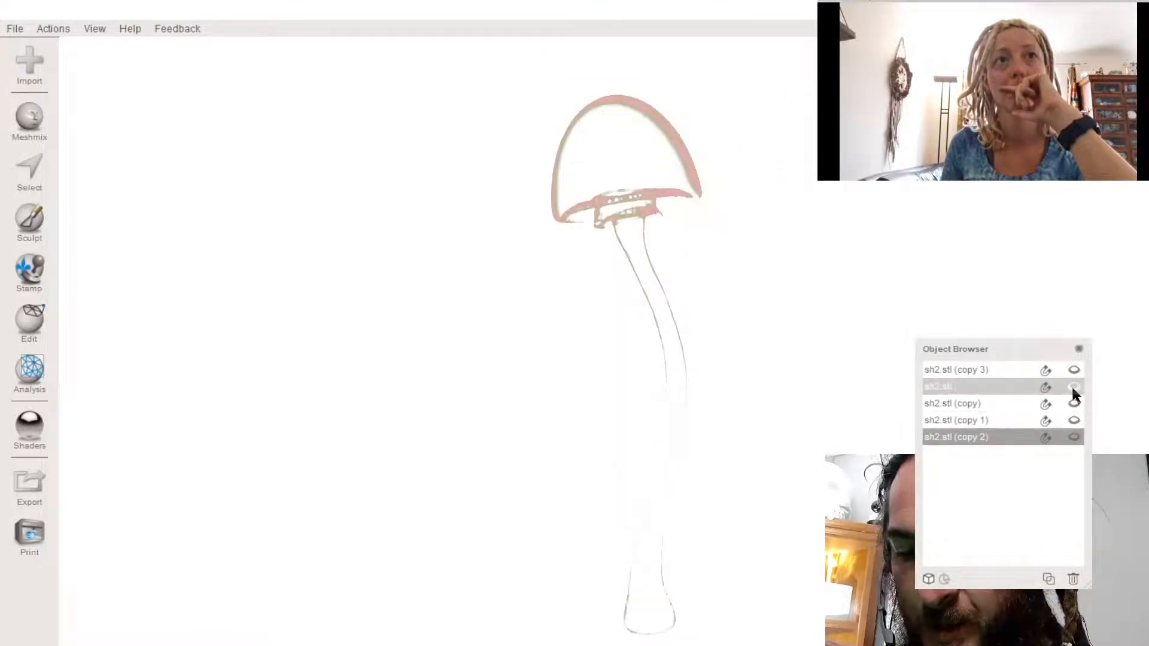
- Make sh2.stl the active object and show only that mushroom
{"action": "left_click", "coordinate": [1067, 387]}
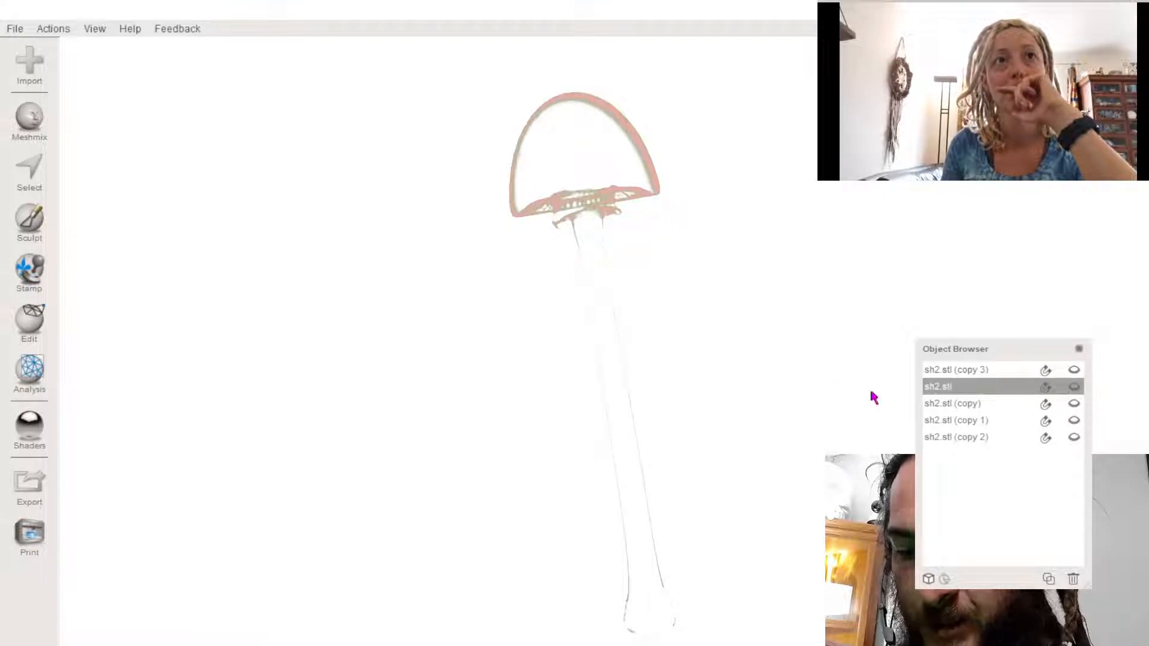
{"action": "left_click", "coordinate": [1072, 387]}
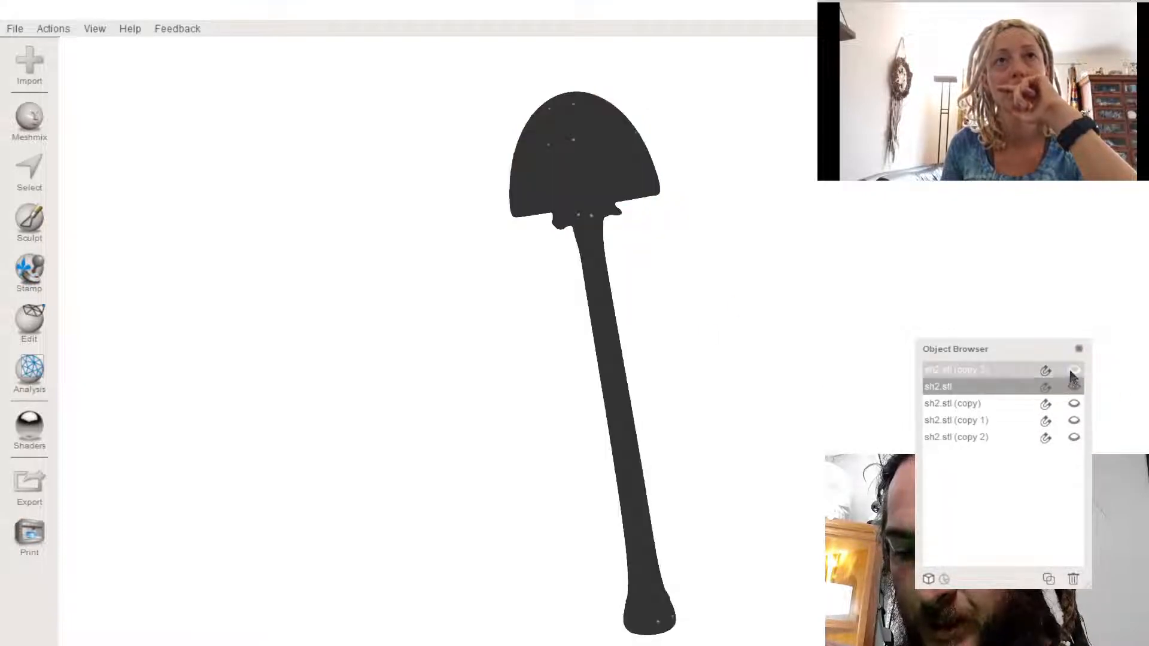
{"action": "right_click_drag", "start_coordinate": [565, 227], "coordinate": [527, 233]}
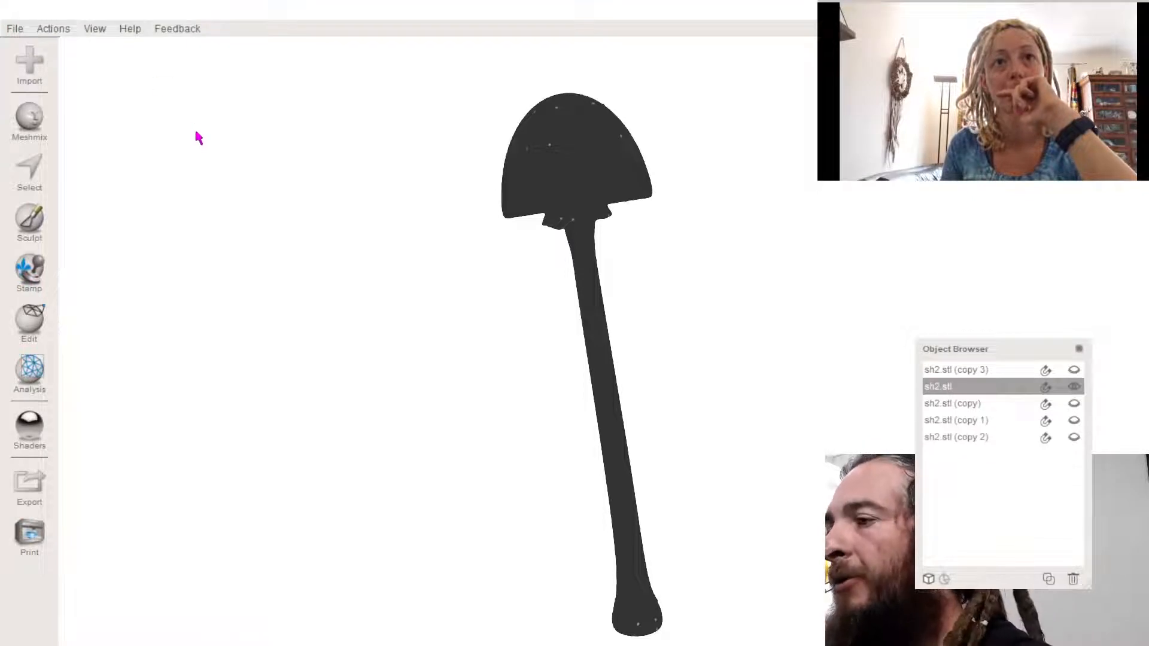
- Reduce the whole sh2.stl mesh by 85 percent with Shape Preserving, and return to the unselected view without wireframe
{"action": "key", "text": "ctrl+a"}
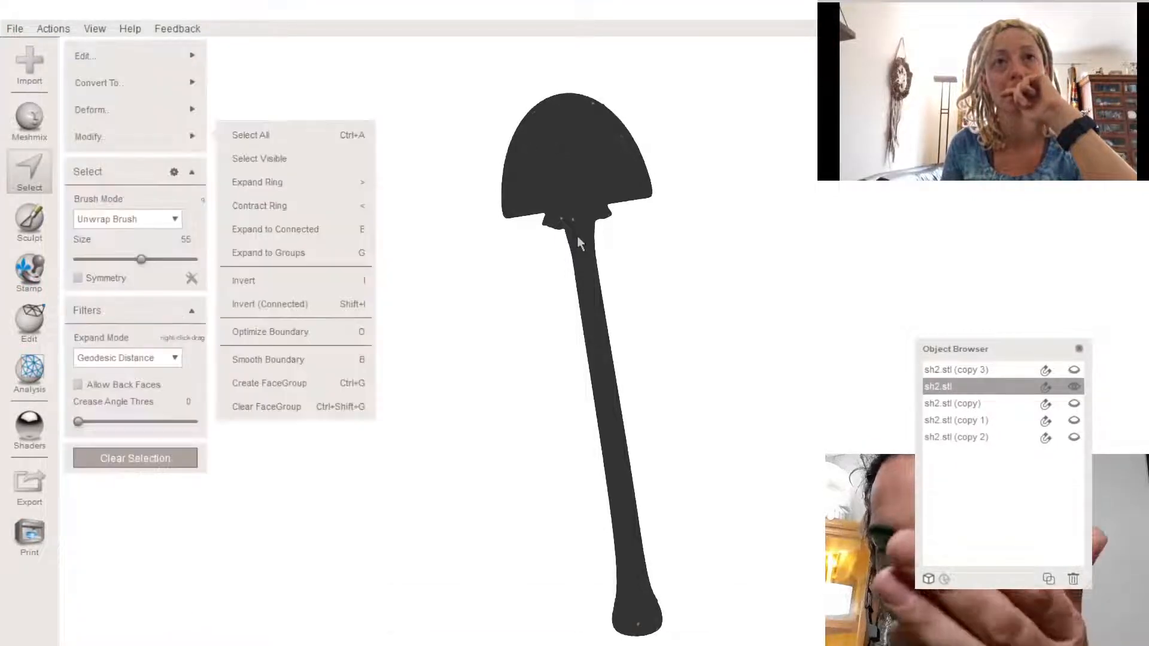
{"action": "mouse_move", "coordinate": [90, 57]}
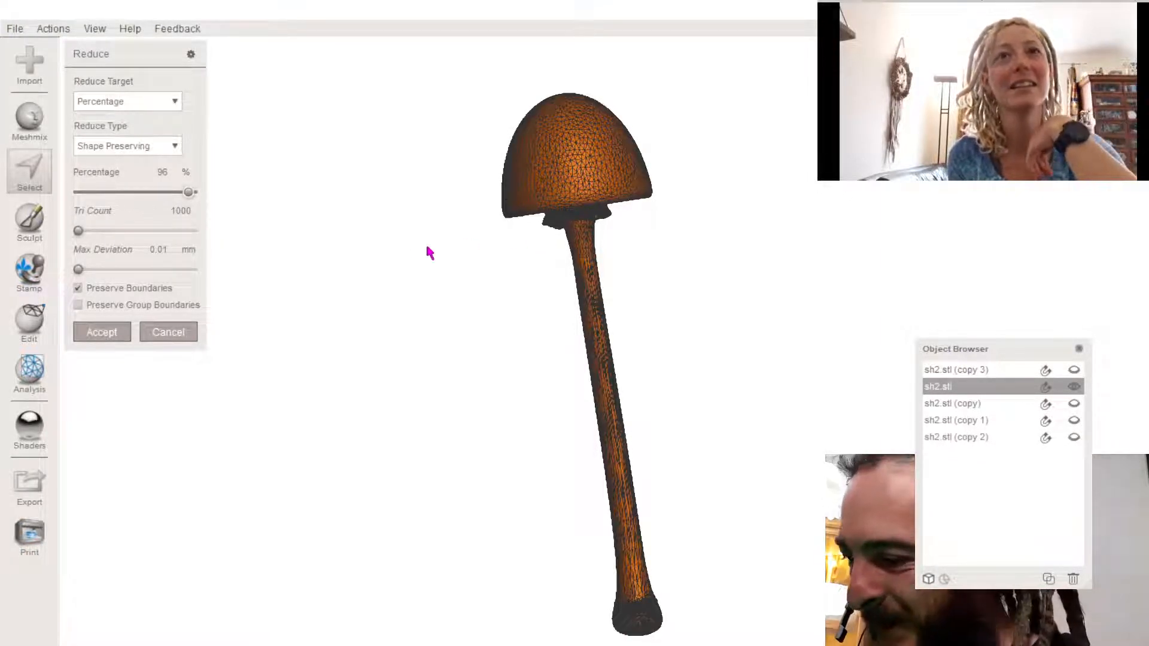
{"action": "right_click_drag", "start_coordinate": [582, 358], "coordinate": [503, 274]}
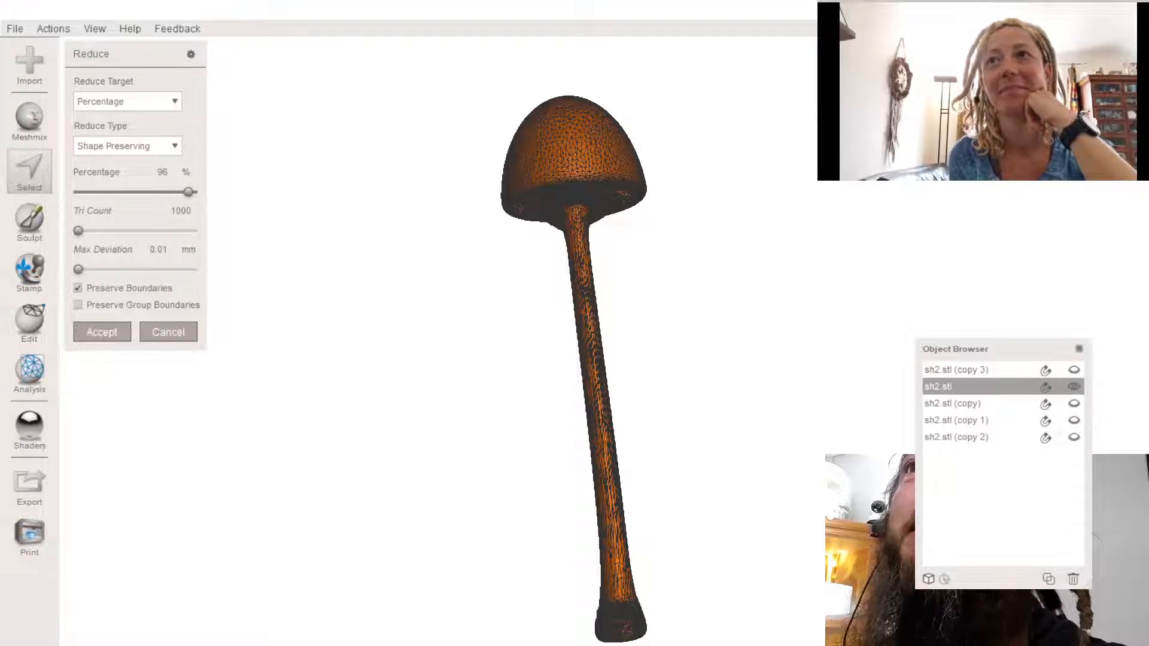
{"action": "left_click_drag", "start_coordinate": [189, 192], "coordinate": [175, 192]}
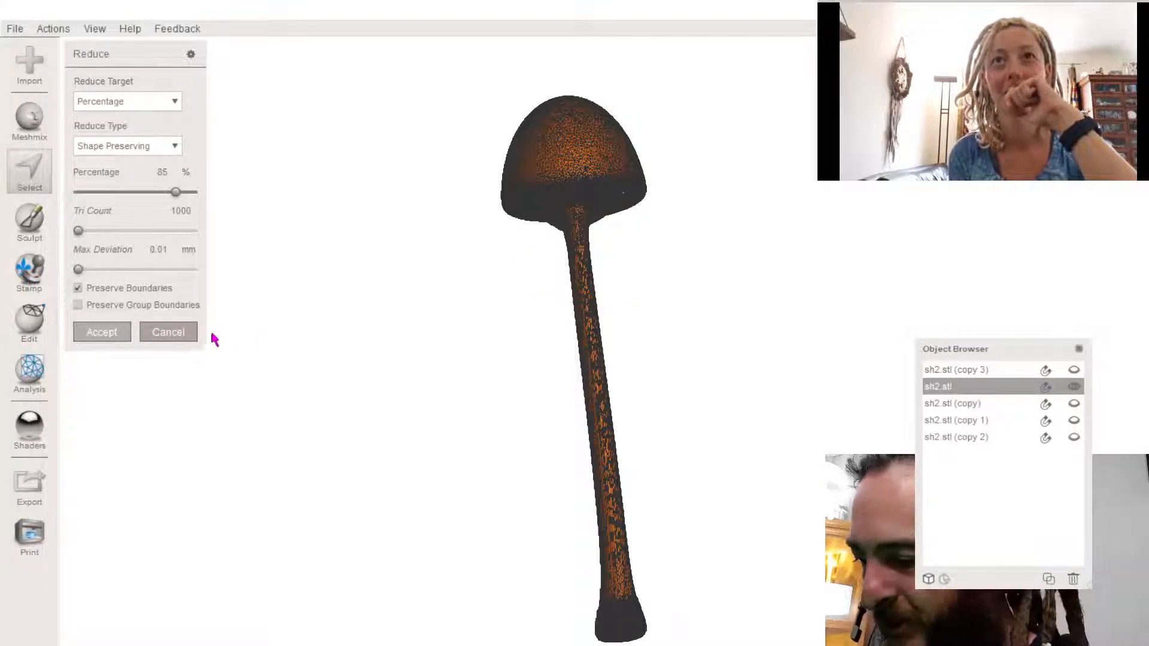
{"action": "key", "text": "Return"}
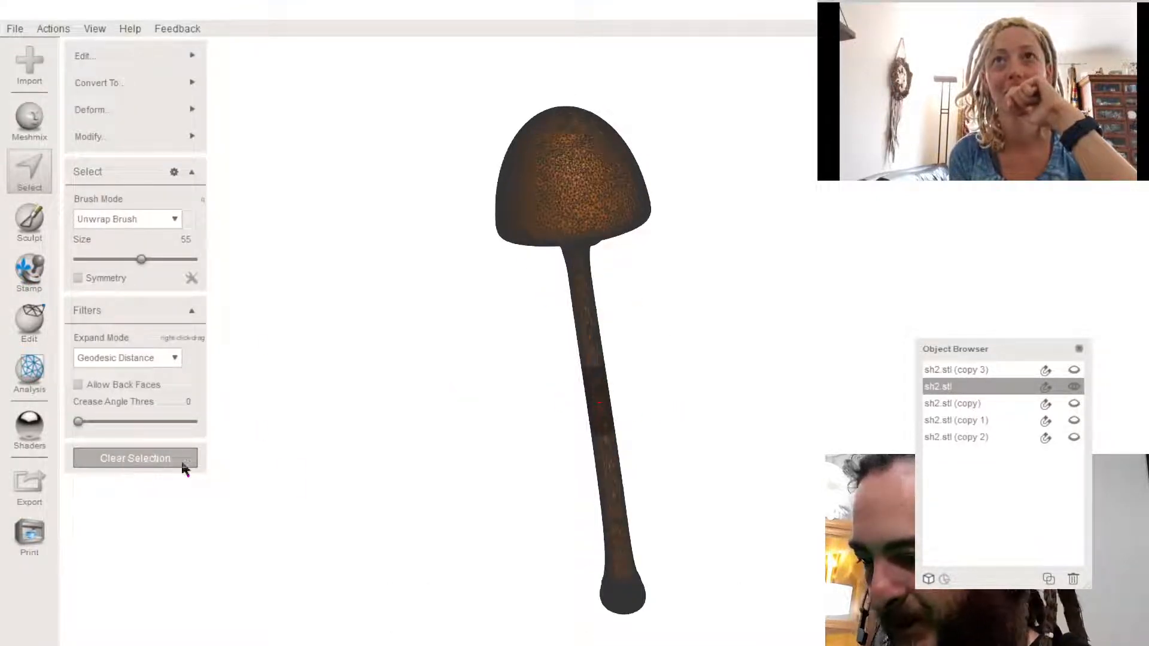
{"action": "left_click", "coordinate": [184, 467]}
{"action": "key", "text": "w"}
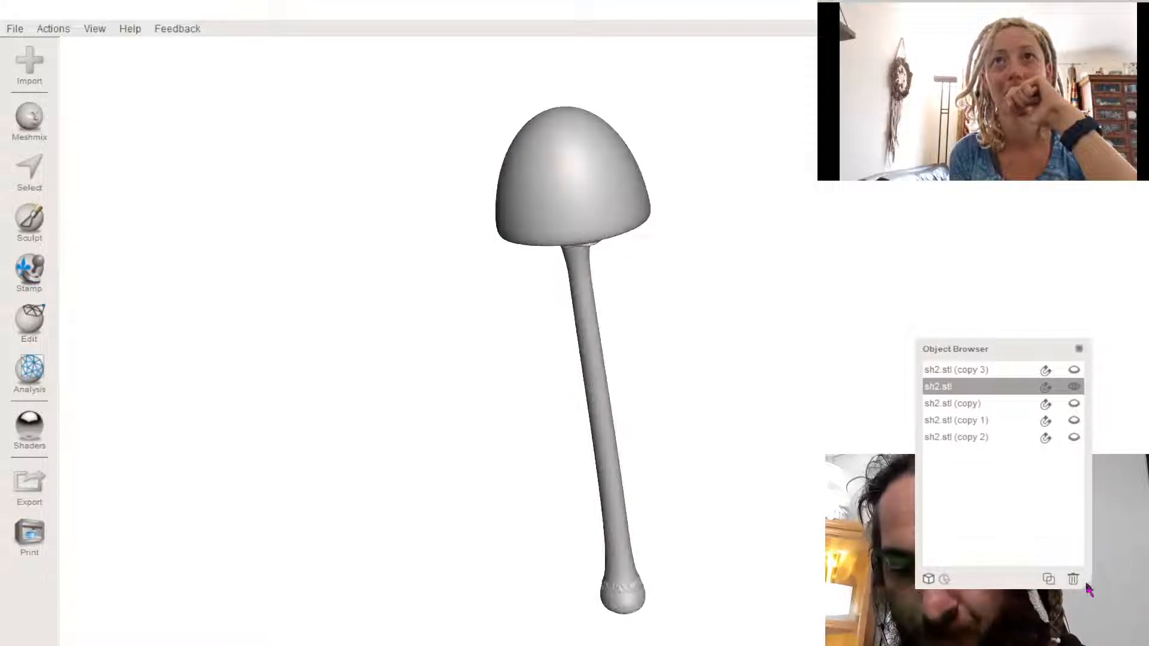
- Duplicate the reduced sh2.stl and rename the original to "base mushie"
{"action": "left_click", "coordinate": [1048, 579]}
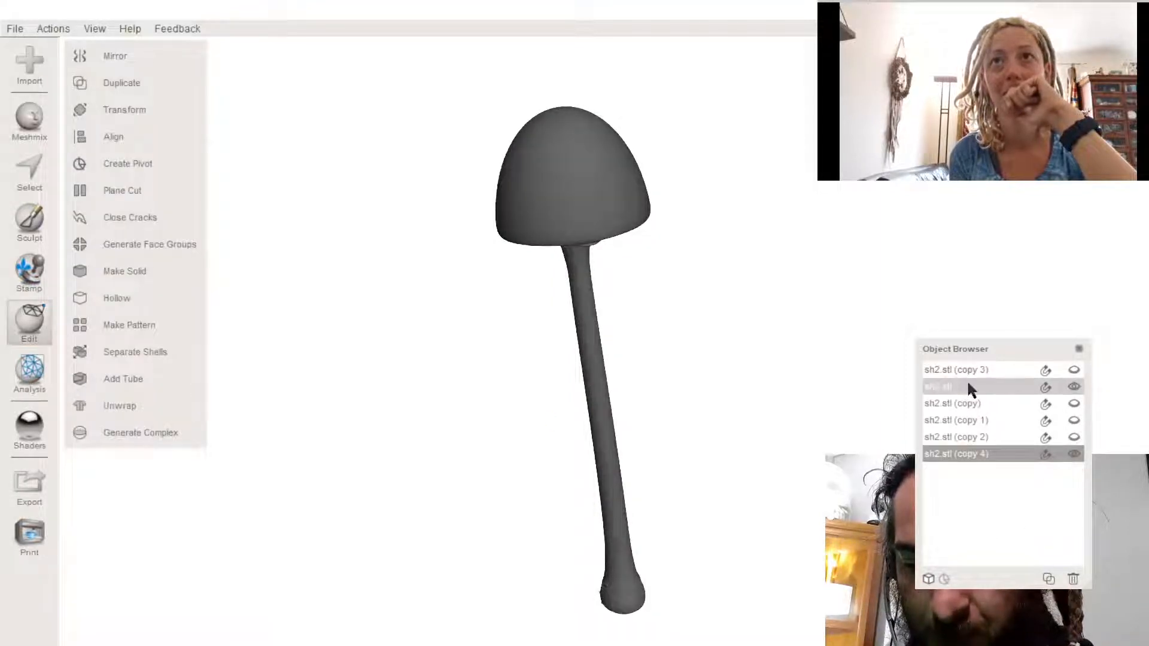
{"action": "double_click", "coordinate": [968, 386]}
{"action": "left_click_drag", "start_coordinate": [954, 385], "coordinate": [894, 386]}
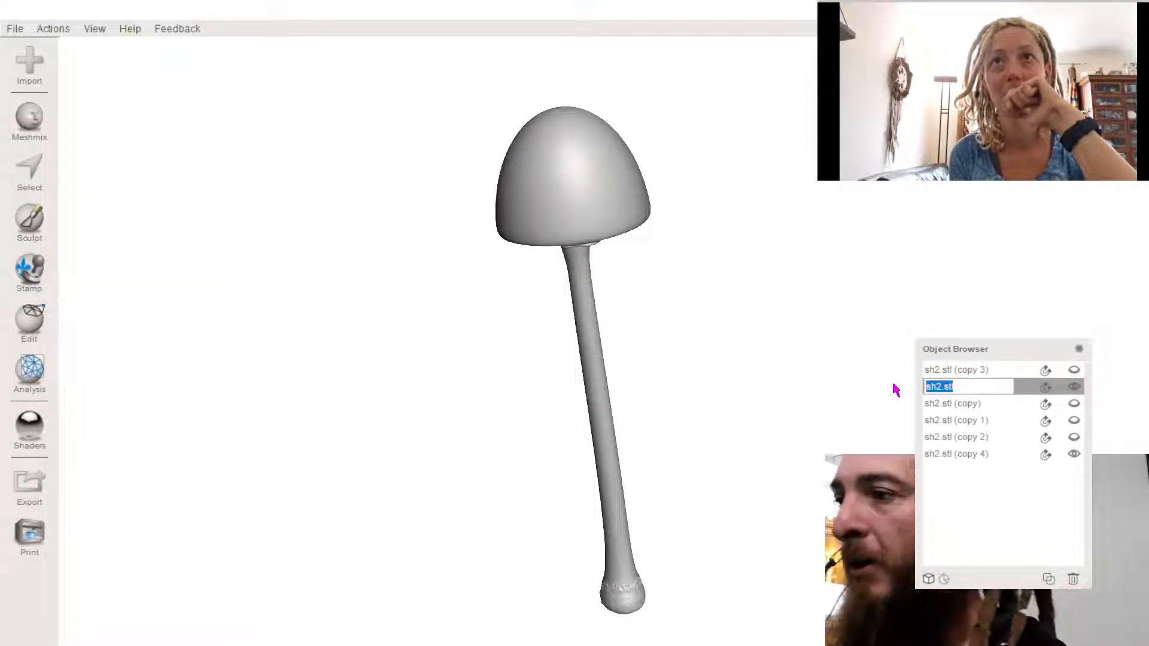
{"action": "type", "text": "base mu"}
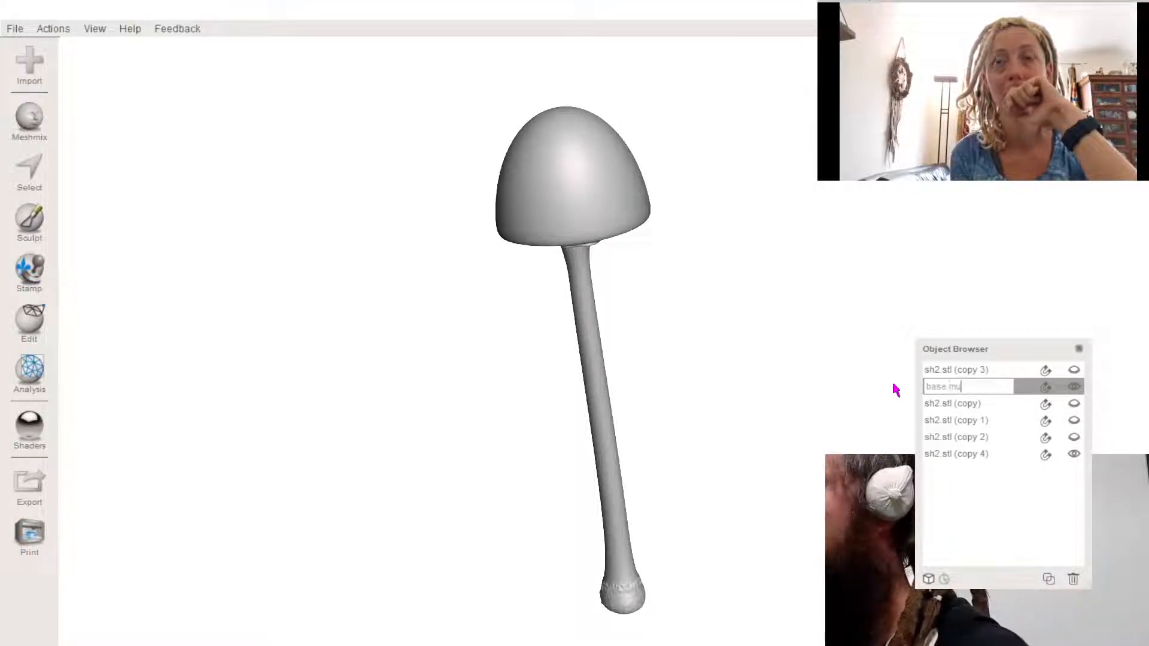
{"action": "type", "text": "shie"}
{"action": "key", "text": "Return"}
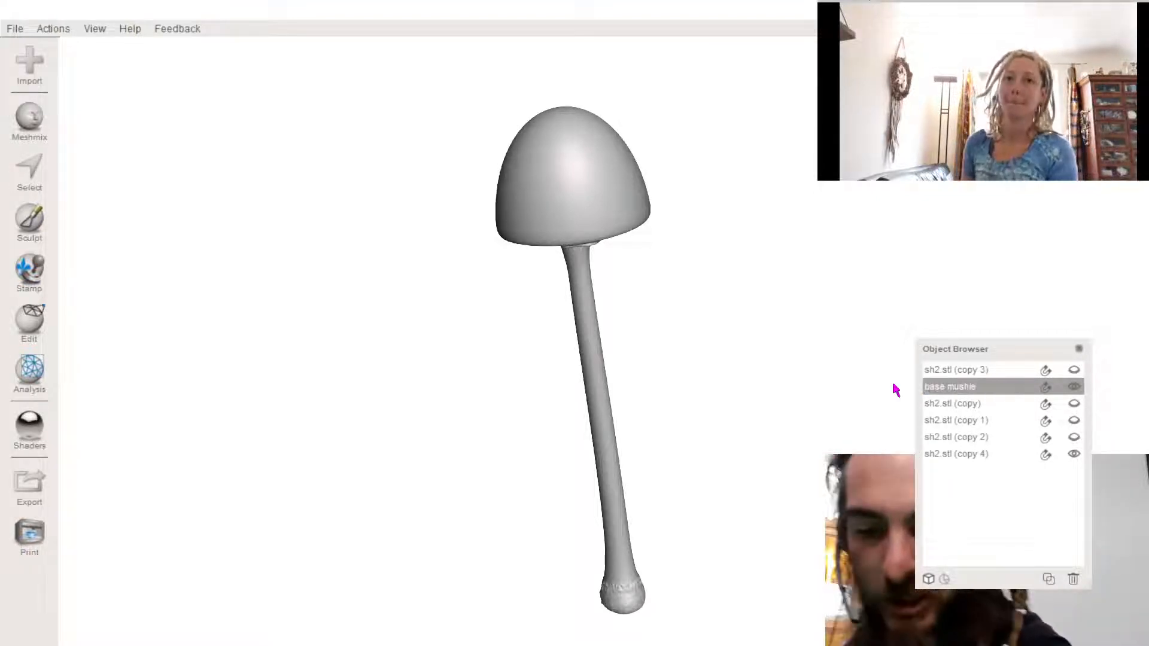
- Activate base mushie and select its stem from just below the cap down to the base
{"action": "left_click", "coordinate": [1011, 454]}
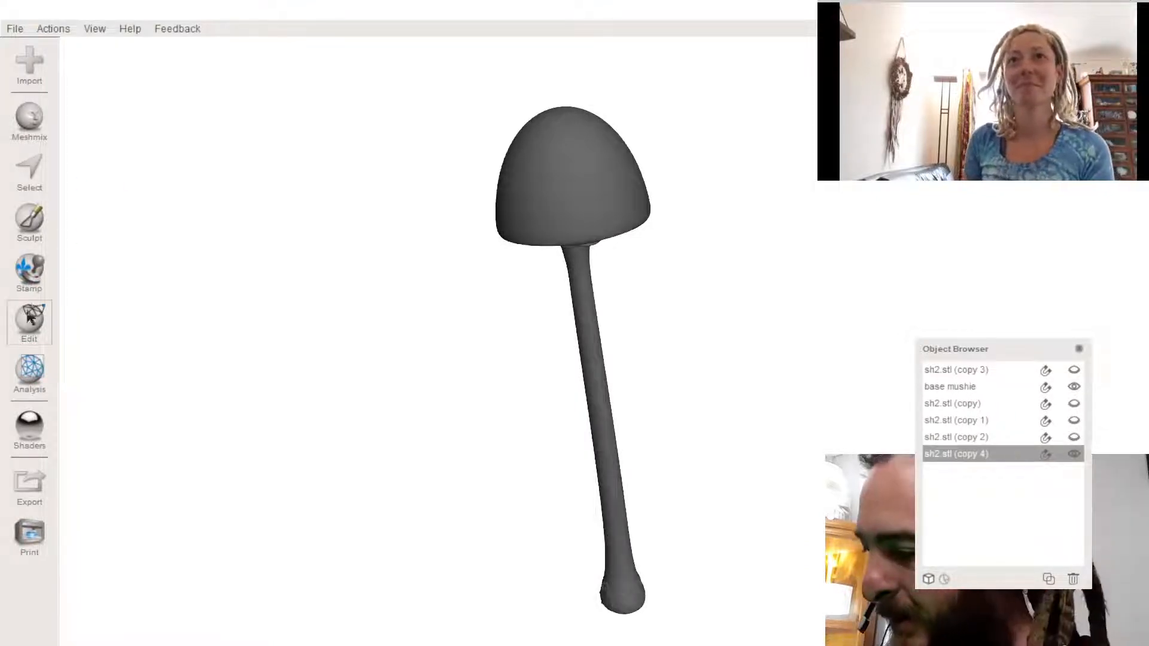
{"action": "left_click", "coordinate": [529, 193]}
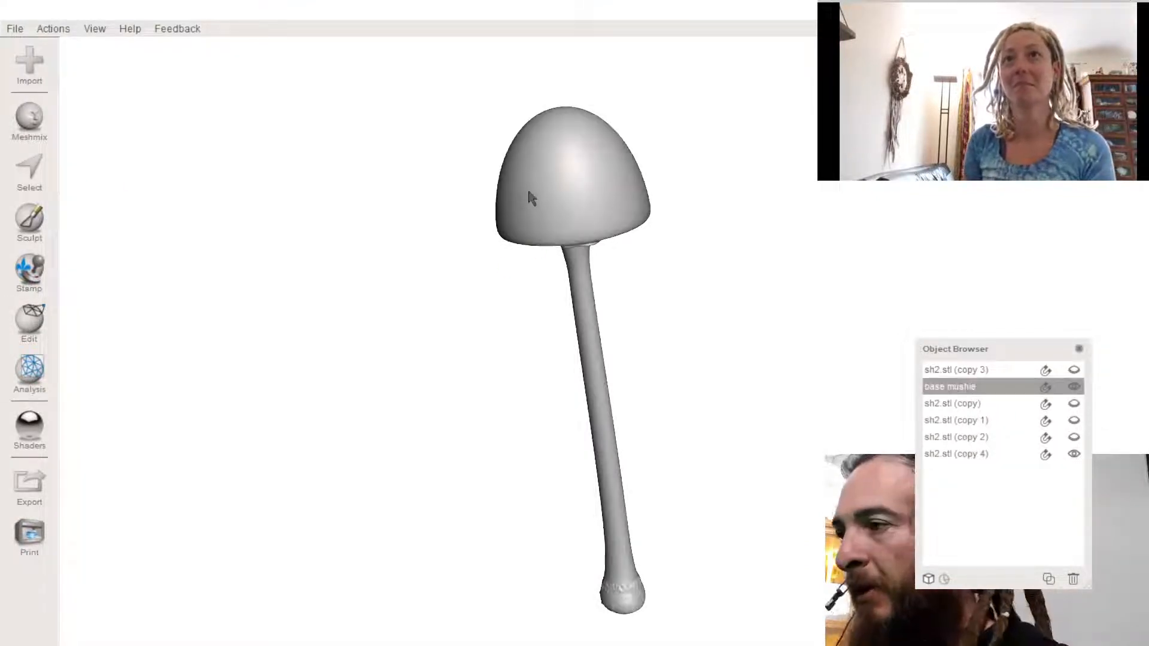
{"action": "key", "text": "s"}
{"action": "mouse_move", "coordinate": [516, 340]}
{"action": "right_mouse_down"}
{"action": "mouse_move", "coordinate": [520, 250]}
{"action": "mouse_move", "coordinate": [450, 225]}
{"action": "mouse_move", "coordinate": [474, 305]}
{"action": "mouse_move", "coordinate": [520, 282]}
{"action": "mouse_move", "coordinate": [526, 321]}
{"action": "mouse_move", "coordinate": [487, 341]}
{"action": "mouse_move", "coordinate": [498, 282]}
{"action": "right_mouse_up"}
{"action": "left_click_drag", "start_coordinate": [513, 232], "coordinate": [649, 233]}
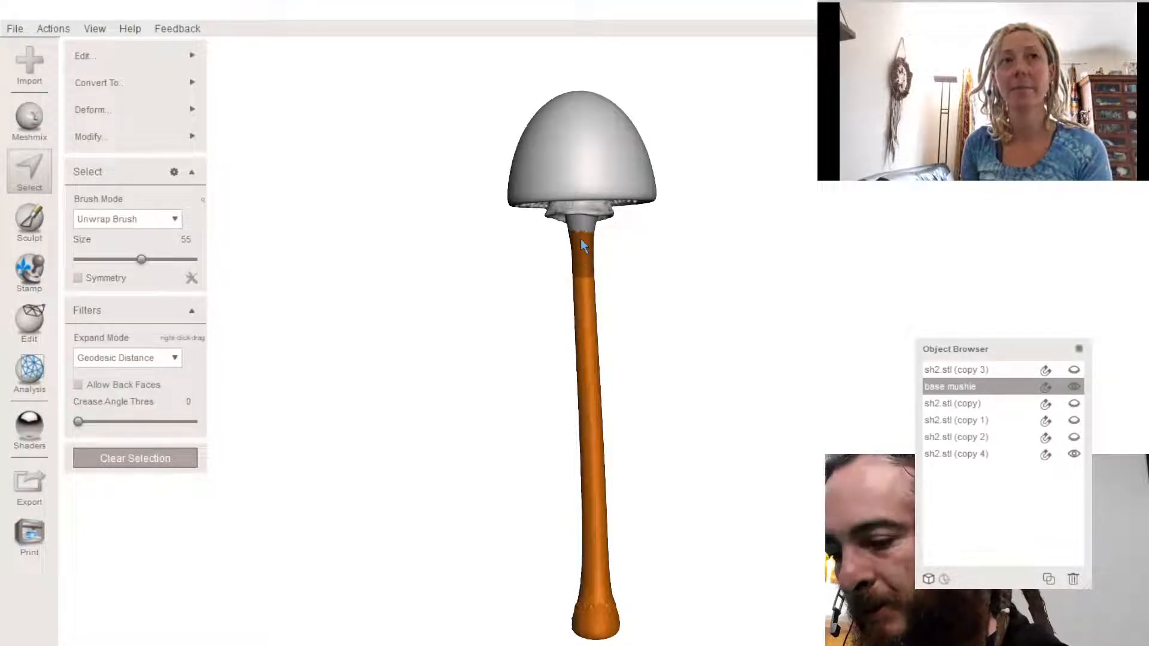
{"action": "right_click_drag", "start_coordinate": [539, 270], "coordinate": [561, 265]}
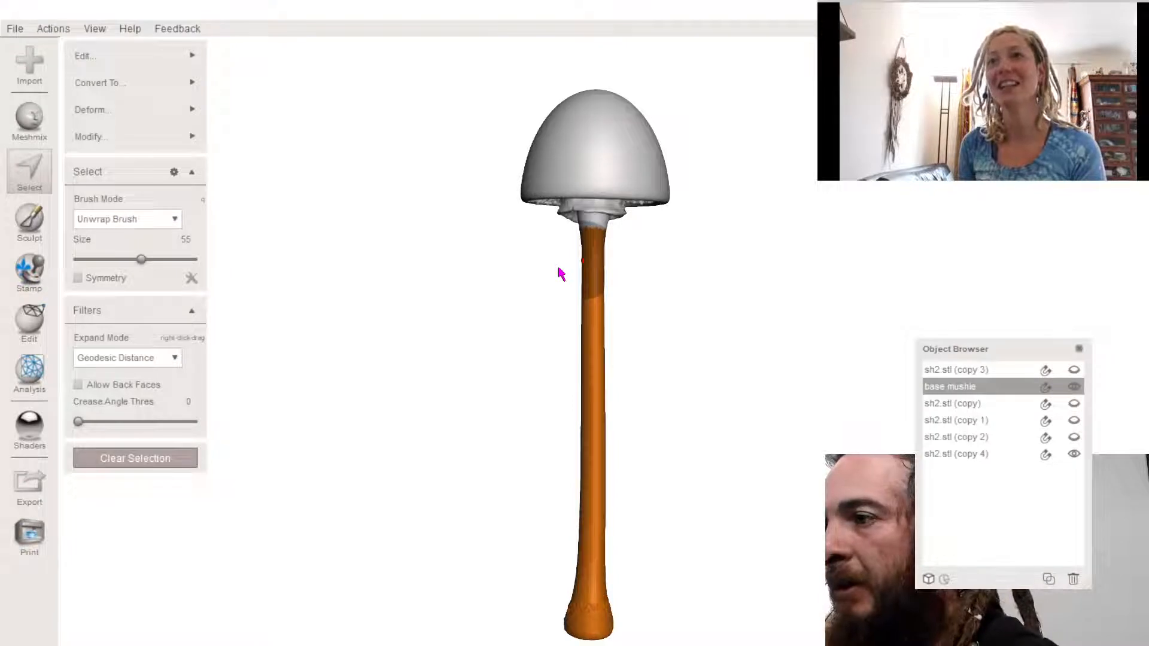
- Invert the selection from the stem to the cap, and use Soft Transform to tilt the cap slightly and shift it sideways
{"action": "key", "text": "i"}
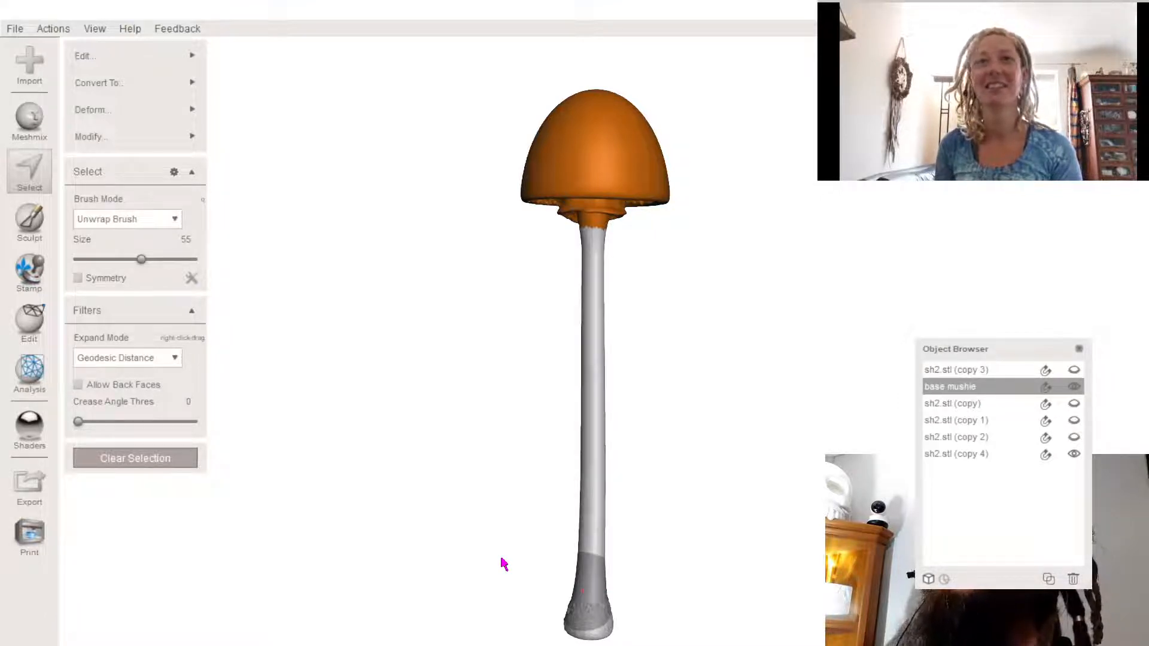
{"action": "left_click_drag", "start_coordinate": [550, 562], "coordinate": [620, 482]}
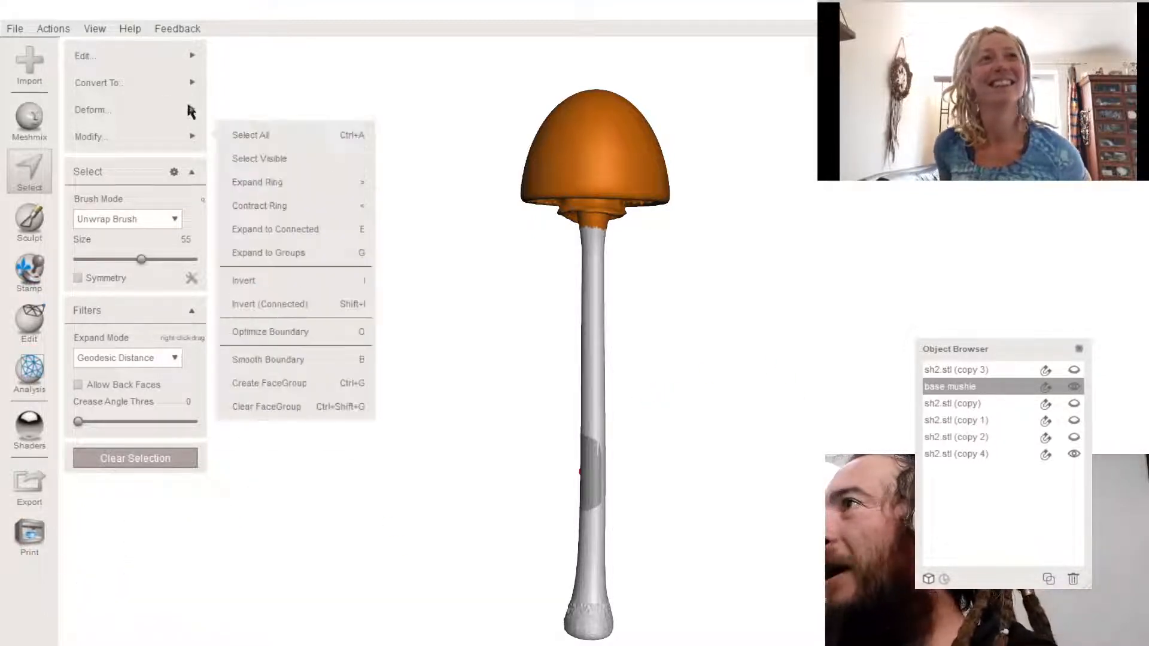
{"action": "mouse_move", "coordinate": [191, 84]}
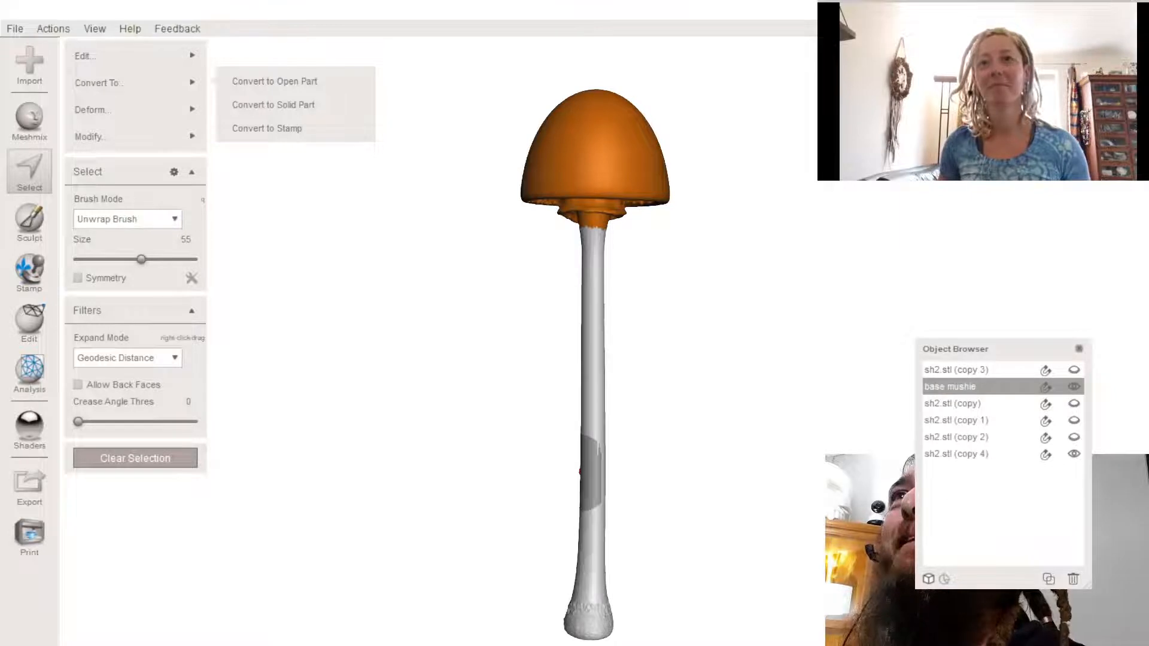
{"action": "key", "text": "t"}
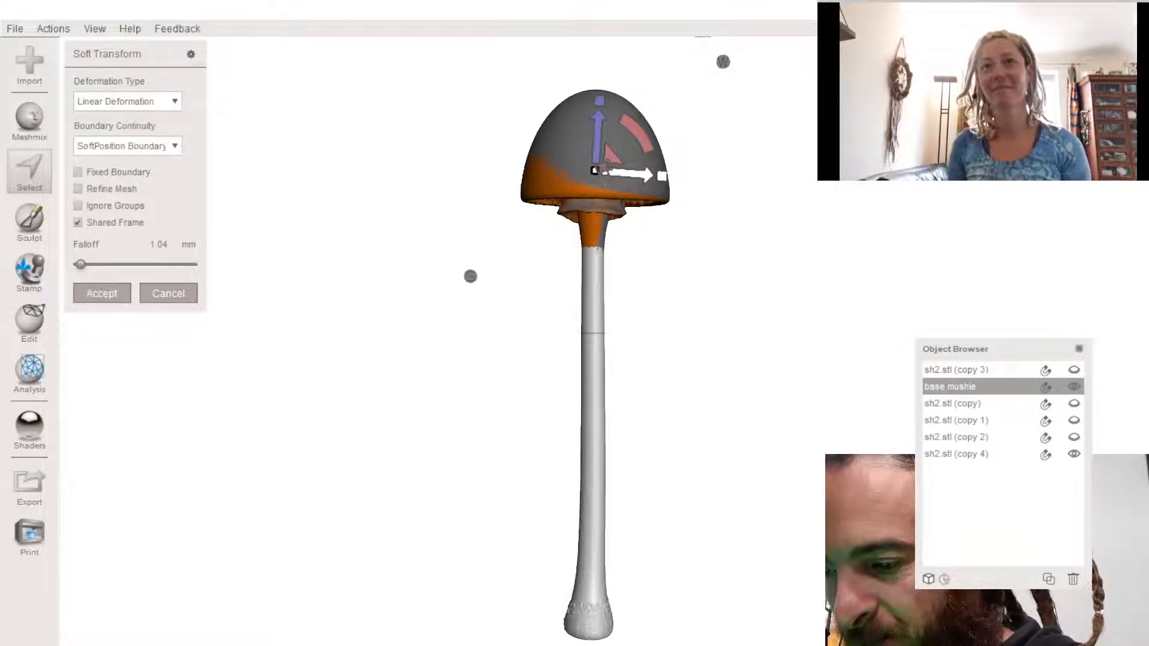
{"action": "left_click_drag", "start_coordinate": [637, 135], "coordinate": [624, 166]}
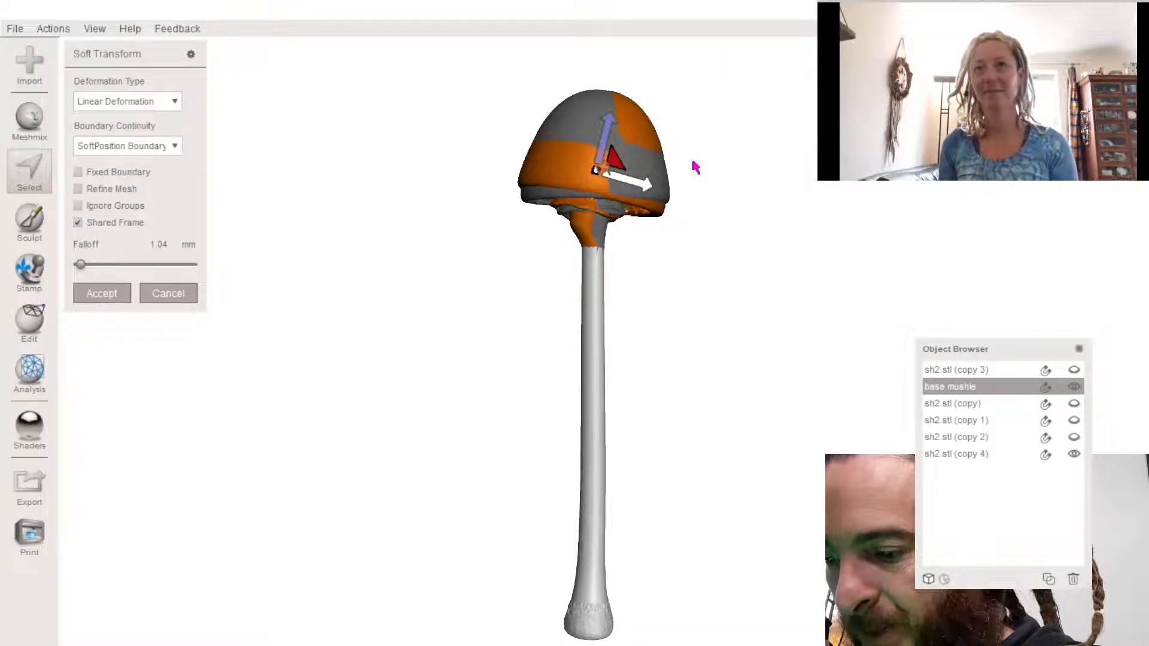
{"action": "left_click_drag", "start_coordinate": [701, 168], "coordinate": [758, 155]}
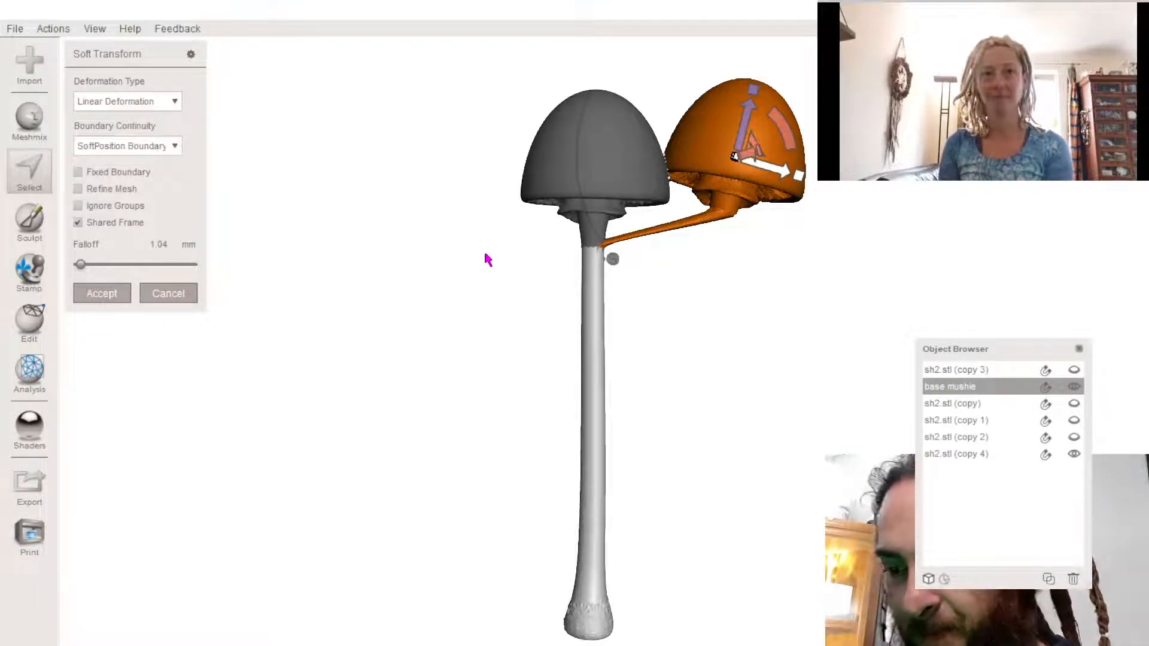
- Set the Soft Transform falloff to 16.67 mm, move and slightly rotate the cap so the whole stem bends, and accept the deformation
{"action": "right_click_drag", "start_coordinate": [483, 274], "coordinate": [284, 334]}
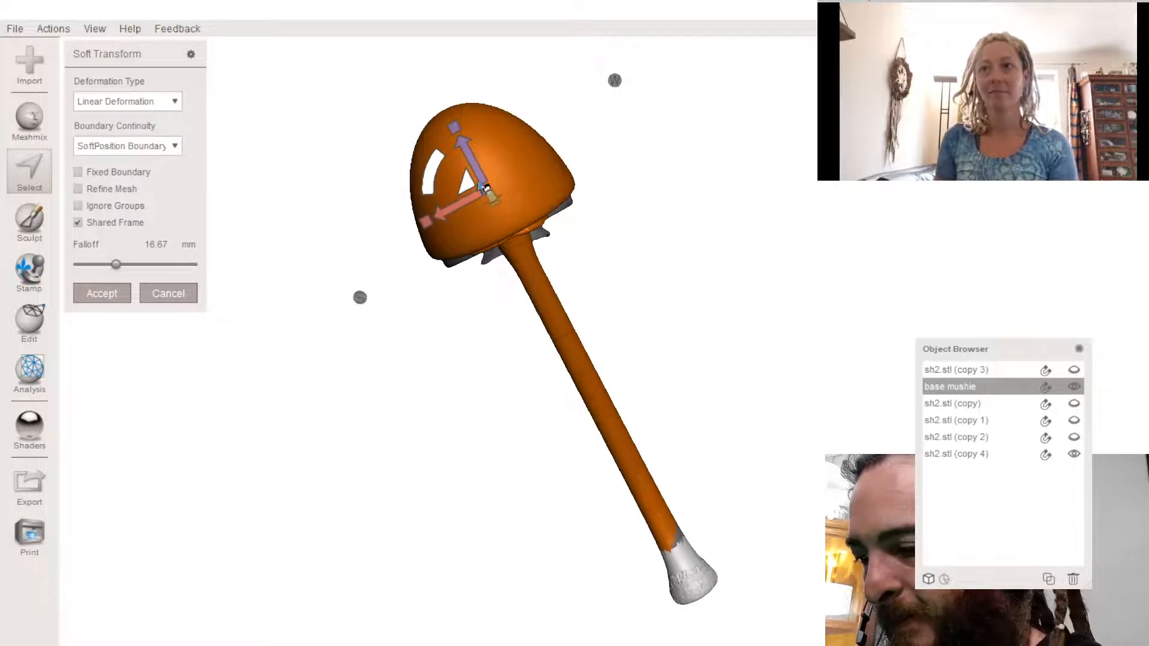
{"action": "left_click_drag", "start_coordinate": [466, 182], "coordinate": [466, 182]}
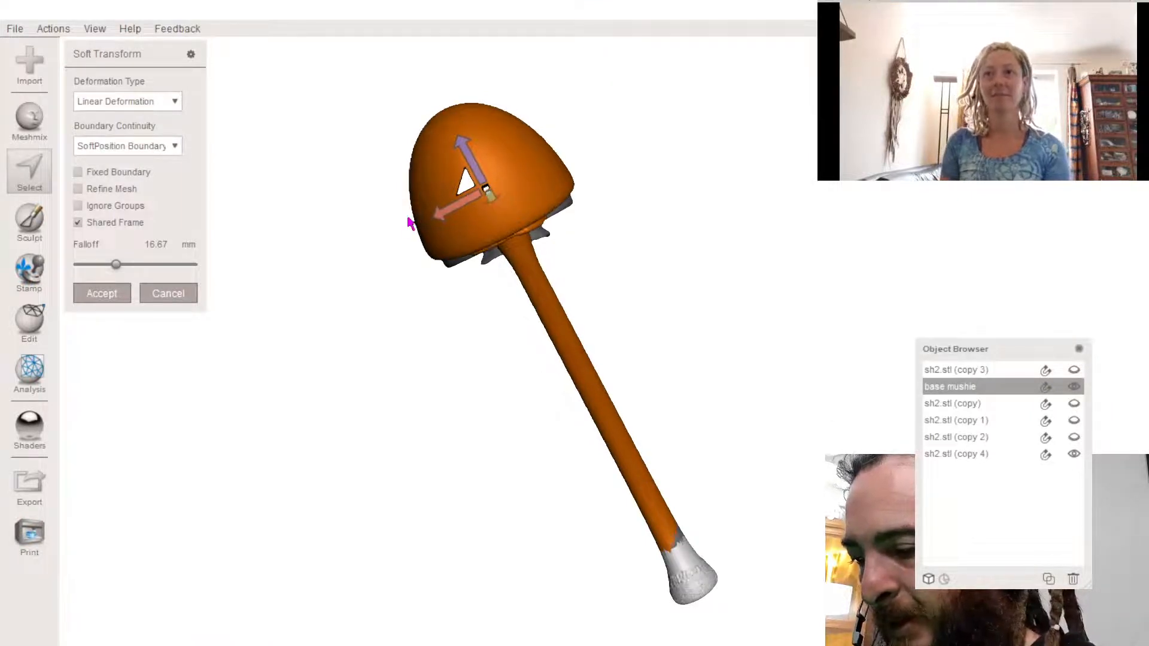
{"action": "left_click_drag", "start_coordinate": [407, 225], "coordinate": [401, 202]}
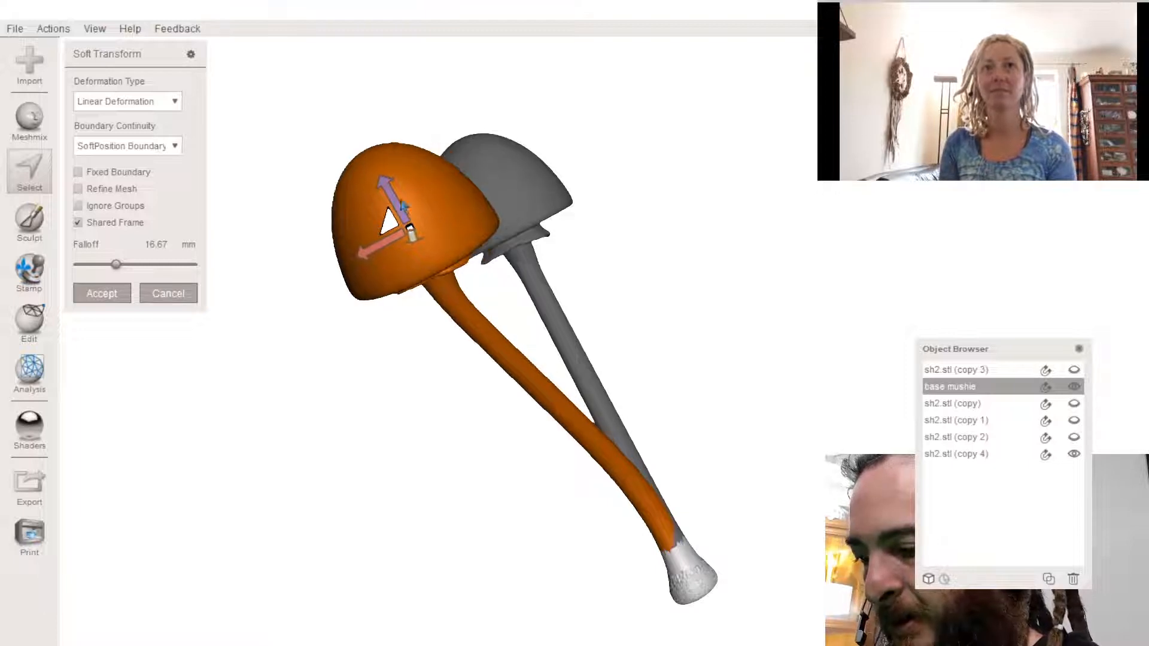
{"action": "right_click_drag", "start_coordinate": [572, 165], "coordinate": [707, 257]}
{"action": "left_click", "coordinate": [720, 244]}
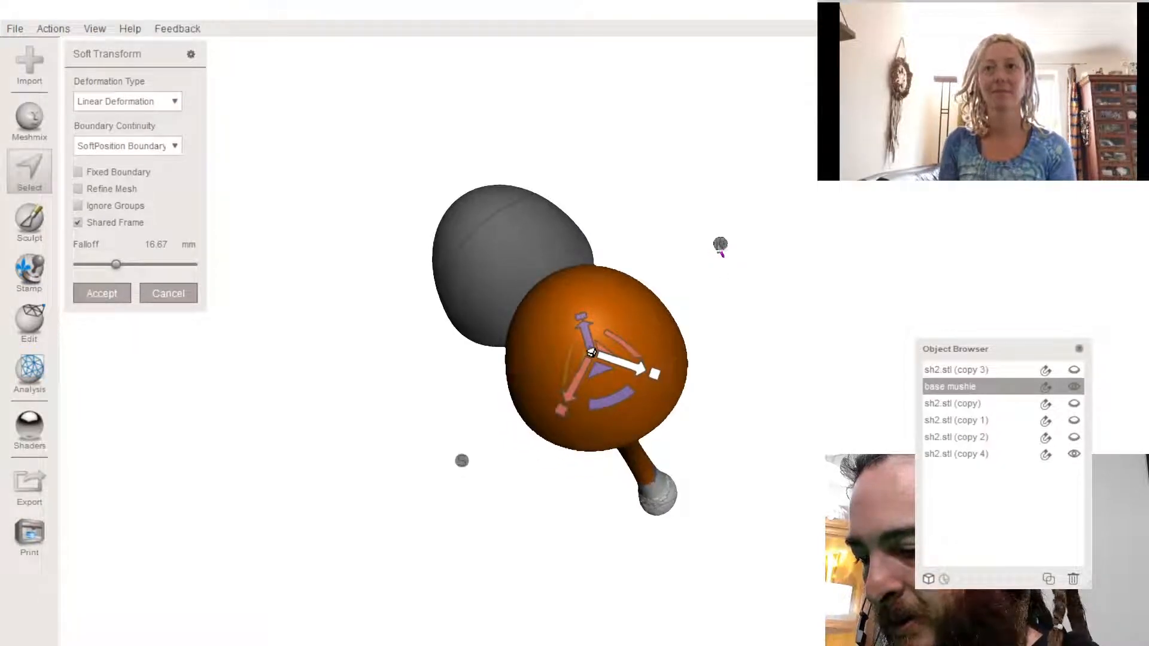
{"action": "right_click_drag", "start_coordinate": [619, 348], "coordinate": [373, 258]}
{"action": "left_click_drag", "start_coordinate": [367, 258], "coordinate": [372, 255]}
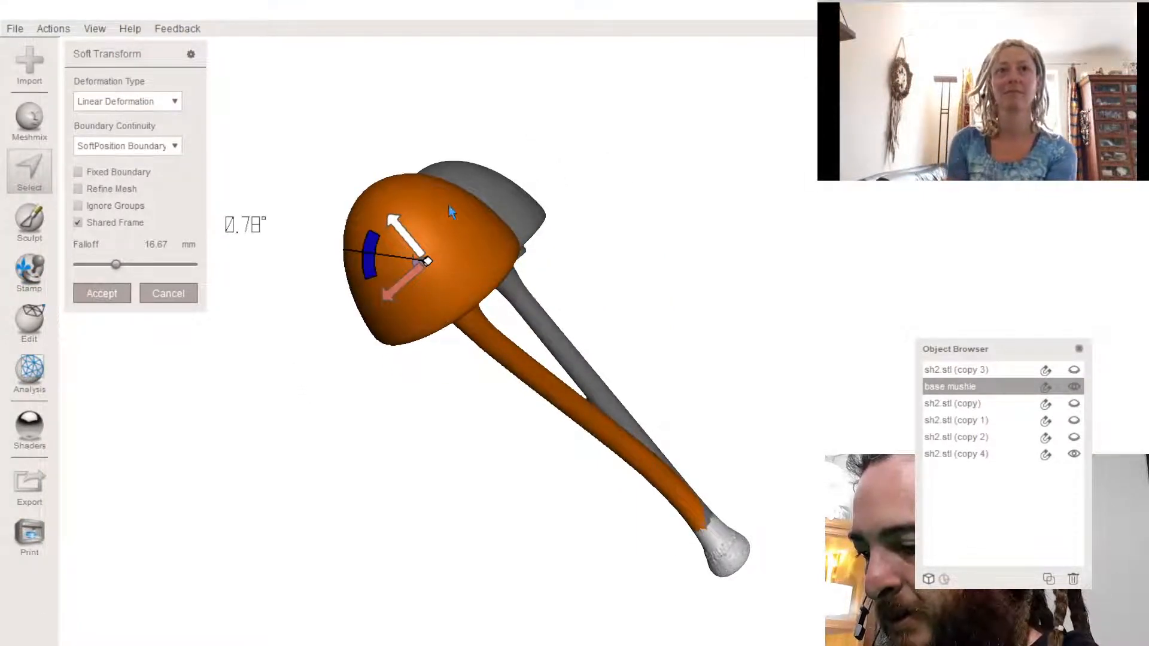
{"action": "right_click_drag", "start_coordinate": [453, 213], "coordinate": [612, 198]}
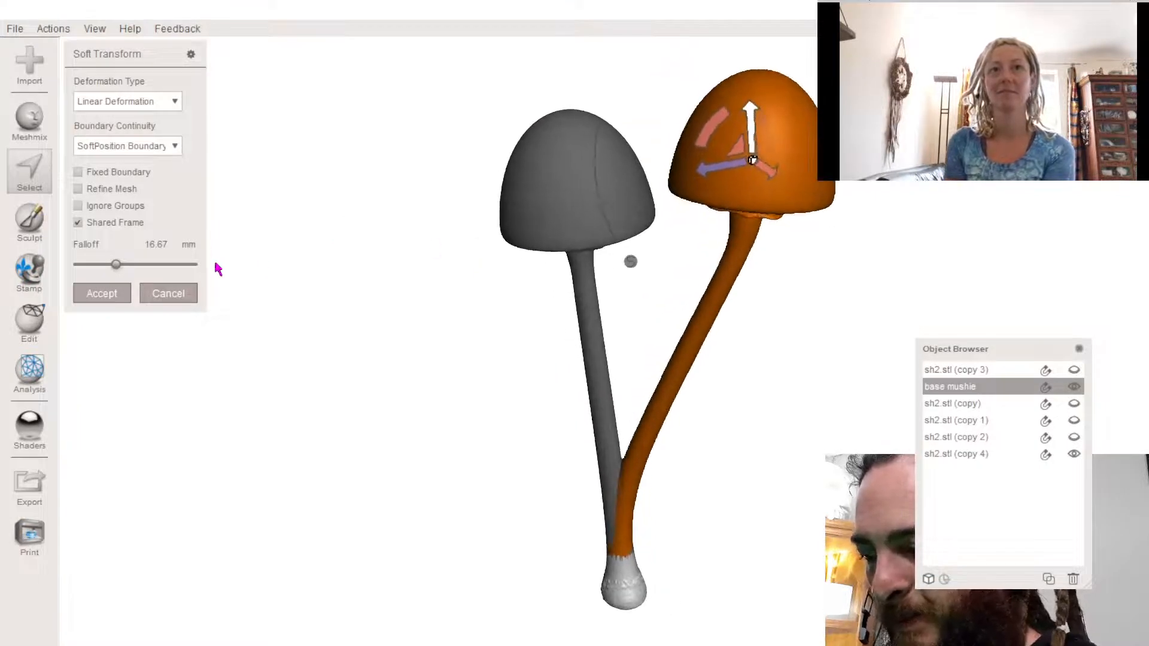
{"action": "left_click", "coordinate": [122, 296]}
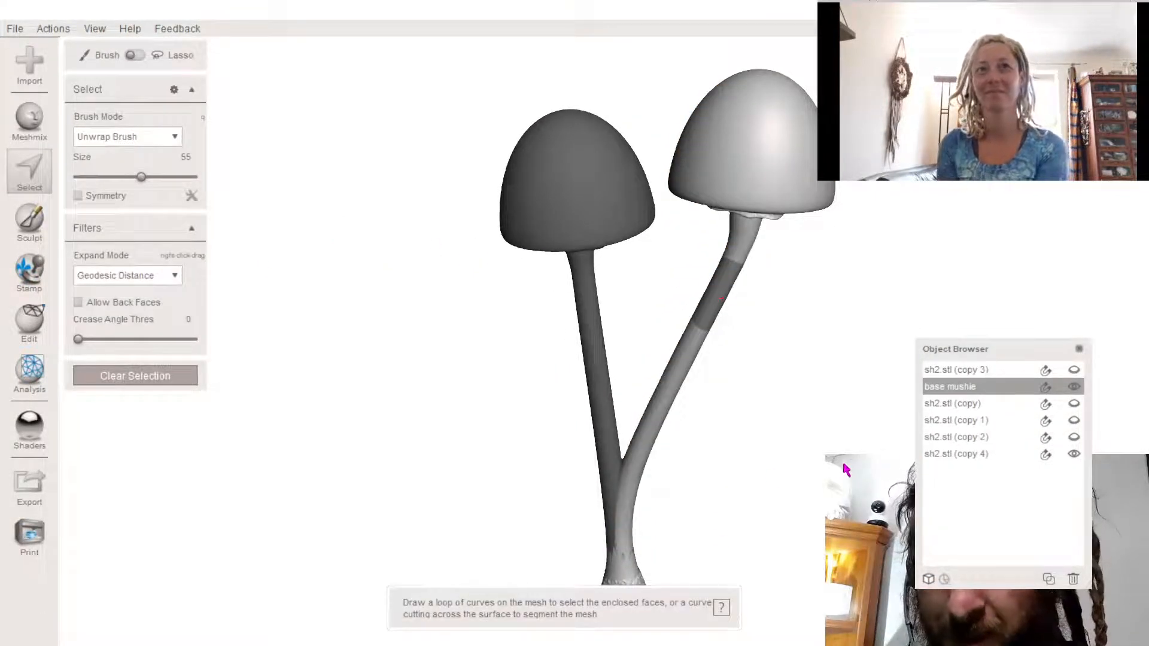
- Rename the bent mushroom, currently called base mushie, to "bend1"
{"action": "double_click", "coordinate": [984, 388]}
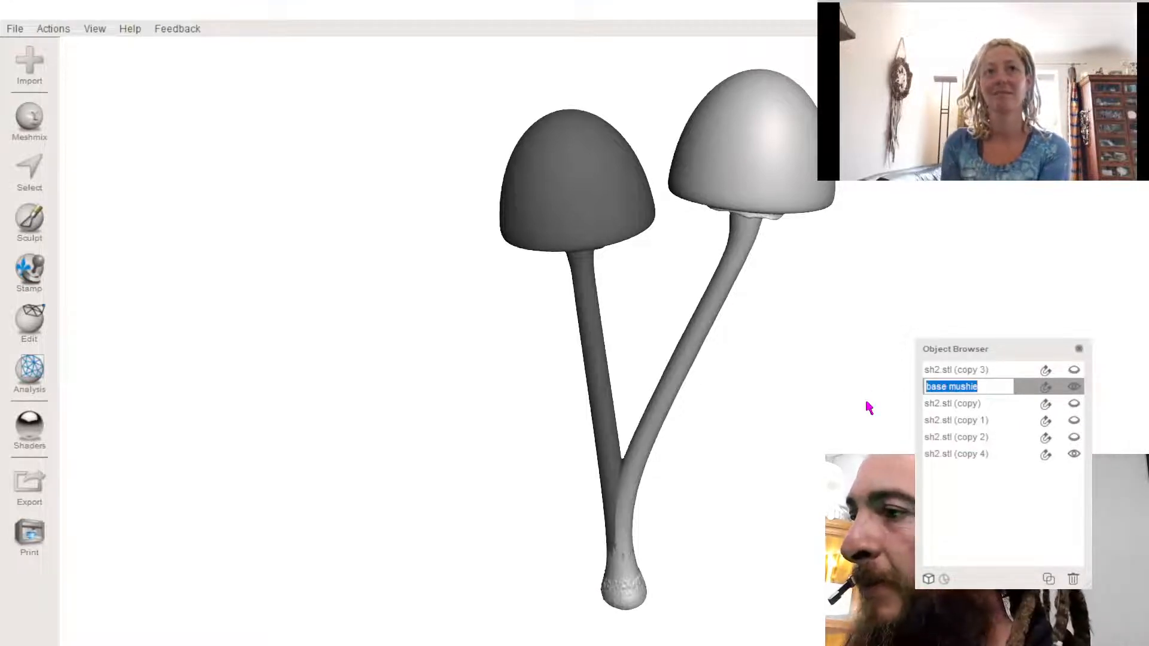
{"action": "type", "text": "bend1"}
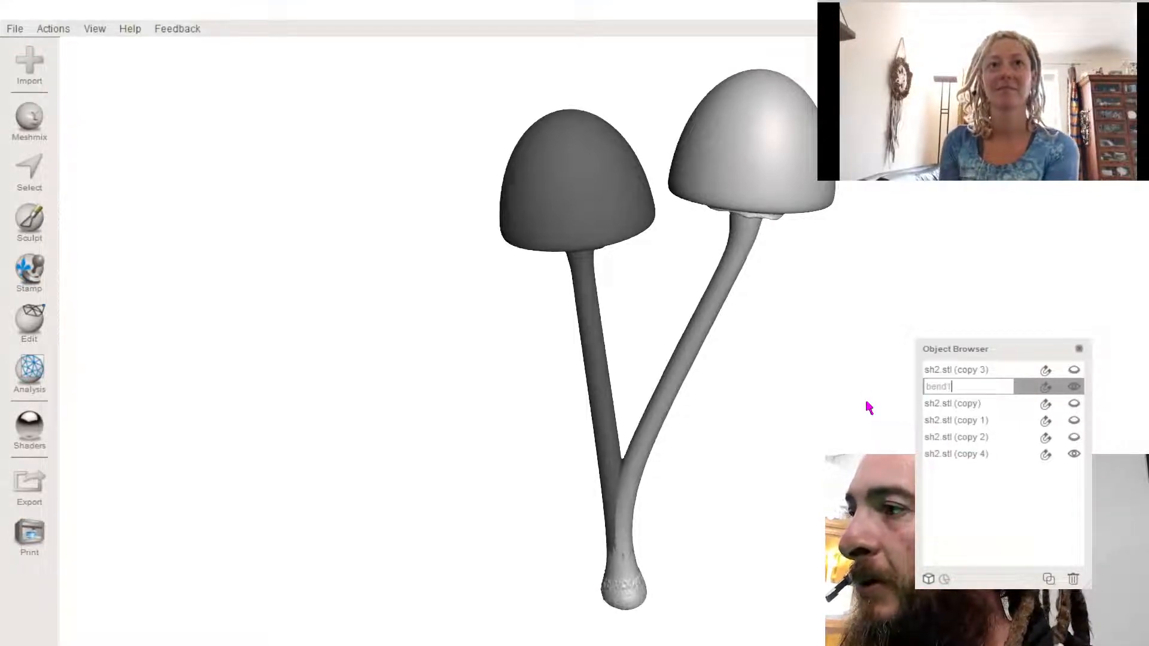
{"action": "key", "text": "Return"}
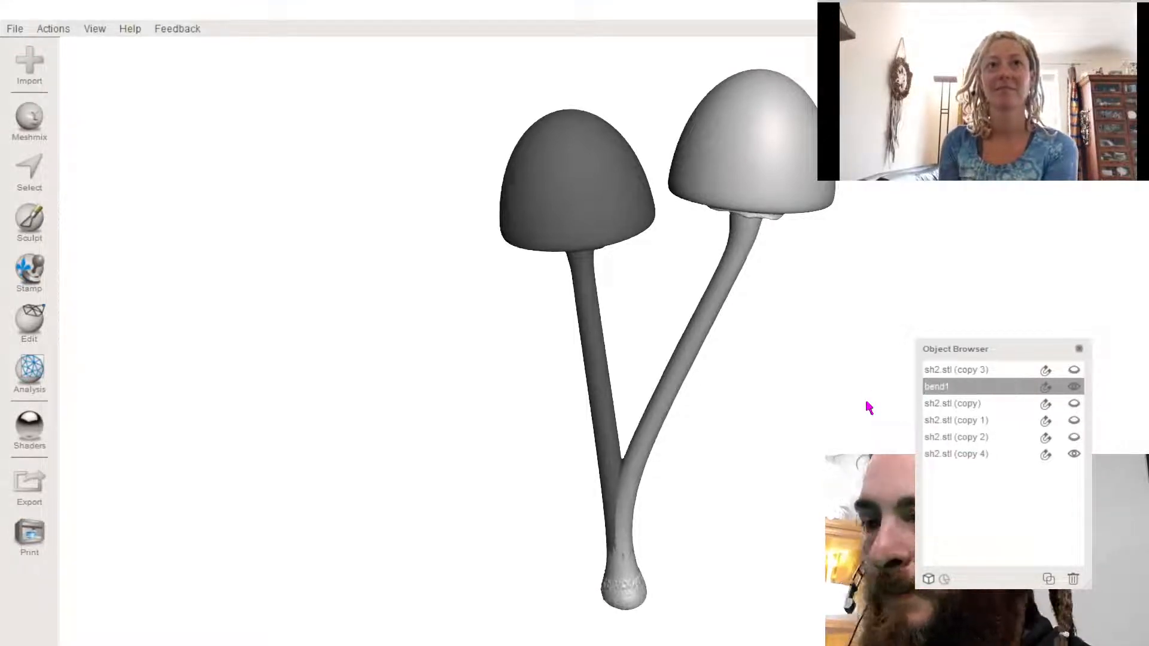
- Make the straight mushroom sh2.stl (copy 4) active and rename it "base mushie"
{"action": "left_click", "coordinate": [952, 454]}
{"action": "double_click", "coordinate": [977, 454]}
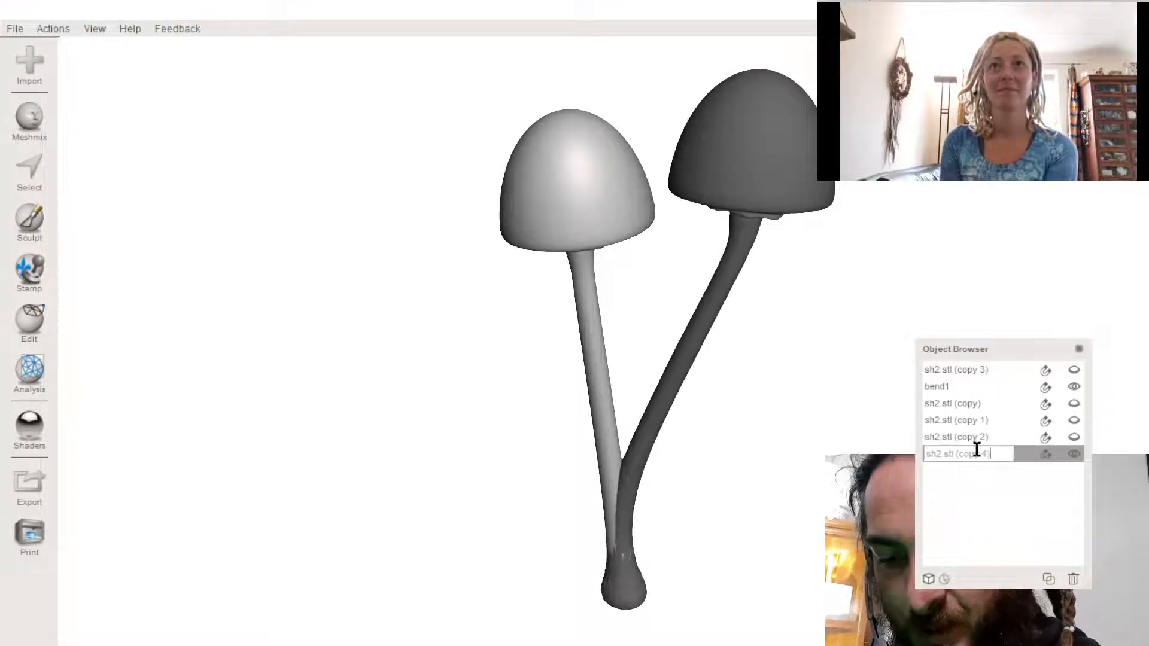
{"action": "left_click_drag", "start_coordinate": [994, 455], "coordinate": [908, 449]}
{"action": "type", "text": "b"}
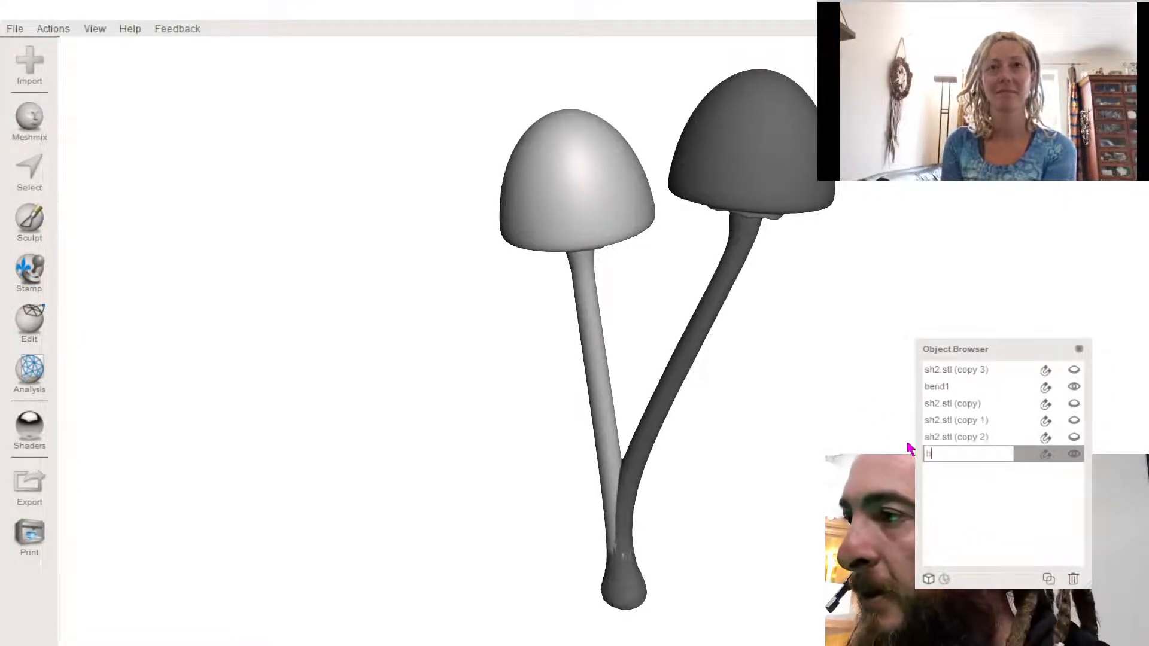
{"action": "type", "text": "ase mus"}
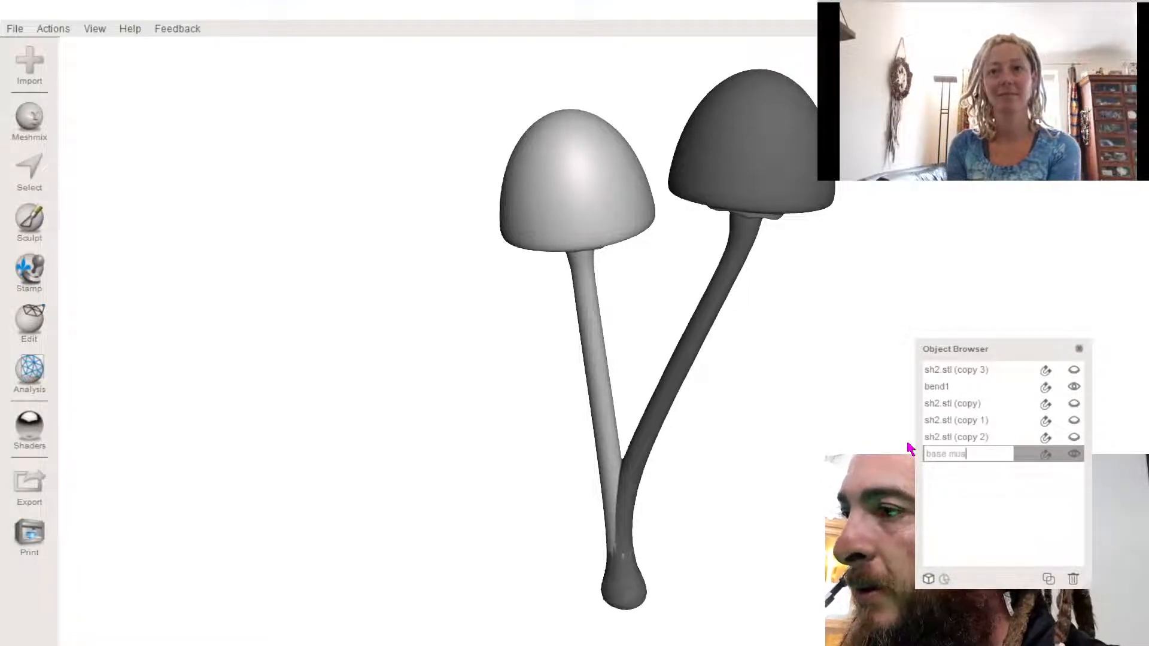
{"action": "type", "text": "hie"}
{"action": "key", "text": "Return"}
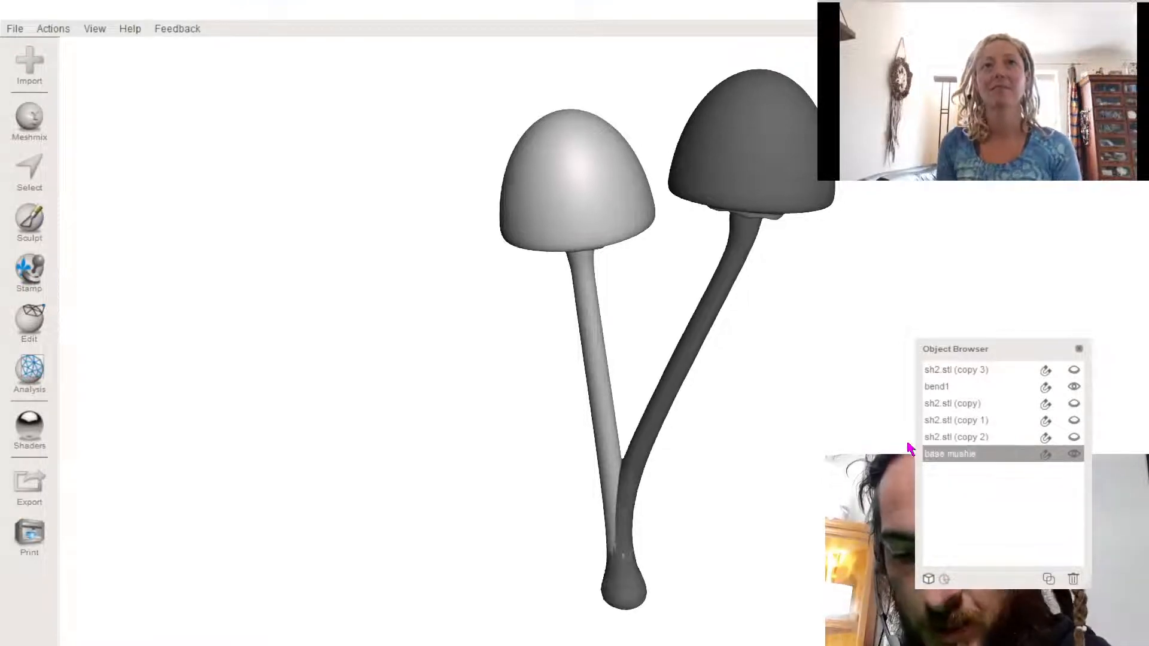
- Hide bend1 and duplicate base mushie, leaving only the new copy active and visible
{"action": "left_click", "coordinate": [1073, 387]}
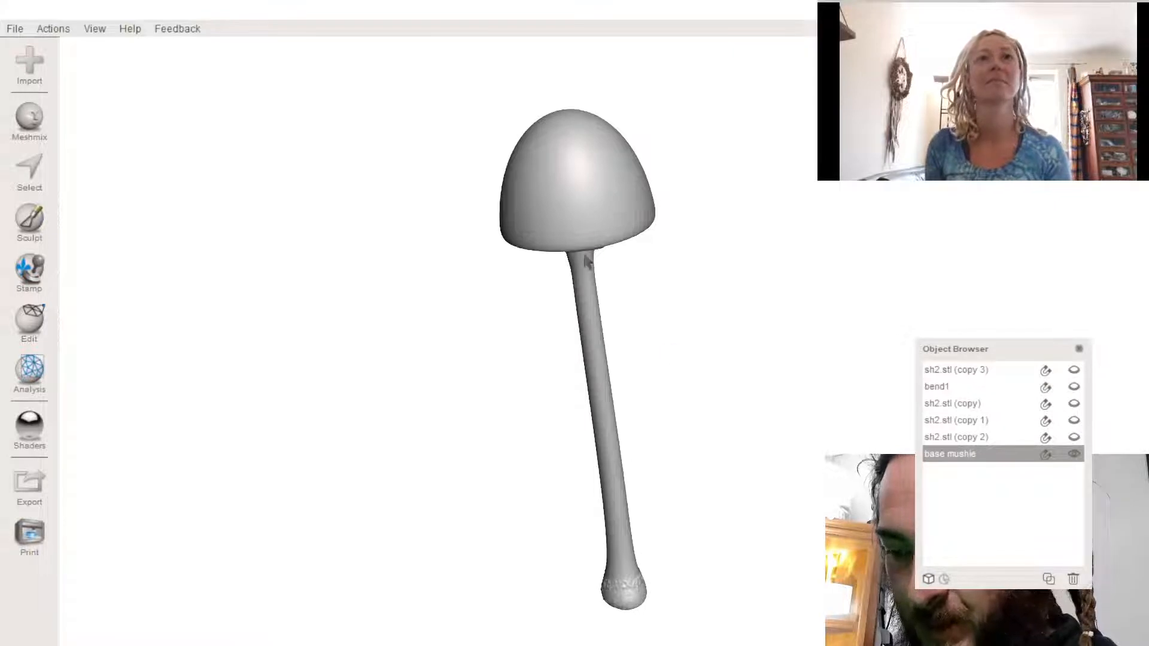
{"action": "left_click", "coordinate": [1048, 578]}
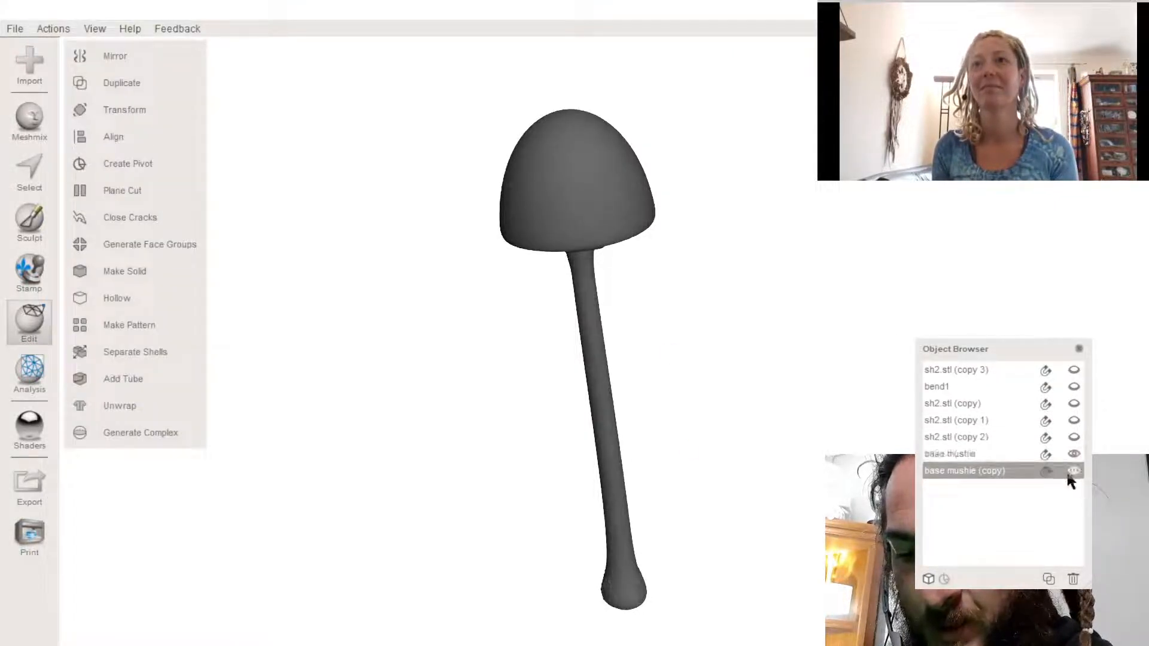
{"action": "left_click", "coordinate": [1000, 472]}
{"action": "left_click", "coordinate": [1071, 453]}
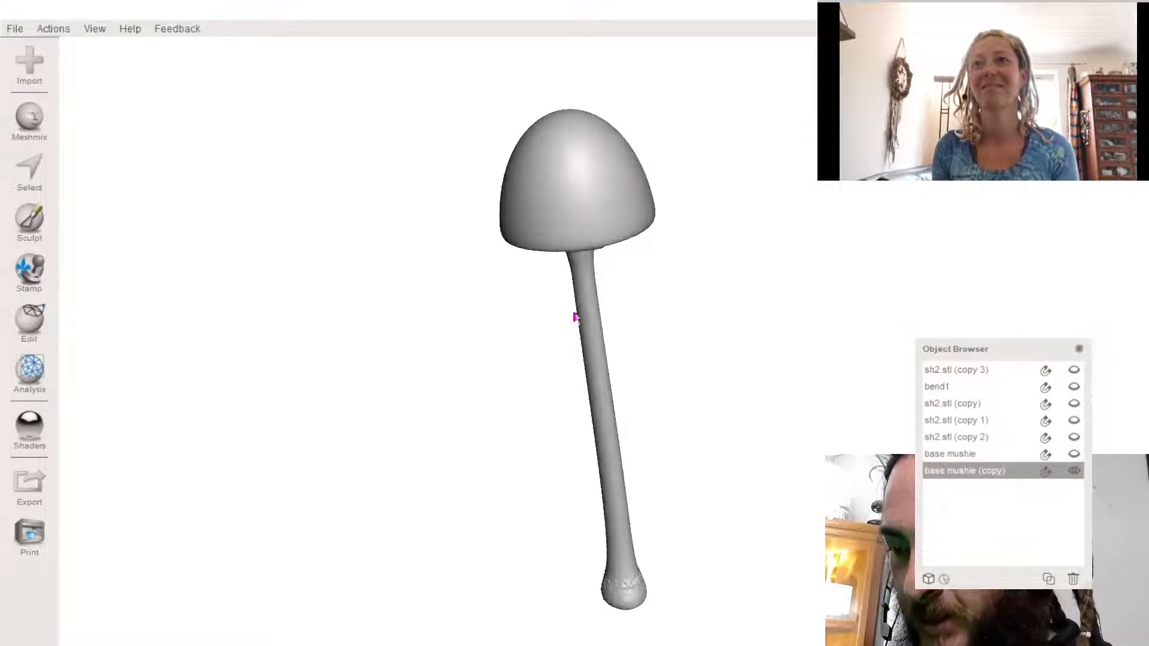
- Select the cap and upper neck of the upright mushroom using a lasso across the stem and an inverted selection
{"action": "right_click_drag", "start_coordinate": [574, 313], "coordinate": [590, 280]}
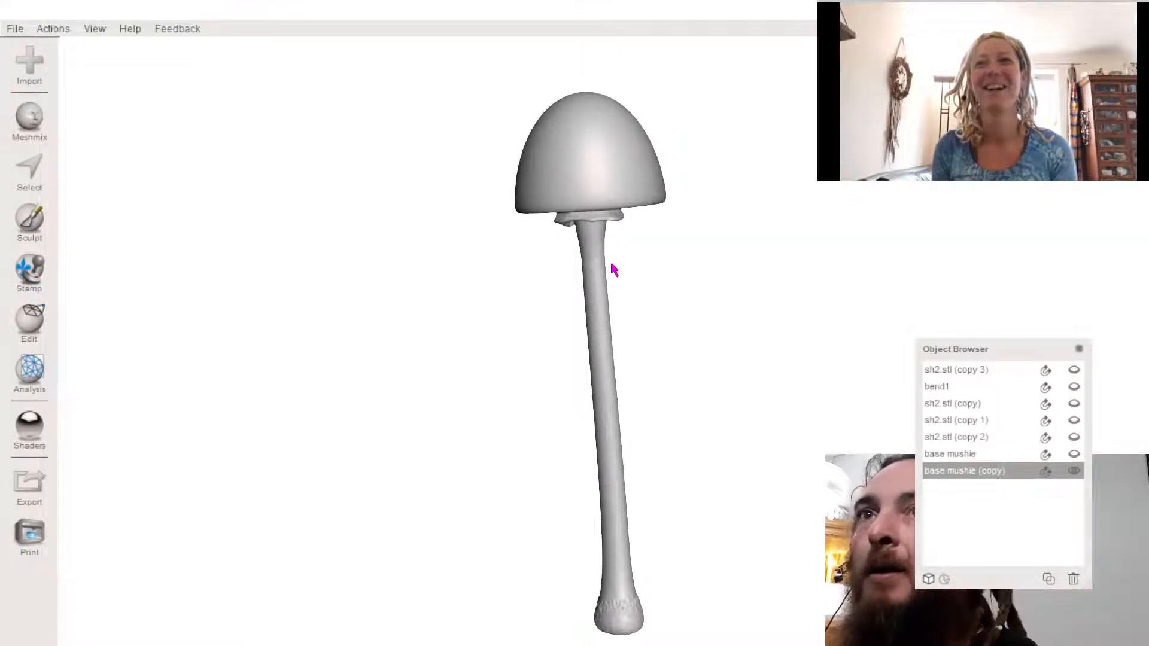
{"action": "key", "text": "s"}
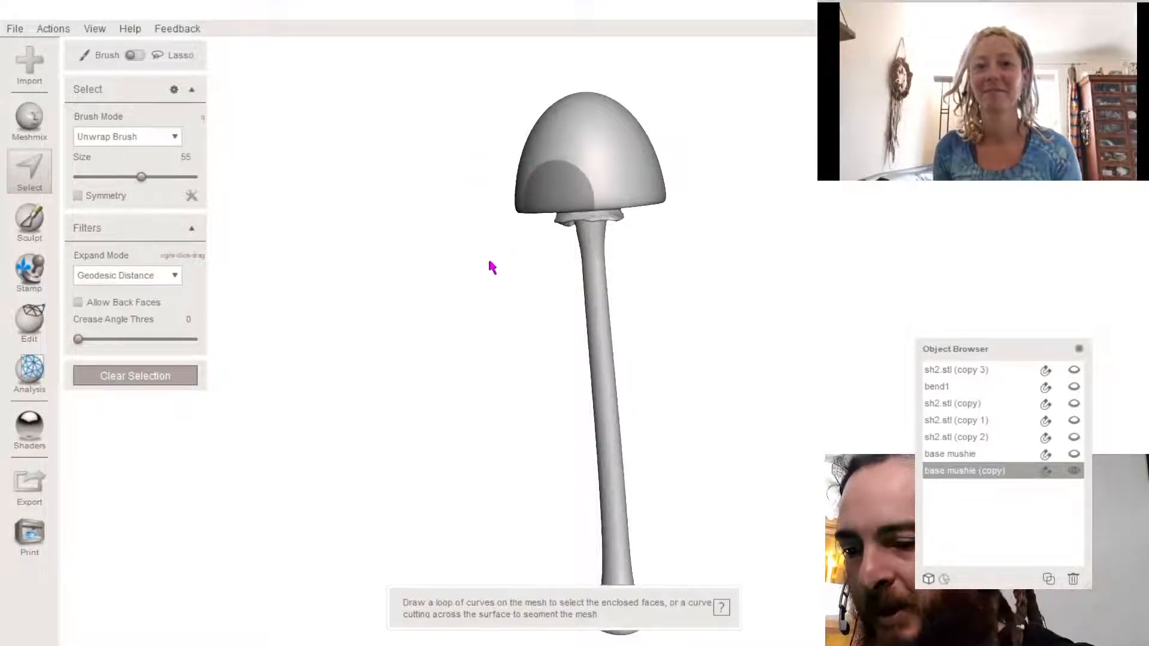
{"action": "mouse_move", "coordinate": [426, 265]}
{"action": "right_mouse_down"}
{"action": "mouse_move", "coordinate": [482, 252]}
{"action": "mouse_move", "coordinate": [568, 268]}
{"action": "mouse_move", "coordinate": [558, 270]}
{"action": "right_mouse_up"}
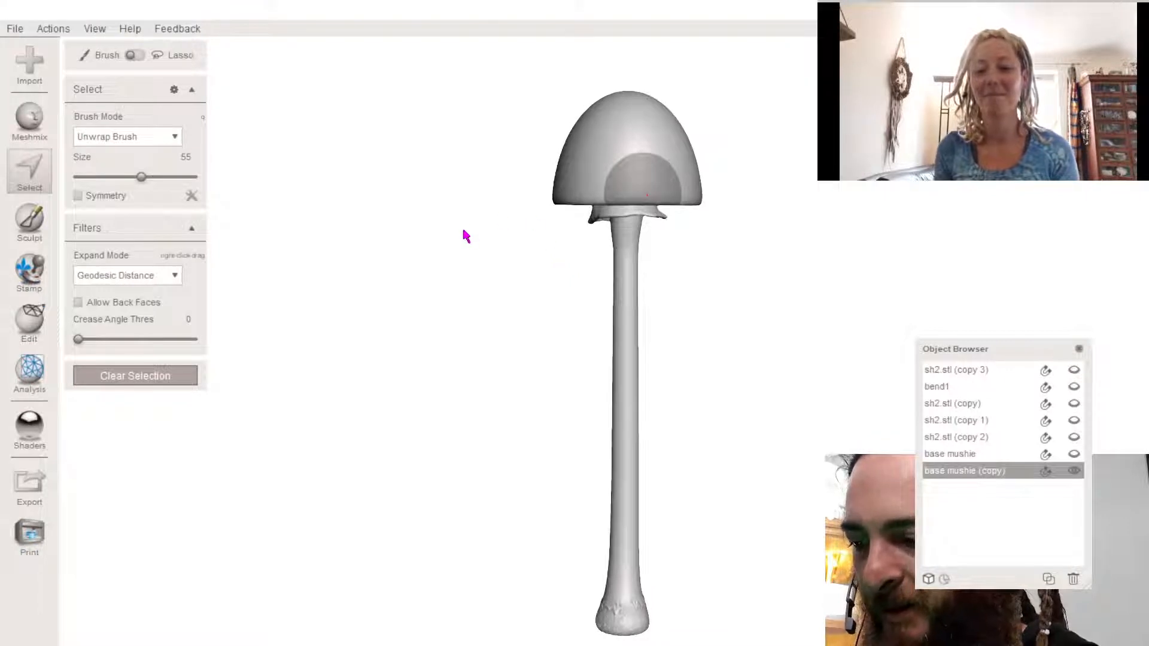
{"action": "left_click_drag", "start_coordinate": [463, 230], "coordinate": [777, 234]}
{"action": "mouse_move", "coordinate": [619, 242]}
{"action": "right_mouse_down"}
{"action": "mouse_move", "coordinate": [546, 186]}
{"action": "mouse_move", "coordinate": [554, 85]}
{"action": "mouse_move", "coordinate": [556, 116]}
{"action": "right_mouse_up"}
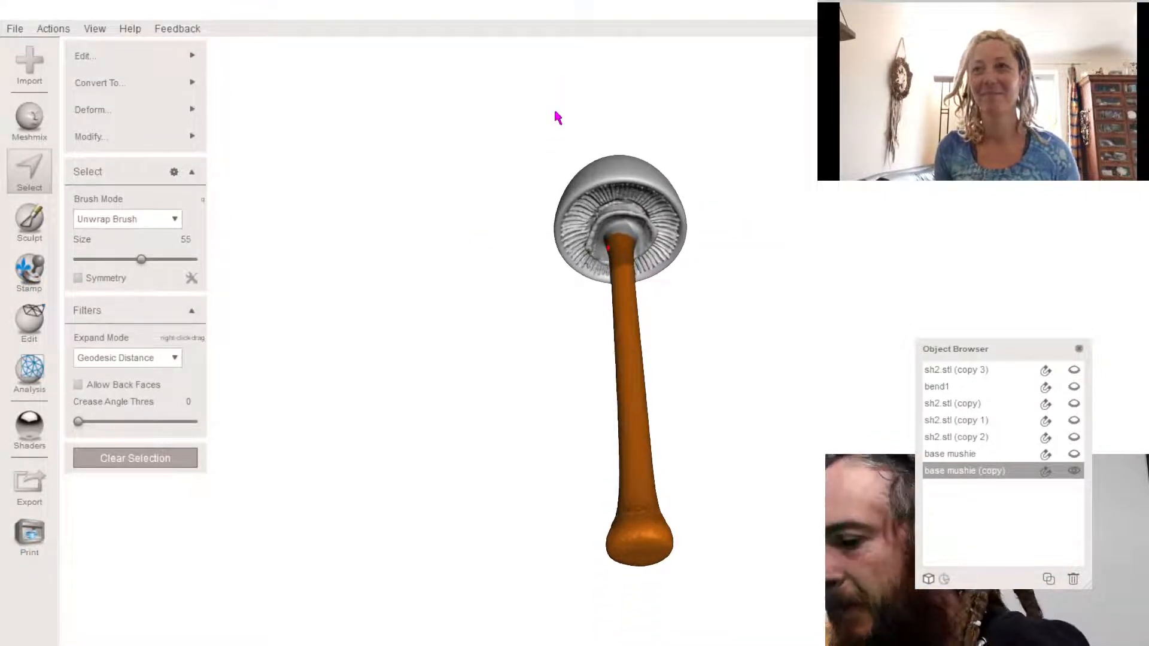
{"action": "key", "text": "Escape"}
{"action": "mouse_move", "coordinate": [535, 178]}
{"action": "right_mouse_down"}
{"action": "mouse_move", "coordinate": [539, 321]}
{"action": "mouse_move", "coordinate": [587, 275]}
{"action": "right_mouse_up"}
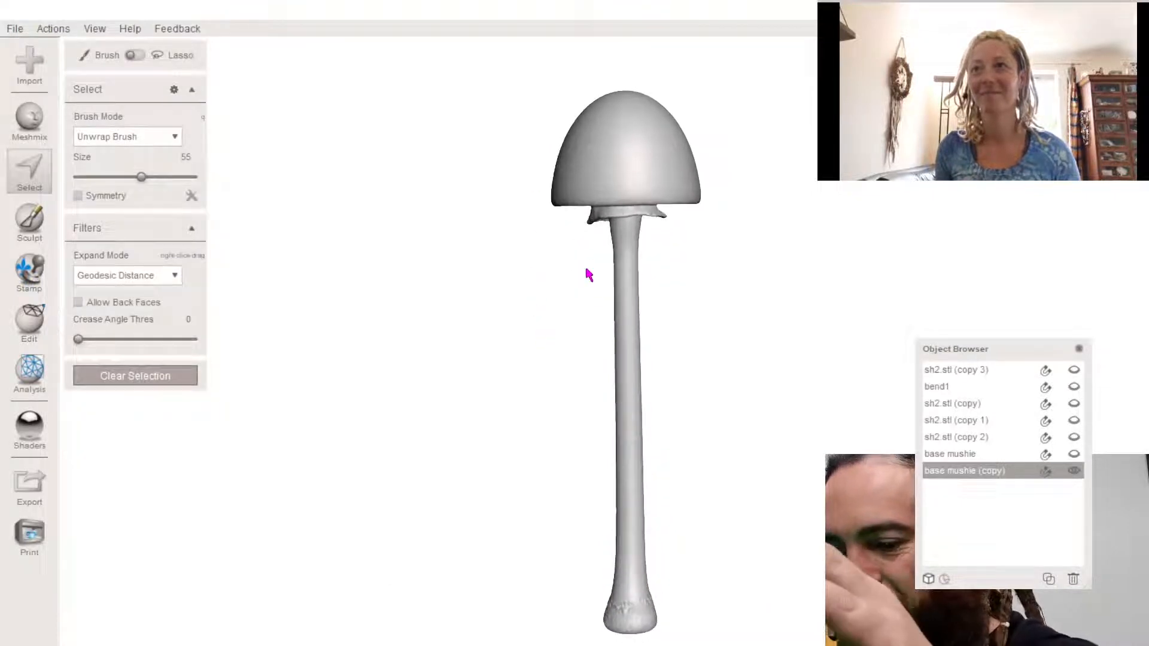
{"action": "left_click_drag", "start_coordinate": [560, 237], "coordinate": [698, 236]}
{"action": "right_click_drag", "start_coordinate": [591, 270], "coordinate": [554, 256]}
{"action": "key", "text": "i"}
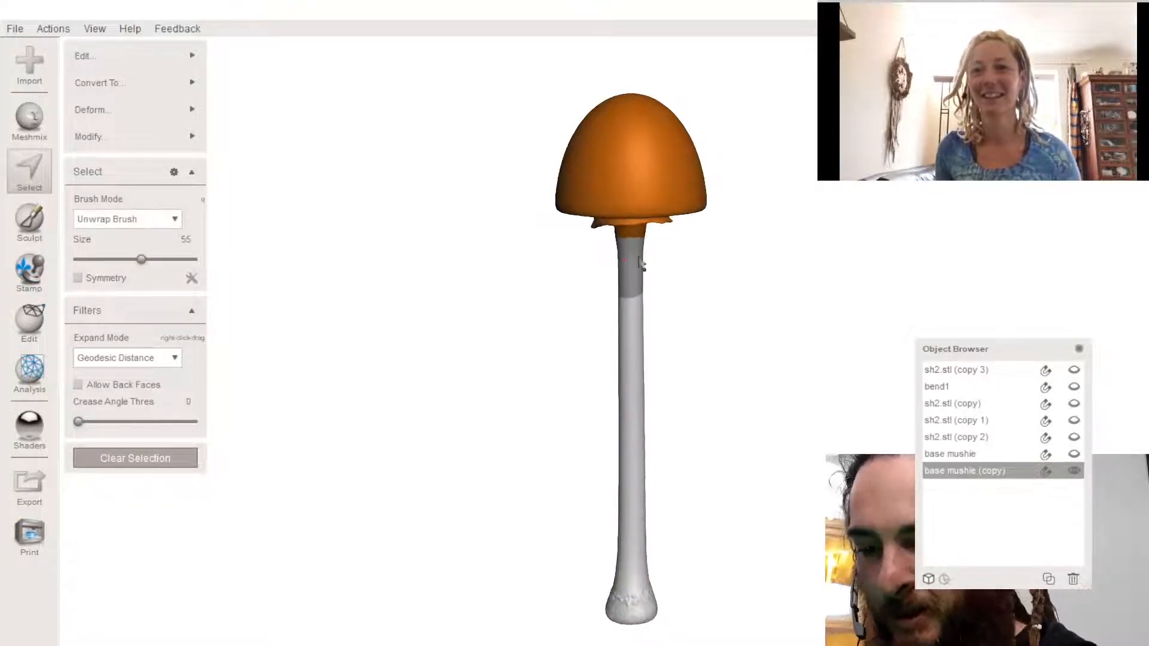
{"action": "scroll", "coordinate": [662, 320], "scroll_direction": "down", "scroll_amount": 1}
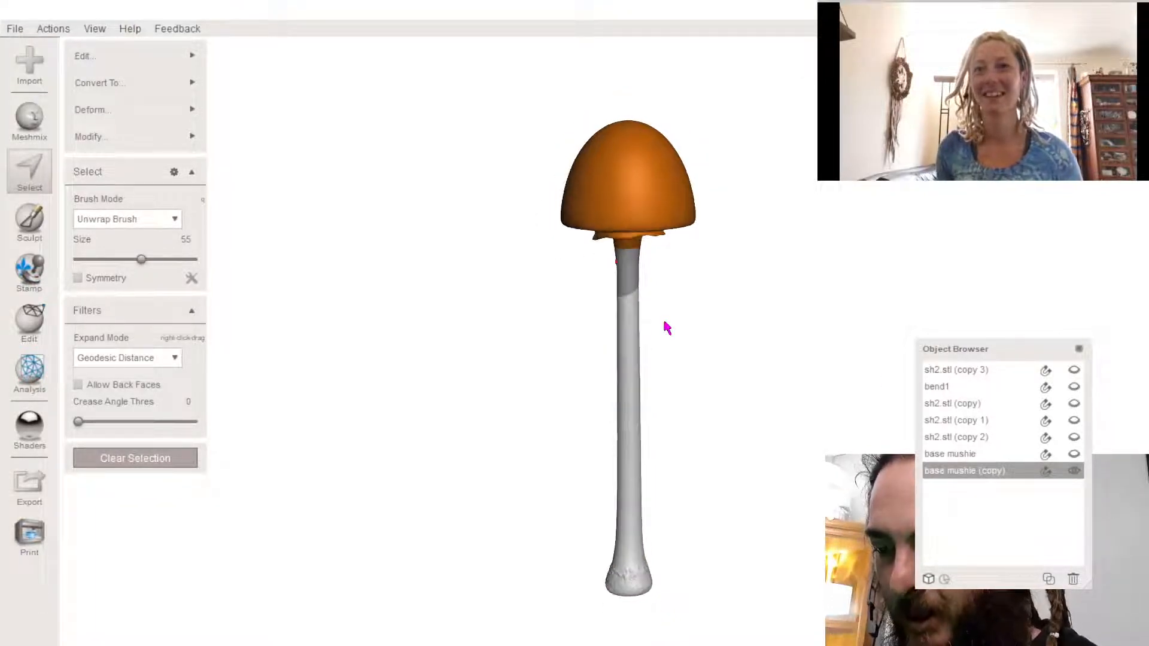
{"action": "right_click_drag", "start_coordinate": [662, 320], "coordinate": [659, 306]}
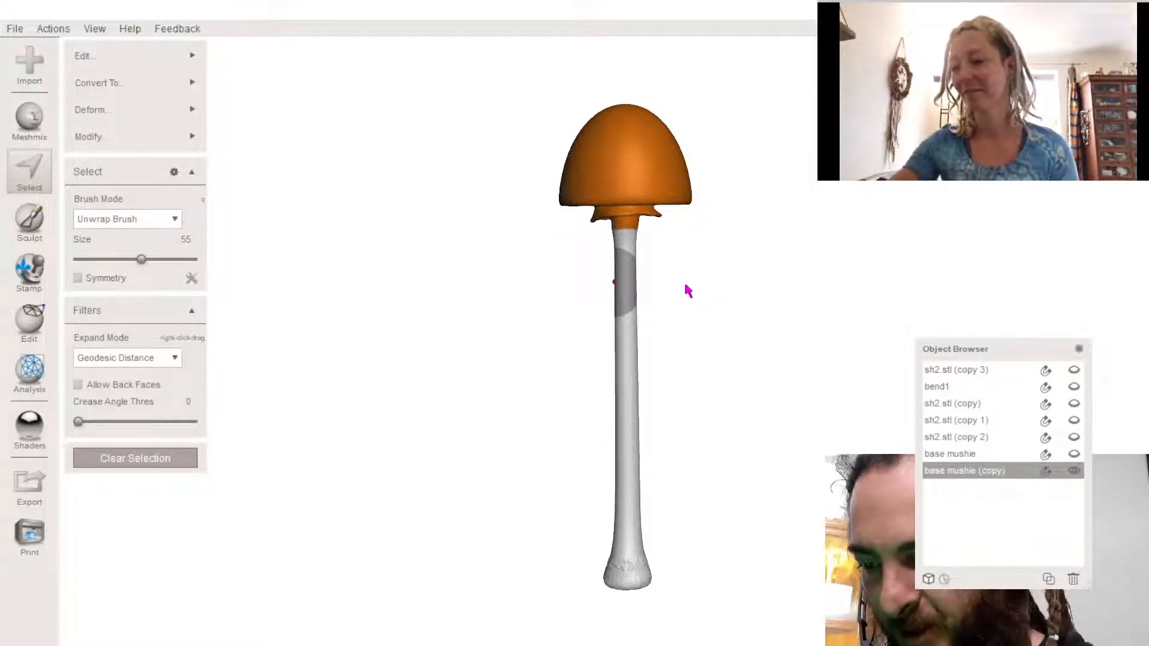
- Try shifting the selected cap sideways and down with Soft Transform at a 0.96 mm falloff
{"action": "key", "text": "t"}
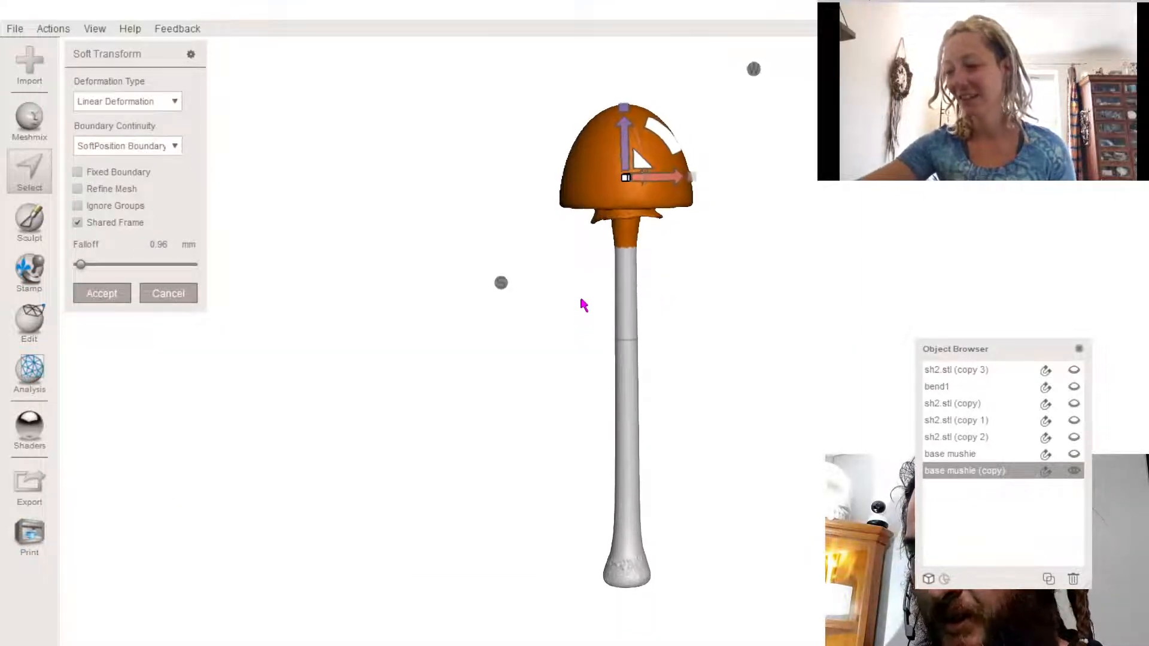
{"action": "mouse_move", "coordinate": [581, 298]}
{"action": "middle_mouse_down"}
{"action": "mouse_move", "coordinate": [578, 314]}
{"action": "mouse_move", "coordinate": [582, 304]}
{"action": "middle_mouse_up"}
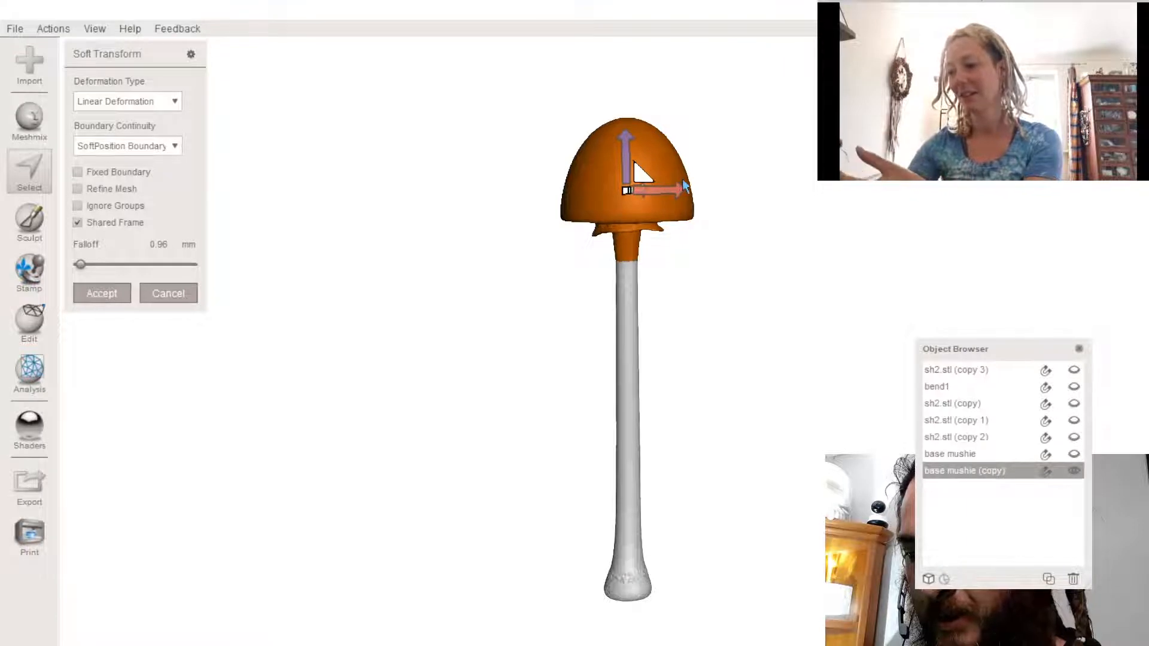
{"action": "left_click_drag", "start_coordinate": [694, 189], "coordinate": [707, 190]}
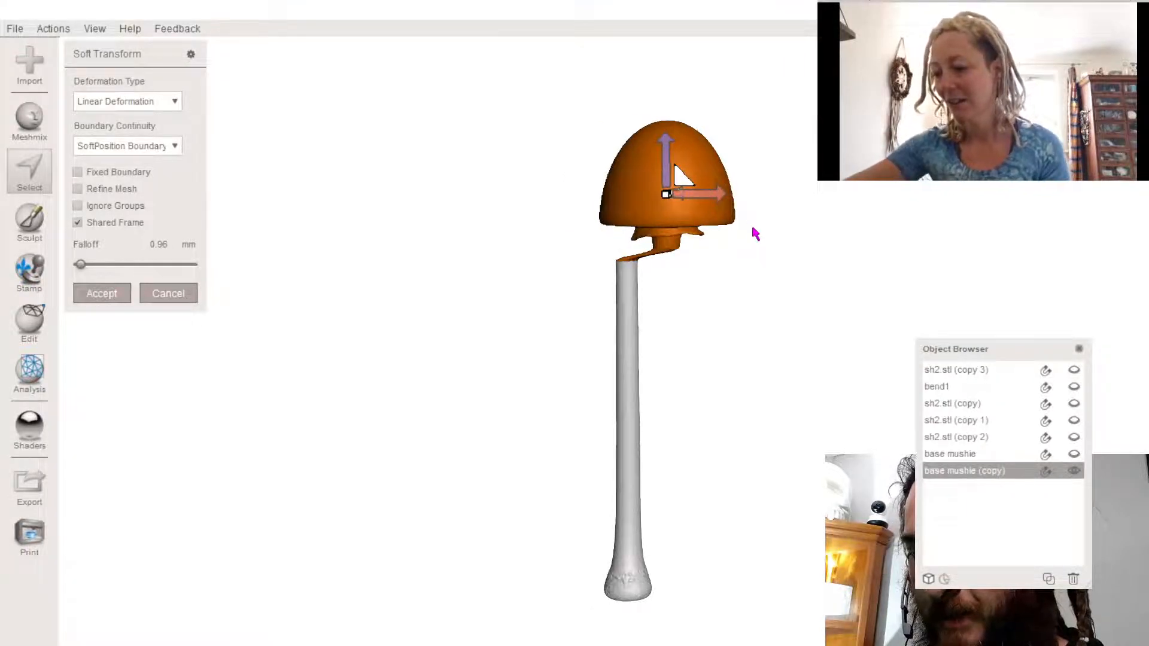
{"action": "left_click_drag", "start_coordinate": [755, 234], "coordinate": [673, 233]}
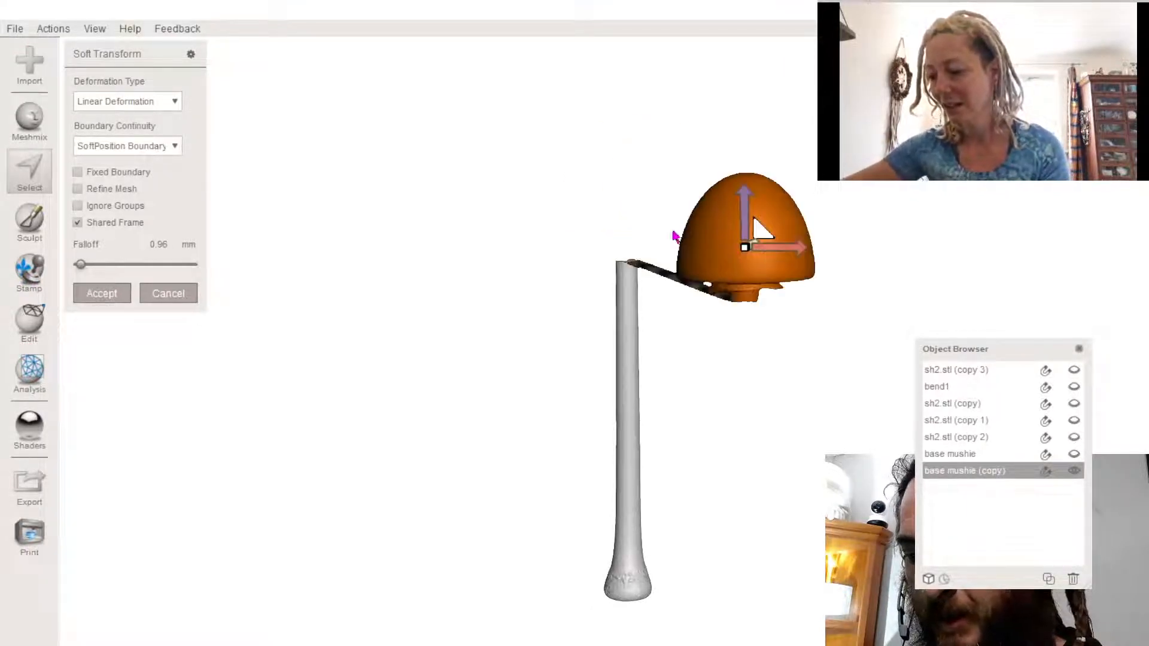
{"action": "left_click_drag", "start_coordinate": [754, 217], "coordinate": [762, 235]}
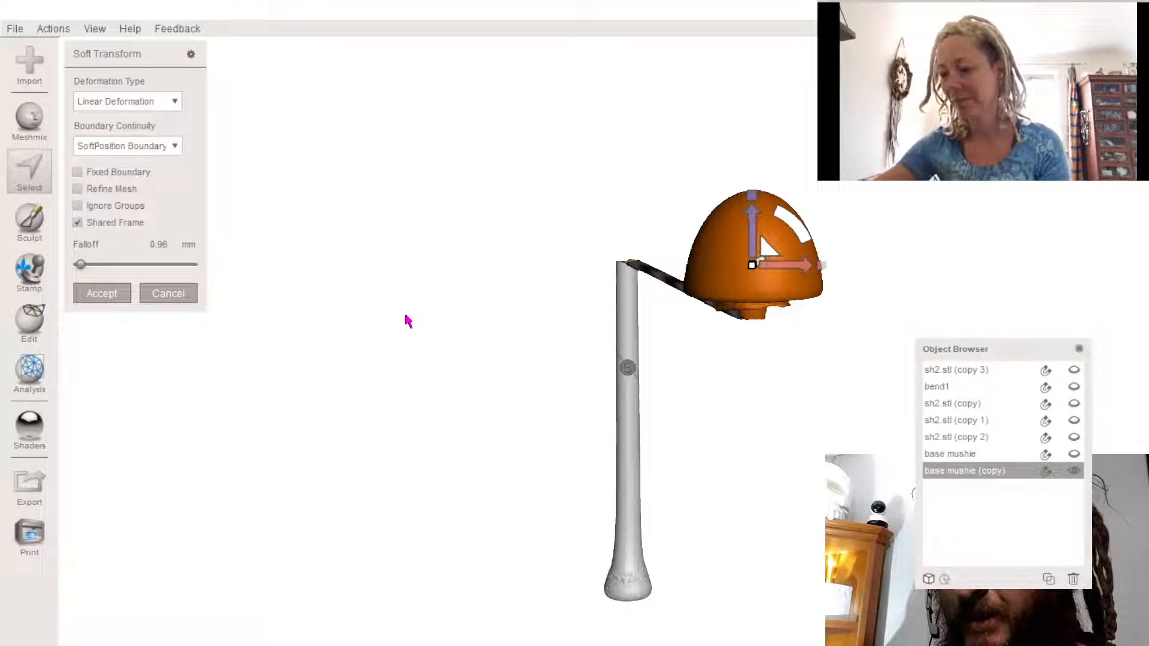
{"action": "key", "text": "ctrl+z"}
- Set the Soft Transform falloff to 18.84 mm so that the bend extends along most of the stem
{"action": "right_click_drag", "start_coordinate": [527, 406], "coordinate": [505, 398]}
{"action": "scroll", "coordinate": [505, 397], "scroll_direction": "down", "scroll_amount": 2}
{"action": "middle_click_drag", "start_coordinate": [505, 395], "coordinate": [503, 327]}
{"action": "scroll", "coordinate": [506, 383], "scroll_direction": "down", "scroll_amount": 3}
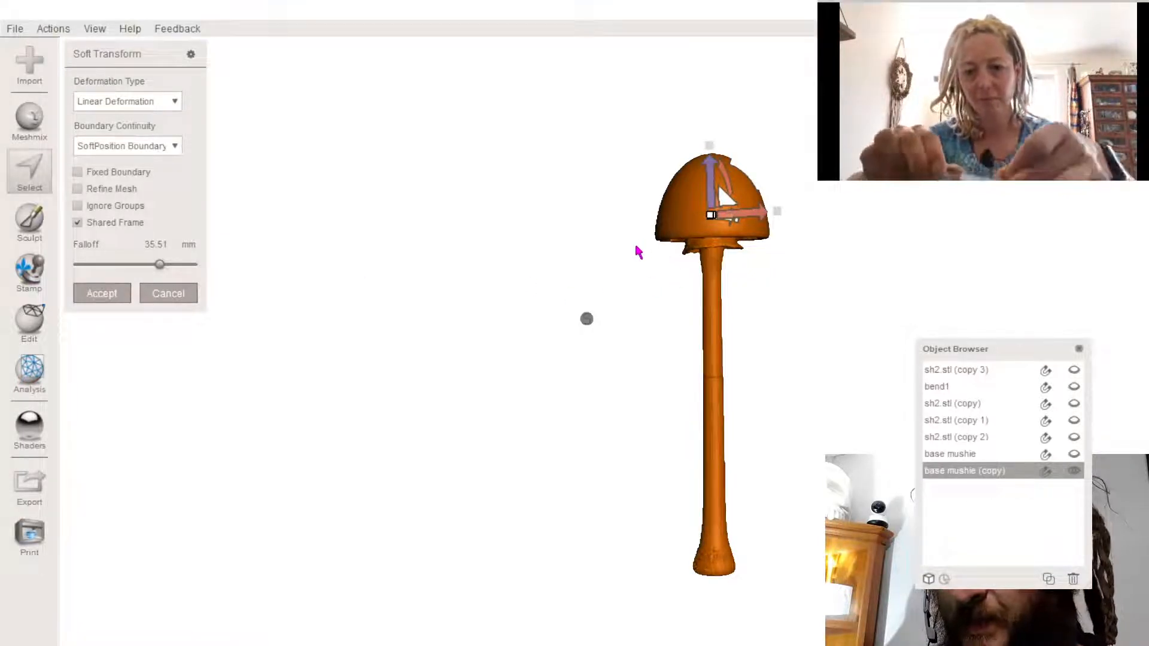
{"action": "left_click_drag", "start_coordinate": [160, 263], "coordinate": [141, 264]}
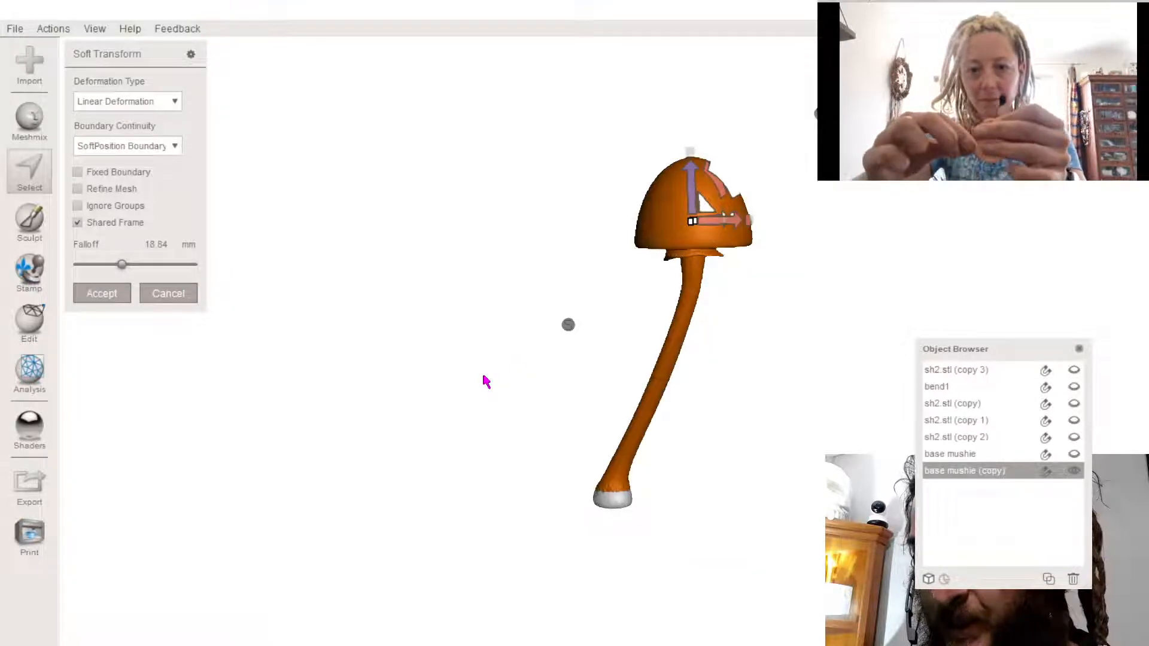
{"action": "right_click_drag", "start_coordinate": [482, 375], "coordinate": [487, 363]}
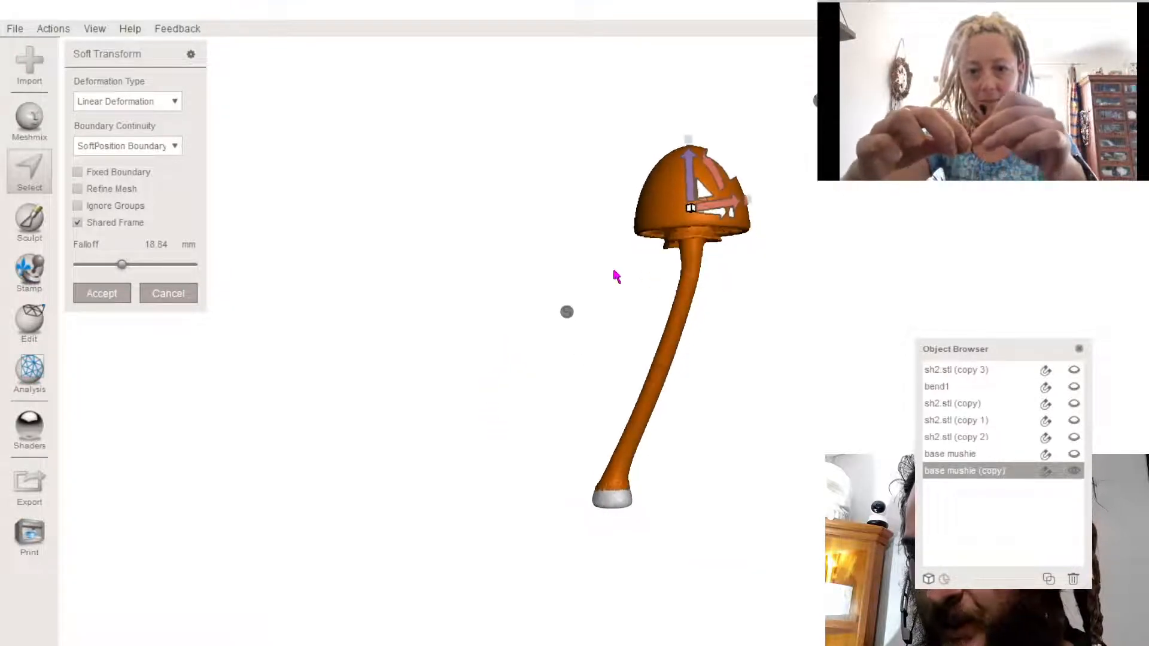
- Bend the mushroom stem by shifting the cap outward and down in several directions, and accept the soft transform
{"action": "left_click_drag", "start_coordinate": [695, 211], "coordinate": [731, 241]}
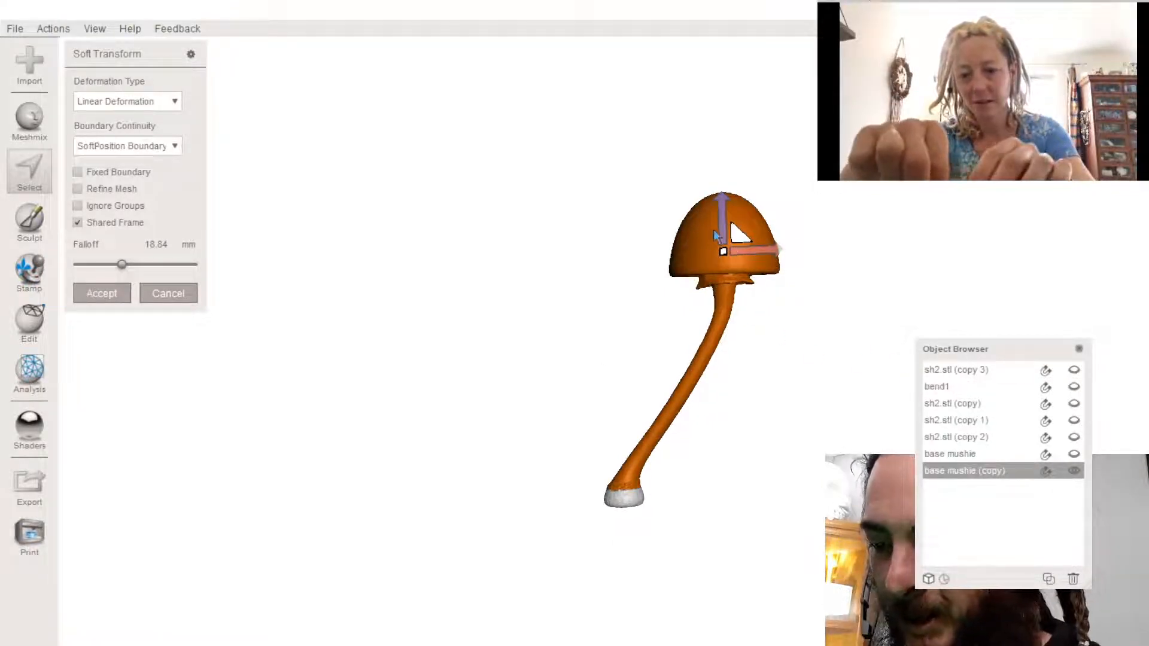
{"action": "left_click_drag", "start_coordinate": [716, 235], "coordinate": [729, 238]}
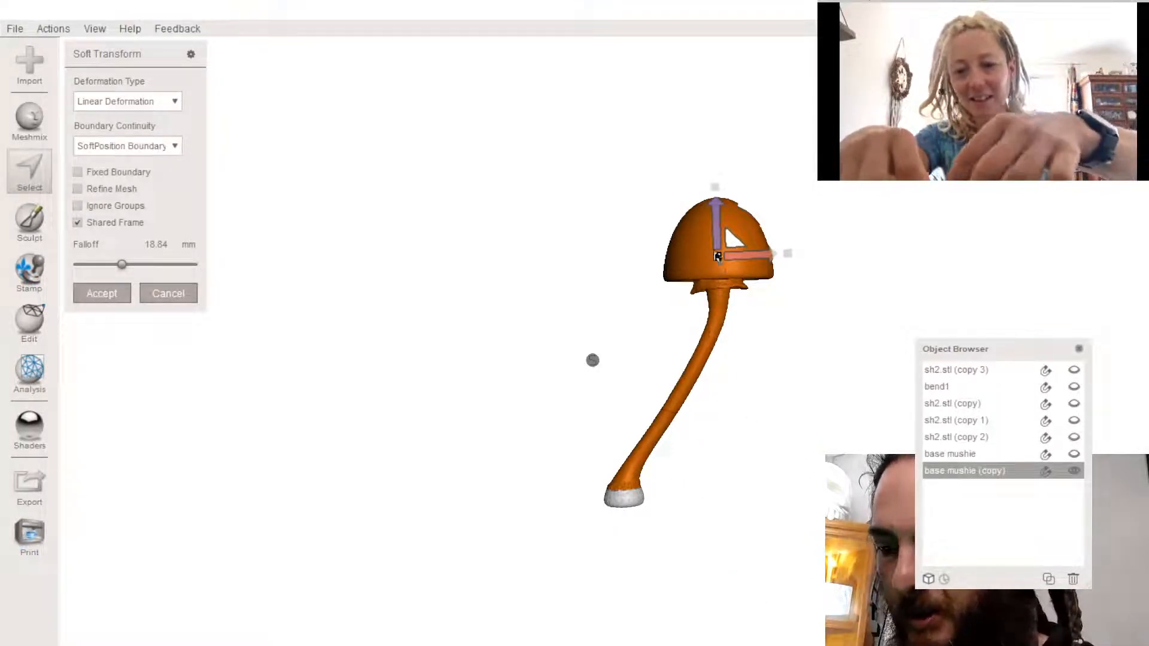
{"action": "right_click_drag", "start_coordinate": [703, 329], "coordinate": [613, 250]}
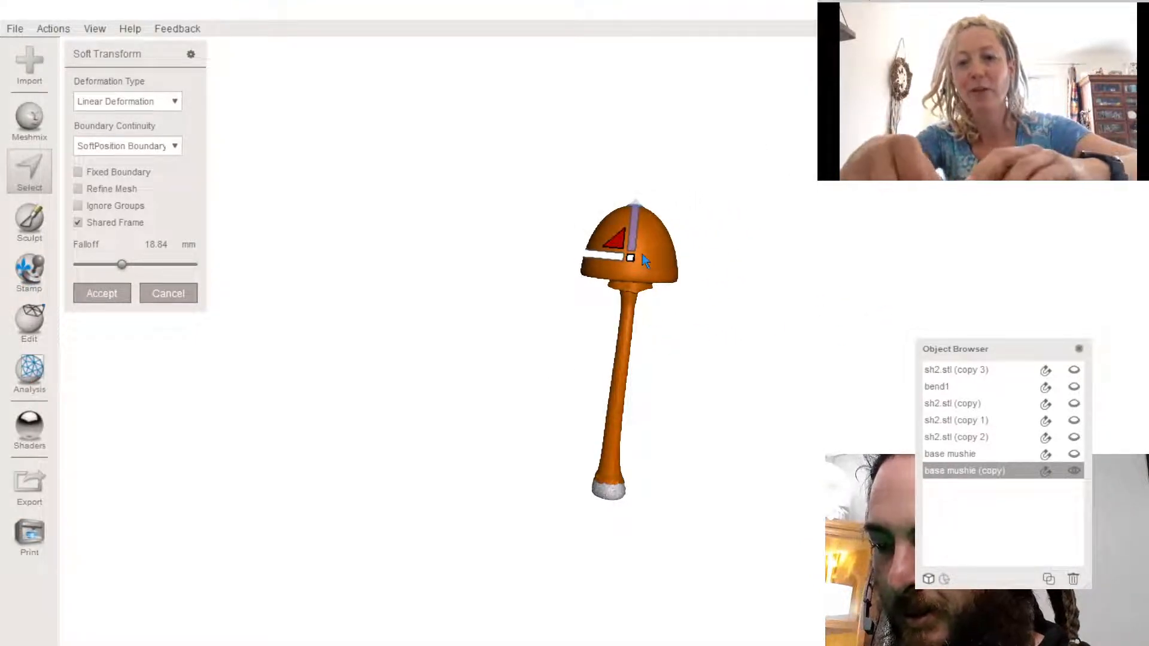
{"action": "left_click_drag", "start_coordinate": [616, 241], "coordinate": [641, 256]}
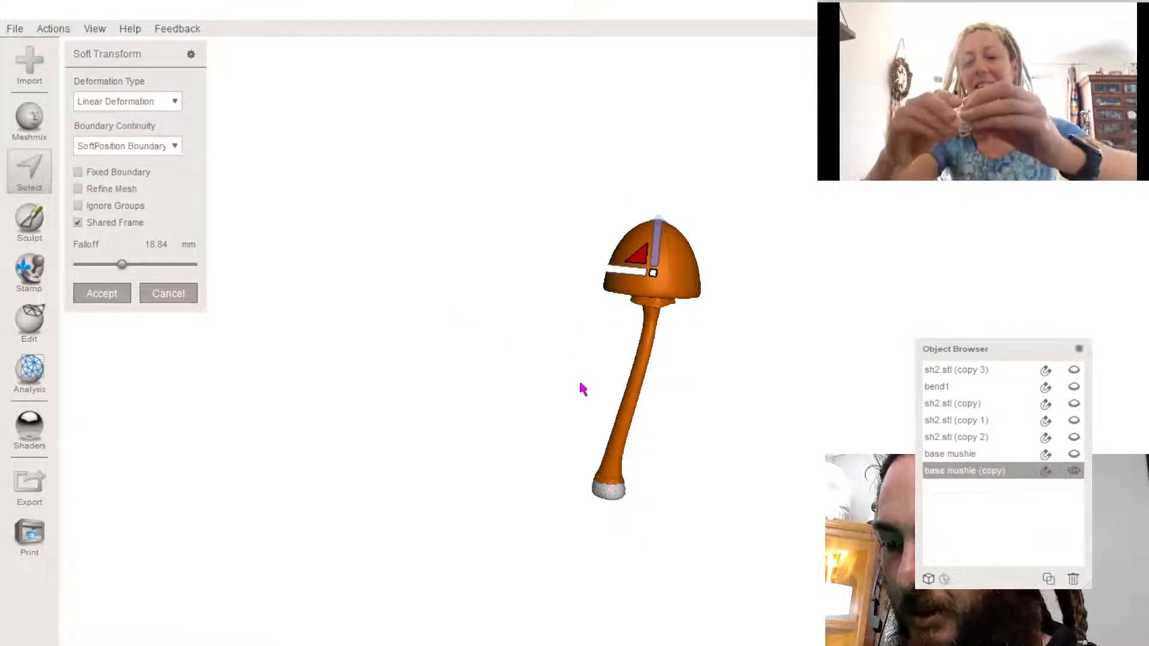
{"action": "right_click_drag", "start_coordinate": [577, 383], "coordinate": [1007, 264]}
{"action": "left_click_drag", "start_coordinate": [453, 242], "coordinate": [412, 314]}
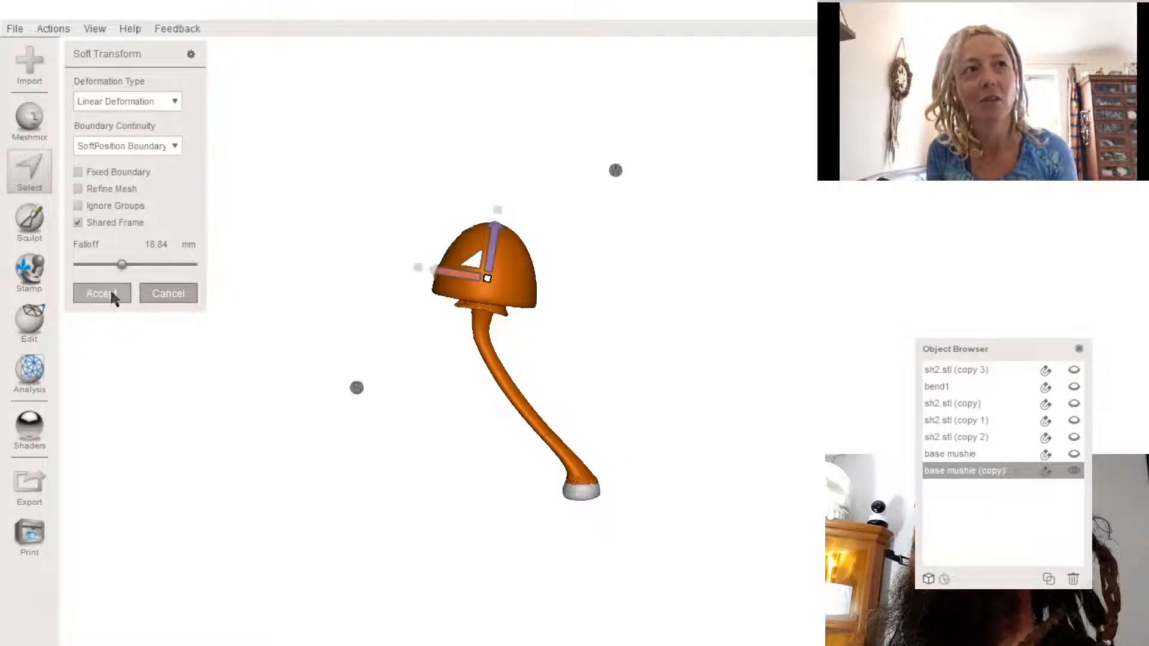
{"action": "right_click_drag", "start_coordinate": [436, 347], "coordinate": [946, 348]}
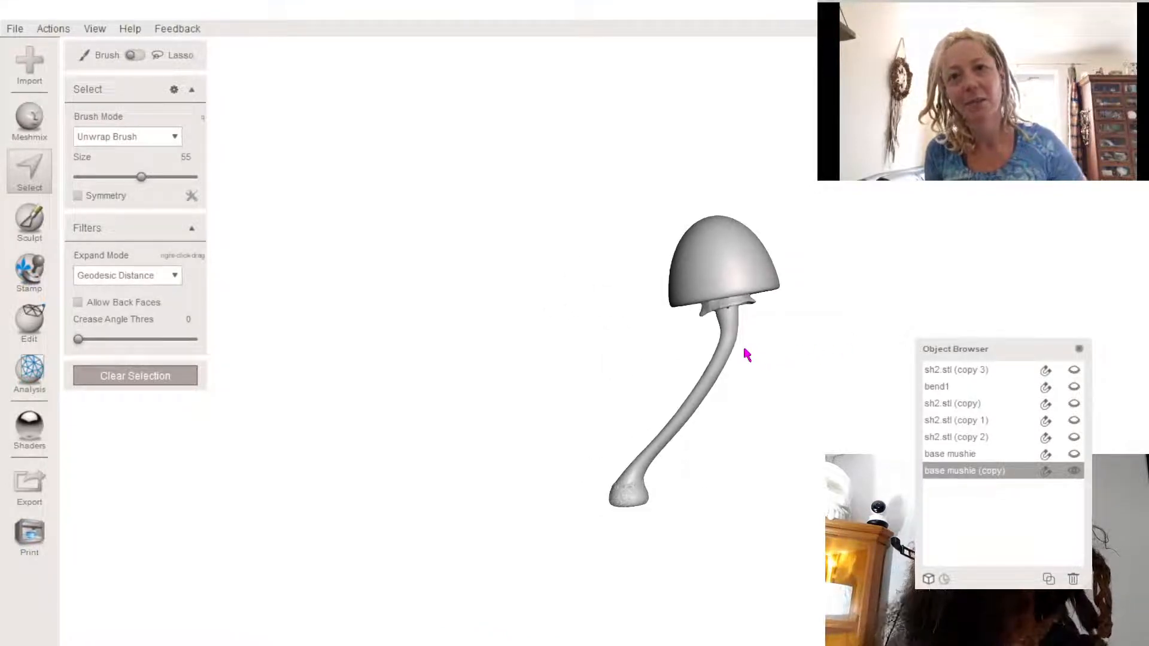
- Show bend1, sh2.stl (copy), sh2.stl (copy 1) and sh2.stl (copy 2) alongside the bent mushroom, leaving base mushie hidden
{"action": "right_click_drag", "start_coordinate": [724, 359], "coordinate": [673, 360]}
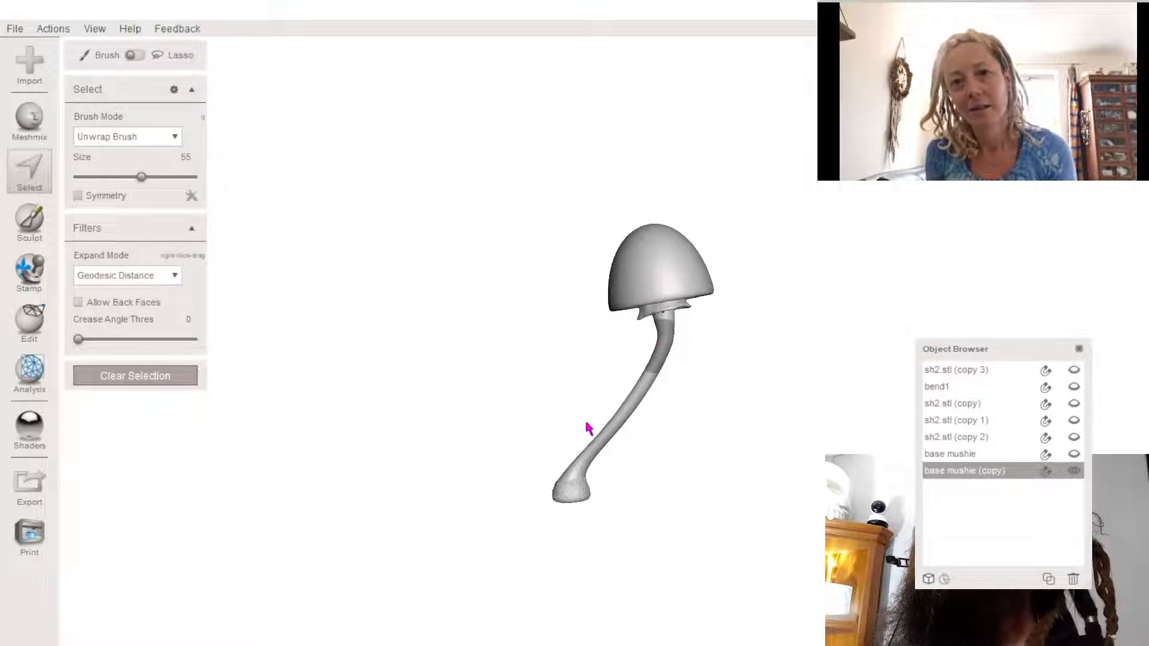
{"action": "right_click_drag", "start_coordinate": [586, 431], "coordinate": [715, 478]}
{"action": "left_click", "coordinate": [1074, 454]}
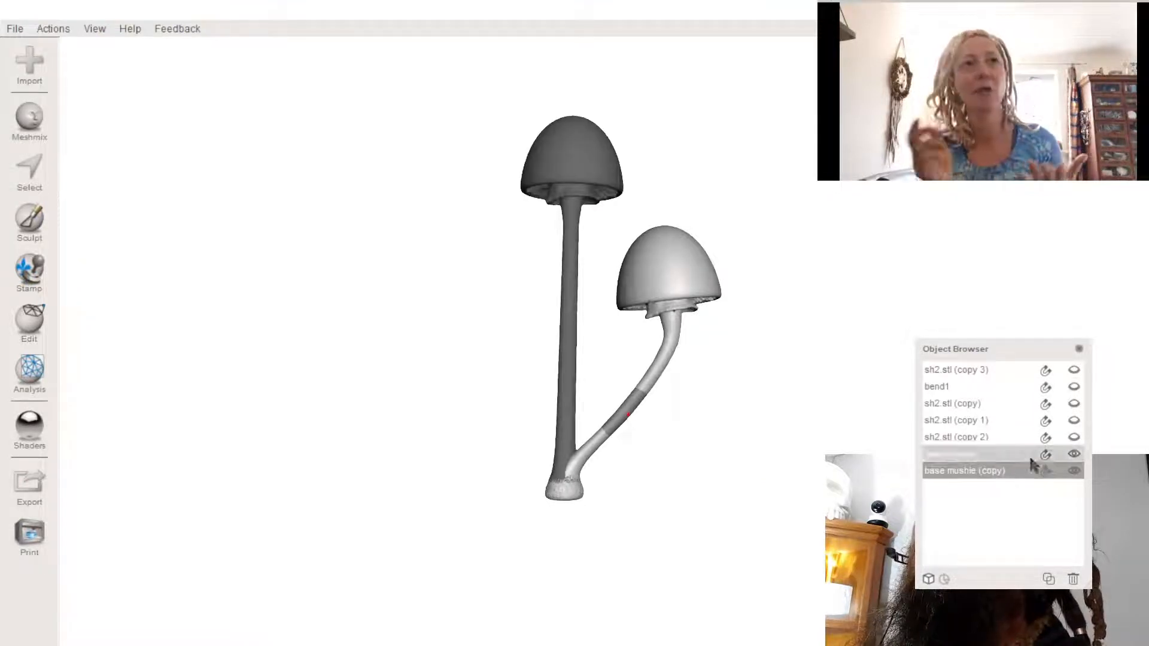
{"action": "left_click", "coordinate": [1074, 437]}
{"action": "left_click", "coordinate": [1073, 421]}
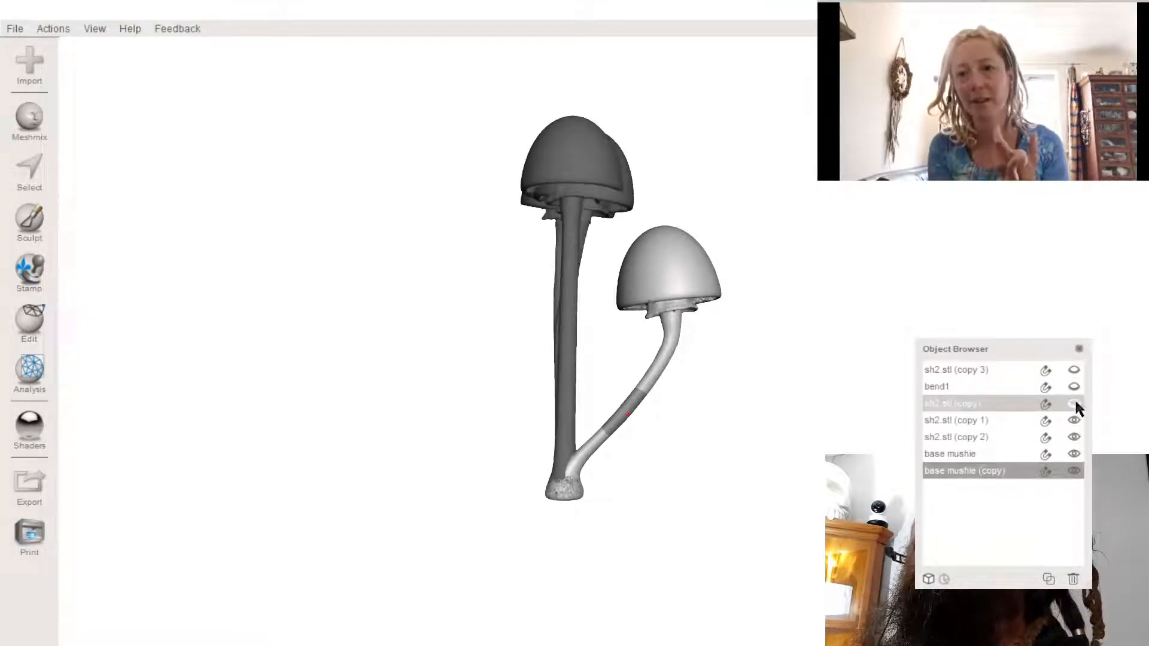
{"action": "left_click", "coordinate": [1073, 404]}
{"action": "left_click", "coordinate": [1073, 386]}
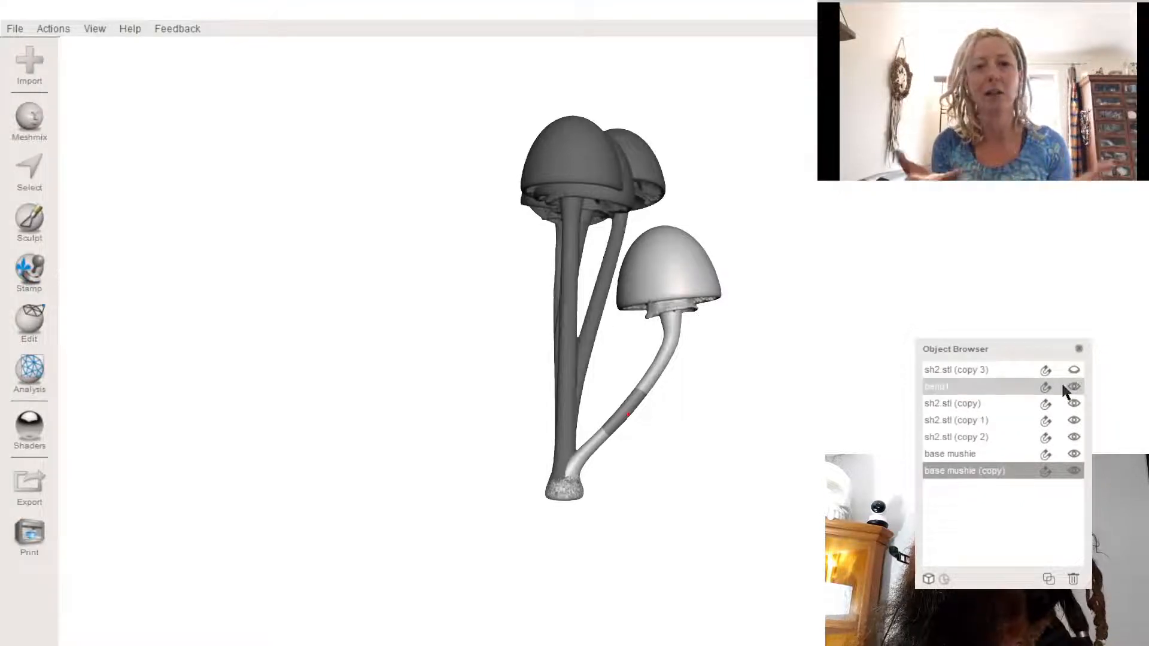
{"action": "left_click", "coordinate": [1071, 453]}
{"action": "right_click_drag", "start_coordinate": [644, 259], "coordinate": [814, 171]}
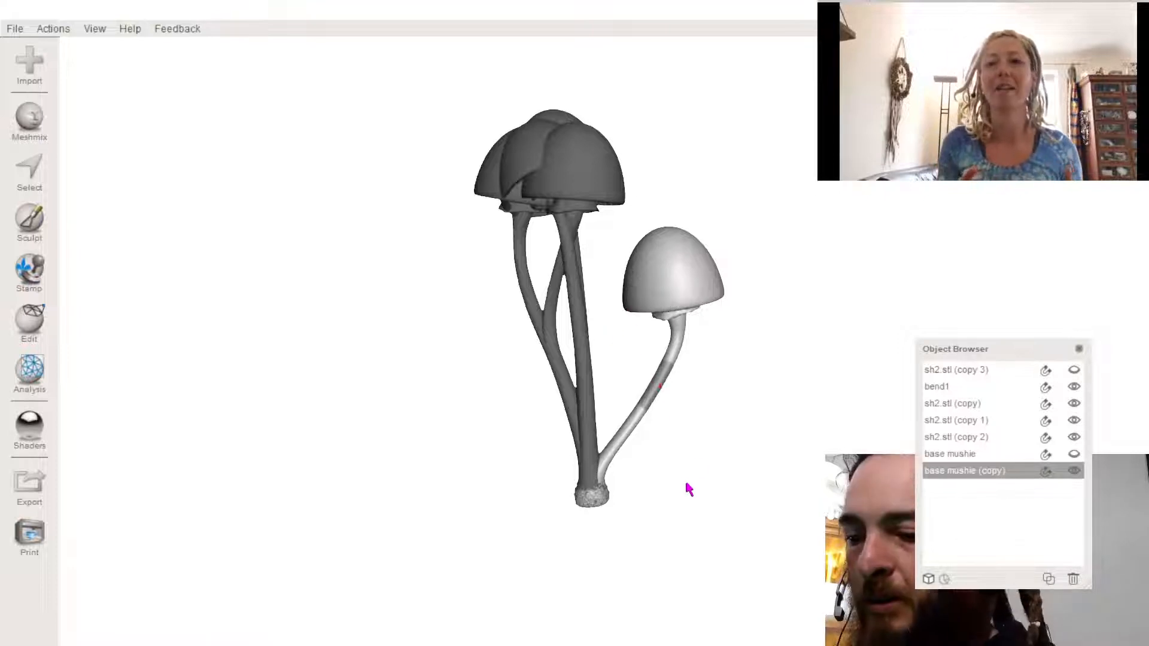
- Move the bent mushroom away from the cluster by about 3.68 mm in X and -0.86 mm in Z, and accept the transform
{"action": "left_click", "coordinate": [29, 323]}
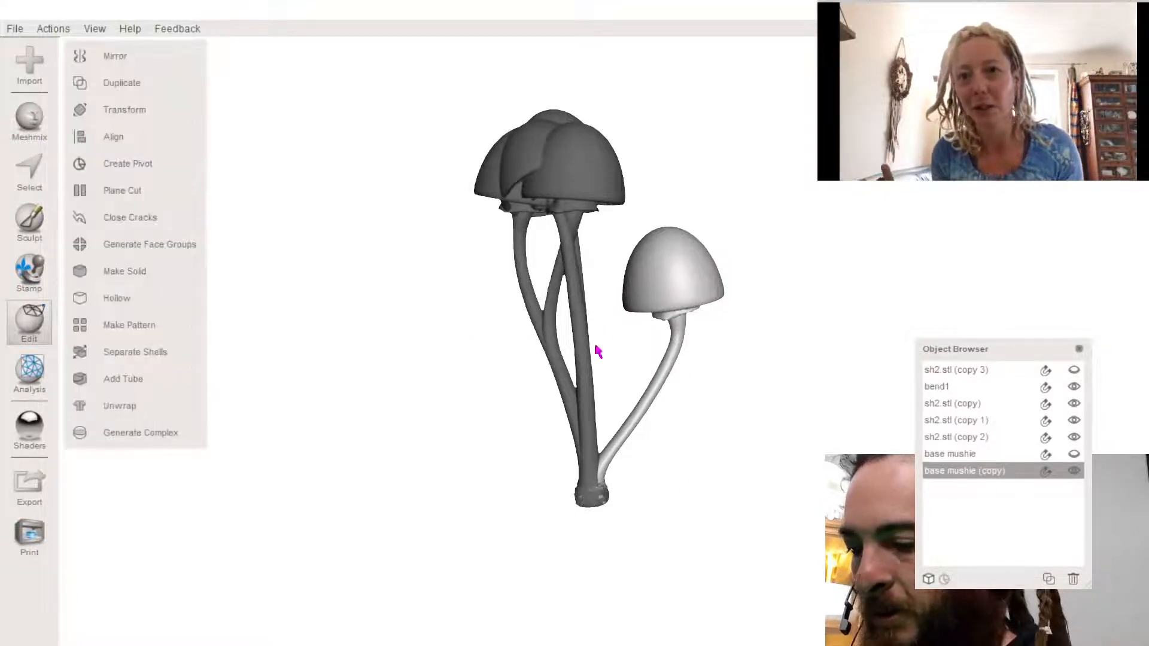
{"action": "key", "text": "t"}
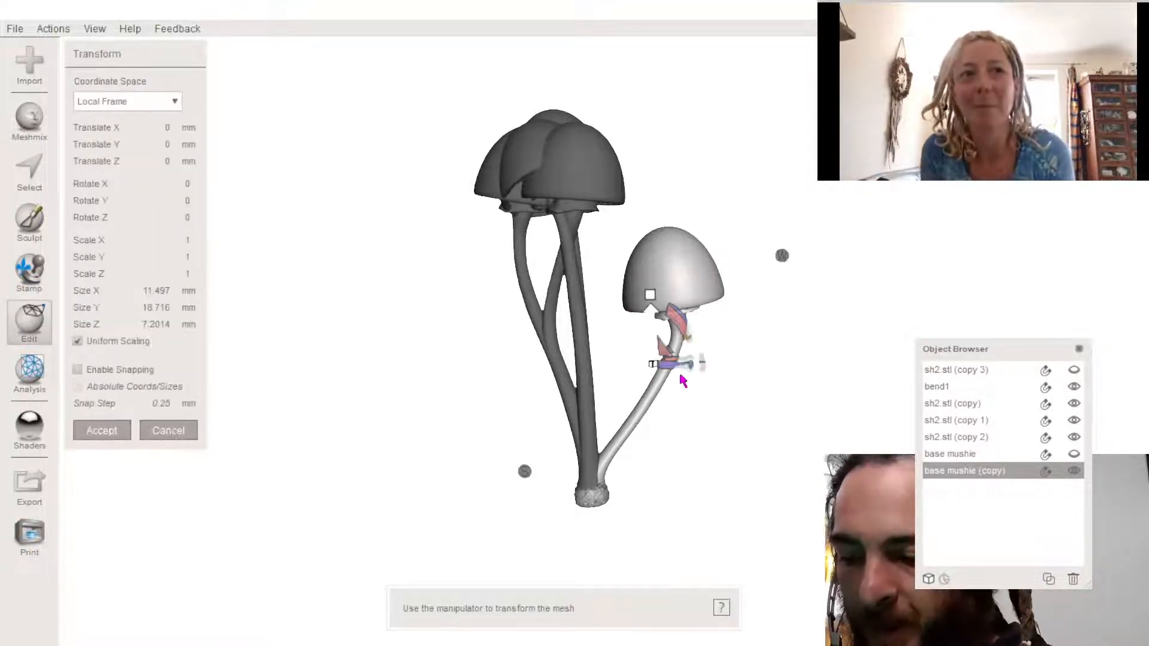
{"action": "right_click_drag", "start_coordinate": [683, 381], "coordinate": [643, 369]}
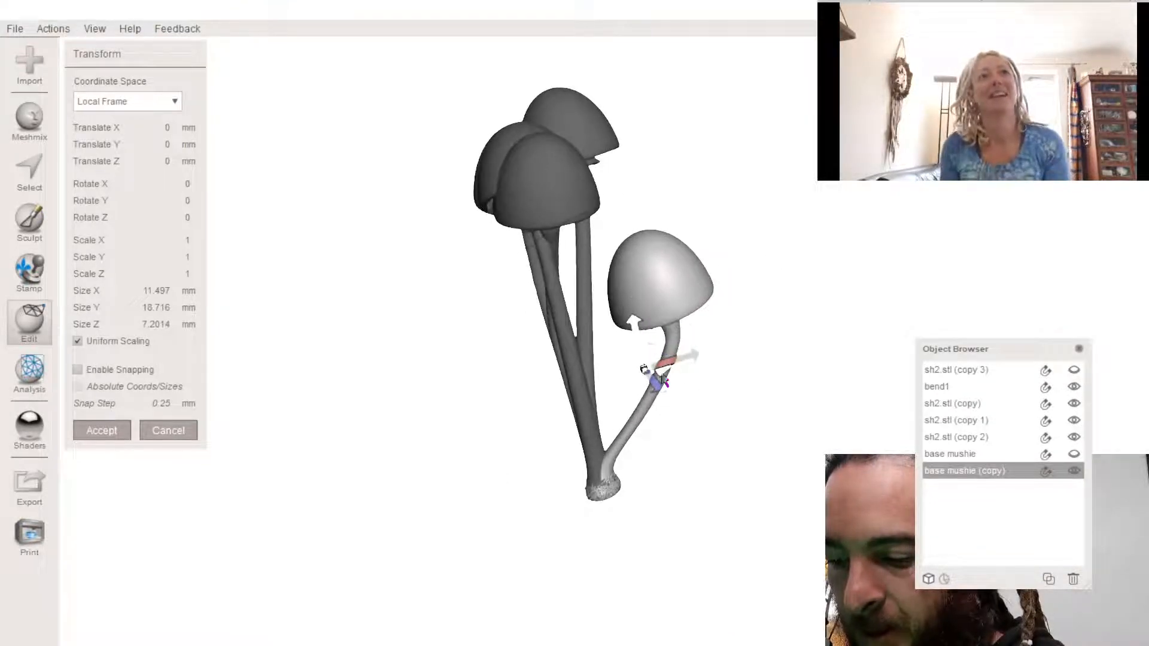
{"action": "left_click_drag", "start_coordinate": [643, 369], "coordinate": [691, 351]}
{"action": "right_click_drag", "start_coordinate": [713, 362], "coordinate": [706, 406]}
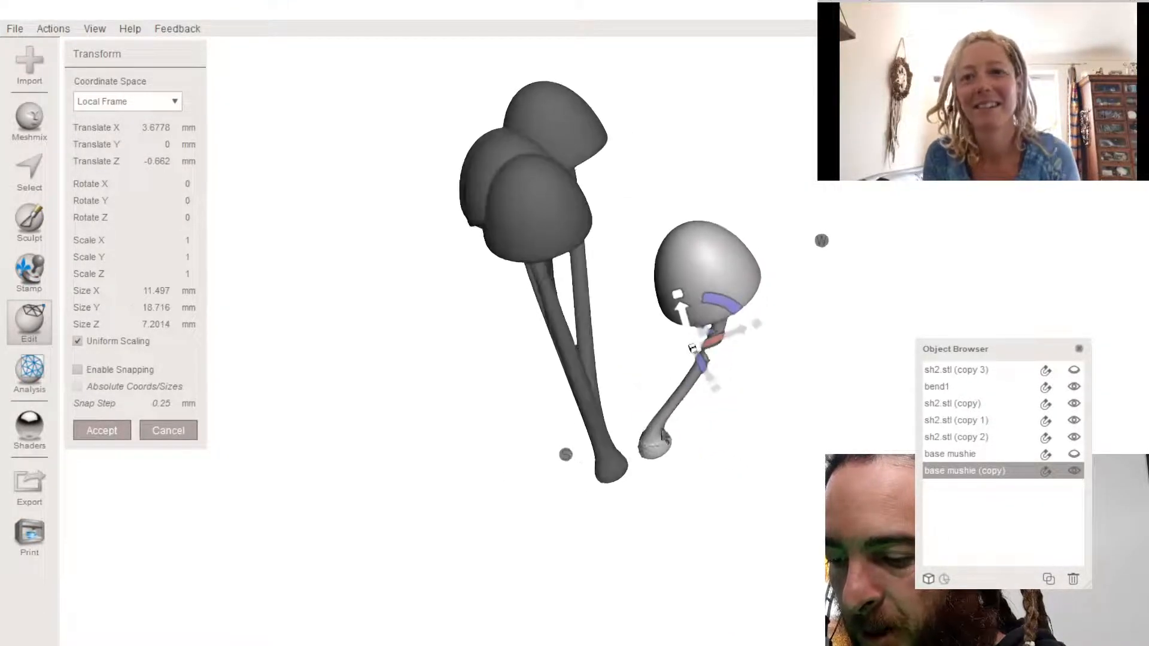
{"action": "left_click", "coordinate": [104, 432]}
- Try moving the sh2.stl (copy 2) mushroom about 2.86 mm in X and -1.59 mm in Y
{"action": "left_click", "coordinate": [533, 220]}
{"action": "right_click_drag", "start_coordinate": [576, 267], "coordinate": [687, 254]}
{"action": "key", "text": "t"}
{"action": "right_click_drag", "start_coordinate": [618, 295], "coordinate": [372, 449]}
{"action": "right_click_drag", "start_coordinate": [520, 377], "coordinate": [535, 450]}
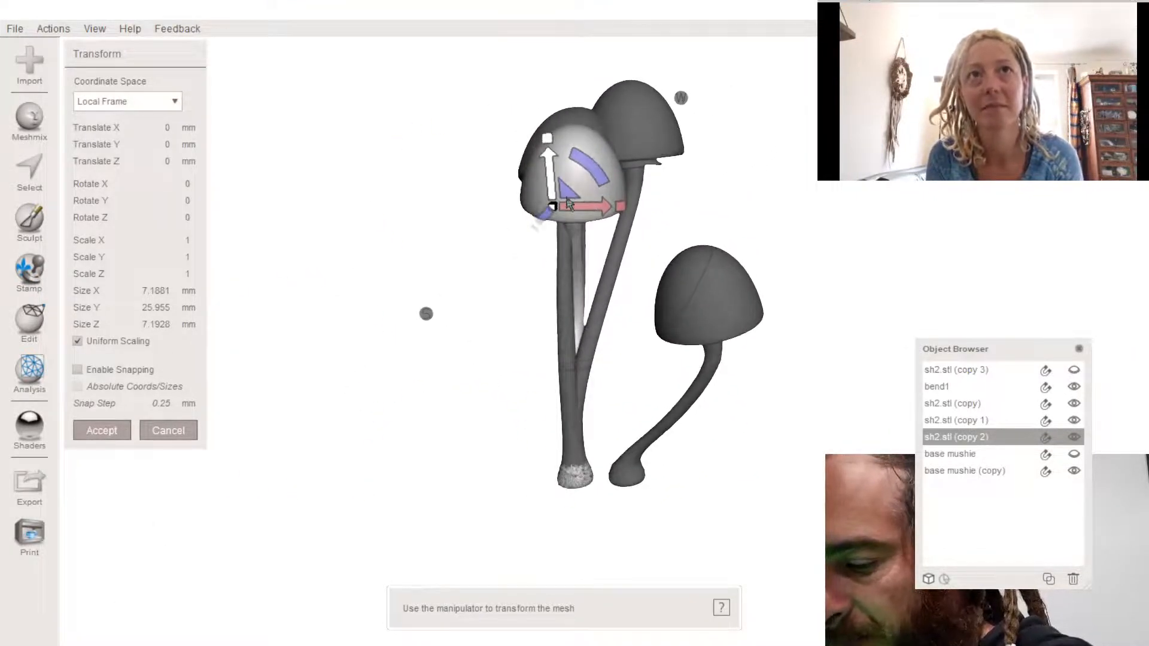
{"action": "left_click_drag", "start_coordinate": [569, 203], "coordinate": [600, 202]}
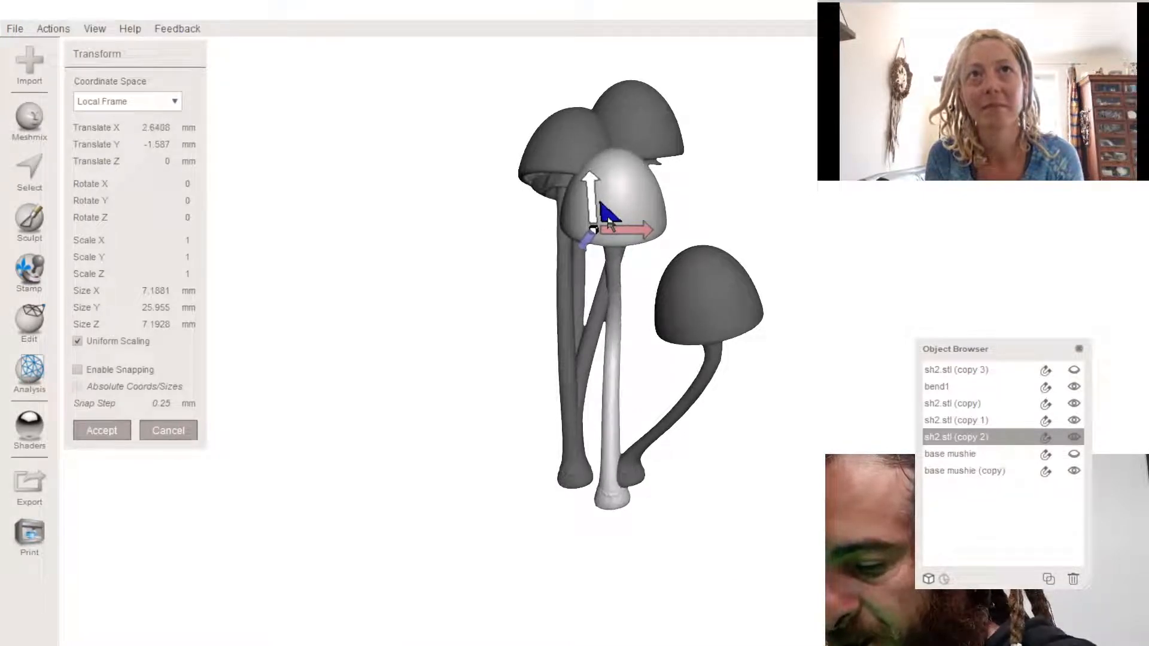
{"action": "right_click_drag", "start_coordinate": [612, 221], "coordinate": [411, 203]}
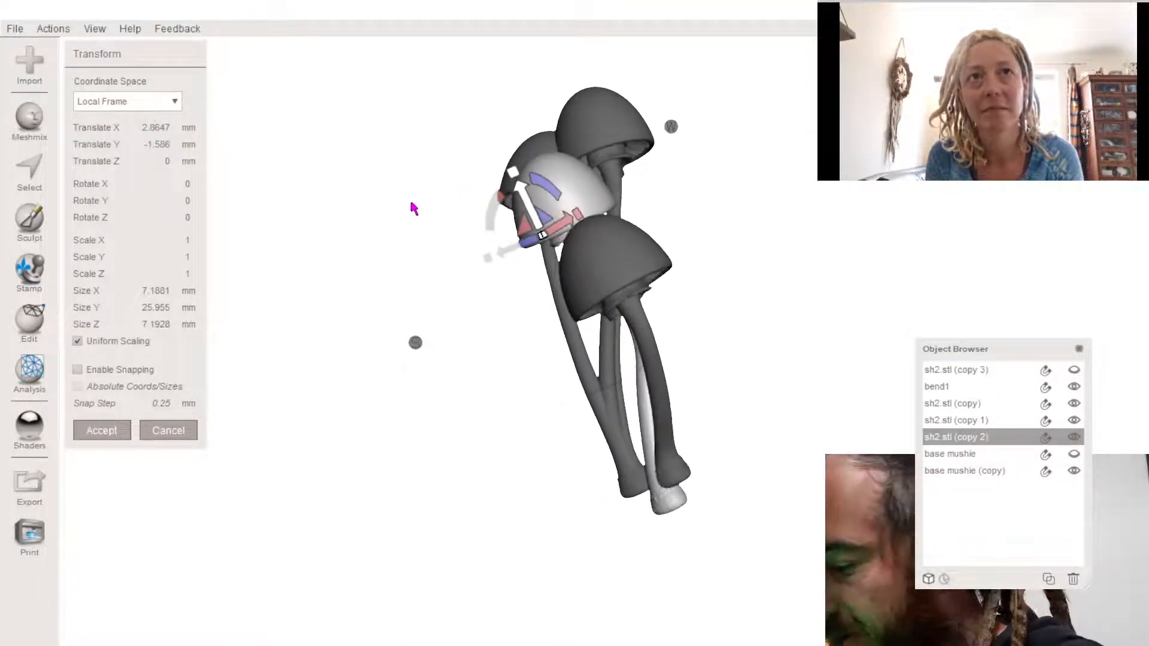
{"action": "left_click", "coordinate": [168, 431]}
- Restart the sh2.stl (copy 2) transform, moving it about 4.64 mm in X and -3.14 mm in Z and rotating about -27.7° in Y, and accept
{"action": "key", "text": "t"}
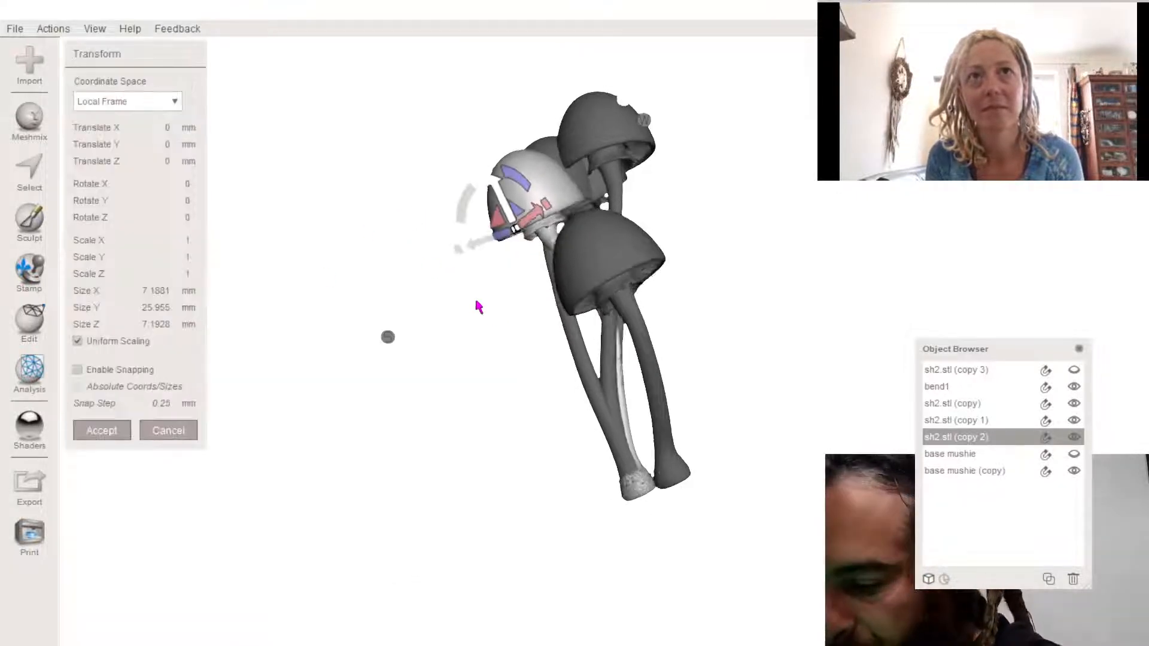
{"action": "right_click_drag", "start_coordinate": [478, 306], "coordinate": [584, 468]}
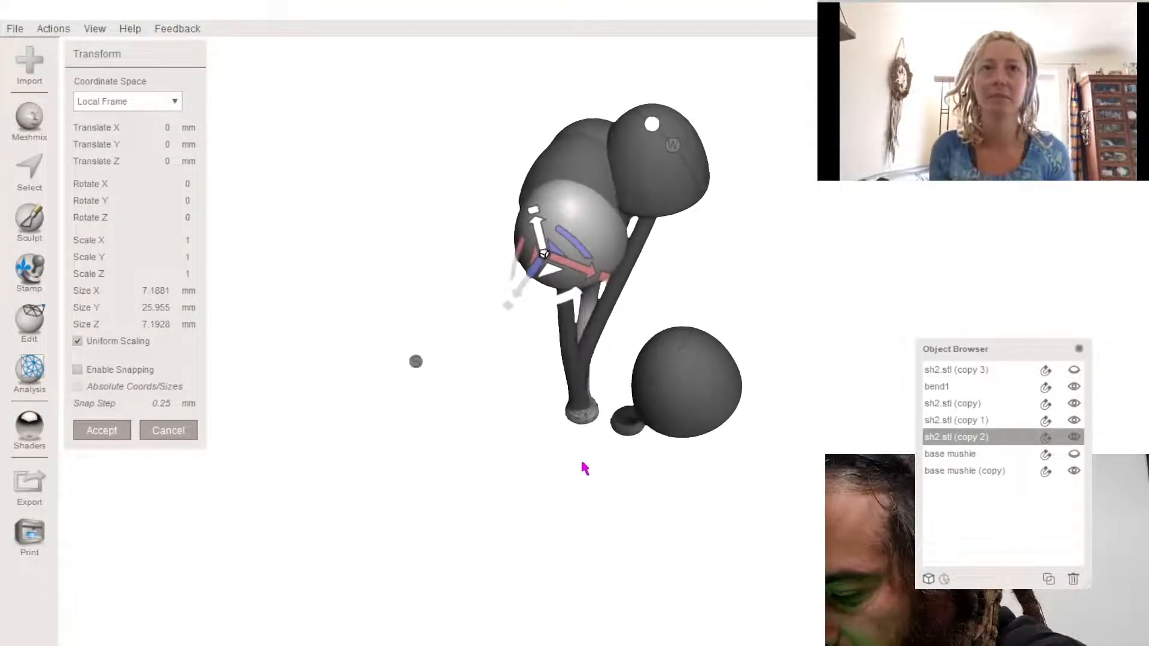
{"action": "left_click_drag", "start_coordinate": [548, 280], "coordinate": [555, 309]}
{"action": "right_click_drag", "start_coordinate": [556, 313], "coordinate": [493, 375]}
{"action": "left_click_drag", "start_coordinate": [514, 331], "coordinate": [573, 331]}
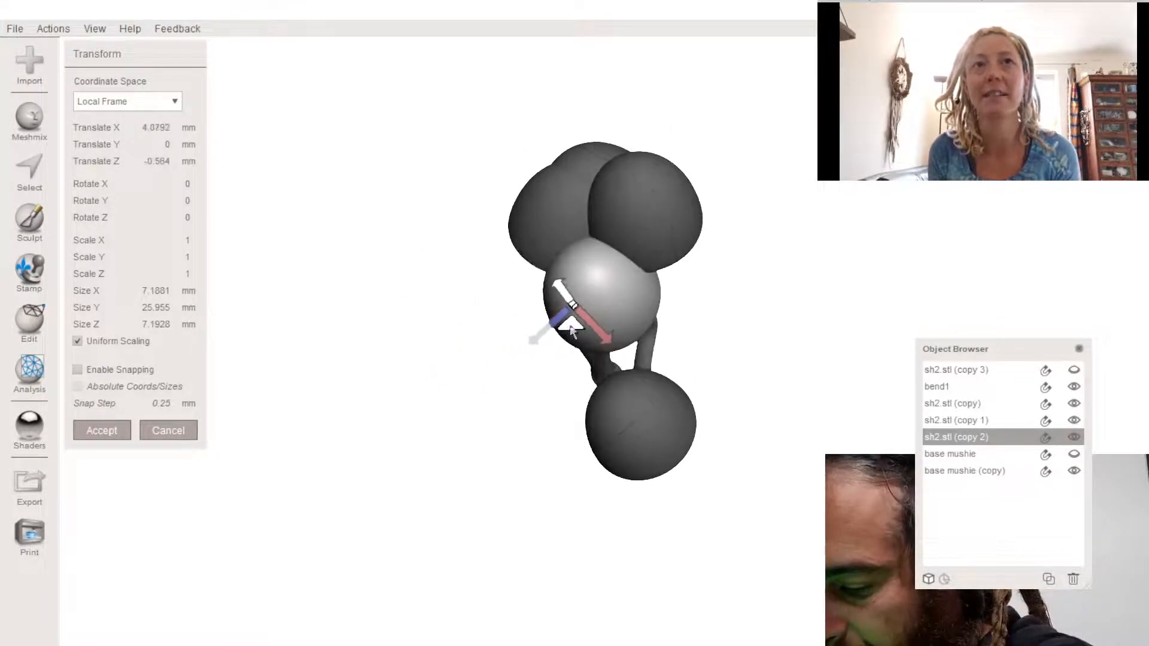
{"action": "right_click_drag", "start_coordinate": [583, 315], "coordinate": [570, 362]}
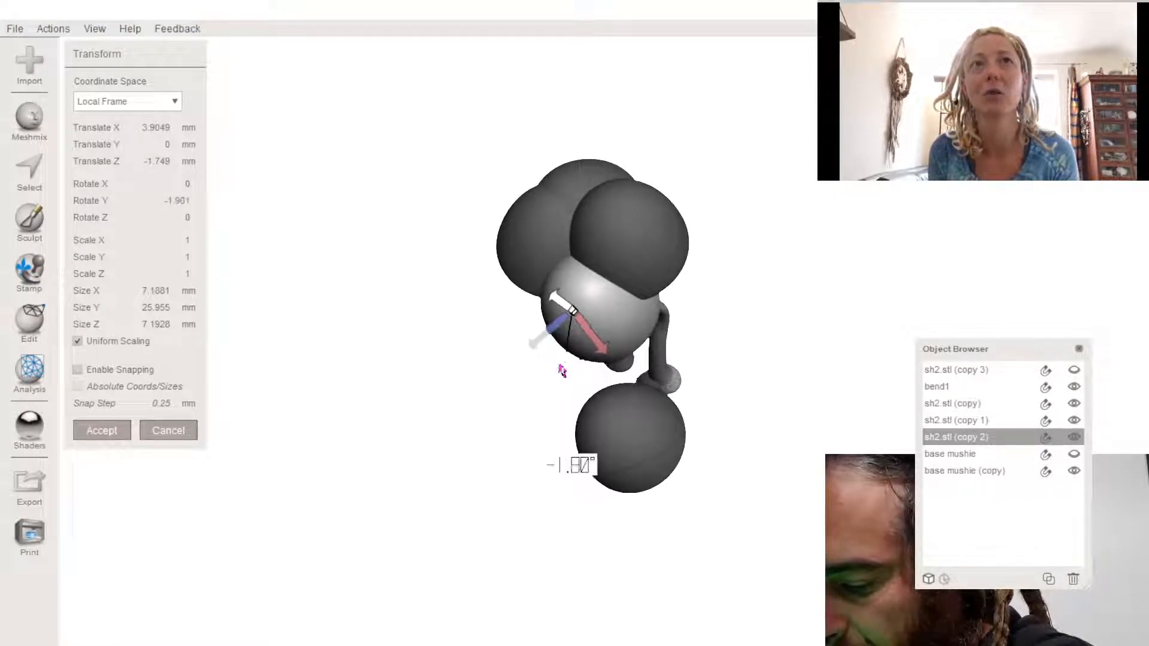
{"action": "left_click_drag", "start_coordinate": [546, 357], "coordinate": [545, 356]}
{"action": "right_click_drag", "start_coordinate": [546, 344], "coordinate": [605, 295]}
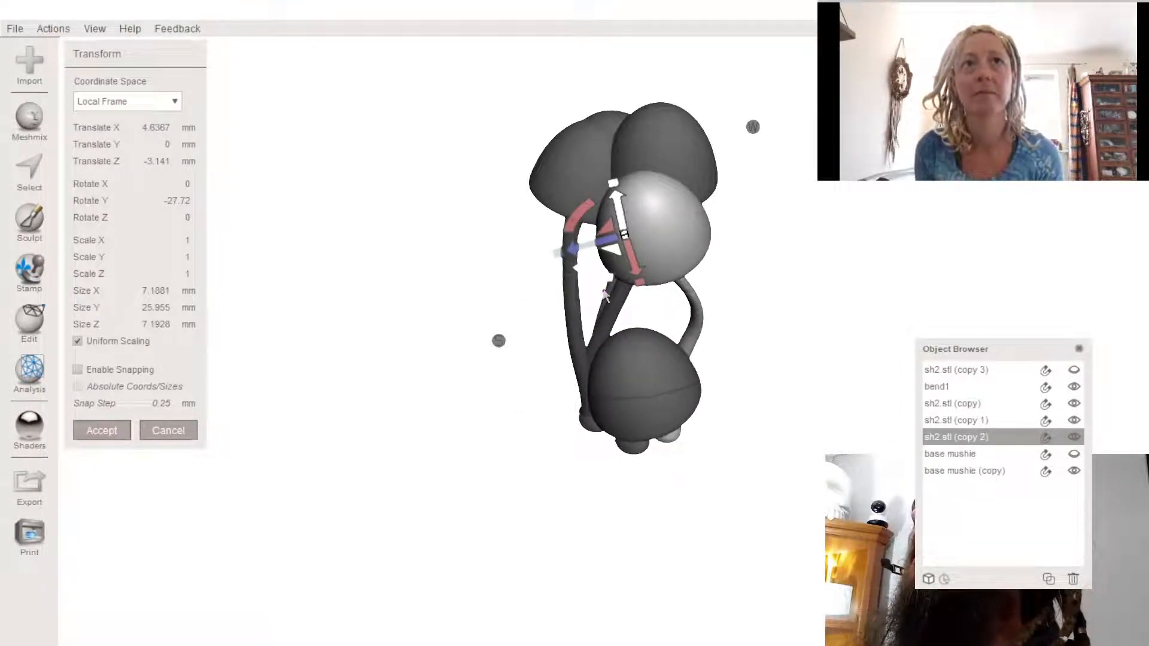
{"action": "right_click_drag", "start_coordinate": [610, 296], "coordinate": [499, 251]}
{"action": "left_click", "coordinate": [93, 431]}
- Turn the bend1 mushroom horizontally so its cap faces away from the other caps, giving transform rotations X -180, Y about 84.9 and Z -180
{"action": "left_click", "coordinate": [686, 200]}
{"action": "right_click_drag", "start_coordinate": [686, 200], "coordinate": [620, 329]}
{"action": "key", "text": "ctrl+t"}
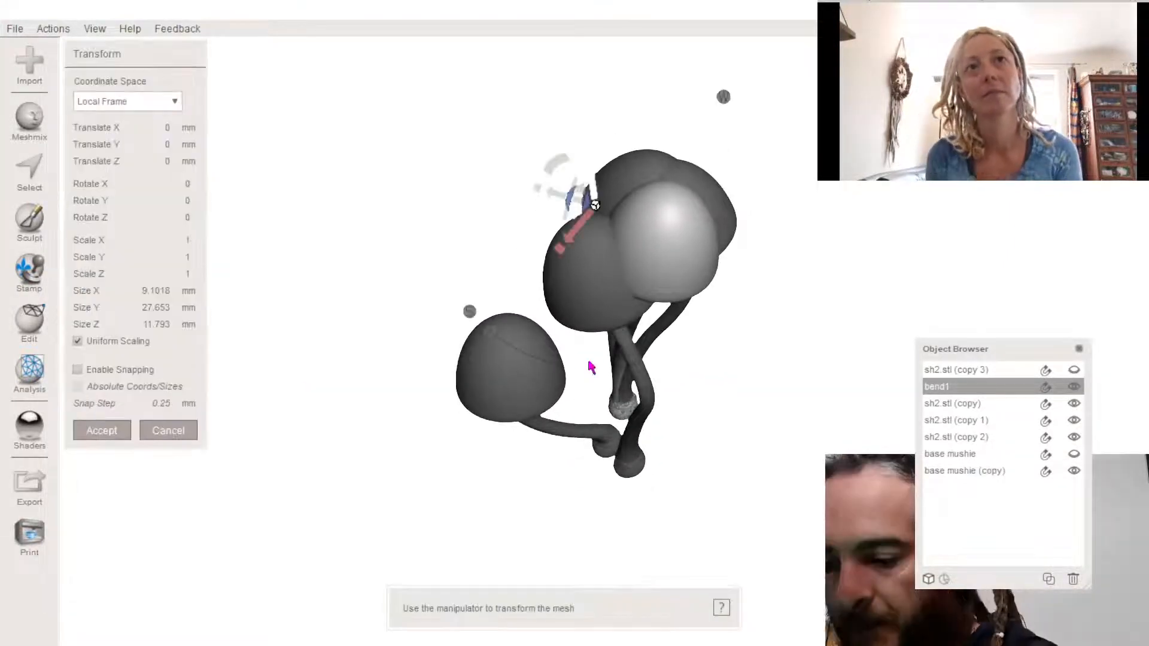
{"action": "right_click_drag", "start_coordinate": [591, 365], "coordinate": [576, 398]}
{"action": "left_click_drag", "start_coordinate": [538, 299], "coordinate": [716, 311]}
{"action": "right_click_drag", "start_coordinate": [716, 310], "coordinate": [752, 360]}
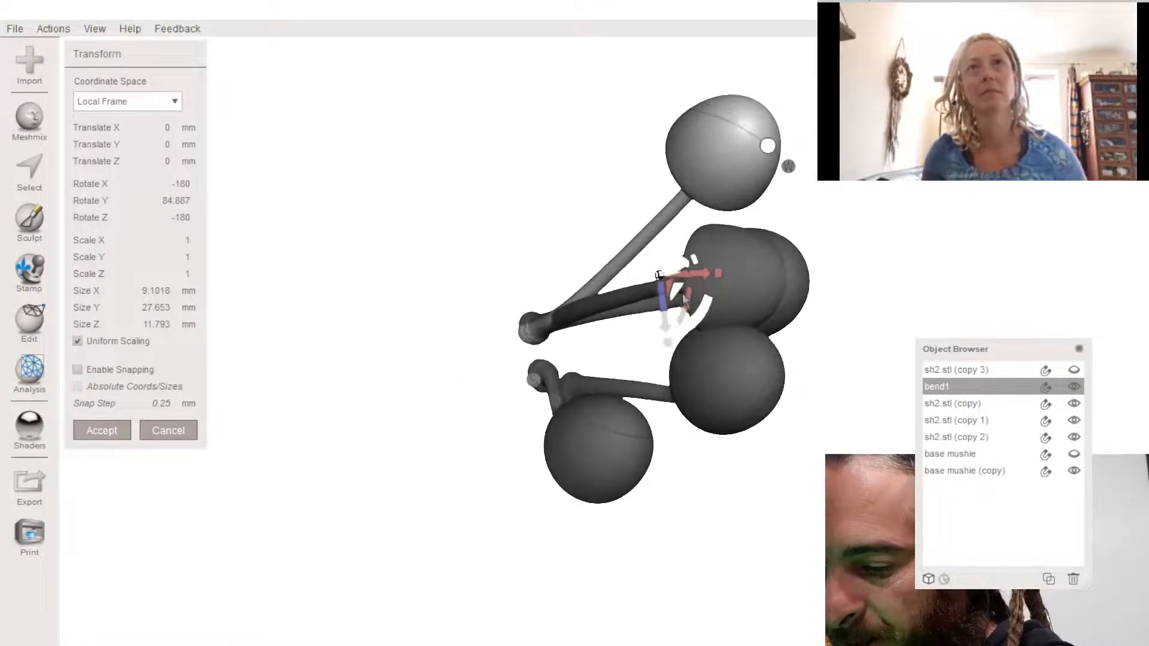
- Shift bend1 so its foot joins the cluster base, about 0.6 mm in X and -3.5 mm in Z, and accept the transform
{"action": "left_click_drag", "start_coordinate": [661, 291], "coordinate": [647, 322]}
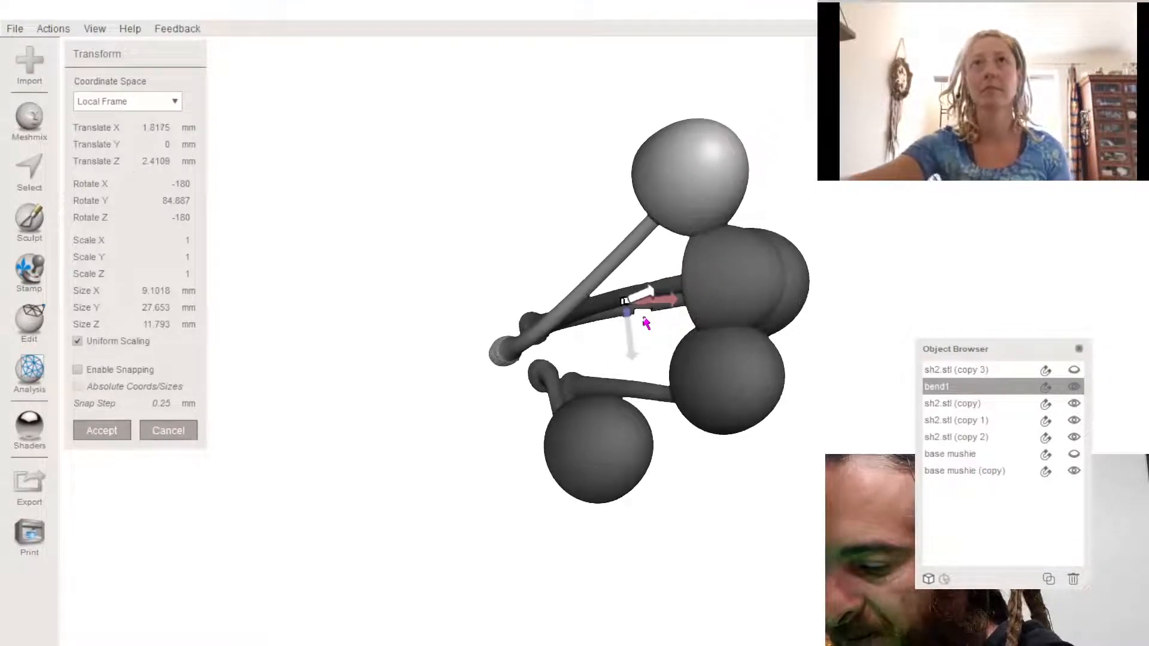
{"action": "right_click_drag", "start_coordinate": [644, 319], "coordinate": [500, 366]}
{"action": "left_click_drag", "start_coordinate": [505, 353], "coordinate": [574, 358]}
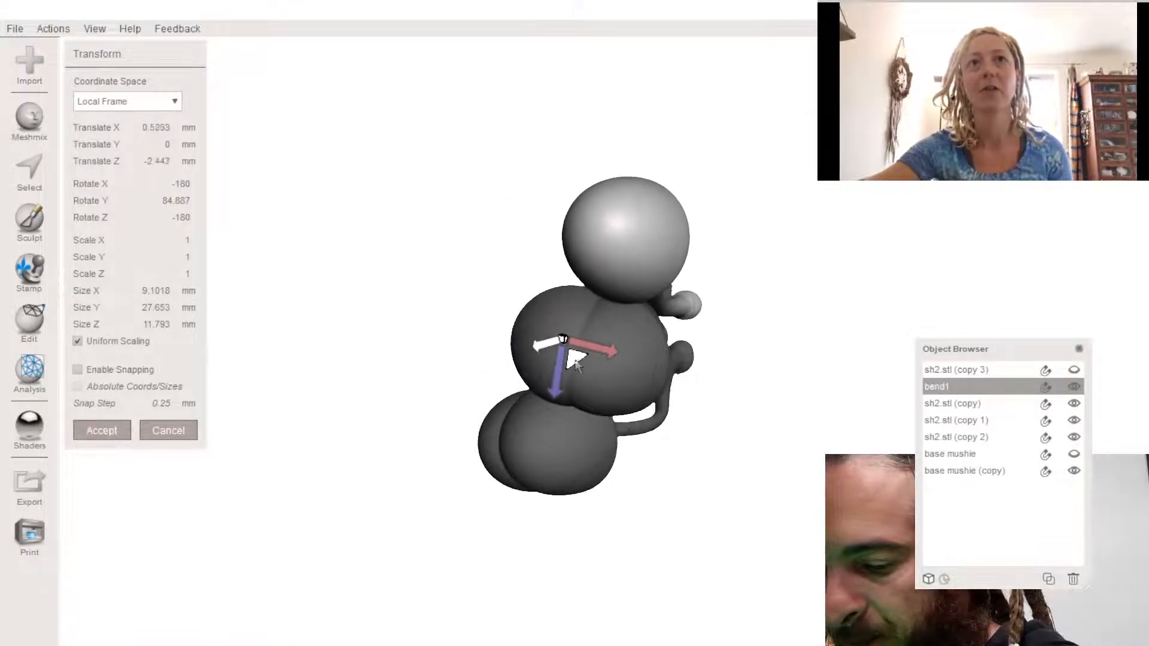
{"action": "right_click_drag", "start_coordinate": [580, 371], "coordinate": [510, 261]}
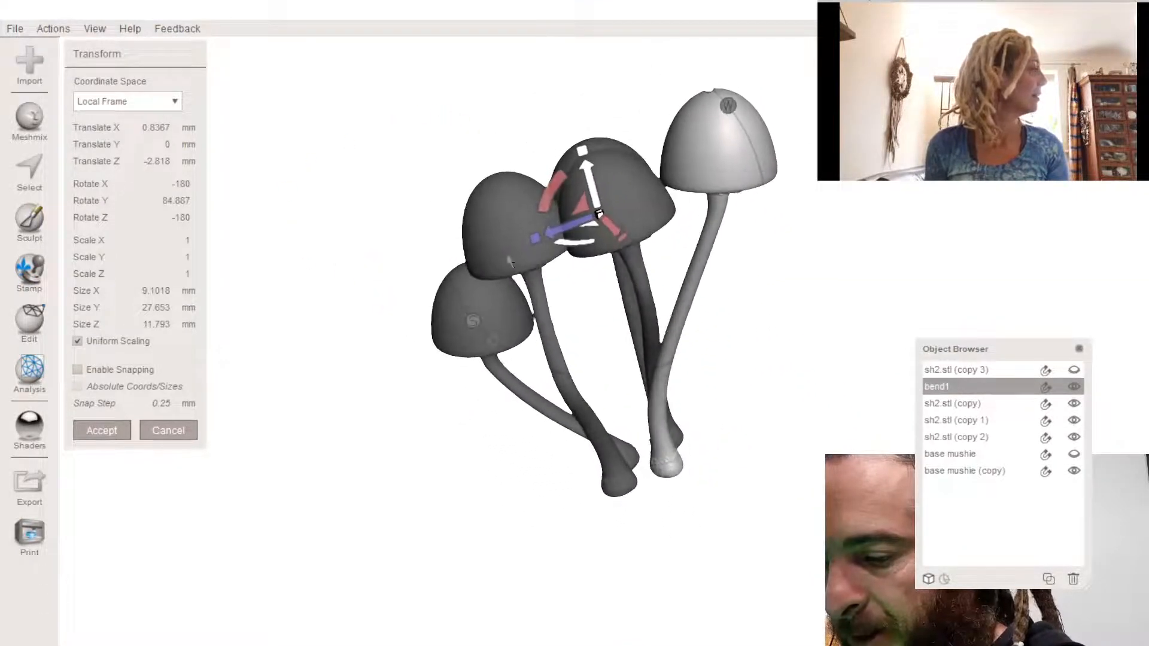
{"action": "right_click_drag", "start_coordinate": [584, 202], "coordinate": [682, 190]}
{"action": "left_click_drag", "start_coordinate": [632, 216], "coordinate": [638, 220]}
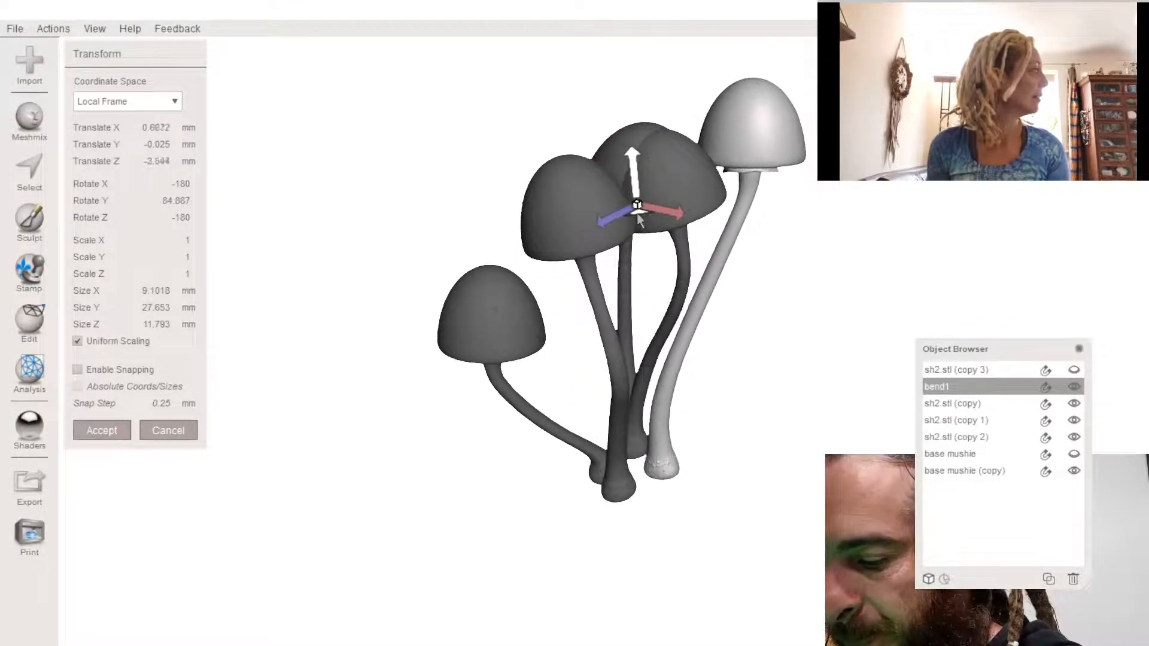
{"action": "right_click_drag", "start_coordinate": [643, 218], "coordinate": [532, 301]}
{"action": "key", "text": "Return"}
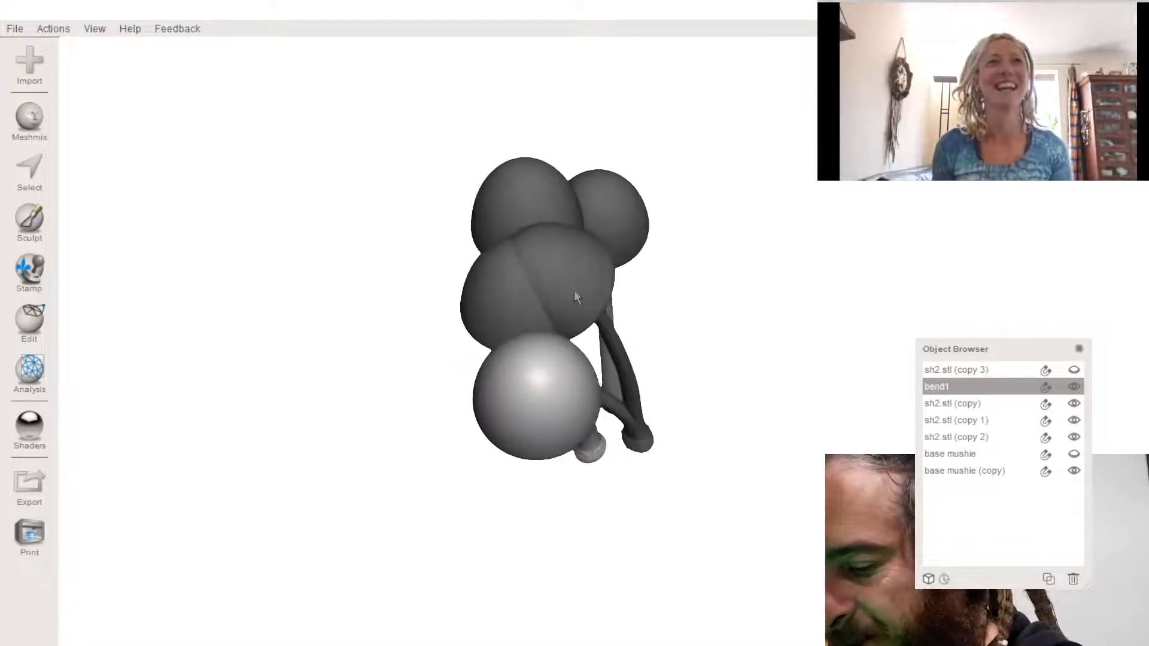
- Swing sh2.stl (copy) to the open side of the cluster, with Y rotation about 38.1 and a 1.99 mm X, 2.34 mm Z move, and accept
{"action": "left_click", "coordinate": [576, 297]}
{"action": "key", "text": "t"}
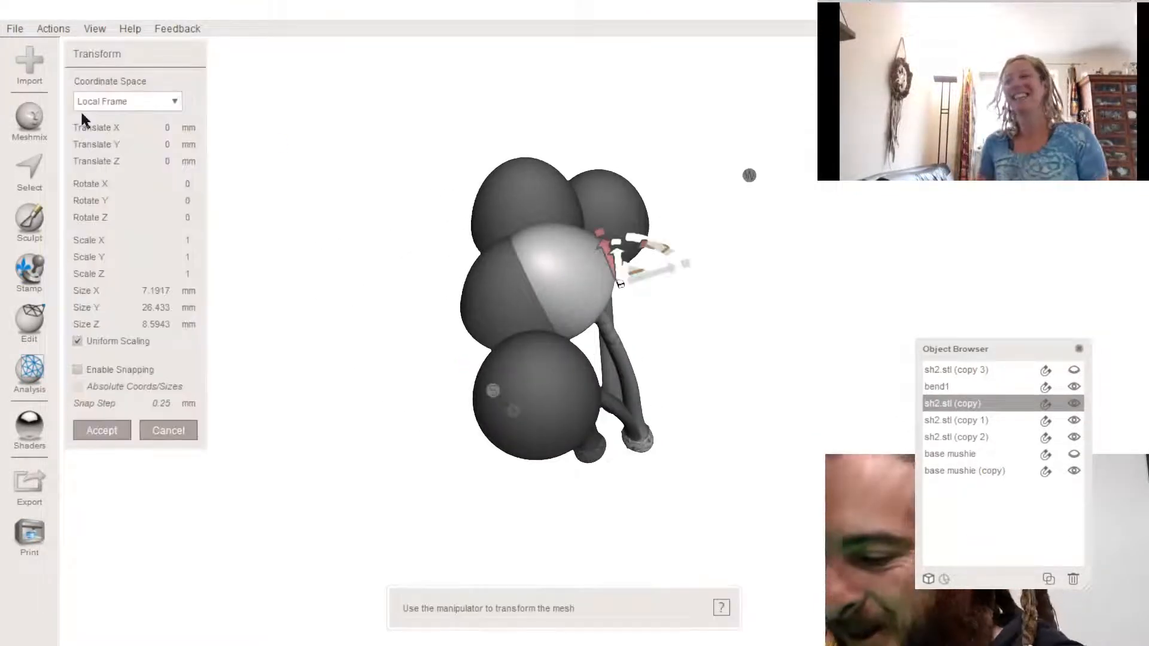
{"action": "right_click_drag", "start_coordinate": [453, 240], "coordinate": [485, 270]}
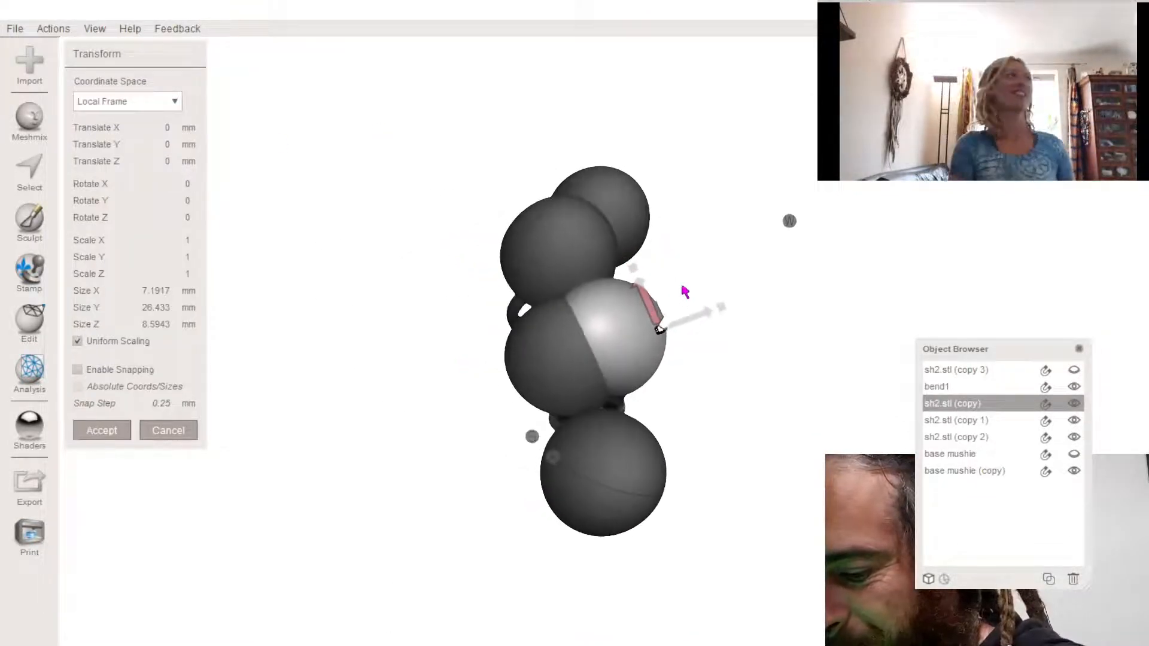
{"action": "left_click_drag", "start_coordinate": [589, 255], "coordinate": [541, 307]}
{"action": "right_click_drag", "start_coordinate": [534, 308], "coordinate": [504, 217]}
{"action": "right_click_drag", "start_coordinate": [590, 259], "coordinate": [590, 332]}
{"action": "left_click_drag", "start_coordinate": [591, 333], "coordinate": [649, 328]}
{"action": "right_click_drag", "start_coordinate": [649, 328], "coordinate": [664, 372]}
{"action": "left_click_drag", "start_coordinate": [633, 353], "coordinate": [624, 394]}
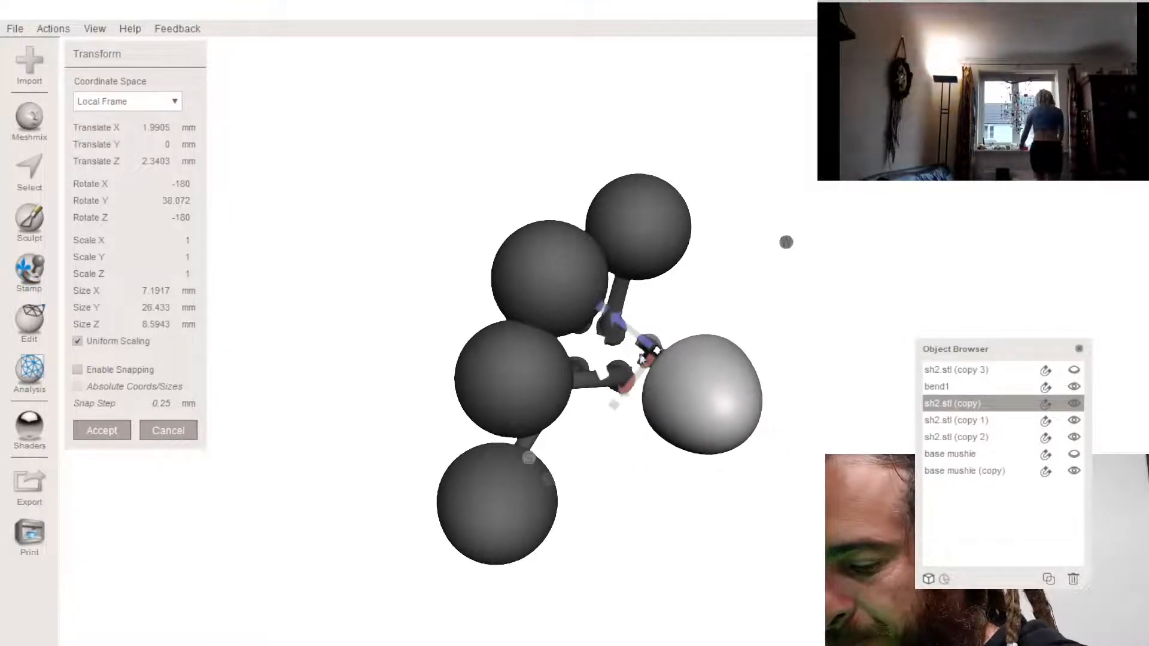
{"action": "right_click_drag", "start_coordinate": [642, 359], "coordinate": [491, 404]}
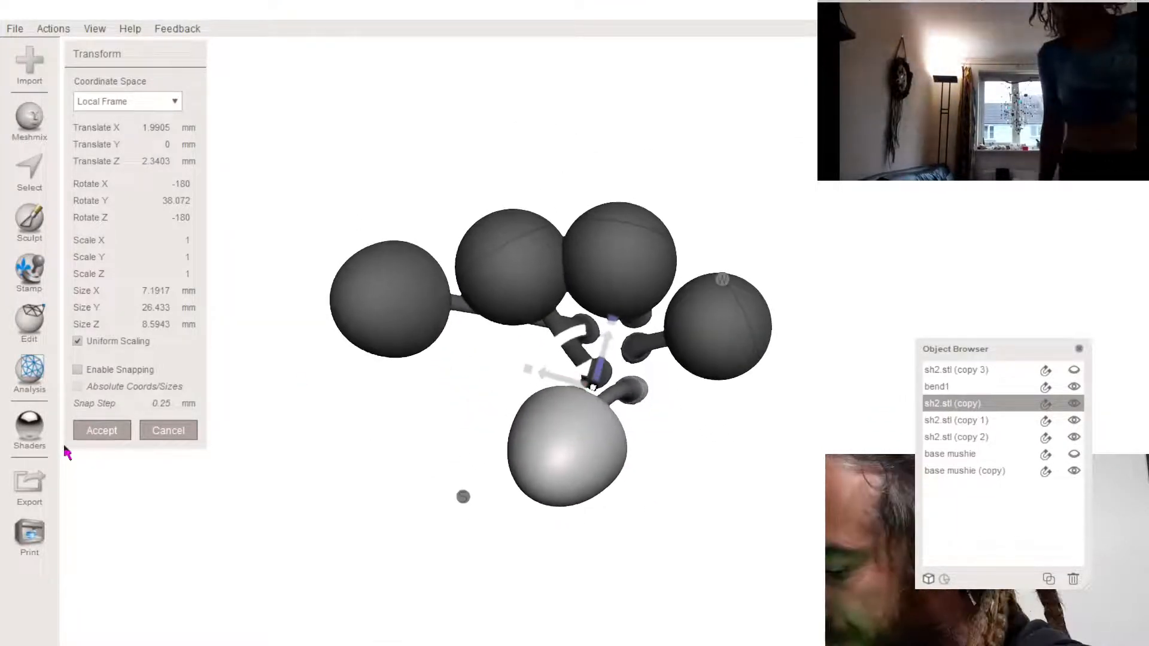
{"action": "left_click", "coordinate": [102, 431]}
- Move sh2.stl (copy 2) slightly outward, about 1.26 mm in X and -0.98 mm in Z, with a Y rotation of about -3.5°
{"action": "left_click", "coordinate": [639, 253]}
{"action": "right_click_drag", "start_coordinate": [639, 253], "coordinate": [600, 269]}
{"action": "key", "text": "t"}
{"action": "left_click_drag", "start_coordinate": [603, 300], "coordinate": [610, 280]}
{"action": "mouse_move", "coordinate": [633, 289]}
{"action": "right_mouse_down"}
{"action": "mouse_move", "coordinate": [626, 298]}
{"action": "mouse_move", "coordinate": [649, 293]}
{"action": "right_mouse_up"}
{"action": "mouse_move", "coordinate": [656, 307]}
{"action": "left_mouse_down"}
{"action": "mouse_move", "coordinate": [618, 304]}
{"action": "mouse_move", "coordinate": [651, 300]}
{"action": "left_mouse_up"}
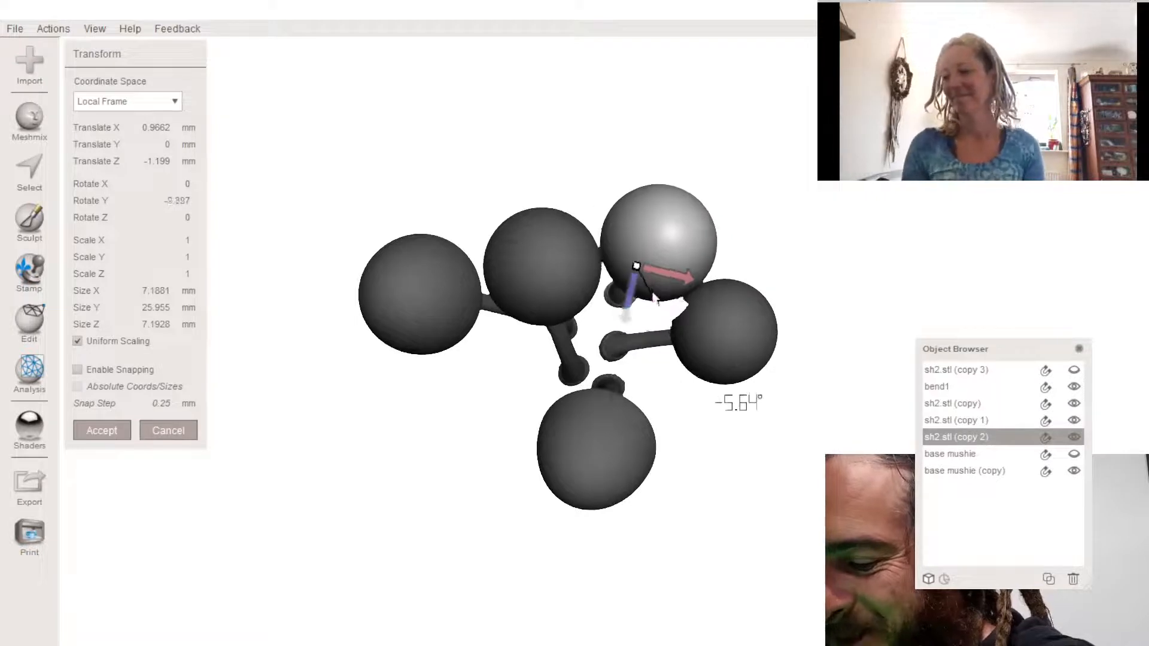
{"action": "right_click_drag", "start_coordinate": [653, 299], "coordinate": [618, 295]}
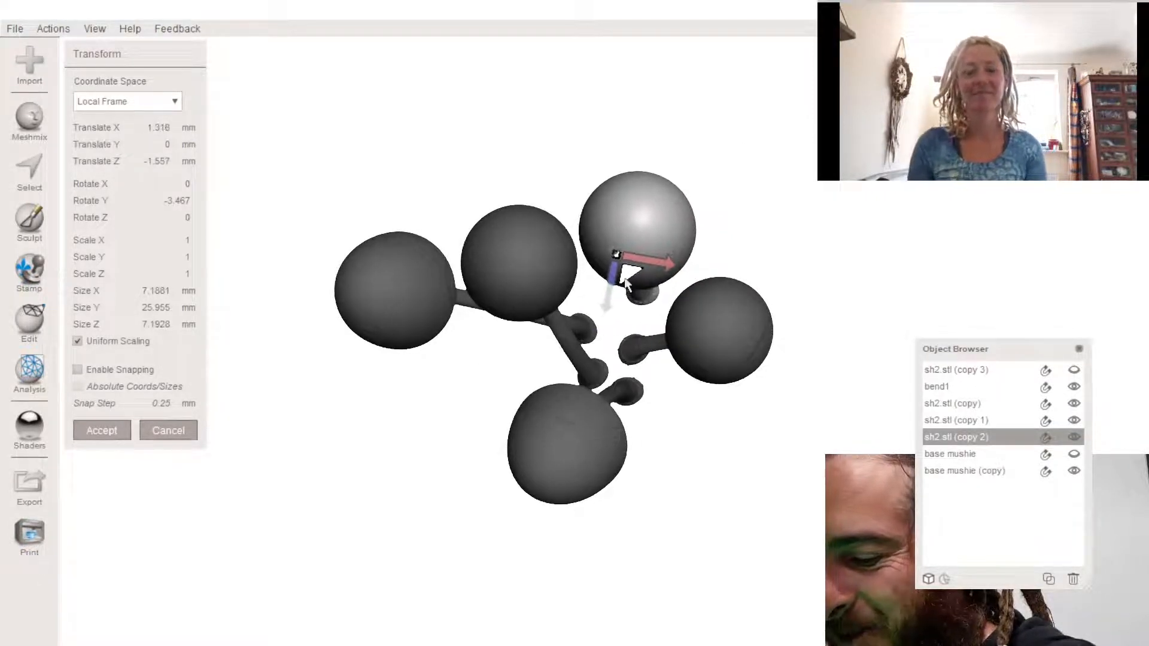
{"action": "right_click_drag", "start_coordinate": [628, 292], "coordinate": [404, 265]}
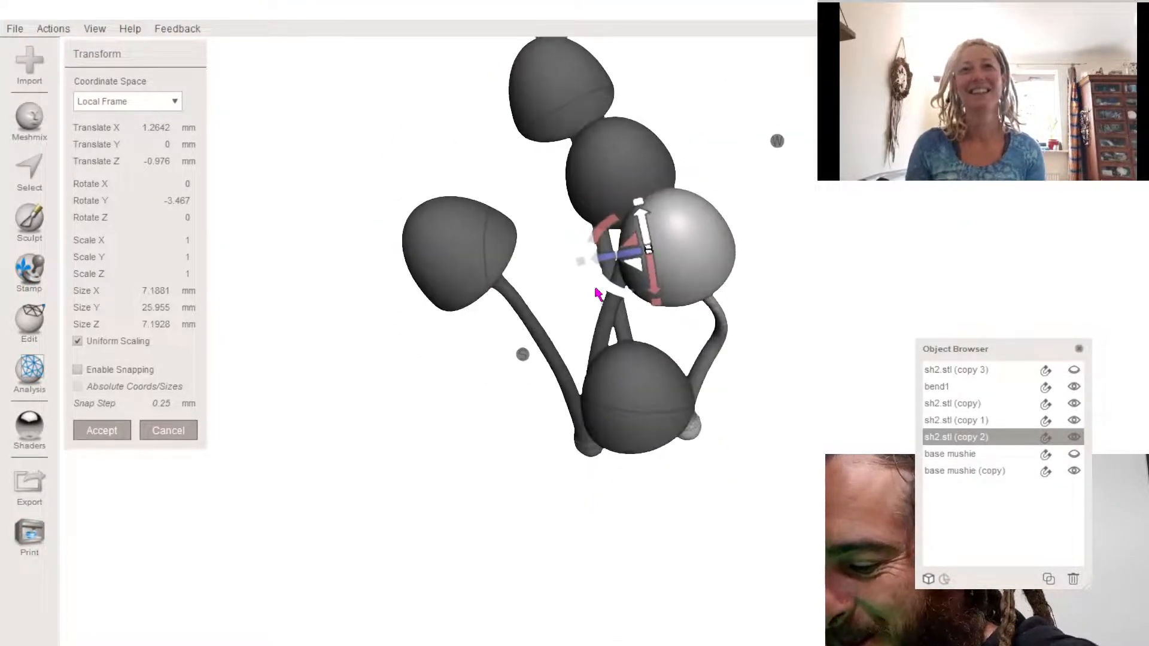
- Turn sh2.stl (copy 2) around to a Y rotation of about 48.9 and offset it about 4.95 mm in X and -2 mm in Z
{"action": "left_click_drag", "start_coordinate": [596, 293], "coordinate": [807, 219]}
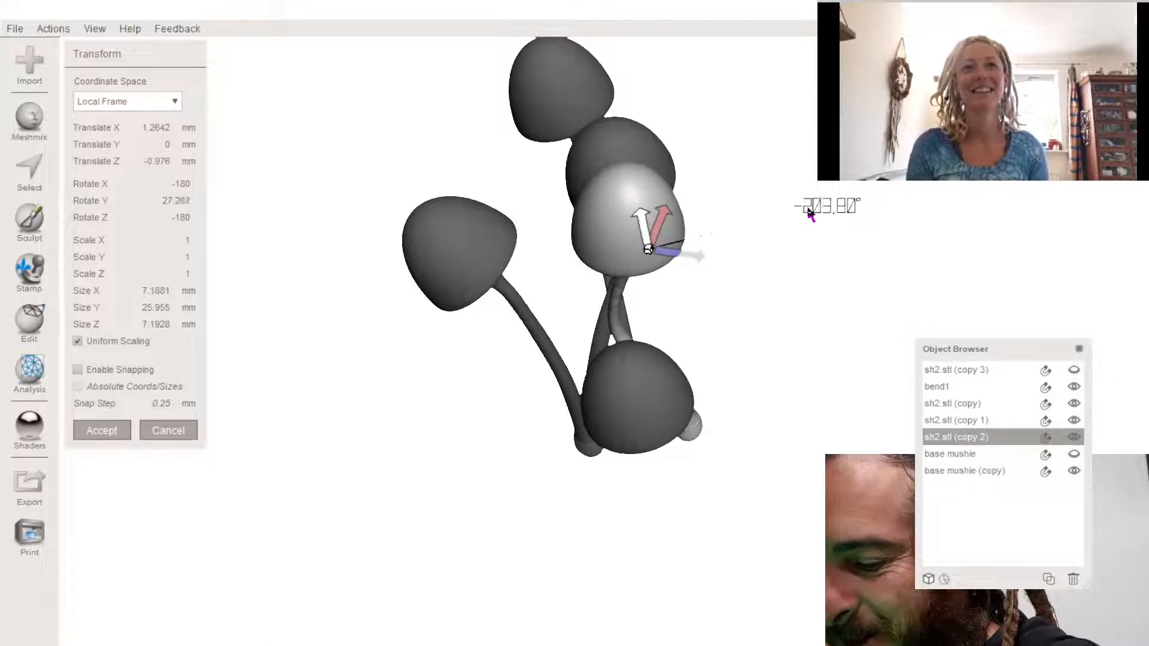
{"action": "left_click_drag", "start_coordinate": [686, 245], "coordinate": [721, 238]}
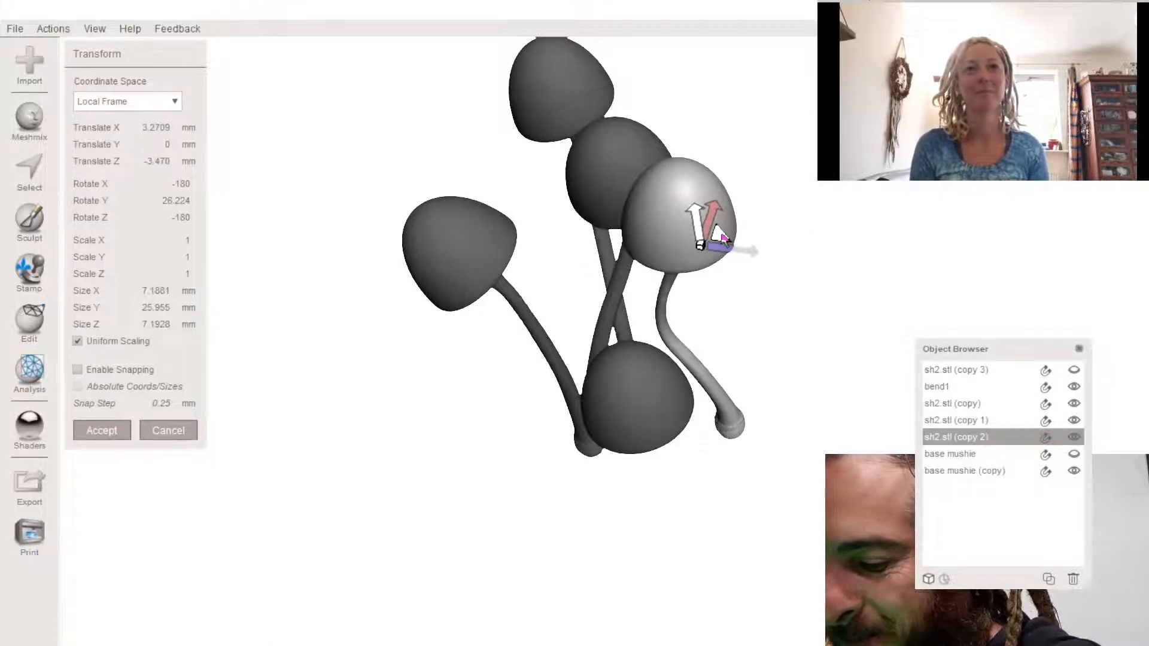
{"action": "right_click_drag", "start_coordinate": [565, 348], "coordinate": [617, 447]}
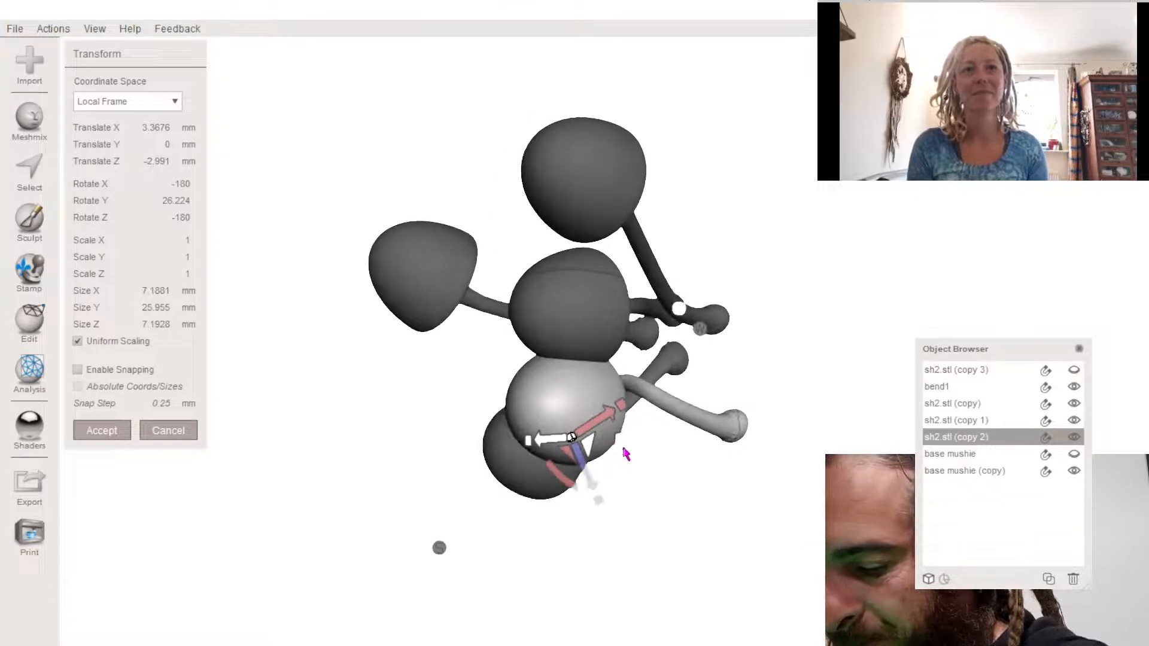
{"action": "left_click_drag", "start_coordinate": [616, 447], "coordinate": [604, 402]}
{"action": "right_click_drag", "start_coordinate": [601, 411], "coordinate": [694, 320]}
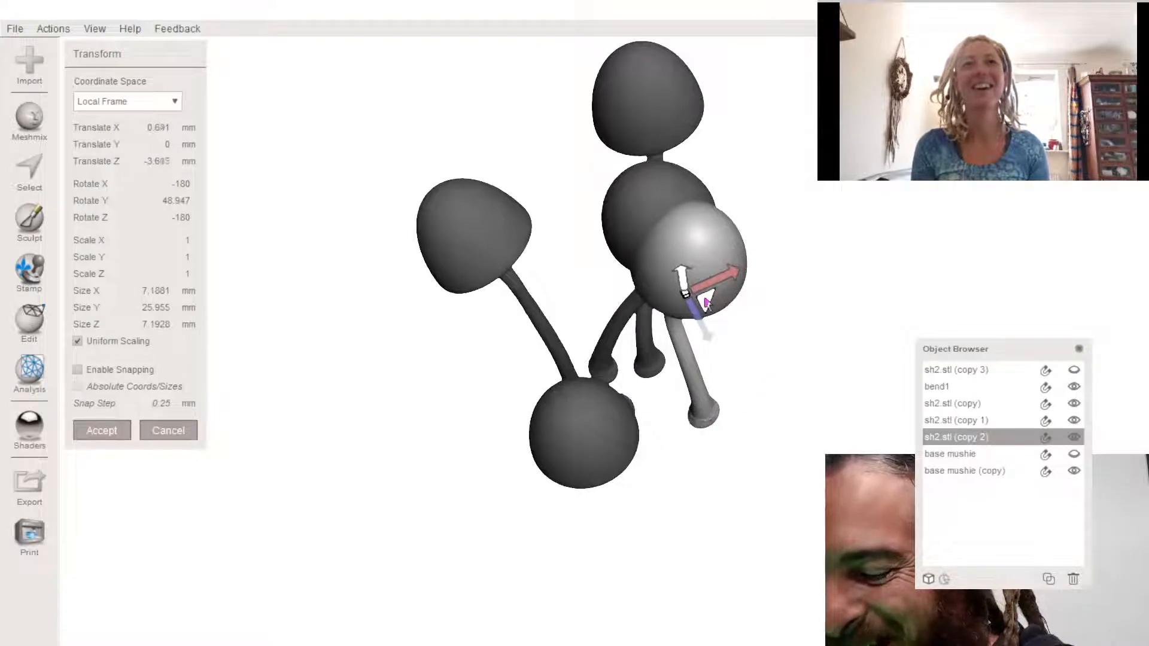
{"action": "left_click_drag", "start_coordinate": [706, 301], "coordinate": [691, 372]}
{"action": "right_click_drag", "start_coordinate": [691, 372], "coordinate": [556, 192]}
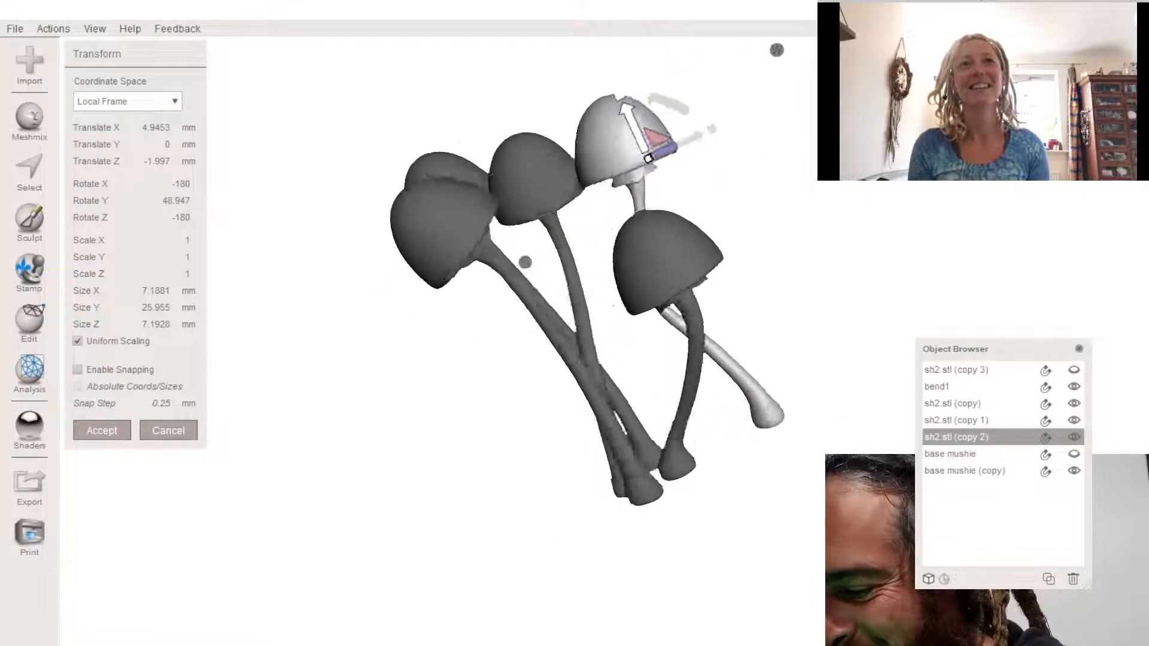
- Relocate sh2.stl (copy 2) across the cluster to about -9.05 mm X and 3.2 mm Z, with Y rotation about 17, and accept
{"action": "right_click_drag", "start_coordinate": [776, 50], "coordinate": [679, 374]}
{"action": "left_click_drag", "start_coordinate": [768, 343], "coordinate": [534, 220]}
{"action": "right_click_drag", "start_coordinate": [534, 220], "coordinate": [452, 405]}
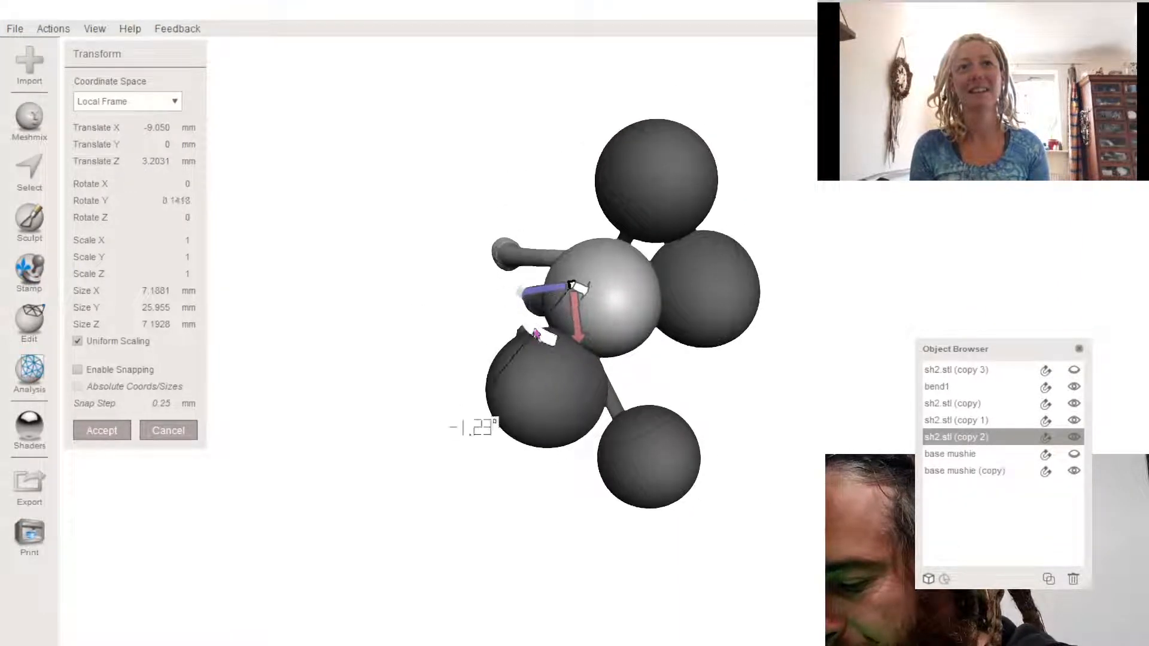
{"action": "left_click_drag", "start_coordinate": [526, 108], "coordinate": [687, 145]}
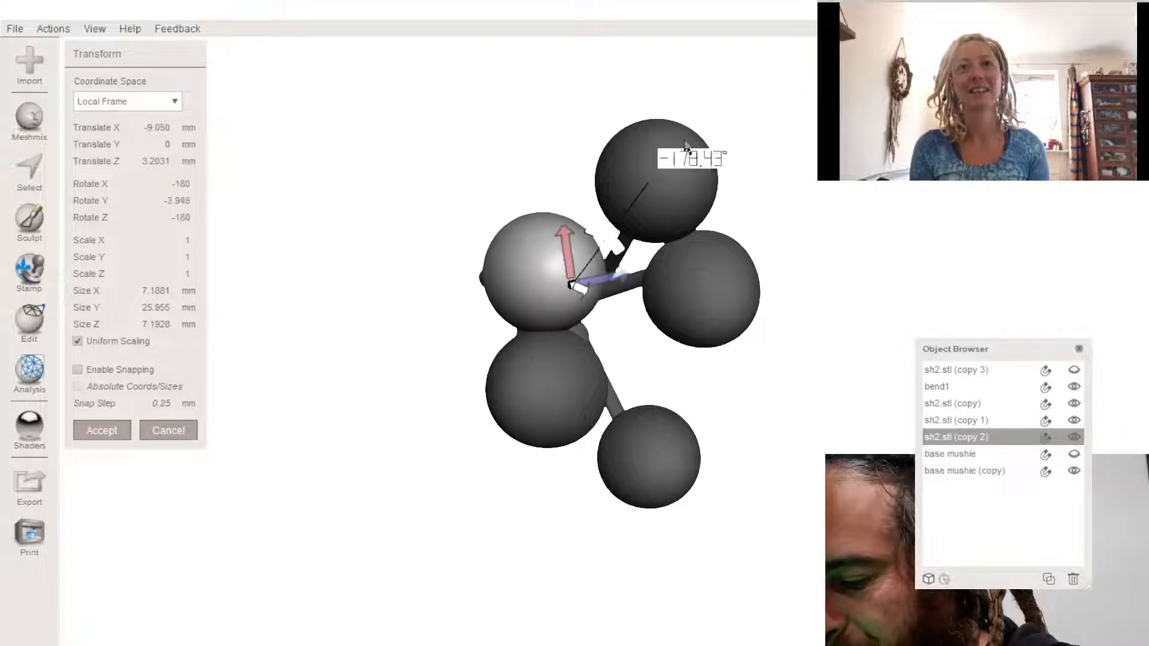
{"action": "left_click_drag", "start_coordinate": [742, 171], "coordinate": [742, 172]}
{"action": "right_click_drag", "start_coordinate": [740, 174], "coordinate": [276, 416]}
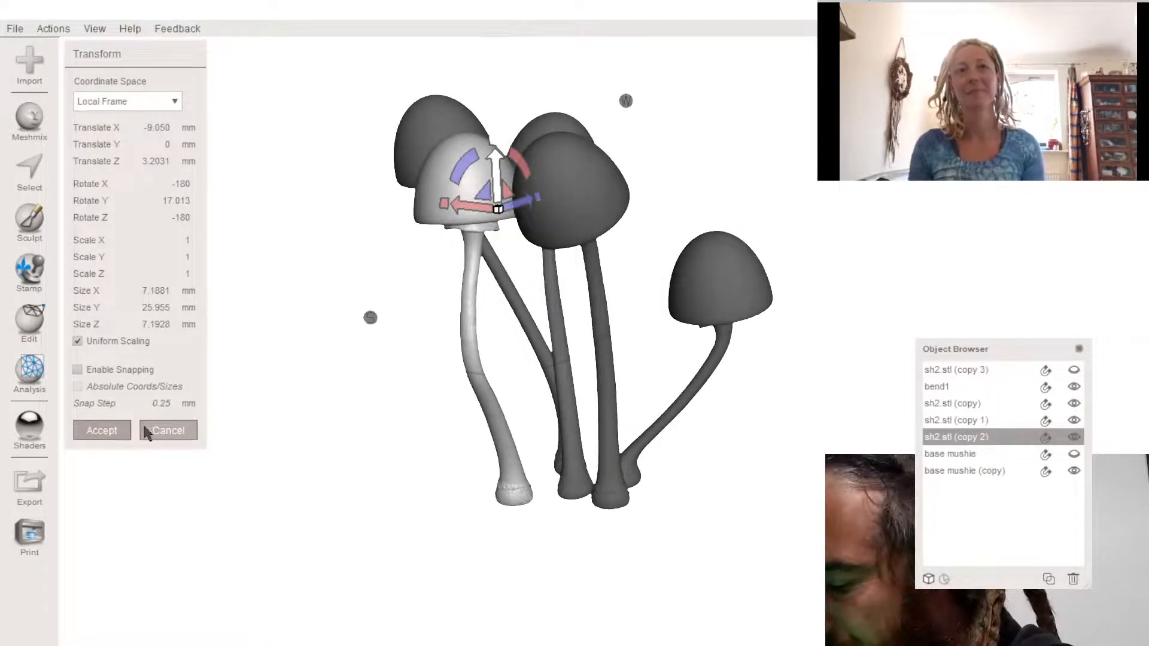
{"action": "left_click", "coordinate": [103, 430]}
- Show base mushie, hide every other mushroom, and select base mushie
{"action": "right_click_drag", "start_coordinate": [532, 461], "coordinate": [722, 400]}
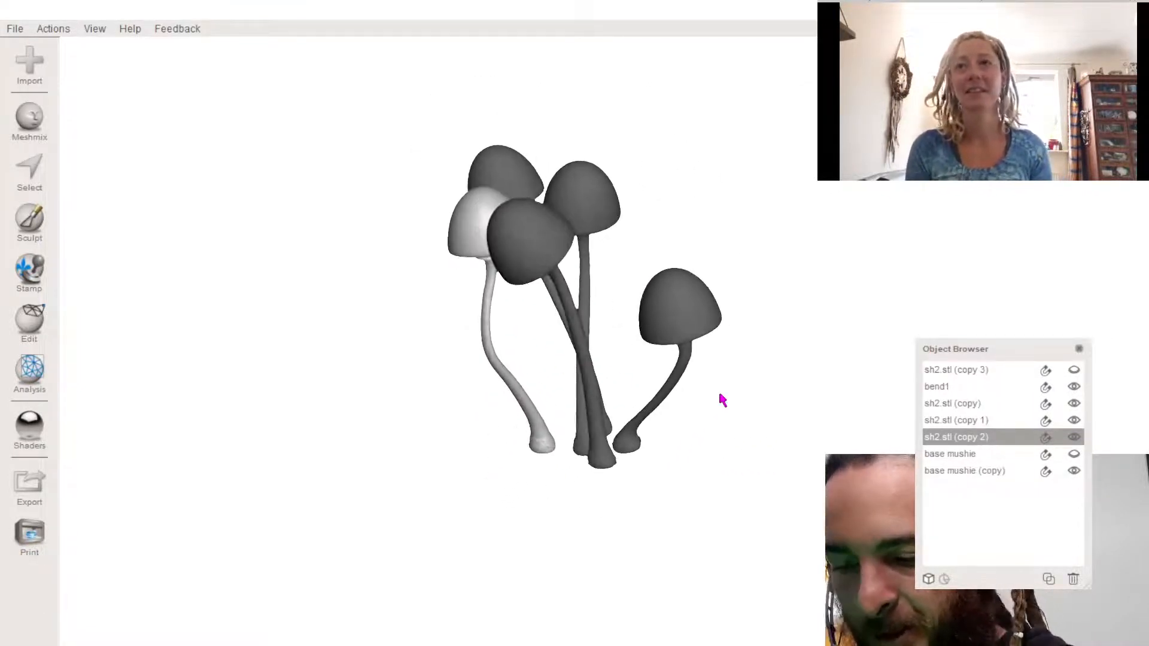
{"action": "left_click", "coordinate": [1073, 453]}
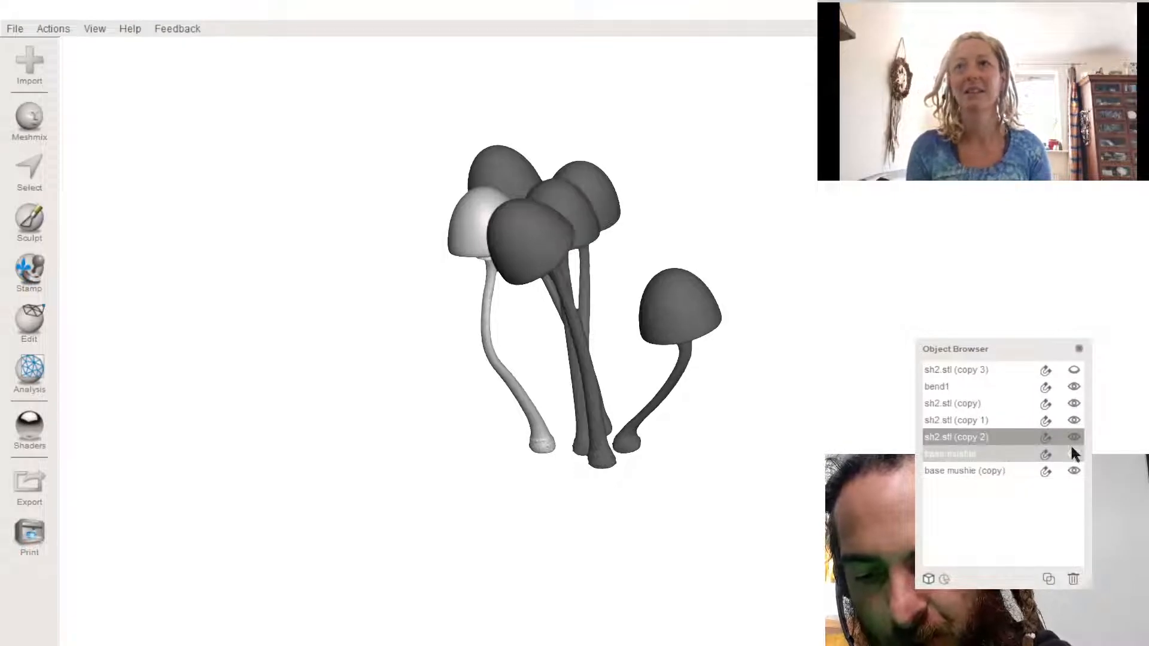
{"action": "left_click", "coordinate": [1074, 471]}
{"action": "left_click", "coordinate": [1073, 403]}
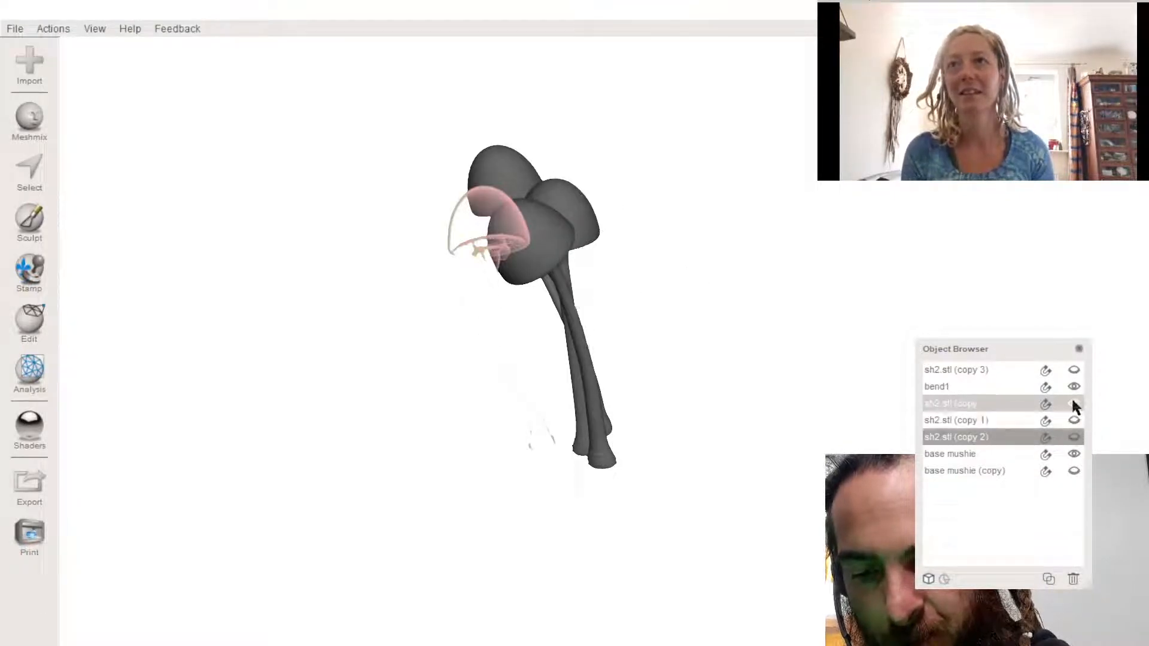
{"action": "left_click", "coordinate": [1007, 454]}
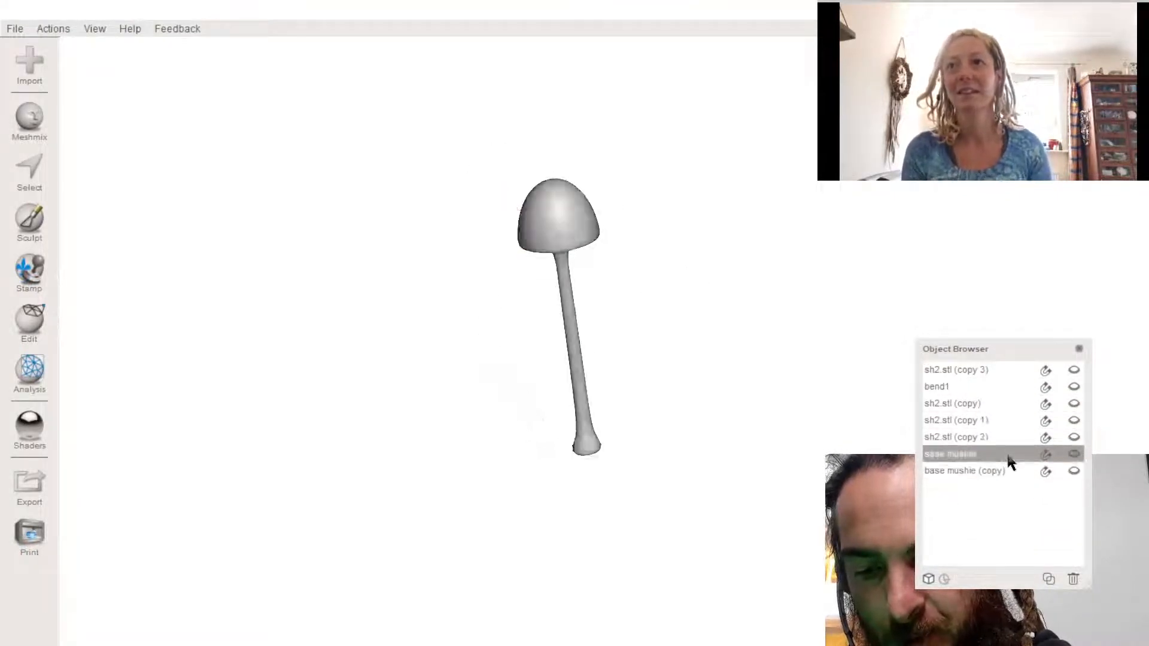
- Duplicate base mushie and hide the original
{"action": "left_click", "coordinate": [1048, 579]}
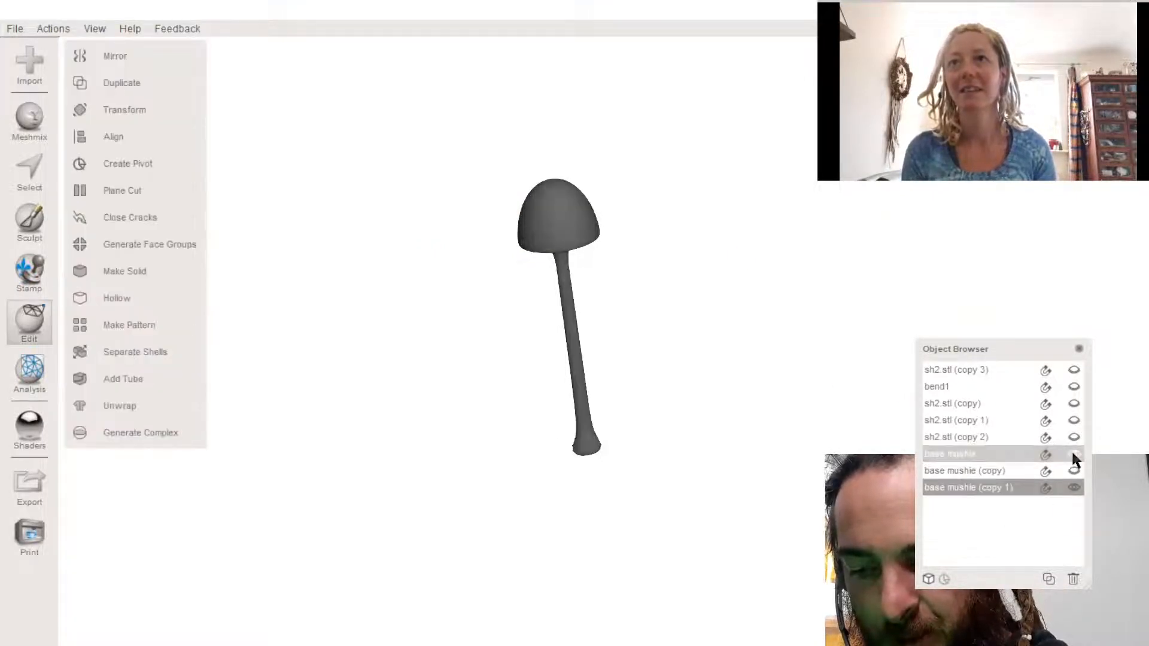
{"action": "left_click", "coordinate": [1072, 452]}
{"action": "right_click_drag", "start_coordinate": [559, 226], "coordinate": [473, 229]}
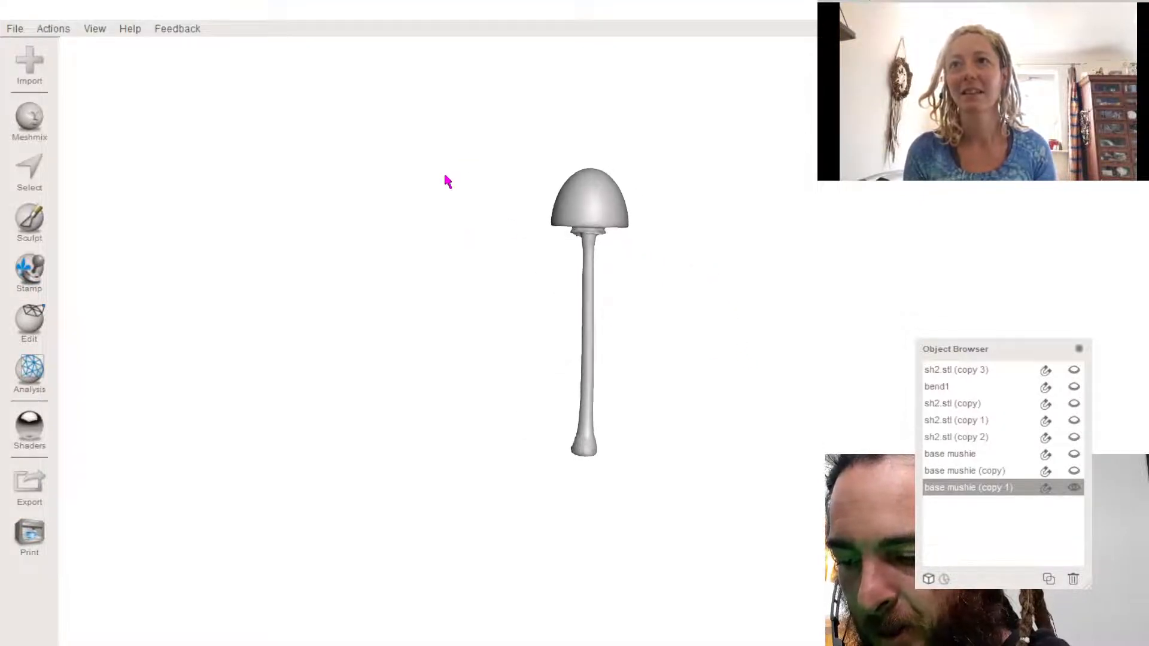
- Show base mushie (copy) alongside the new duplicate, and delete base mushie (copy 1)
{"action": "right_click_drag", "start_coordinate": [443, 178], "coordinate": [438, 208]}
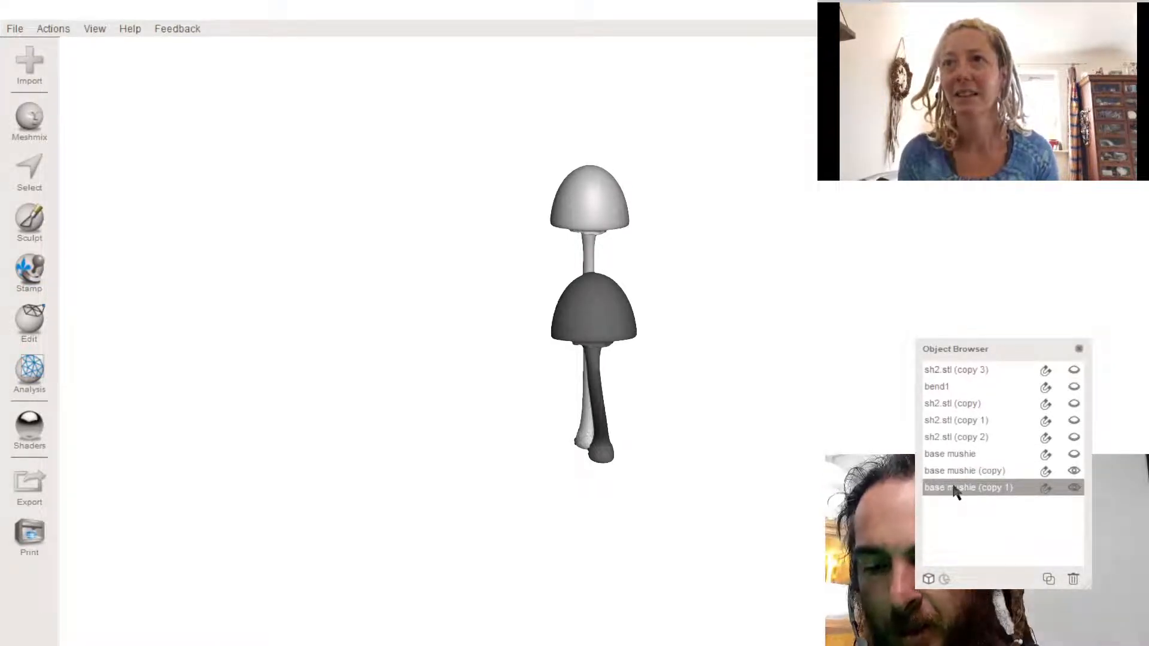
{"action": "key", "text": "Delete"}
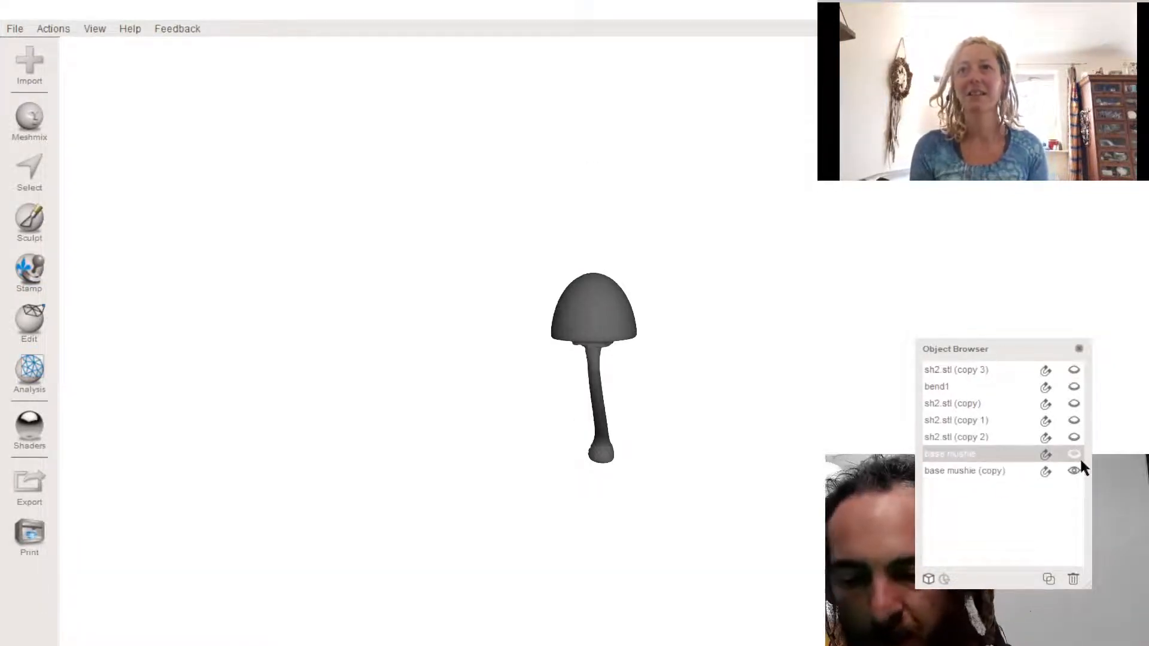
- Show every mushroom except sh2.stl (copy 3), and select base mushie and sh2.stl (copy 3) in turn to compare them
{"action": "left_click", "coordinate": [1072, 403]}
{"action": "left_click", "coordinate": [1072, 386]}
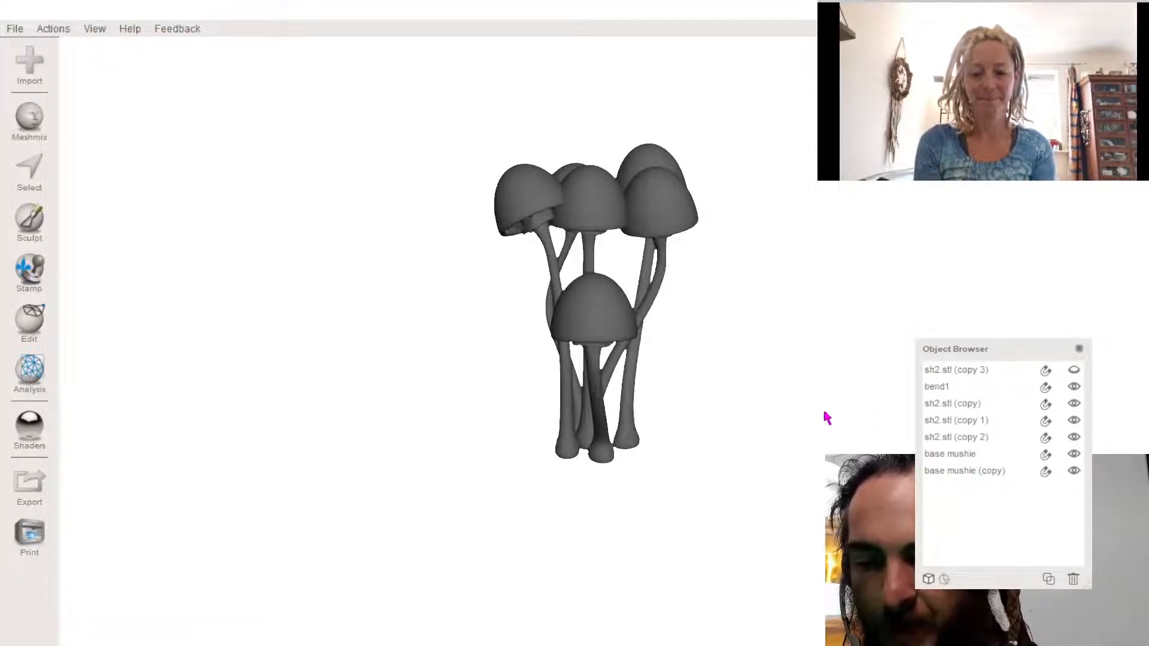
{"action": "right_click_drag", "start_coordinate": [825, 415], "coordinate": [607, 457]}
{"action": "right_click_drag", "start_coordinate": [565, 475], "coordinate": [675, 433]}
{"action": "left_click", "coordinate": [550, 214]}
{"action": "right_click_drag", "start_coordinate": [551, 219], "coordinate": [664, 273]}
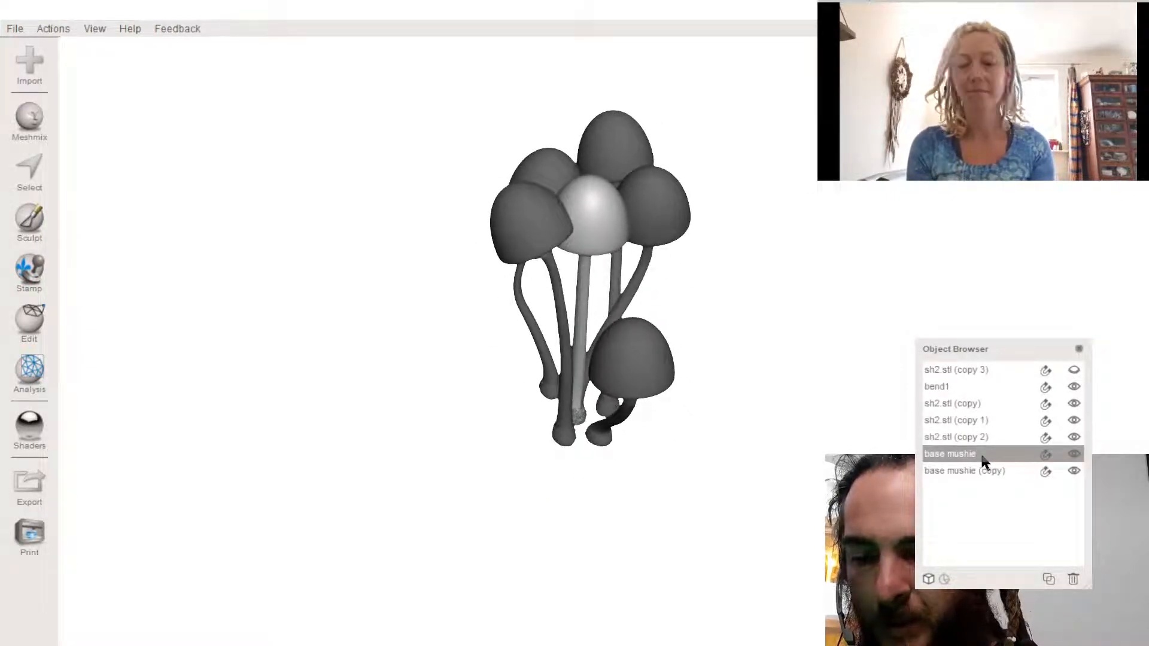
{"action": "left_click", "coordinate": [955, 369]}
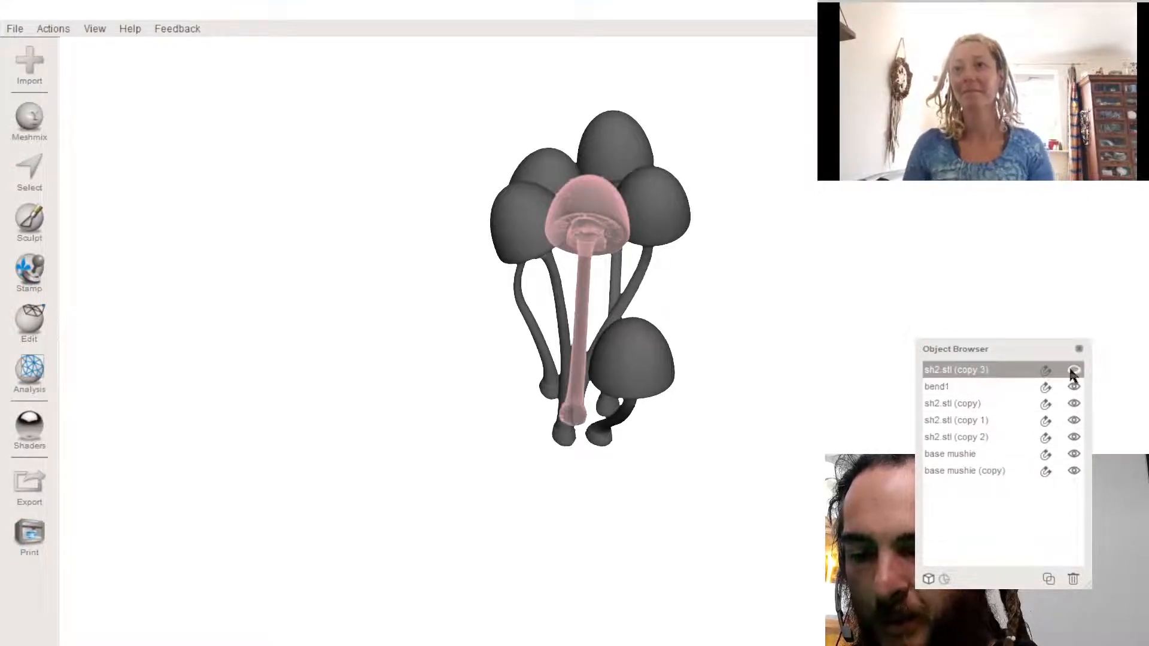
- Select base mushie (copy) and examine the whole mushroom cluster from several sides, checking how the lowest bent mushroom sits
{"action": "right_click_drag", "start_coordinate": [700, 359], "coordinate": [351, 339]}
{"action": "left_click", "coordinate": [606, 386]}
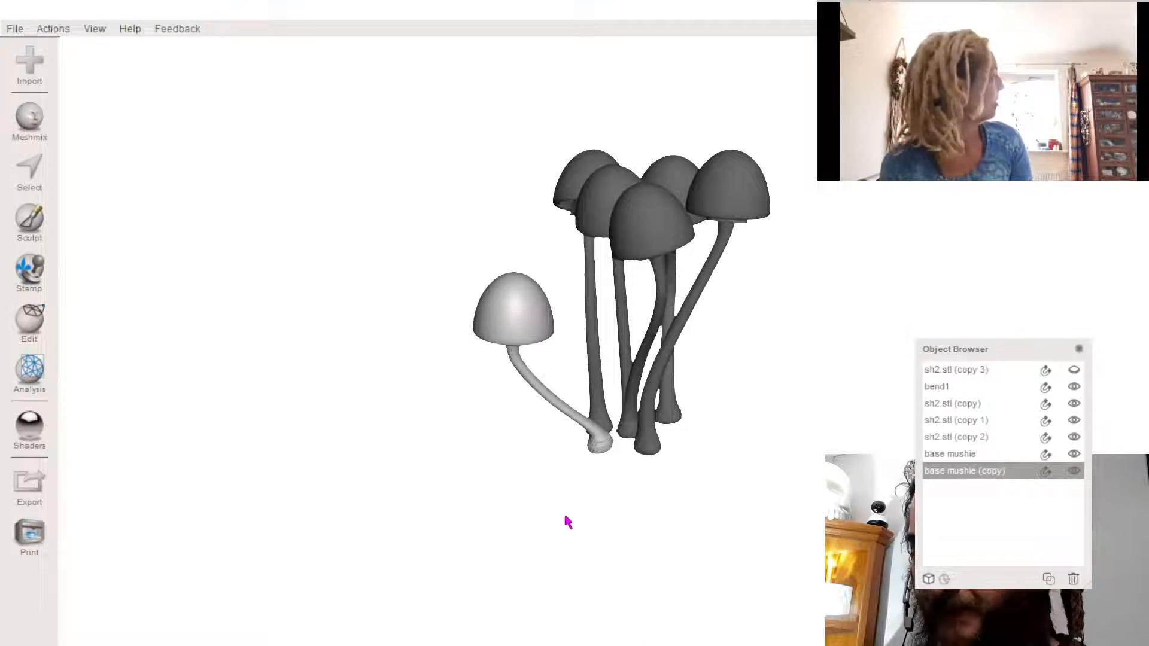
{"action": "right_click_drag", "start_coordinate": [563, 512], "coordinate": [791, 489]}
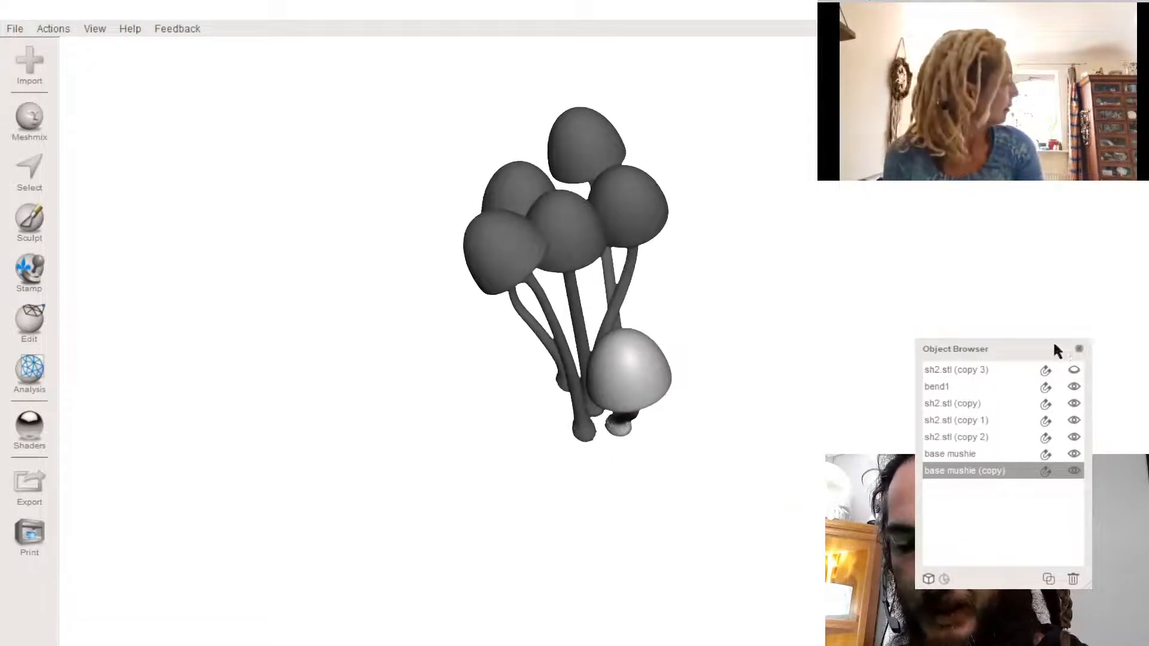
{"action": "right_click_drag", "start_coordinate": [672, 379], "coordinate": [492, 383]}
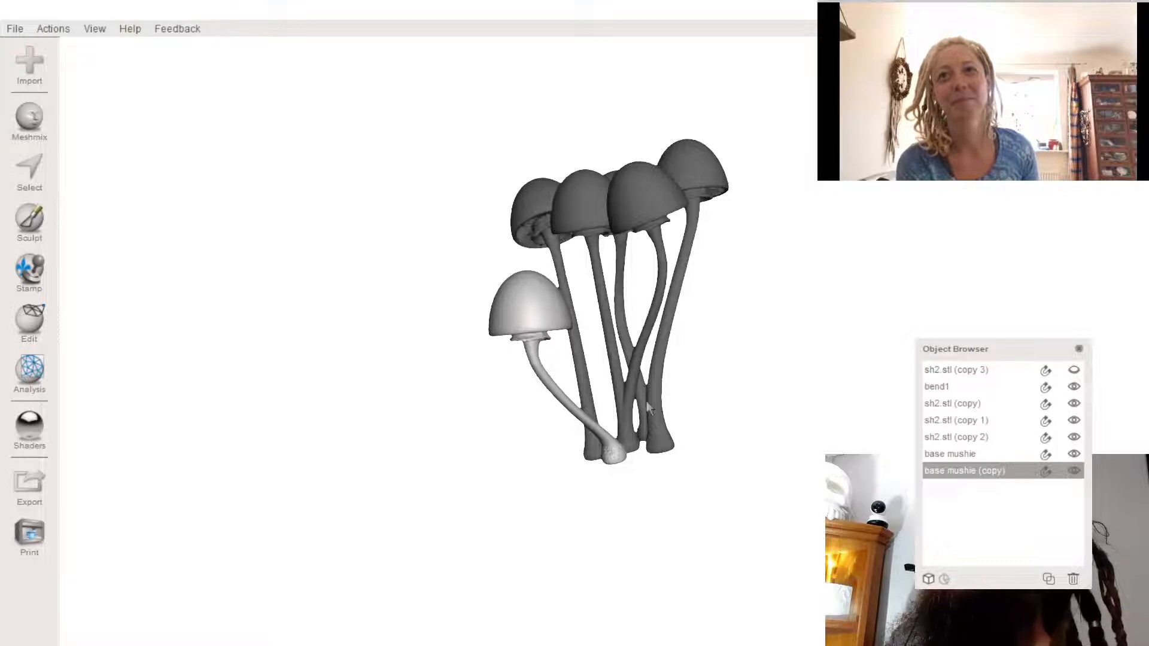
{"action": "scroll", "coordinate": [649, 408], "scroll_direction": "down", "scroll_amount": 2}
{"action": "middle_click_drag", "start_coordinate": [649, 408], "coordinate": [591, 467]}
{"action": "scroll", "coordinate": [588, 482], "scroll_direction": "up", "scroll_amount": 4}
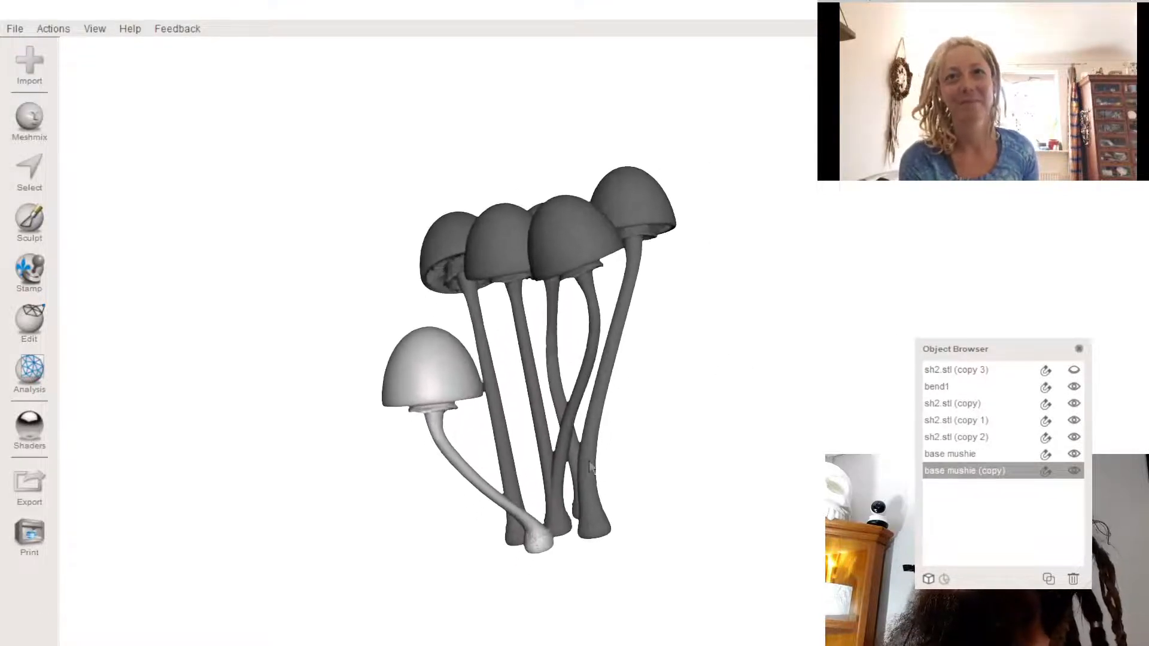
{"action": "right_click_drag", "start_coordinate": [590, 466], "coordinate": [815, 440]}
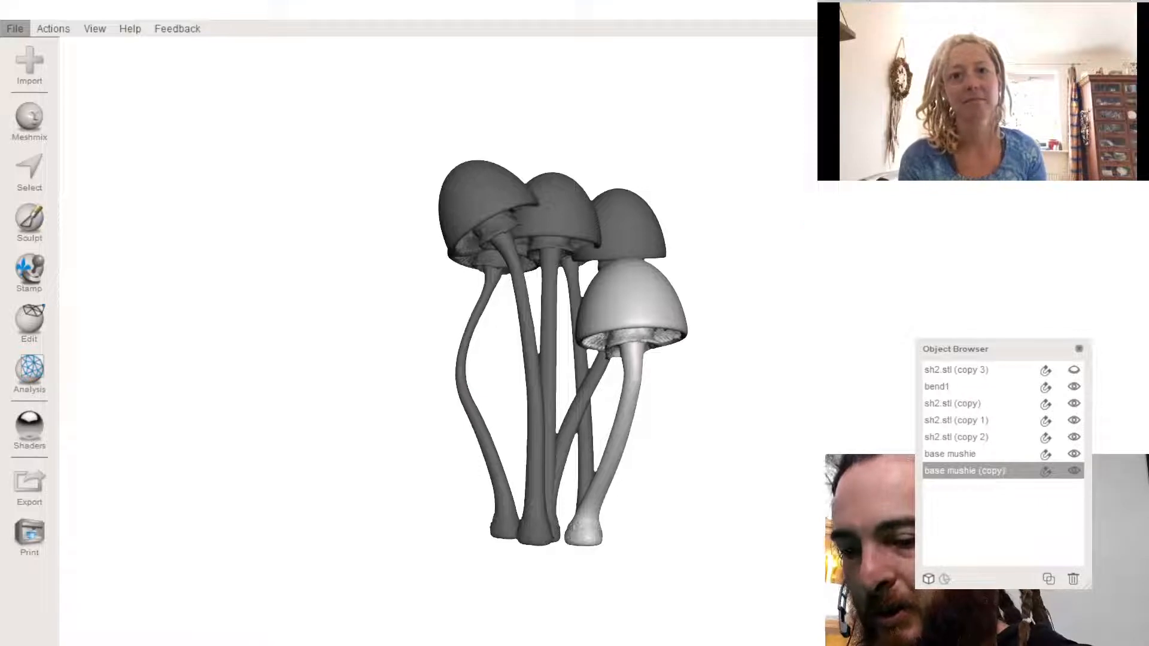
- Delete all six visible mushrooms one after another, keeping only the hidden sh2.stl (copy 3)
{"action": "key", "text": "Delete"}
{"action": "left_click", "coordinate": [634, 213]}
{"action": "key", "text": "Delete"}
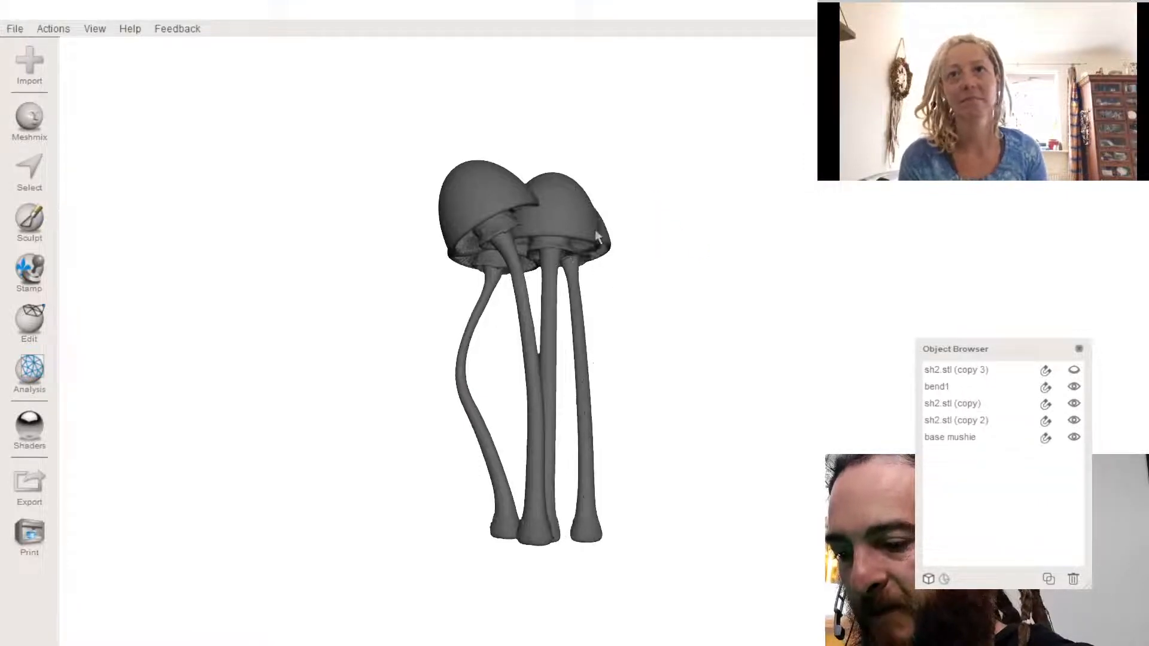
{"action": "left_click", "coordinate": [542, 225]}
{"action": "key", "text": "Delete"}
{"action": "left_click", "coordinate": [563, 242]}
{"action": "key", "text": "Delete"}
{"action": "left_click", "coordinate": [496, 233]}
{"action": "key", "text": "Delete"}
{"action": "left_click", "coordinate": [488, 213]}
{"action": "key", "text": "Delete"}
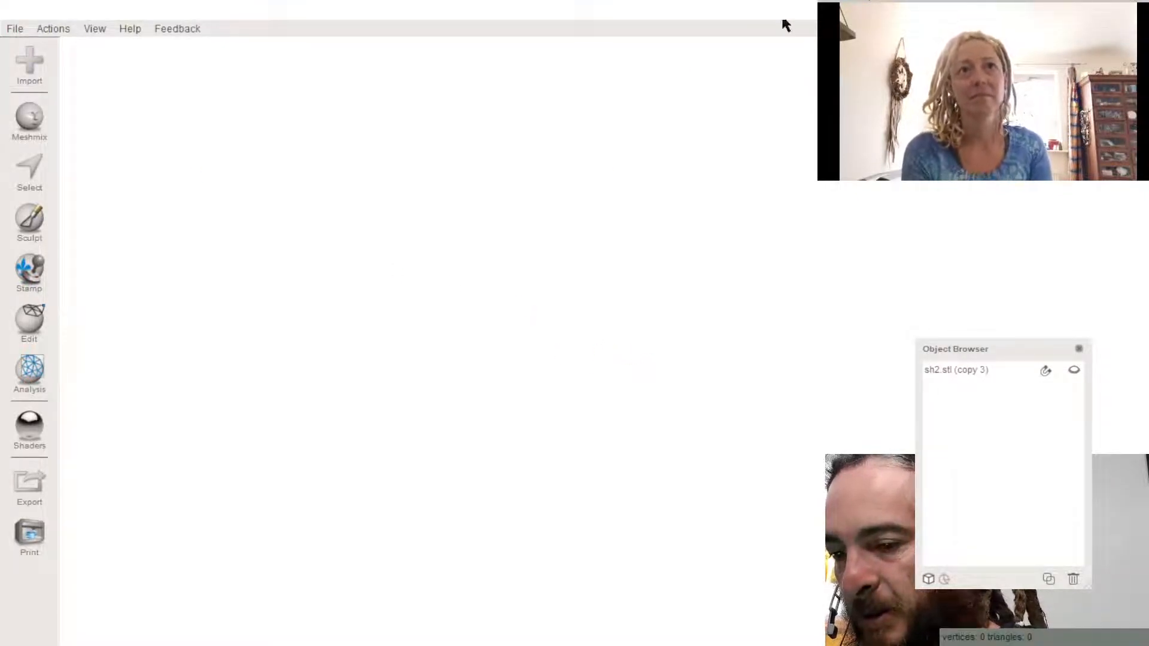
- Show sh2.stl (copy 3) on its own
{"action": "left_click", "coordinate": [38, 123]}
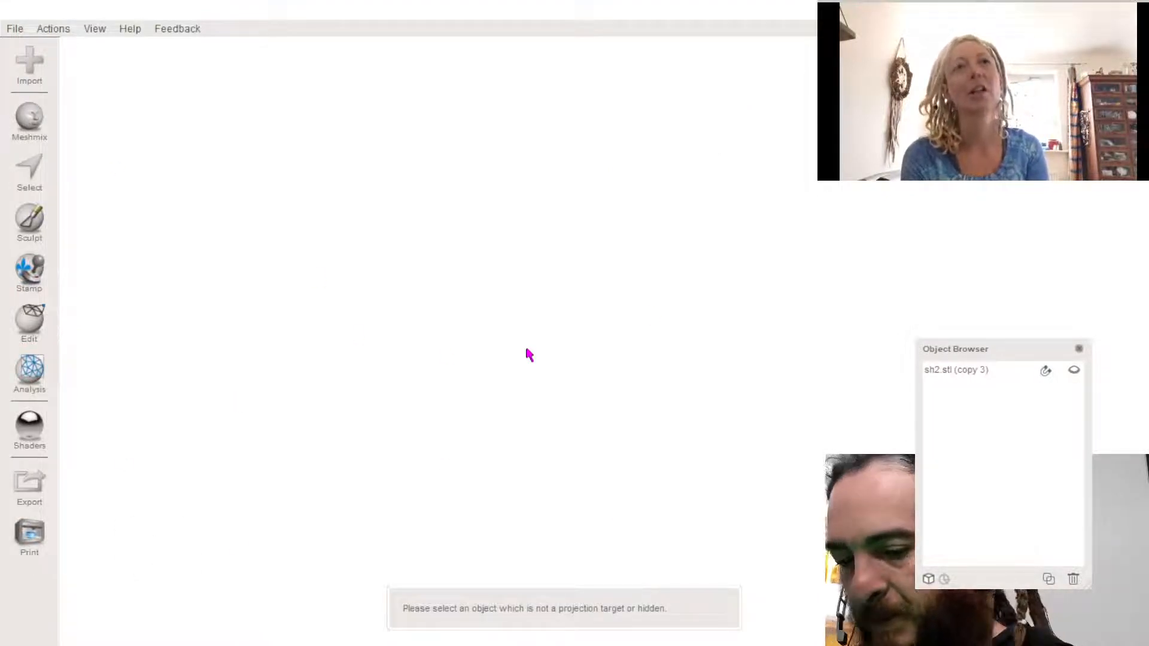
{"action": "left_click", "coordinate": [1074, 369]}
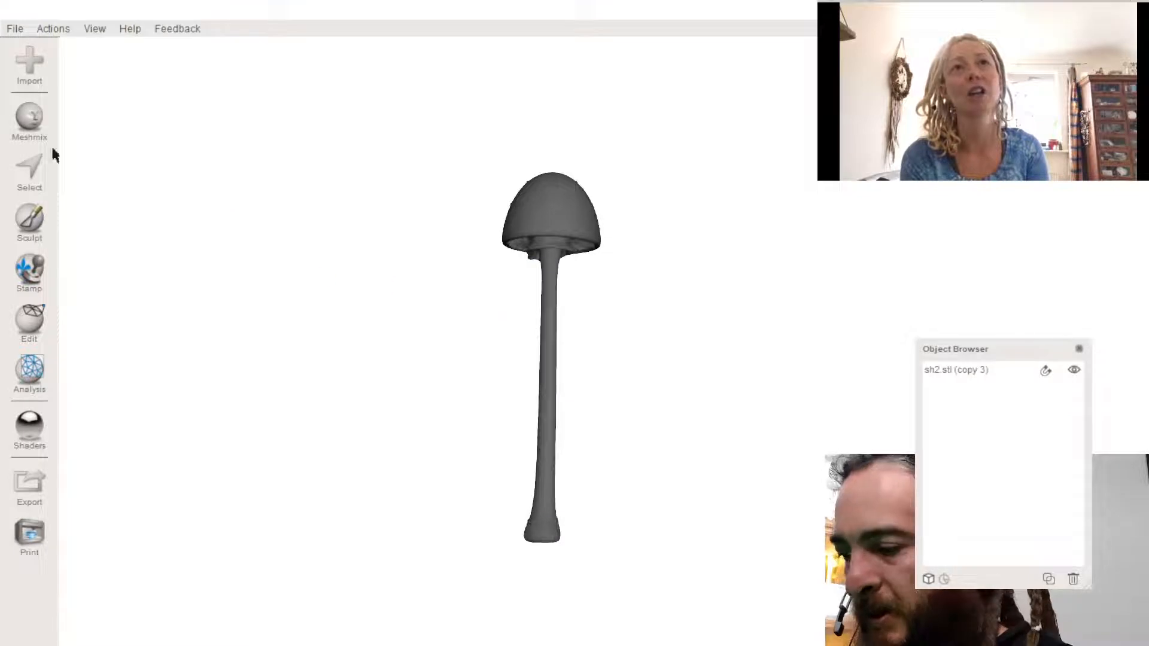
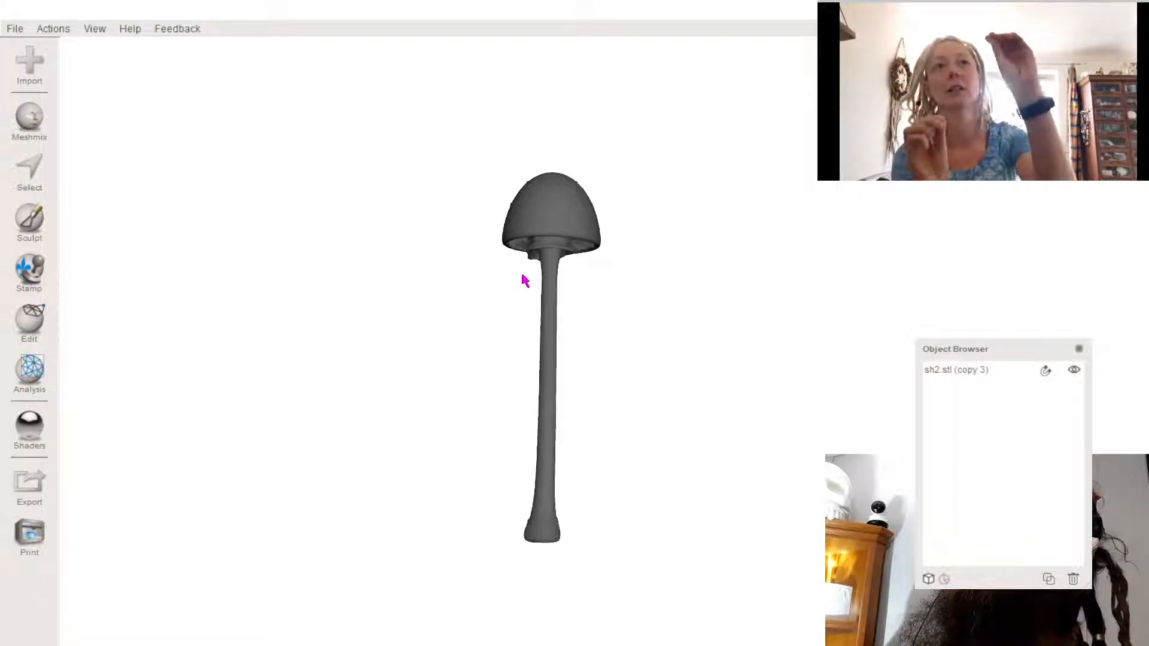
{"action": "left_click", "coordinate": [1065, 372]}
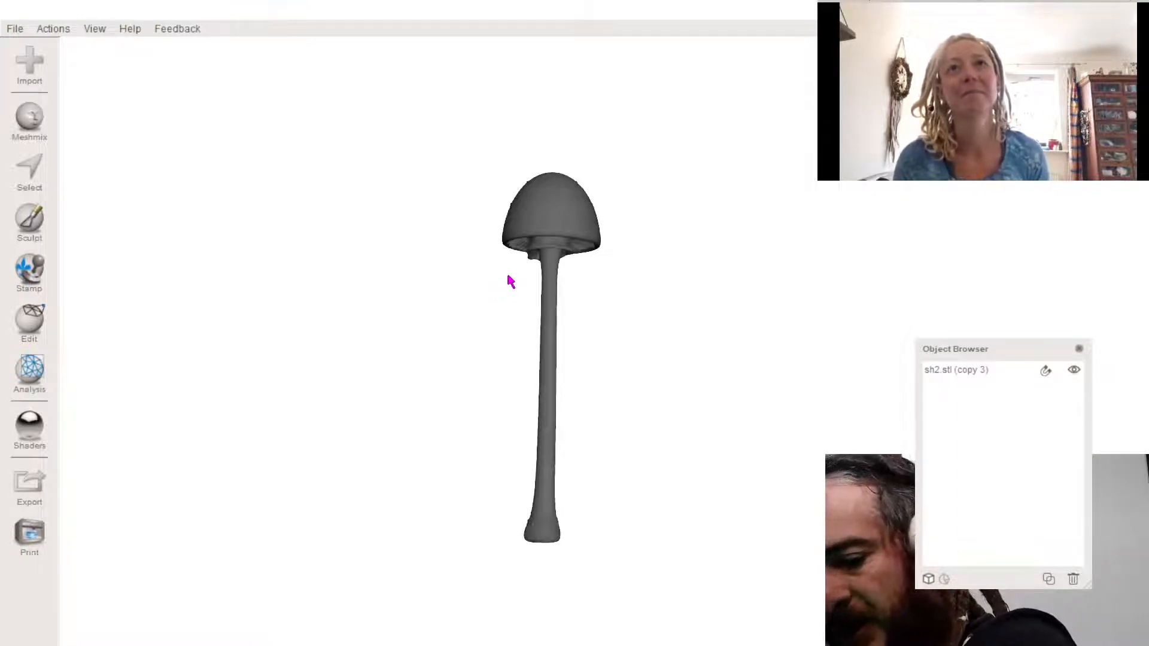
- Undo the deletions to bring back all six mushrooms of the cluster
{"action": "key", "text": "ctrl+z"}
{"action": "key", "text": "ctrl+z"}
{"action": "key", "text": "ctrl+z"}
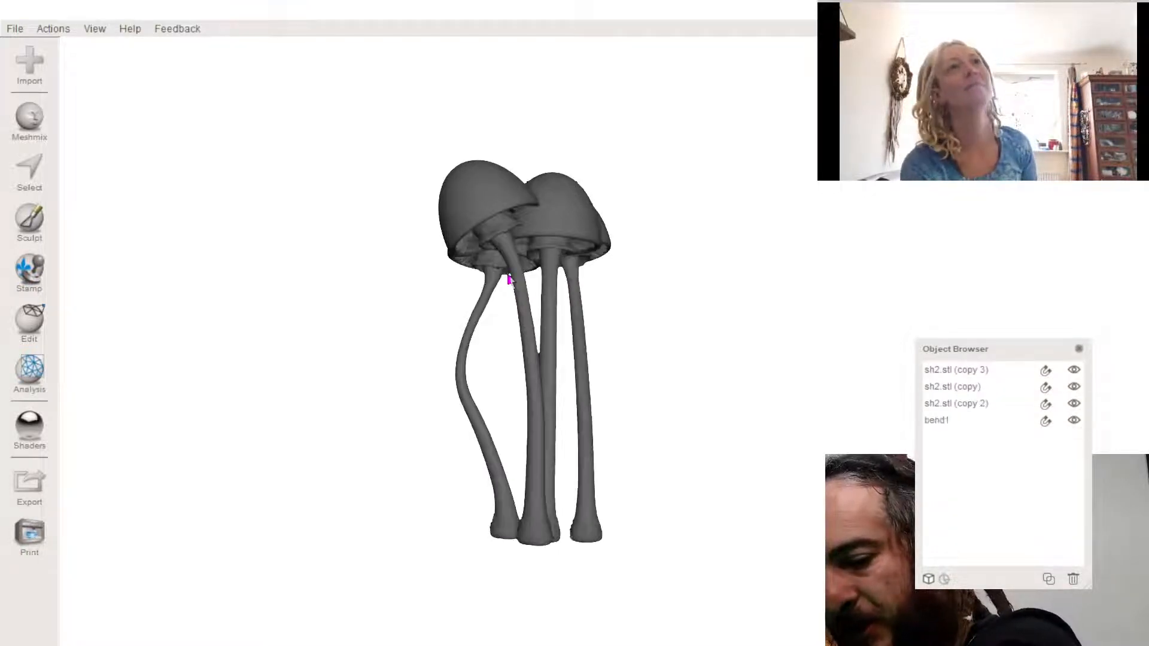
{"action": "key", "text": "ctrl+z"}
{"action": "key", "text": "ctrl+z"}
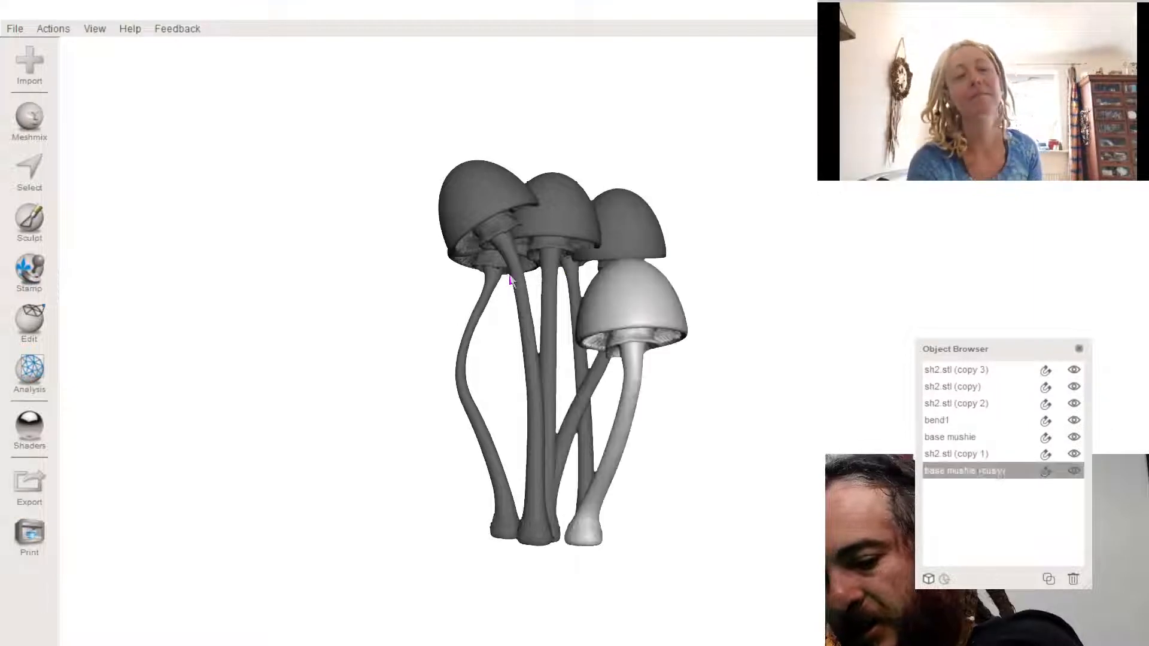
{"action": "key", "text": "ctrl+z"}
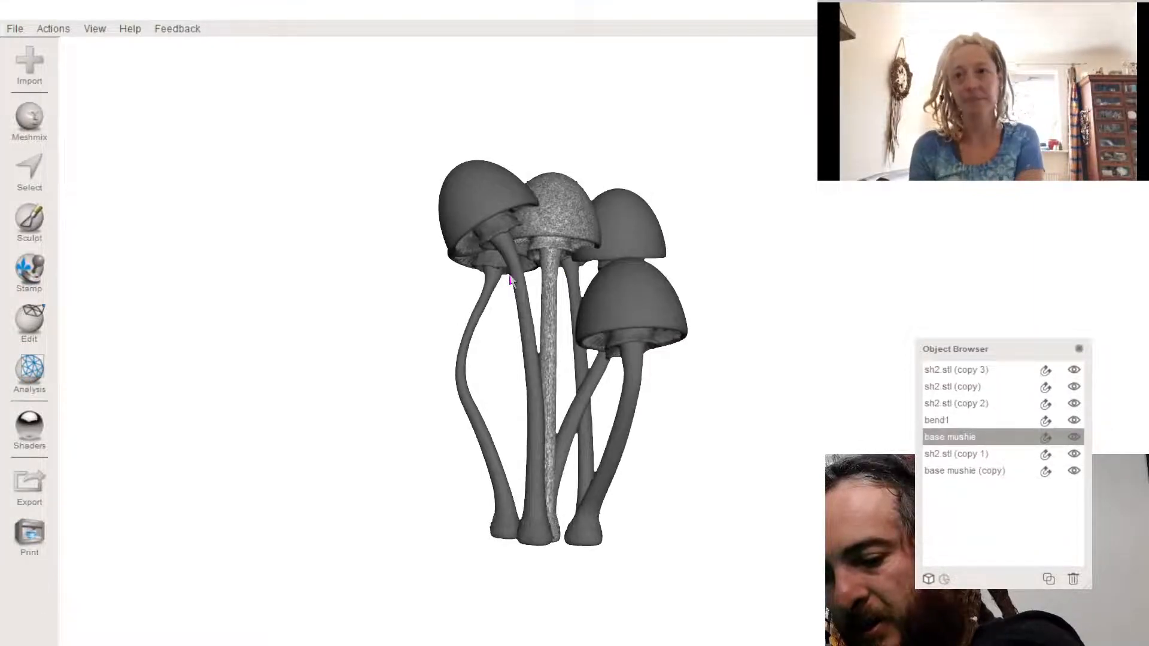
{"action": "key", "text": "ctrl+z"}
{"action": "key", "text": "ctrl+z"}
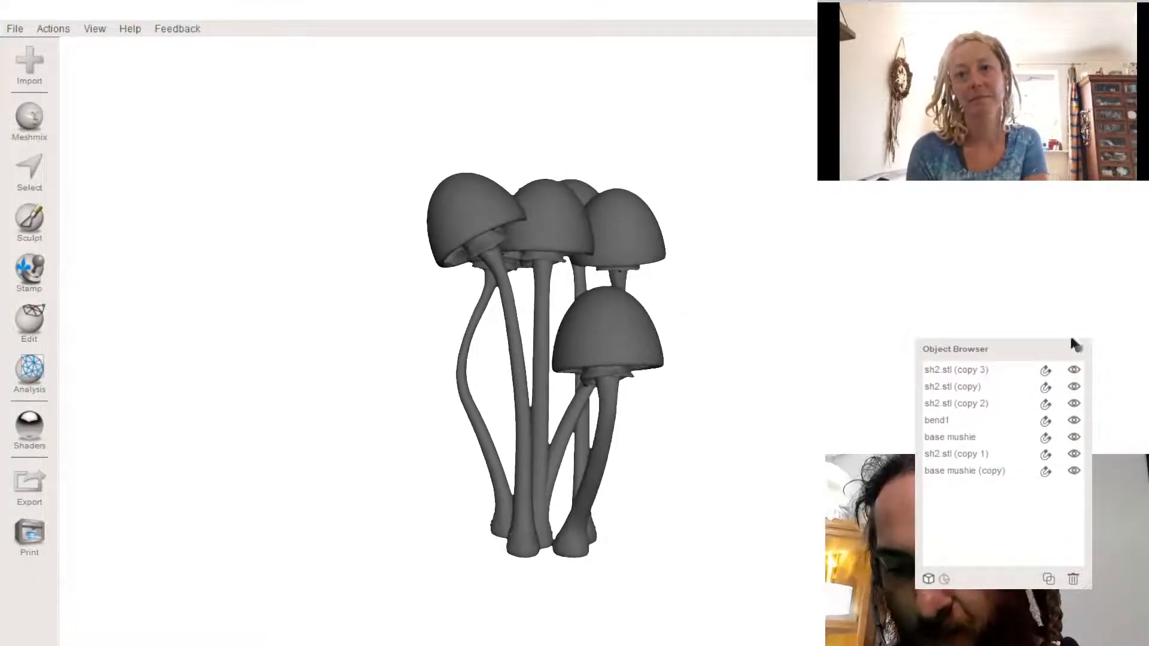
- Hide every mushroom except base mushie, and select base mushie
{"action": "left_click", "coordinate": [1074, 370]}
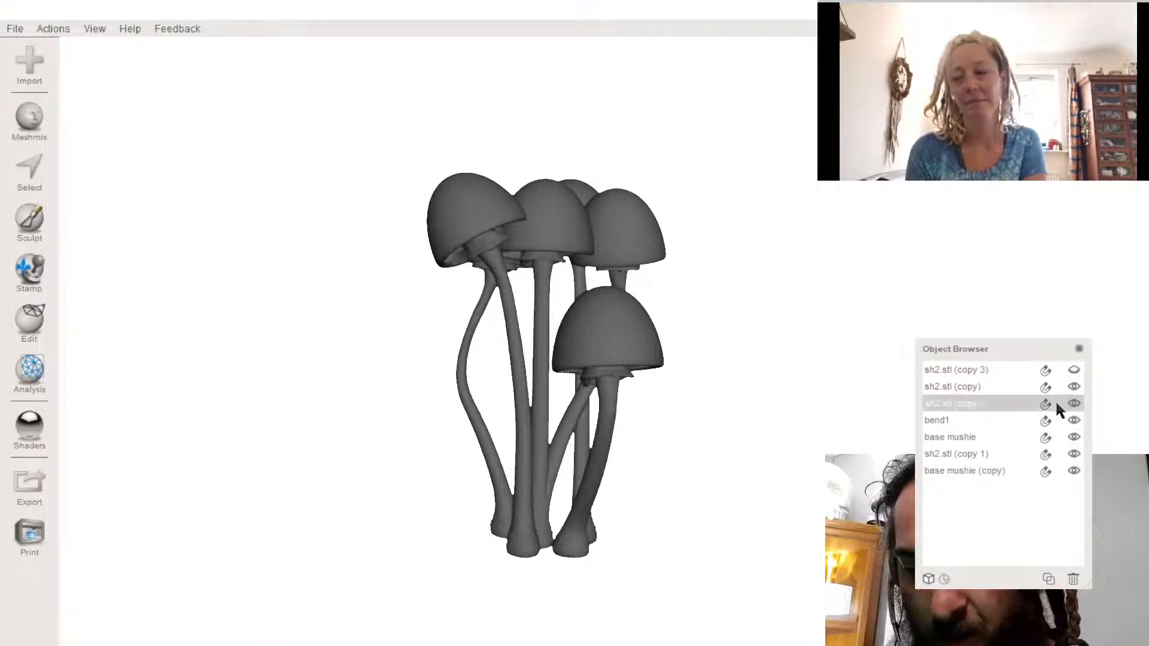
{"action": "right_click_drag", "start_coordinate": [756, 441], "coordinate": [382, 213]}
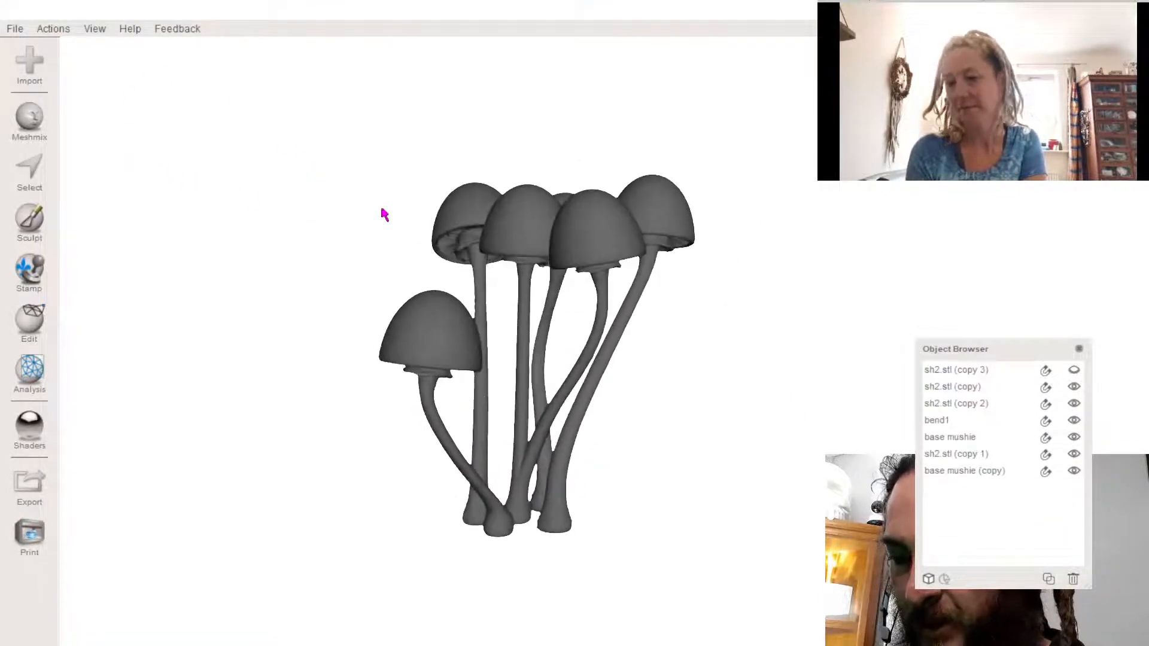
{"action": "left_click", "coordinate": [1074, 470]}
{"action": "left_click", "coordinate": [1074, 454]}
{"action": "left_click", "coordinate": [1073, 436]}
{"action": "left_click", "coordinate": [1074, 420]}
{"action": "left_click", "coordinate": [1074, 403]}
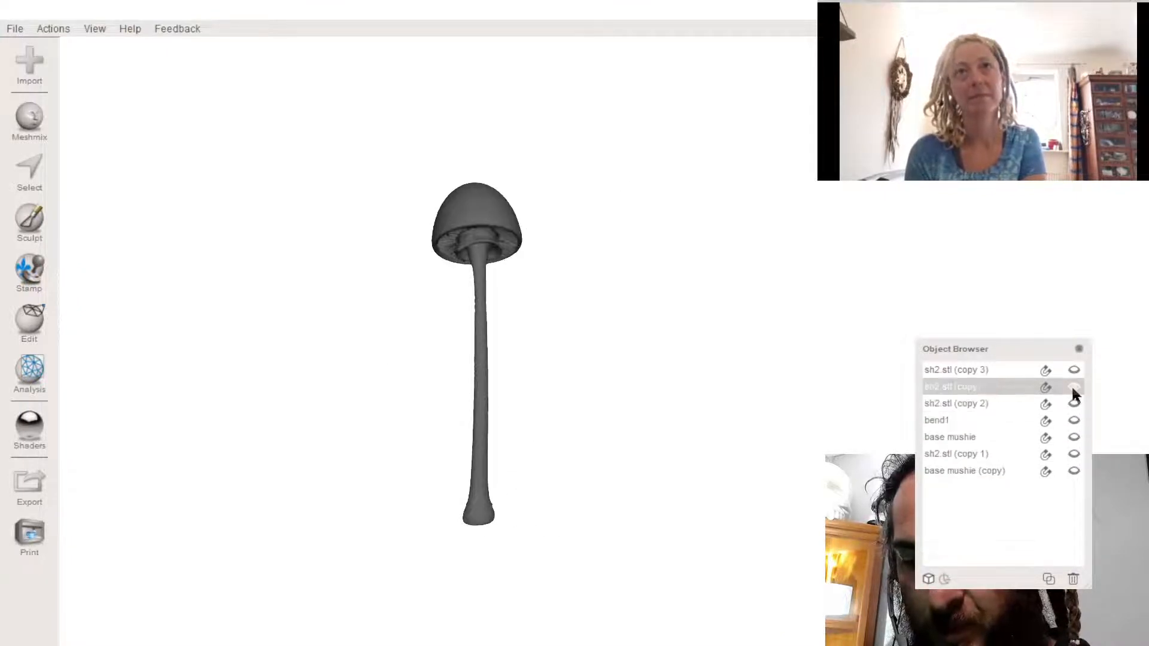
{"action": "left_click", "coordinate": [1074, 386]}
{"action": "left_click", "coordinate": [1074, 437]}
{"action": "left_click", "coordinate": [984, 440]}
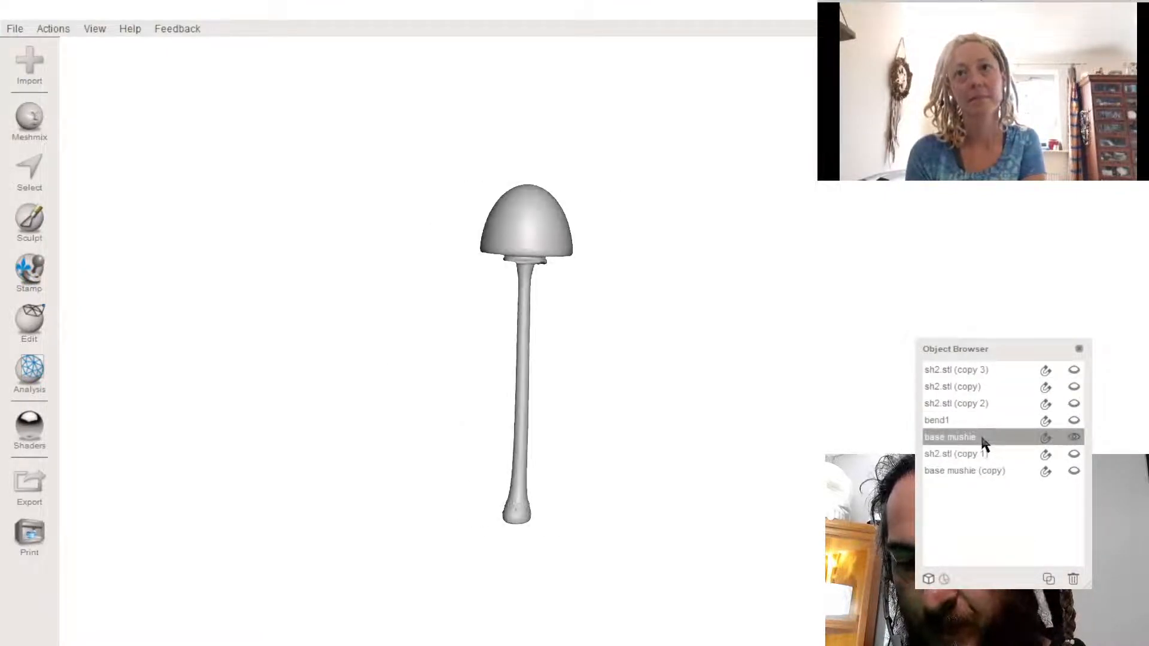
- Duplicate base mushie twice and hide the original
{"action": "left_click", "coordinate": [1051, 582]}
{"action": "left_click", "coordinate": [1051, 581]}
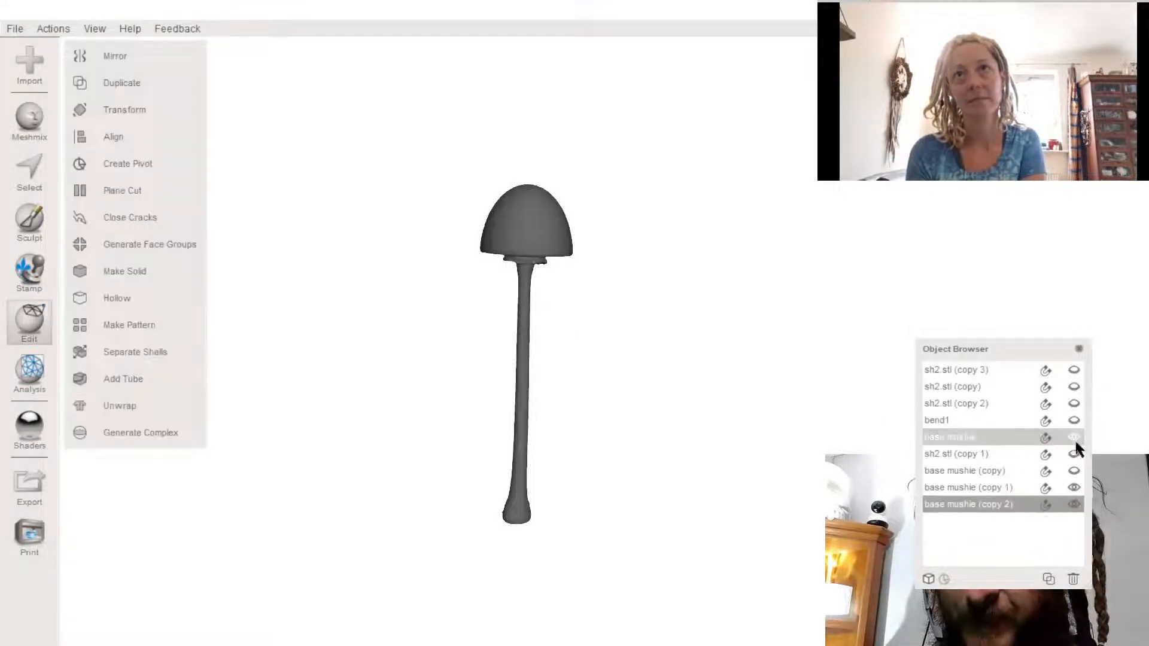
{"action": "left_click", "coordinate": [1074, 438]}
- Select the stem of base mushie (copy 1) from just below the cap down to its foot, and start a Soft Transform
{"action": "left_click", "coordinate": [969, 487]}
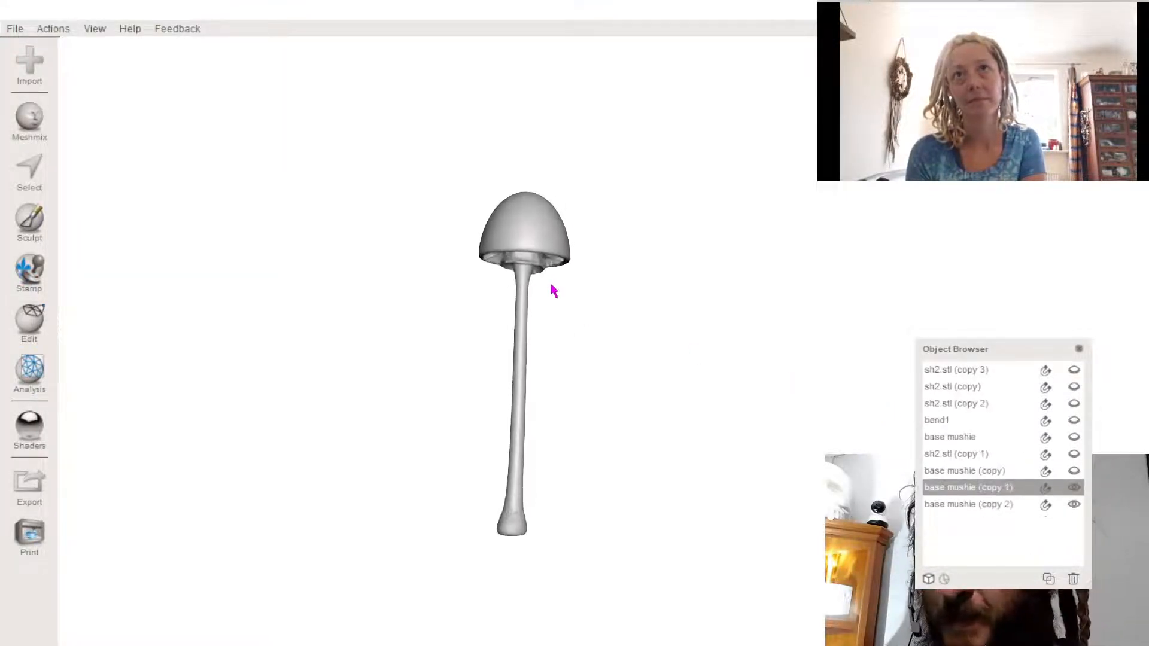
{"action": "mouse_move", "coordinate": [551, 286]}
{"action": "right_mouse_down"}
{"action": "mouse_move", "coordinate": [541, 250]}
{"action": "mouse_move", "coordinate": [565, 304]}
{"action": "right_mouse_up"}
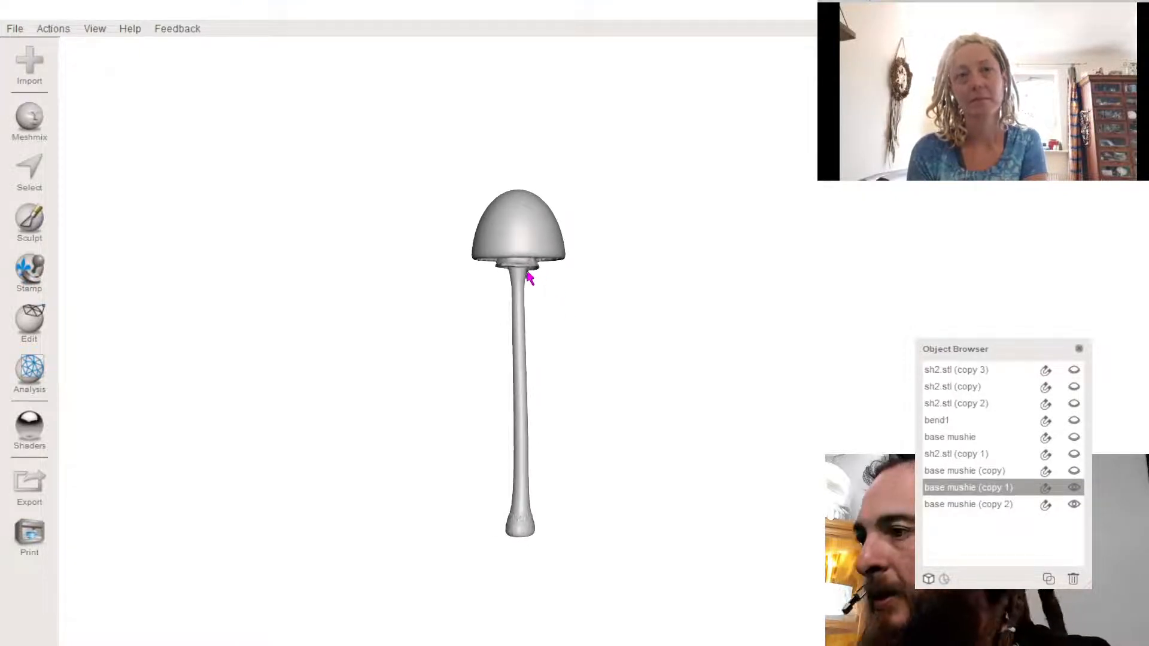
{"action": "key", "text": "s"}
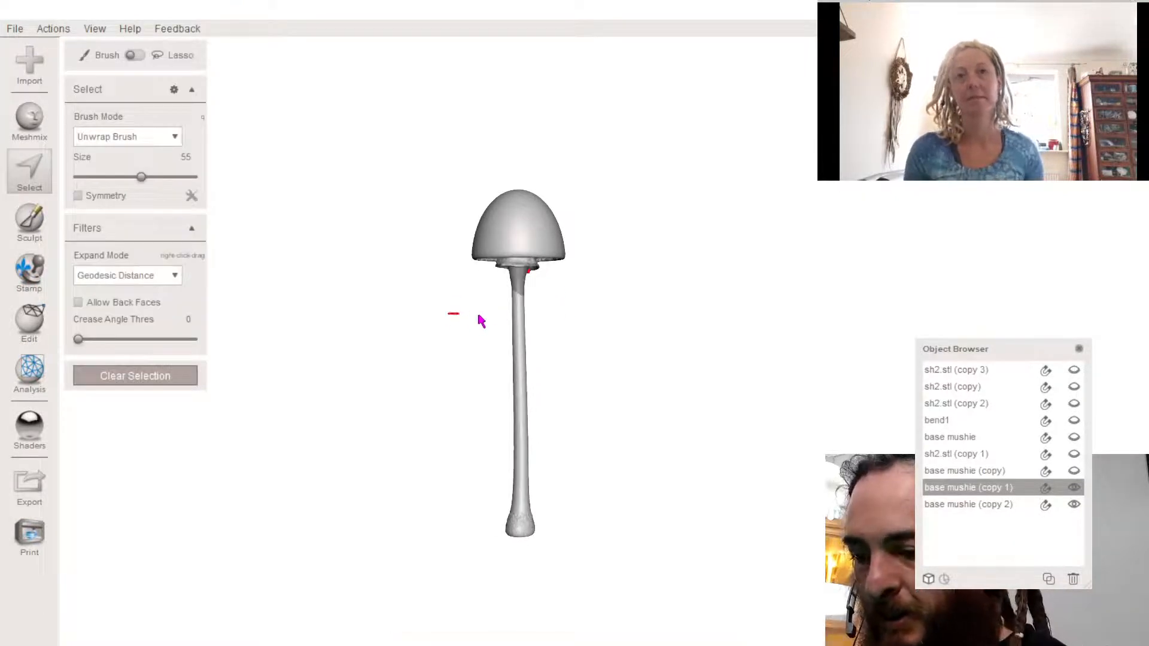
{"action": "left_click_drag", "start_coordinate": [480, 321], "coordinate": [565, 316]}
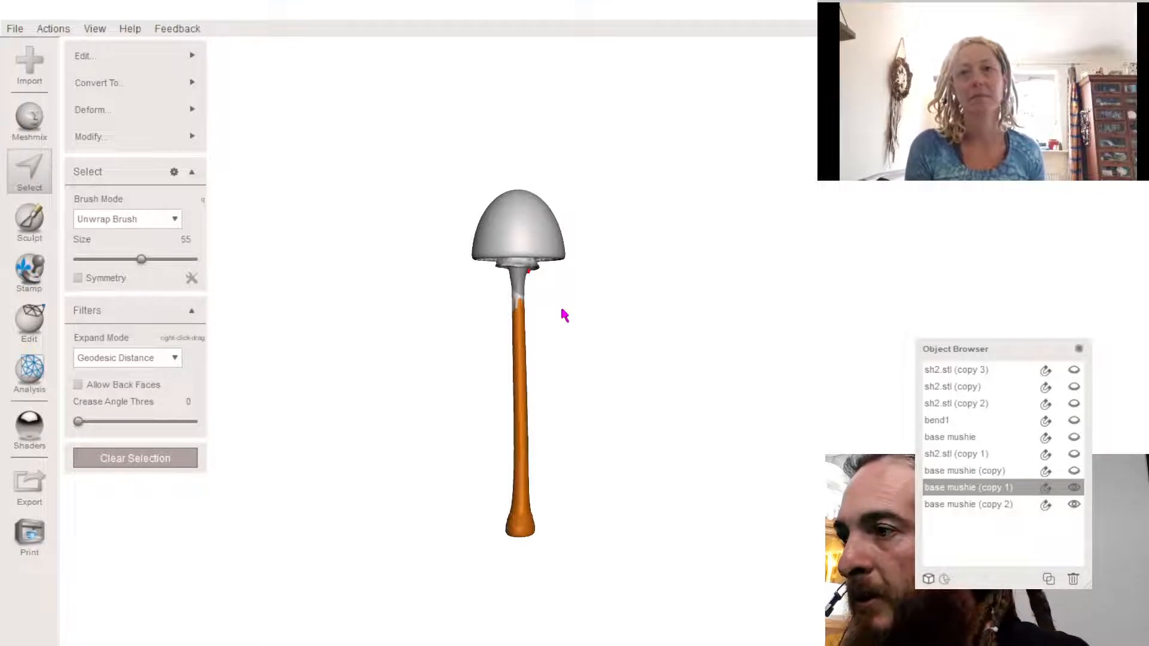
{"action": "key", "text": "ctrl+f"}
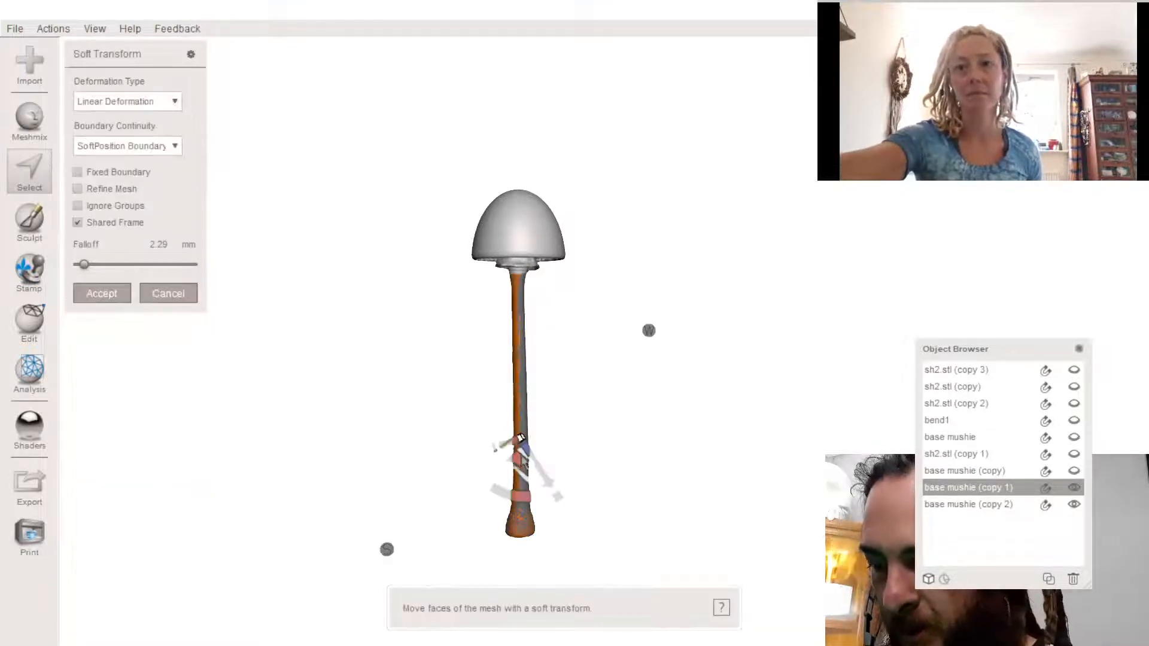
- Hide base mushie (copy 2), then shorten the stem of base mushie (copy 1) by moving its selected part up, and finish the transform
{"action": "left_click", "coordinate": [1072, 506]}
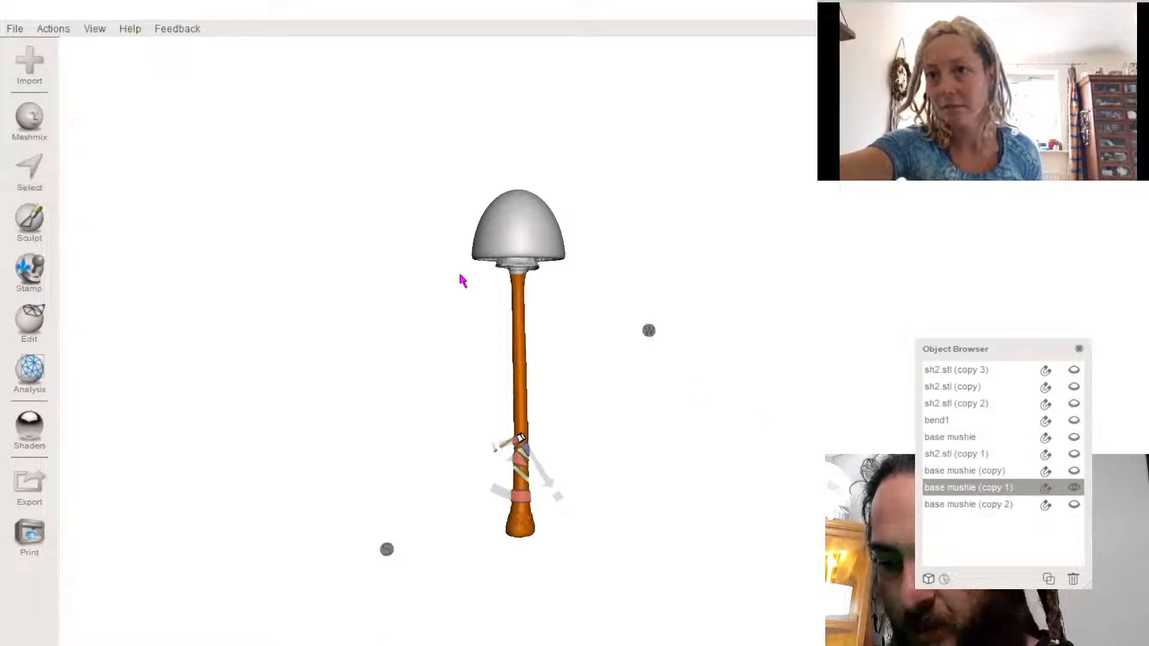
{"action": "left_click", "coordinate": [648, 331]}
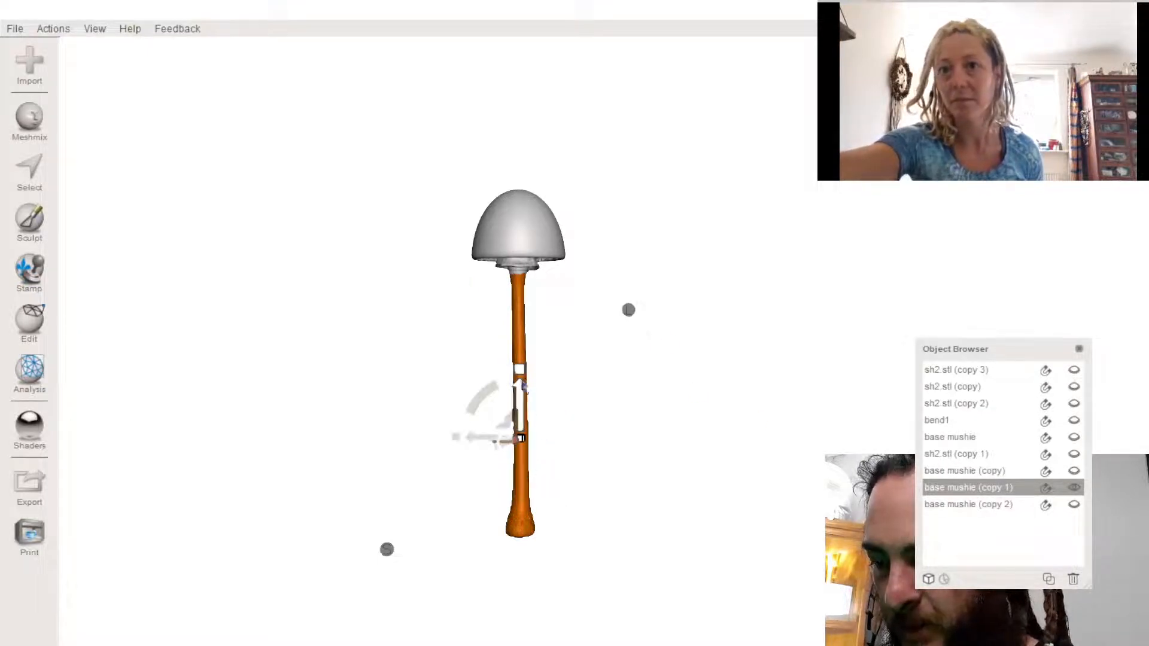
{"action": "left_click_drag", "start_coordinate": [519, 378], "coordinate": [520, 422]}
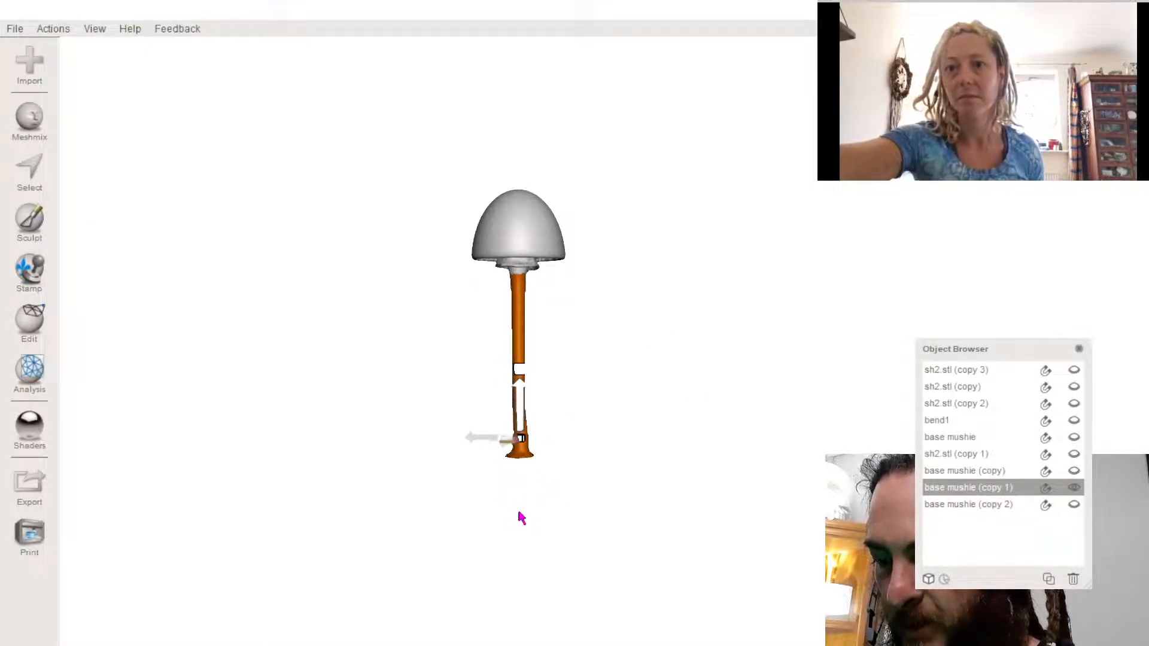
{"action": "left_click_drag", "start_coordinate": [518, 513], "coordinate": [521, 513]}
{"action": "mouse_move", "coordinate": [519, 378]}
{"action": "left_mouse_down"}
{"action": "mouse_move", "coordinate": [526, 427]}
{"action": "mouse_move", "coordinate": [526, 337]}
{"action": "mouse_move", "coordinate": [535, 378]}
{"action": "left_mouse_up"}
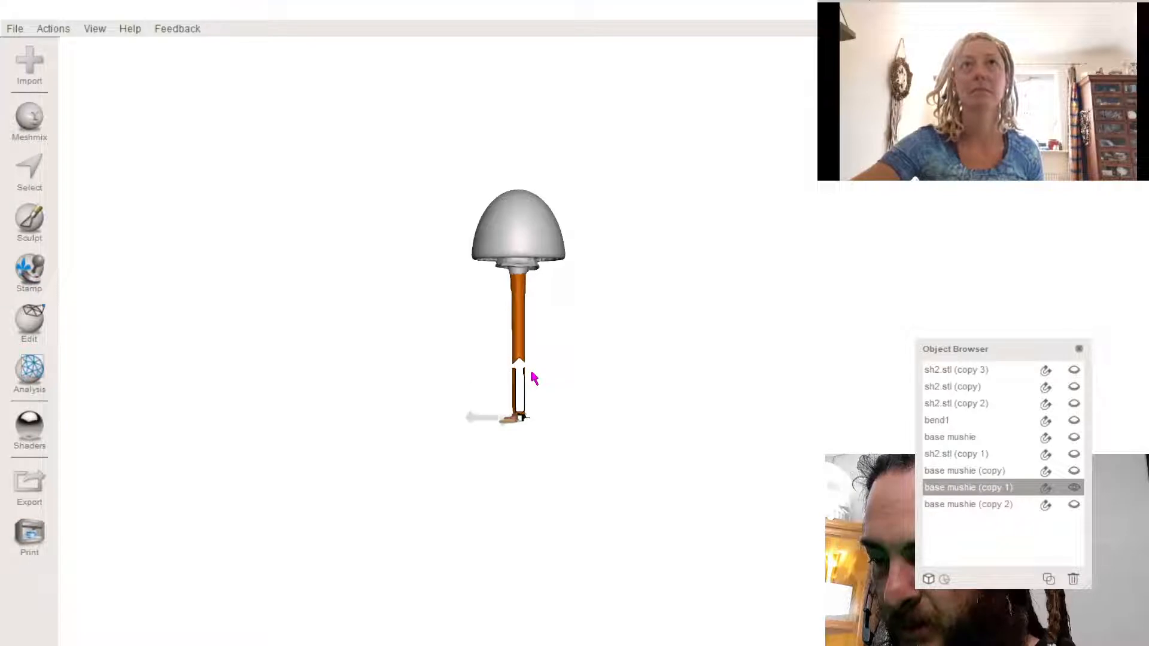
{"action": "mouse_move", "coordinate": [458, 413]}
{"action": "right_mouse_down"}
{"action": "mouse_move", "coordinate": [423, 437]}
{"action": "mouse_move", "coordinate": [437, 448]}
{"action": "right_mouse_up"}
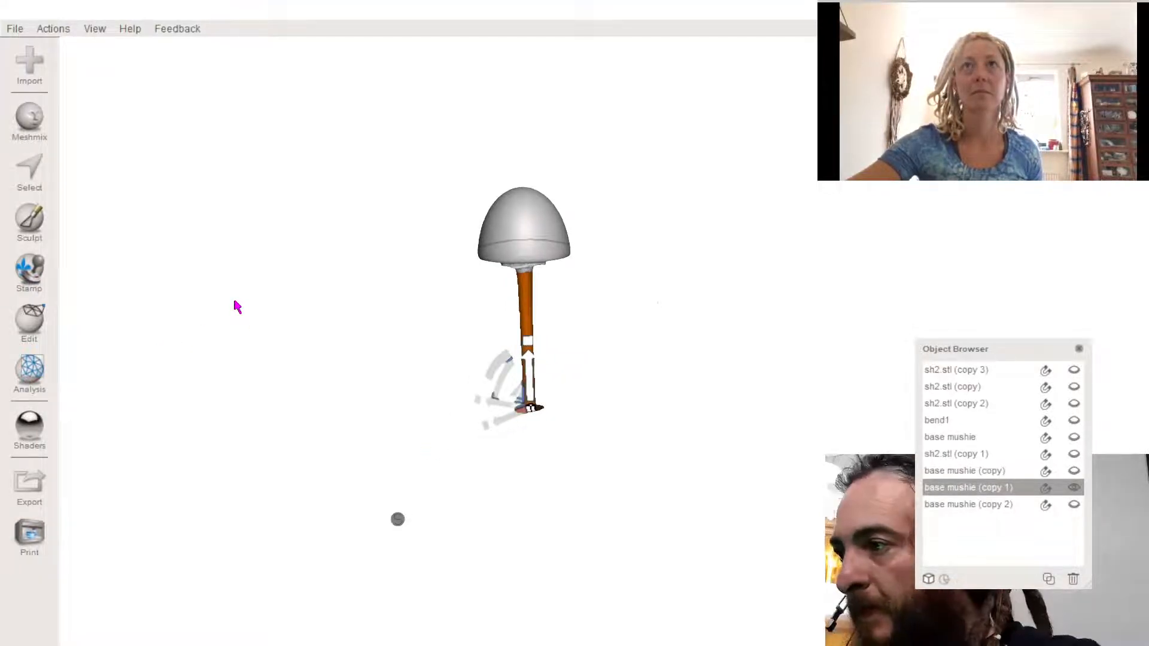
{"action": "key", "text": "Escape"}
- Set the selection brush size to 0 and select a single spot on the underside of the stem's cut-off foot
{"action": "scroll", "coordinate": [493, 417], "scroll_direction": "up", "scroll_amount": 2}
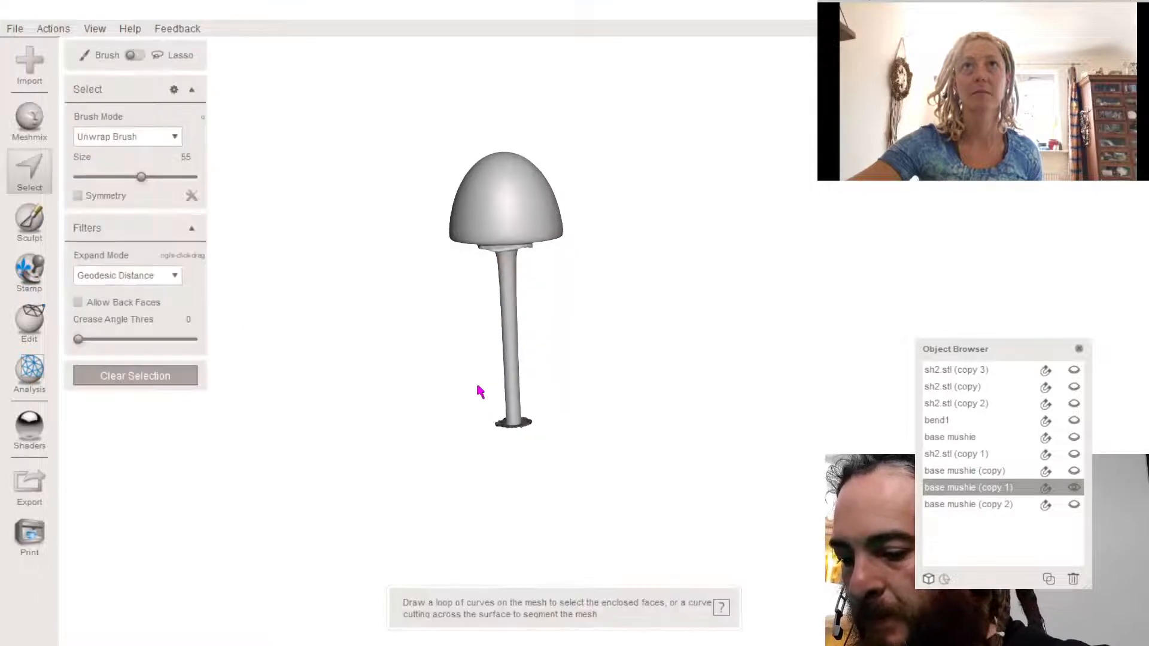
{"action": "right_click_drag", "start_coordinate": [476, 381], "coordinate": [478, 238]}
{"action": "scroll", "coordinate": [503, 444], "scroll_direction": "up", "scroll_amount": 3}
{"action": "middle_click_drag", "start_coordinate": [507, 452], "coordinate": [527, 352]}
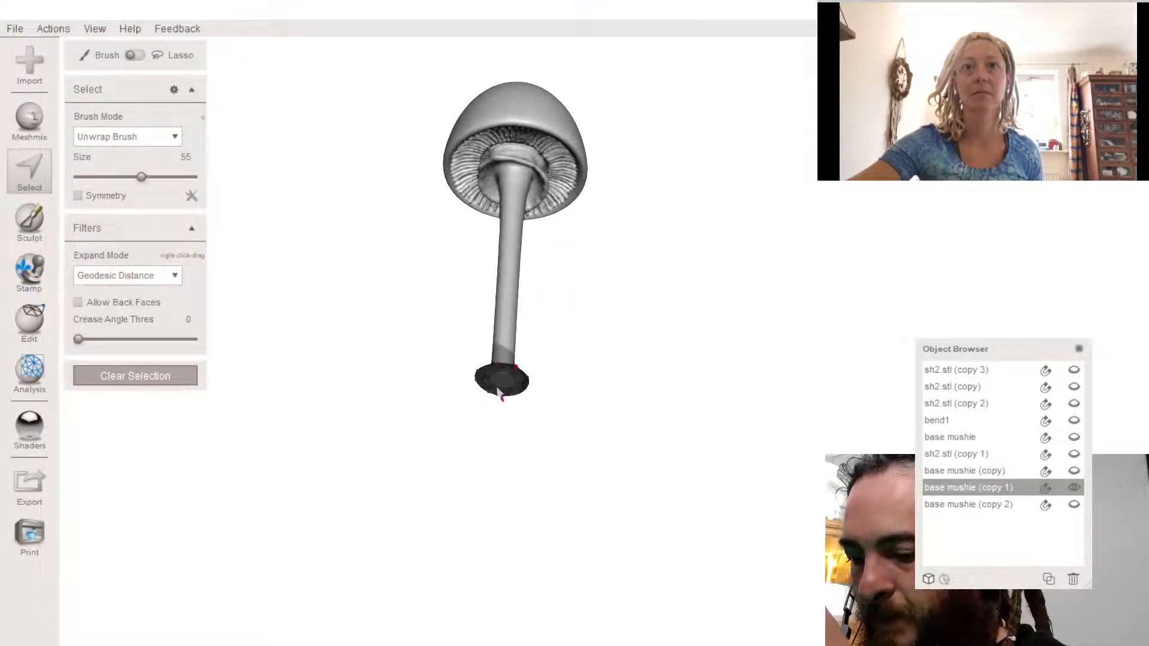
{"action": "left_click", "coordinate": [84, 177]}
{"action": "left_click", "coordinate": [500, 387]}
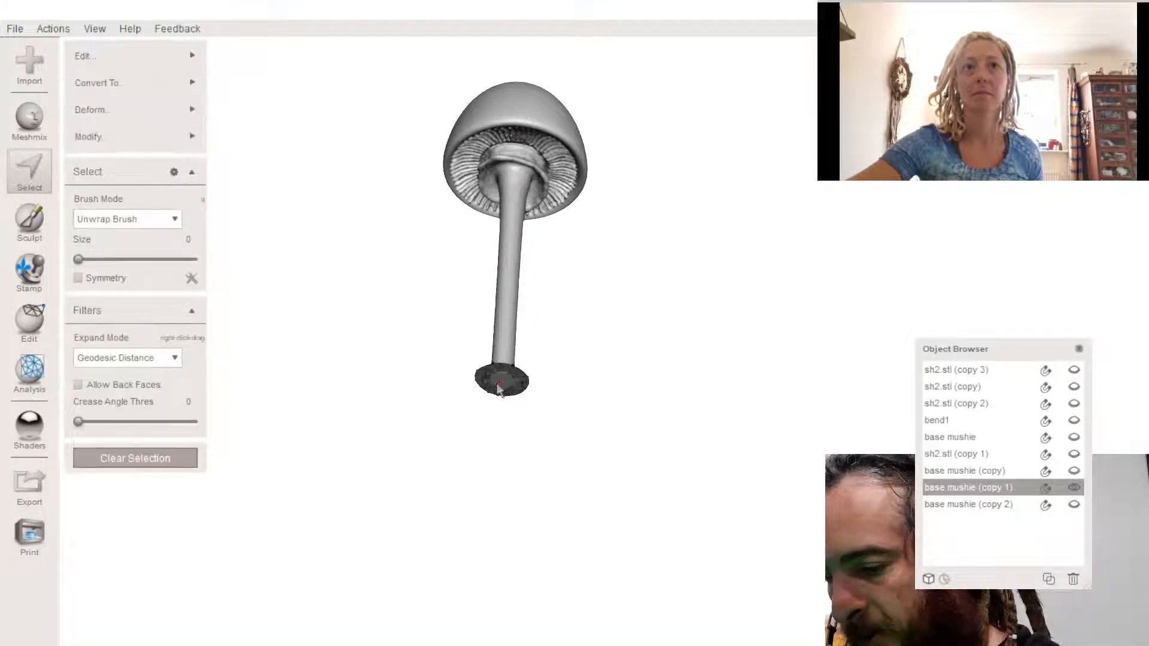
- Try to pull the selected foot faces down with a Soft Transform, using a falloff of 6.88 mm
{"action": "key", "text": "t"}
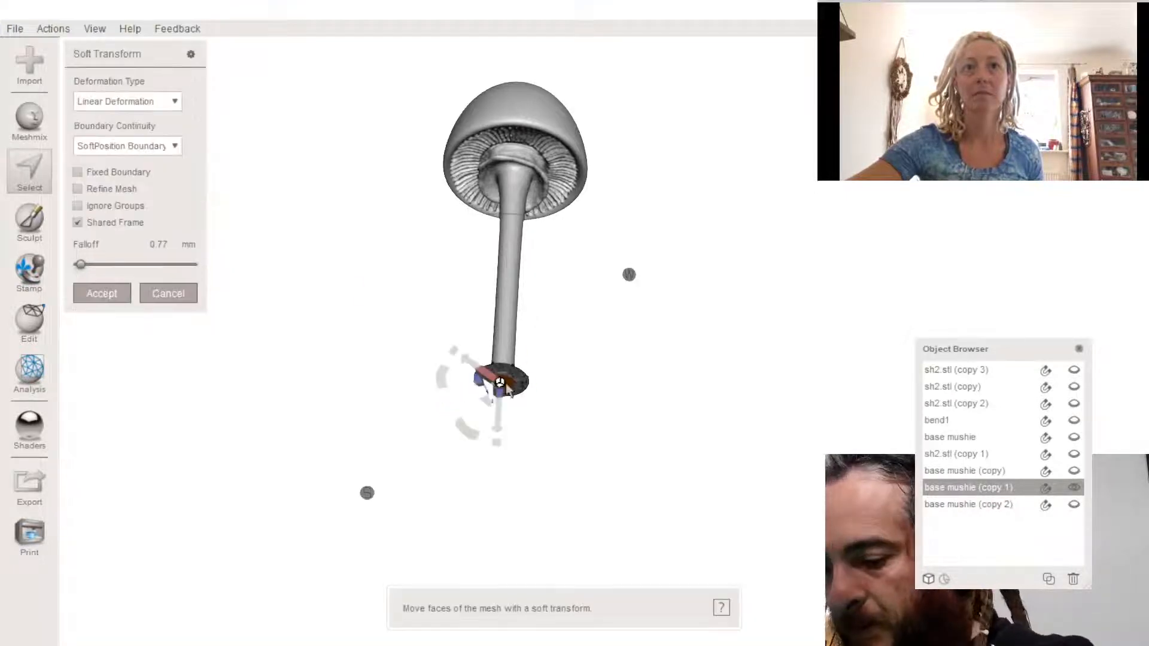
{"action": "left_click_drag", "start_coordinate": [501, 402], "coordinate": [495, 486]}
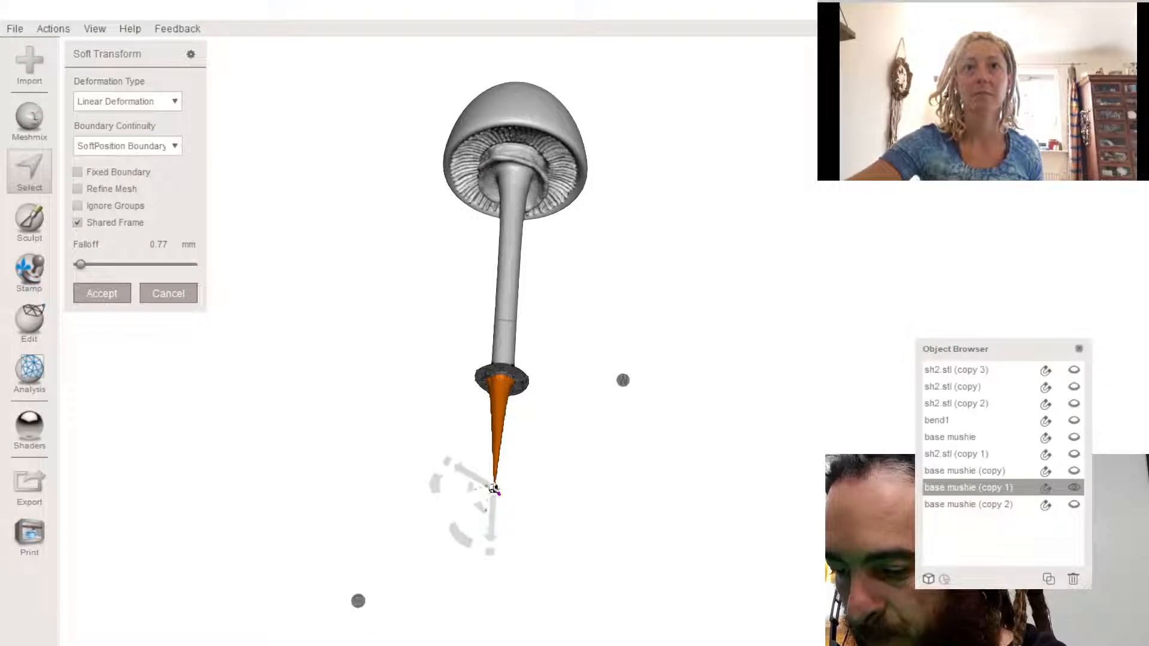
{"action": "left_click", "coordinate": [93, 264]}
{"action": "right_click_drag", "start_coordinate": [406, 367], "coordinate": [582, 416]}
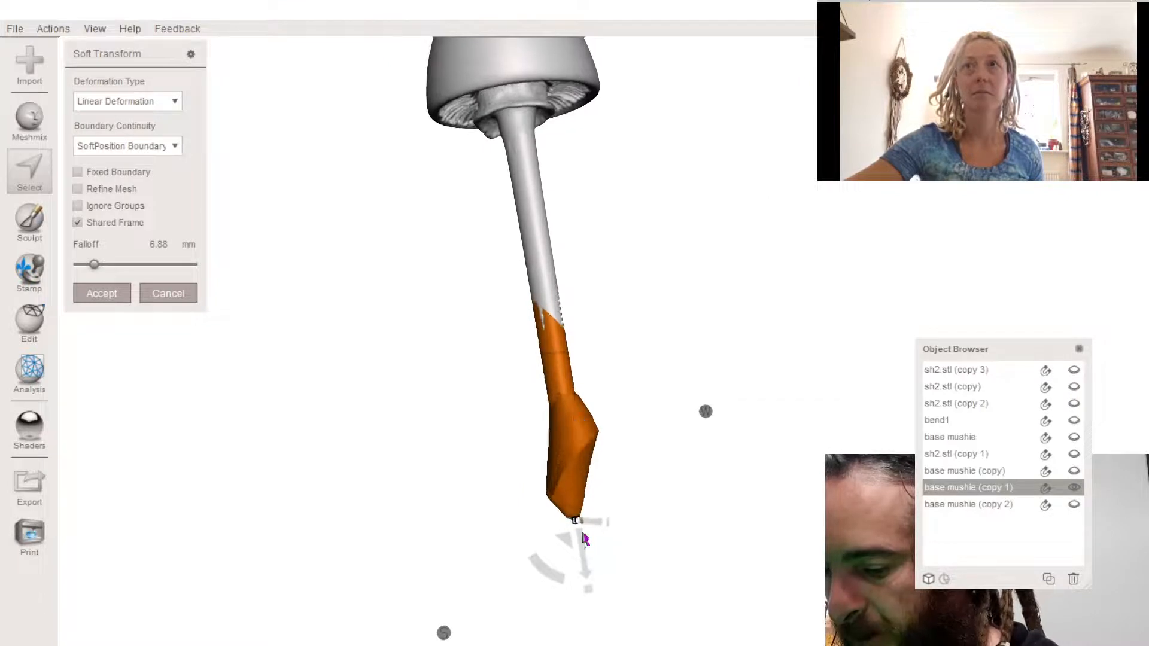
{"action": "left_click_drag", "start_coordinate": [584, 539], "coordinate": [588, 592]}
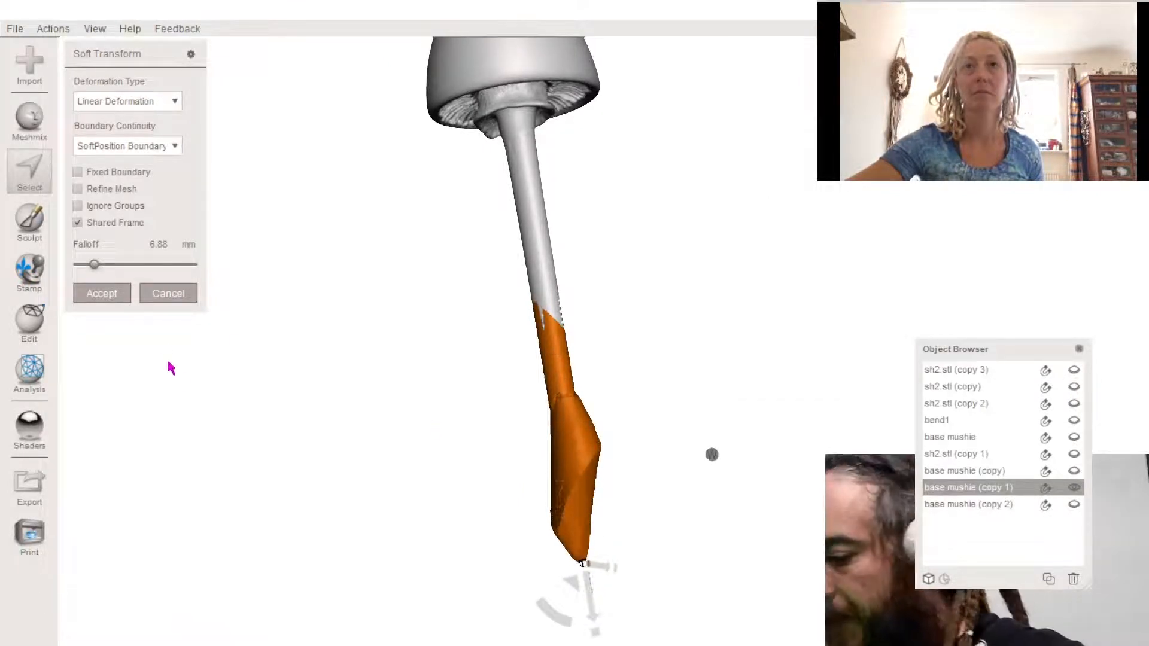
{"action": "left_click", "coordinate": [167, 295]}
- Generate face groups on base mushie (copy 1) by Edge Angle with an angle threshold of 10
{"action": "right_click_drag", "start_coordinate": [420, 282], "coordinate": [400, 223]}
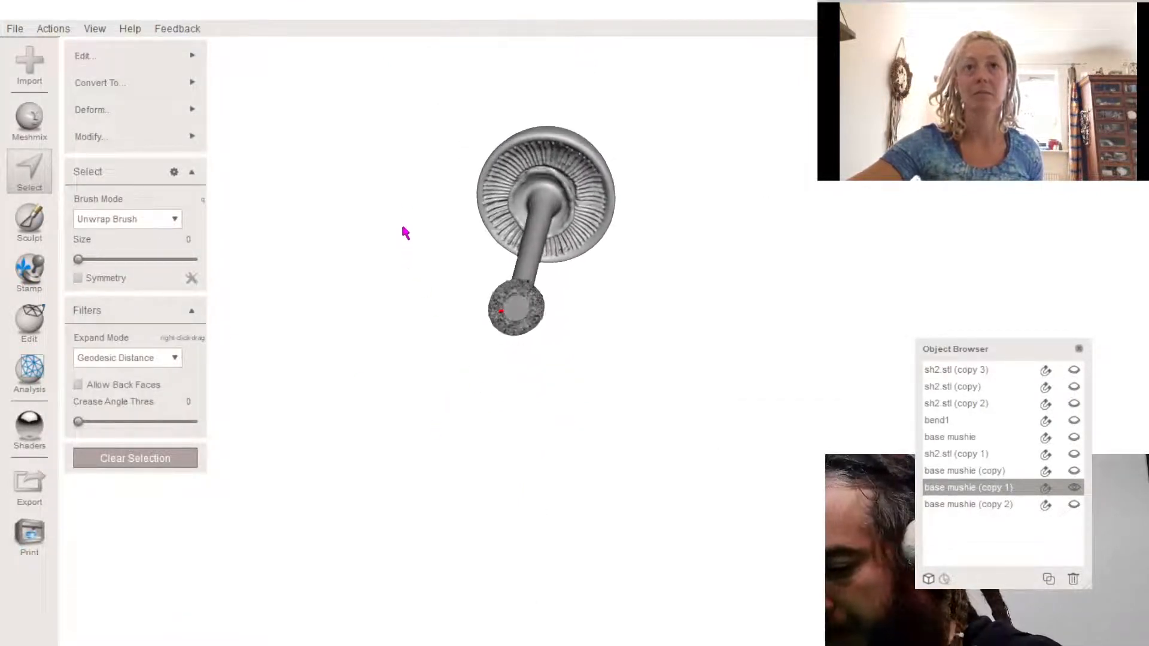
{"action": "middle_click_drag", "start_coordinate": [401, 223], "coordinate": [399, 250]}
{"action": "scroll", "coordinate": [533, 329], "scroll_direction": "up", "scroll_amount": 4}
{"action": "mouse_move", "coordinate": [469, 286]}
{"action": "middle_mouse_down"}
{"action": "mouse_move", "coordinate": [489, 313]}
{"action": "mouse_move", "coordinate": [480, 284]}
{"action": "middle_mouse_up"}
{"action": "scroll", "coordinate": [489, 313], "scroll_direction": "up", "scroll_amount": 4}
{"action": "right_click_drag", "start_coordinate": [478, 287], "coordinate": [470, 317]}
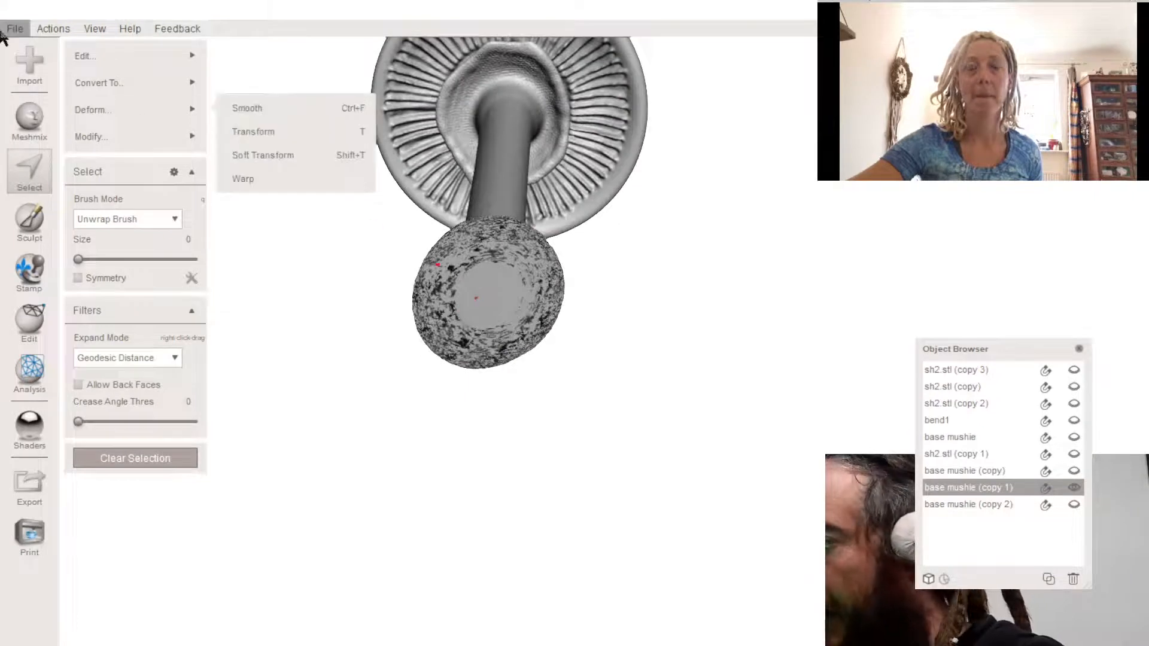
{"action": "left_click", "coordinate": [29, 320]}
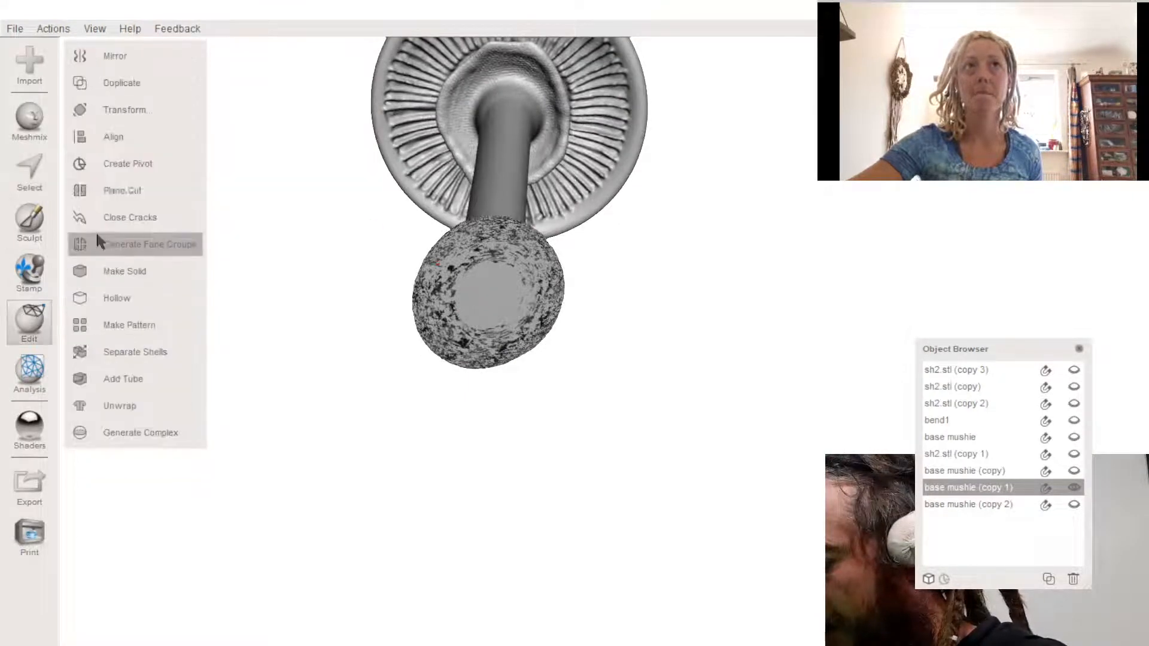
{"action": "left_click", "coordinate": [154, 242]}
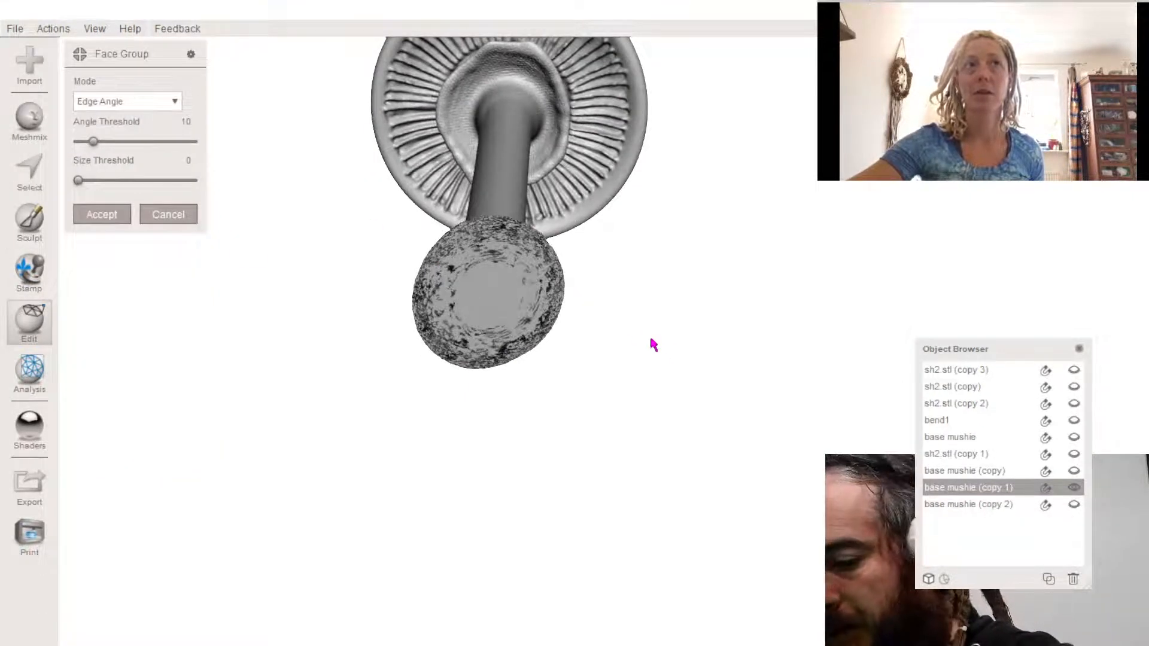
{"action": "left_click", "coordinate": [98, 216]}
- Select the face group on the underside of the foot and try to move it with a Soft Transform
{"action": "key", "text": "s"}
{"action": "double_click", "coordinate": [488, 297]}
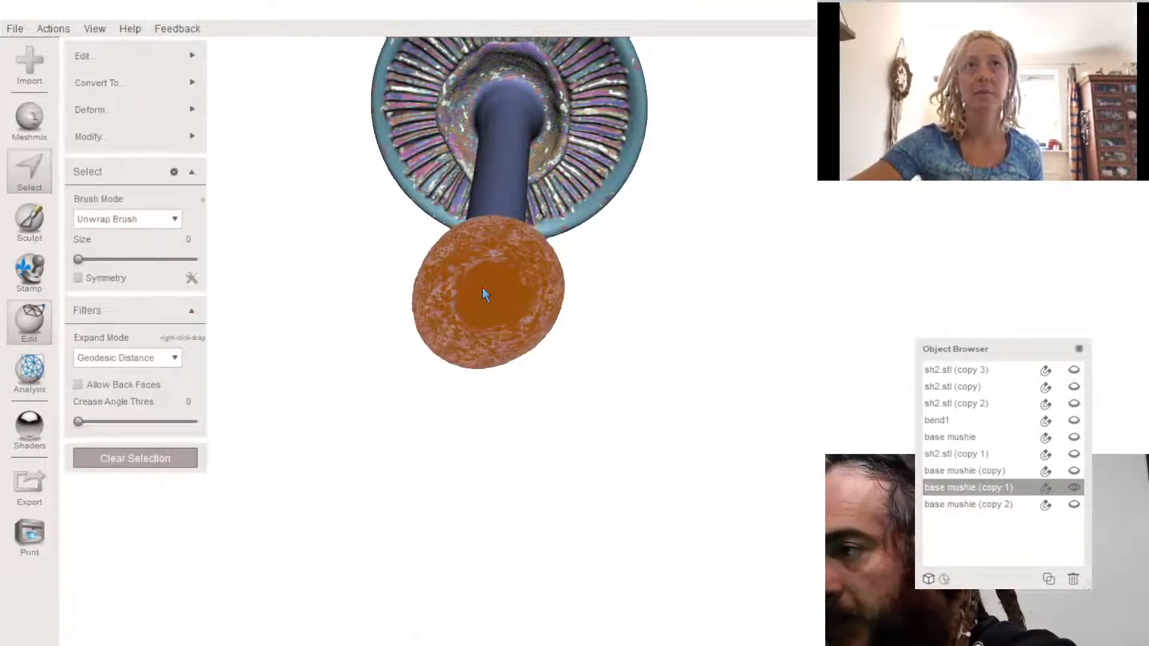
{"action": "key", "text": "t"}
{"action": "right_click_drag", "start_coordinate": [478, 286], "coordinate": [462, 418]}
{"action": "scroll", "coordinate": [461, 419], "scroll_direction": "down", "scroll_amount": 3}
{"action": "middle_click_drag", "start_coordinate": [454, 197], "coordinate": [463, 423]}
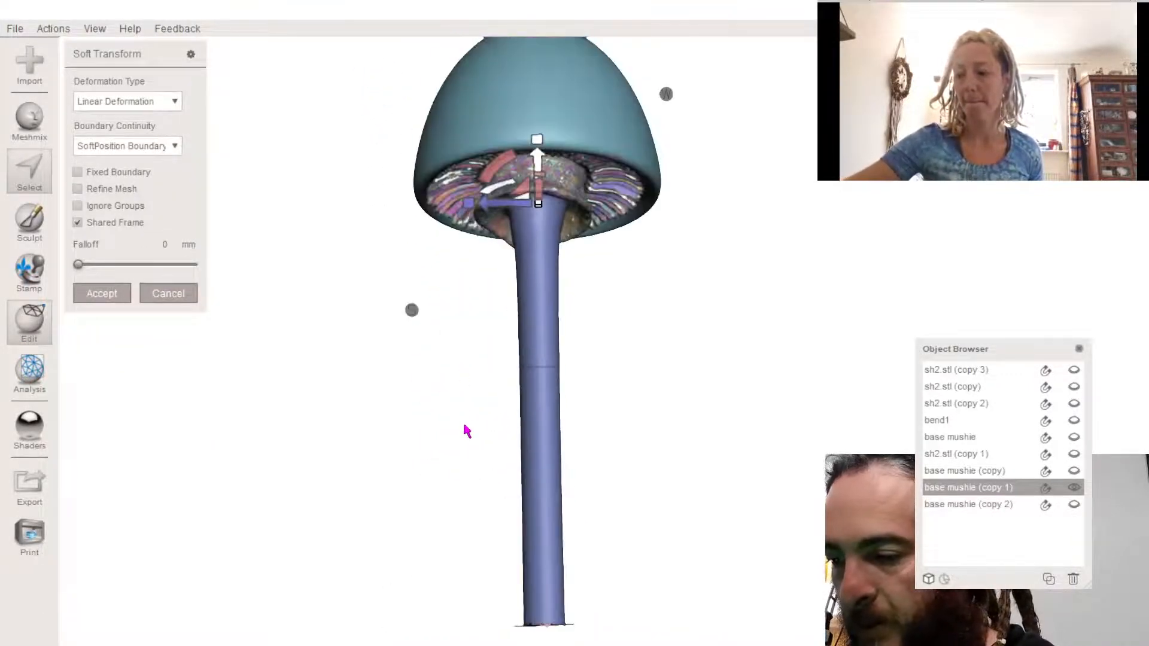
{"action": "right_click_drag", "start_coordinate": [463, 423], "coordinate": [456, 380]}
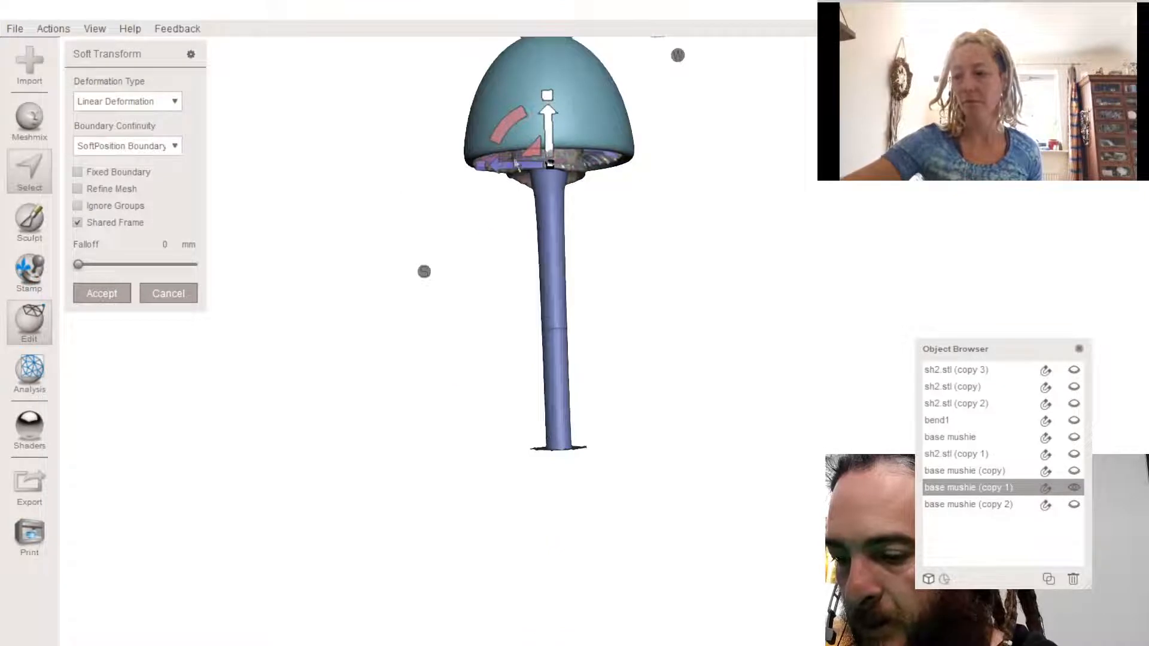
{"action": "left_click_drag", "start_coordinate": [547, 127], "coordinate": [546, 65]}
{"action": "left_click", "coordinate": [174, 294]}
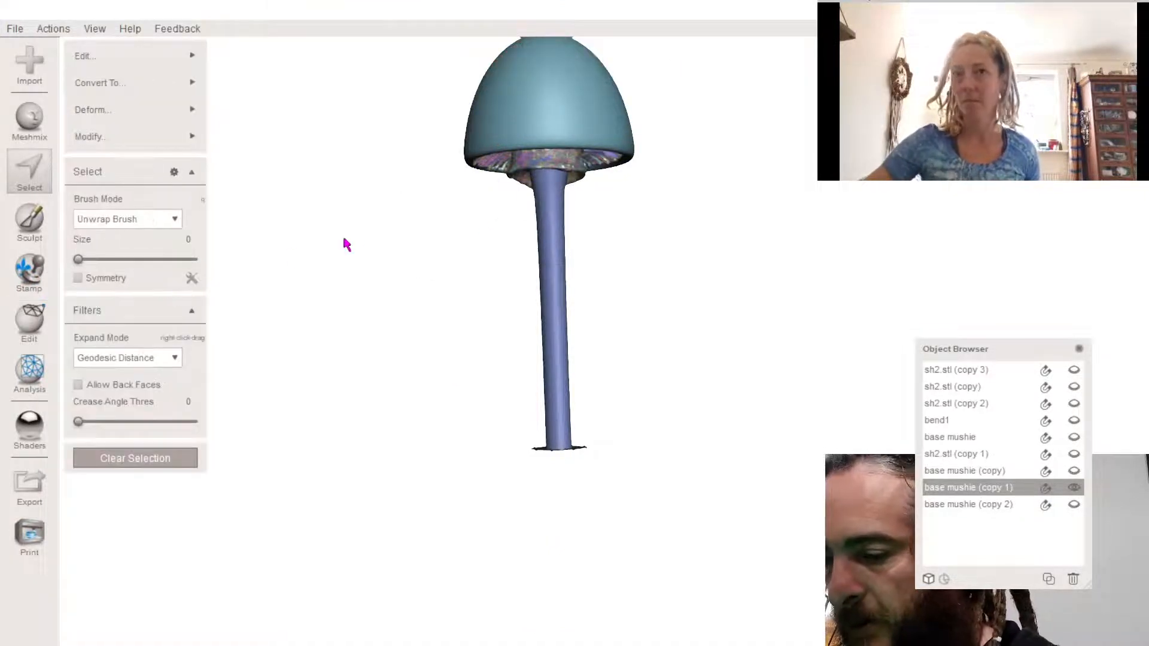
{"action": "right_click_drag", "start_coordinate": [342, 235], "coordinate": [489, 344]}
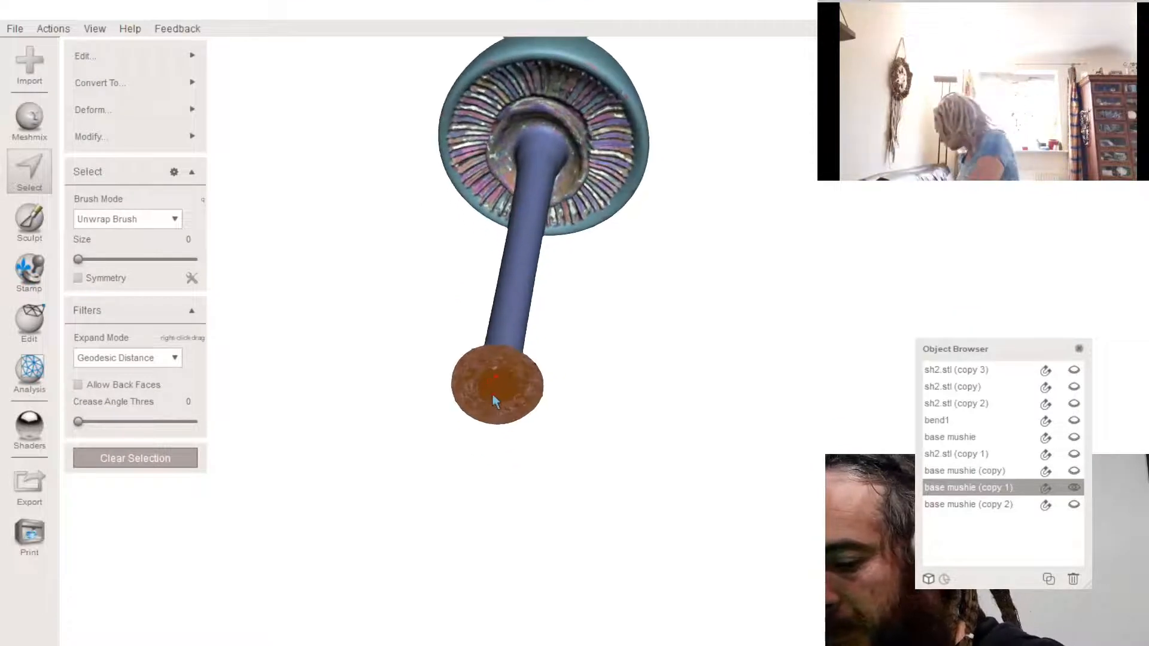
{"action": "right_click_drag", "start_coordinate": [494, 402], "coordinate": [436, 501]}
{"action": "key", "text": "t"}
{"action": "left_click", "coordinate": [171, 127]}
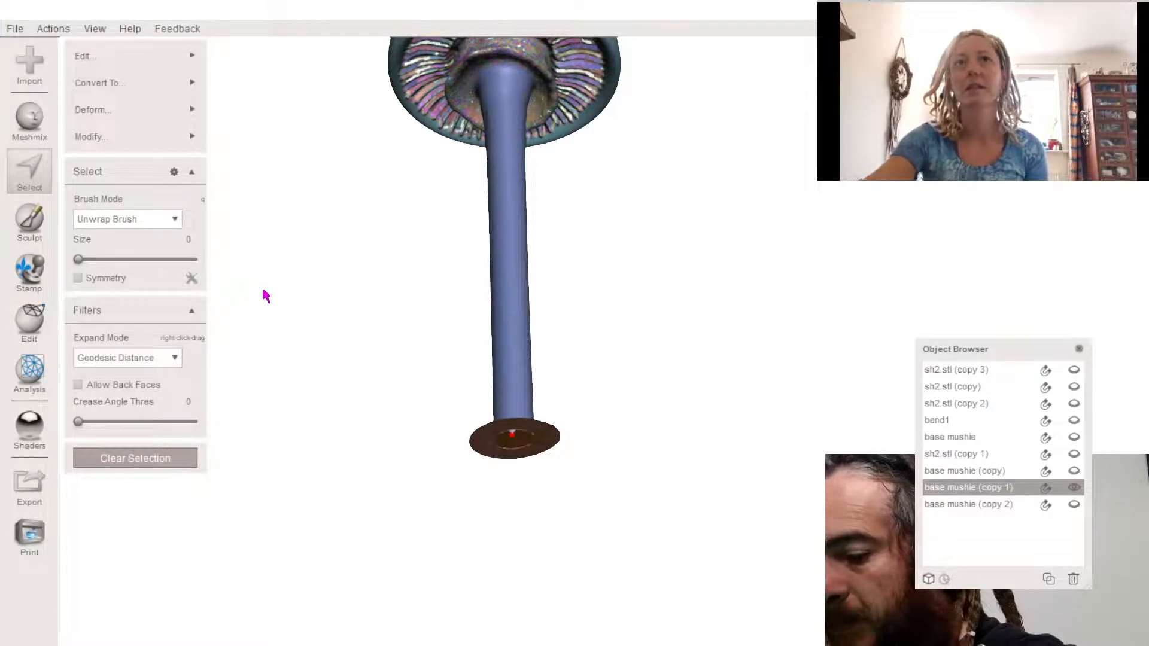
{"action": "key", "text": "t"}
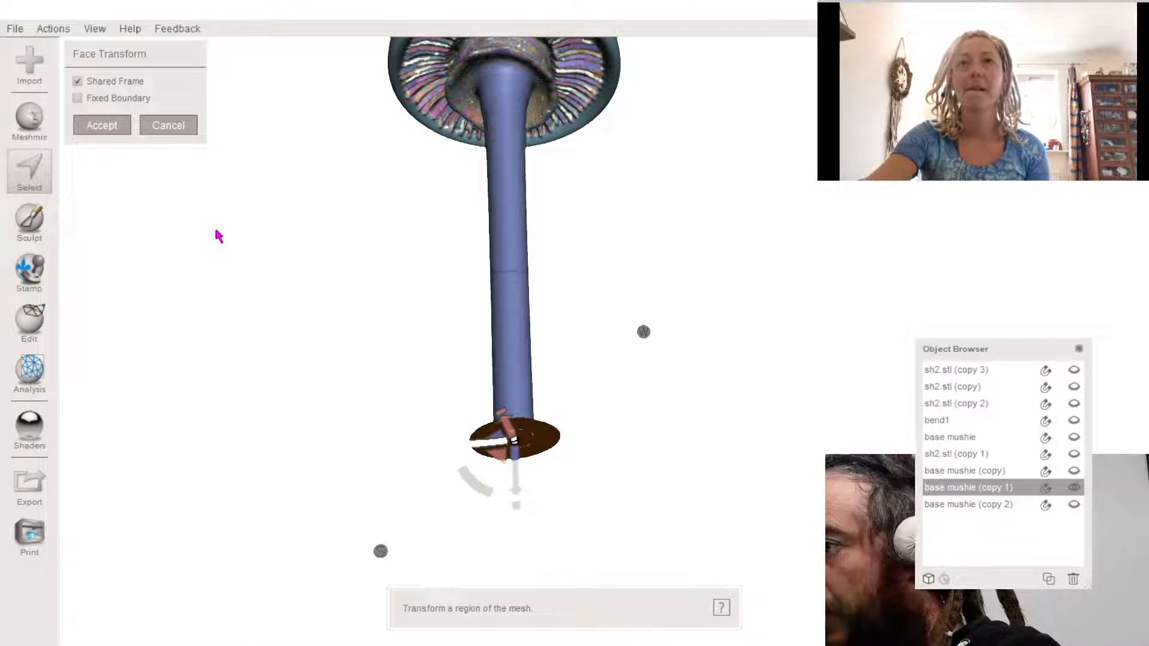
{"action": "key", "text": "Escape"}
- Try to pull the foot's face group down and away from the stem with a Soft Transform
{"action": "key", "text": "shift+t"}
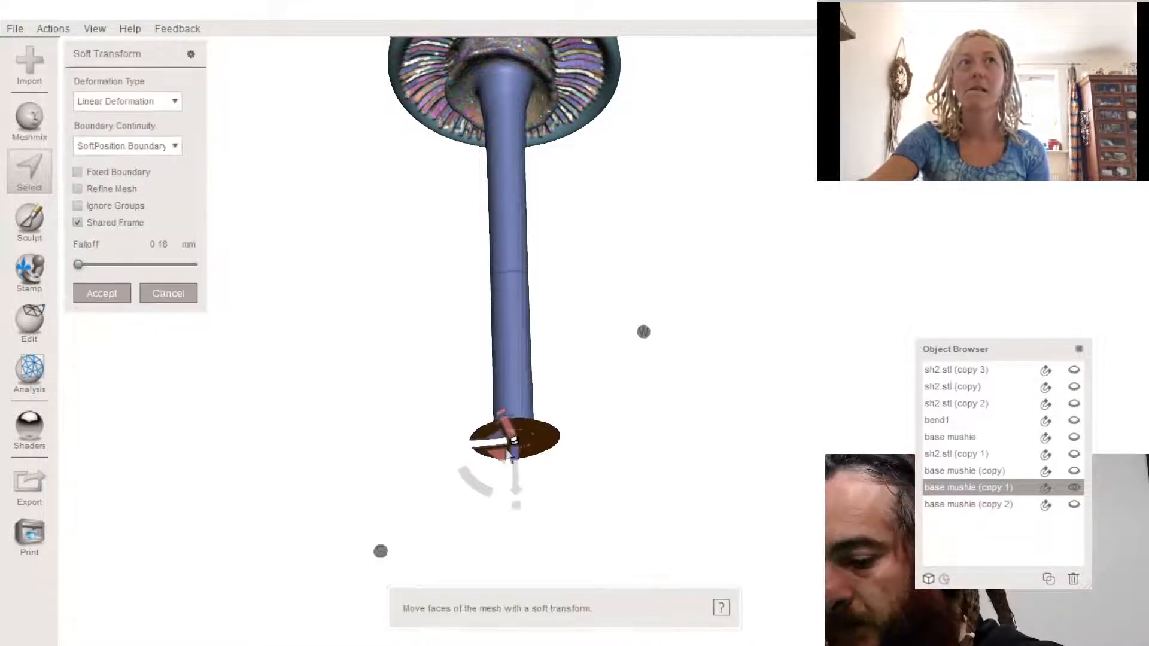
{"action": "left_click_drag", "start_coordinate": [514, 482], "coordinate": [522, 543]}
{"action": "right_click_drag", "start_coordinate": [522, 543], "coordinate": [198, 274]}
{"action": "left_click_drag", "start_coordinate": [84, 266], "coordinate": [114, 266]}
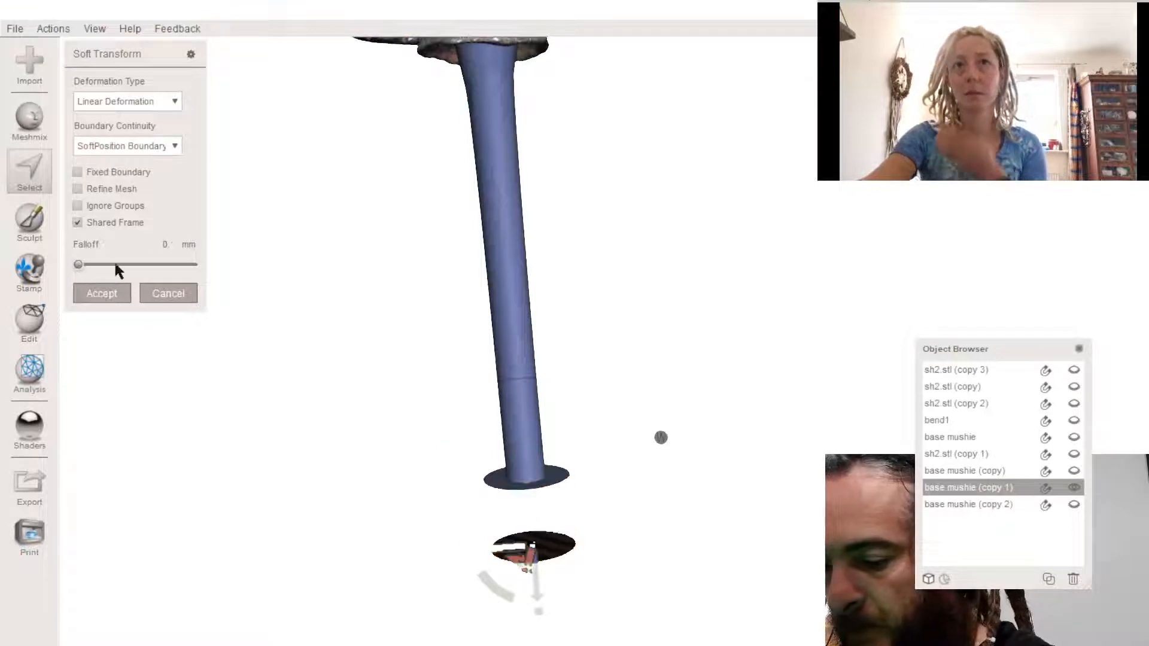
{"action": "left_click", "coordinate": [167, 293]}
{"action": "right_click_drag", "start_coordinate": [464, 439], "coordinate": [477, 473]}
{"action": "right_click_drag", "start_coordinate": [400, 379], "coordinate": [407, 320]}
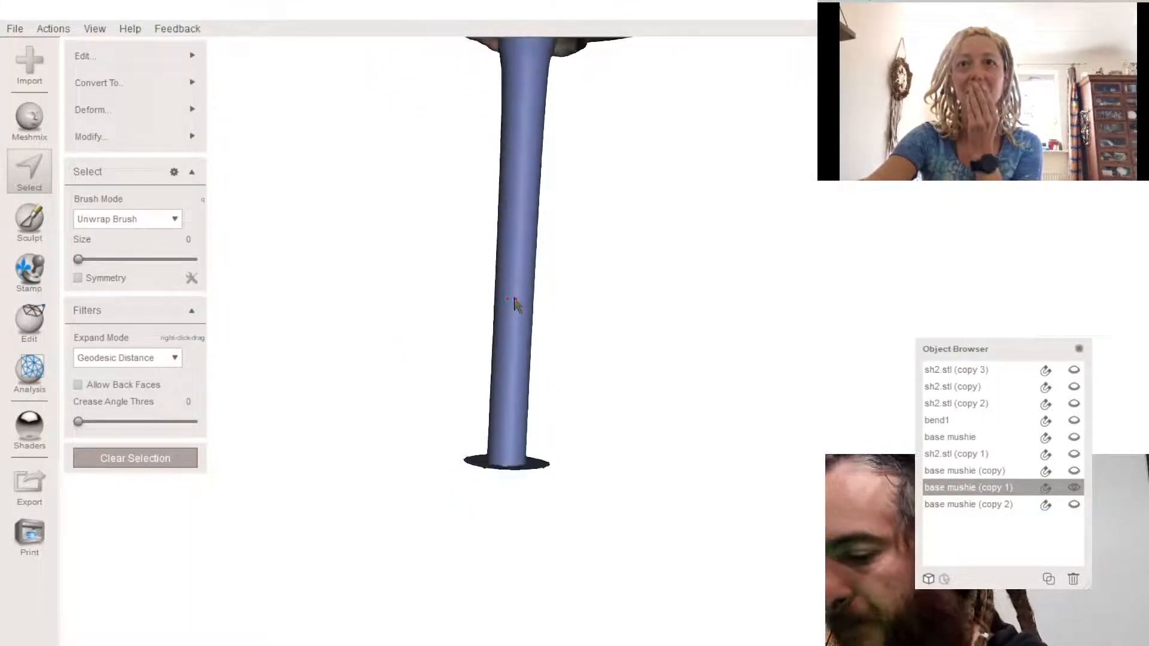
{"action": "left_click", "coordinate": [514, 298]}
{"action": "left_click", "coordinate": [157, 462]}
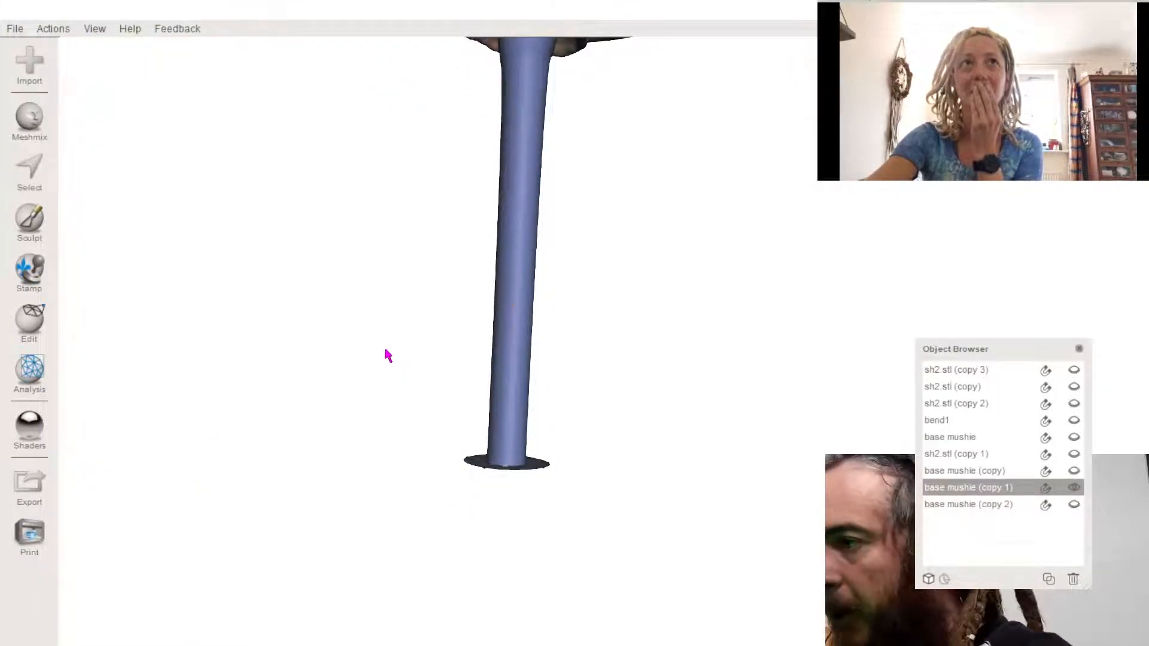
- Undo the edits to base mushie (copy 1) back past the face groups, the stem shortening and the stem selection
{"action": "key", "text": "ctrl+z"}
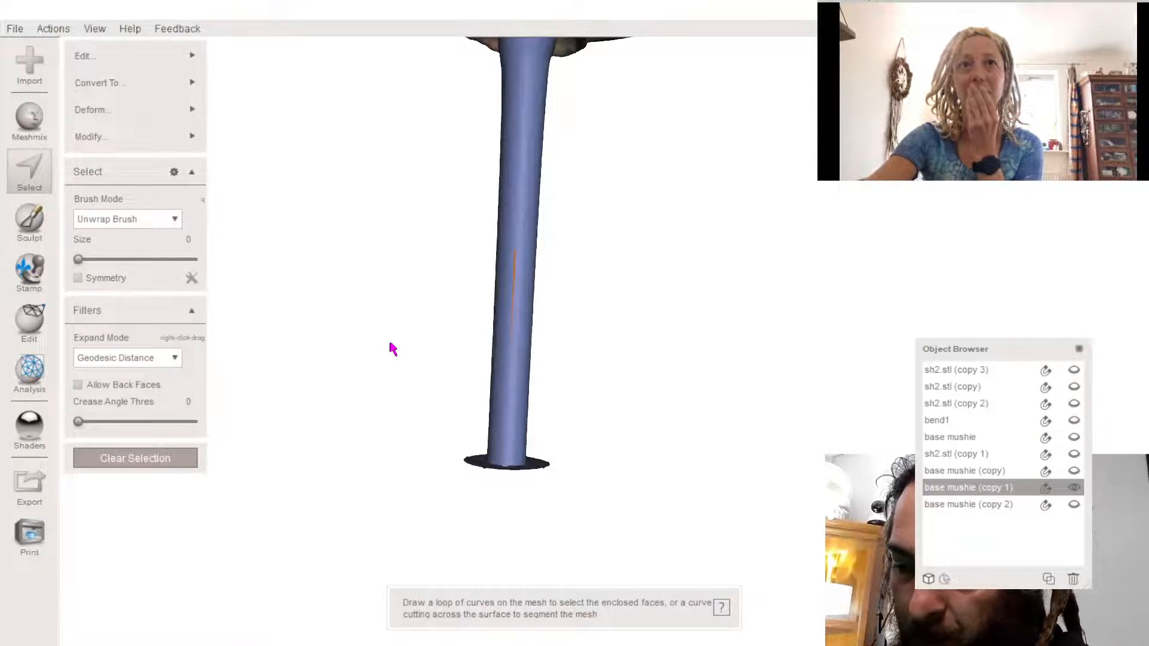
{"action": "key", "text": "ctrl+z"}
{"action": "key", "text": "ctrl+z"}
{"action": "key", "text": "ctrl+z"}
{"action": "key", "text": "ctrl+z"}
{"action": "key", "text": "ctrl+z"}
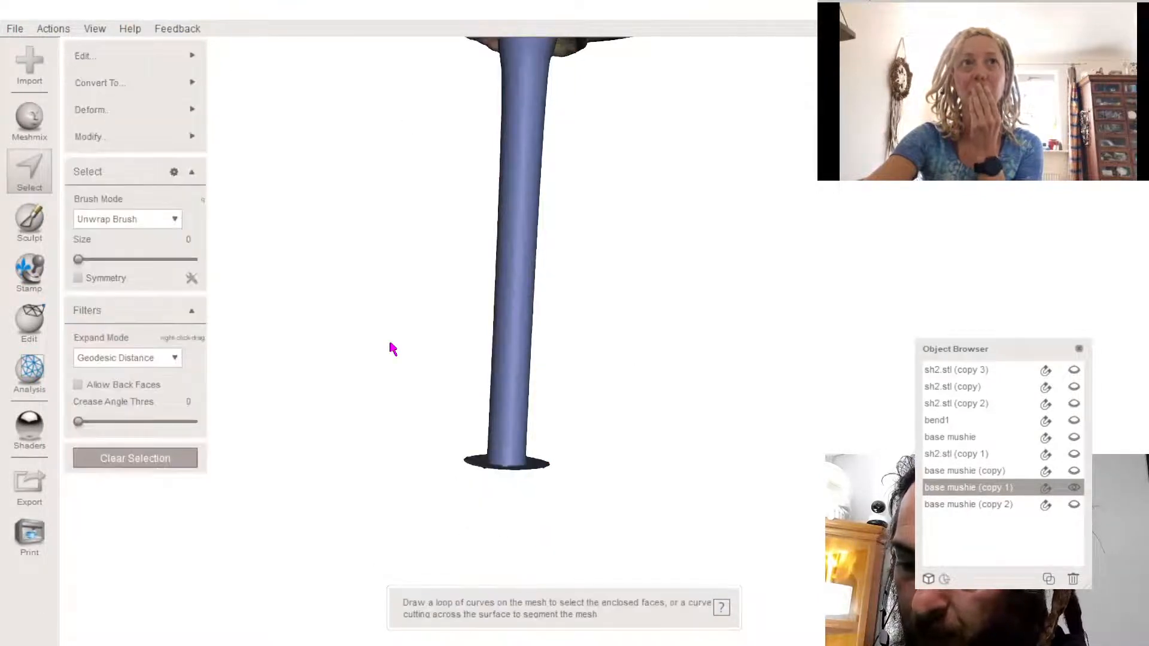
{"action": "key", "text": "ctrl+z"}
{"action": "key", "text": "ctrl+z"}
{"action": "key", "text": "ctrl+z"}
{"action": "key", "text": "ctrl+z"}
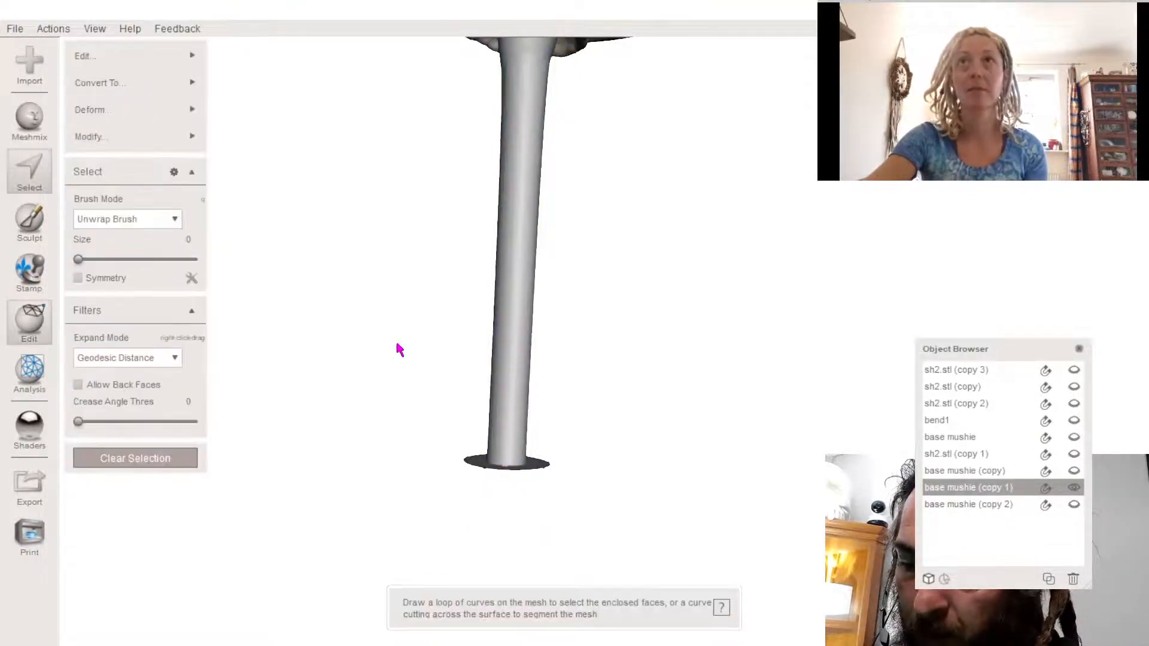
{"action": "key", "text": "ctrl+z"}
{"action": "key", "text": "ctrl+z"}
{"action": "key", "text": "ctrl+z"}
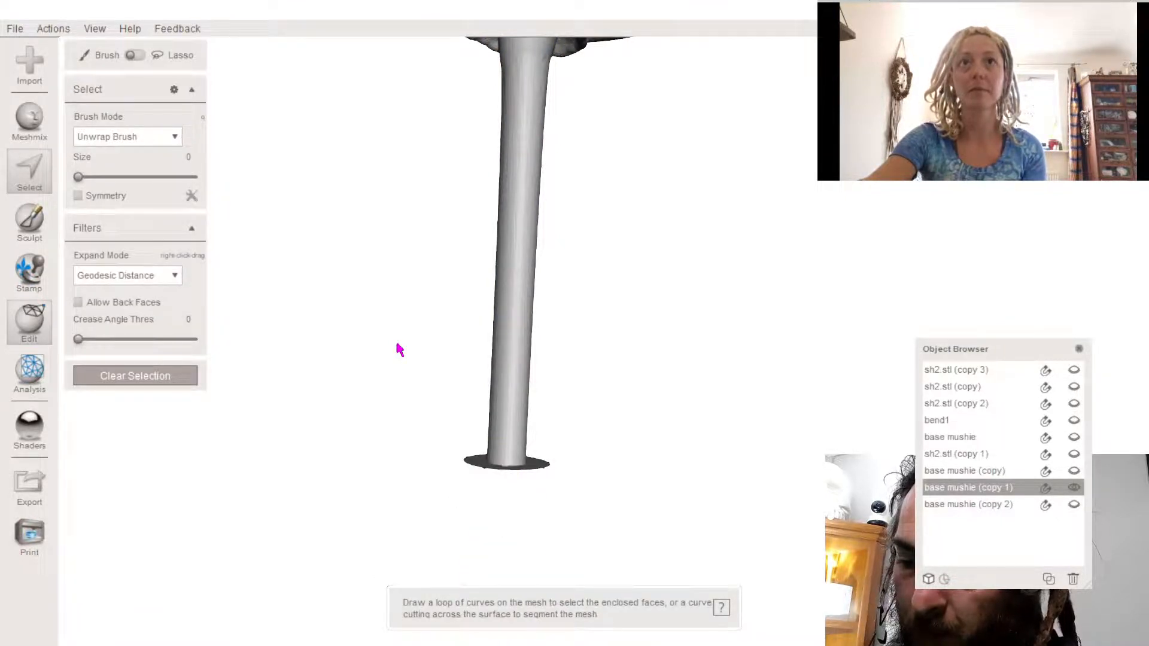
{"action": "key", "text": "ctrl+z"}
{"action": "key", "text": "ctrl+z"}
{"action": "key", "text": "ctrl+z"}
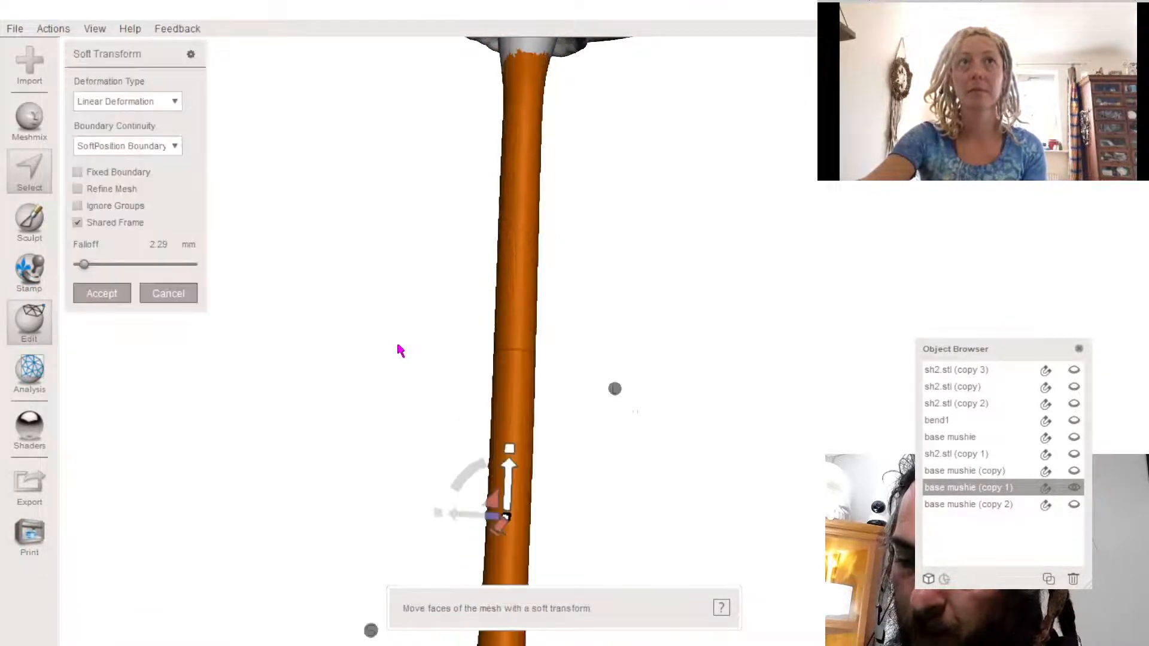
{"action": "scroll", "coordinate": [391, 337], "scroll_direction": "down", "scroll_amount": 4}
{"action": "middle_click_drag", "start_coordinate": [402, 327], "coordinate": [397, 246]}
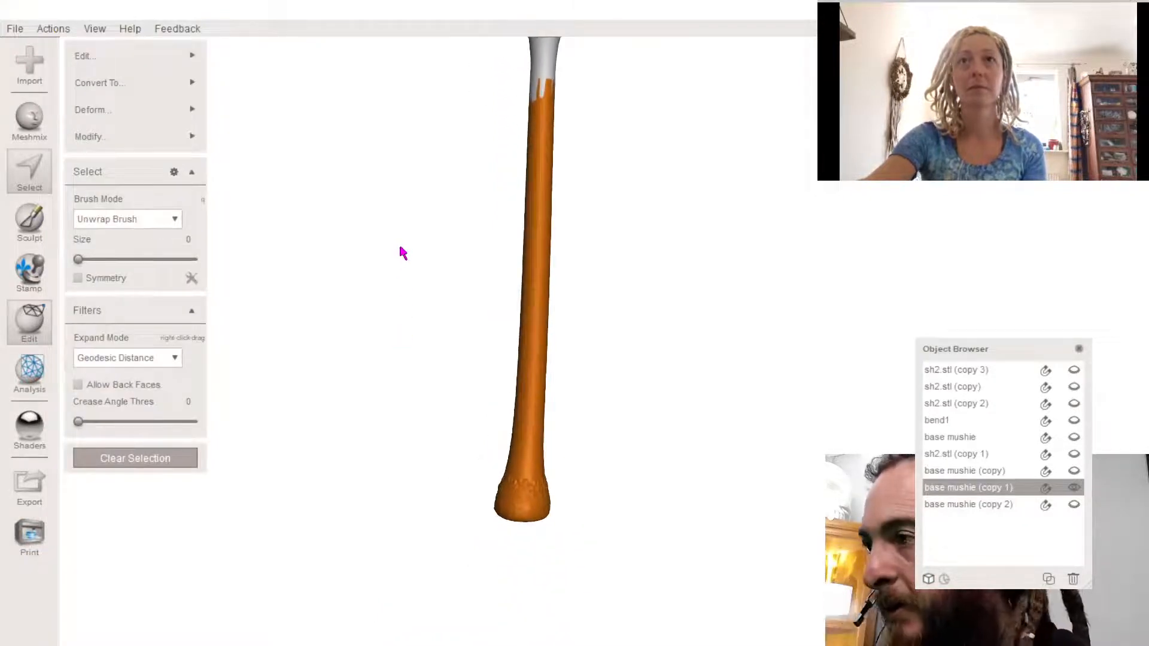
{"action": "key", "text": "ctrl+z"}
- Try to select the rounded foot of the stem with a lasso loop, and clear the selection
{"action": "left_click_drag", "start_coordinate": [448, 441], "coordinate": [567, 462]}
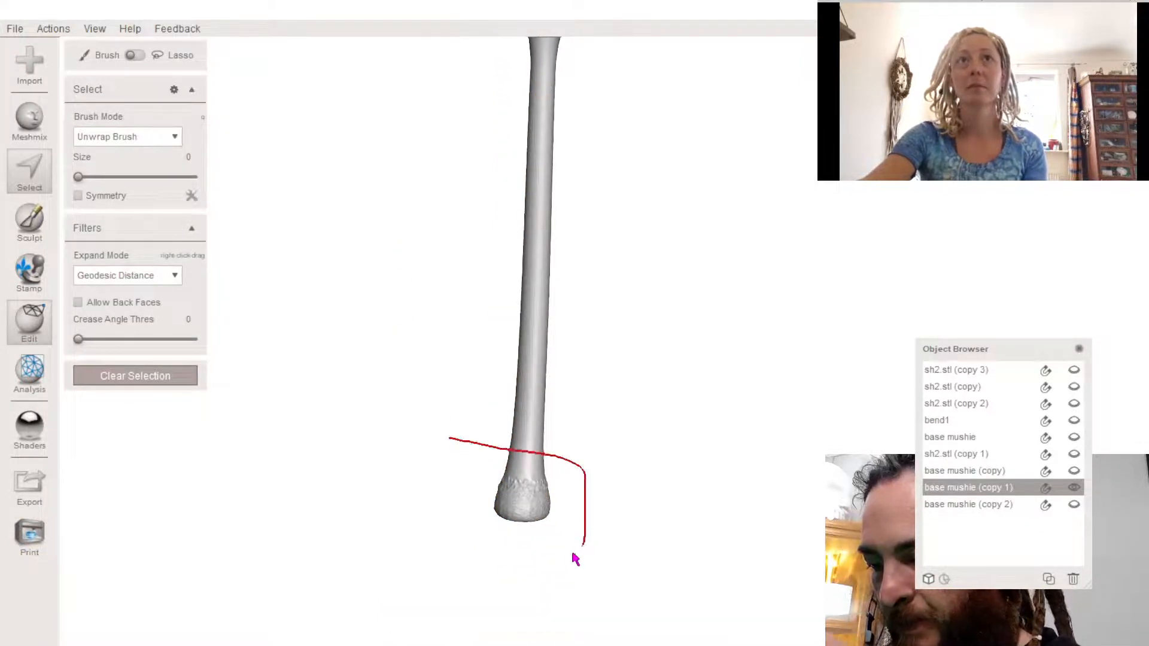
{"action": "mouse_move", "coordinate": [574, 559]}
{"action": "left_mouse_down"}
{"action": "mouse_move", "coordinate": [431, 495]}
{"action": "mouse_move", "coordinate": [464, 447]}
{"action": "left_mouse_up"}
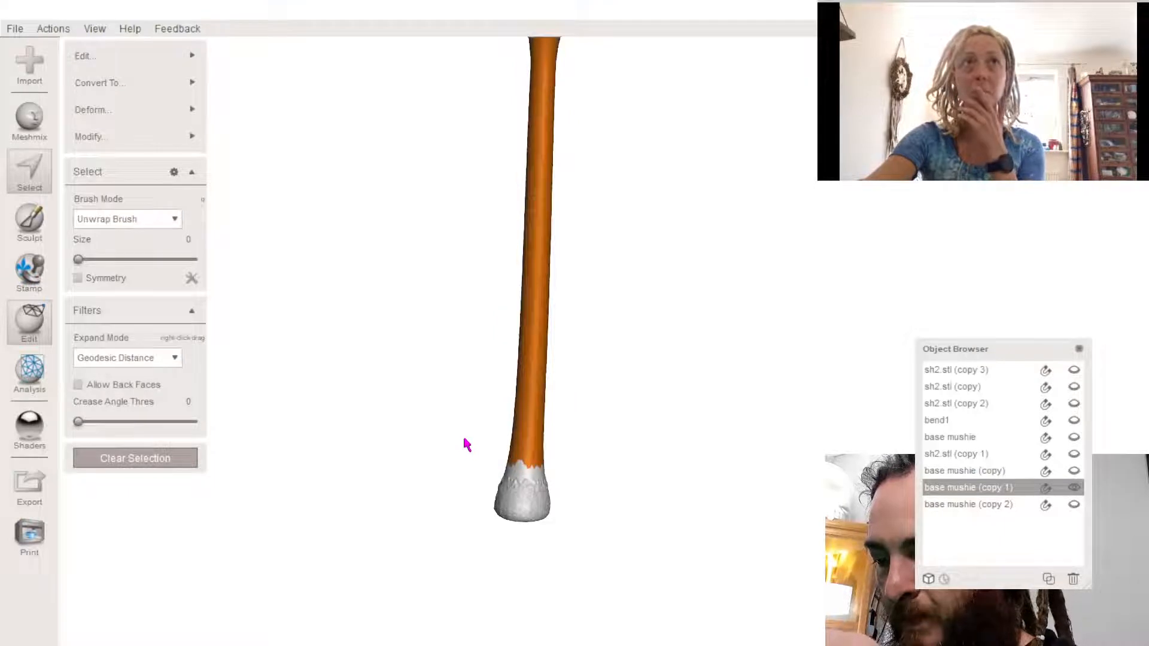
{"action": "scroll", "coordinate": [448, 377], "scroll_direction": "down", "scroll_amount": 3}
{"action": "middle_click_drag", "start_coordinate": [428, 306], "coordinate": [433, 401]}
{"action": "key", "text": "Escape"}
- Select the middle section of the stem, between the cap and the foot, and delete it
{"action": "scroll", "coordinate": [435, 387], "scroll_direction": "down", "scroll_amount": 1}
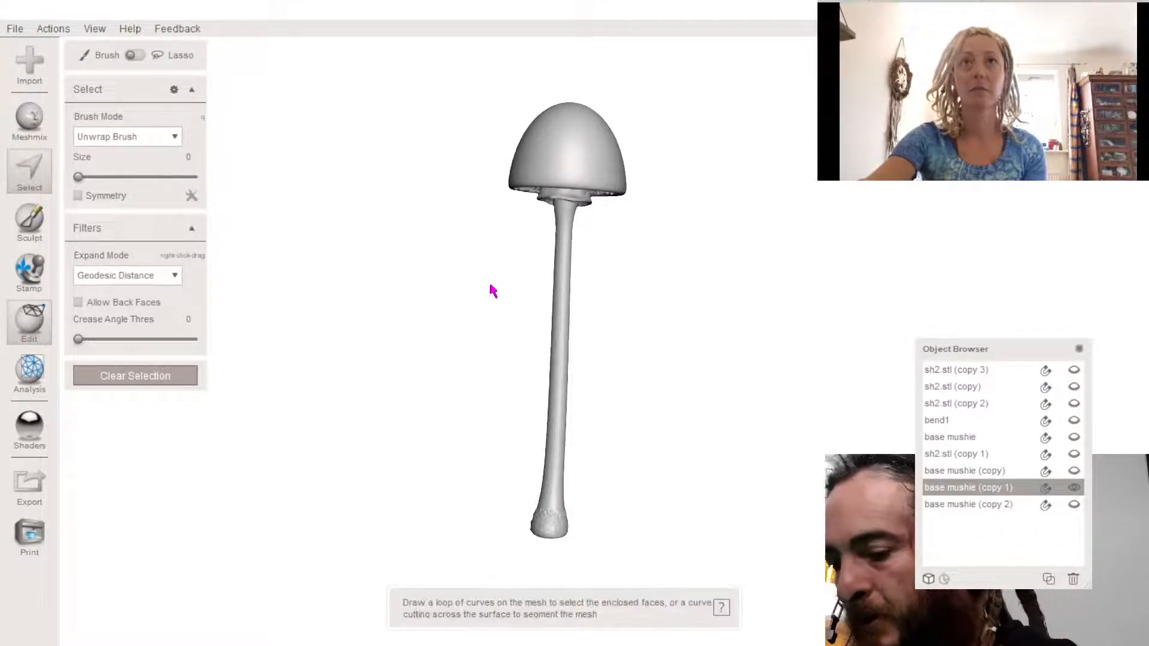
{"action": "left_click_drag", "start_coordinate": [490, 275], "coordinate": [502, 416]}
{"action": "mouse_move", "coordinate": [594, 428]}
{"action": "left_mouse_down"}
{"action": "mouse_move", "coordinate": [547, 249]}
{"action": "mouse_move", "coordinate": [485, 305]}
{"action": "mouse_move", "coordinate": [496, 312]}
{"action": "left_mouse_up"}
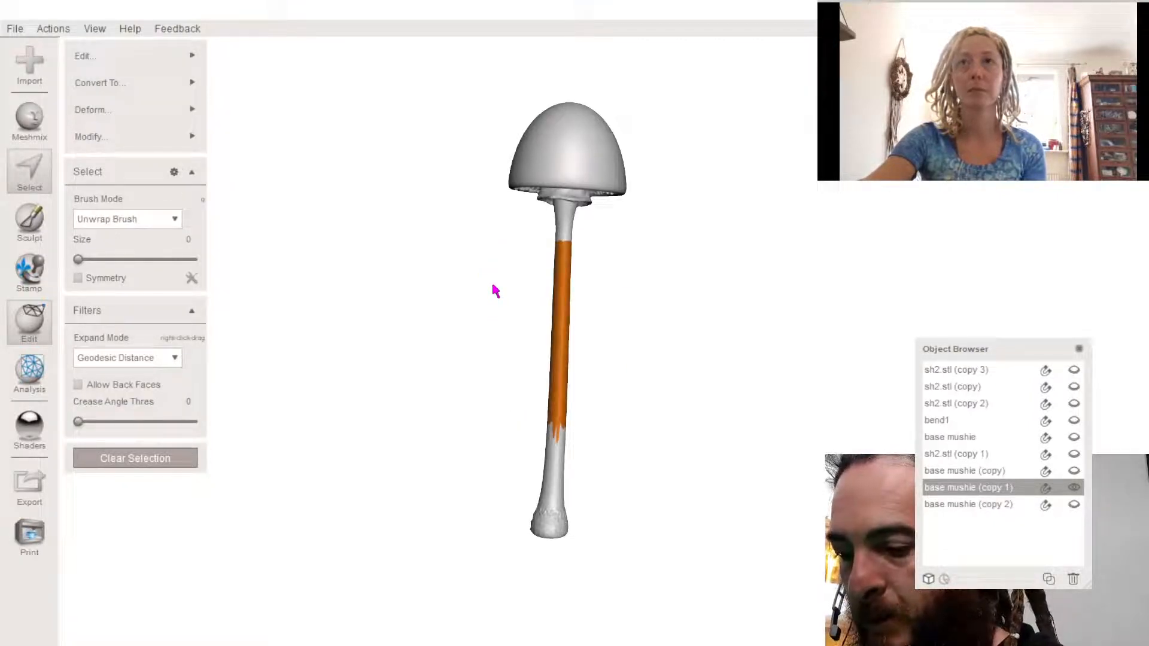
{"action": "key", "text": "Delete"}
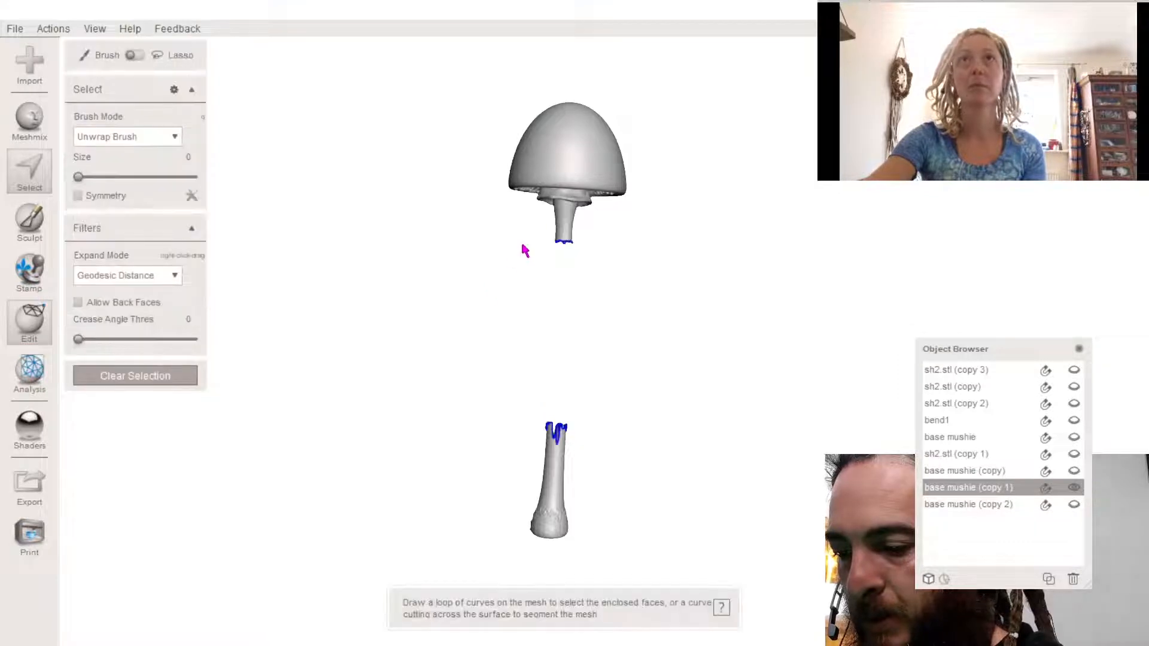
{"action": "key", "text": "Escape"}
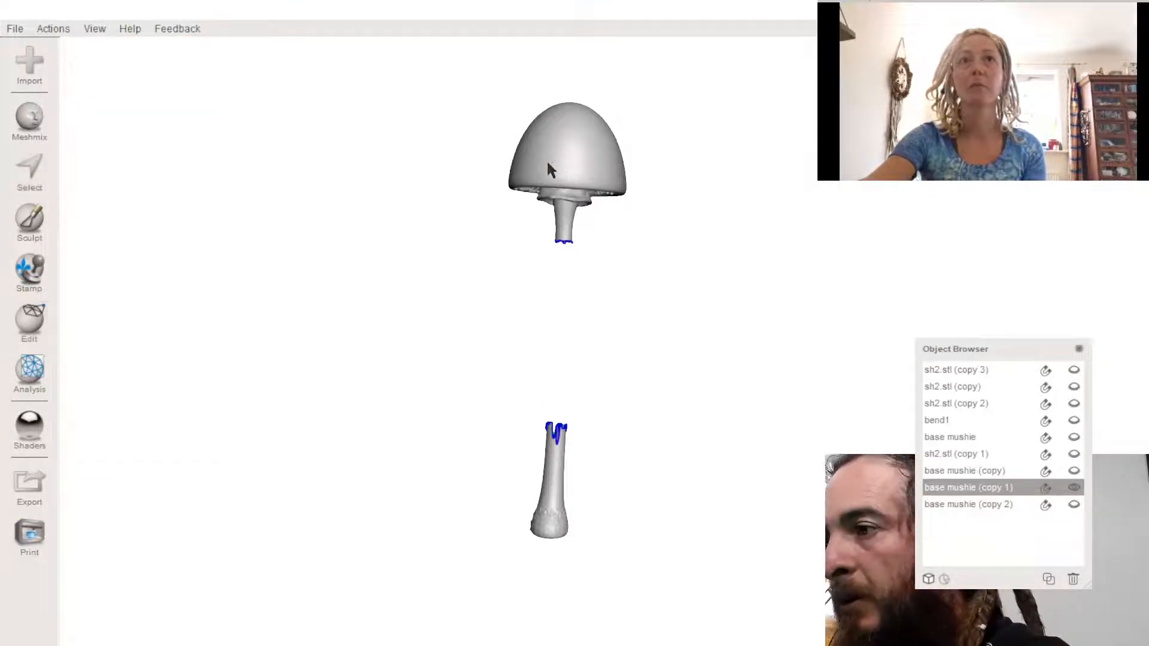
- Separate base mushie (copy 1) into its shells and move the cap shell about 7.5 mm down towards the foot
{"action": "left_click", "coordinate": [29, 323]}
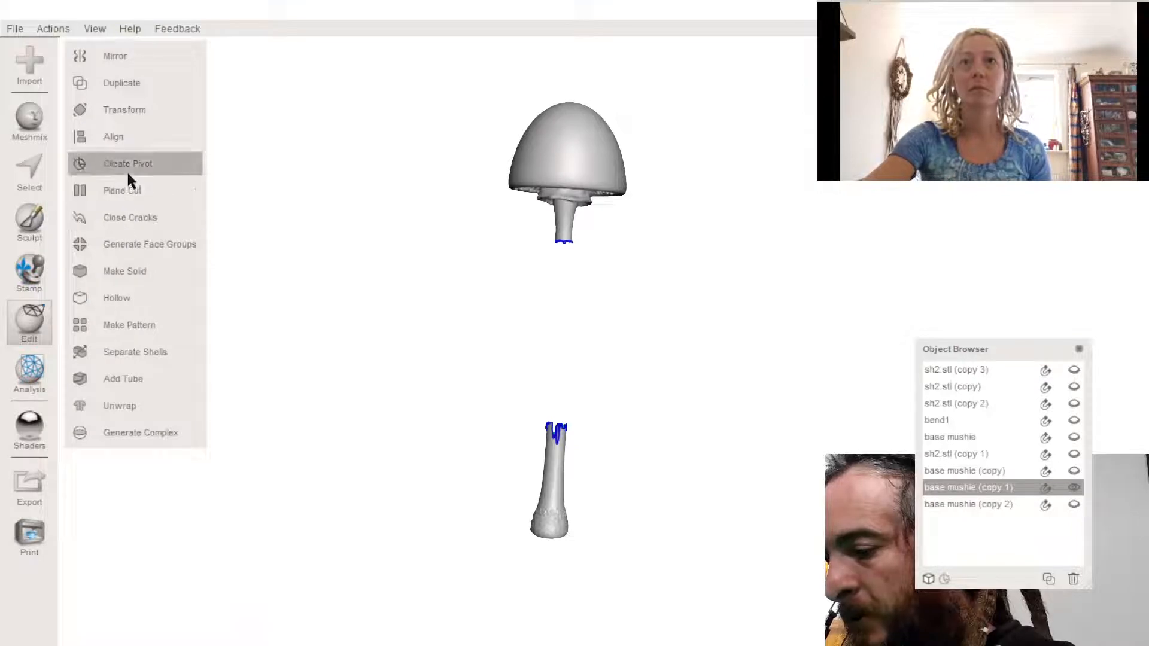
{"action": "left_click", "coordinate": [138, 353]}
{"action": "key", "text": "t"}
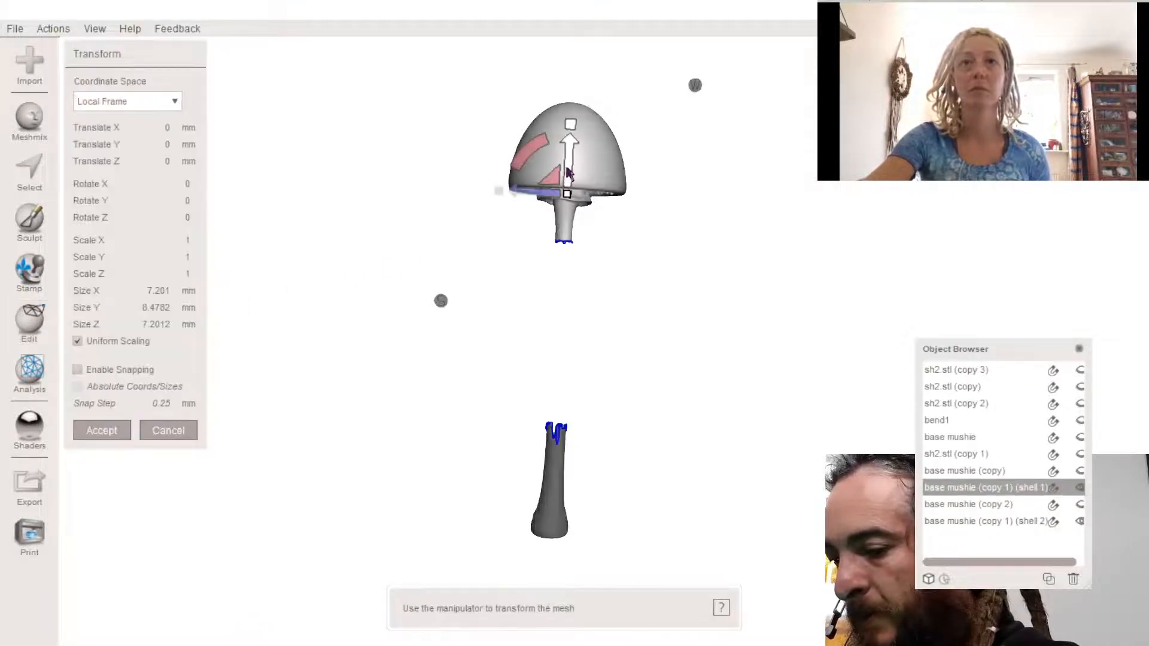
{"action": "left_click_drag", "start_coordinate": [565, 174], "coordinate": [575, 297]}
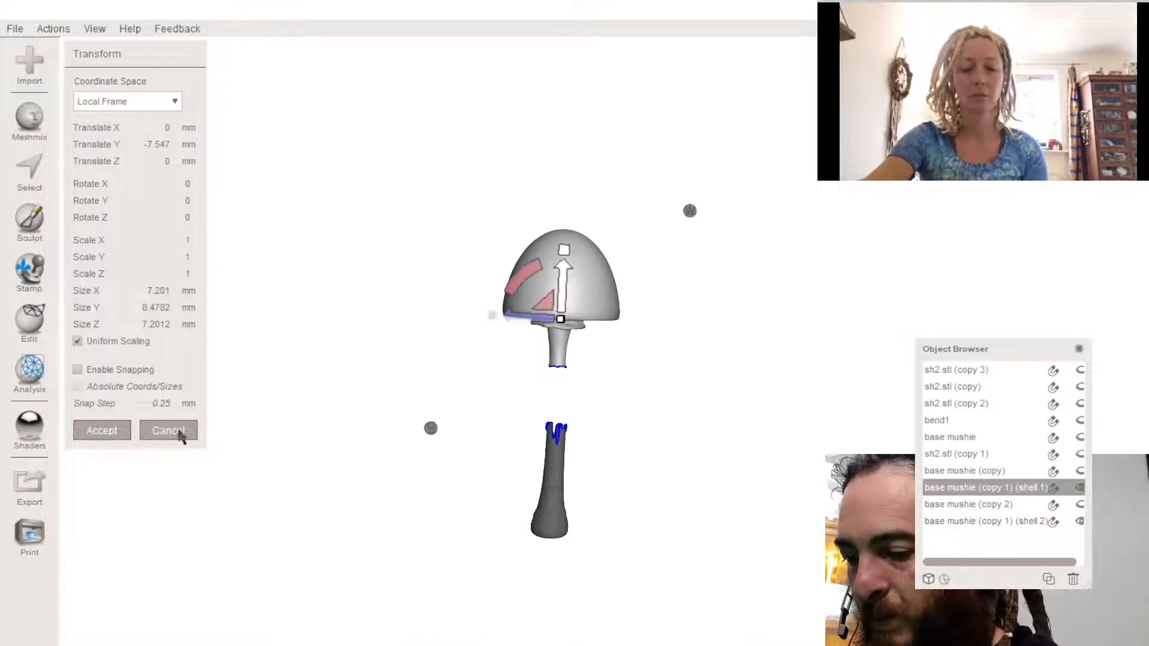
{"action": "left_click", "coordinate": [103, 430]}
- Combine the cap shell and the foot shell of base mushie (copy 1) into one object
{"action": "scroll", "coordinate": [493, 373], "scroll_direction": "up", "scroll_amount": 2}
{"action": "middle_click_drag", "start_coordinate": [494, 377], "coordinate": [493, 352]}
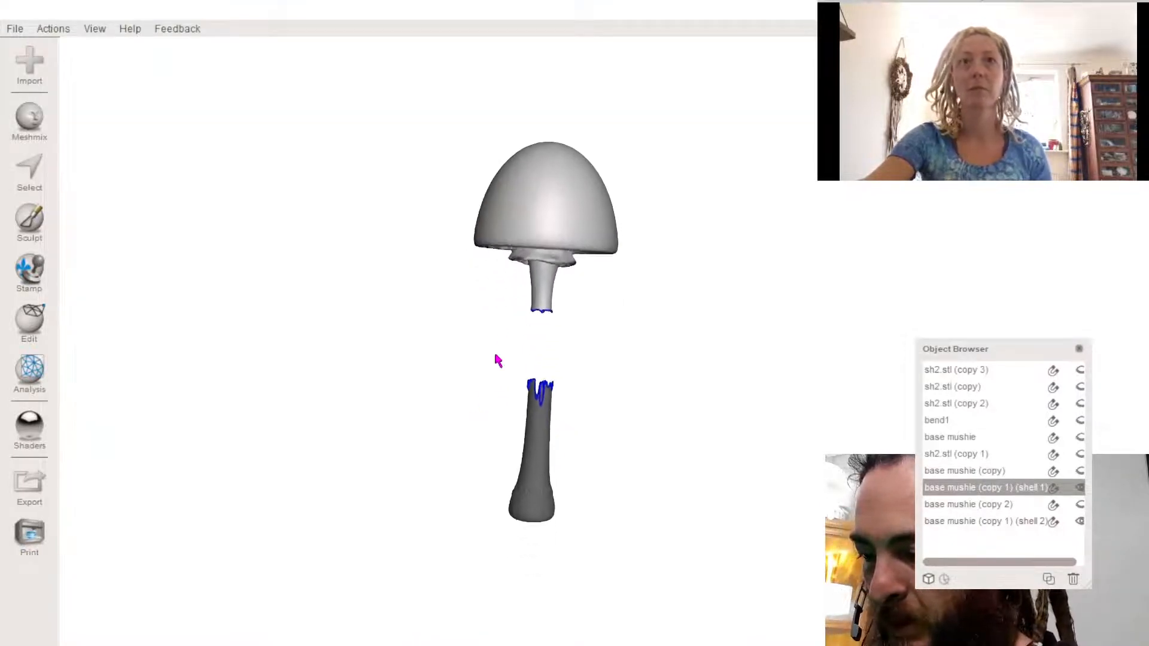
{"action": "right_click_drag", "start_coordinate": [494, 352], "coordinate": [535, 305]}
{"action": "scroll", "coordinate": [506, 318], "scroll_direction": "up", "scroll_amount": 3}
{"action": "middle_click_drag", "start_coordinate": [506, 318], "coordinate": [518, 307]}
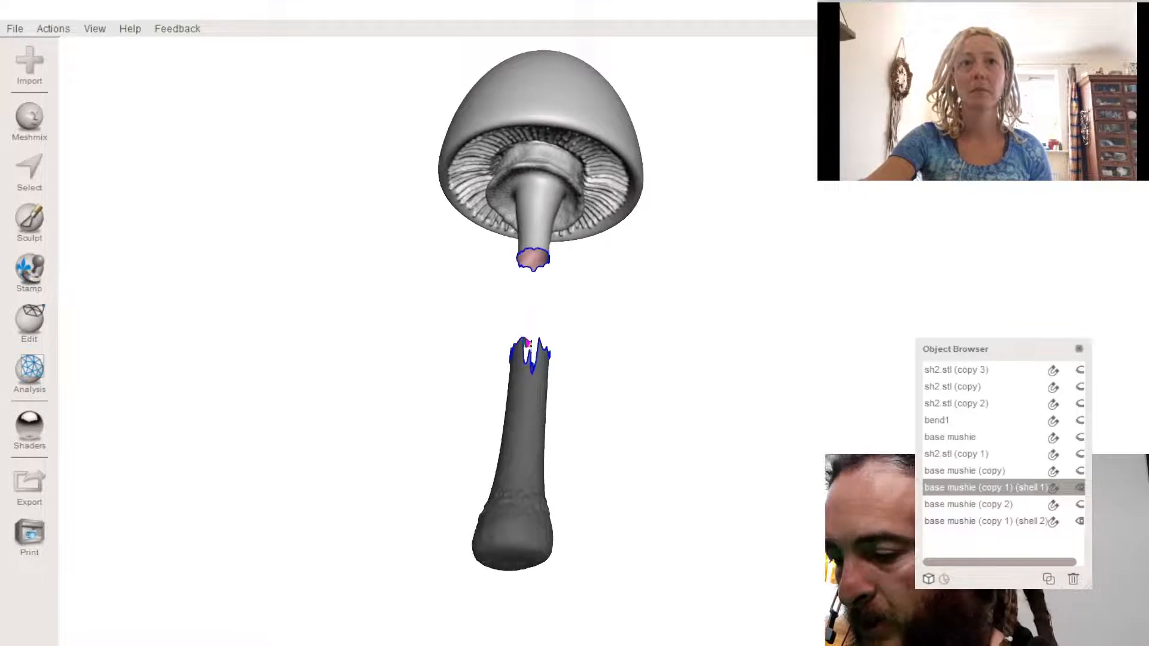
{"action": "left_click", "coordinate": [521, 430], "text": "shift"}
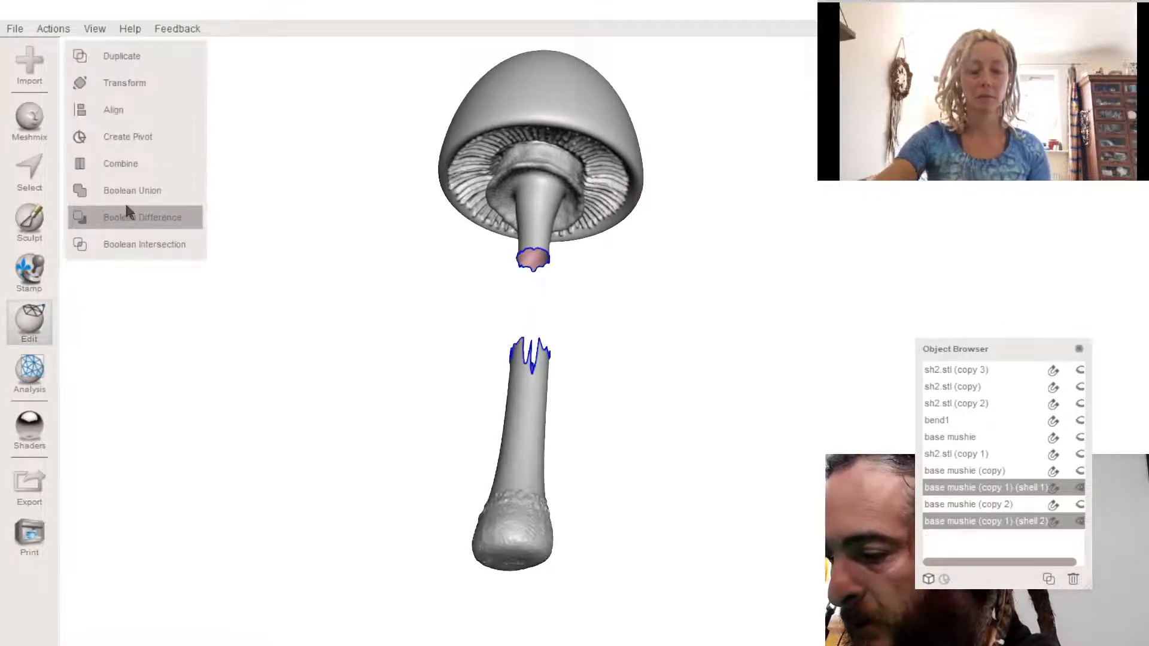
{"action": "right_click_drag", "start_coordinate": [343, 281], "coordinate": [403, 312]}
- Select and grow a small face patch on each facing stem rim, and bridge them with a first narrow strip
{"action": "key", "text": "s"}
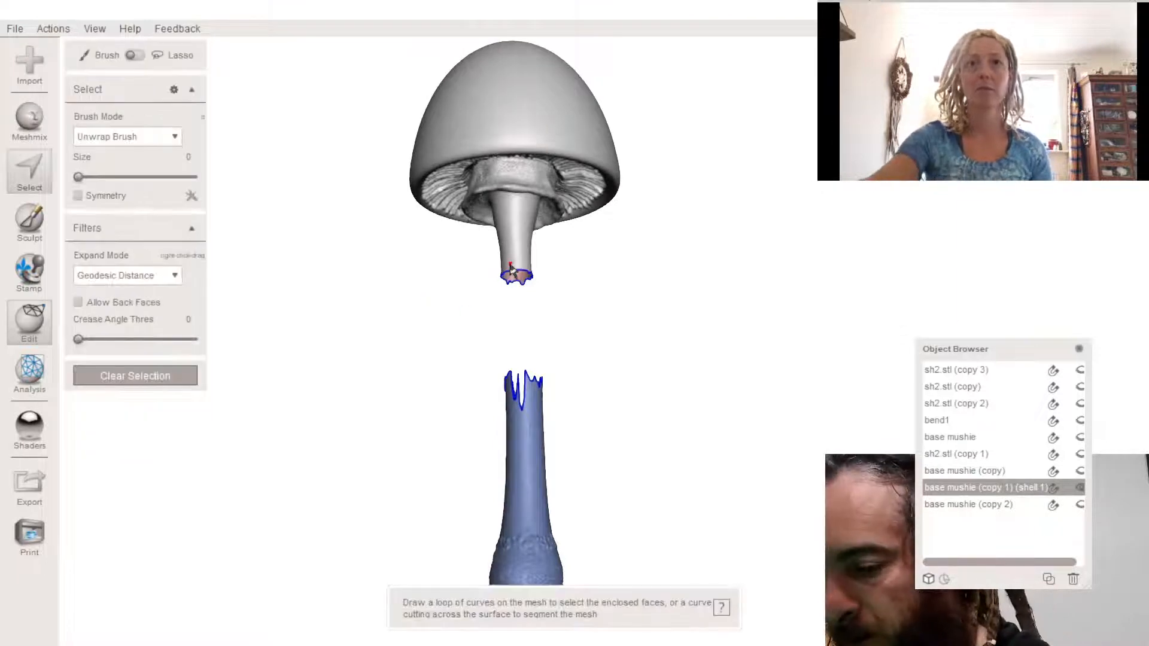
{"action": "left_click", "coordinate": [511, 275]}
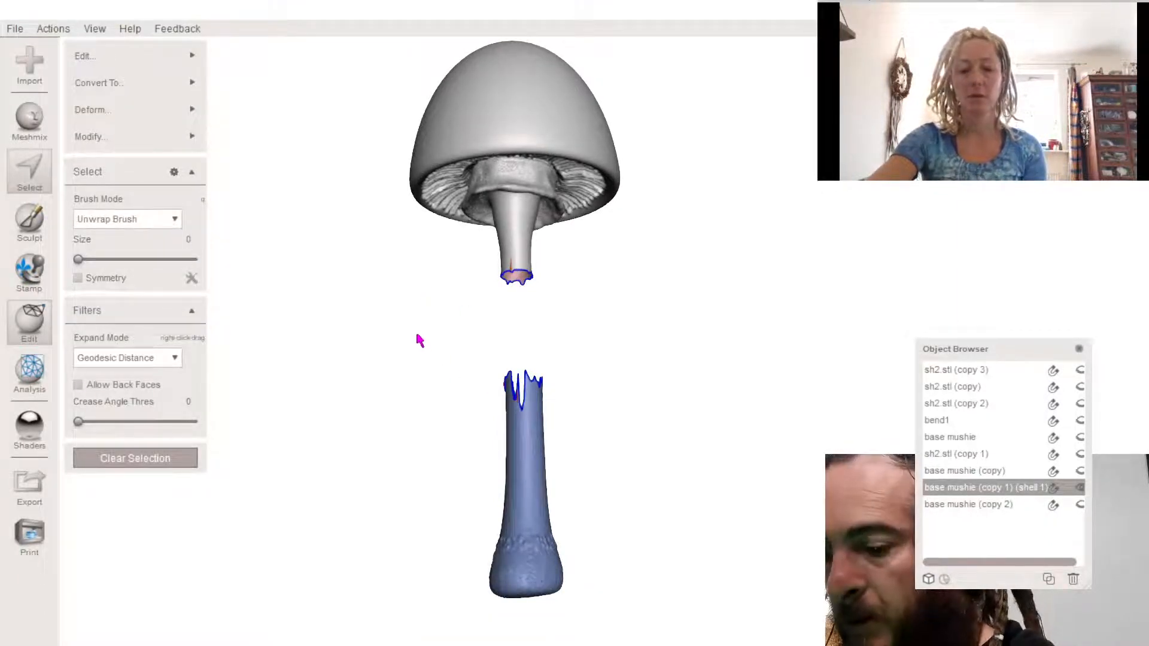
{"action": "key", "text": "shift+period"}
{"action": "key", "text": "shift+period"}
{"action": "key", "text": "shift+period"}
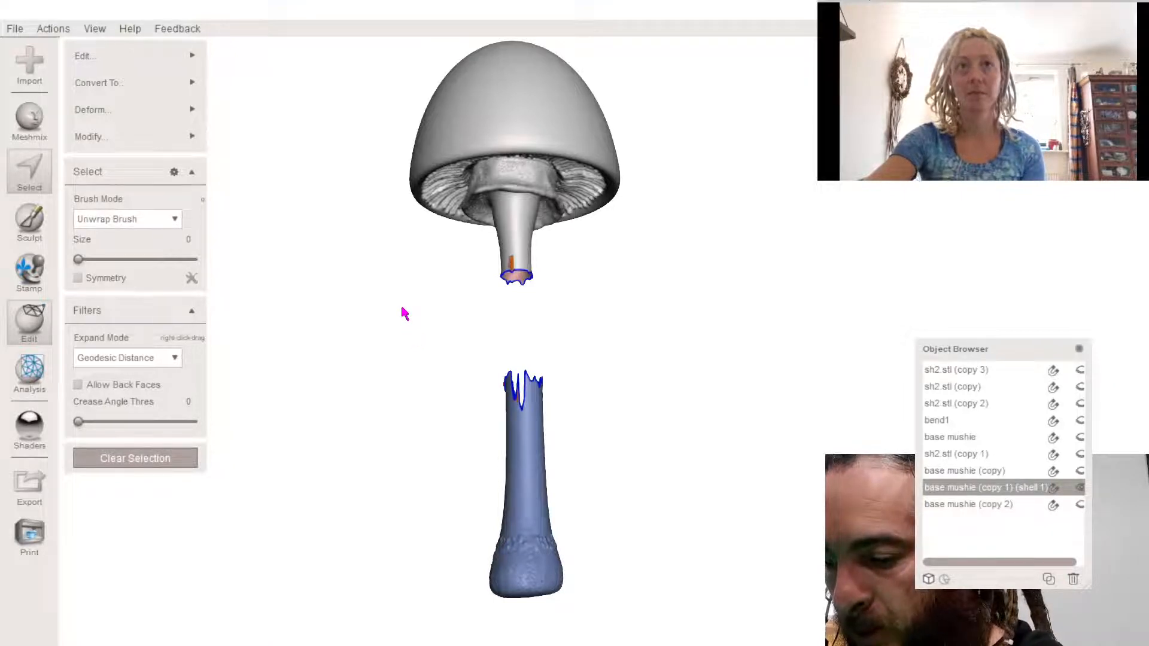
{"action": "key", "text": "shift+period"}
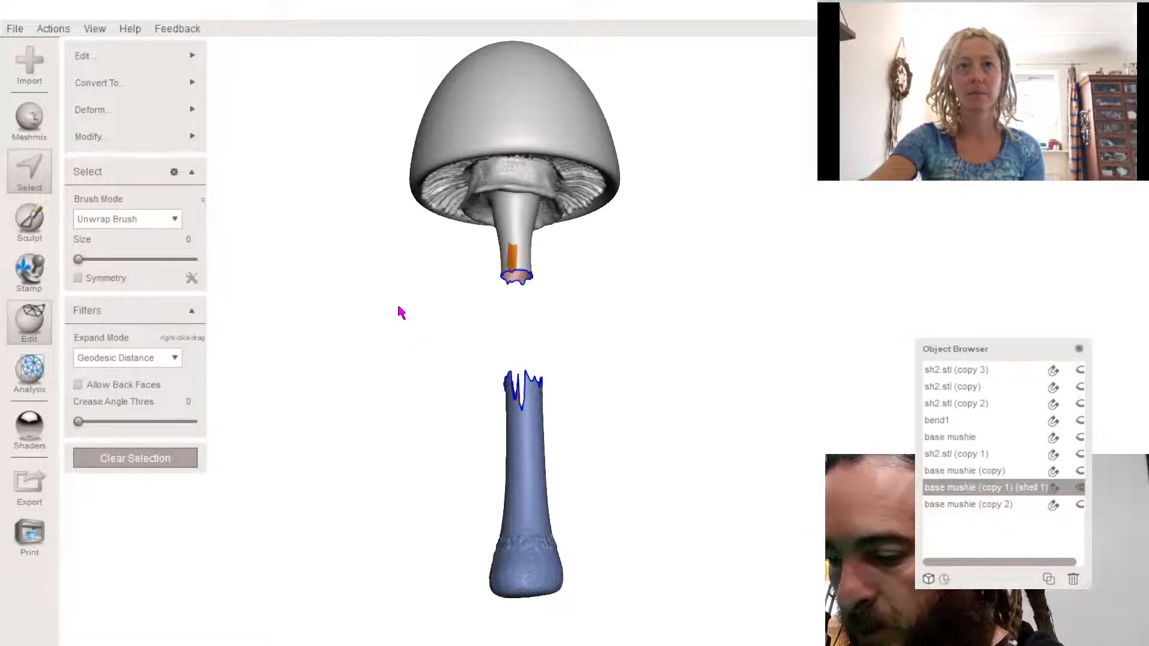
{"action": "key", "text": "ctrl+b"}
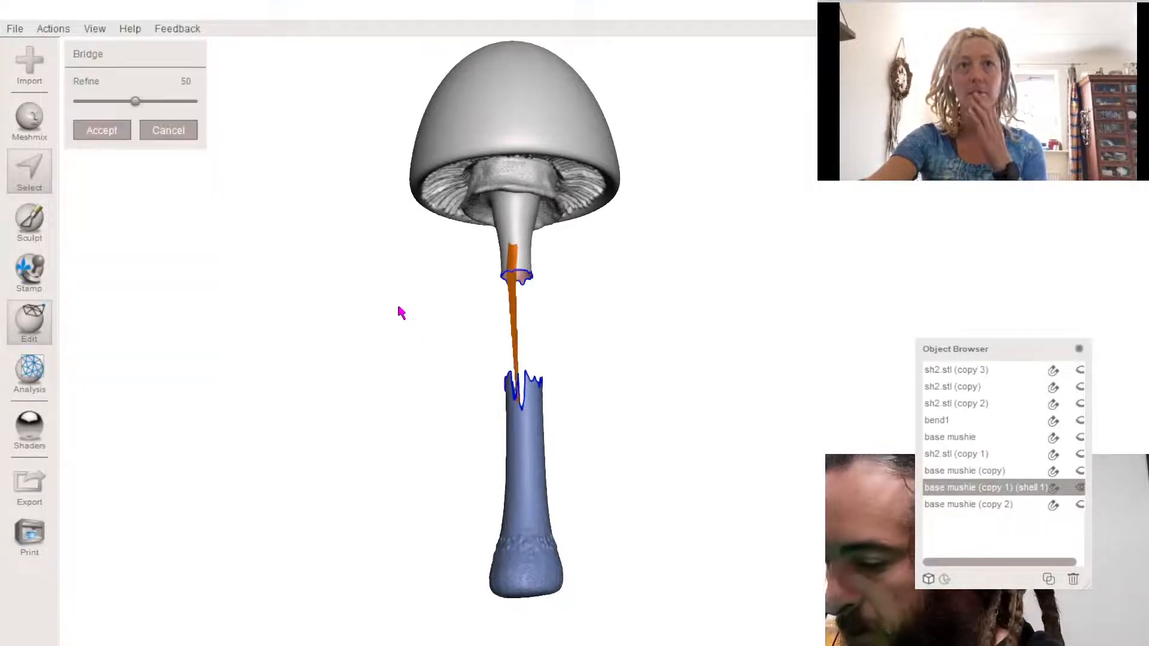
{"action": "left_click", "coordinate": [102, 132]}
{"action": "right_click_drag", "start_coordinate": [446, 331], "coordinate": [522, 289]}
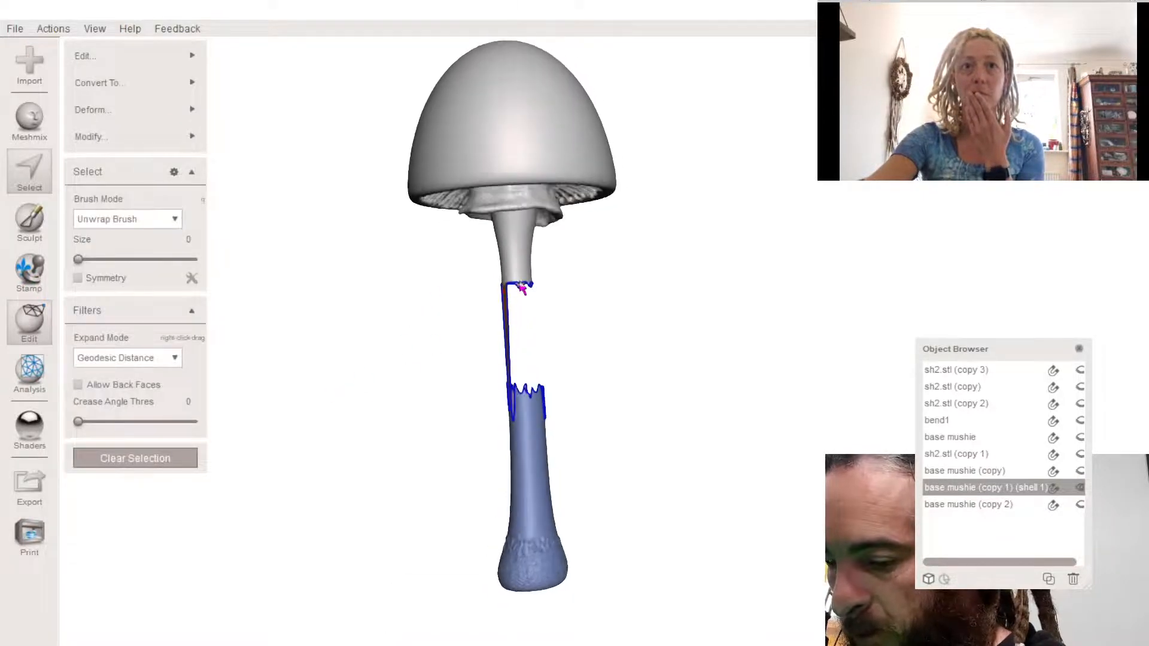
{"action": "key", "text": "Escape"}
- Add a second Bridge strip between matching, slightly grown face patches on the cap's stem rim and the foot's rim
{"action": "scroll", "coordinate": [516, 311], "scroll_direction": "up", "scroll_amount": 5}
{"action": "middle_click_drag", "start_coordinate": [451, 285], "coordinate": [480, 269]}
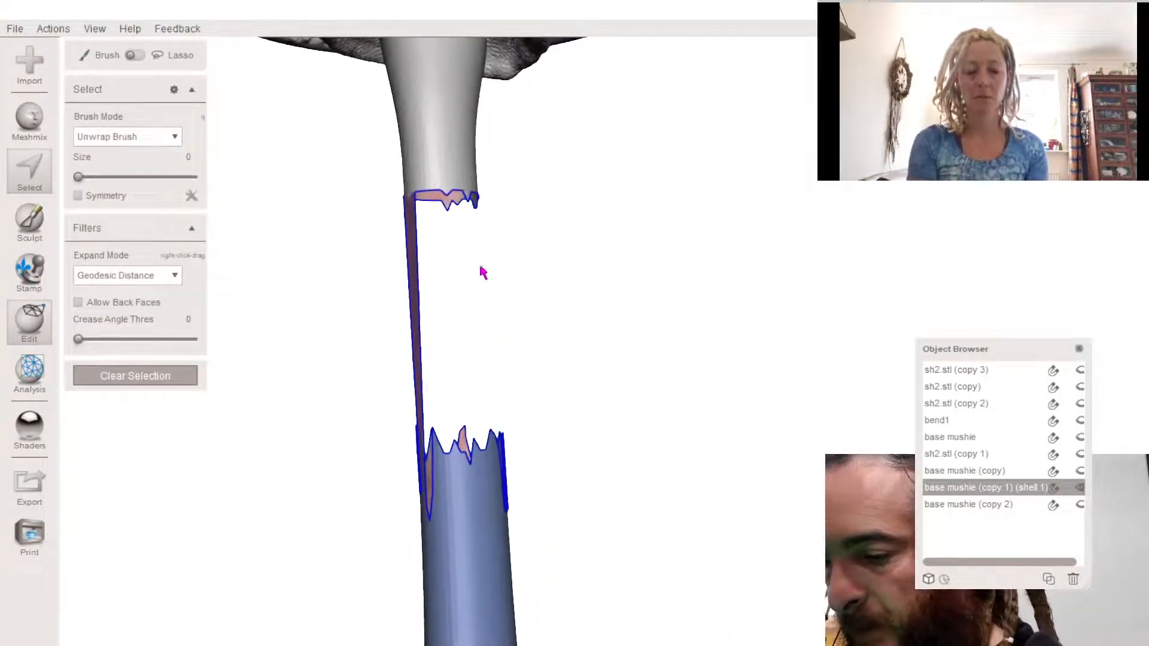
{"action": "left_click_drag", "start_coordinate": [443, 187], "coordinate": [451, 187]}
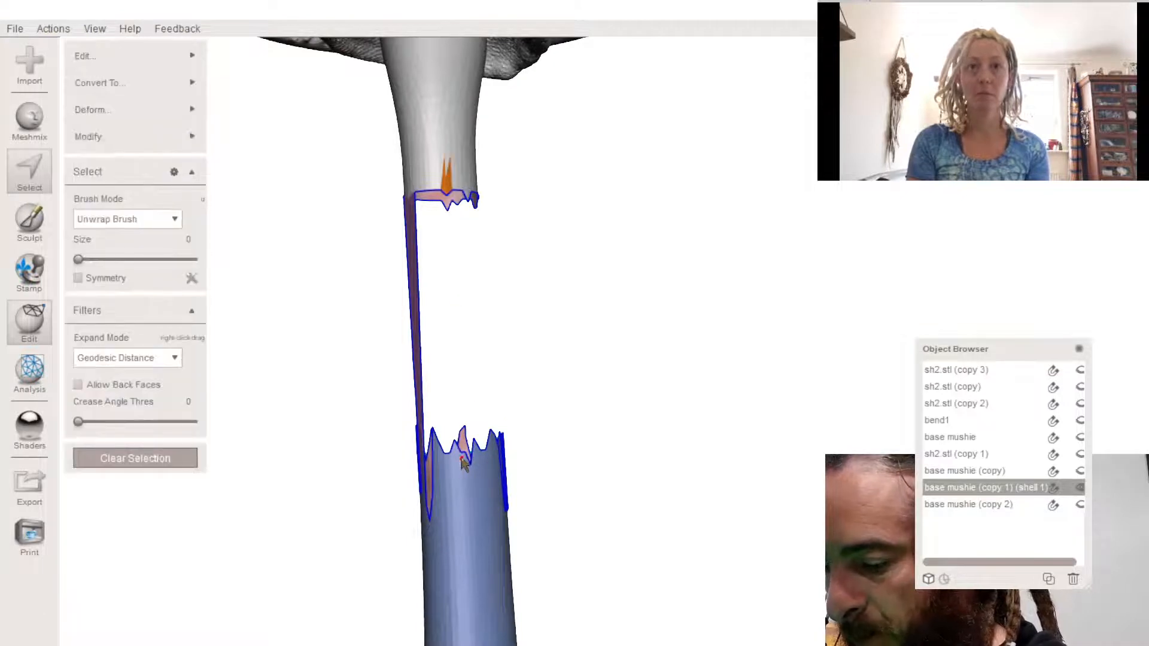
{"action": "left_click_drag", "start_coordinate": [465, 460], "coordinate": [458, 458]}
{"action": "key", "text": "ctrl+b"}
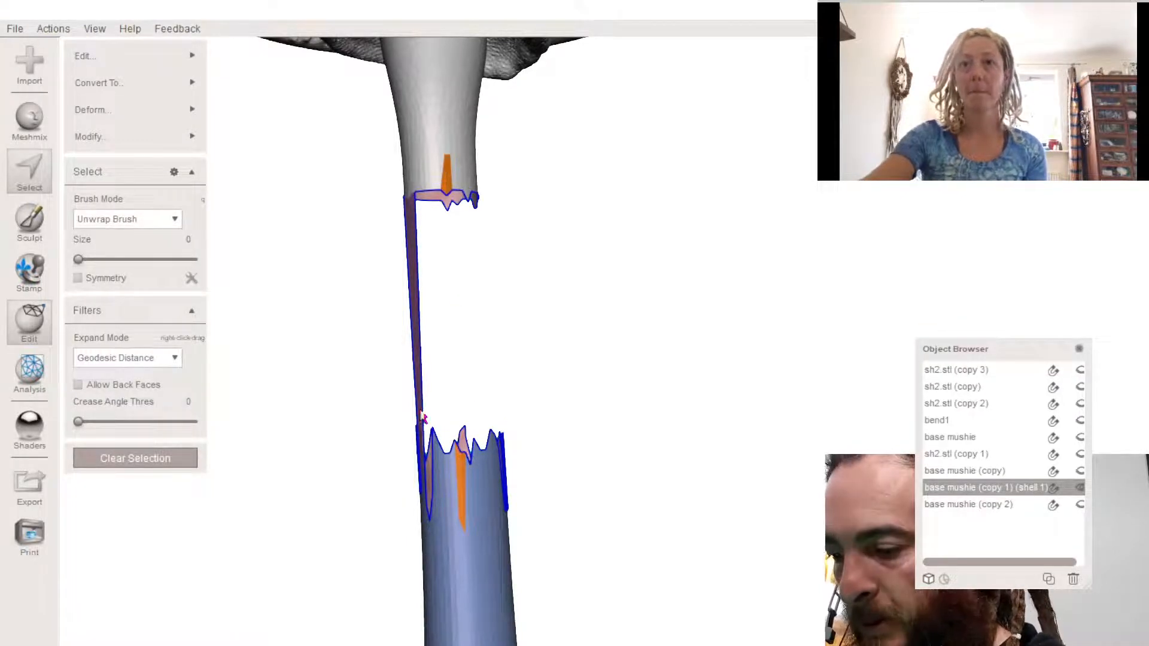
{"action": "key", "text": "shift+period"}
{"action": "key", "text": "shift+period"}
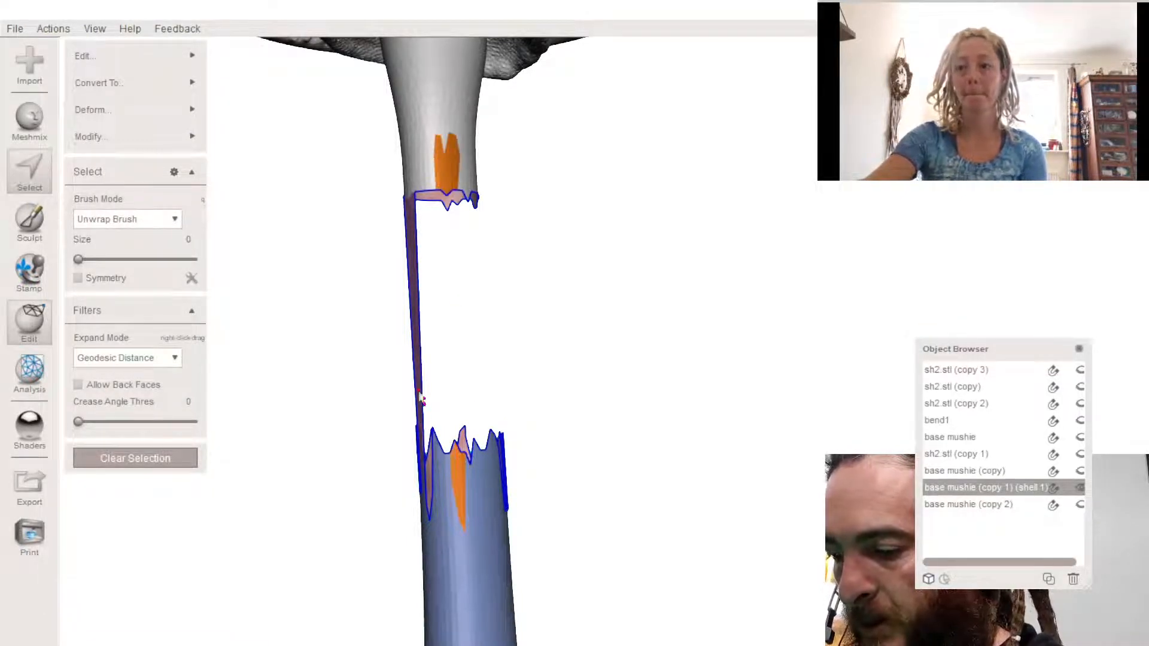
{"action": "key", "text": "ctrl+b"}
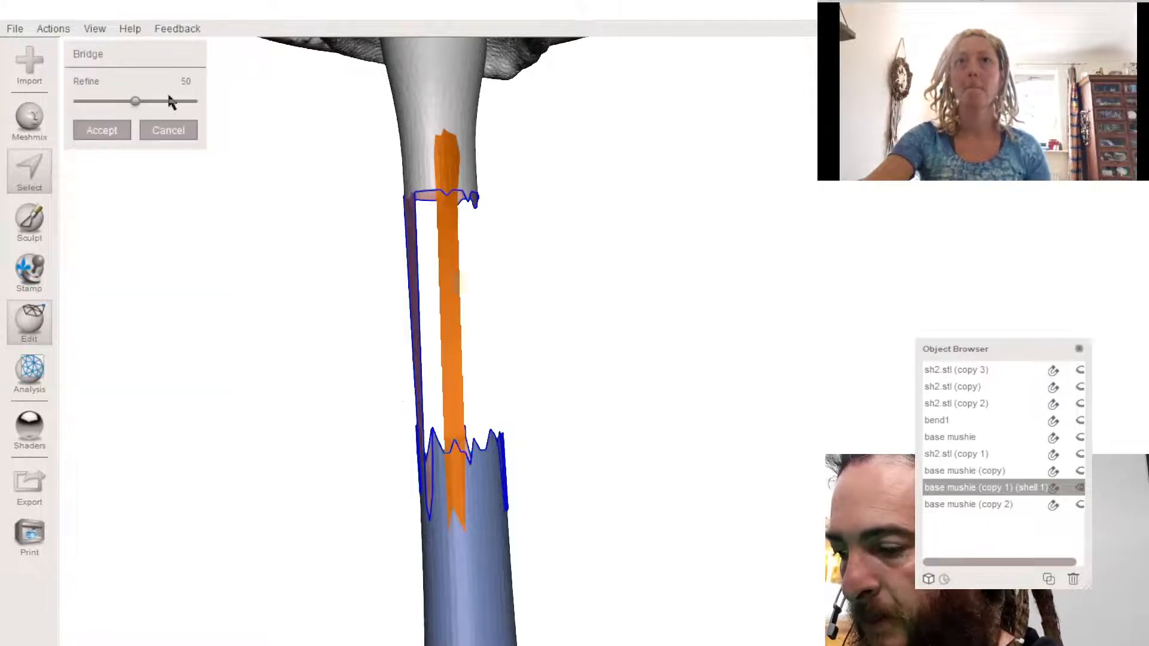
{"action": "left_click", "coordinate": [112, 131]}
{"action": "mouse_move", "coordinate": [402, 245]}
{"action": "right_mouse_down"}
{"action": "mouse_move", "coordinate": [382, 295]}
{"action": "mouse_move", "coordinate": [346, 242]}
{"action": "right_mouse_up"}
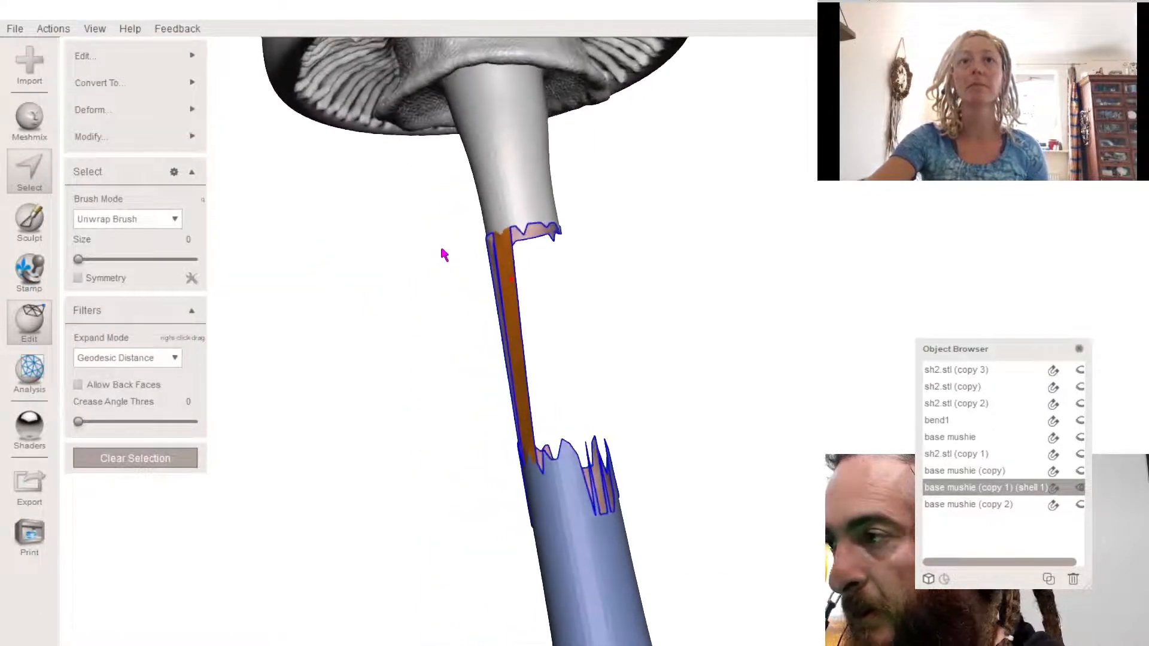
{"action": "key", "text": "Escape"}
- Bridge the two stem rims with a third strip on the still open side, using grown face patches at both edges
{"action": "right_click_drag", "start_coordinate": [466, 259], "coordinate": [469, 282]}
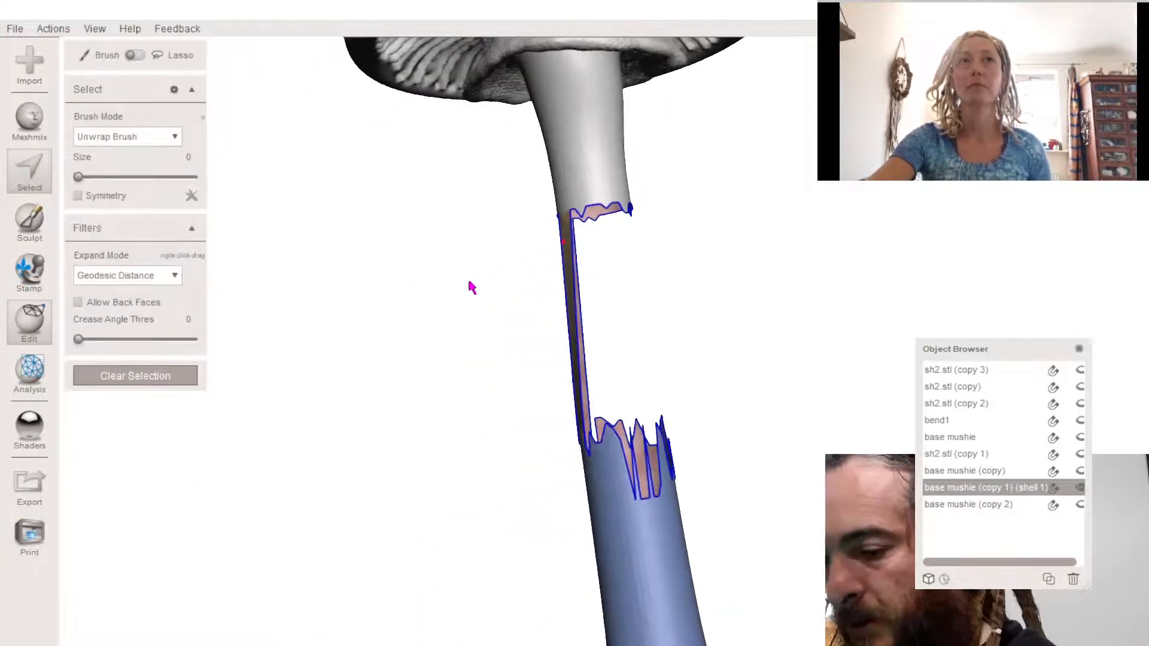
{"action": "left_click", "coordinate": [626, 207]}
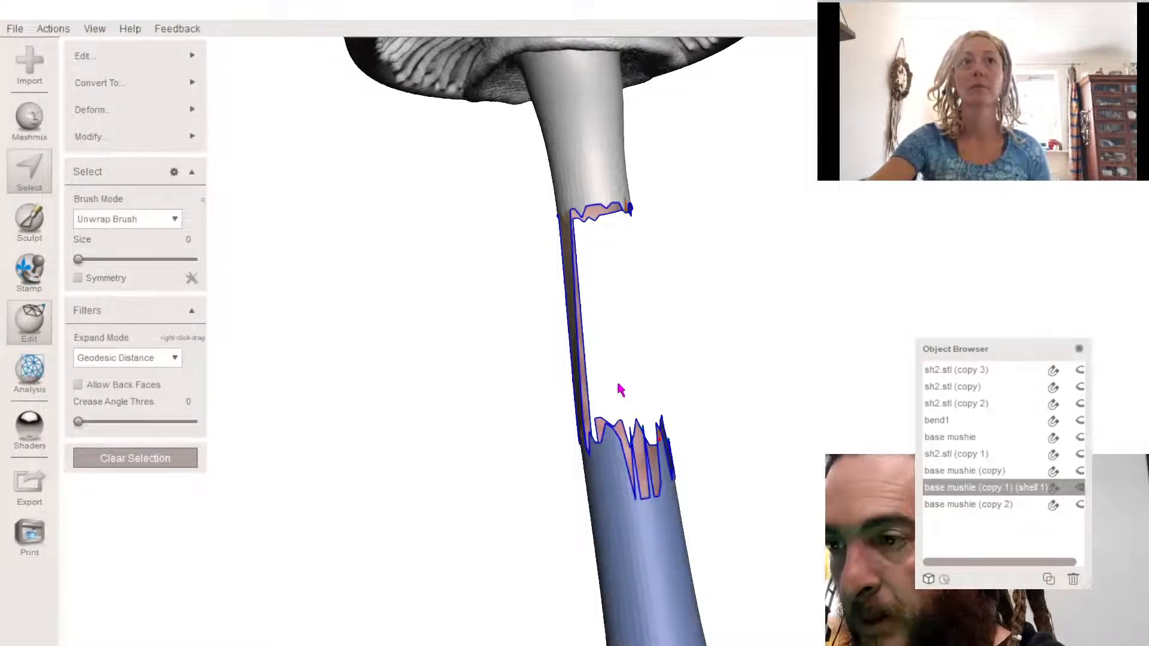
{"action": "key", "text": "shift+period"}
{"action": "key", "text": "shift+period"}
{"action": "key", "text": "shift+period"}
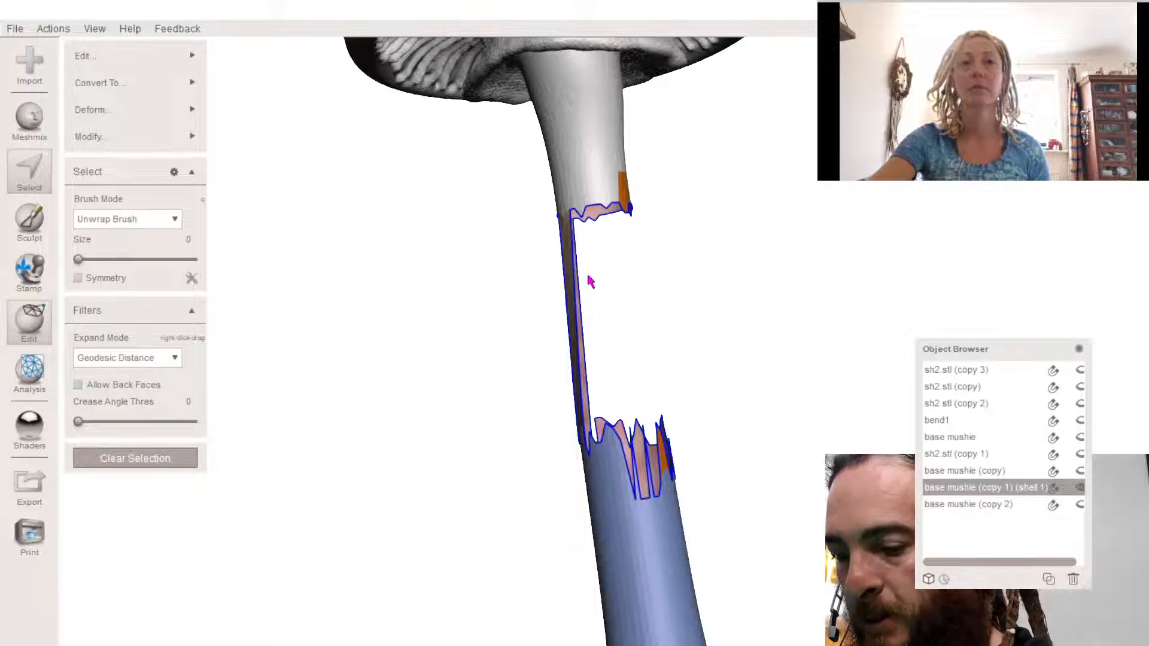
{"action": "key", "text": "ctrl+b"}
{"action": "left_click", "coordinate": [89, 130]}
- Check the bridged stem for mesh defects with the Inspector and close it without repairing the holes
{"action": "left_click", "coordinate": [30, 370]}
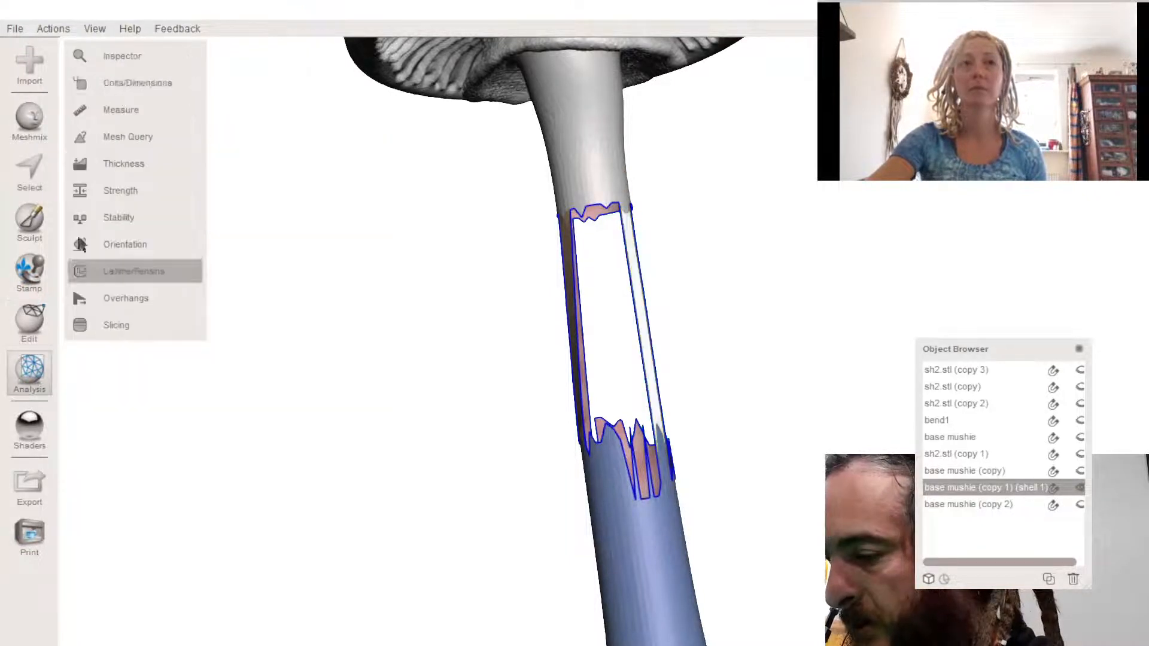
{"action": "left_click", "coordinate": [117, 56]}
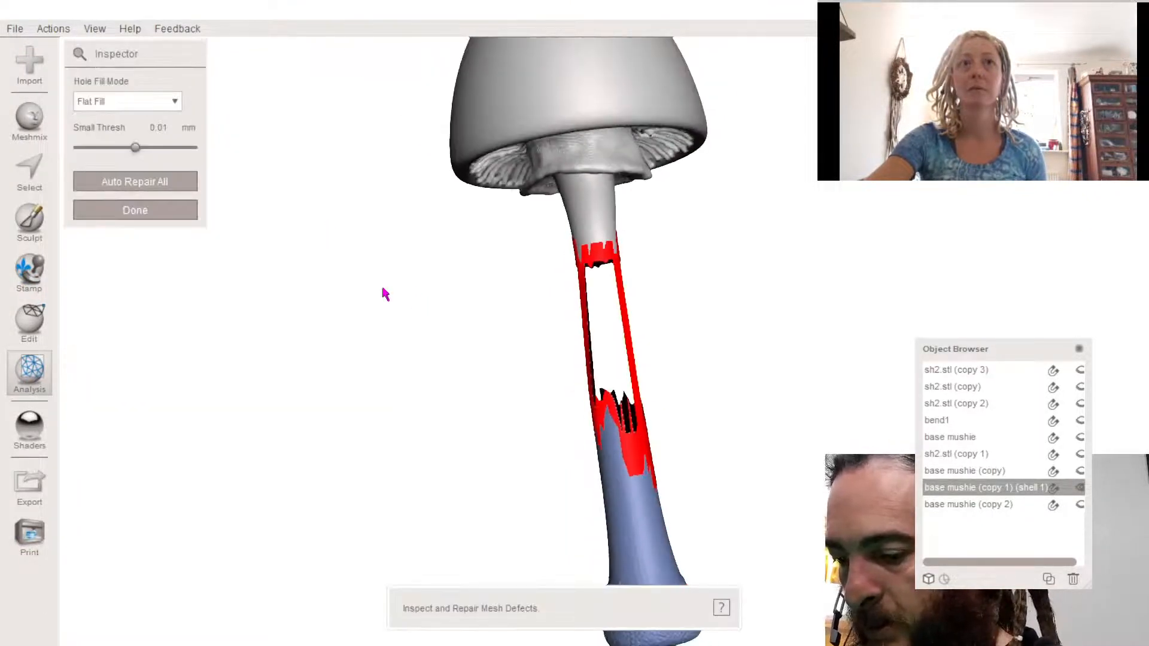
{"action": "left_click", "coordinate": [157, 215]}
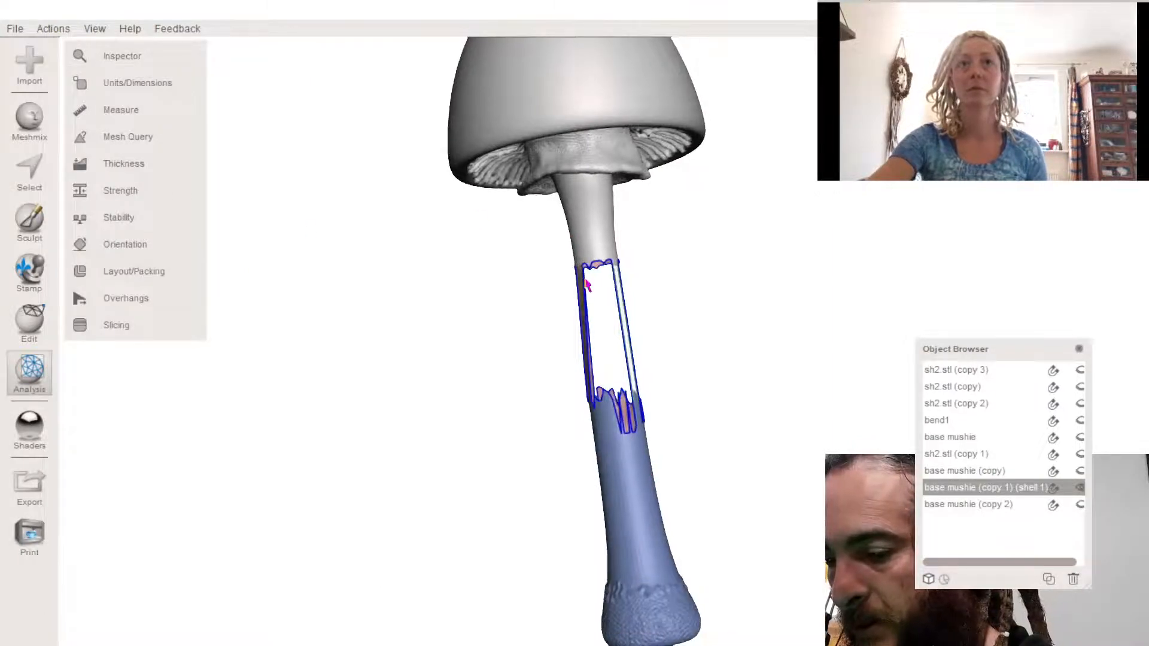
{"action": "right_click_drag", "start_coordinate": [585, 280], "coordinate": [602, 228]}
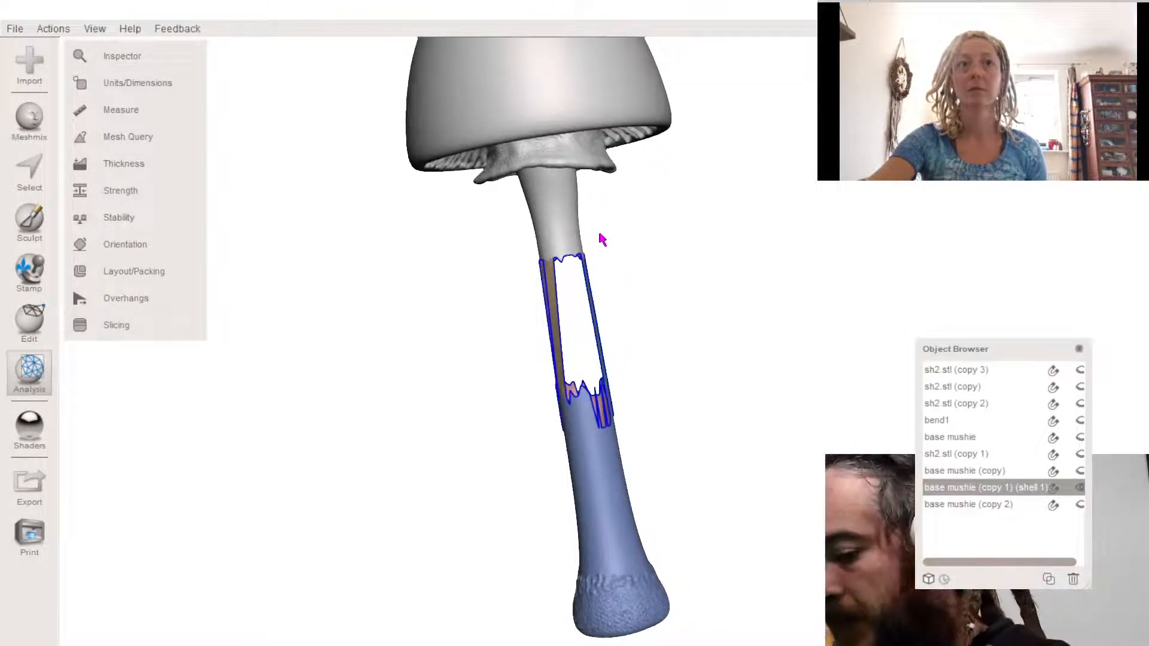
- Select the faces along the border of the stem opening, including the bridge strips, and smooth the selection boundary
{"action": "key", "text": "s"}
{"action": "scroll", "coordinate": [479, 272], "scroll_direction": "up", "scroll_amount": 5}
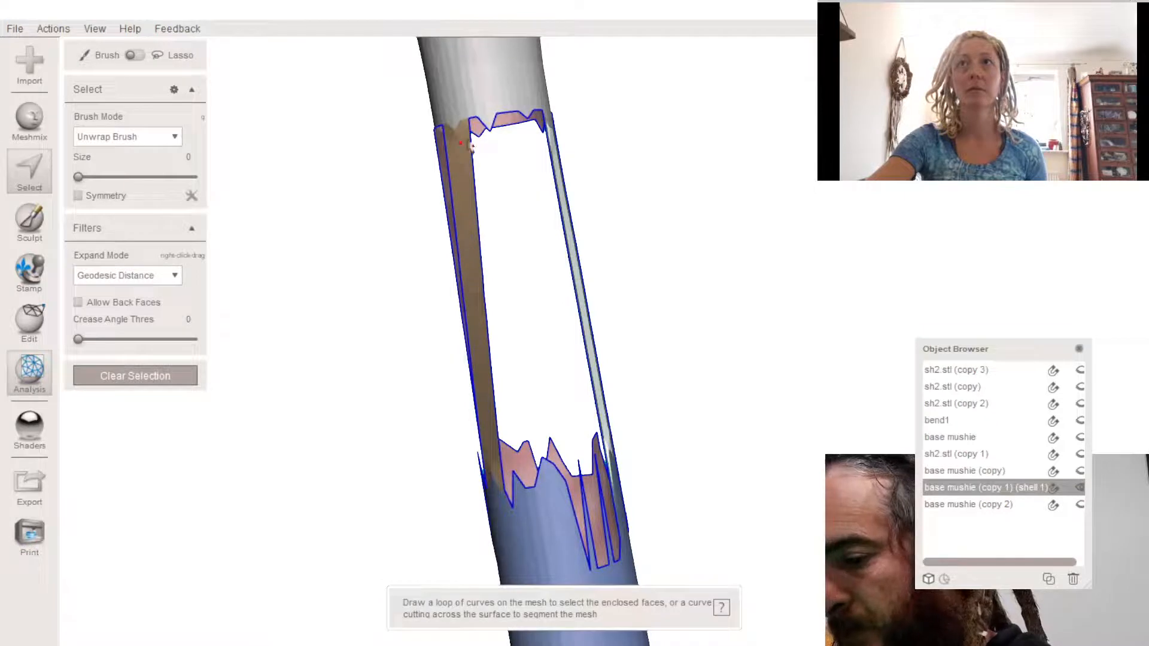
{"action": "double_click", "coordinate": [490, 126]}
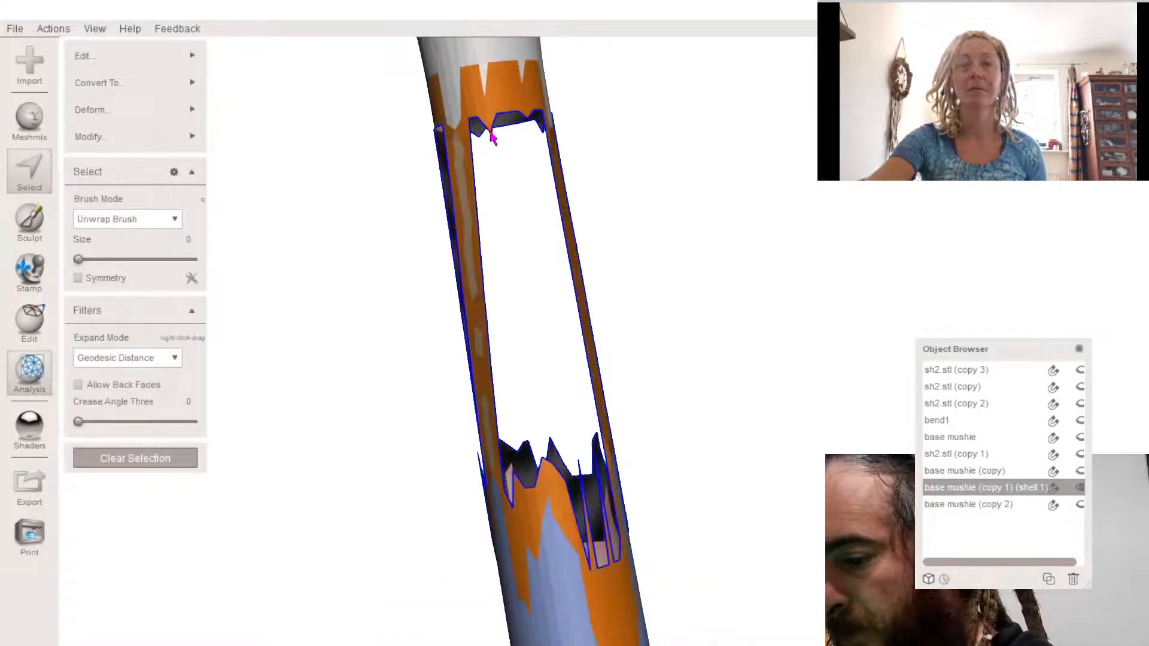
{"action": "key", "text": "o"}
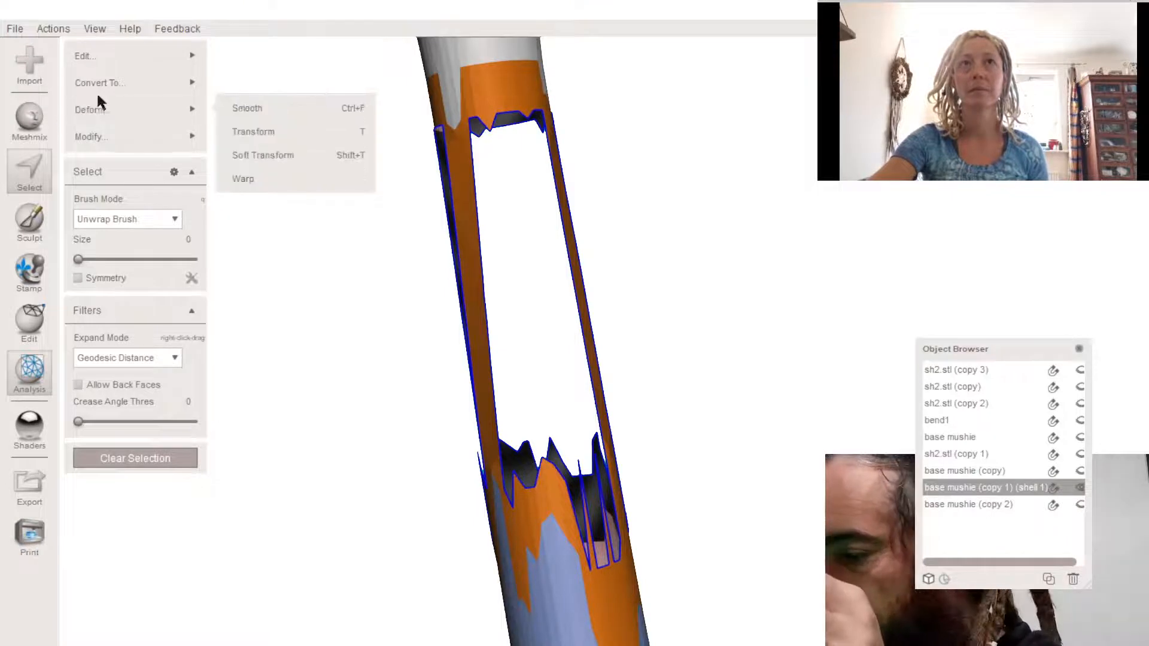
- Remesh the selected border faces in Relative Density mode with the density at 50%
{"action": "mouse_move", "coordinate": [100, 87]}
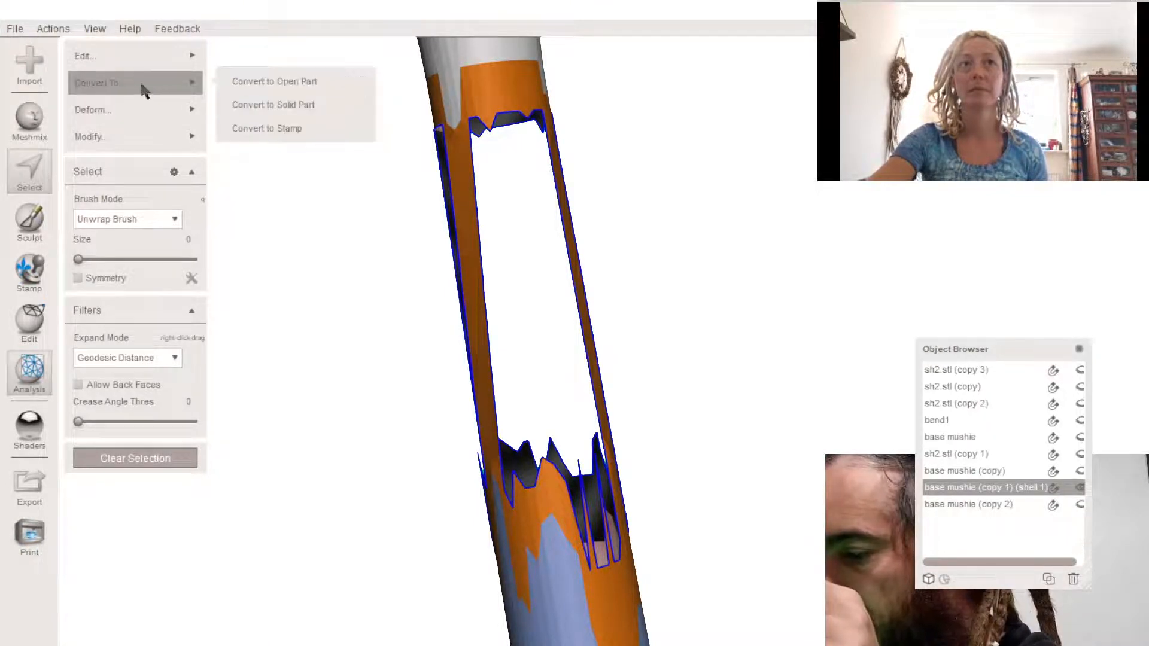
{"action": "mouse_move", "coordinate": [151, 63]}
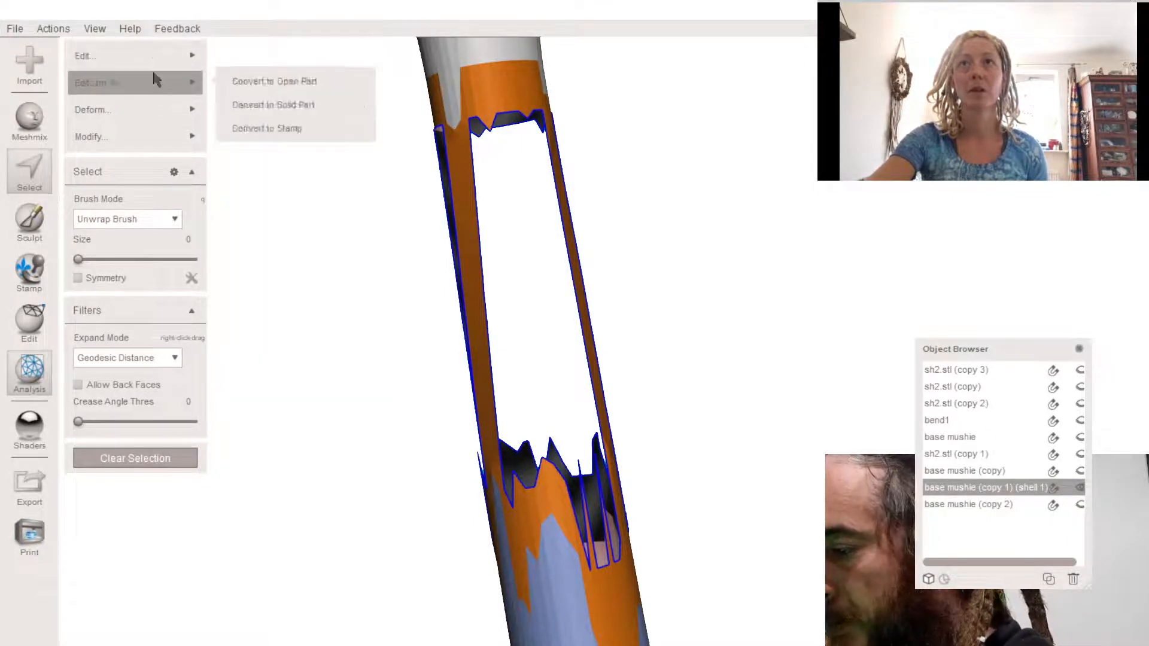
{"action": "key", "text": "r"}
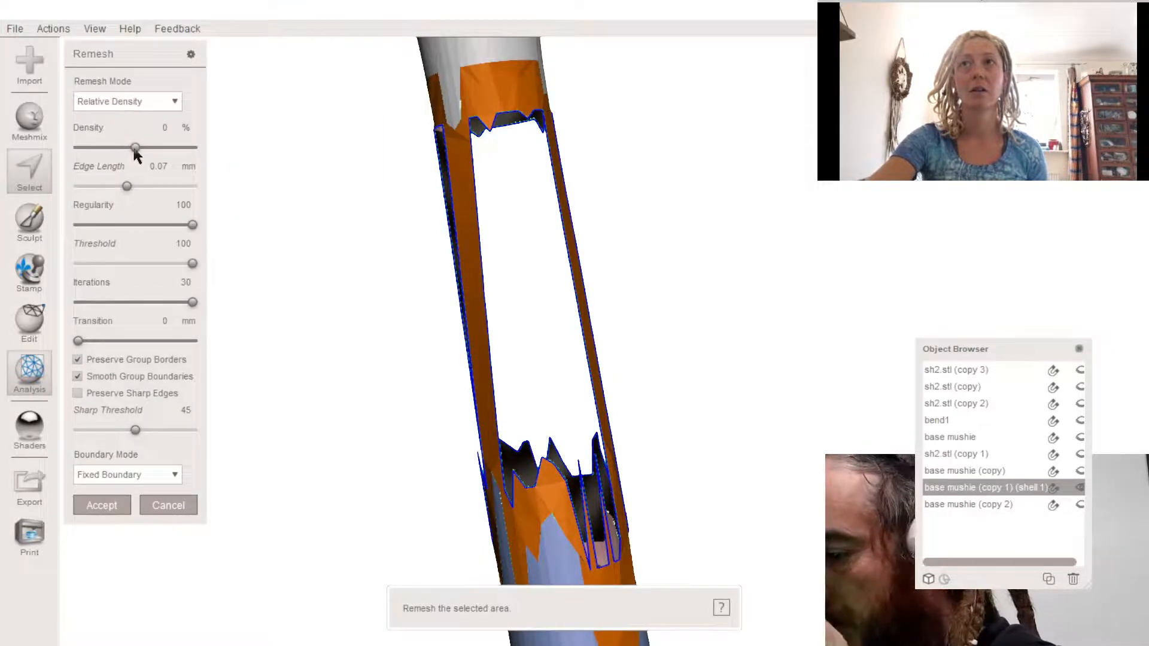
{"action": "left_click_drag", "start_coordinate": [135, 149], "coordinate": [189, 150]}
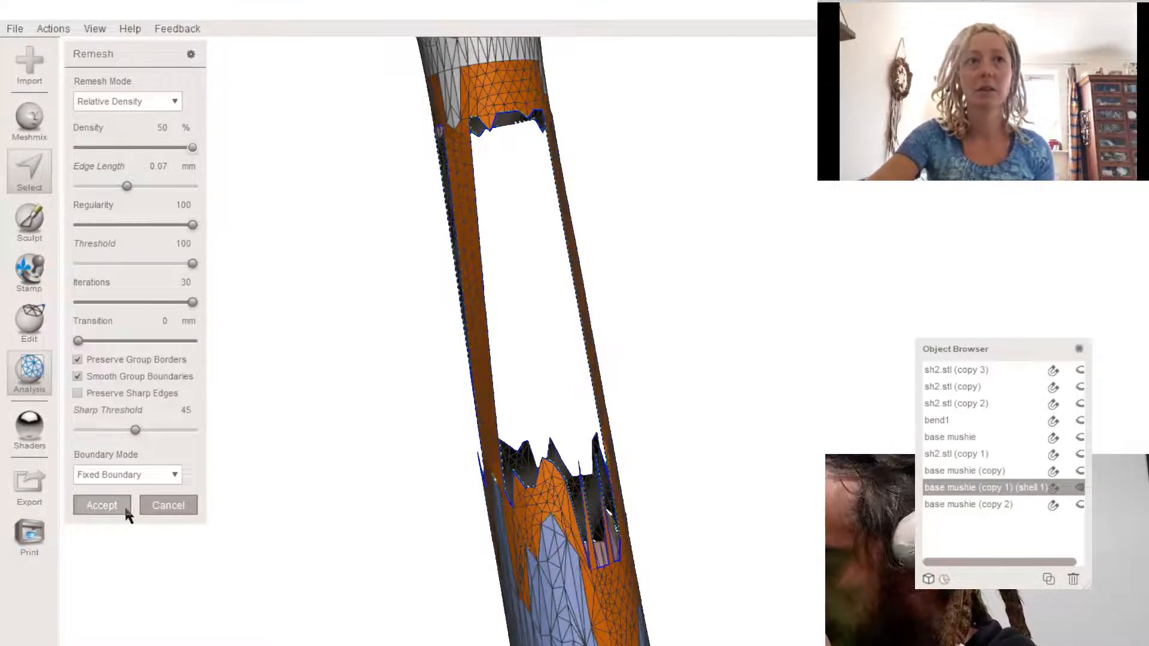
{"action": "left_click", "coordinate": [101, 506]}
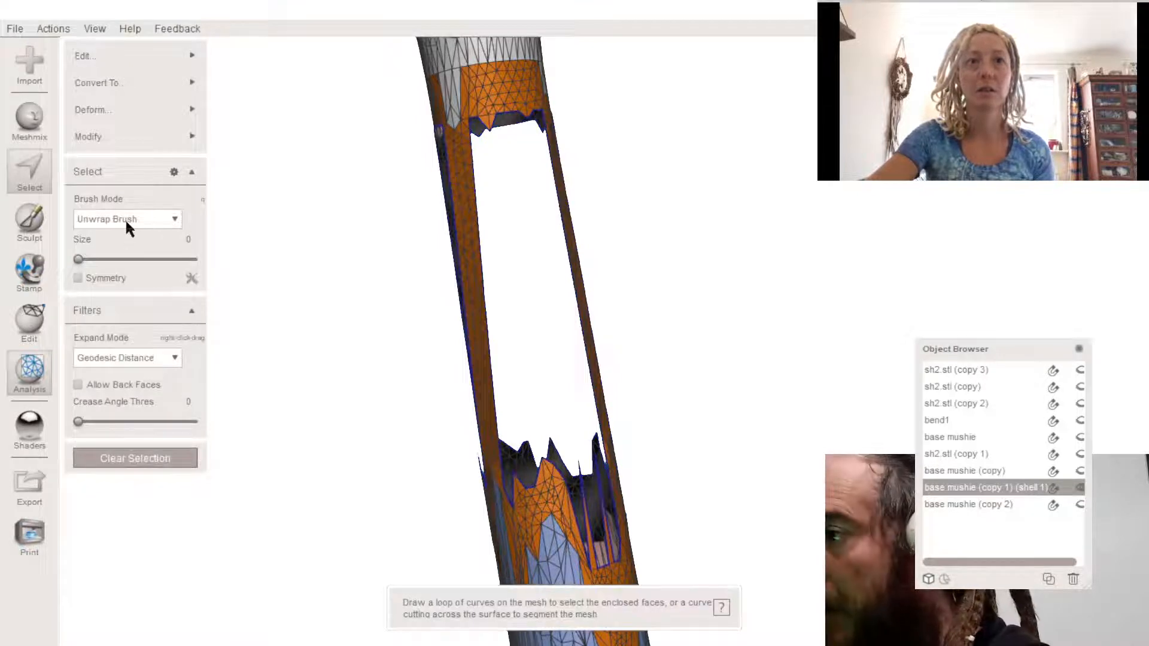
- Remesh the selected stem border faces once more in Relative Density mode with an increased density
{"action": "key", "text": "r"}
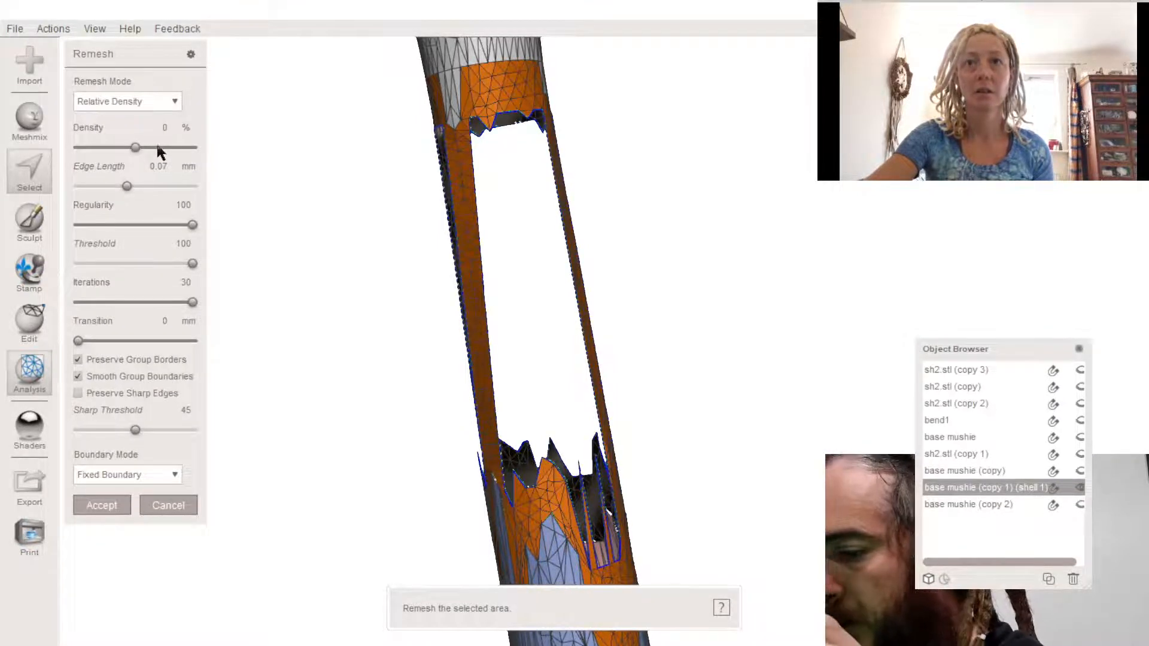
{"action": "left_click_drag", "start_coordinate": [156, 147], "coordinate": [238, 154]}
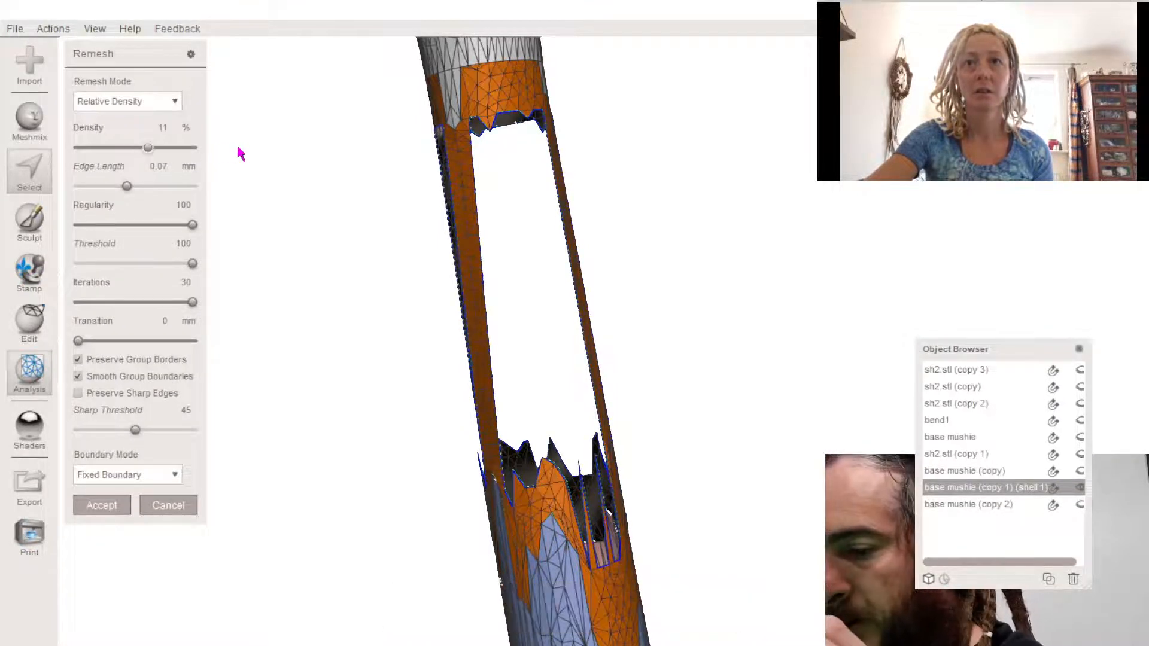
{"action": "left_click", "coordinate": [99, 503]}
- Fill the remaining holes between the stem bridges with the Inspector in Flat Fill mode and finish the inspection
{"action": "left_click", "coordinate": [30, 442]}
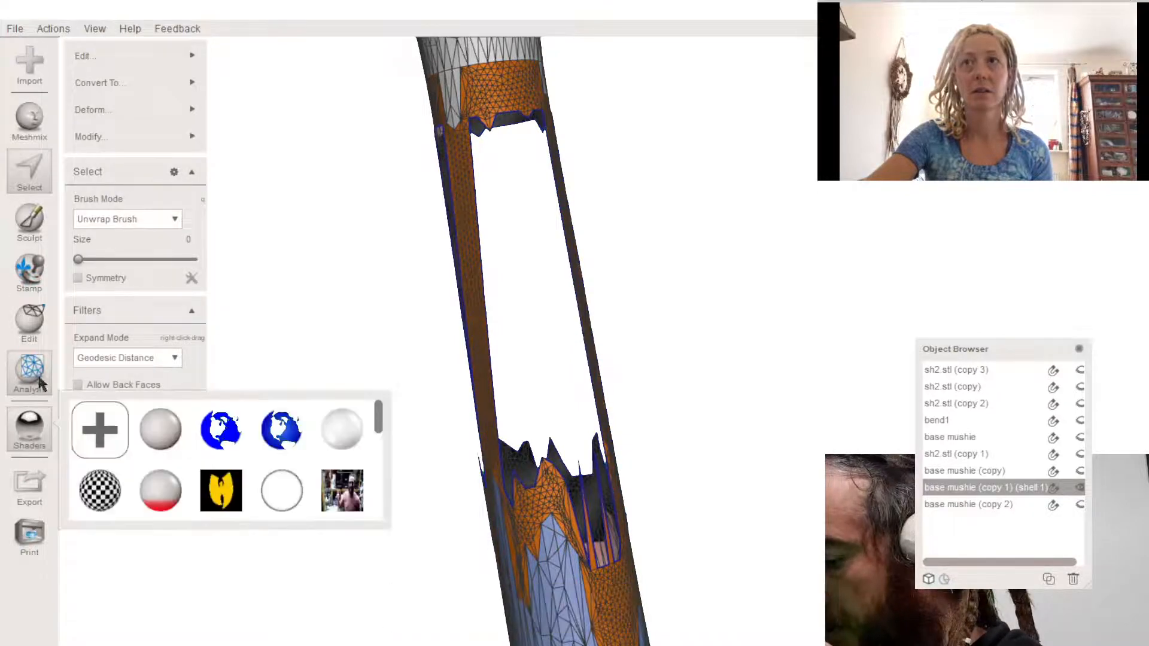
{"action": "left_click", "coordinate": [39, 378]}
{"action": "left_click", "coordinate": [145, 48]}
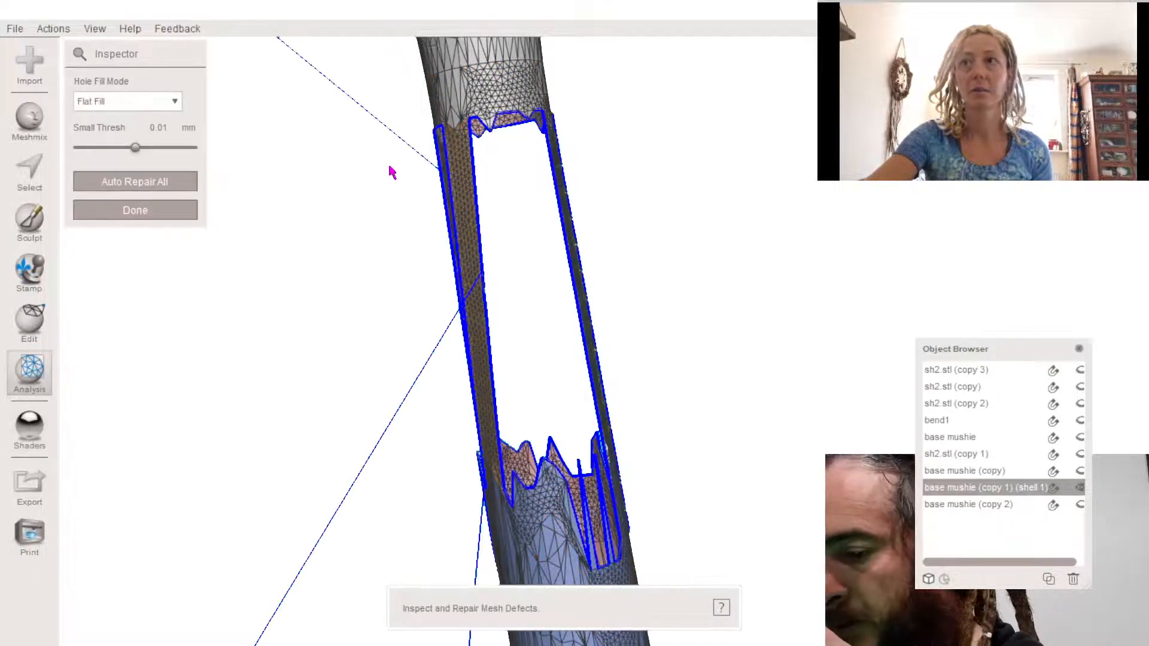
{"action": "scroll", "coordinate": [389, 168], "scroll_direction": "down", "scroll_amount": 5}
{"action": "left_click", "coordinate": [280, 59]}
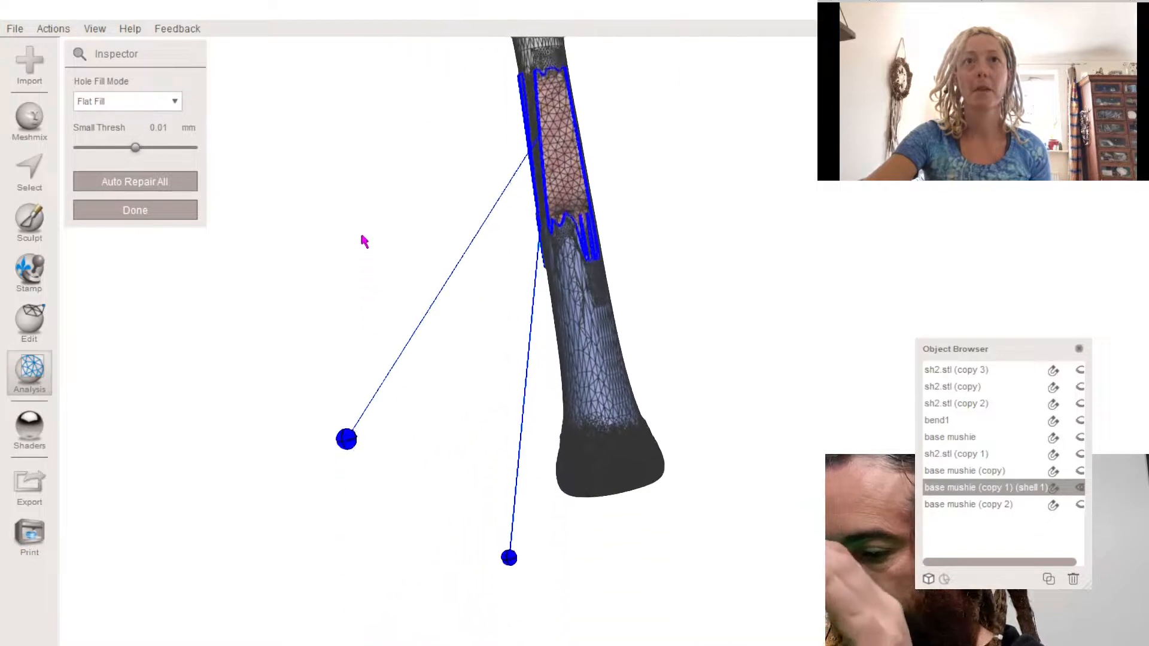
{"action": "left_click", "coordinate": [346, 405]}
{"action": "left_click", "coordinate": [508, 533]}
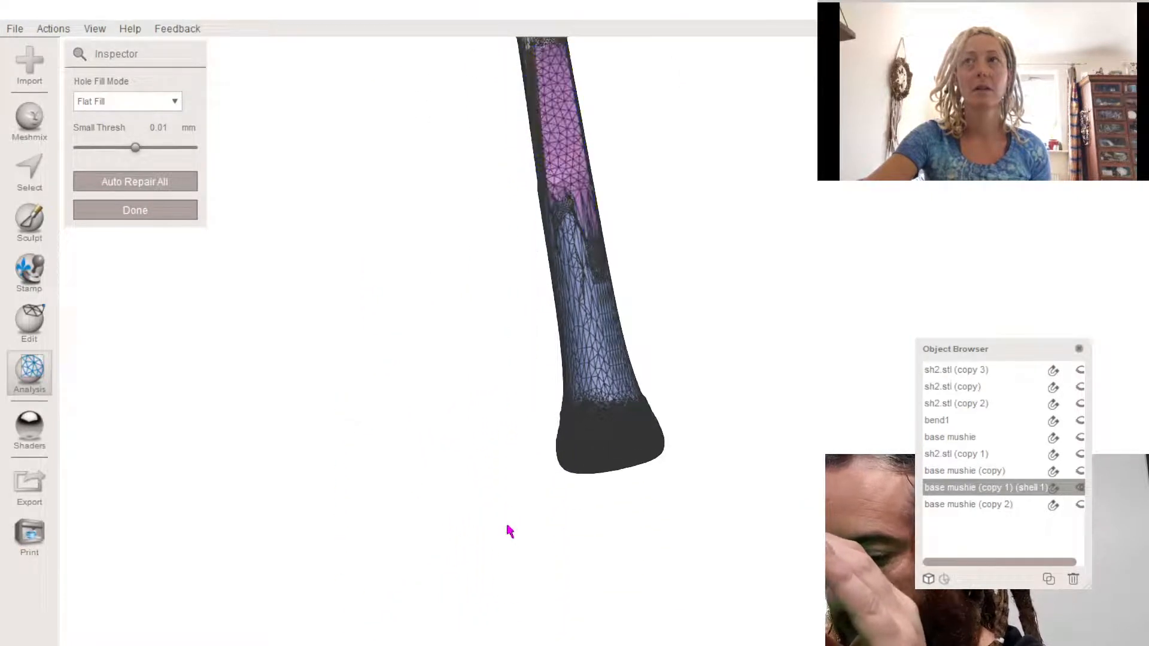
{"action": "left_click", "coordinate": [115, 211]}
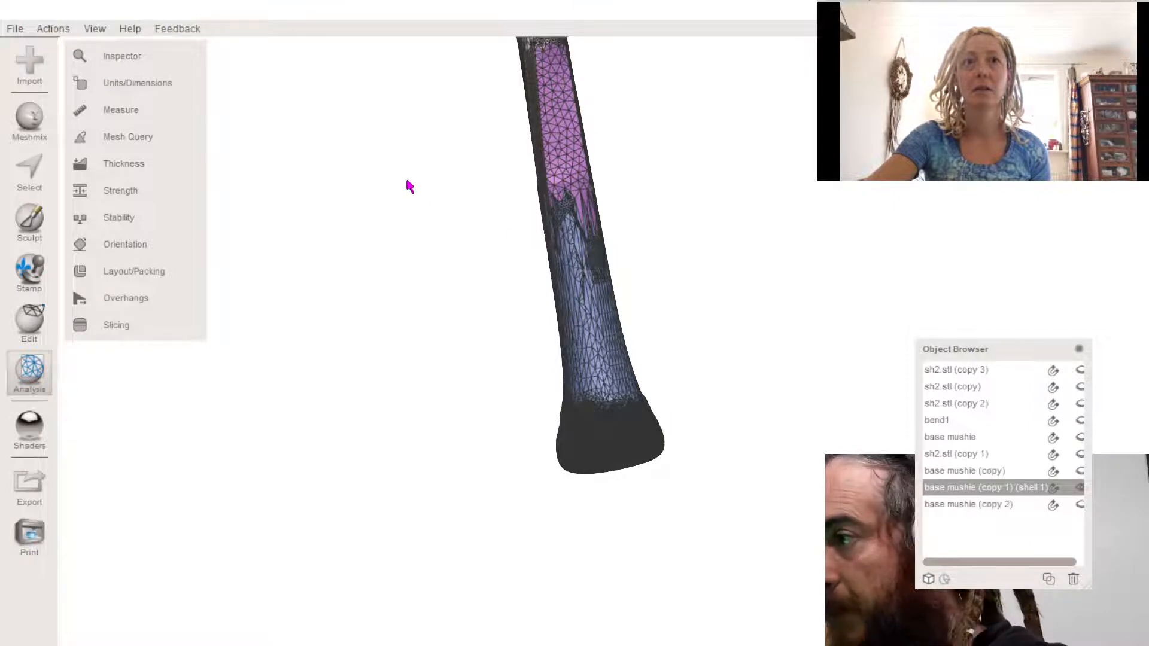
- Hide the wireframe and select the filled middle section of the stem, including the adjoining faces above and below it
{"action": "key", "text": "w"}
{"action": "right_click_drag", "start_coordinate": [423, 250], "coordinate": [415, 217]}
{"action": "middle_click_drag", "start_coordinate": [416, 217], "coordinate": [402, 285]}
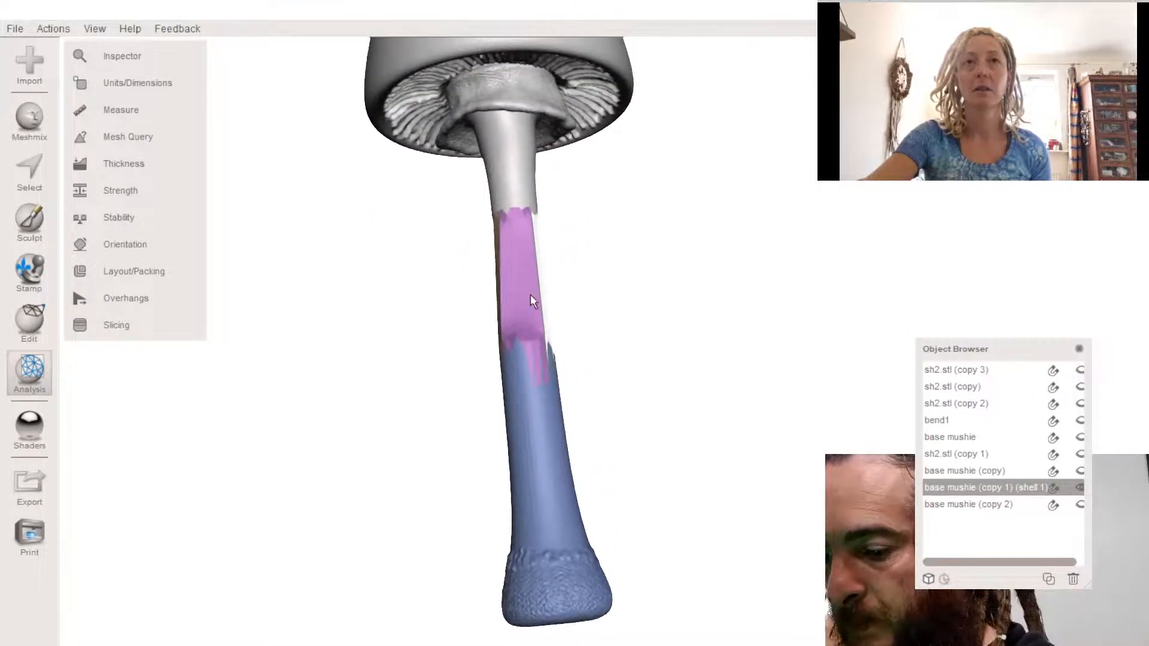
{"action": "key", "text": "s"}
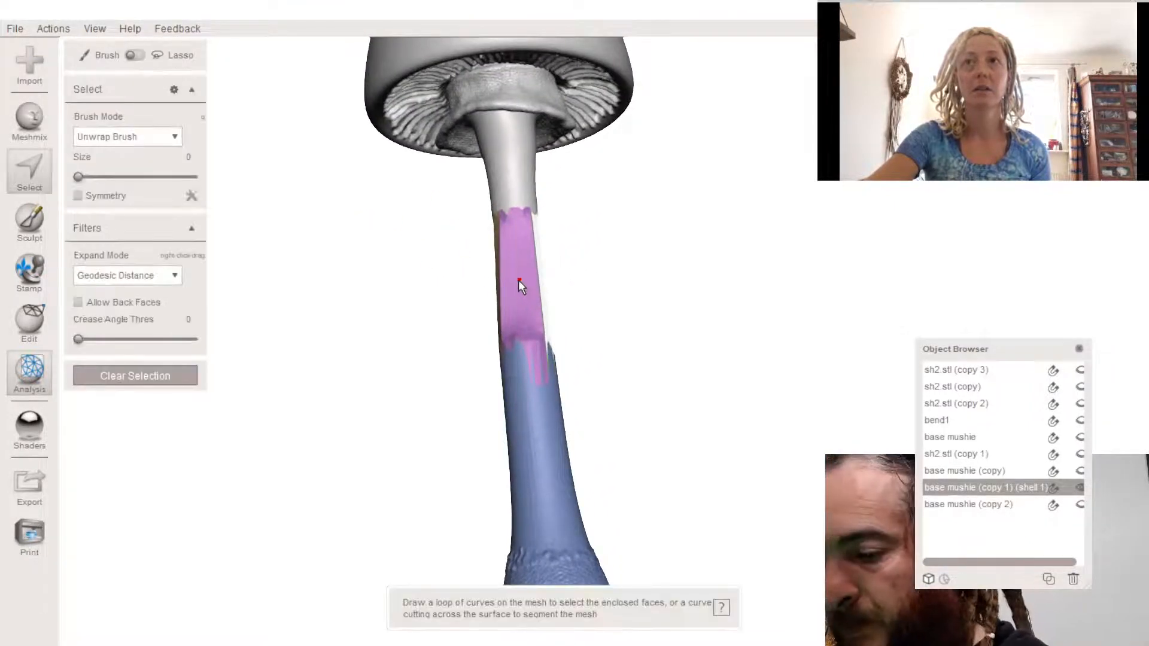
{"action": "left_click", "coordinate": [518, 280]}
{"action": "right_click_drag", "start_coordinate": [518, 280], "coordinate": [464, 325]}
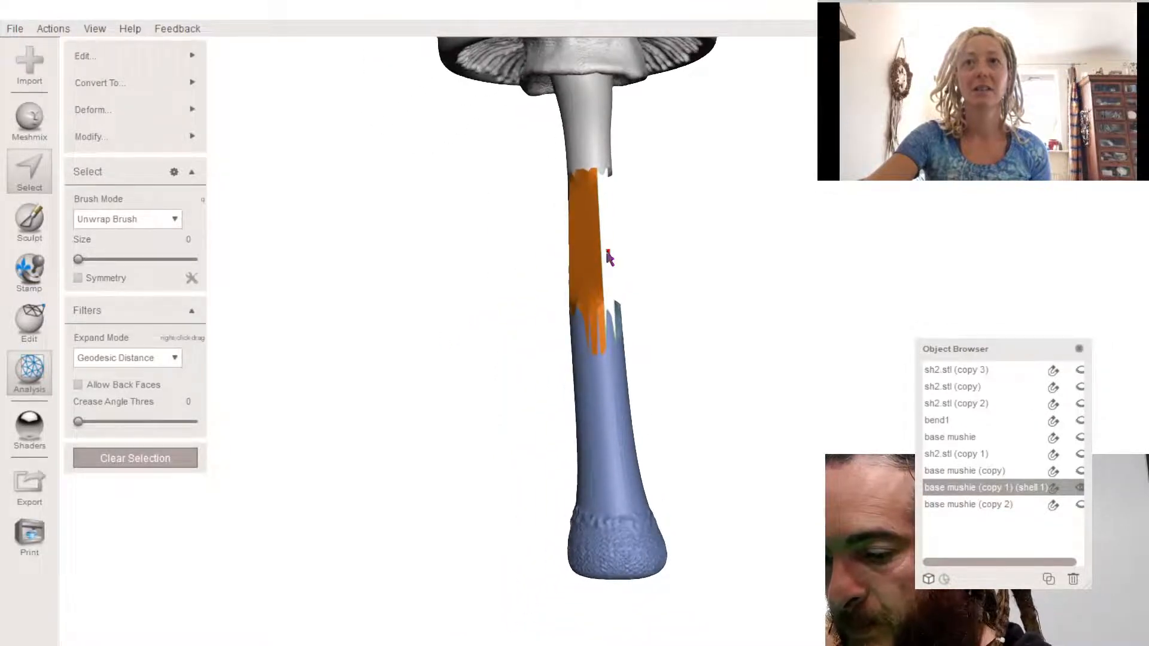
{"action": "right_click_drag", "start_coordinate": [608, 257], "coordinate": [371, 267]}
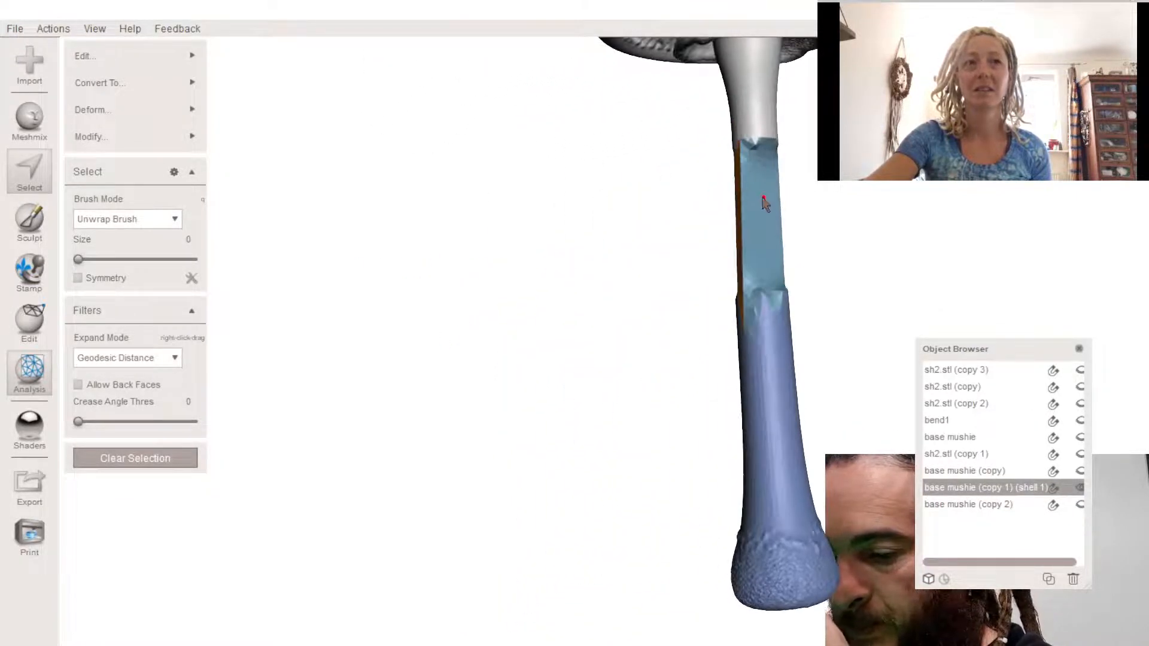
{"action": "right_click_drag", "start_coordinate": [765, 204], "coordinate": [614, 248]}
{"action": "right_click_drag", "start_coordinate": [551, 264], "coordinate": [498, 146]}
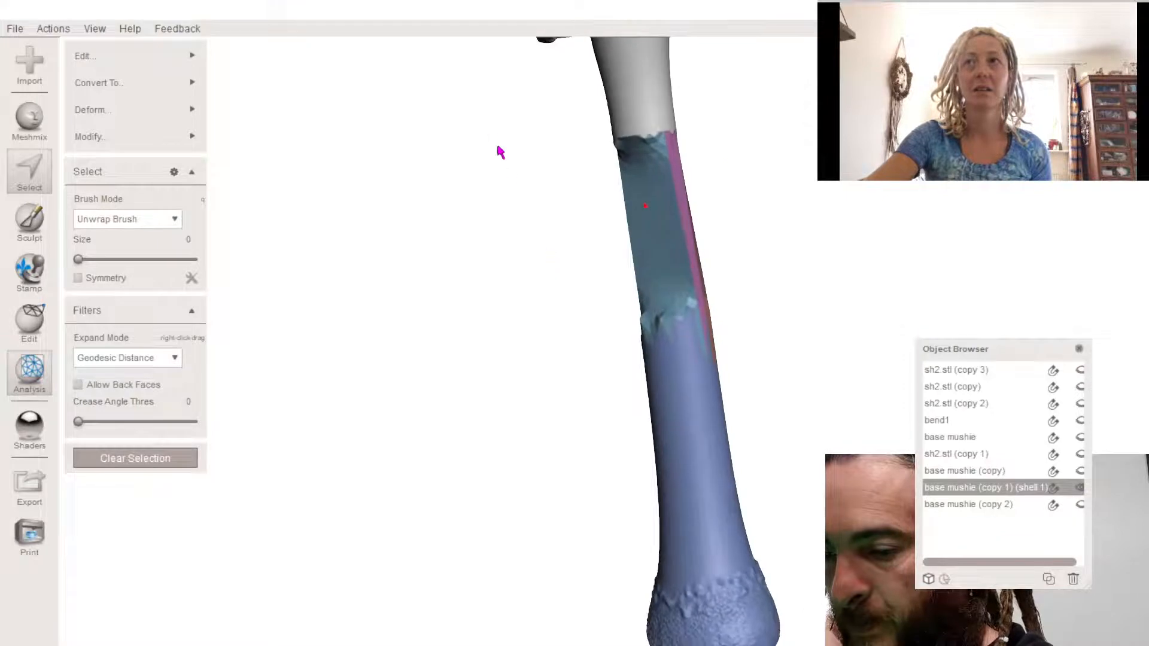
{"action": "left_click_drag", "start_coordinate": [580, 383], "coordinate": [521, 102]}
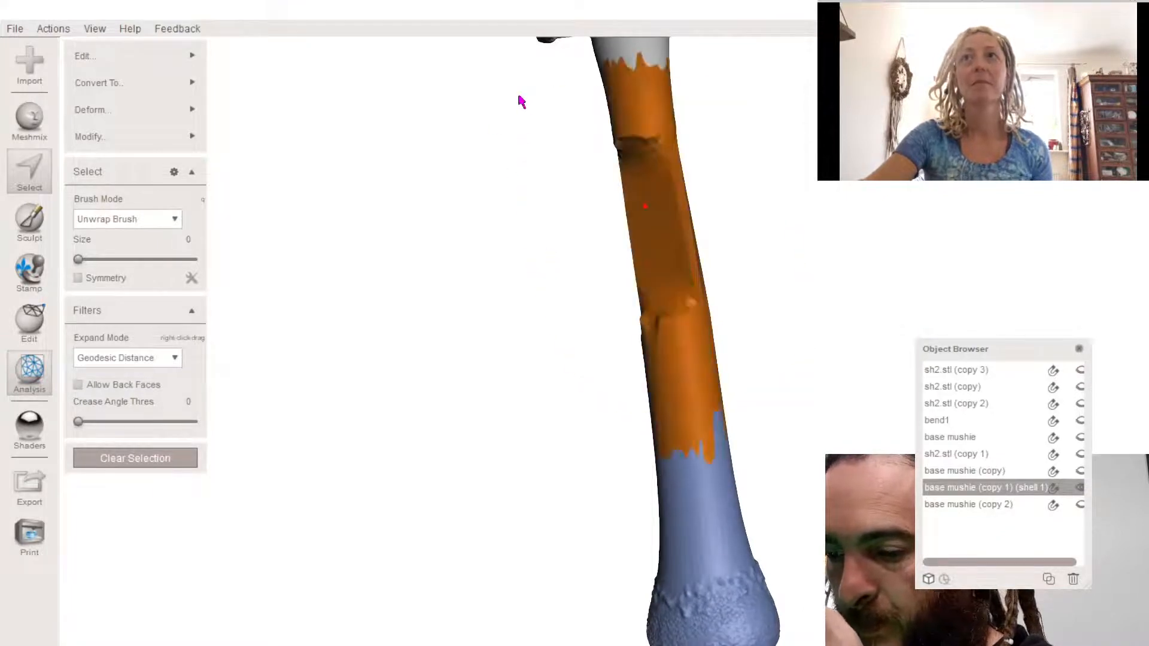
- Smooth the selected stem section with Shape Preserving smoothing at a smoothing scale of 22.52
{"action": "key", "text": "ctrl+f"}
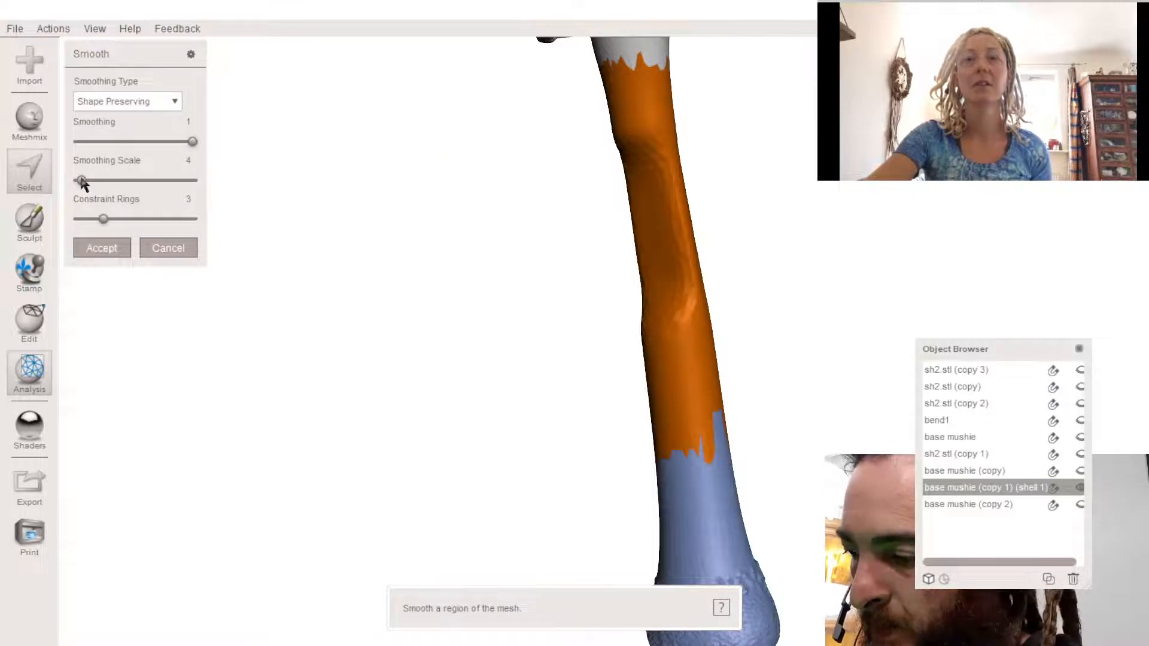
{"action": "left_click_drag", "start_coordinate": [81, 181], "coordinate": [103, 182]}
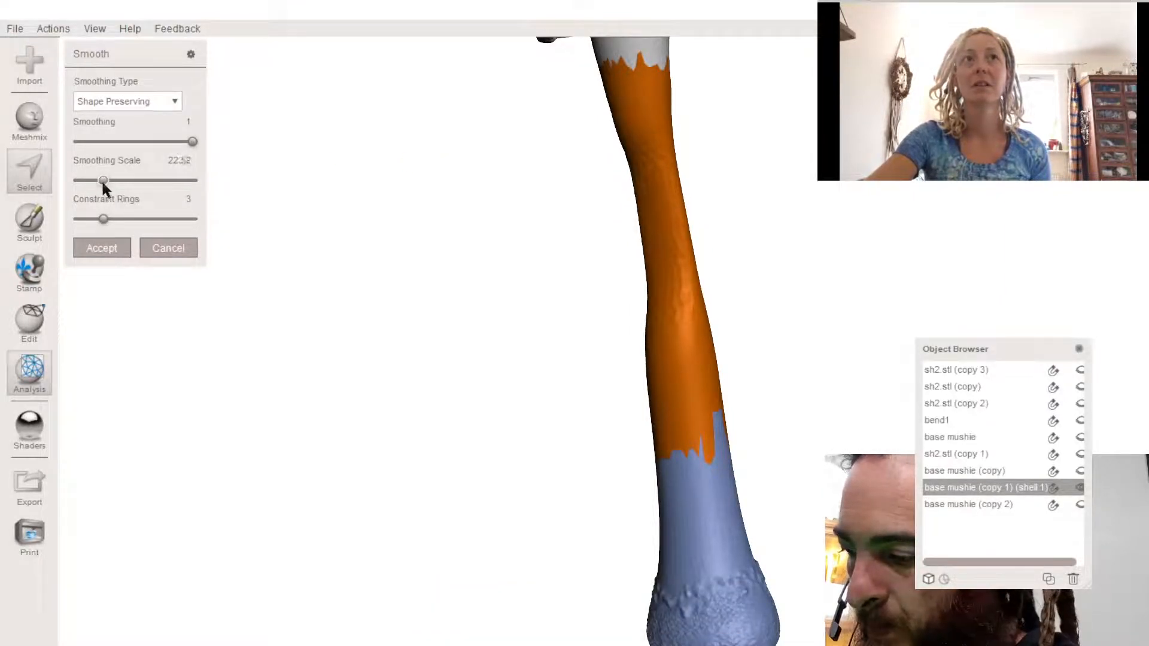
{"action": "left_click", "coordinate": [102, 248]}
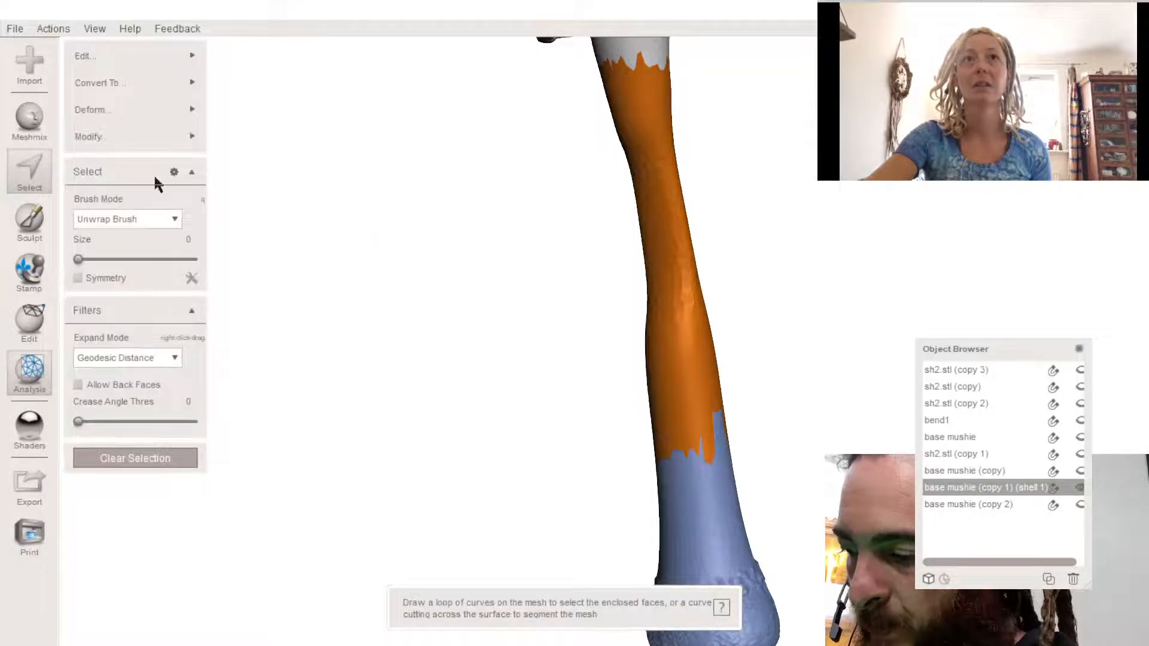
- Sculpt the rejoined stem section with the BubbleSmooth brush at strength 100, enlarging the brush size to 48
{"action": "left_click", "coordinate": [27, 218]}
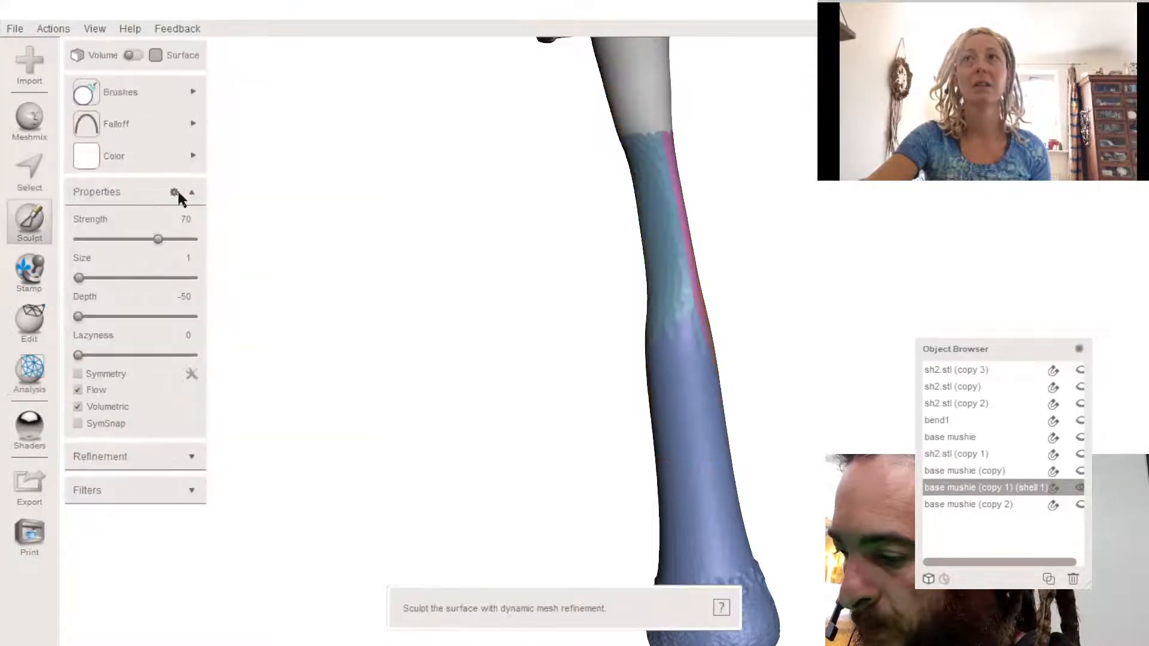
{"action": "left_click", "coordinate": [122, 91]}
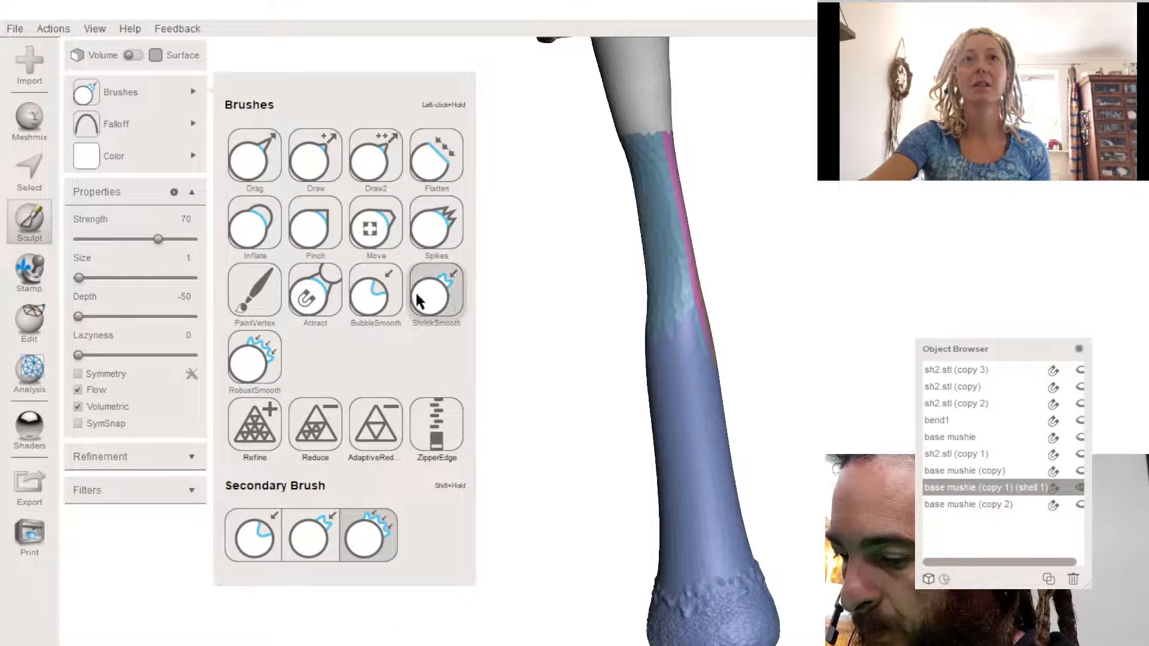
{"action": "left_click", "coordinate": [376, 293]}
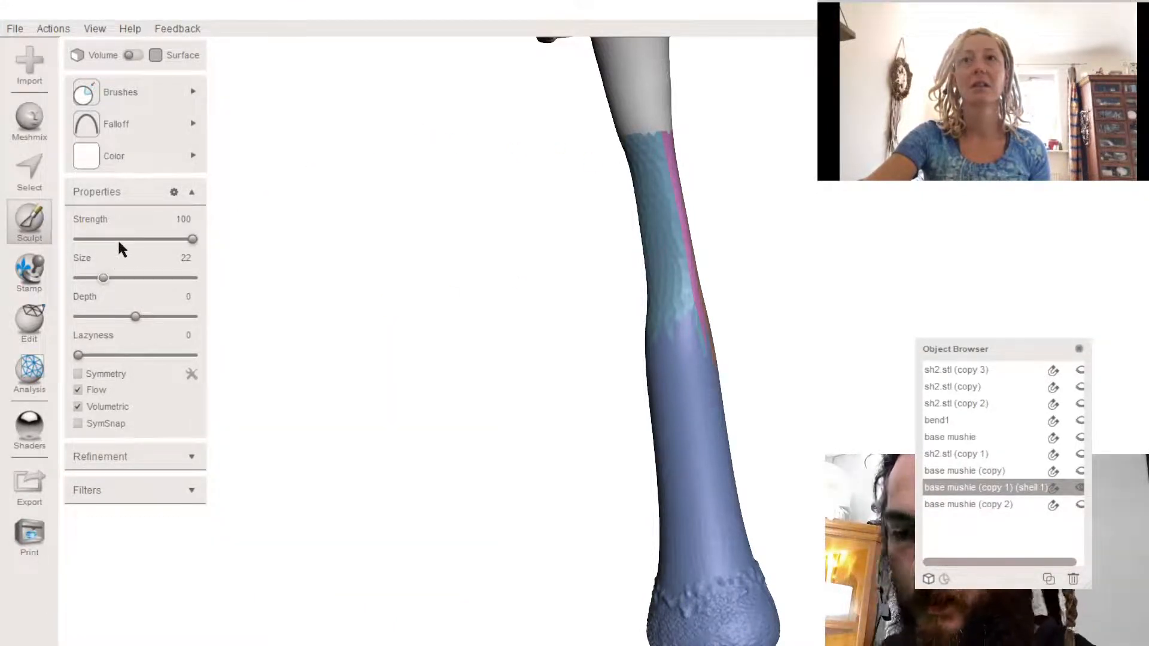
{"action": "right_click_drag", "start_coordinate": [119, 241], "coordinate": [543, 179]}
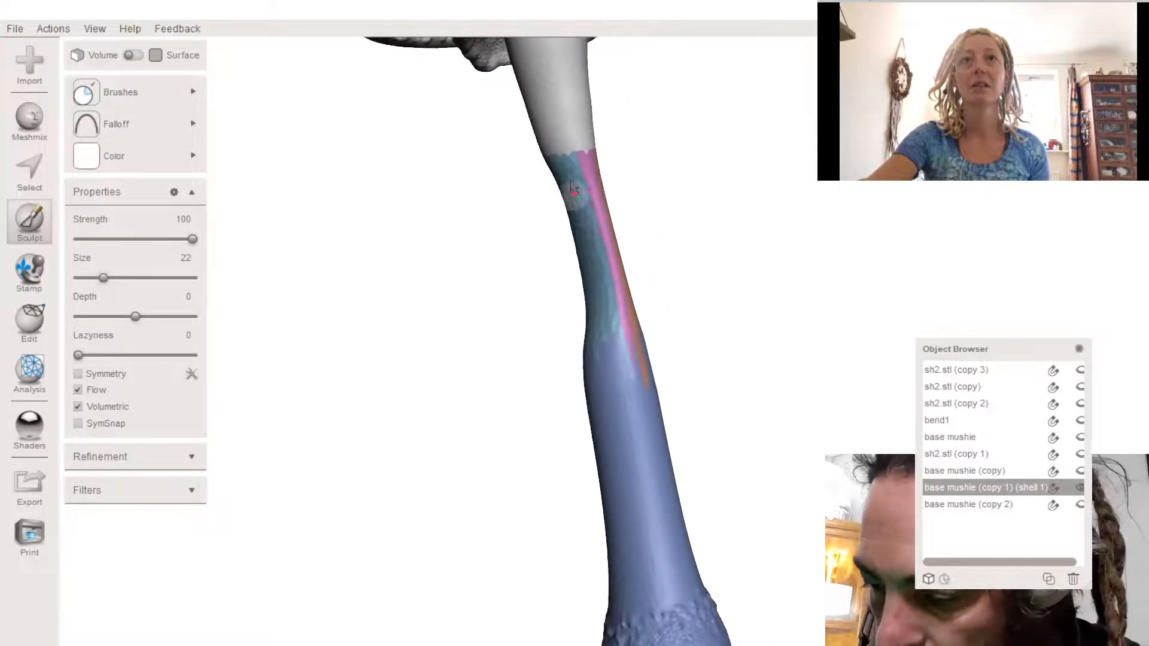
{"action": "left_click", "coordinate": [132, 278]}
- Thicken the narrow rejoined part of the stem with the Inflate brush at strength 100 and size 48
{"action": "mouse_move", "coordinate": [137, 92]}
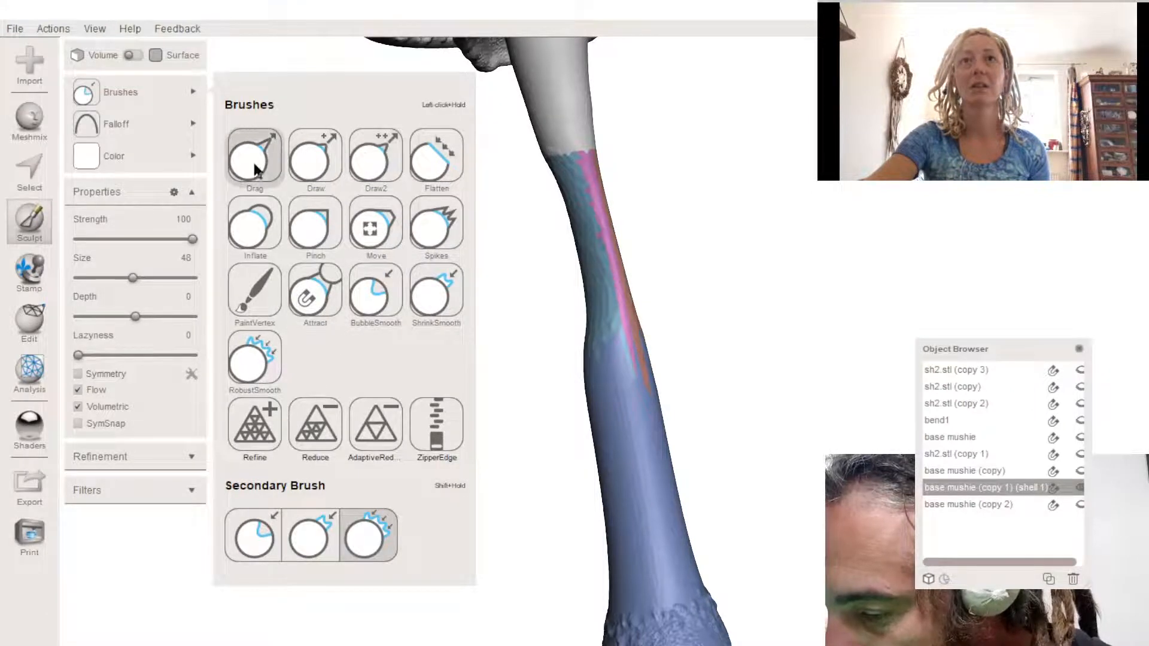
{"action": "left_click", "coordinate": [254, 226]}
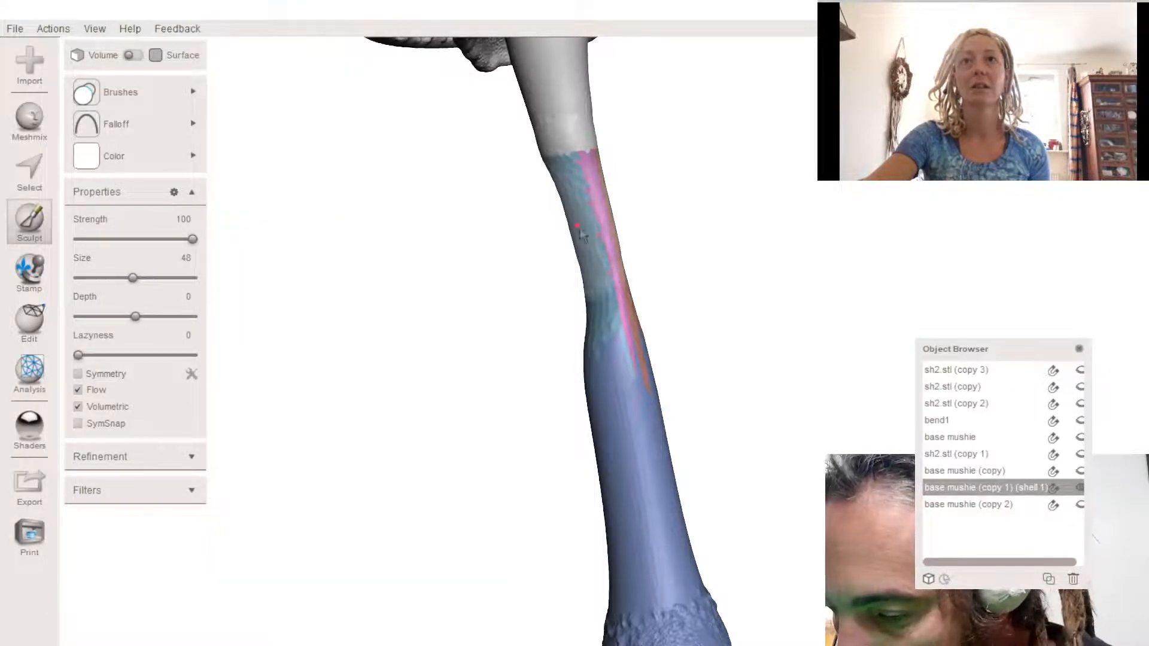
{"action": "mouse_move", "coordinate": [583, 234]}
{"action": "left_mouse_down"}
{"action": "mouse_move", "coordinate": [607, 308]}
{"action": "mouse_move", "coordinate": [563, 177]}
{"action": "mouse_move", "coordinate": [580, 337]}
{"action": "mouse_move", "coordinate": [581, 326]}
{"action": "left_mouse_up"}
{"action": "mouse_move", "coordinate": [581, 323]}
{"action": "right_mouse_down"}
{"action": "mouse_move", "coordinate": [420, 180]}
{"action": "mouse_move", "coordinate": [441, 364]}
{"action": "mouse_move", "coordinate": [451, 328]}
{"action": "mouse_move", "coordinate": [501, 350]}
{"action": "mouse_move", "coordinate": [430, 317]}
{"action": "right_mouse_up"}
{"action": "scroll", "coordinate": [95, 118], "scroll_direction": "down", "scroll_amount": 3}
- Even out the inflated stem section from several sides with the ShrinkSmooth brush at strength 70 and size 48
{"action": "mouse_move", "coordinate": [103, 93]}
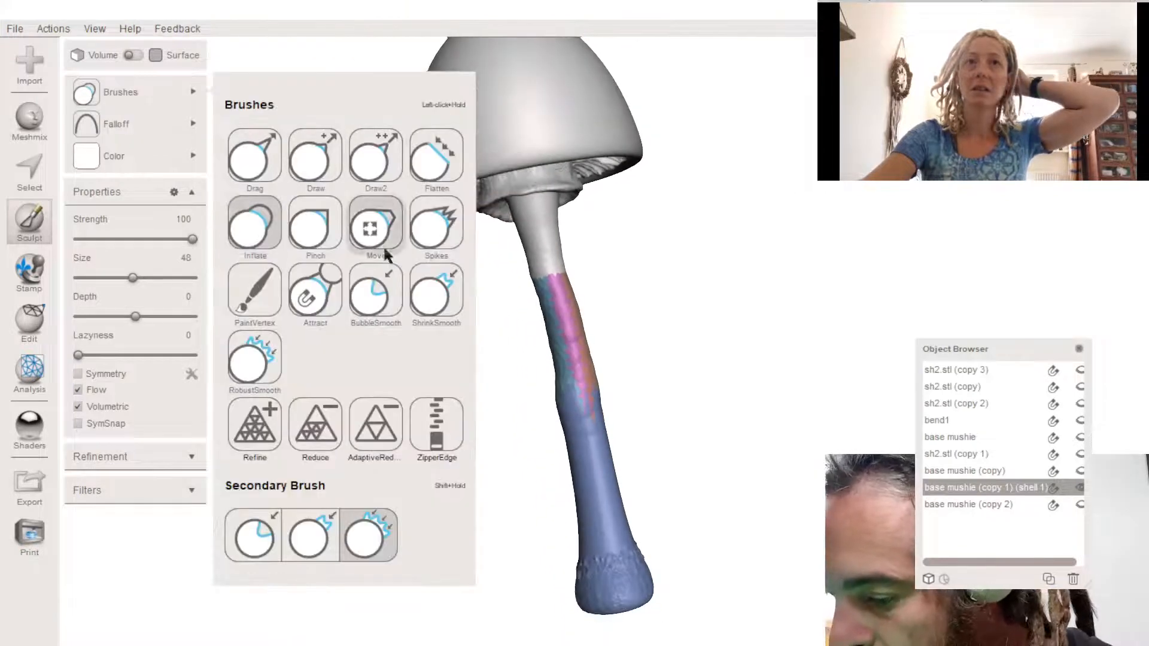
{"action": "left_click", "coordinate": [436, 291]}
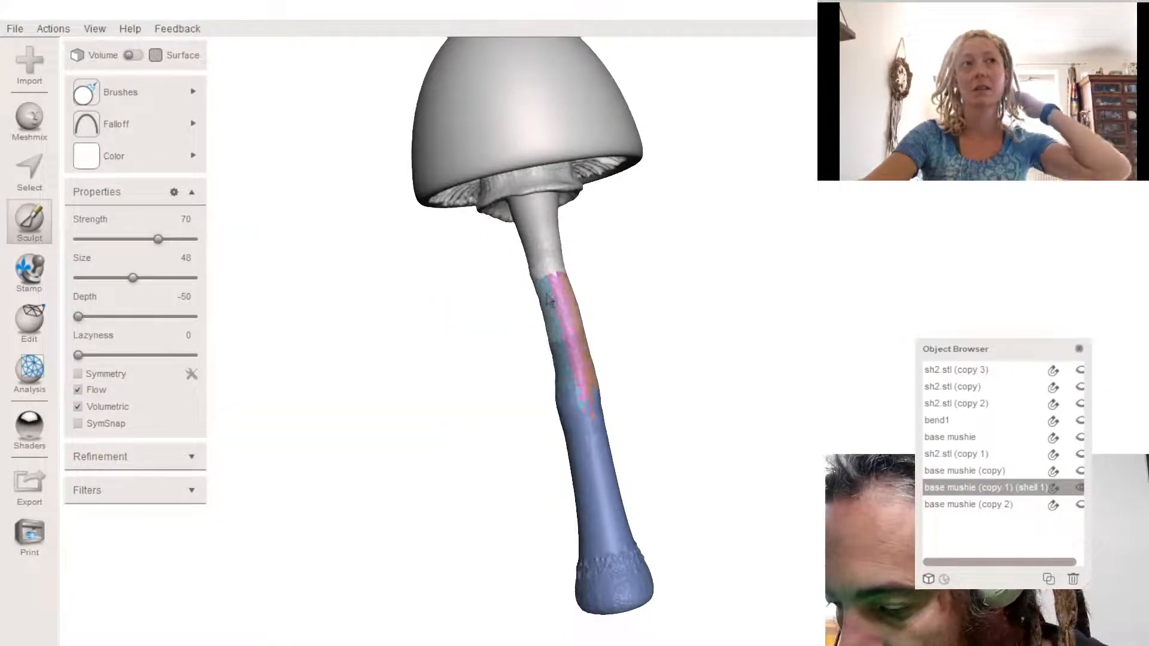
{"action": "right_click_drag", "start_coordinate": [576, 409], "coordinate": [470, 304]}
{"action": "right_click_drag", "start_coordinate": [513, 336], "coordinate": [585, 340]}
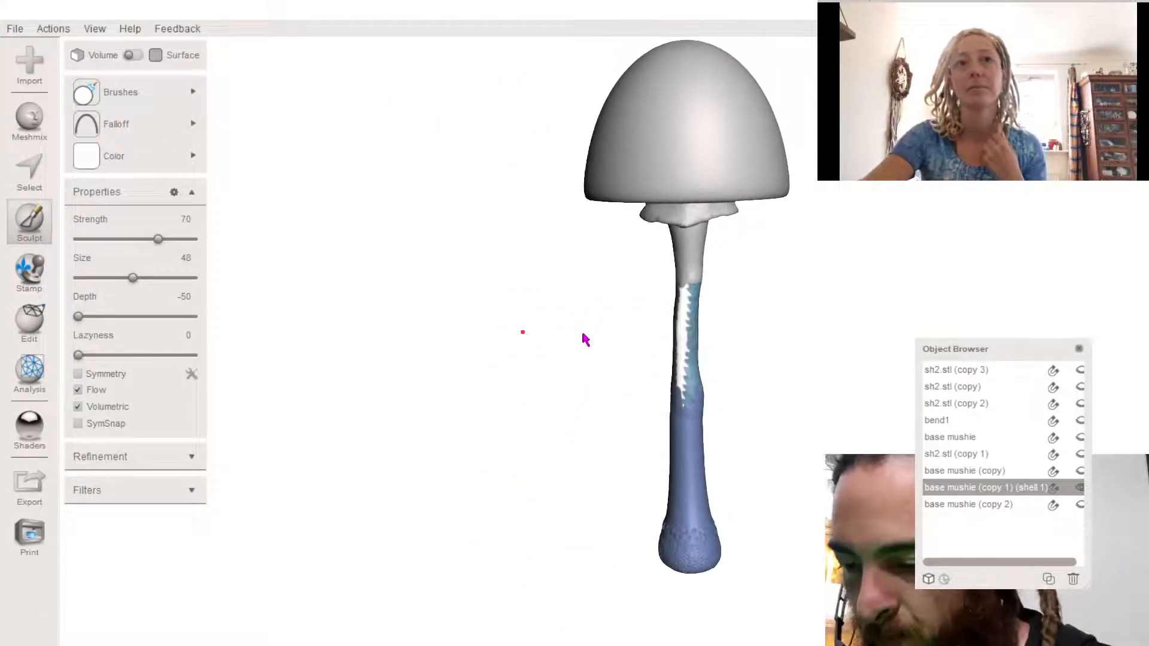
{"action": "key", "text": "s"}
{"action": "mouse_move", "coordinate": [730, 246]}
{"action": "left_mouse_down"}
{"action": "mouse_move", "coordinate": [657, 249]}
{"action": "mouse_move", "coordinate": [644, 277]}
{"action": "left_mouse_up"}
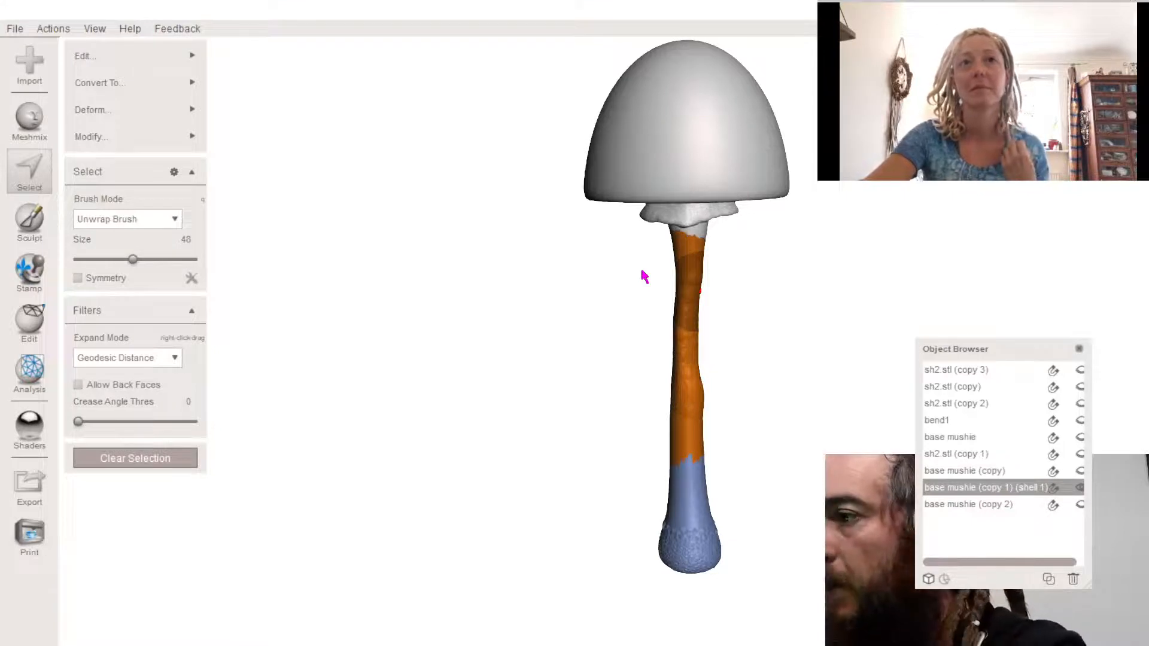
{"action": "key", "text": "ctrl+f"}
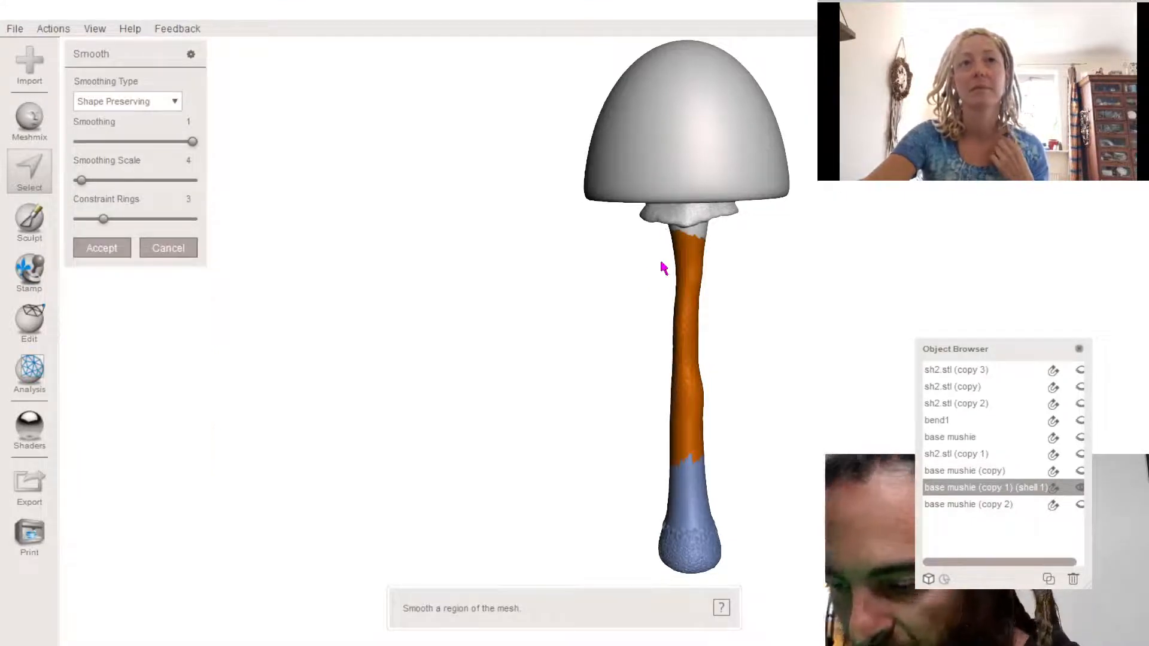
{"action": "left_click_drag", "start_coordinate": [81, 180], "coordinate": [101, 181]}
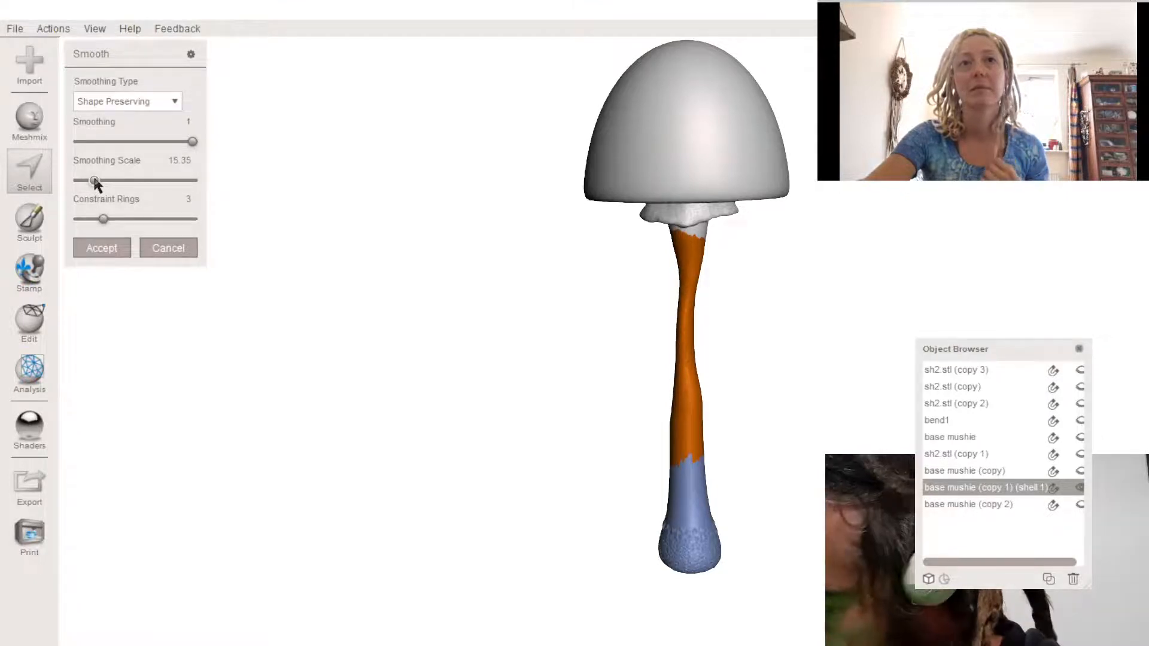
{"action": "left_click", "coordinate": [163, 249]}
- Smooth the rejoined stem section all around with the RobustSmooth brush at strength 100, size 48 and depth -38
{"action": "right_click_drag", "start_coordinate": [533, 253], "coordinate": [493, 295]}
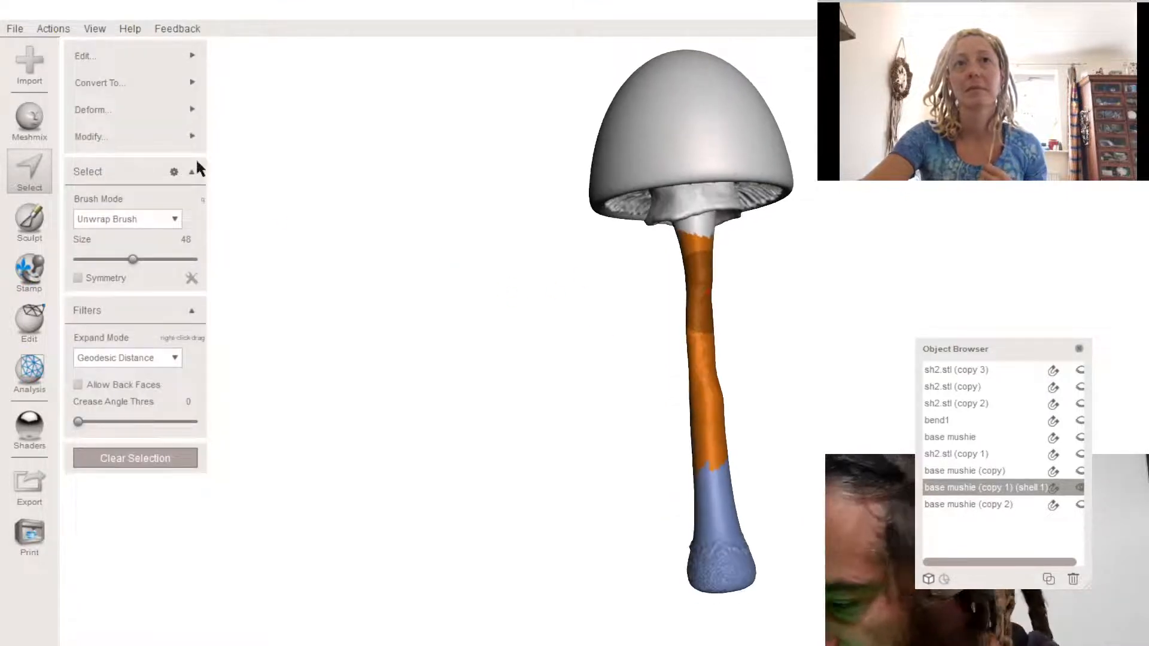
{"action": "left_click", "coordinate": [30, 222]}
{"action": "mouse_move", "coordinate": [120, 89]}
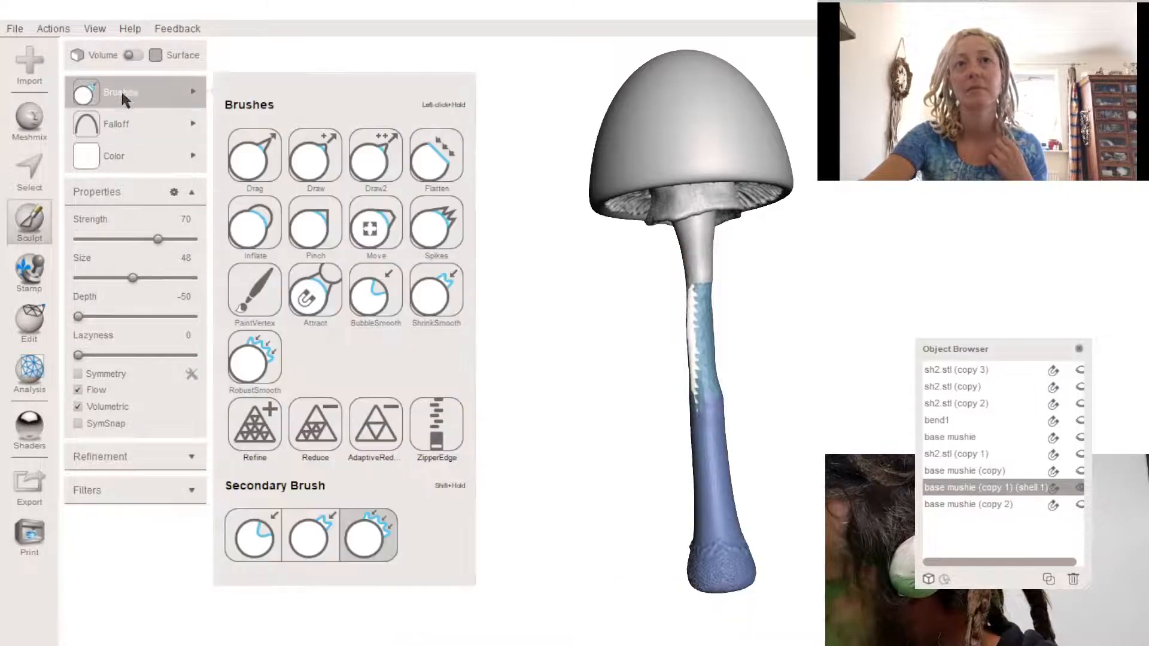
{"action": "left_click", "coordinate": [254, 359]}
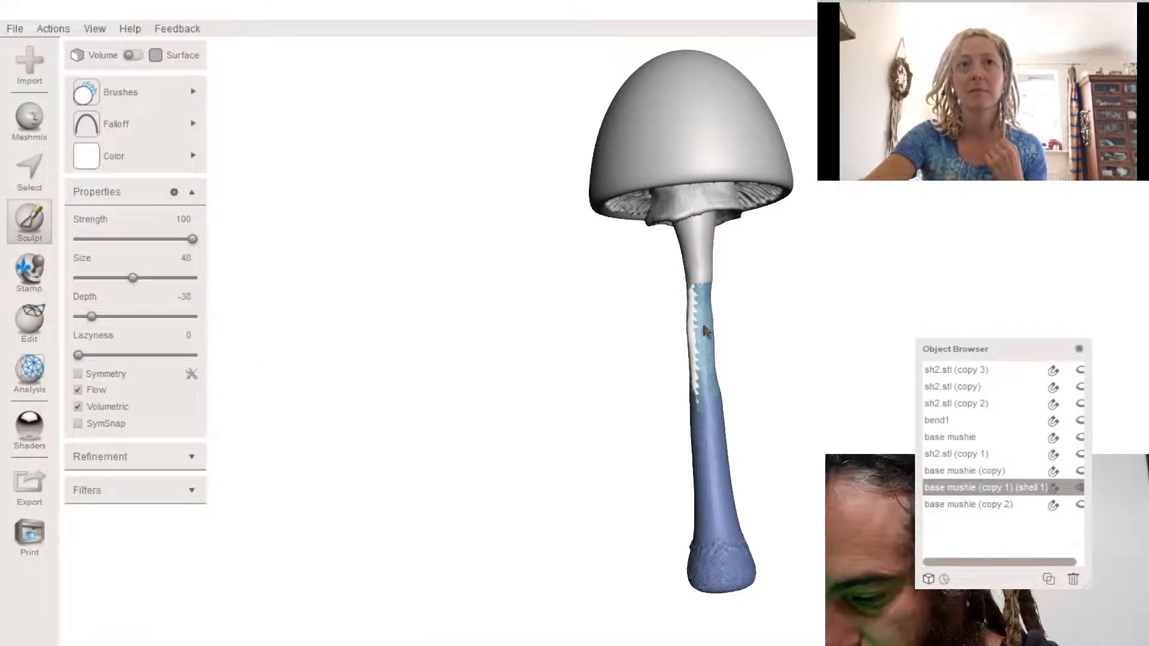
{"action": "right_click_drag", "start_coordinate": [703, 280], "coordinate": [832, 297]}
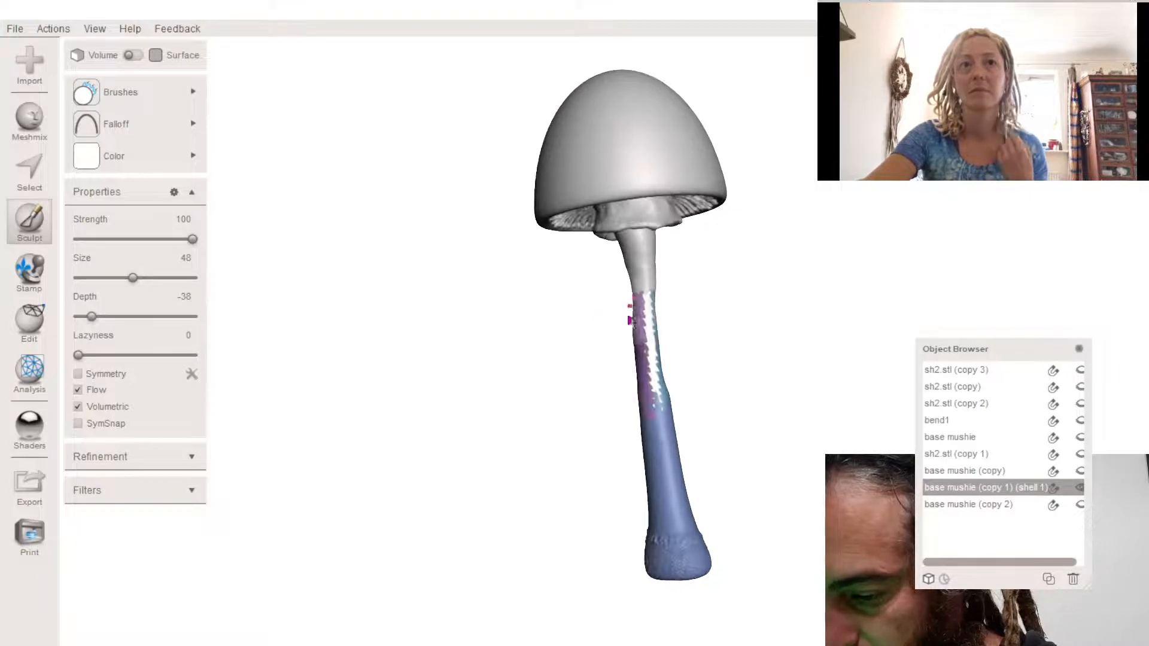
{"action": "right_click_drag", "start_coordinate": [655, 412], "coordinate": [478, 408]}
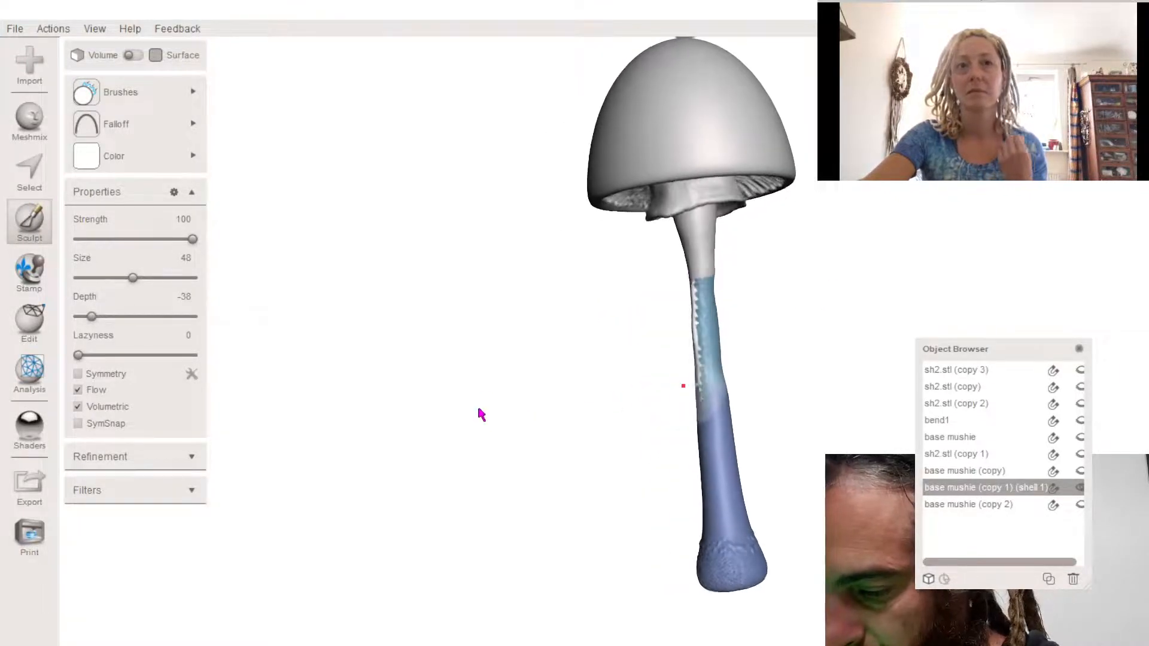
{"action": "scroll", "coordinate": [697, 254], "scroll_direction": "up", "scroll_amount": 2}
{"action": "right_click_drag", "start_coordinate": [698, 251], "coordinate": [536, 241]}
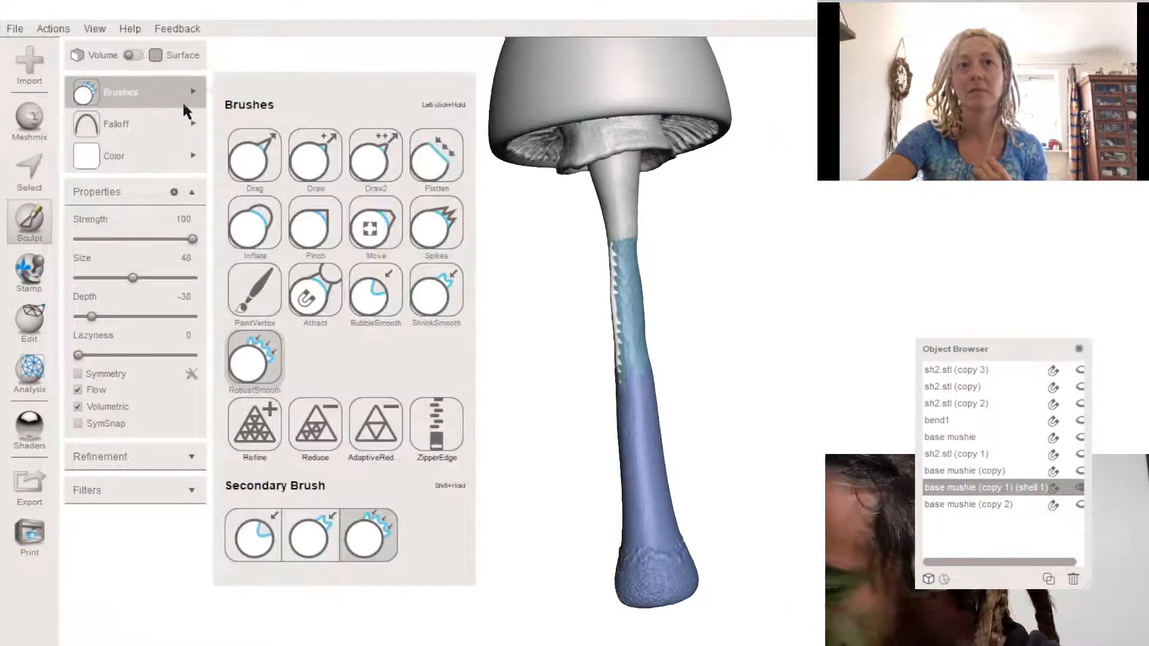
{"action": "mouse_move", "coordinate": [182, 97]}
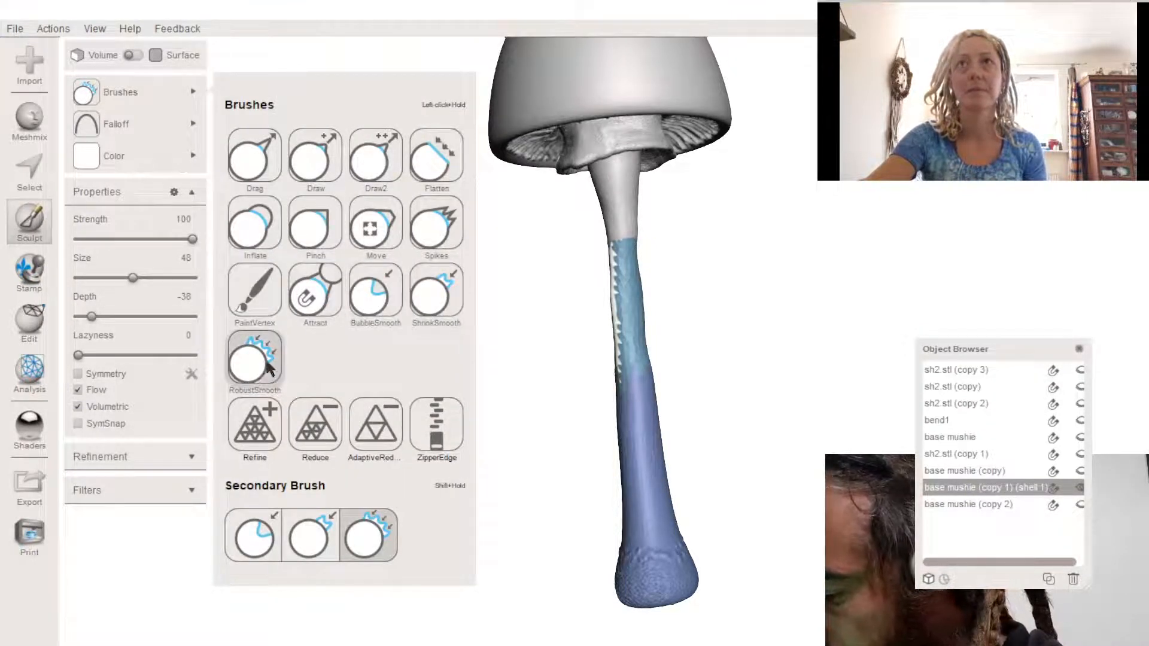
- Try to thicken the upper stem with the Inflate brush at strength 100, undo the stroke, and lower the brush strength to 20
{"action": "left_click", "coordinate": [262, 238]}
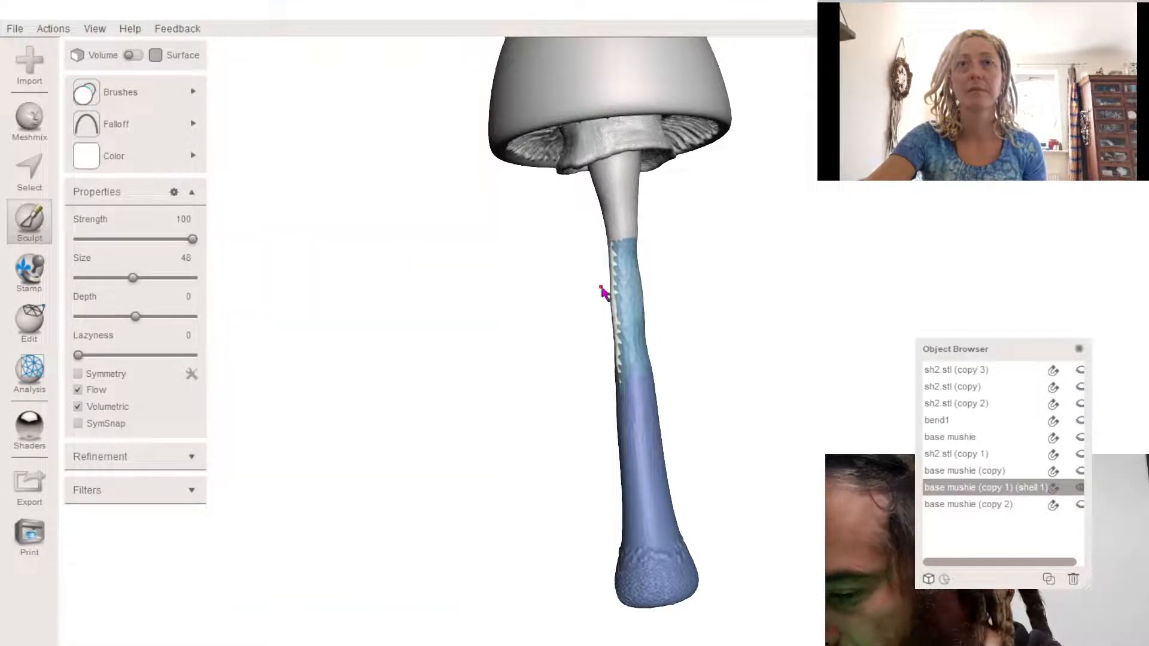
{"action": "left_click", "coordinate": [621, 233]}
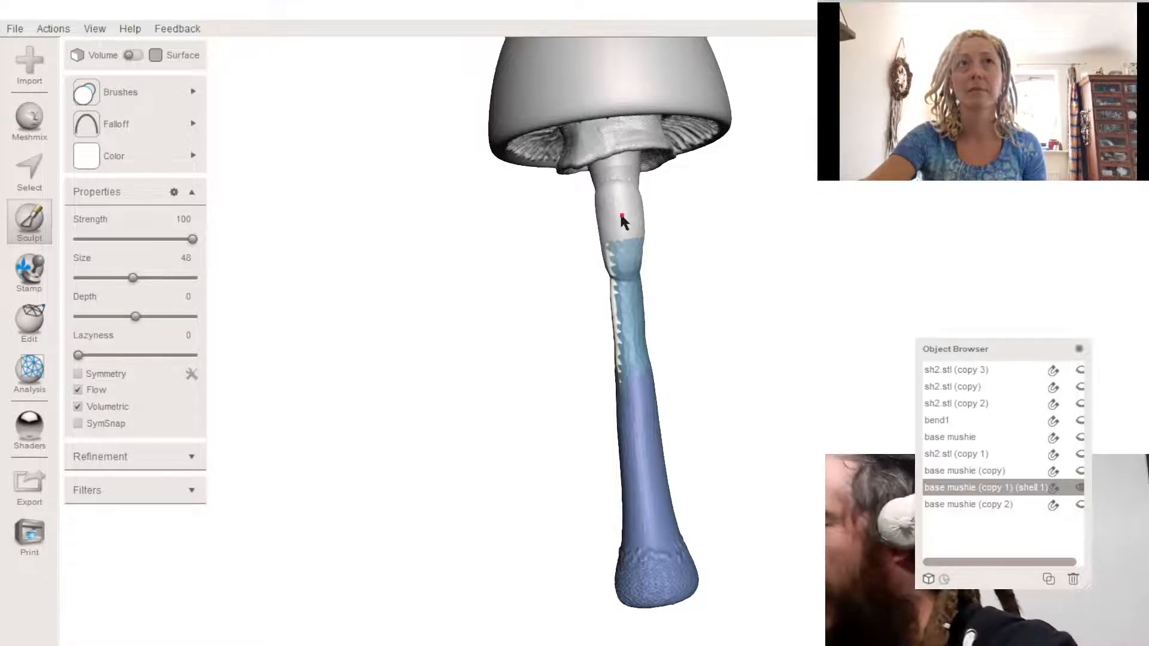
{"action": "key", "text": "ctrl+z"}
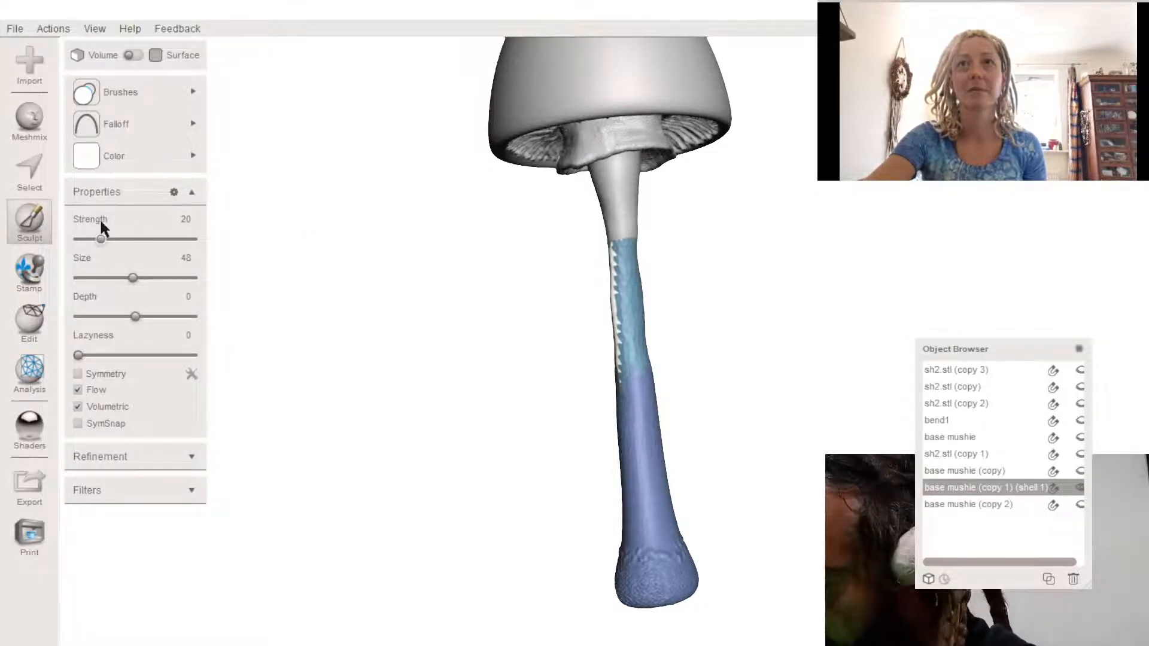
{"action": "scroll", "coordinate": [607, 236], "scroll_direction": "up", "scroll_amount": 4}
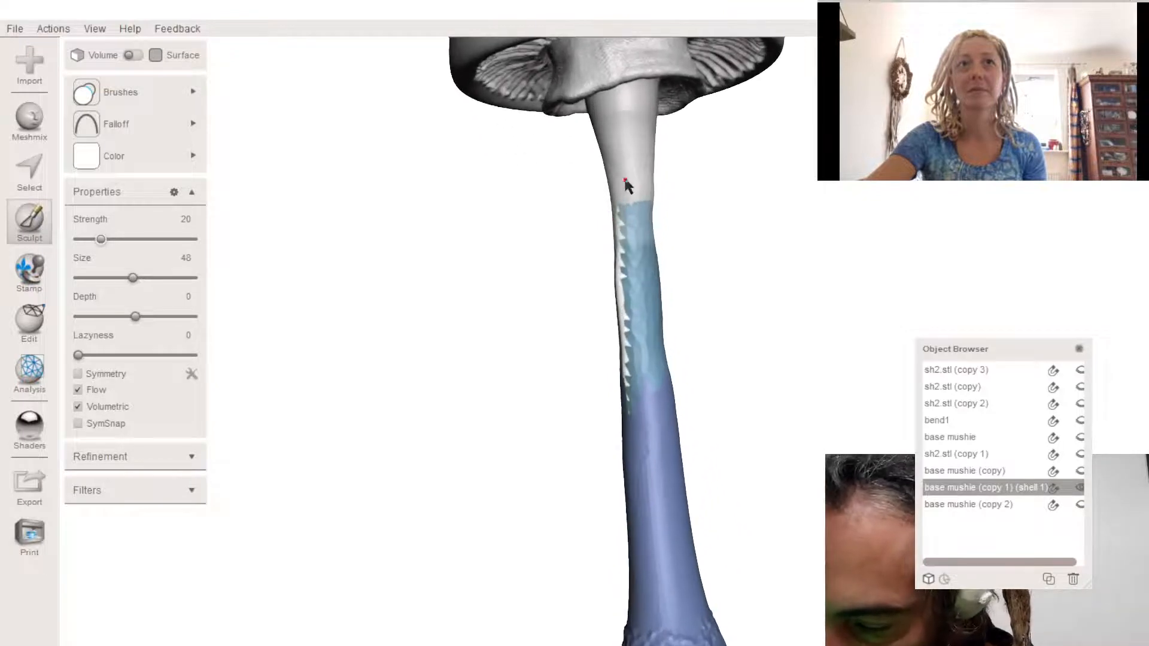
{"action": "right_click_drag", "start_coordinate": [641, 344], "coordinate": [541, 329]}
- Refine the mesh of the rejoined stem section with the Refine brush at strength 93 and size 48
{"action": "mouse_move", "coordinate": [117, 93]}
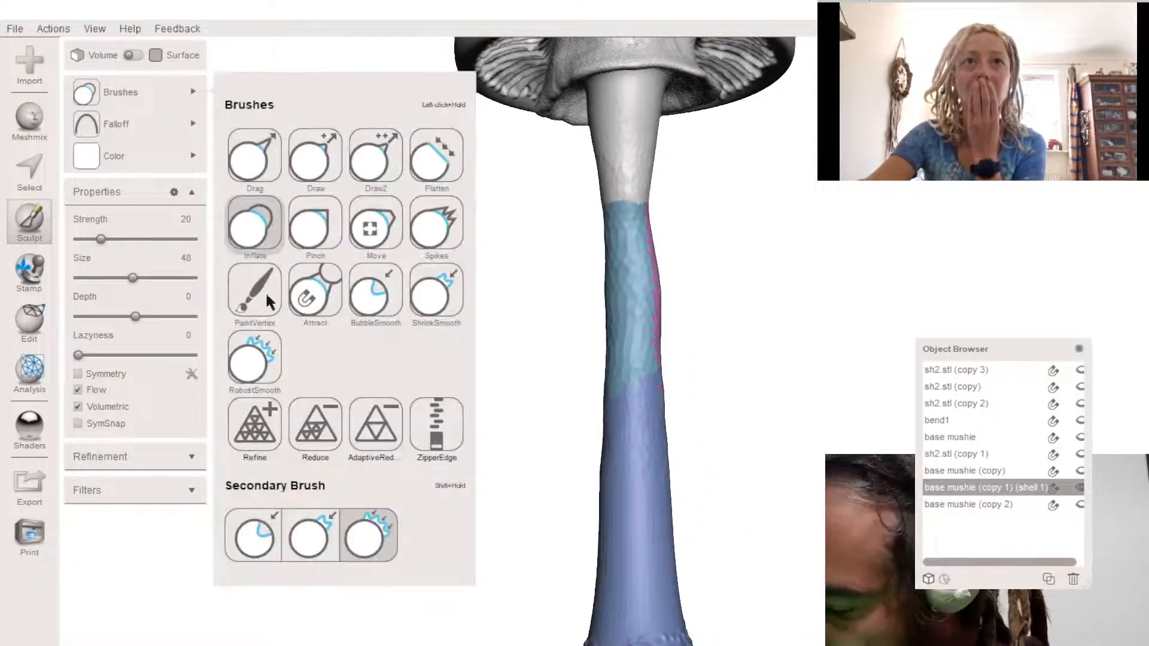
{"action": "left_click", "coordinate": [255, 433]}
{"action": "mouse_move", "coordinate": [630, 379]}
{"action": "right_mouse_down"}
{"action": "mouse_move", "coordinate": [590, 263]}
{"action": "mouse_move", "coordinate": [598, 197]}
{"action": "mouse_move", "coordinate": [590, 295]}
{"action": "mouse_move", "coordinate": [574, 226]}
{"action": "mouse_move", "coordinate": [578, 388]}
{"action": "right_mouse_up"}
{"action": "left_click_drag", "start_coordinate": [578, 387], "coordinate": [581, 352]}
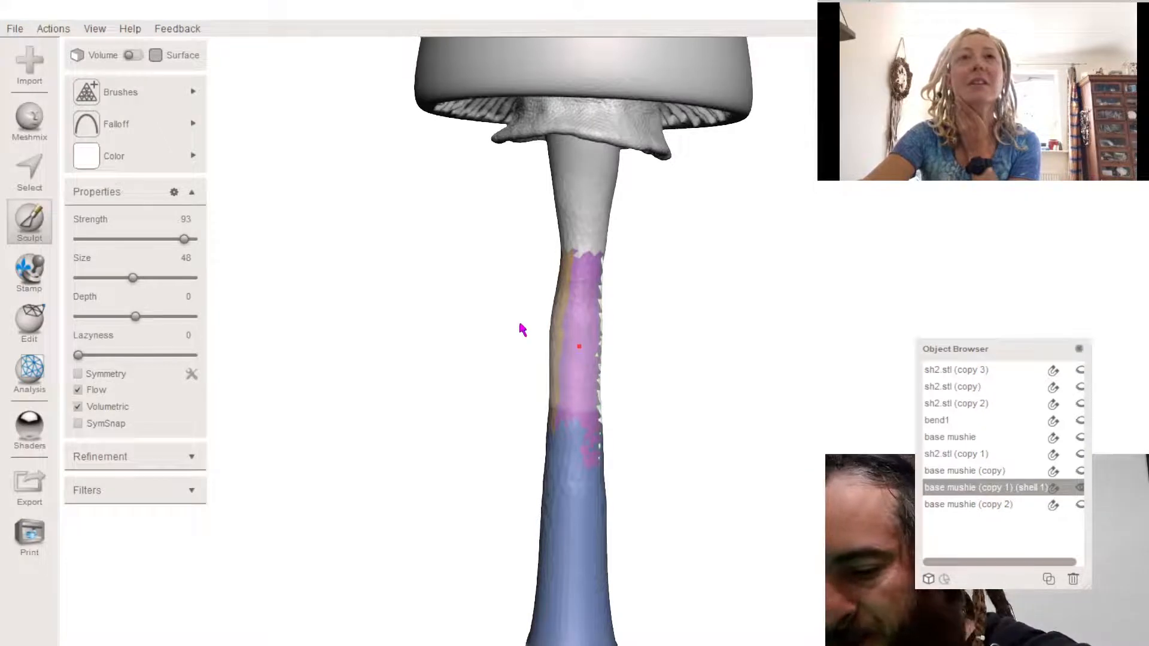
- Clear the mushroom's face groups and check the refined stem's mesh with the wireframe display
{"action": "key", "text": "ctrl+shift+g"}
{"action": "mouse_move", "coordinate": [329, 266]}
{"action": "right_mouse_down"}
{"action": "mouse_move", "coordinate": [376, 250]}
{"action": "mouse_move", "coordinate": [323, 246]}
{"action": "mouse_move", "coordinate": [359, 259]}
{"action": "mouse_move", "coordinate": [595, 267]}
{"action": "right_mouse_up"}
{"action": "key", "text": "w"}
{"action": "key", "text": "w"}
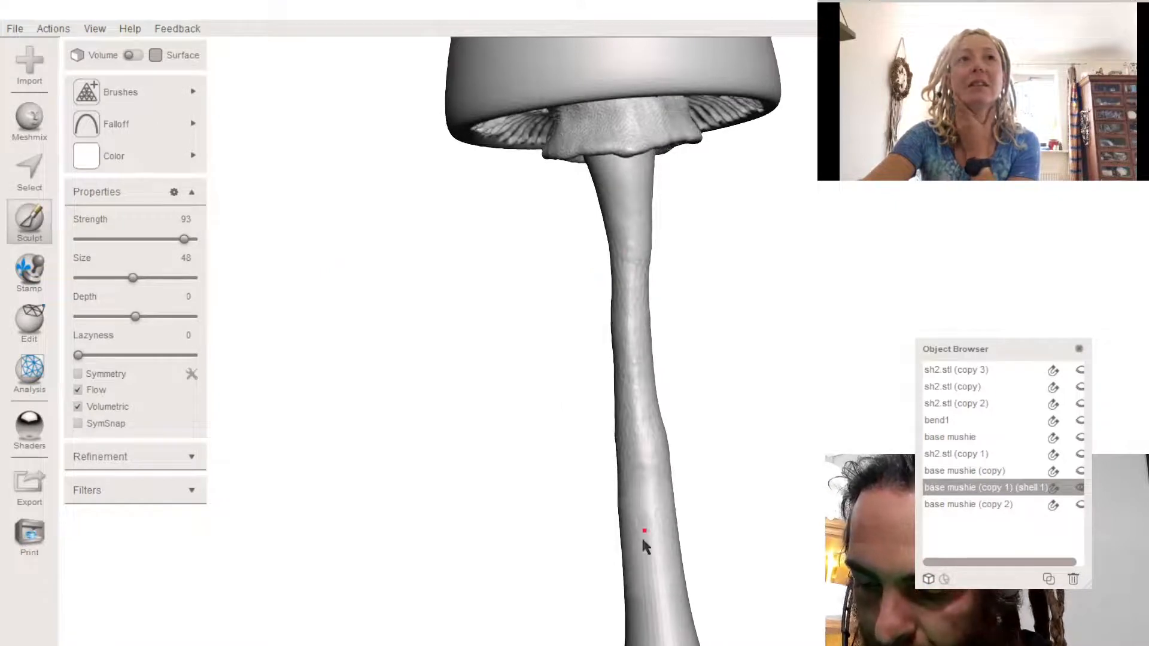
{"action": "right_click_drag", "start_coordinate": [651, 414], "coordinate": [645, 250]}
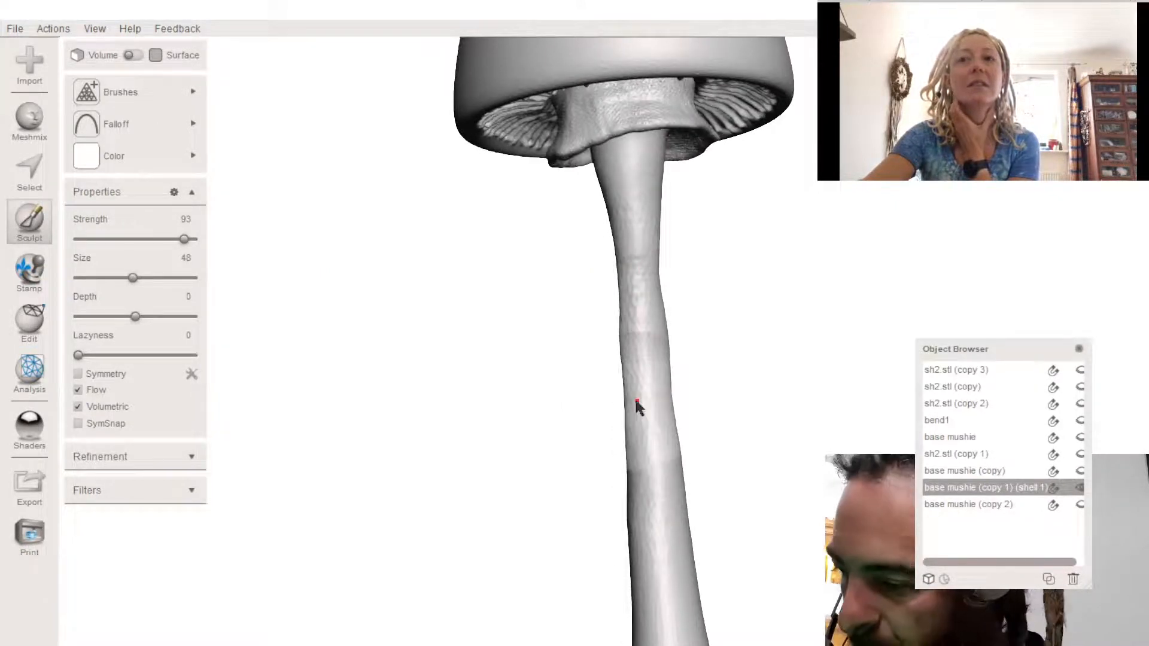
- Gently thicken the narrow parts of the rejoined stem with the Inflate brush at strength 20 and size 48
{"action": "left_click", "coordinate": [162, 123]}
{"action": "left_click", "coordinate": [161, 90]}
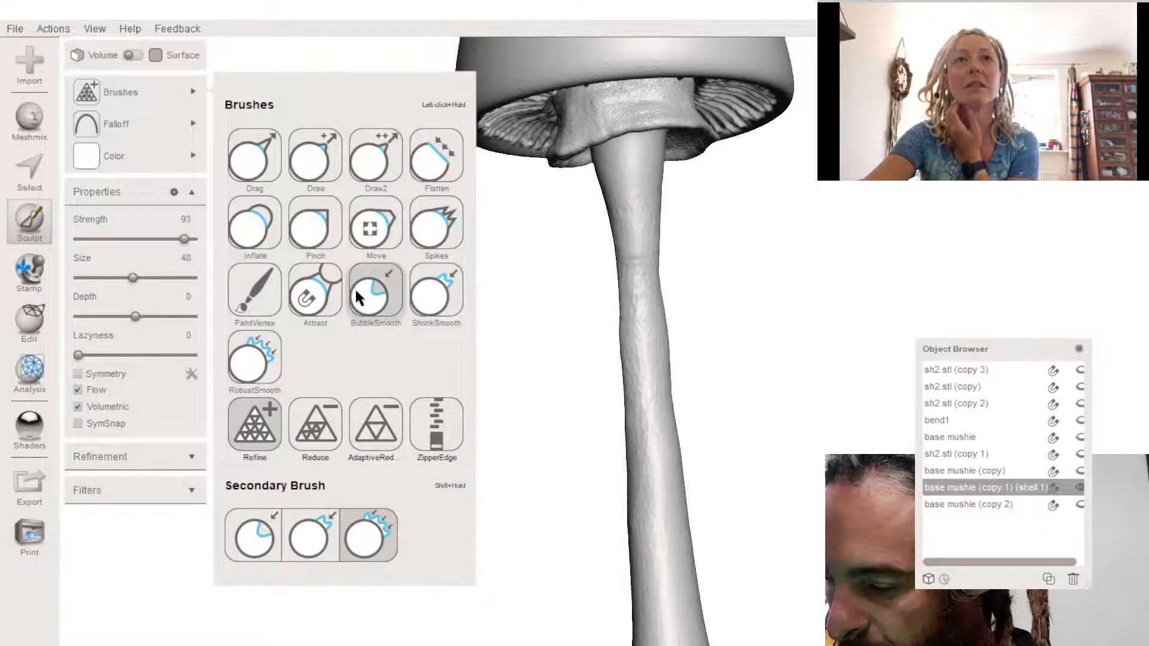
{"action": "left_click", "coordinate": [259, 235]}
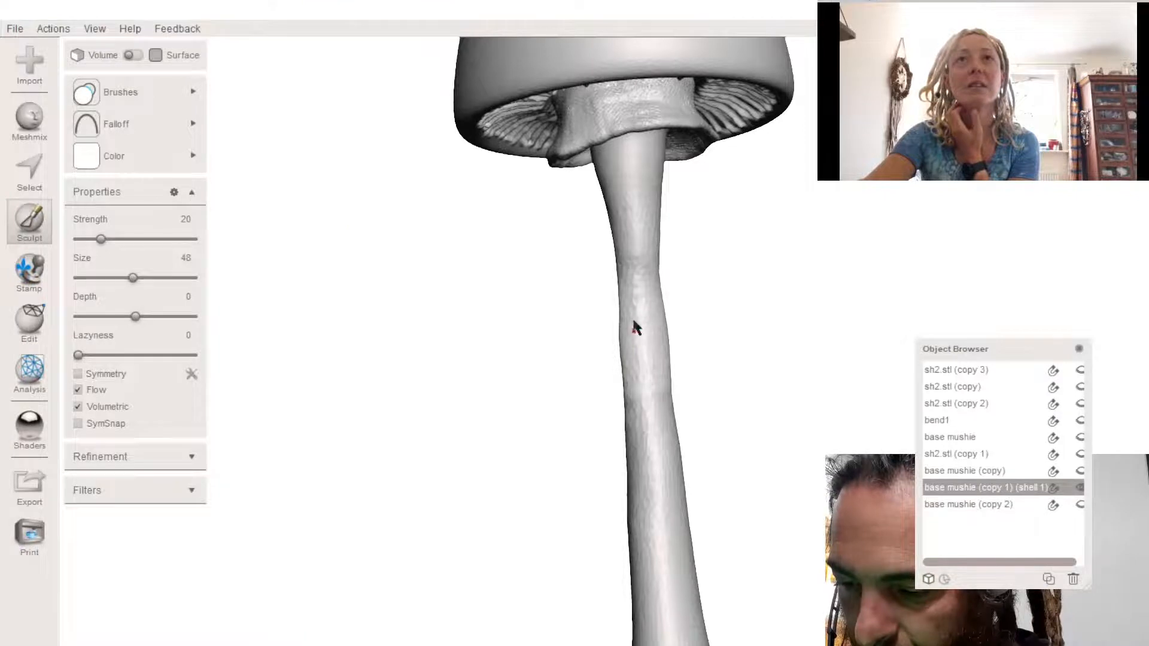
{"action": "mouse_move", "coordinate": [631, 369]}
{"action": "right_mouse_down"}
{"action": "mouse_move", "coordinate": [600, 309]}
{"action": "mouse_move", "coordinate": [601, 251]}
{"action": "mouse_move", "coordinate": [577, 290]}
{"action": "mouse_move", "coordinate": [553, 398]}
{"action": "mouse_move", "coordinate": [556, 282]}
{"action": "mouse_move", "coordinate": [585, 273]}
{"action": "mouse_move", "coordinate": [541, 311]}
{"action": "mouse_move", "coordinate": [567, 324]}
{"action": "right_mouse_up"}
{"action": "right_click_drag", "start_coordinate": [571, 275], "coordinate": [356, 264]}
- Smooth the inflated stem from several sides with the RobustSmooth brush at strength 100, size 48 and depth -38
{"action": "mouse_move", "coordinate": [114, 124]}
{"action": "mouse_move", "coordinate": [120, 92]}
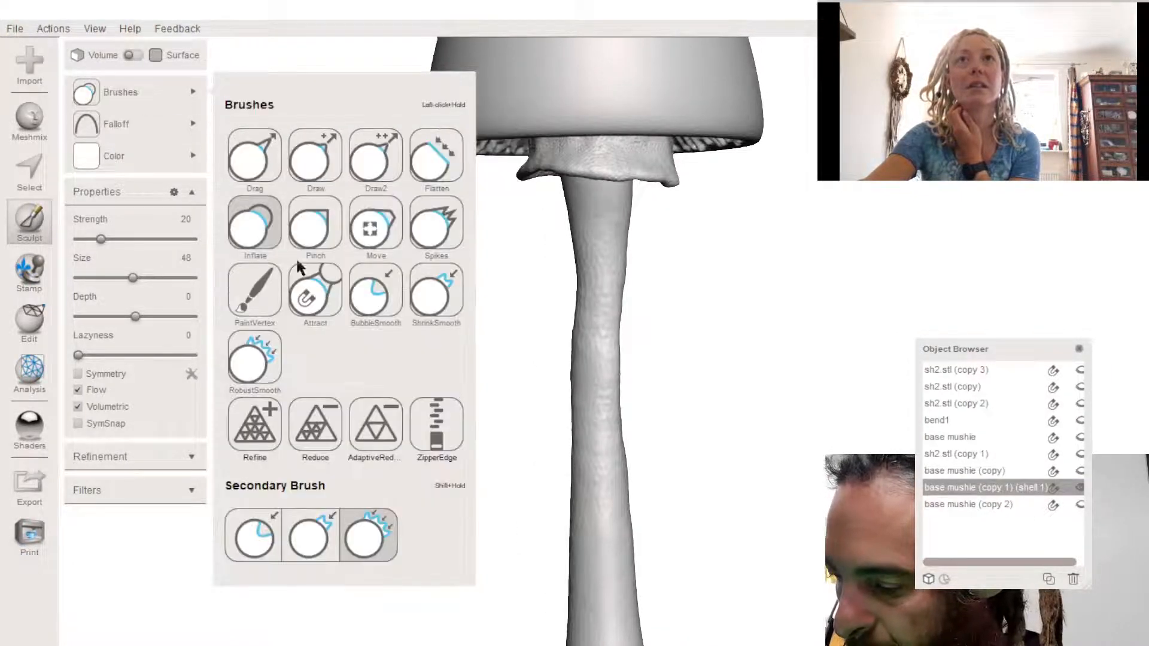
{"action": "left_click", "coordinate": [255, 424]}
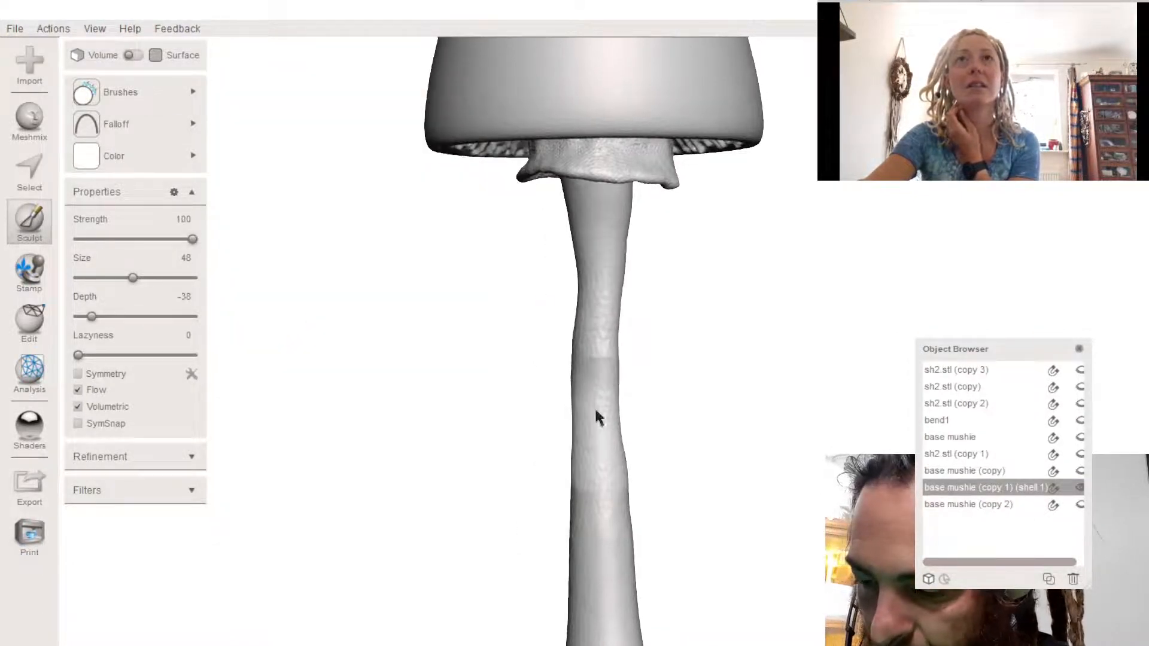
{"action": "right_click_drag", "start_coordinate": [595, 412], "coordinate": [572, 374]}
{"action": "right_click_drag", "start_coordinate": [648, 374], "coordinate": [619, 370]}
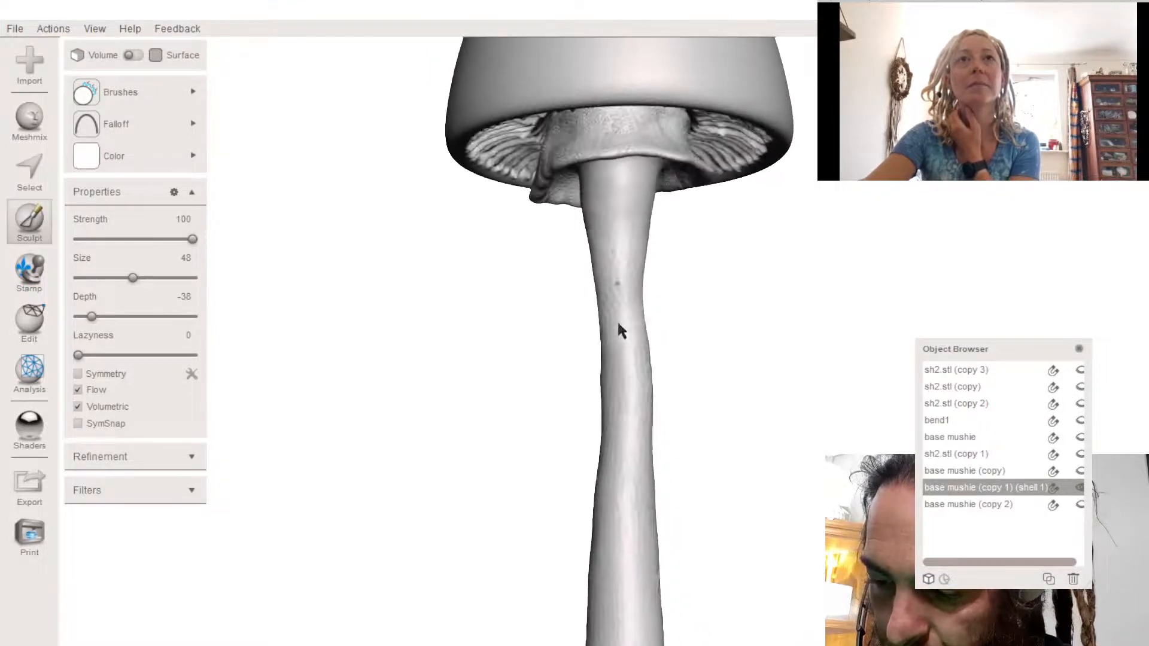
{"action": "scroll", "coordinate": [602, 434], "scroll_direction": "down", "scroll_amount": 5}
{"action": "right_click_drag", "start_coordinate": [601, 434], "coordinate": [600, 430]}
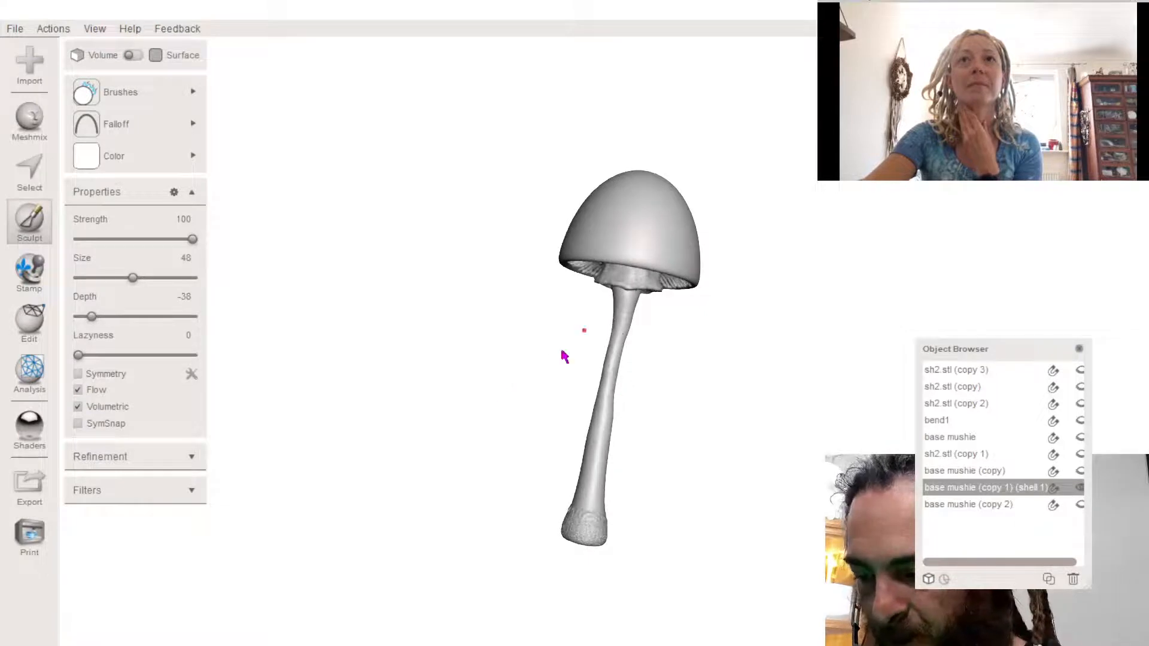
{"action": "scroll", "coordinate": [562, 356], "scroll_direction": "up", "scroll_amount": 1}
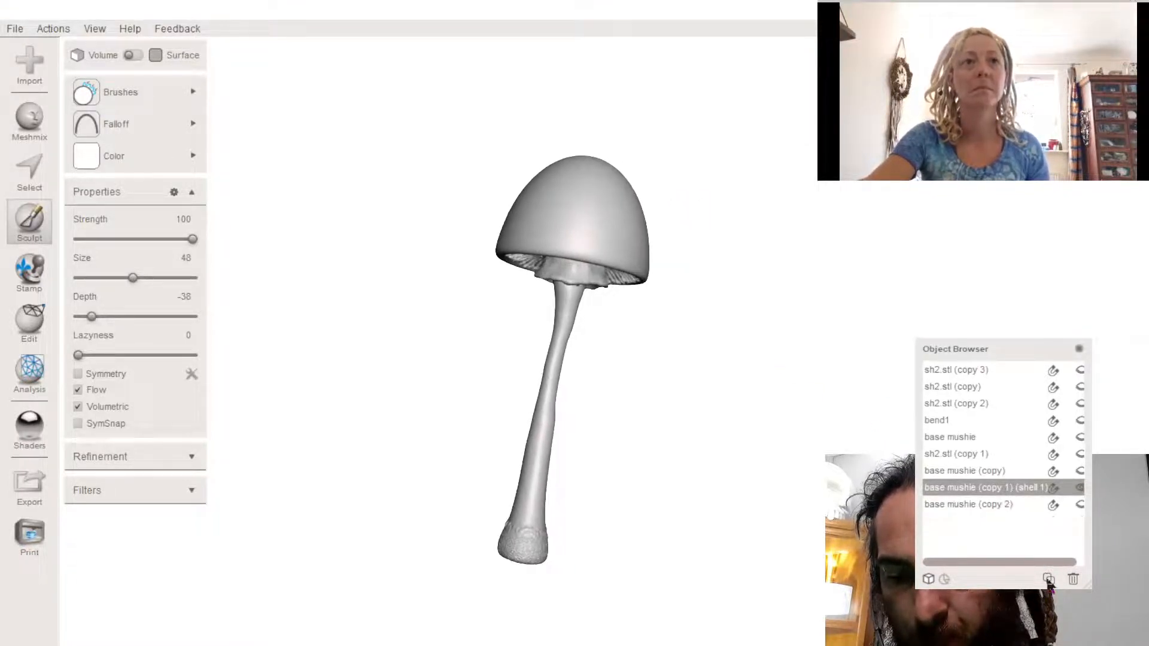
- Compare the base mushie with its hidden copies and delete base mushie (copy 2)
{"action": "left_click", "coordinate": [30, 322]}
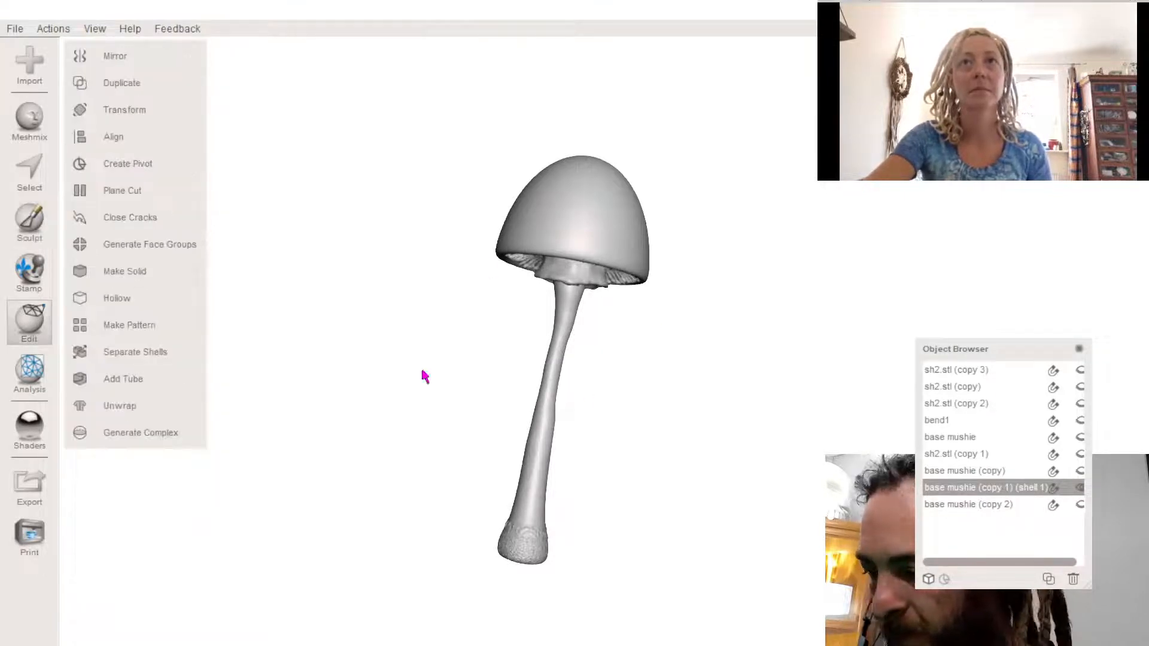
{"action": "left_click", "coordinate": [1018, 502]}
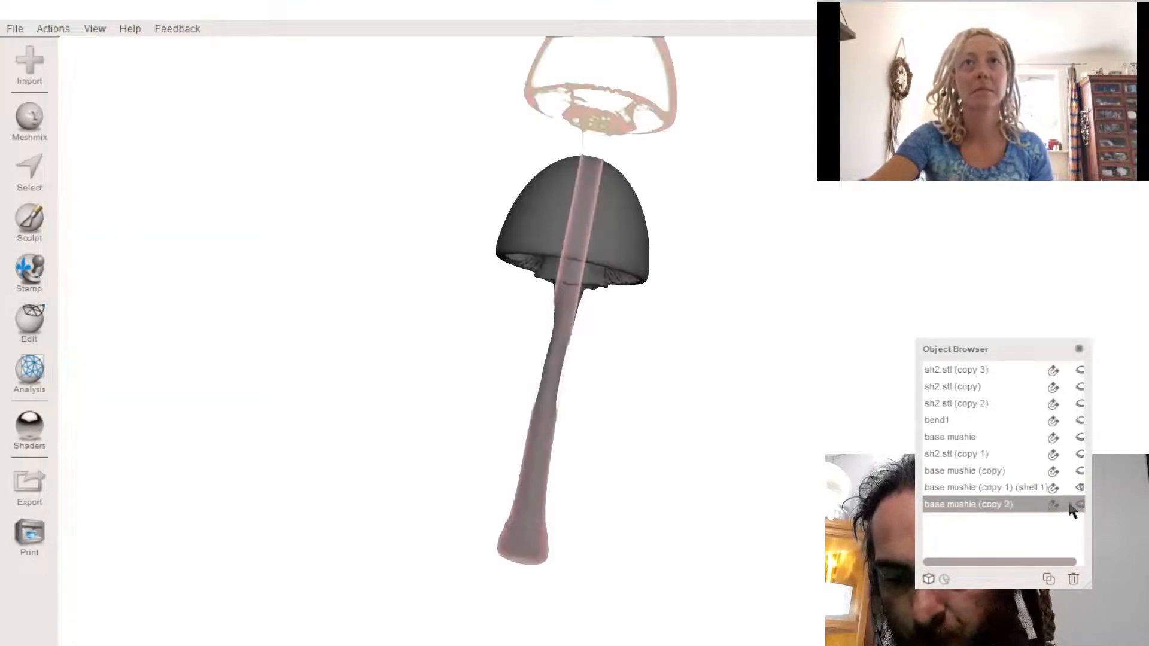
{"action": "left_click", "coordinate": [1001, 472]}
{"action": "left_click", "coordinate": [1003, 507]}
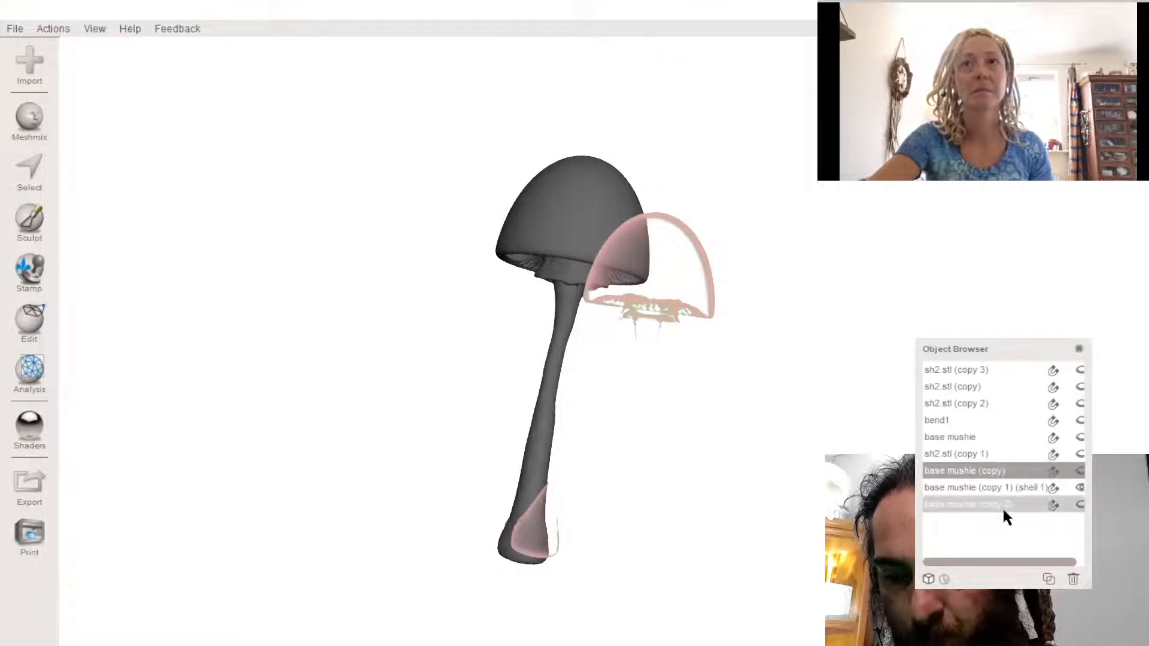
{"action": "left_click", "coordinate": [980, 438]}
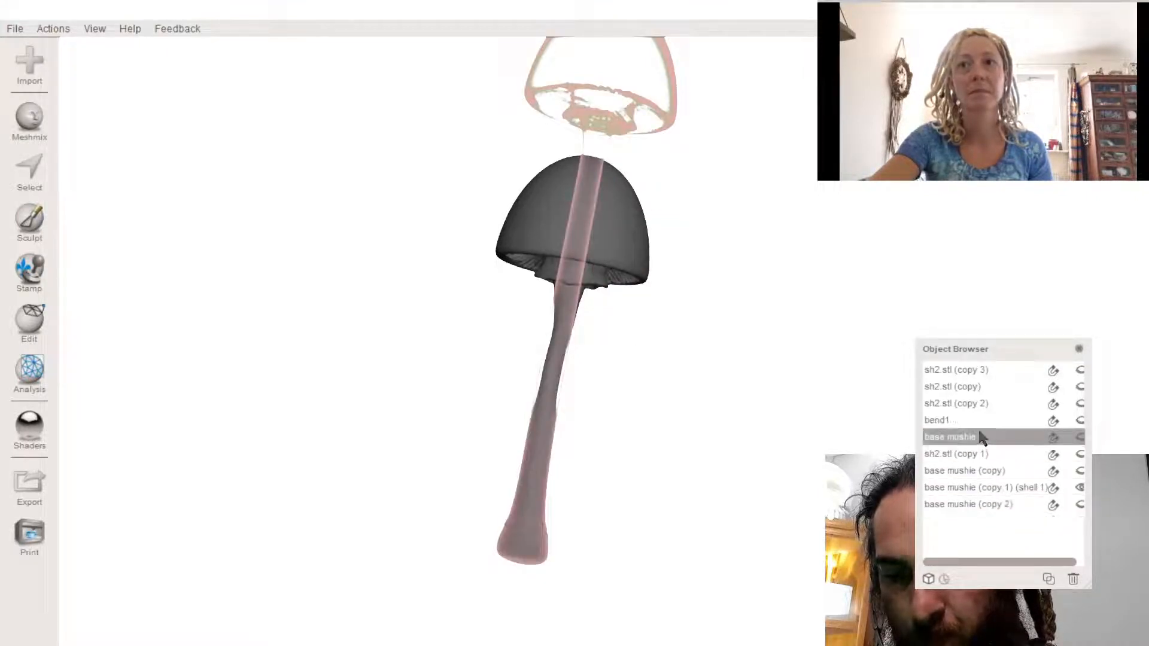
{"action": "left_click", "coordinate": [1014, 504]}
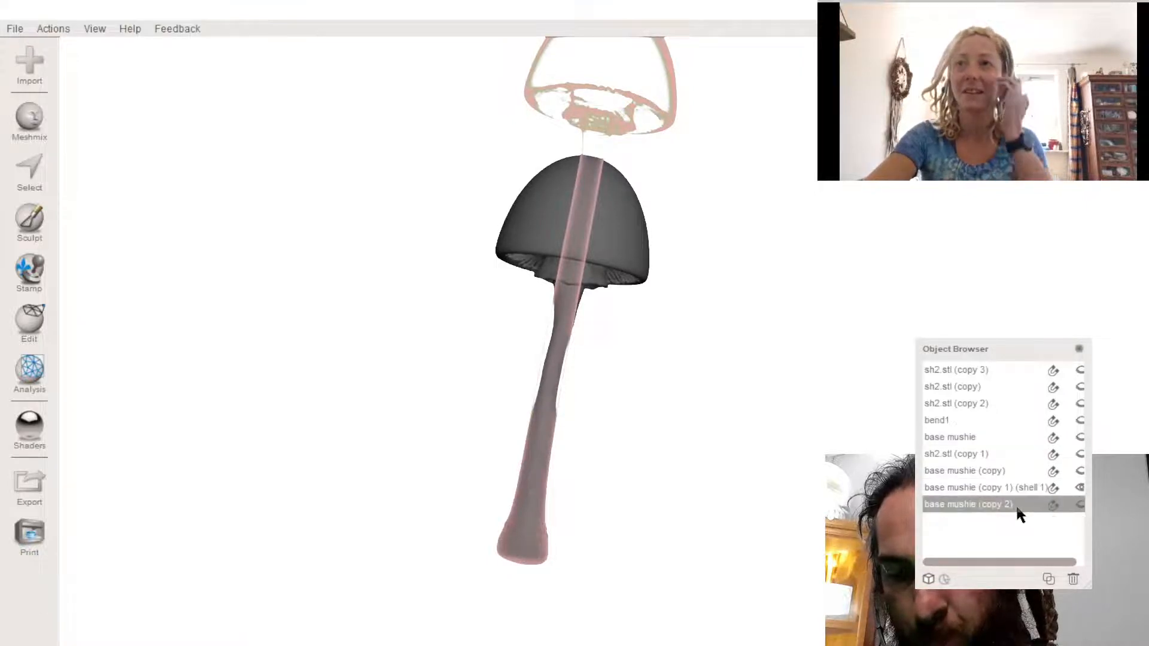
{"action": "key", "text": "Delete"}
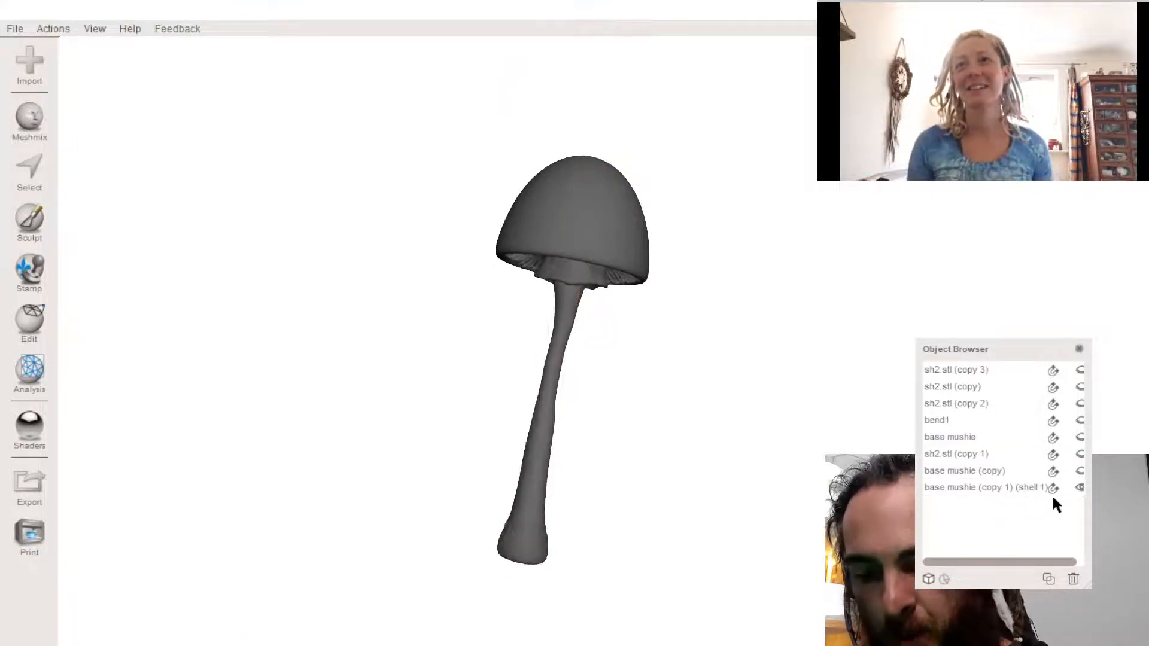
- Rename the shortened mushroom SHORTIE and duplicate it
{"action": "double_click", "coordinate": [1000, 487]}
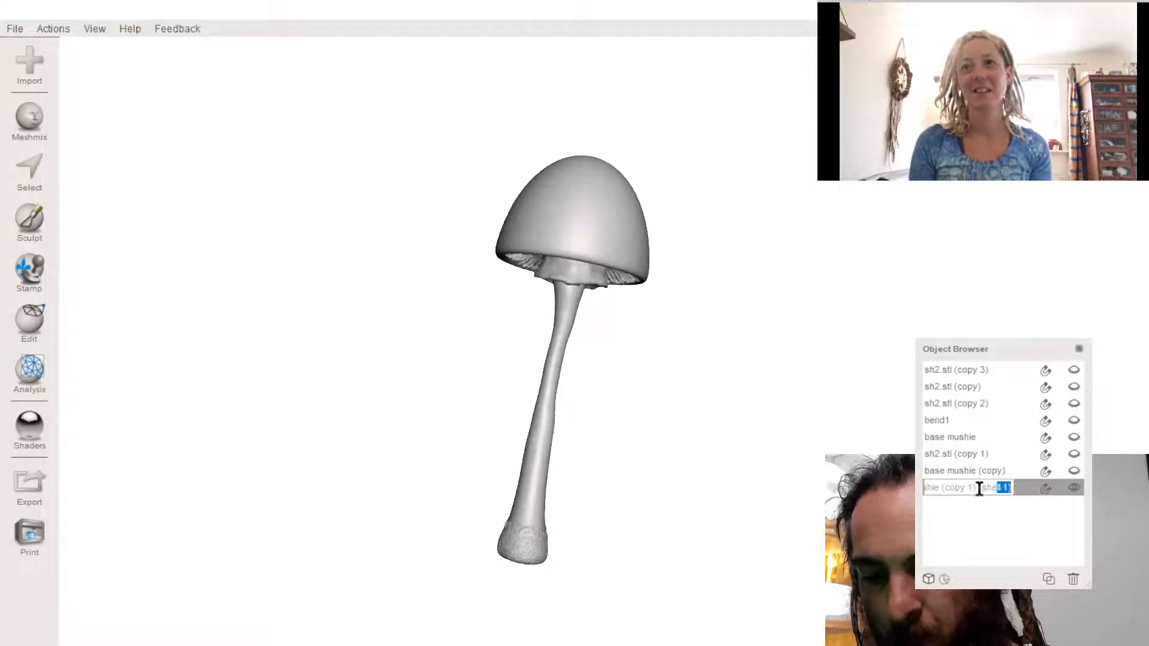
{"action": "type", "text": "SHO"}
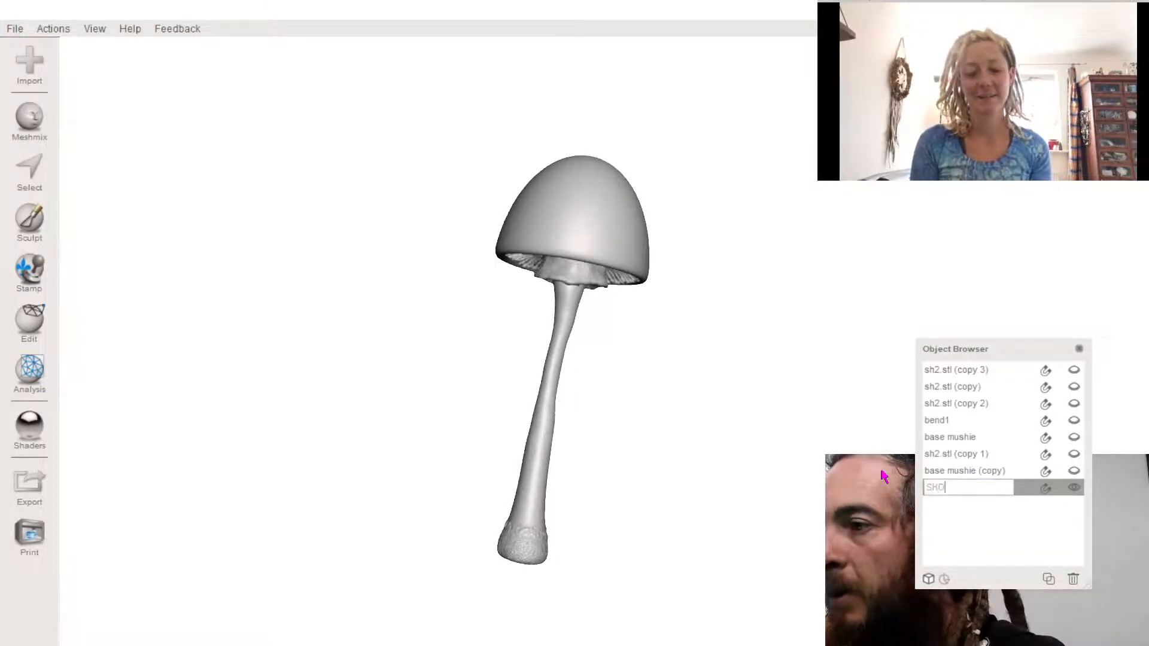
{"action": "type", "text": "RTIE"}
{"action": "key", "text": "Return"}
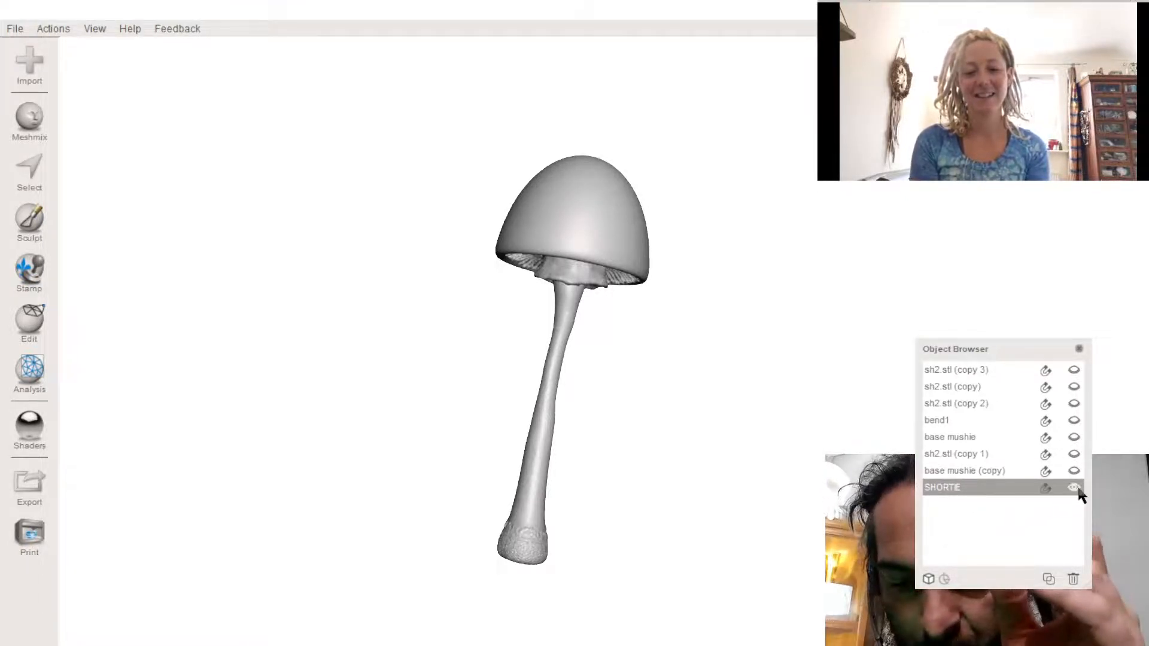
{"action": "left_click", "coordinate": [1047, 576]}
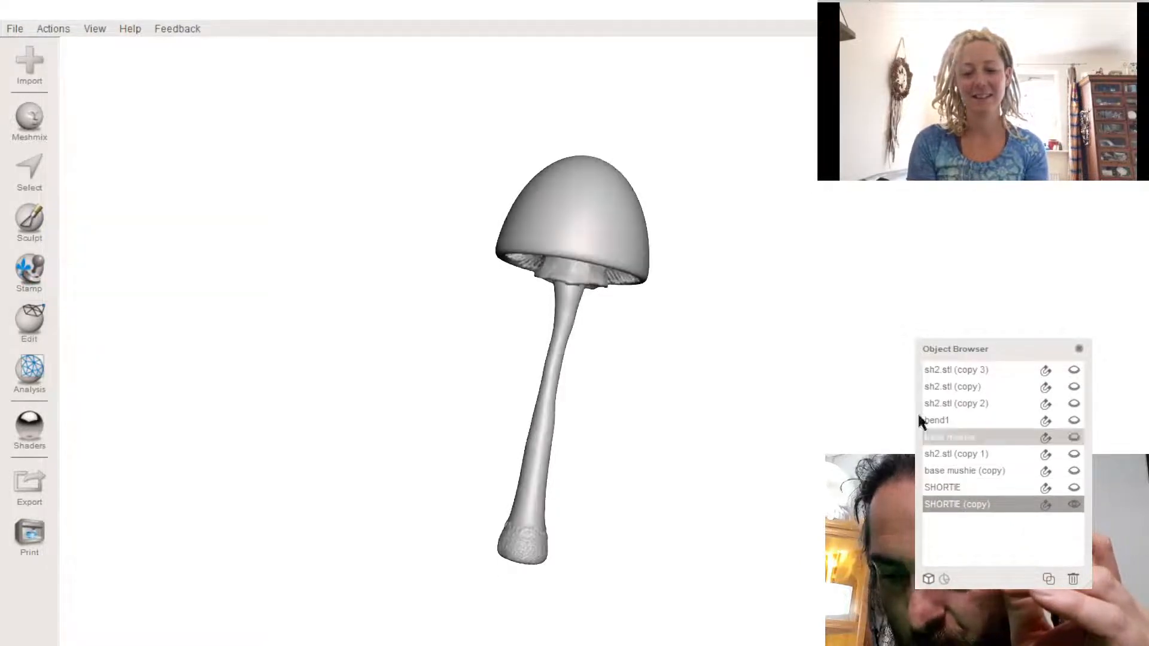
- Select the cap and the very top of the stem on the SHORTIE copy by lassoing the lower stem and inverting the selection
{"action": "right_click_drag", "start_coordinate": [594, 360], "coordinate": [649, 354]}
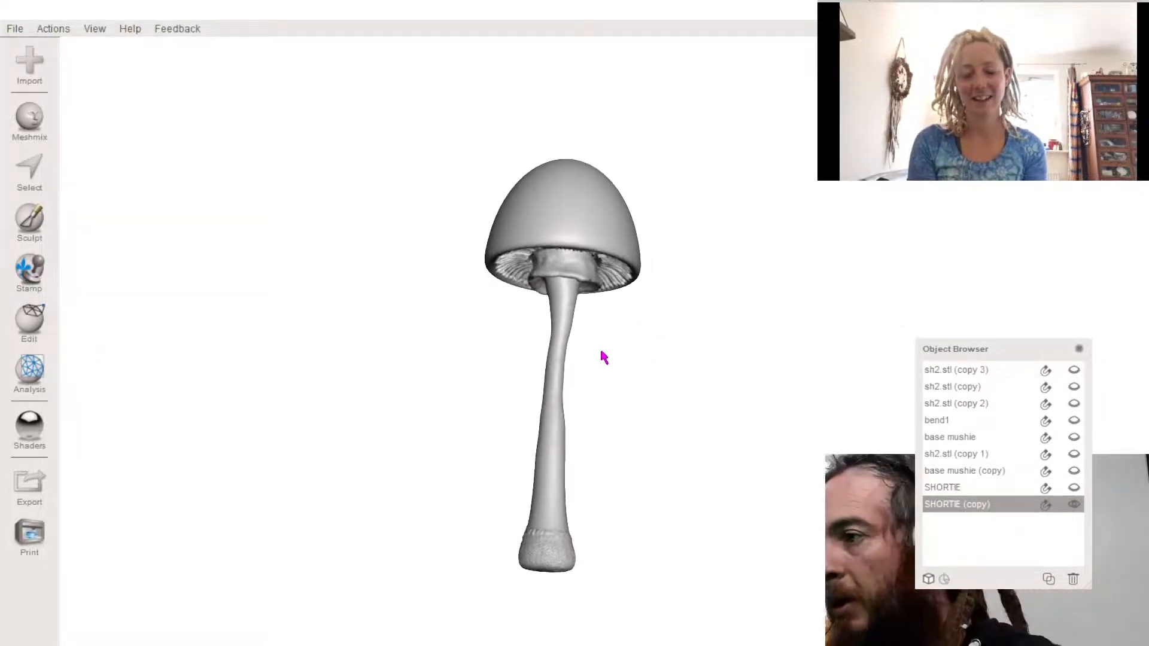
{"action": "key", "text": "s"}
{"action": "left_click", "coordinate": [554, 392]}
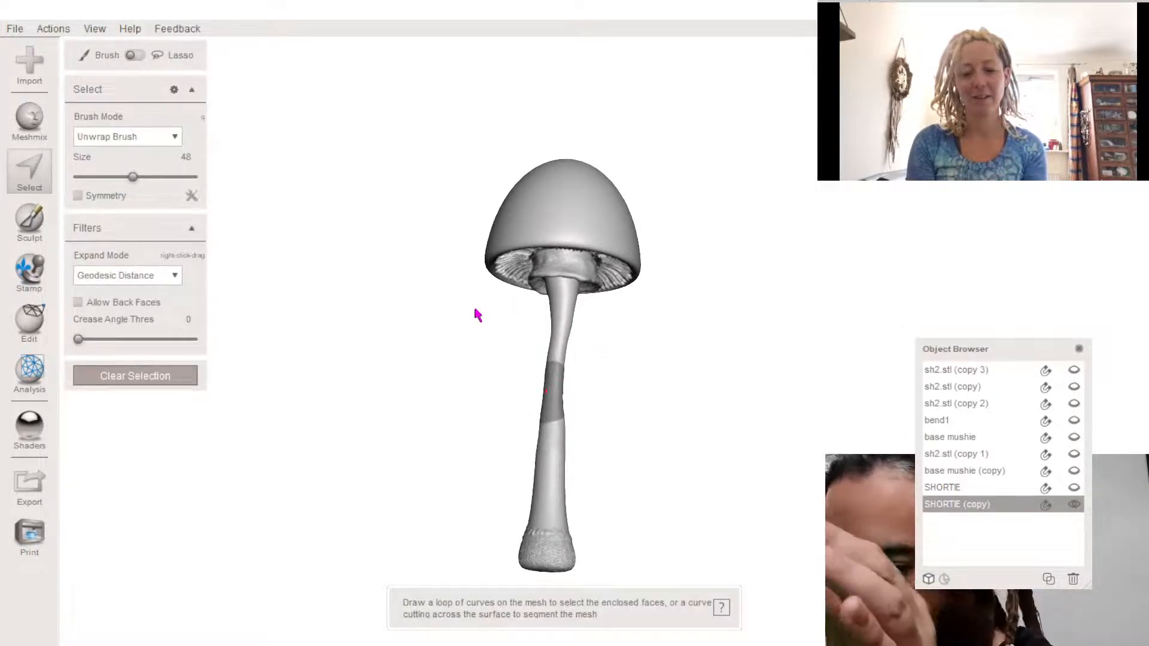
{"action": "right_click_drag", "start_coordinate": [474, 310], "coordinate": [487, 369]}
{"action": "left_click_drag", "start_coordinate": [484, 292], "coordinate": [534, 296]}
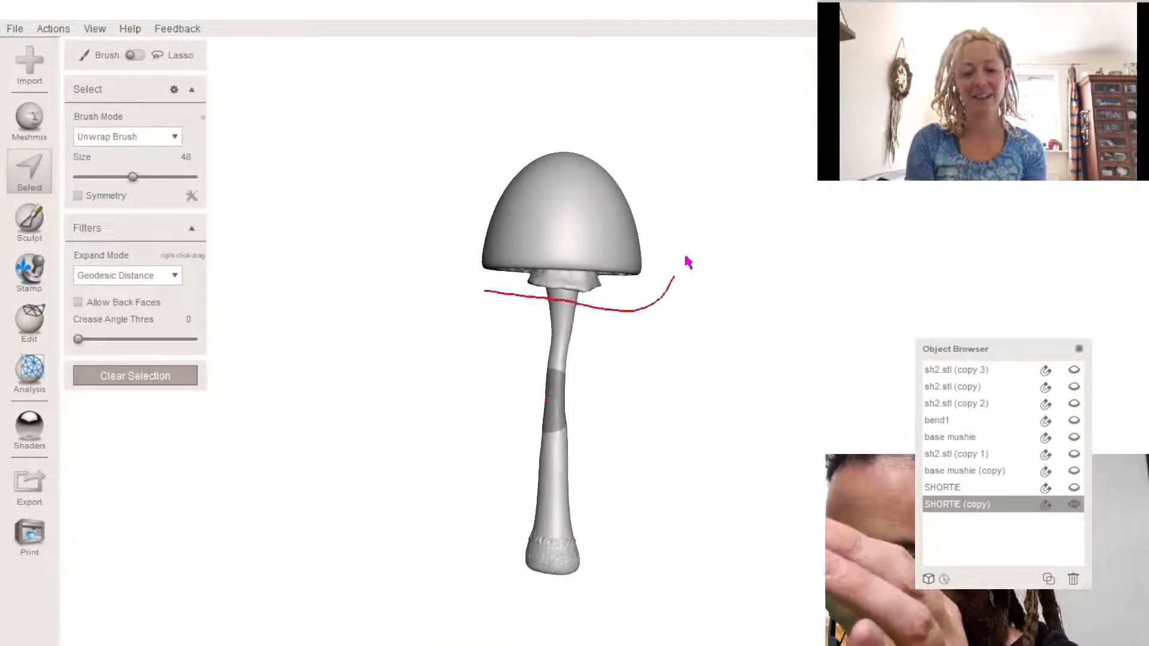
{"action": "mouse_move", "coordinate": [685, 257]}
{"action": "left_mouse_down"}
{"action": "mouse_move", "coordinate": [531, 134]}
{"action": "mouse_move", "coordinate": [467, 282]}
{"action": "mouse_move", "coordinate": [487, 295]}
{"action": "left_mouse_up"}
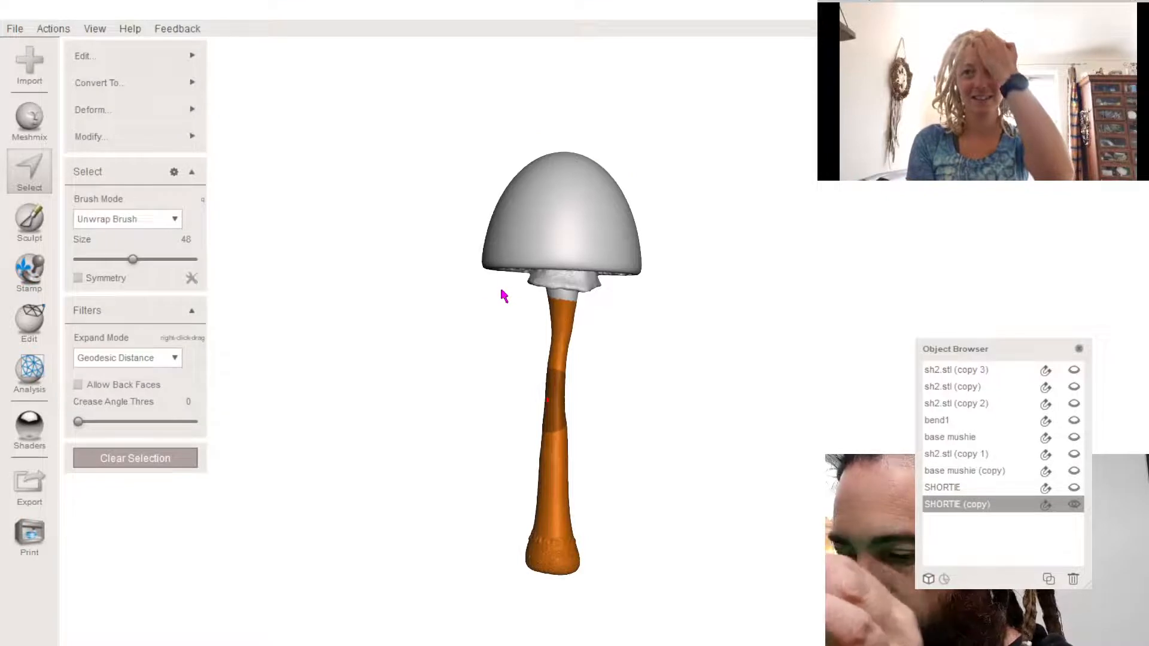
{"action": "key", "text": "ctrl+i"}
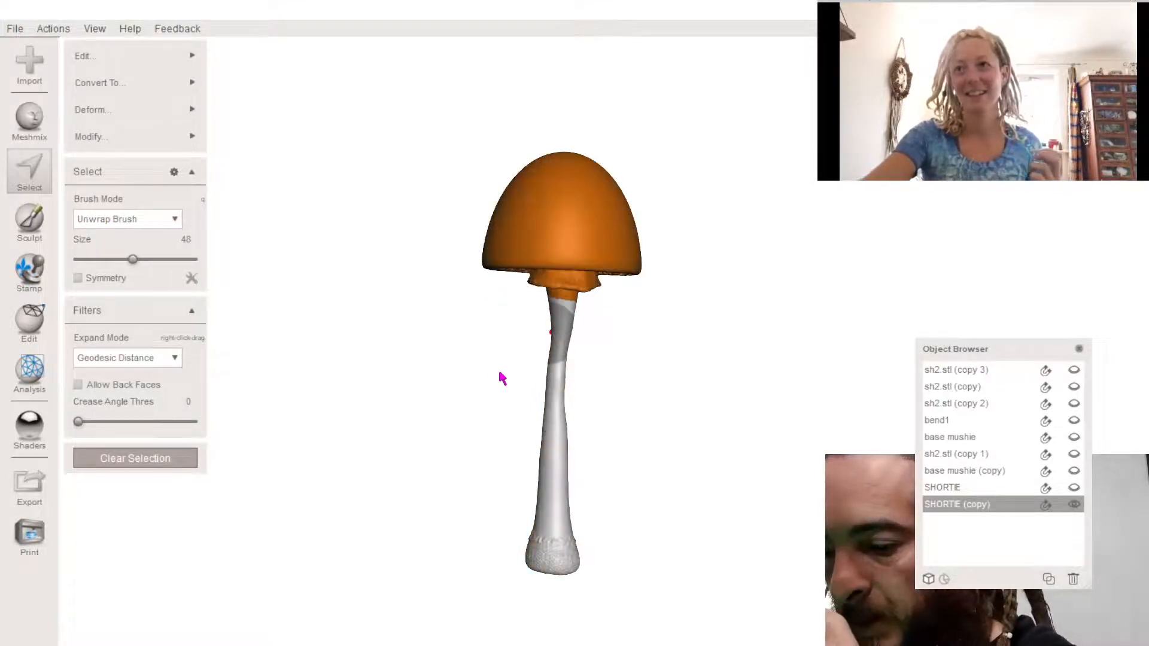
{"action": "right_click_drag", "start_coordinate": [500, 372], "coordinate": [558, 338]}
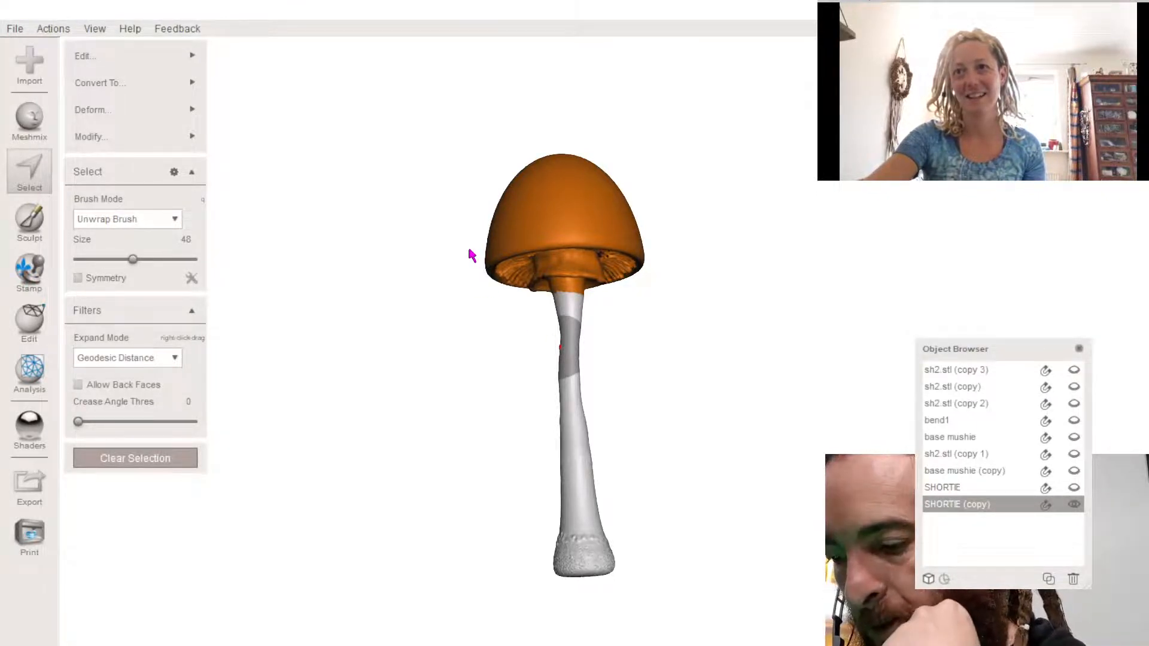
- Start a Soft Transform on the SHORTIE copy's selected cap, set the falloff to 10.14 mm and shift the cap sideways to bend the stem
{"action": "key", "text": "t"}
{"action": "right_click_drag", "start_coordinate": [477, 247], "coordinate": [832, 252]}
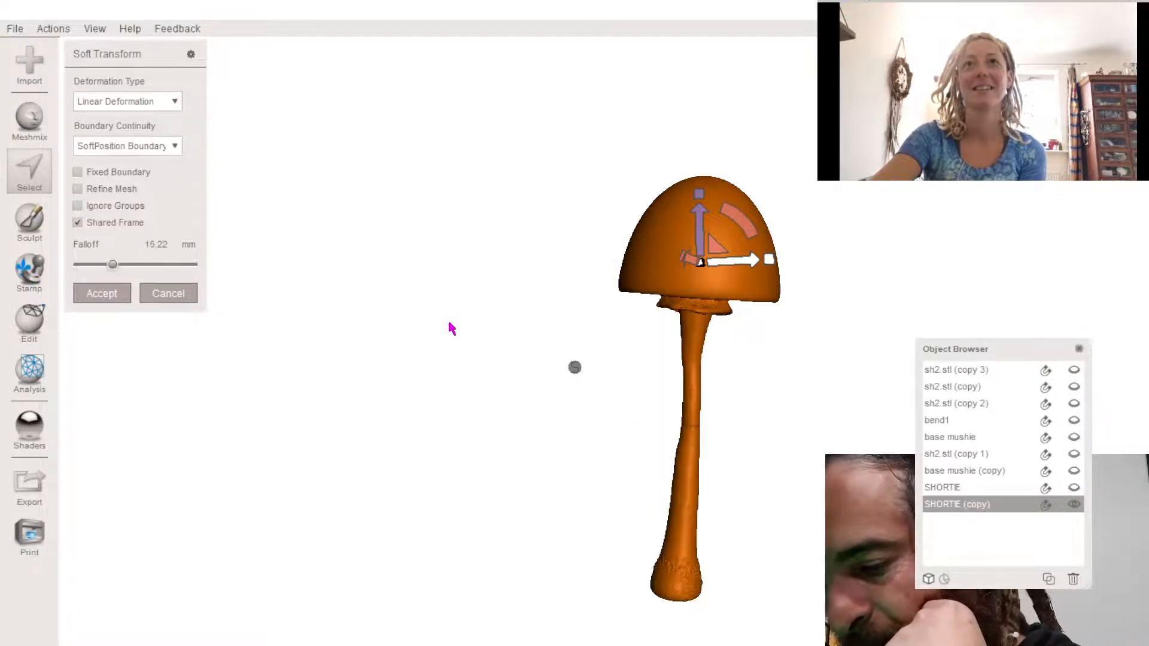
{"action": "right_click_drag", "start_coordinate": [447, 318], "coordinate": [467, 295]}
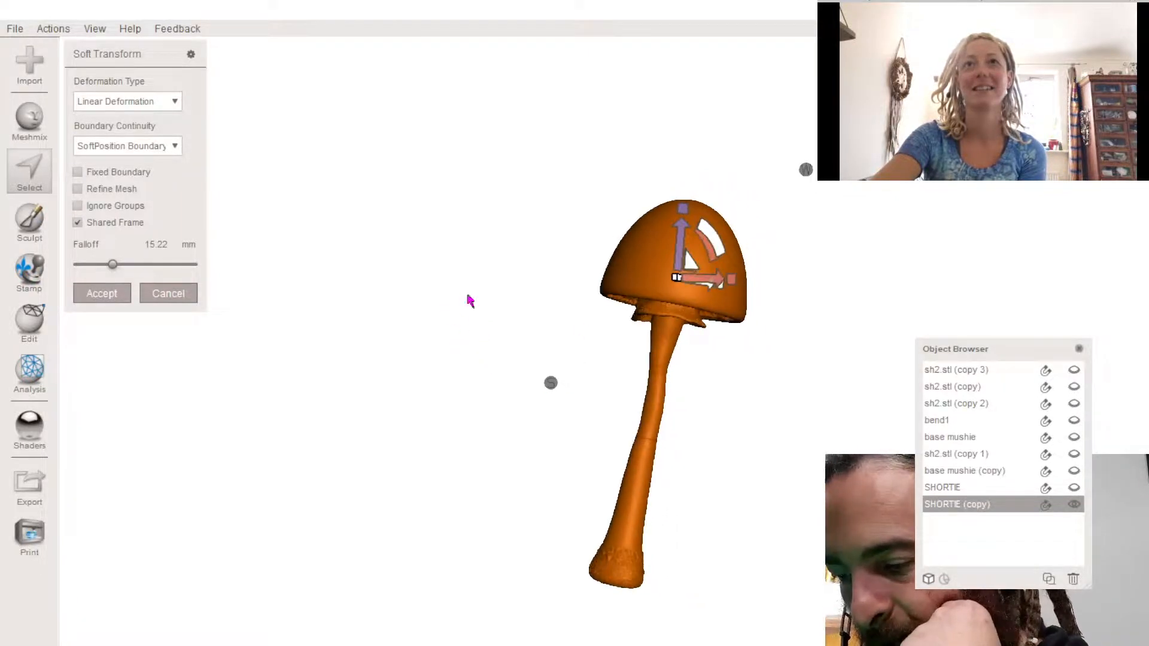
{"action": "left_click", "coordinate": [104, 264]}
{"action": "right_click_drag", "start_coordinate": [371, 319], "coordinate": [466, 335]}
{"action": "left_click_drag", "start_coordinate": [707, 231], "coordinate": [539, 328]}
{"action": "right_click_drag", "start_coordinate": [539, 328], "coordinate": [533, 361]}
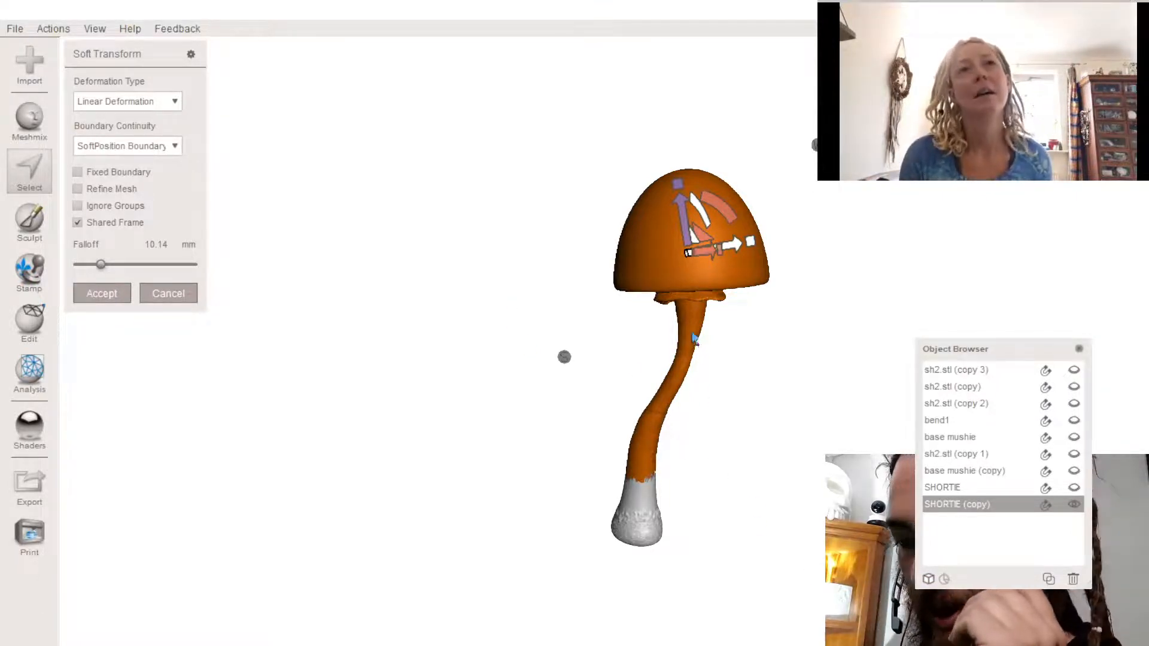
- Tilt the cap of the bent SHORTIE copy to follow the curve of its stem and accept the soft transform
{"action": "right_click_drag", "start_coordinate": [692, 370], "coordinate": [869, 275]}
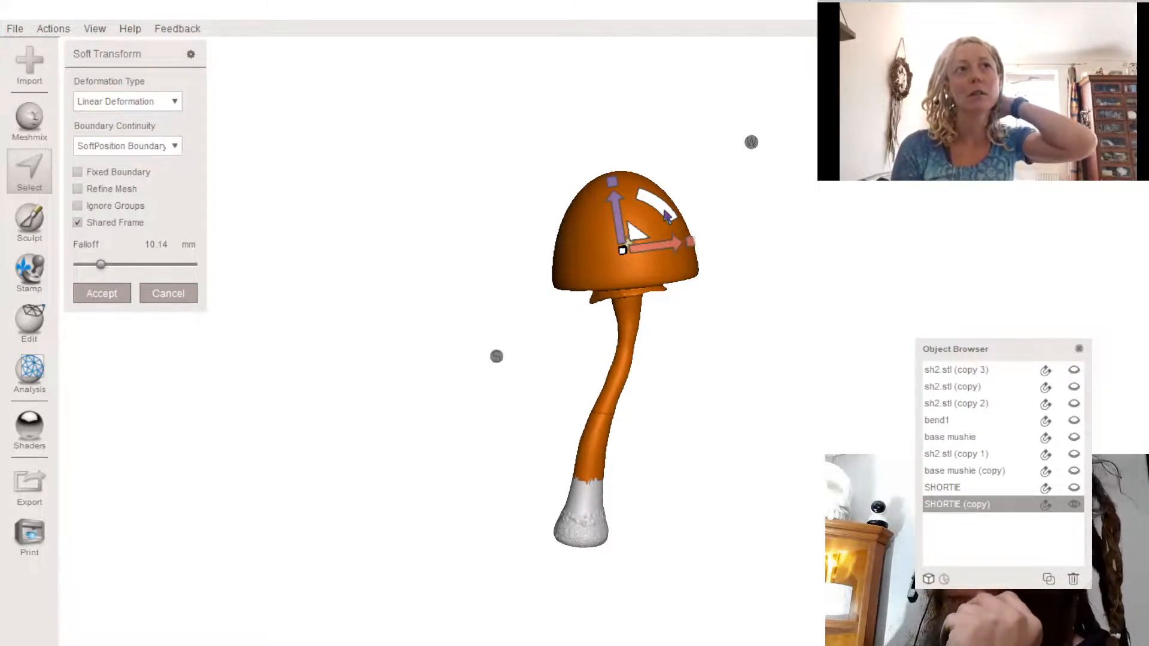
{"action": "left_click_drag", "start_coordinate": [666, 217], "coordinate": [649, 281]}
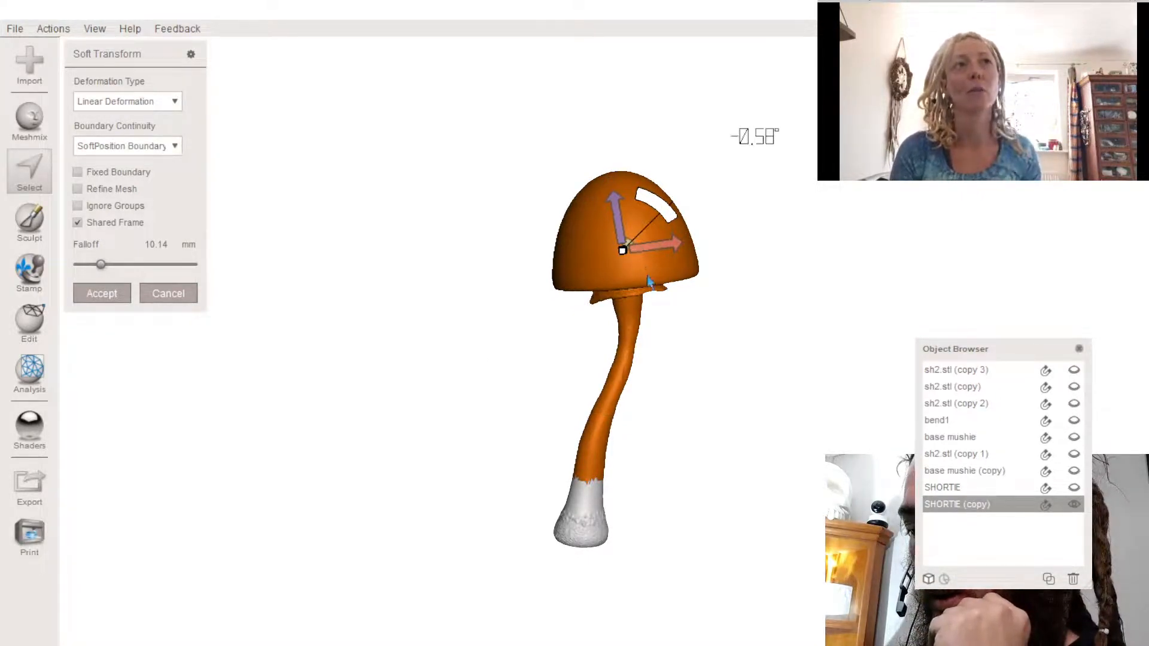
{"action": "left_click_drag", "start_coordinate": [678, 325], "coordinate": [678, 304]}
{"action": "right_click_drag", "start_coordinate": [678, 304], "coordinate": [523, 227]}
{"action": "right_click_drag", "start_coordinate": [670, 323], "coordinate": [547, 260]}
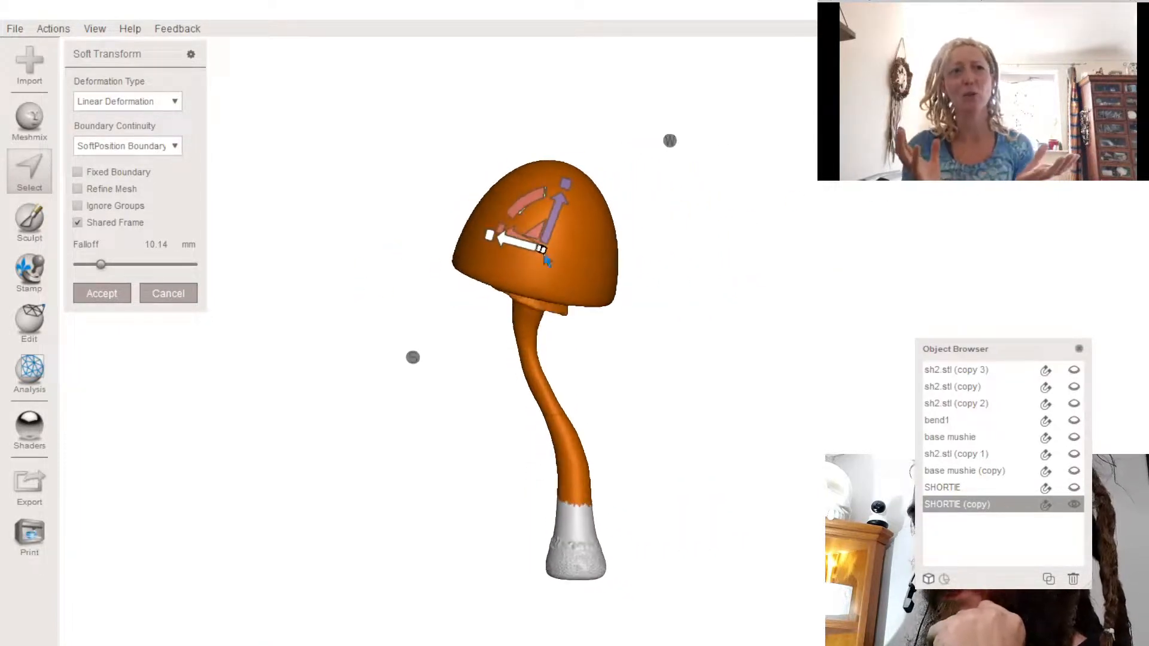
{"action": "left_click", "coordinate": [100, 291]}
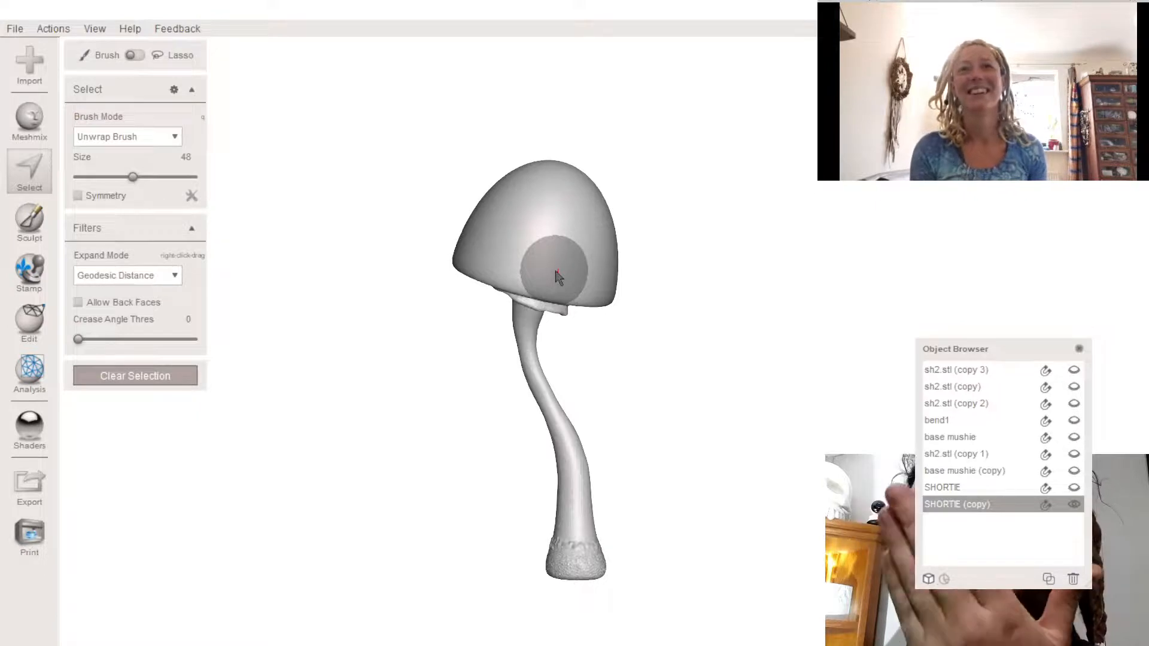
{"action": "mouse_move", "coordinate": [561, 281]}
{"action": "right_mouse_down"}
{"action": "mouse_move", "coordinate": [589, 279]}
{"action": "mouse_move", "coordinate": [494, 312]}
{"action": "right_mouse_up"}
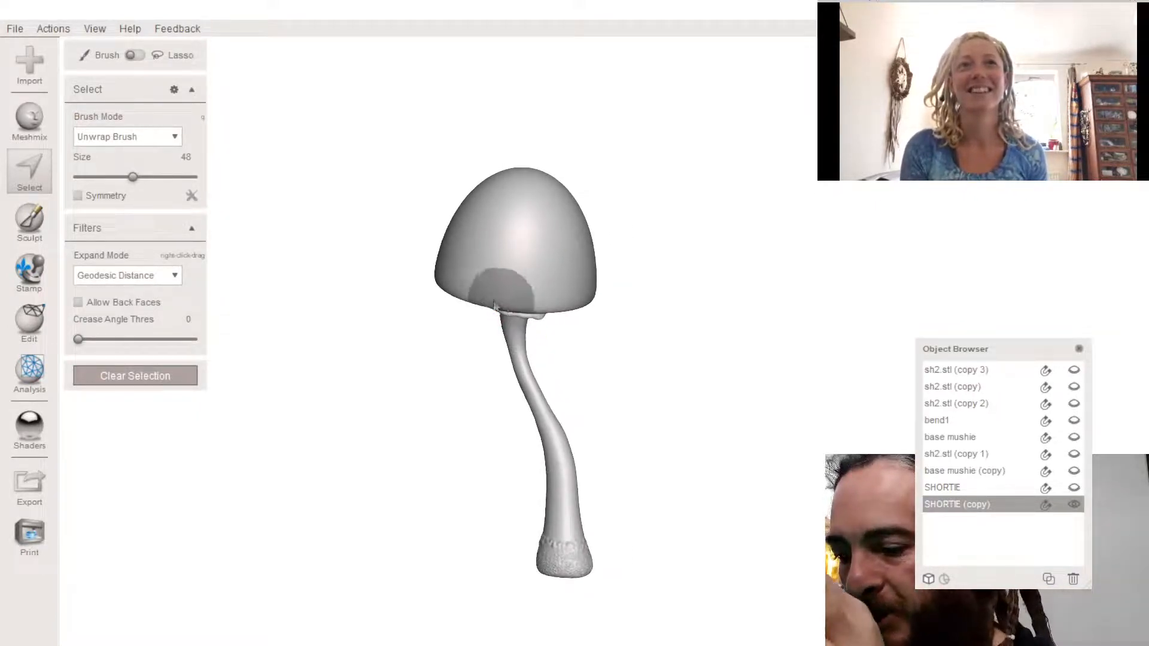
{"action": "left_click", "coordinate": [120, 379]}
{"action": "key", "text": "ctrl+t"}
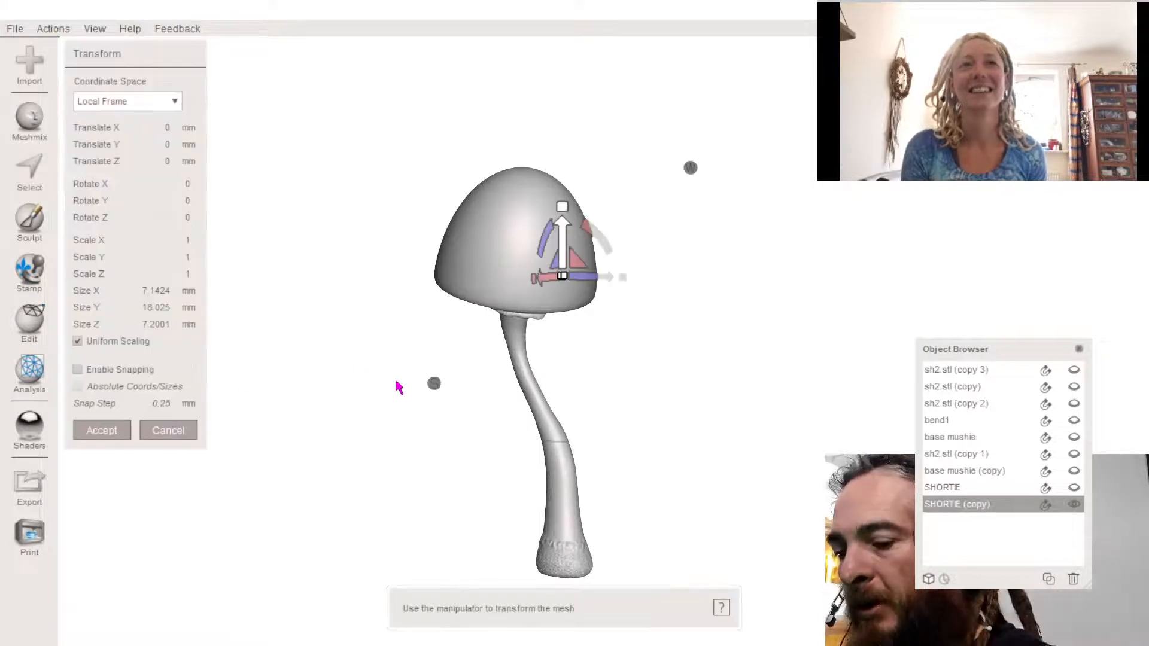
{"action": "right_click_drag", "start_coordinate": [397, 385], "coordinate": [249, 551]}
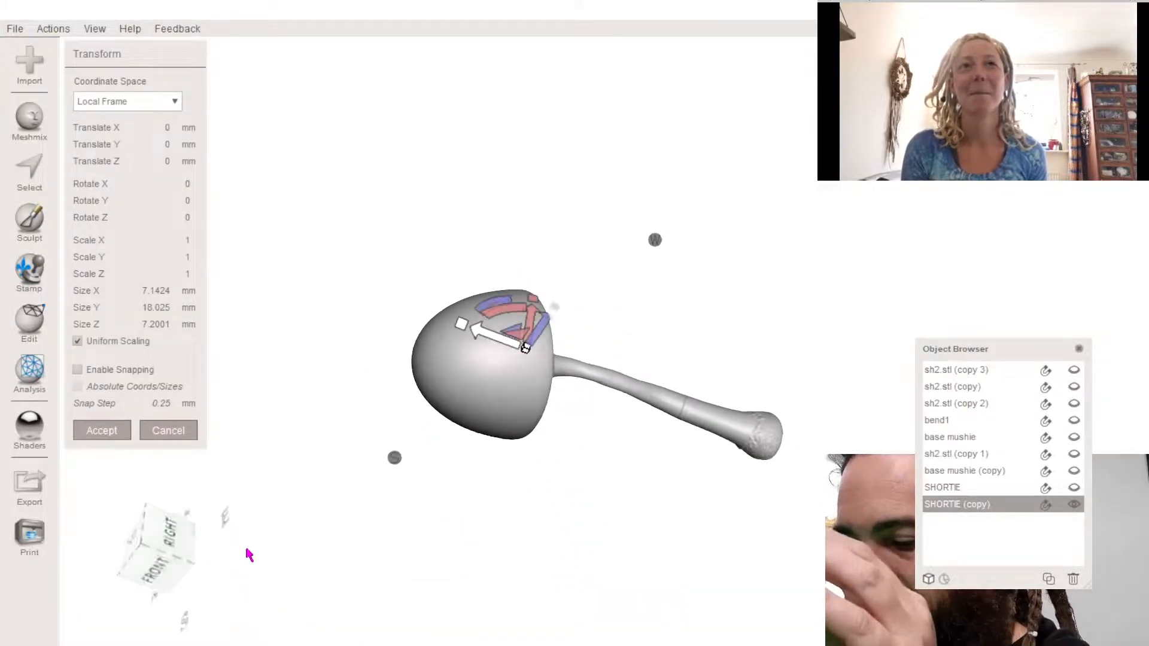
{"action": "left_click_drag", "start_coordinate": [559, 314], "coordinate": [469, 400]}
{"action": "right_click_drag", "start_coordinate": [470, 400], "coordinate": [541, 317]}
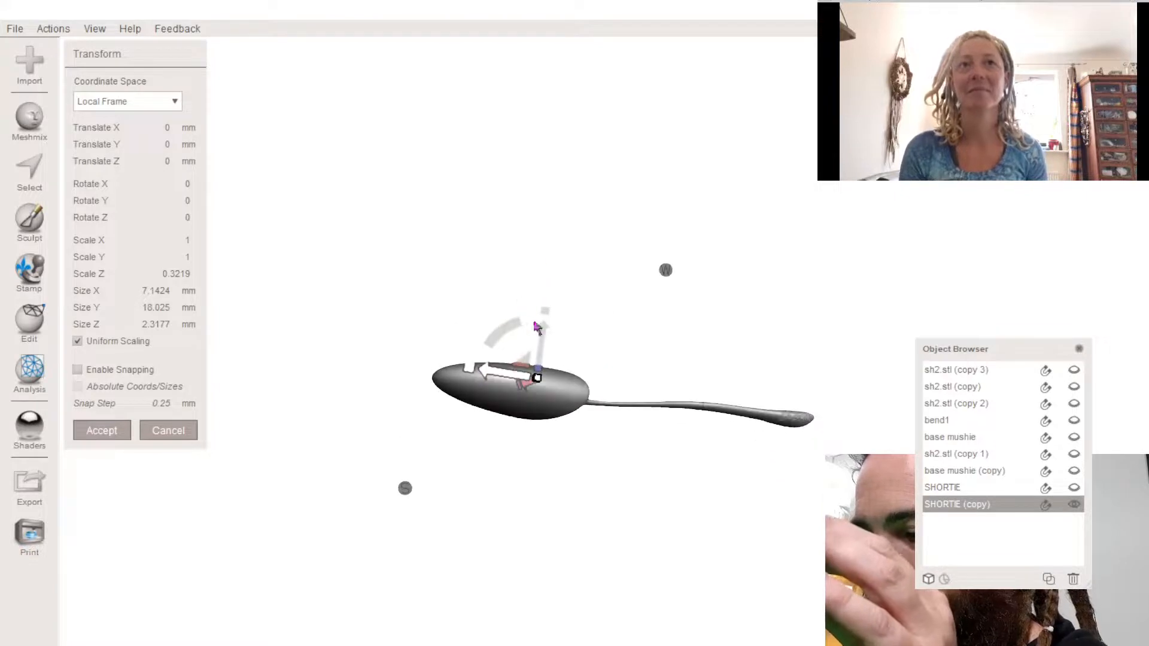
{"action": "left_click_drag", "start_coordinate": [545, 313], "coordinate": [553, 278]}
{"action": "right_click_drag", "start_coordinate": [553, 277], "coordinate": [582, 77]}
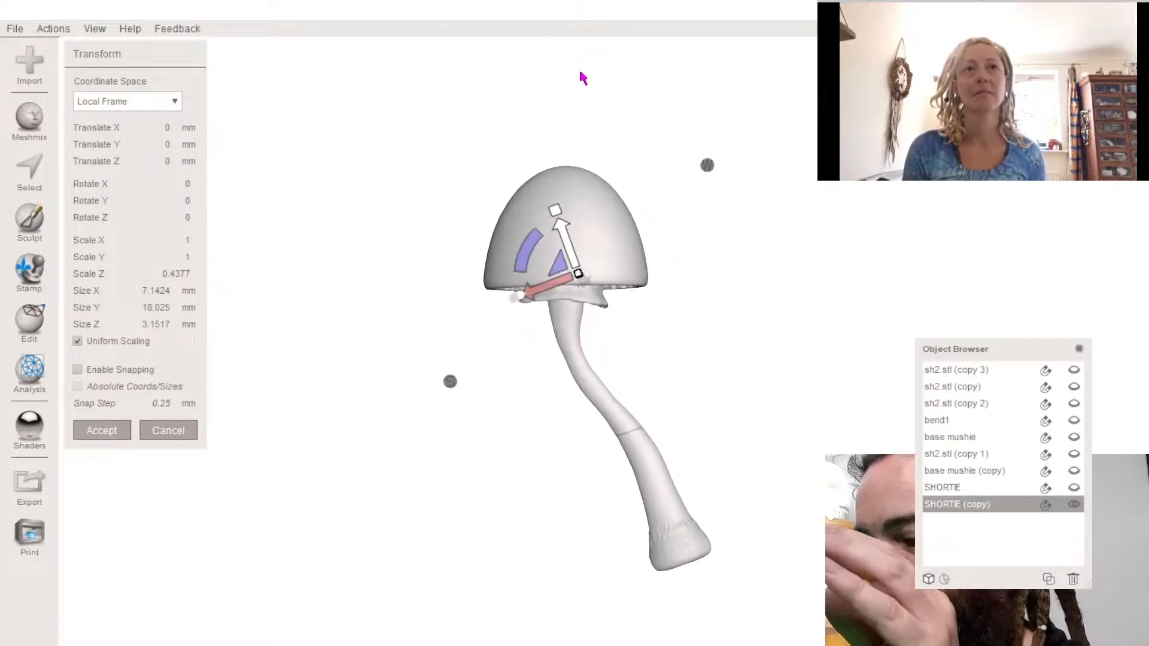
{"action": "left_click", "coordinate": [176, 437]}
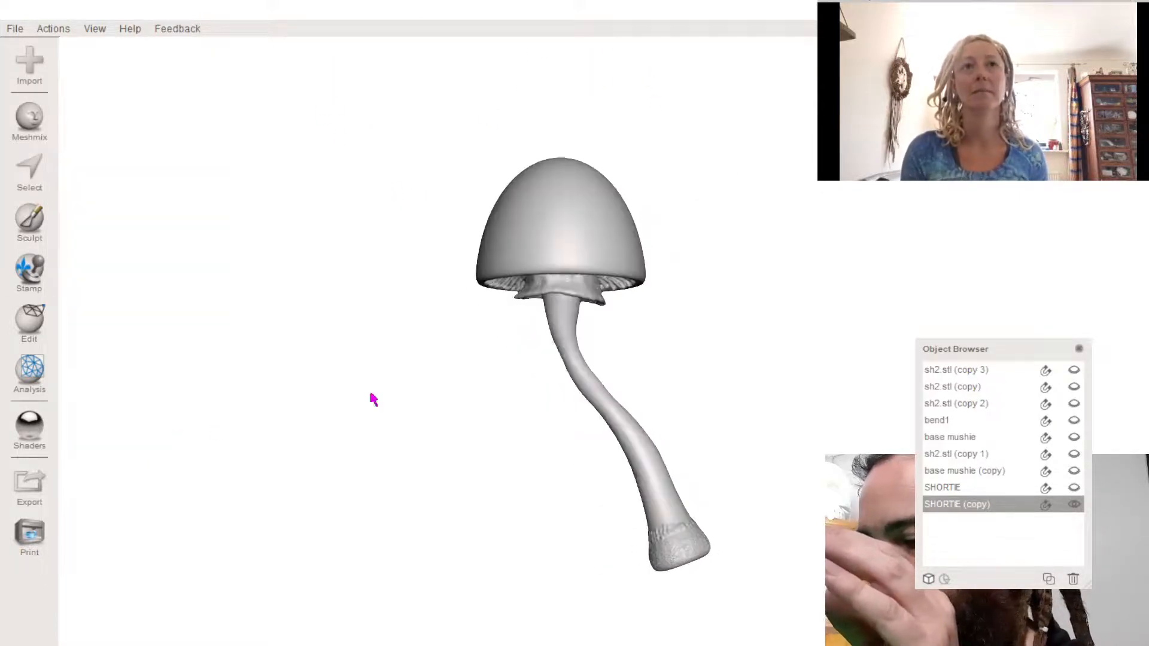
- Compare the bent SHORTIE copy with the straight SHORTIE and duplicate the bent copy
{"action": "left_click", "coordinate": [1073, 489]}
{"action": "left_click", "coordinate": [1072, 488]}
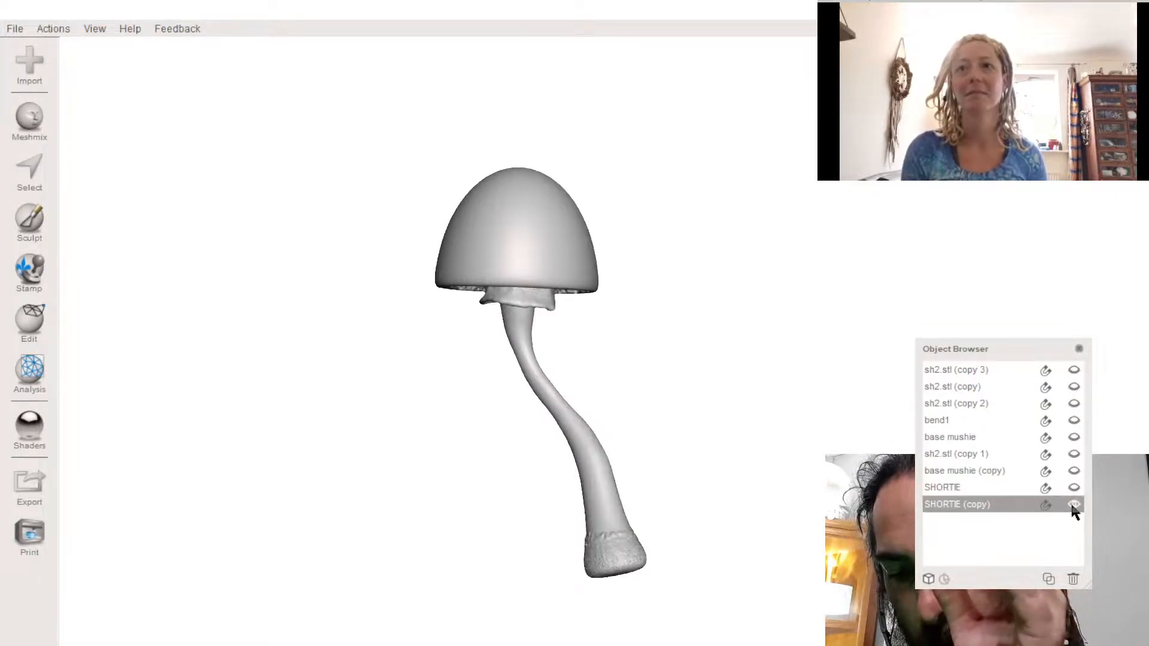
{"action": "left_click", "coordinate": [1048, 579]}
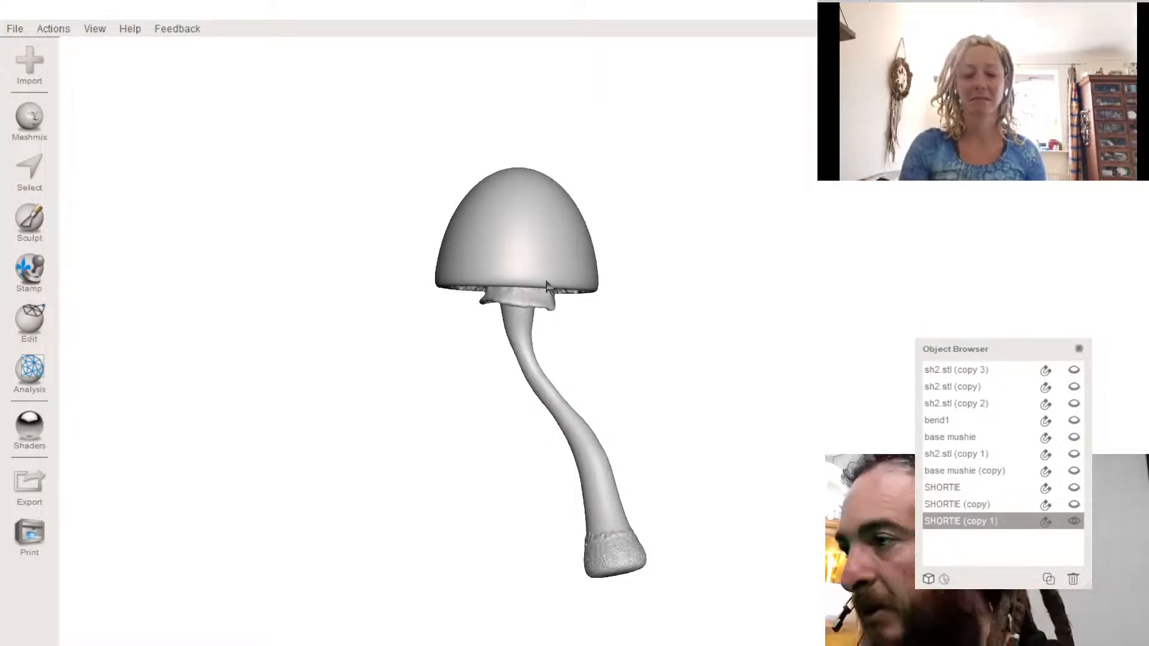
- Select the cap and the very top of the stem on SHORTIE (copy 1) by lassoing the lower stem and inverting the selection
{"action": "key", "text": "s"}
{"action": "right_click_drag", "start_coordinate": [564, 377], "coordinate": [616, 365]}
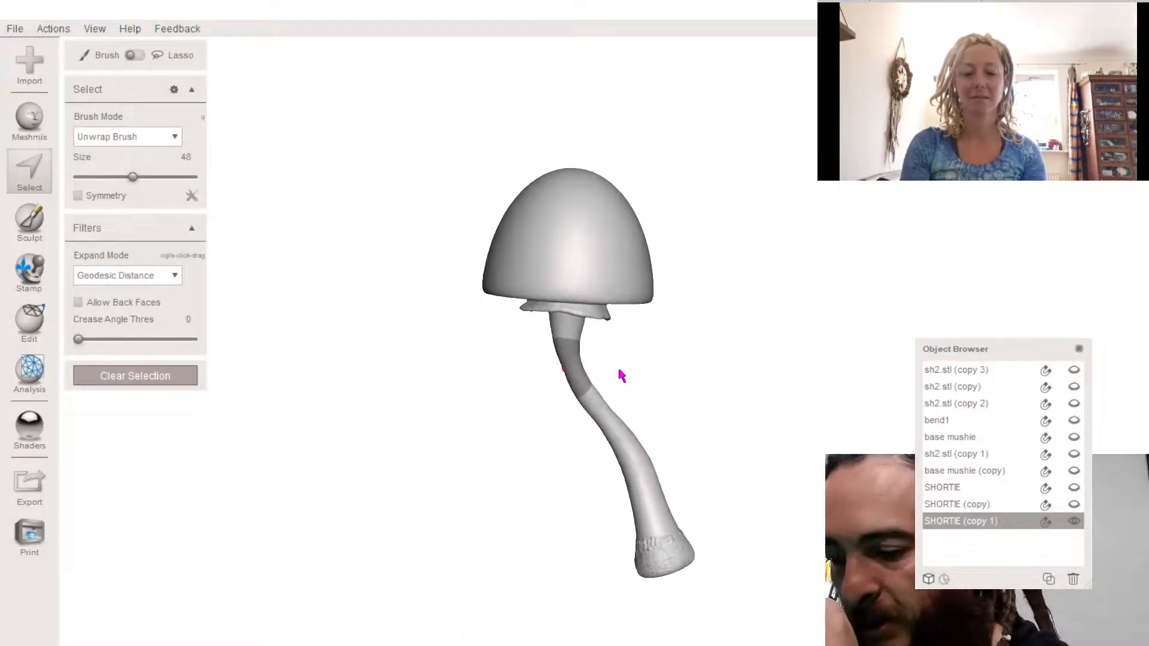
{"action": "mouse_move", "coordinate": [460, 314]}
{"action": "left_mouse_down"}
{"action": "mouse_move", "coordinate": [682, 343]}
{"action": "mouse_move", "coordinate": [587, 120]}
{"action": "mouse_move", "coordinate": [462, 314]}
{"action": "left_mouse_up"}
{"action": "key", "text": "ctrl+i"}
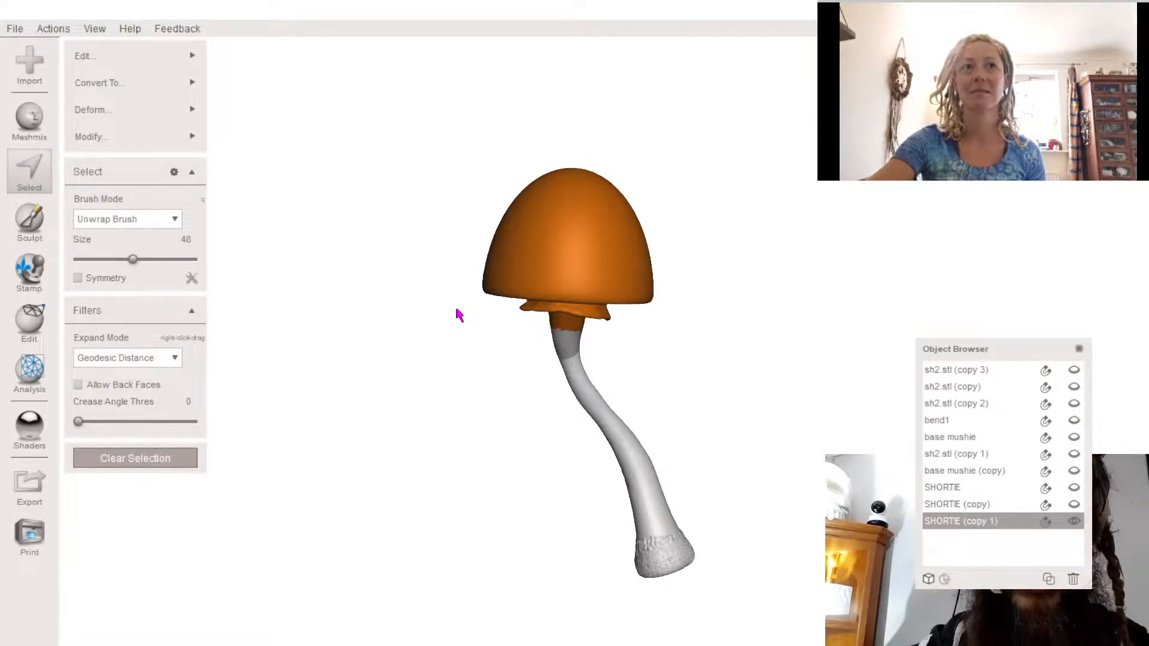
- Start a Soft Transform on the selected cap of SHORTIE (copy 1), tilt the cap and set the falloff to 7.97 mm
{"action": "key", "text": "t"}
{"action": "right_click_drag", "start_coordinate": [605, 306], "coordinate": [598, 296]}
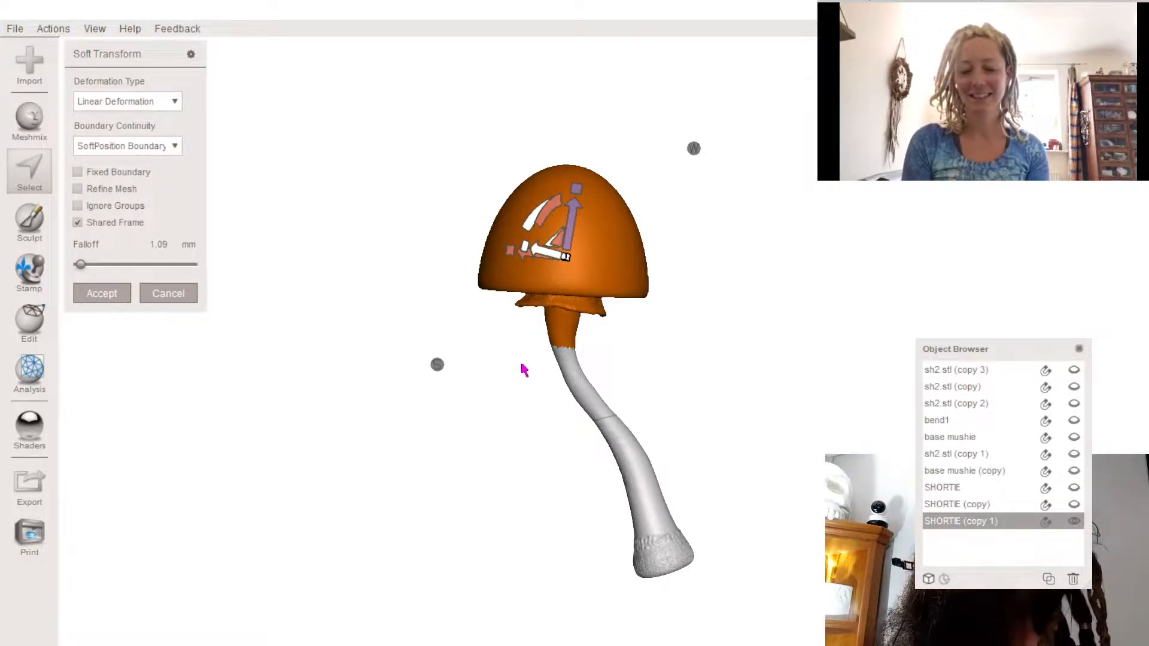
{"action": "right_click_drag", "start_coordinate": [524, 369], "coordinate": [367, 411]}
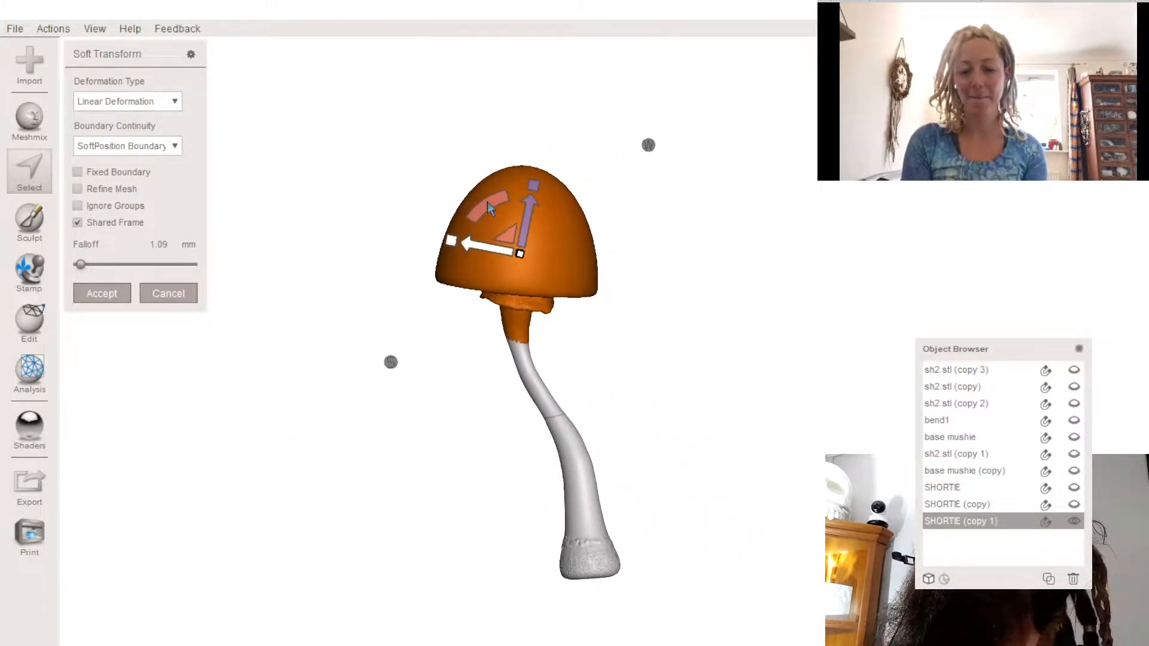
{"action": "left_click_drag", "start_coordinate": [487, 203], "coordinate": [480, 206]}
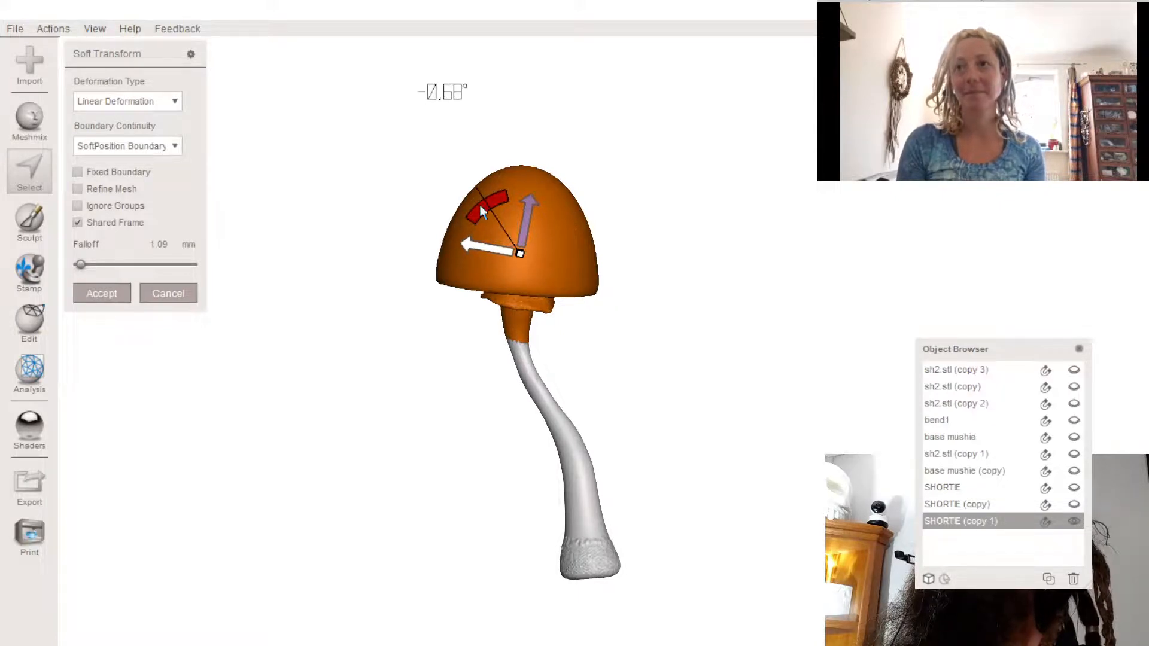
{"action": "left_click_drag", "start_coordinate": [520, 467], "coordinate": [520, 465]}
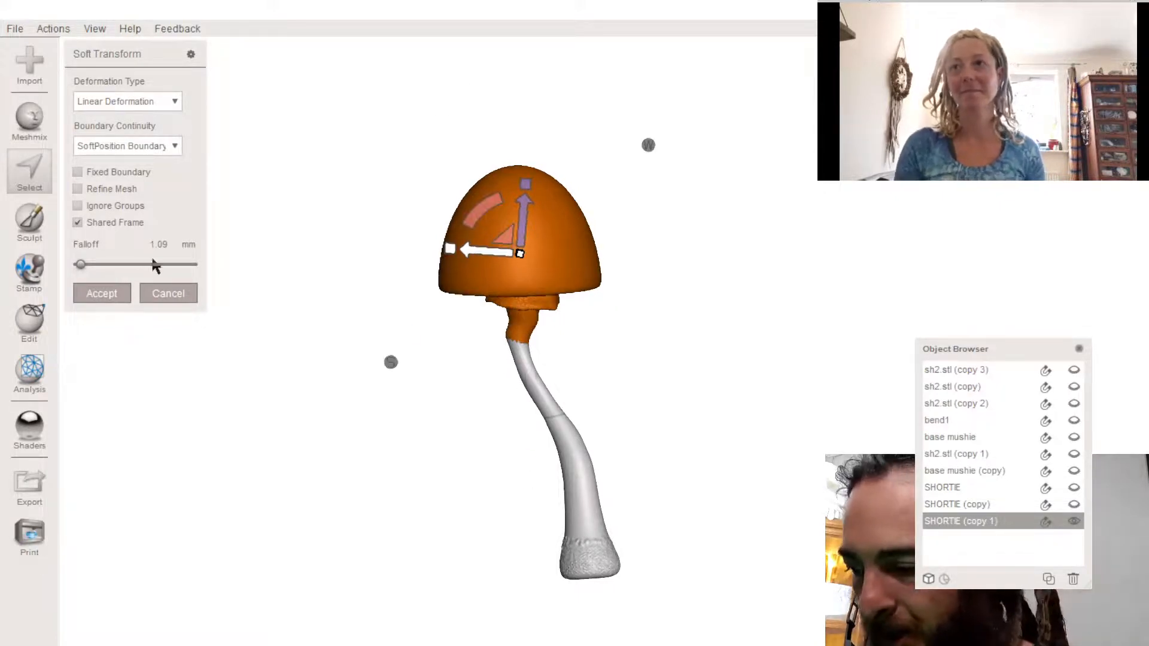
{"action": "left_click", "coordinate": [108, 265]}
- Shift and tilt the cap of SHORTIE (copy 1) from above and from the sides to vary the stem's bend, and accept the deformation
{"action": "right_click_drag", "start_coordinate": [418, 330], "coordinate": [449, 430]}
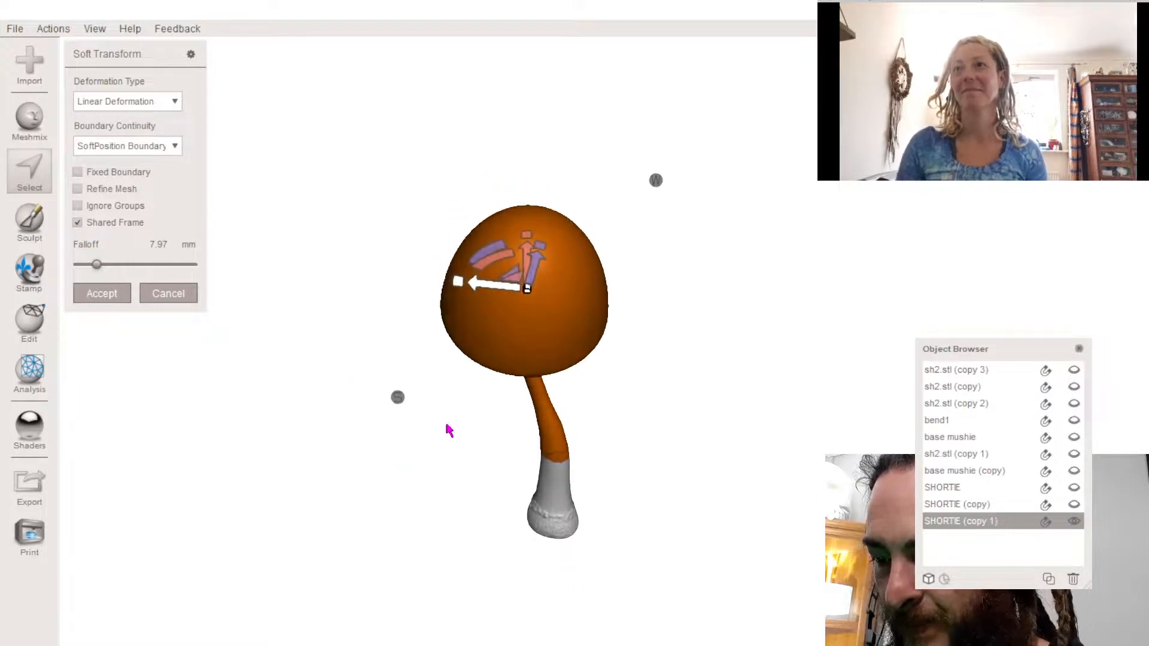
{"action": "right_click_drag", "start_coordinate": [525, 286], "coordinate": [508, 346]}
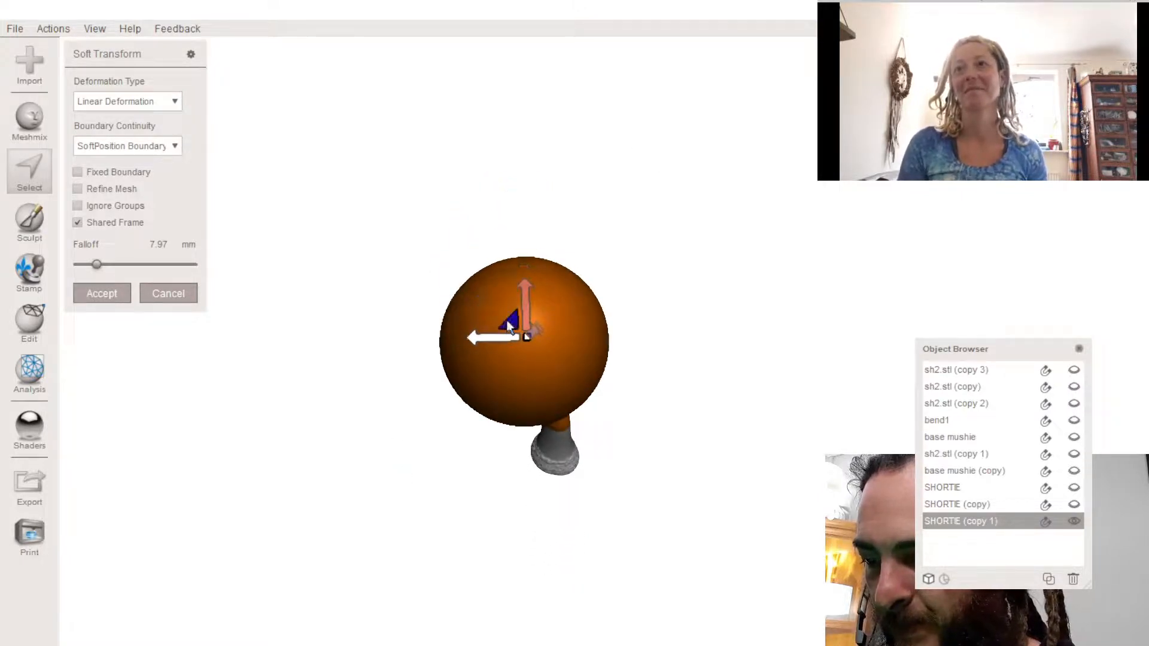
{"action": "left_click_drag", "start_coordinate": [491, 388], "coordinate": [490, 393]}
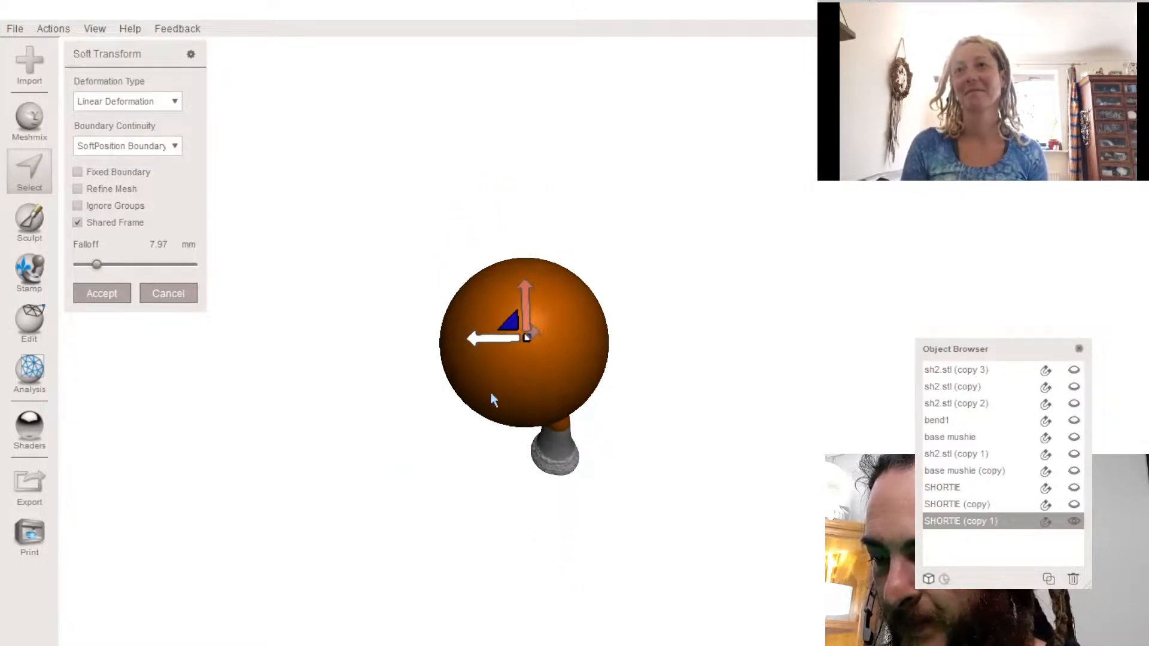
{"action": "right_click_drag", "start_coordinate": [489, 310], "coordinate": [684, 284]}
{"action": "left_click_drag", "start_coordinate": [647, 273], "coordinate": [651, 276]}
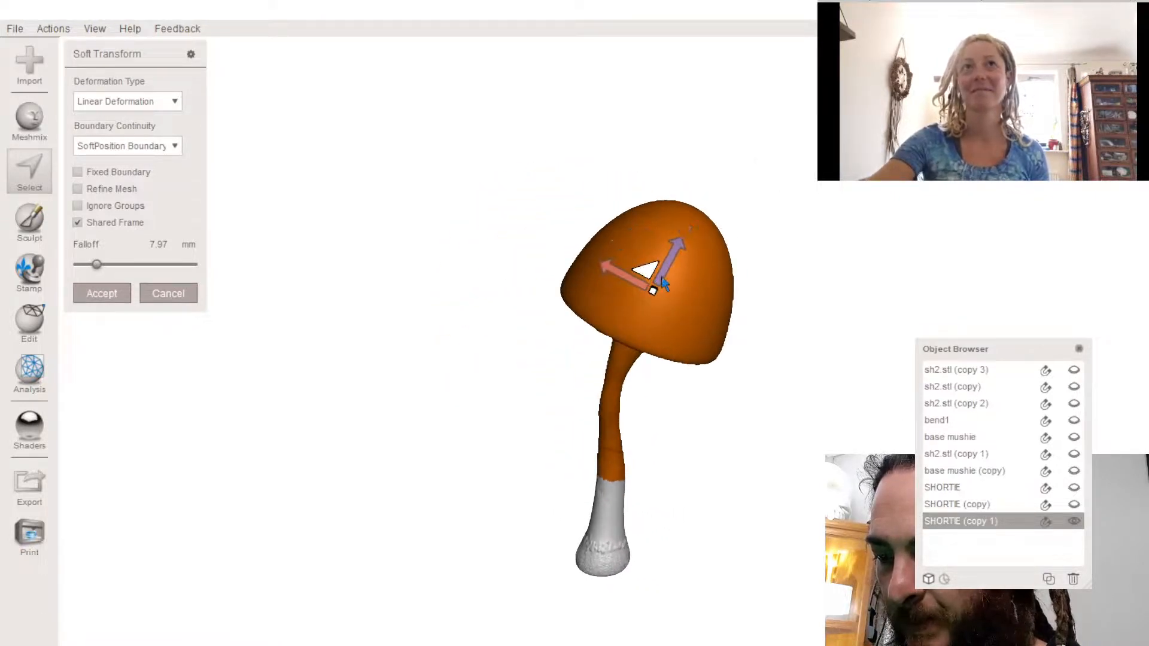
{"action": "left_click_drag", "start_coordinate": [621, 338], "coordinate": [608, 386]}
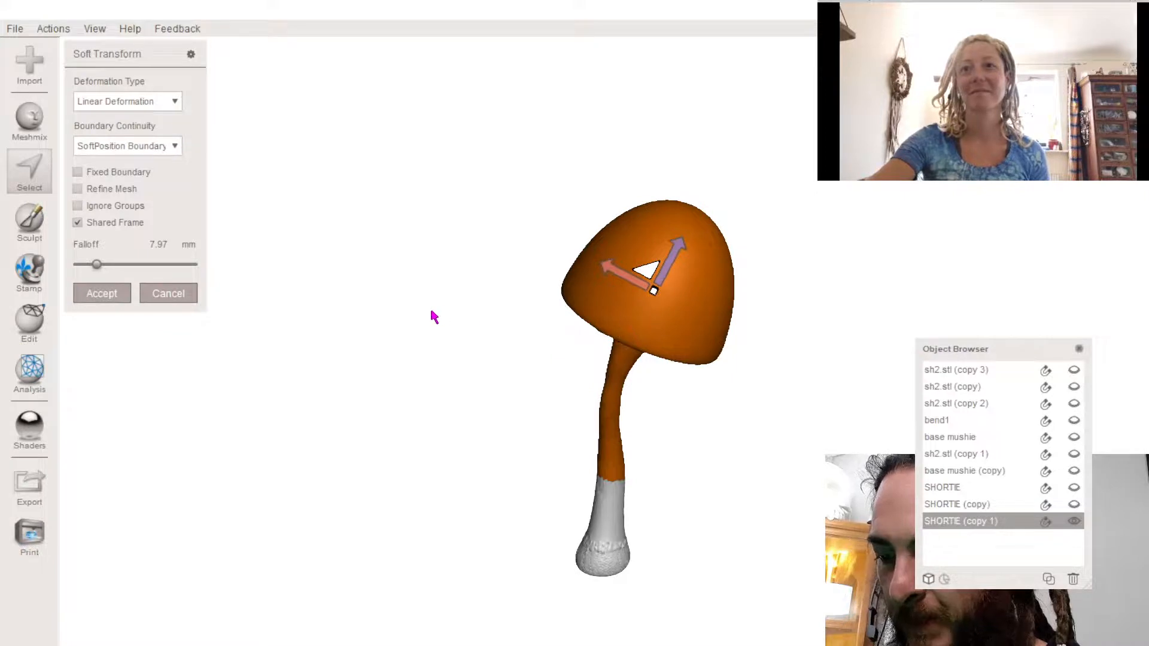
{"action": "right_click_drag", "start_coordinate": [434, 318], "coordinate": [236, 363]}
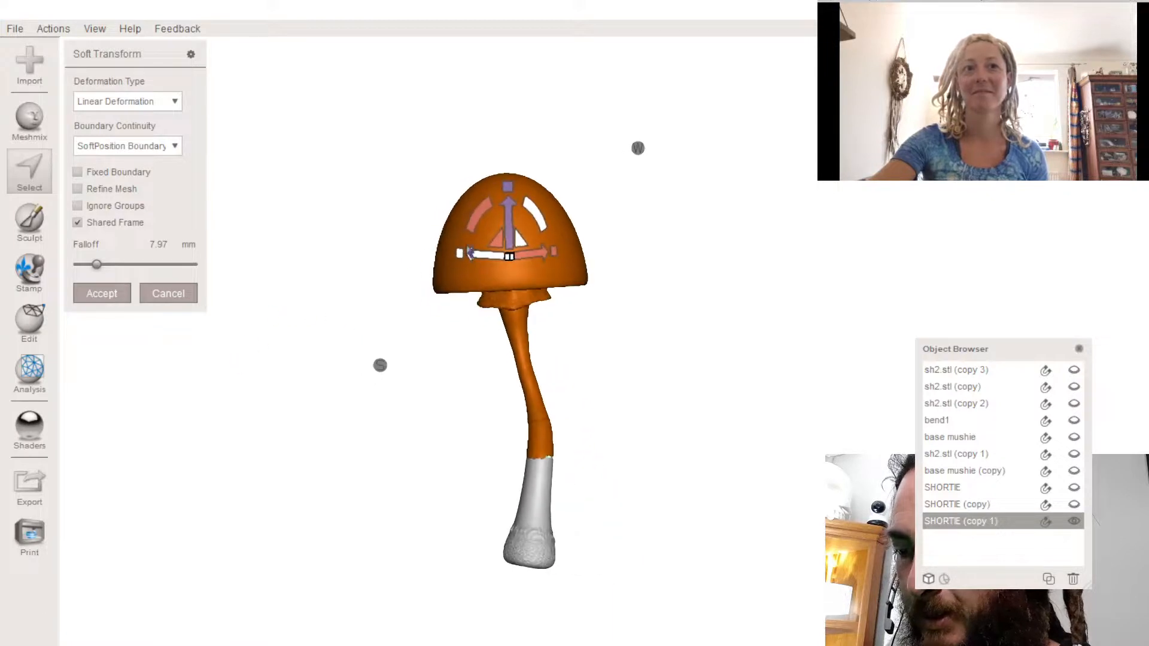
{"action": "left_click_drag", "start_coordinate": [534, 218], "coordinate": [541, 281]}
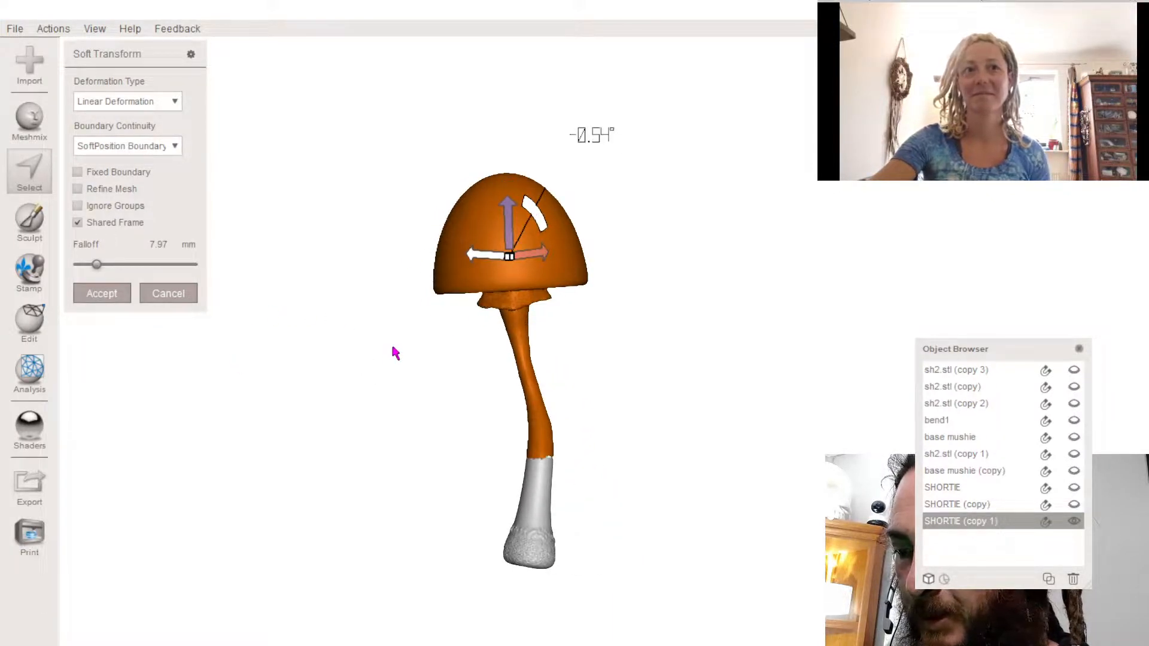
{"action": "right_click_drag", "start_coordinate": [379, 391], "coordinate": [214, 306]}
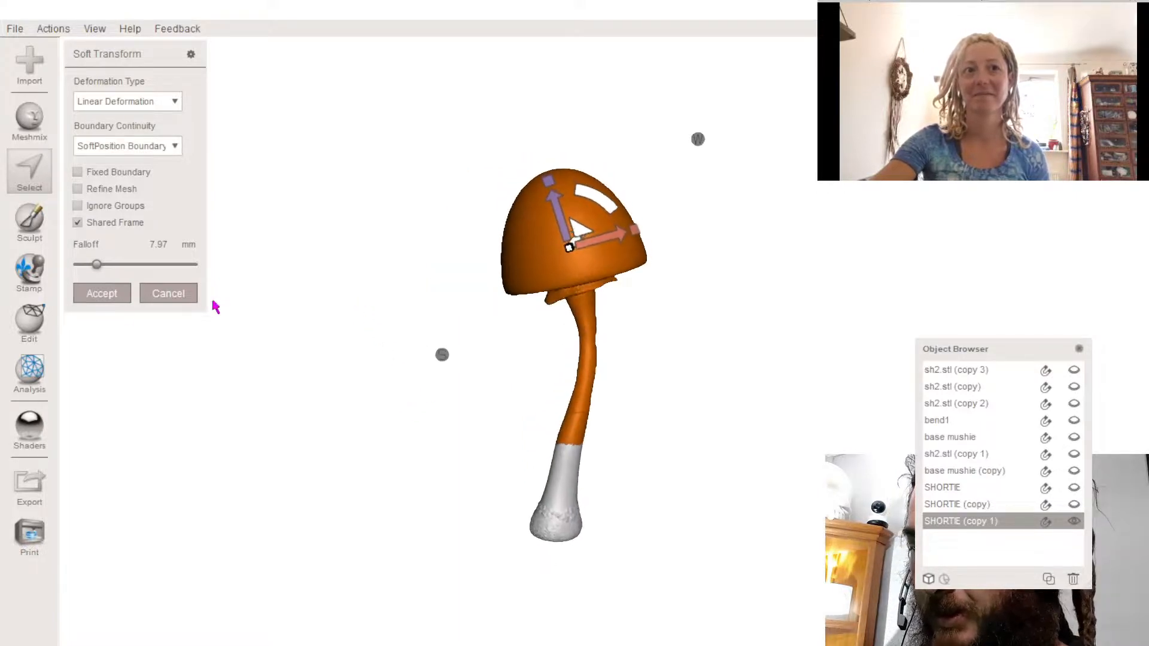
{"action": "left_click", "coordinate": [105, 296]}
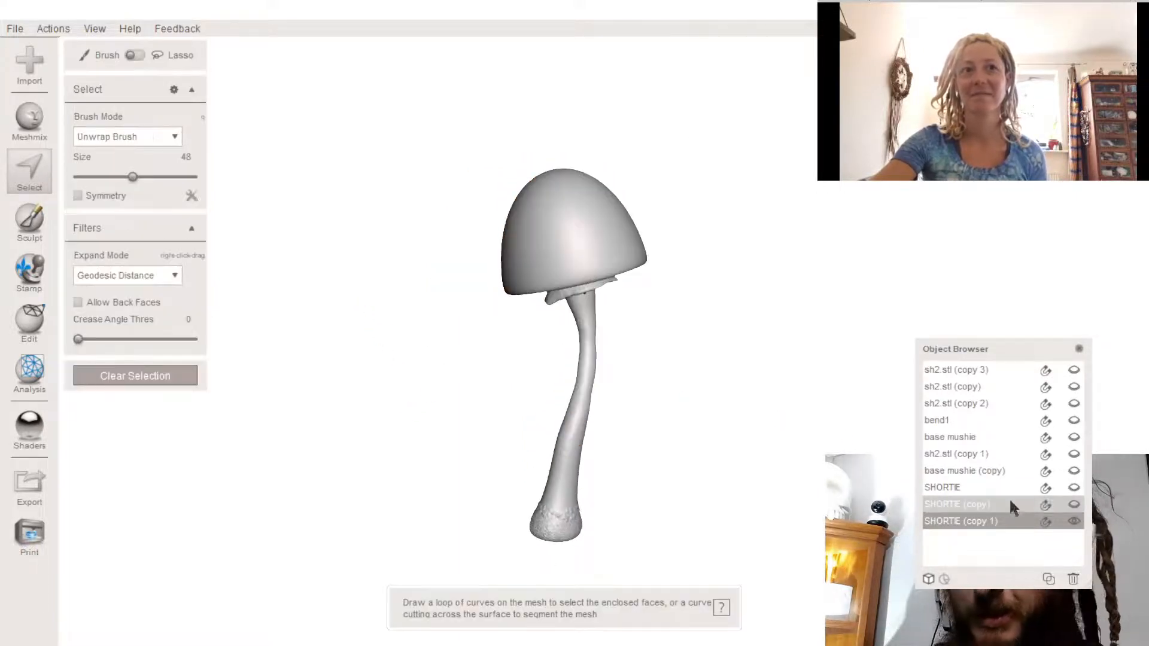
- Compare the two bent SHORTIE copies, hide both and make the straight SHORTIE the visible, active object
{"action": "left_click", "coordinate": [1070, 511]}
{"action": "left_click", "coordinate": [1072, 517]}
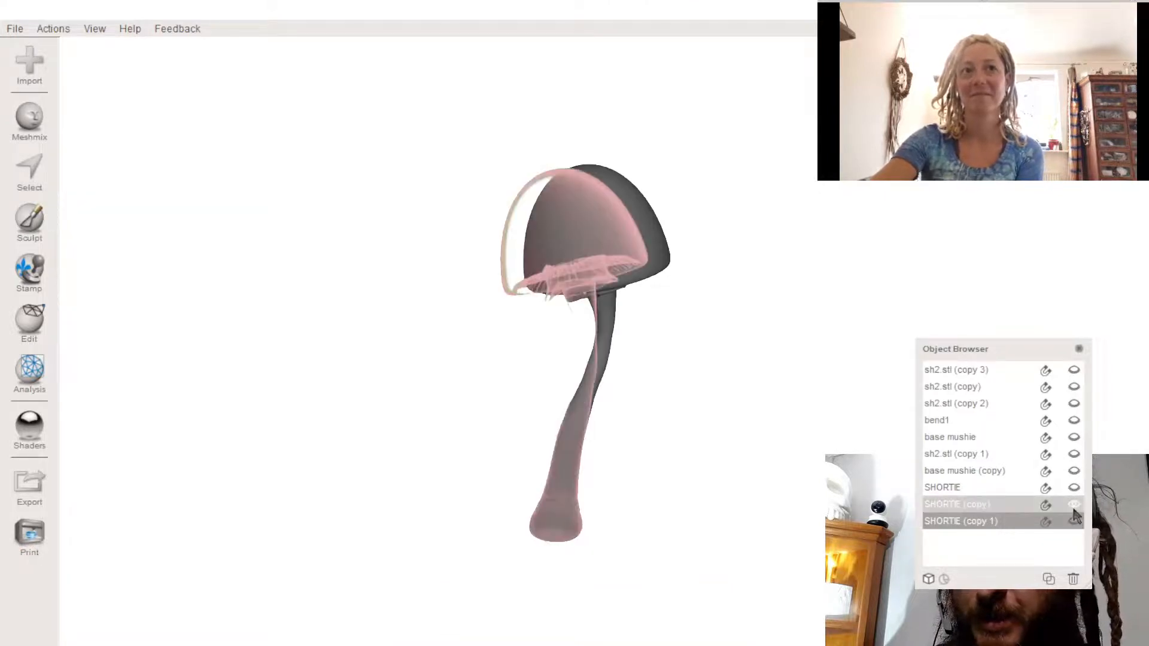
{"action": "left_click", "coordinate": [1073, 507]}
{"action": "left_click", "coordinate": [1071, 489]}
{"action": "left_click", "coordinate": [586, 241]}
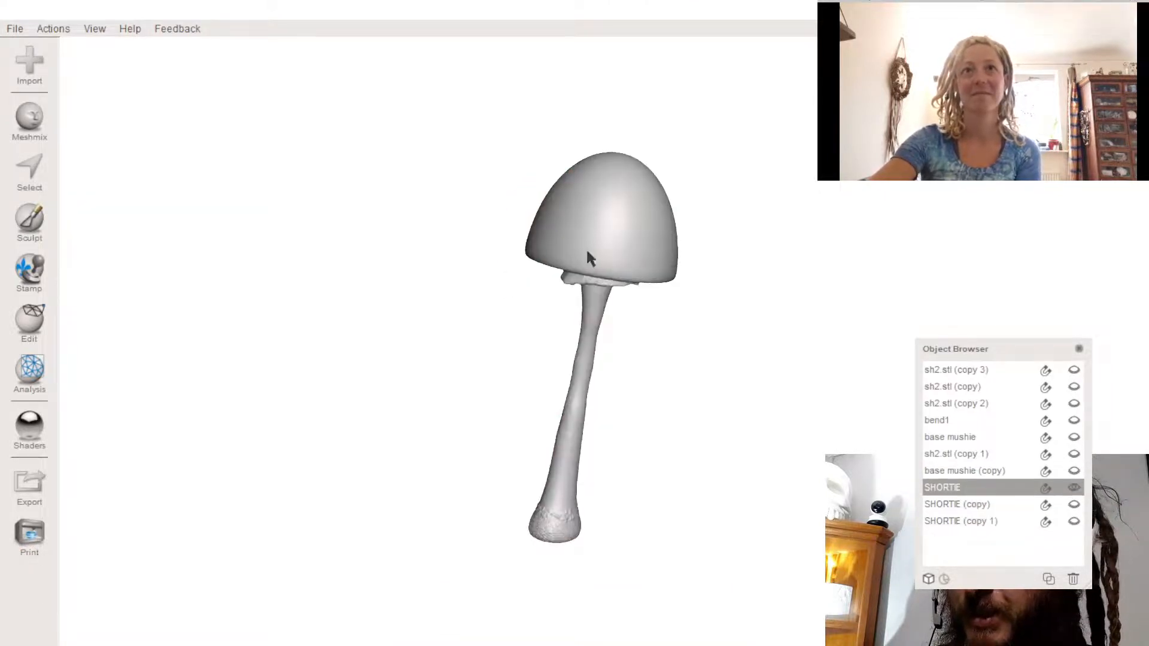
- Select the cap and the very top of the stem on the straight SHORTIE by lassoing its stem and inverting the selection
{"action": "mouse_move", "coordinate": [587, 251]}
{"action": "right_mouse_down"}
{"action": "mouse_move", "coordinate": [718, 222]}
{"action": "mouse_move", "coordinate": [721, 266]}
{"action": "mouse_move", "coordinate": [778, 240]}
{"action": "right_mouse_up"}
{"action": "key", "text": "s"}
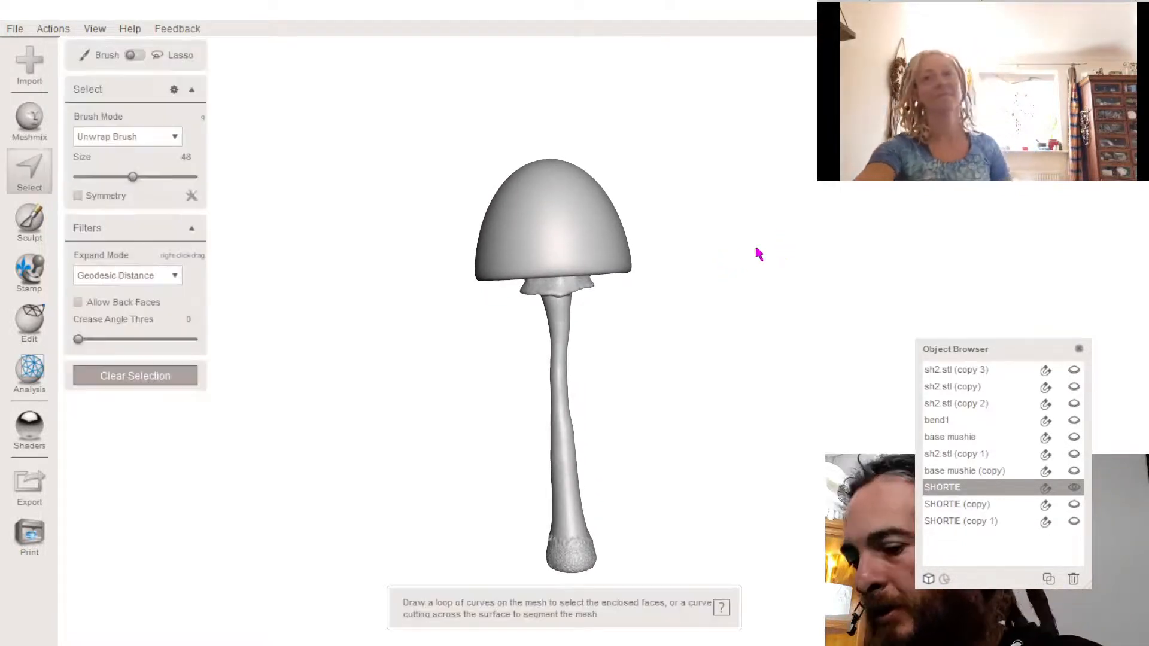
{"action": "mouse_move", "coordinate": [500, 307]}
{"action": "left_mouse_down"}
{"action": "mouse_move", "coordinate": [663, 287]}
{"action": "mouse_move", "coordinate": [592, 201]}
{"action": "mouse_move", "coordinate": [461, 289]}
{"action": "mouse_move", "coordinate": [482, 307]}
{"action": "left_mouse_up"}
{"action": "mouse_move", "coordinate": [482, 307]}
{"action": "right_mouse_down"}
{"action": "mouse_move", "coordinate": [456, 255]}
{"action": "mouse_move", "coordinate": [458, 286]}
{"action": "right_mouse_up"}
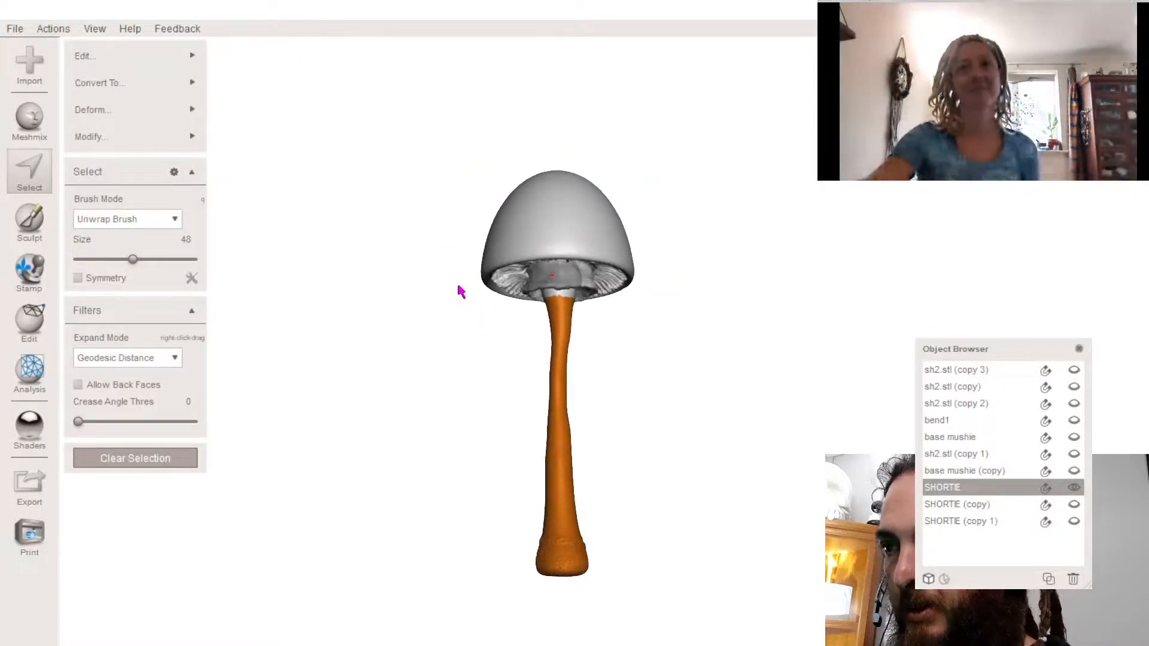
{"action": "key", "text": "i"}
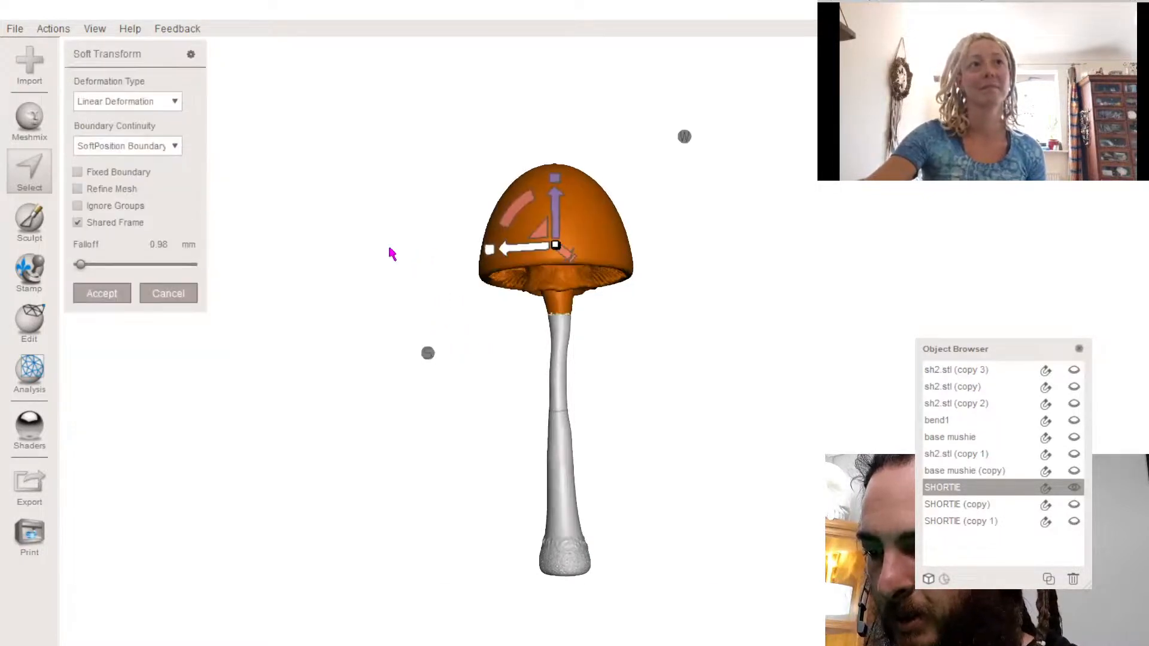
- Tilt the selected cap of the straight SHORTIE with Soft Transform and set the falloff to 10.51 mm
{"action": "right_click_drag", "start_coordinate": [423, 282], "coordinate": [386, 306]}
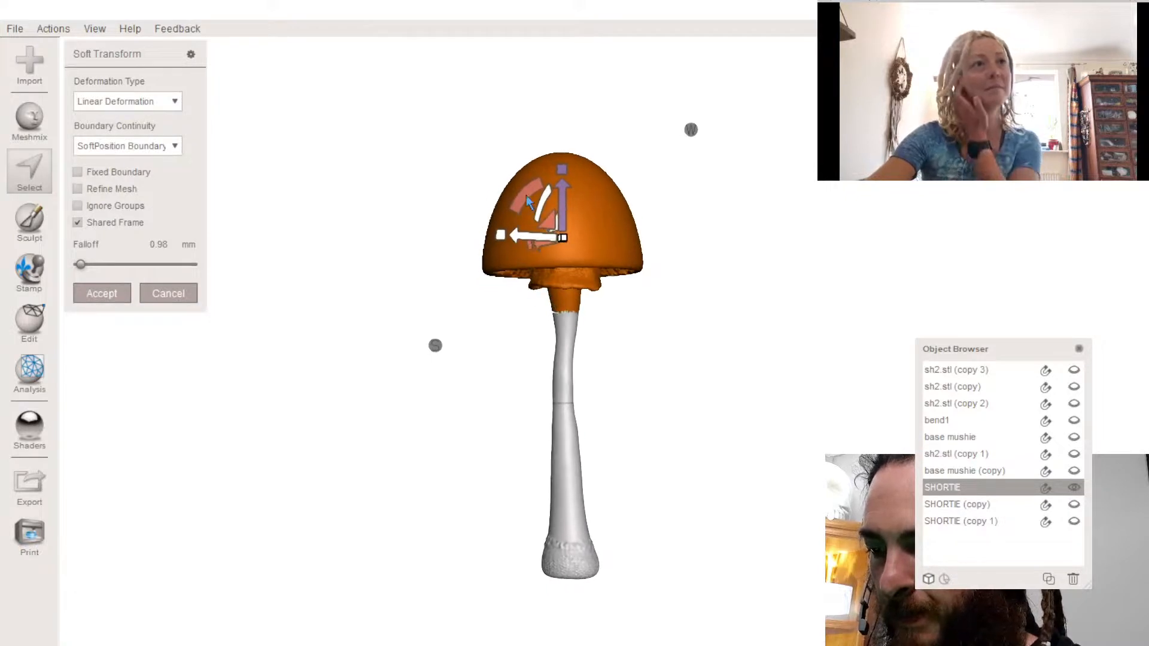
{"action": "left_click_drag", "start_coordinate": [521, 196], "coordinate": [519, 198]}
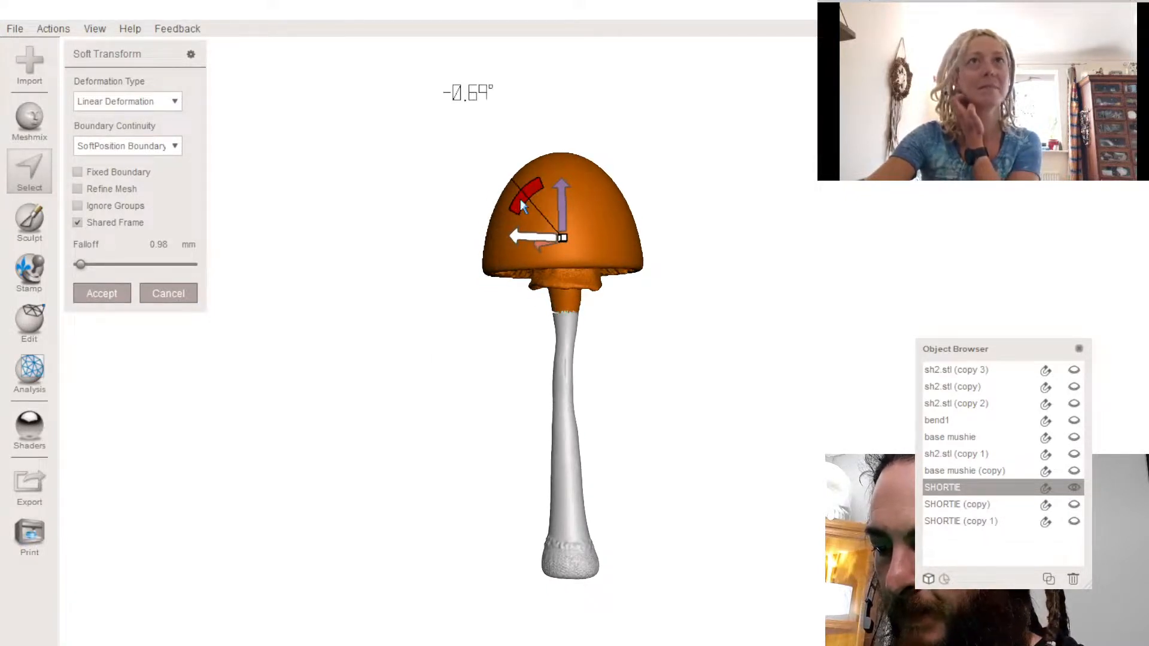
{"action": "mouse_move", "coordinate": [535, 348]}
{"action": "right_mouse_down"}
{"action": "mouse_move", "coordinate": [505, 347]}
{"action": "mouse_move", "coordinate": [518, 355]}
{"action": "right_mouse_up"}
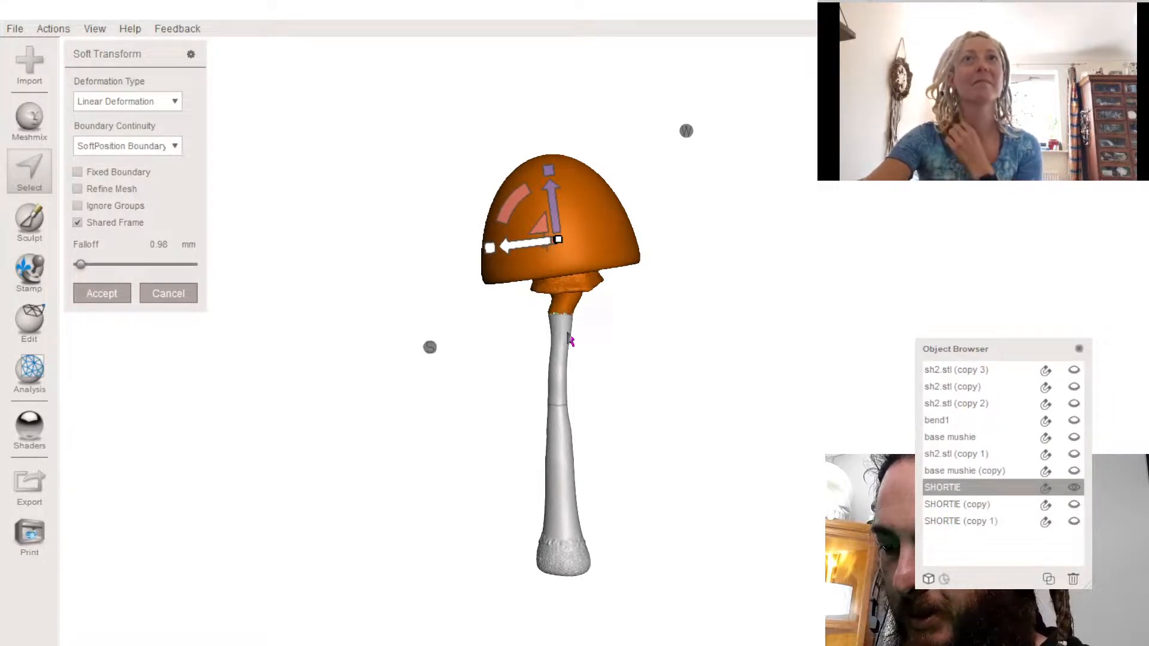
{"action": "scroll", "coordinate": [549, 323], "scroll_direction": "up", "scroll_amount": 4}
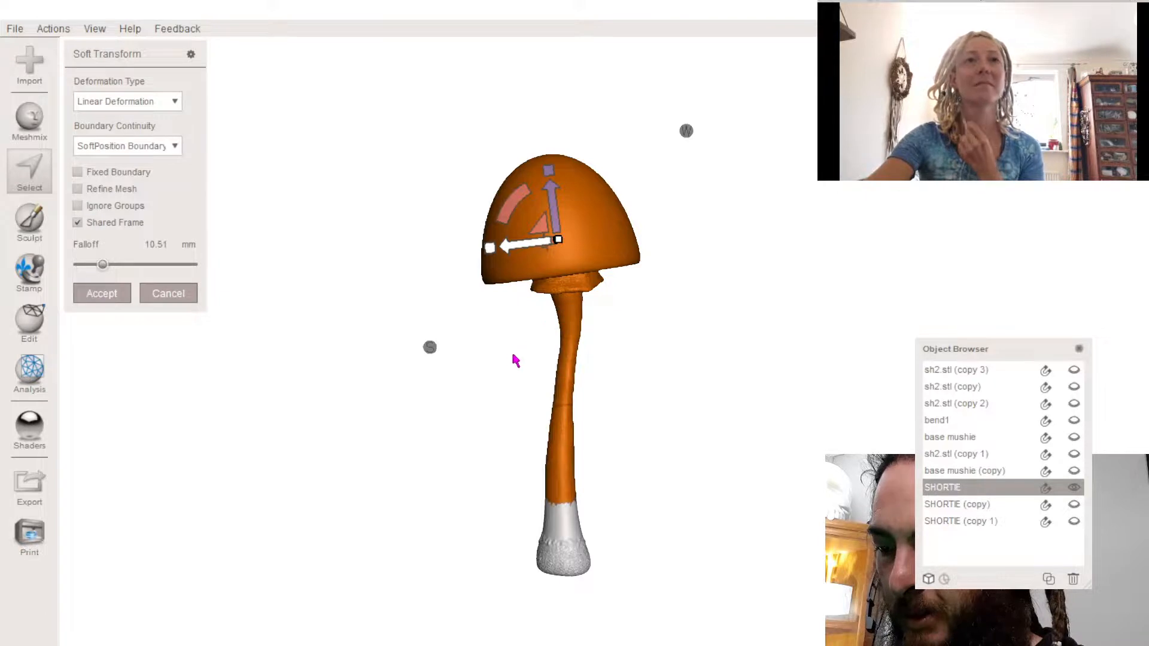
- Shift the cap of SHORTIE sideways to give the stem an S-shaped bend, accept the deformation and clear the selection
{"action": "mouse_move", "coordinate": [516, 360]}
{"action": "right_mouse_down"}
{"action": "mouse_move", "coordinate": [445, 366]}
{"action": "mouse_move", "coordinate": [490, 381]}
{"action": "mouse_move", "coordinate": [503, 359]}
{"action": "right_mouse_up"}
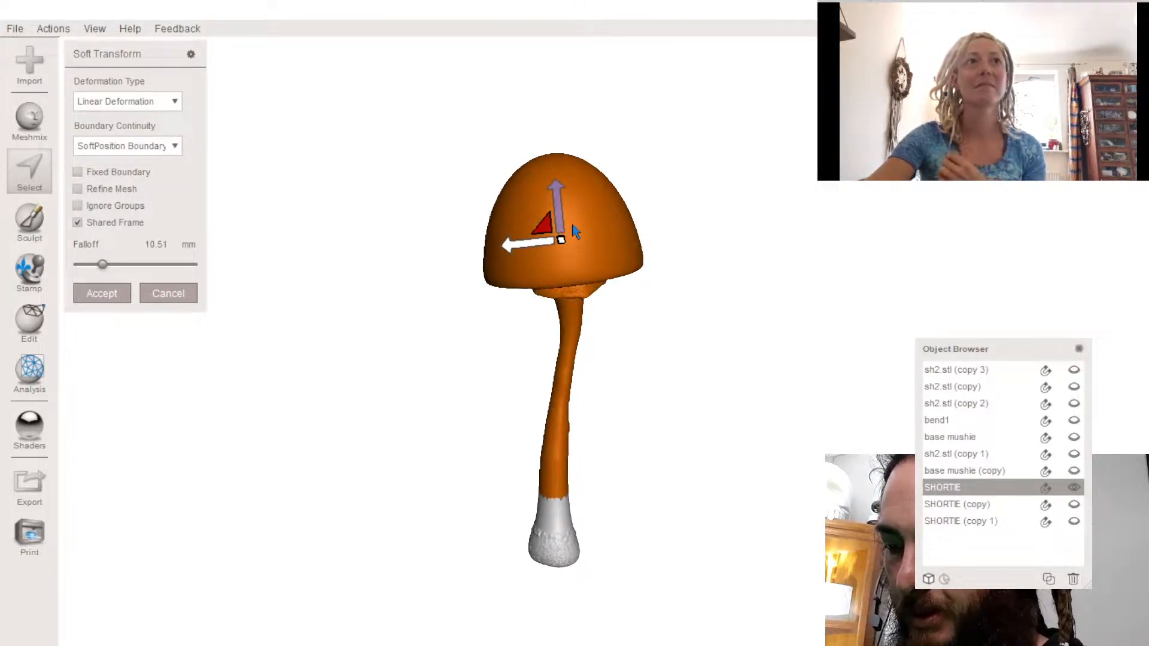
{"action": "left_click_drag", "start_coordinate": [596, 228], "coordinate": [610, 255]}
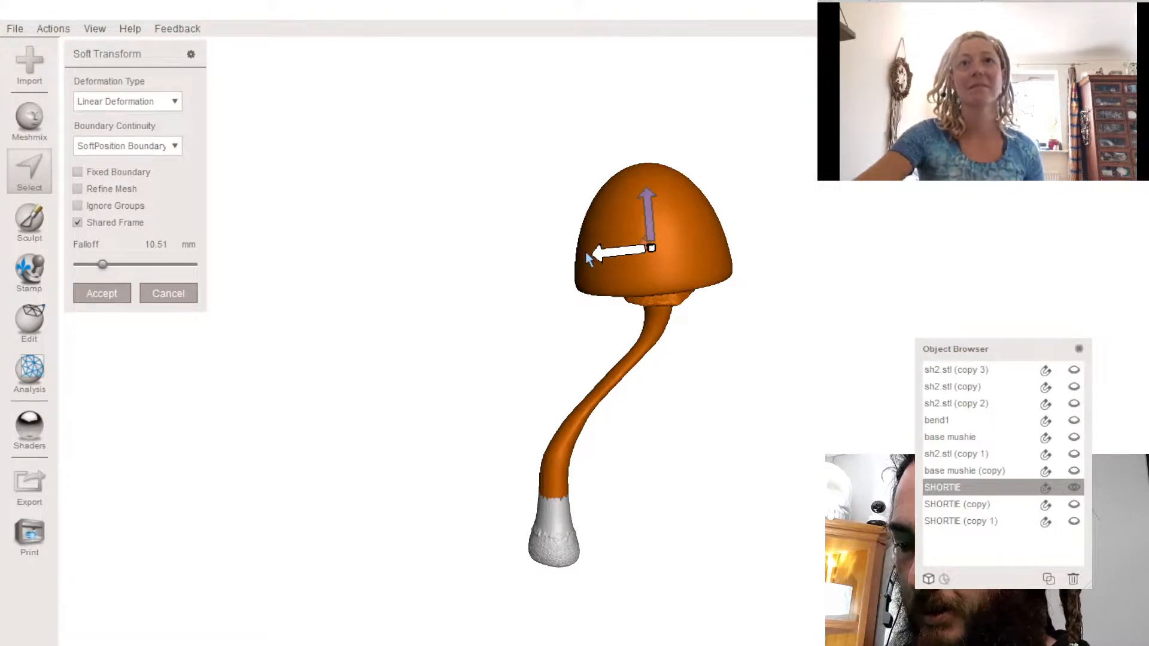
{"action": "right_click_drag", "start_coordinate": [256, 309], "coordinate": [735, 455]}
{"action": "left_click", "coordinate": [103, 293]}
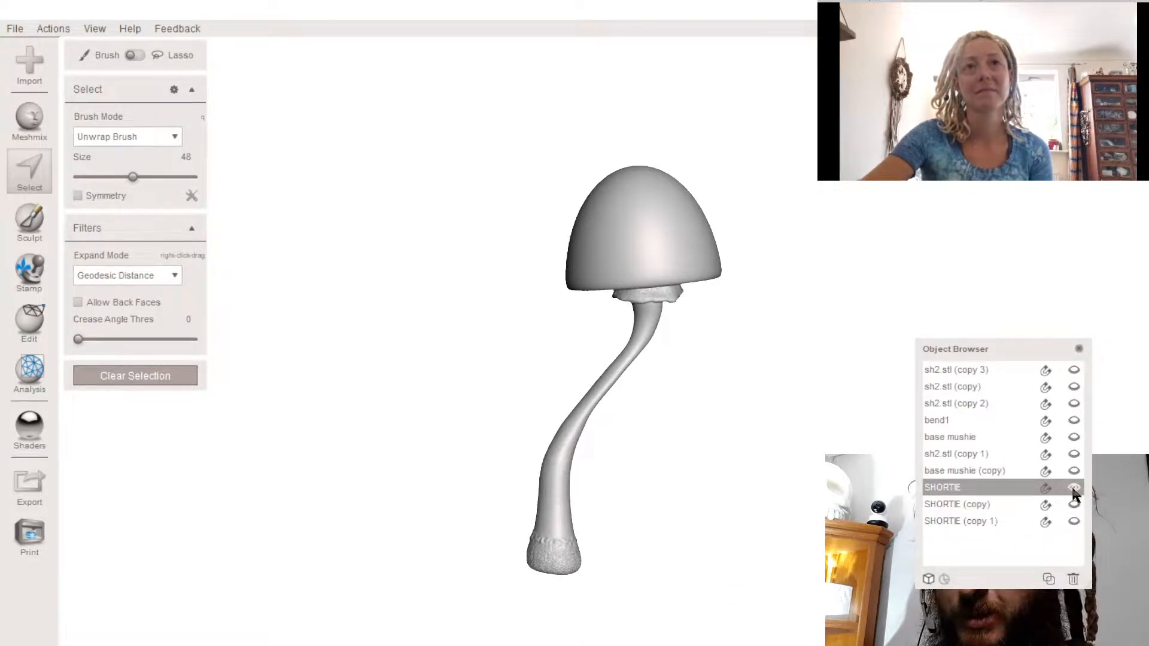
{"action": "left_click", "coordinate": [145, 376]}
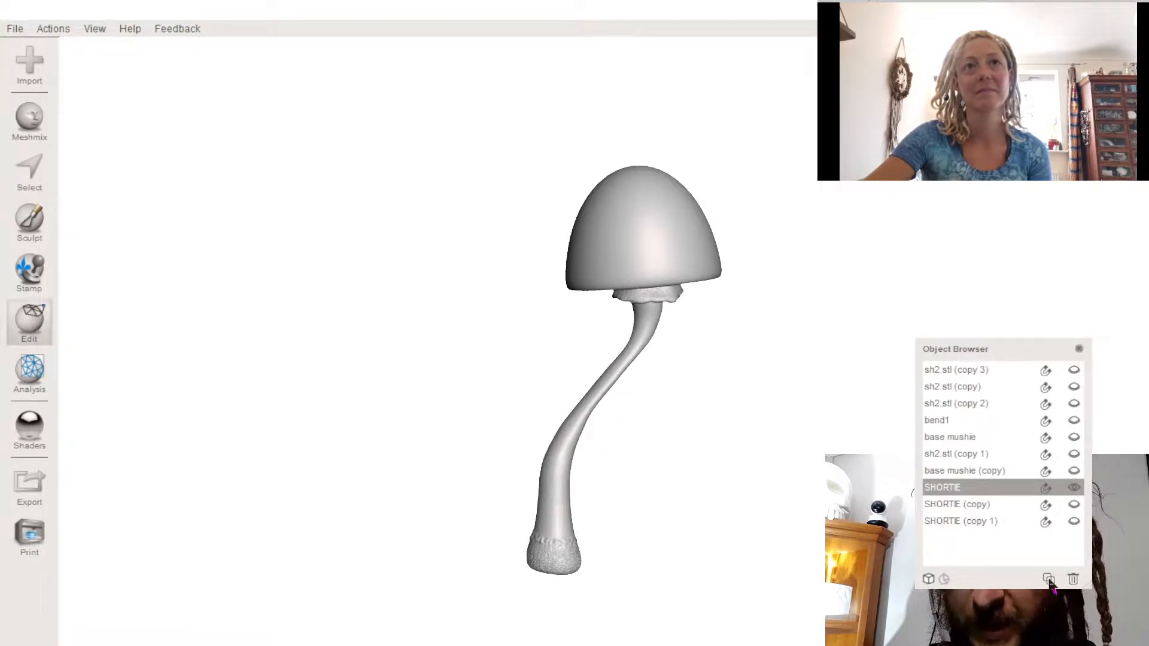
- Duplicate the bent SHORTIE and lasso-select the cap and the very top of the stem on the copy, inverting the selection as needed
{"action": "key", "text": "ctrl+d"}
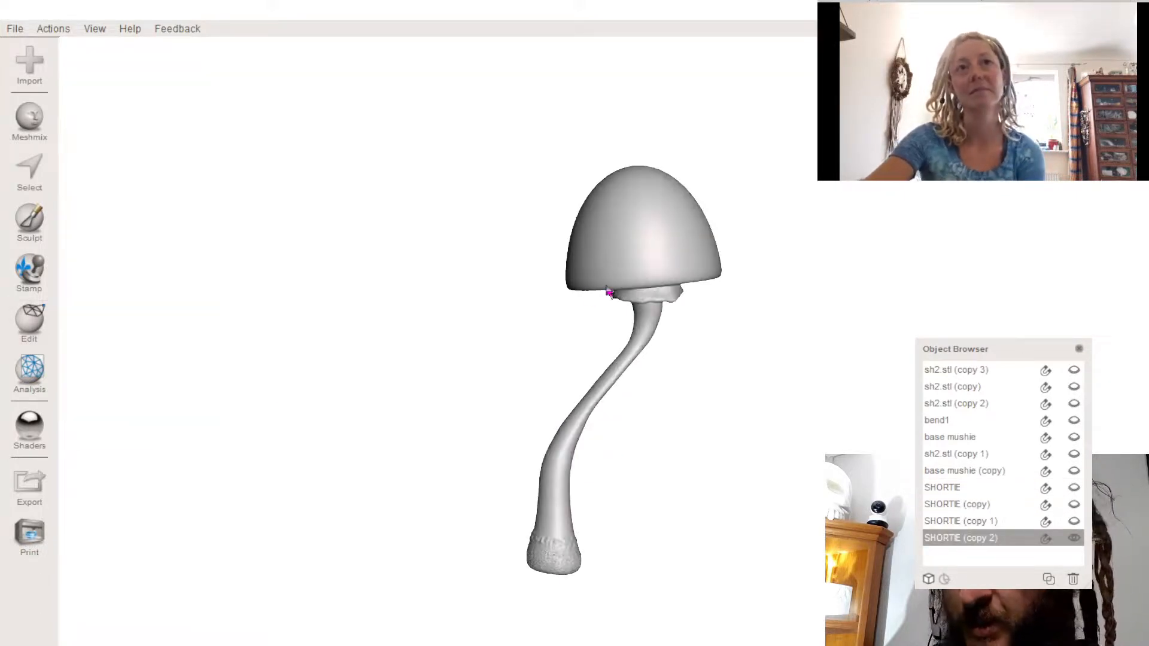
{"action": "key", "text": "s"}
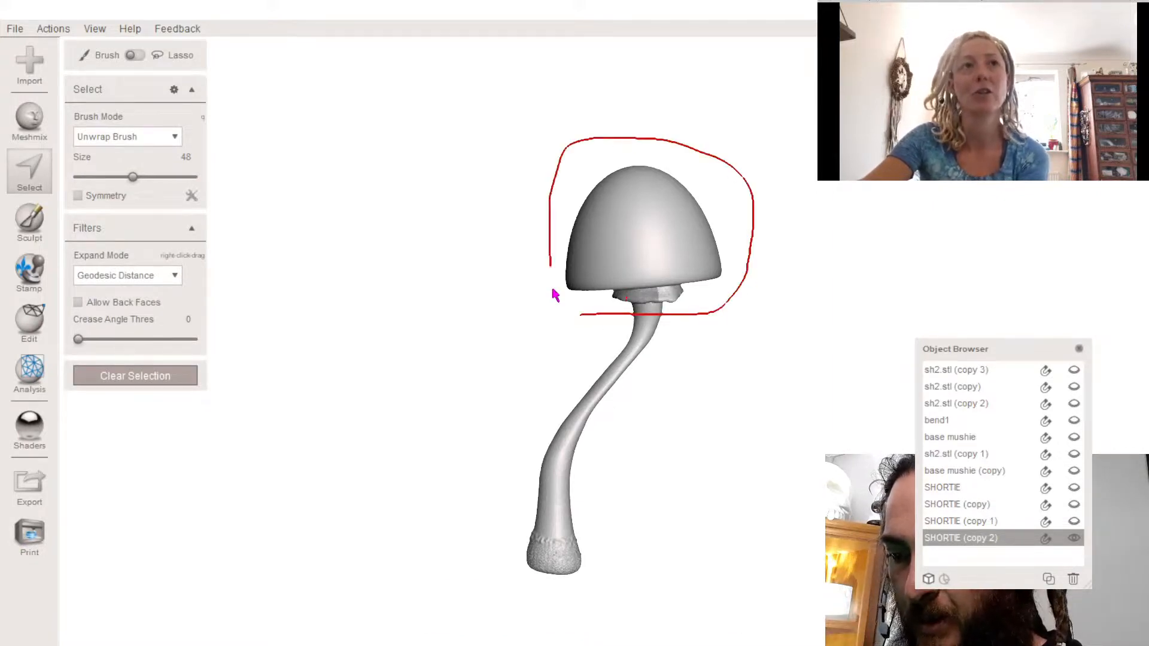
{"action": "left_click_drag", "start_coordinate": [583, 323], "coordinate": [559, 340]}
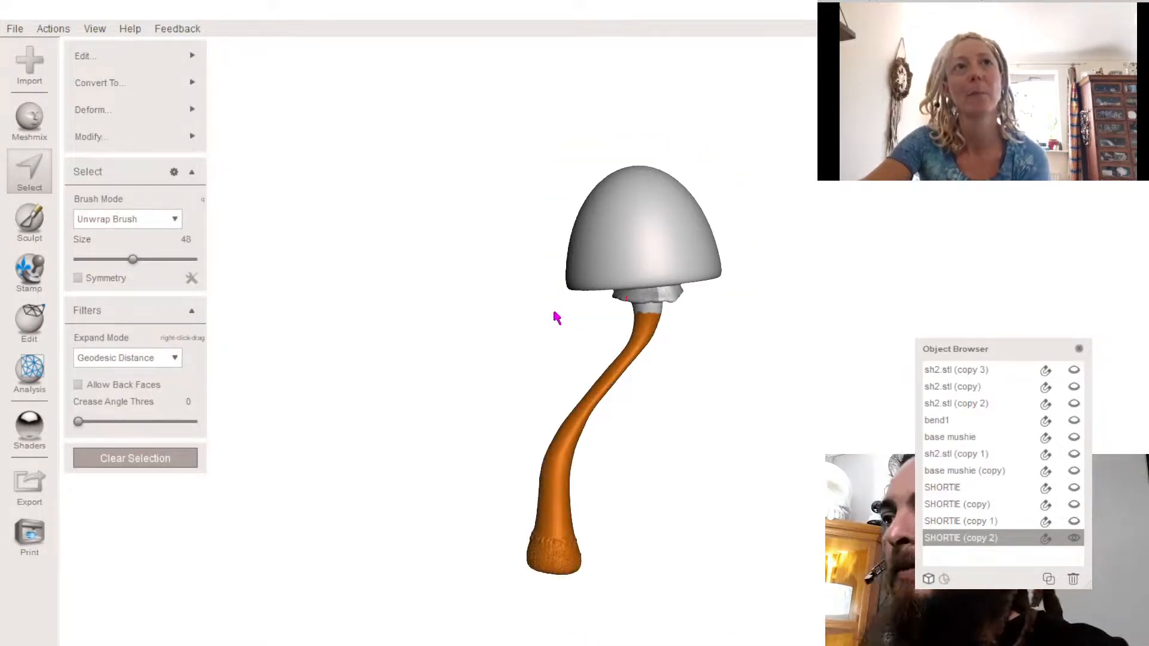
{"action": "key", "text": "i"}
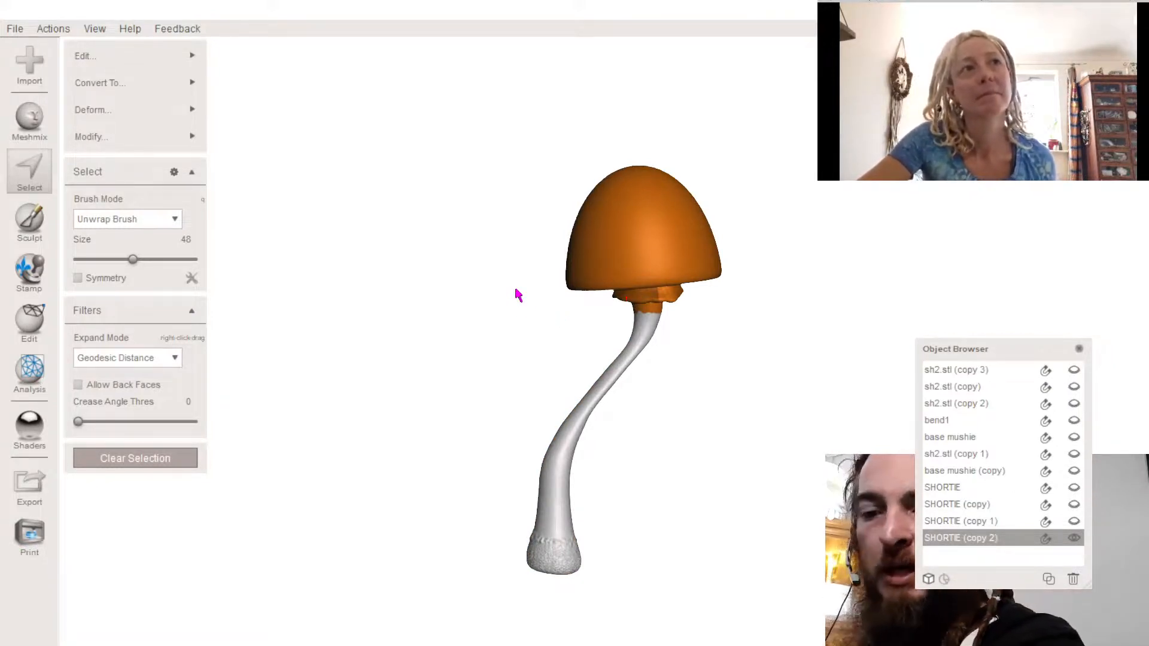
{"action": "key", "text": "i"}
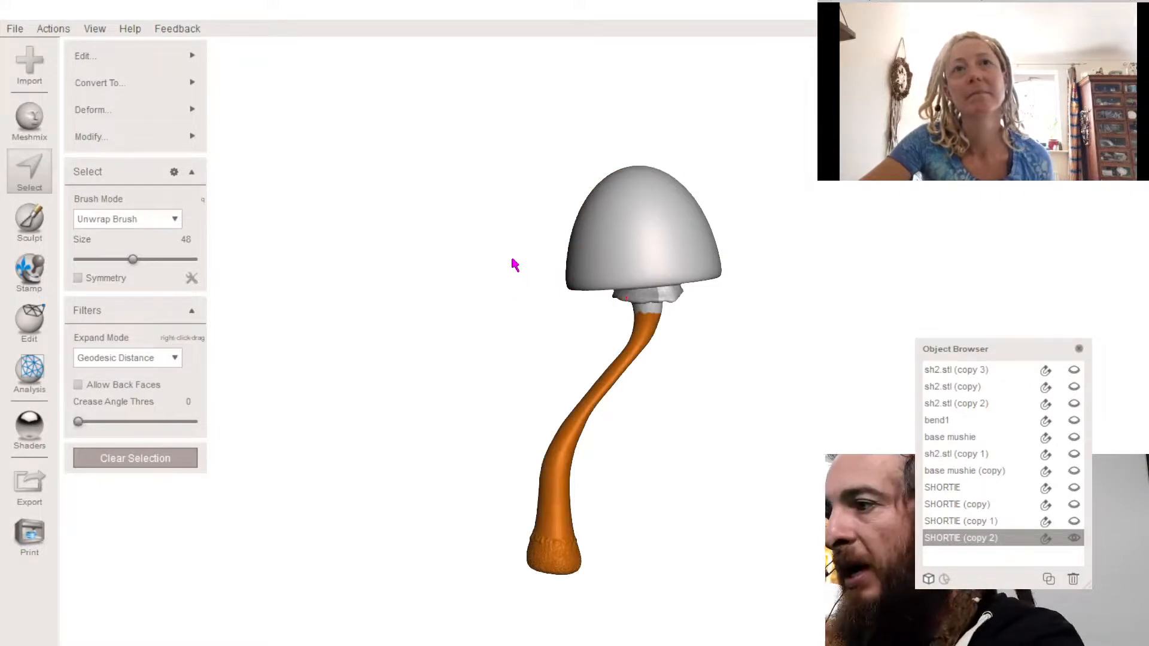
{"action": "key", "text": "i"}
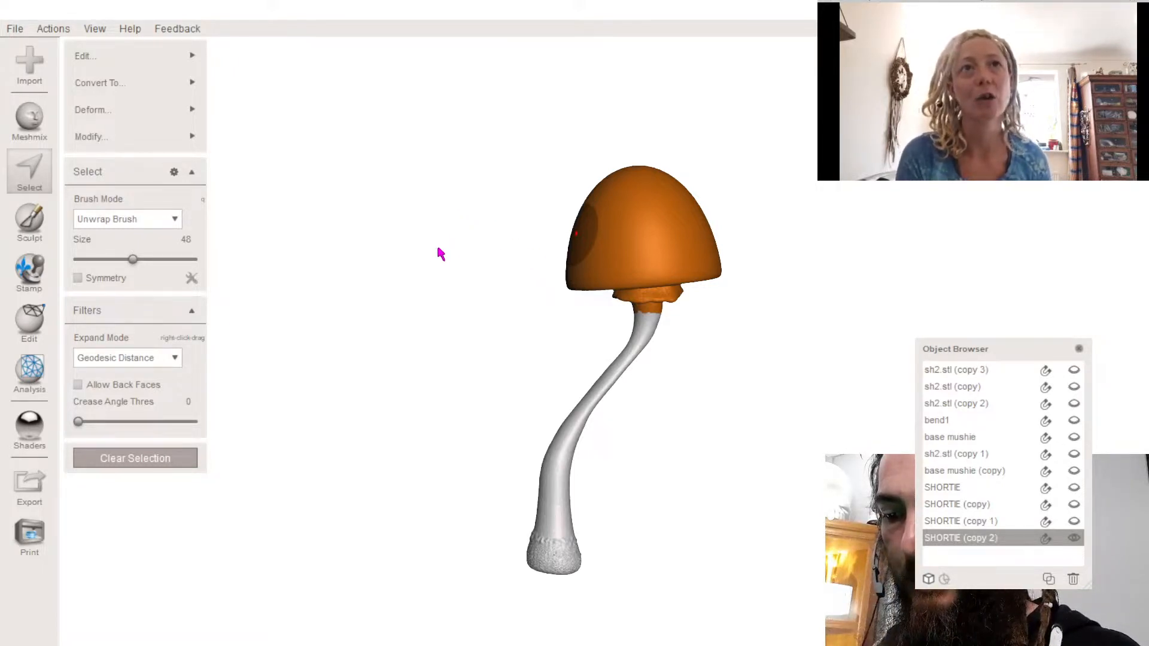
- Soft Transform the cap of SHORTIE (copy 2) back over its base, tilt it, set the falloff to 14.86 mm and accept
{"action": "key", "text": "t"}
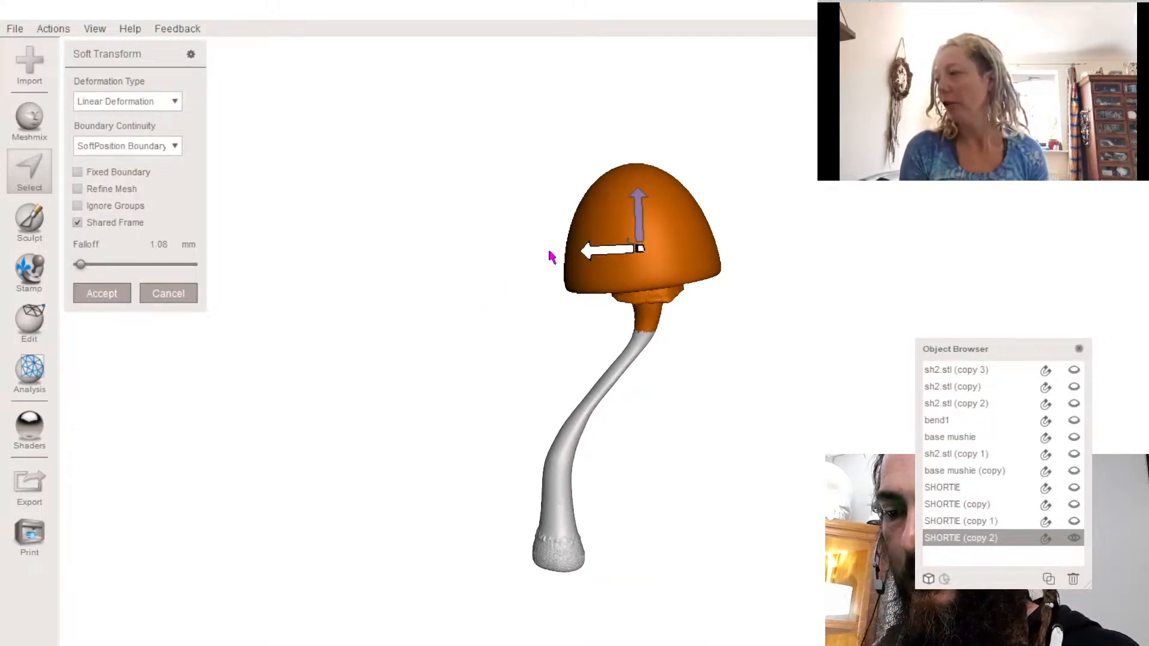
{"action": "left_click_drag", "start_coordinate": [602, 251], "coordinate": [551, 257]}
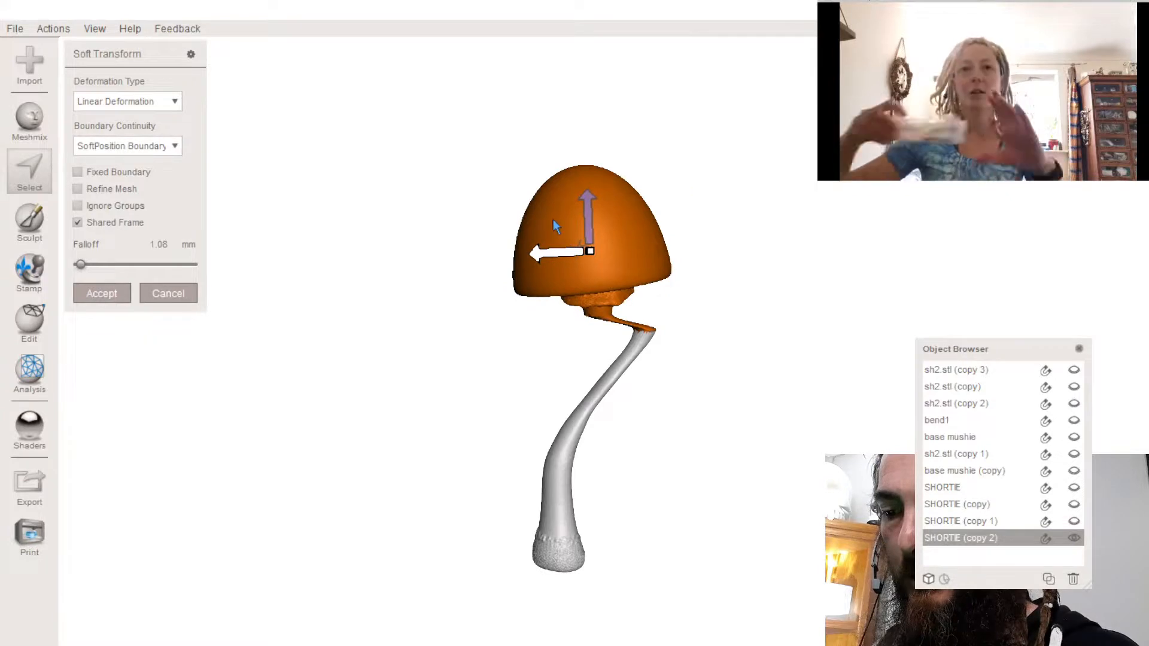
{"action": "left_click_drag", "start_coordinate": [544, 218], "coordinate": [539, 213]}
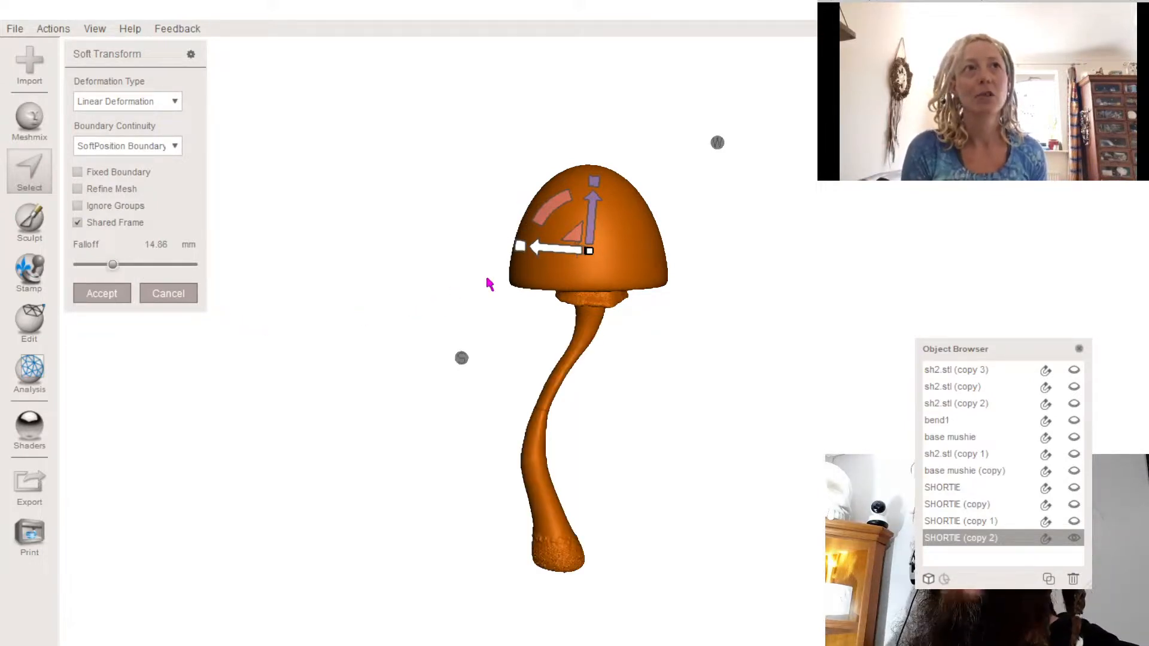
{"action": "right_click_drag", "start_coordinate": [487, 278], "coordinate": [460, 347]}
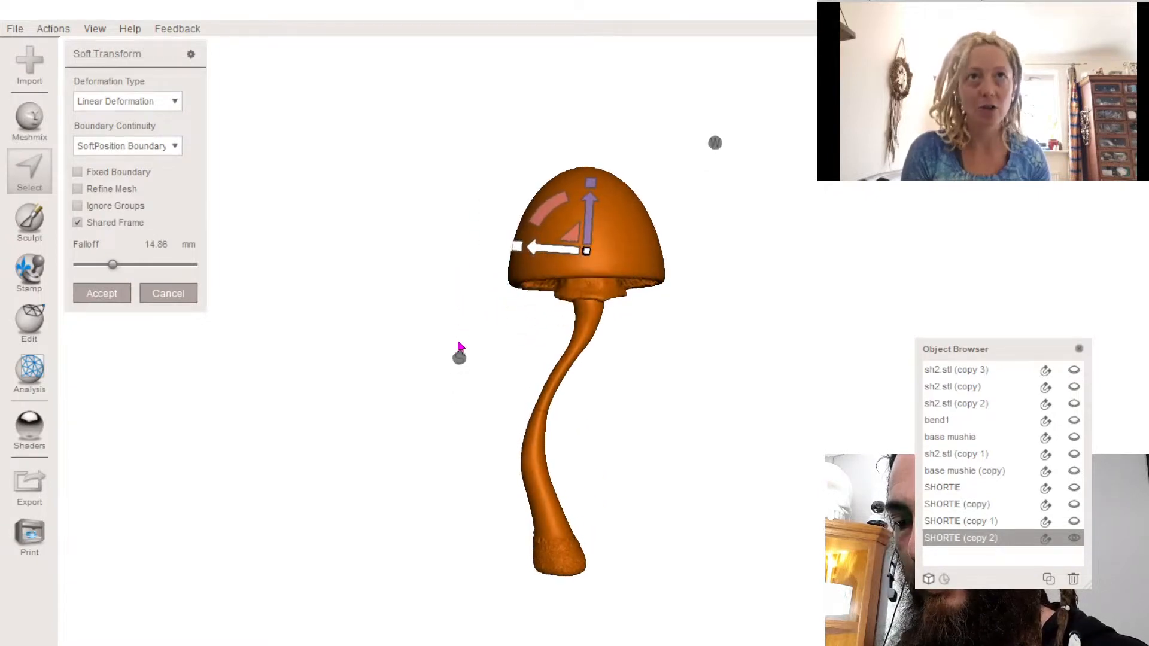
{"action": "left_click", "coordinate": [110, 301]}
- Hide the Object Browser, inspect the bend of SHORTIE (copy 2) up close and from different angles, and leave selection mode
{"action": "right_click_drag", "start_coordinate": [489, 329], "coordinate": [428, 311]}
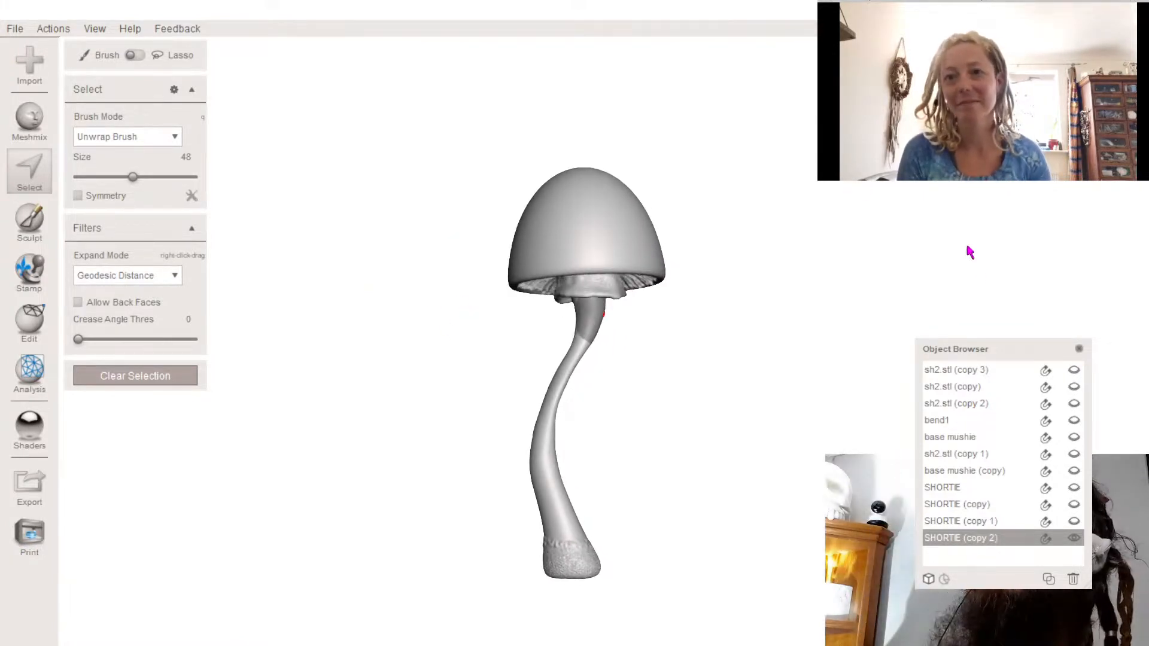
{"action": "left_click", "coordinate": [1079, 349]}
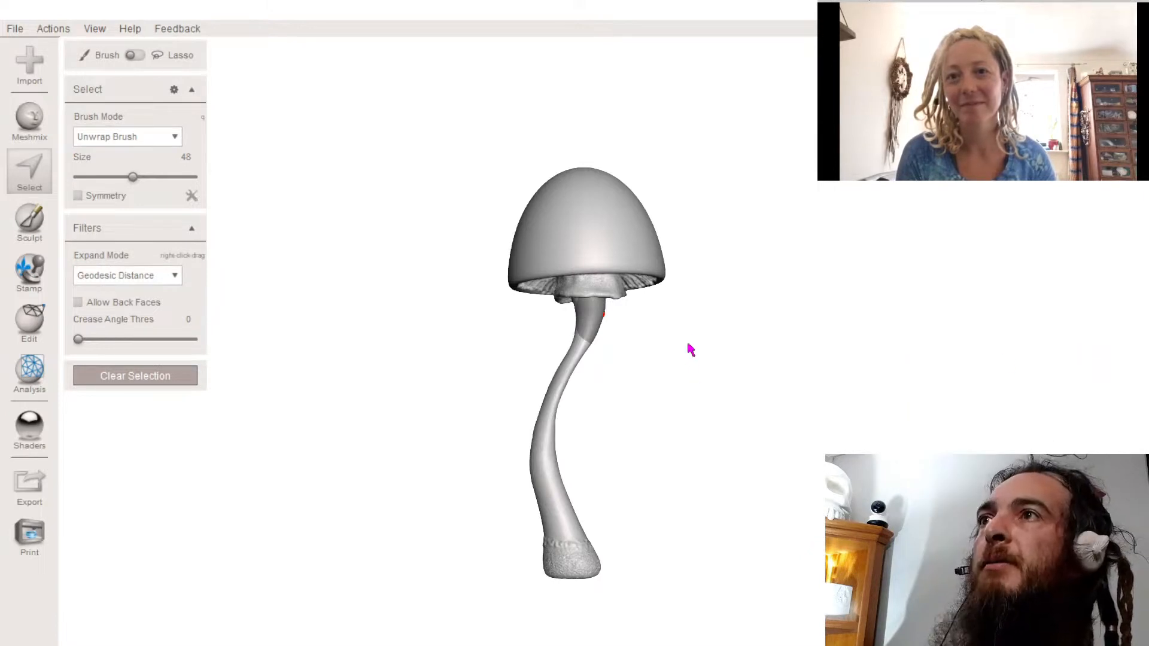
{"action": "scroll", "coordinate": [664, 355], "scroll_direction": "up", "scroll_amount": 2}
{"action": "scroll", "coordinate": [662, 350], "scroll_direction": "up", "scroll_amount": 2}
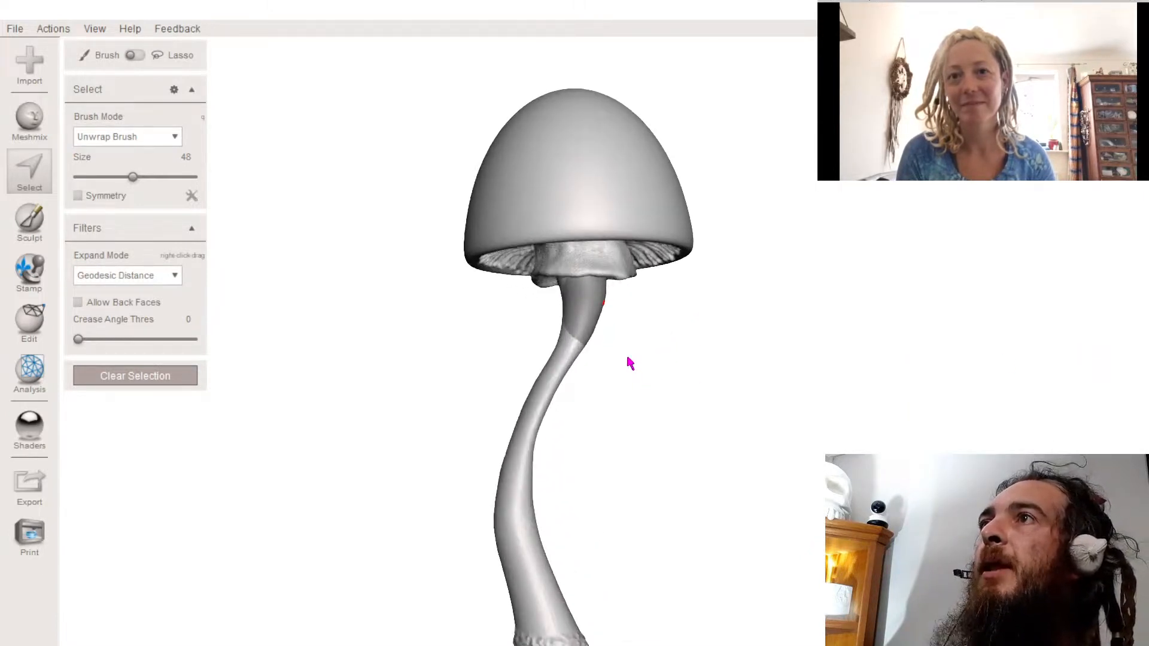
{"action": "scroll", "coordinate": [627, 357], "scroll_direction": "down", "scroll_amount": 3}
{"action": "right_click_drag", "start_coordinate": [573, 388], "coordinate": [693, 424]}
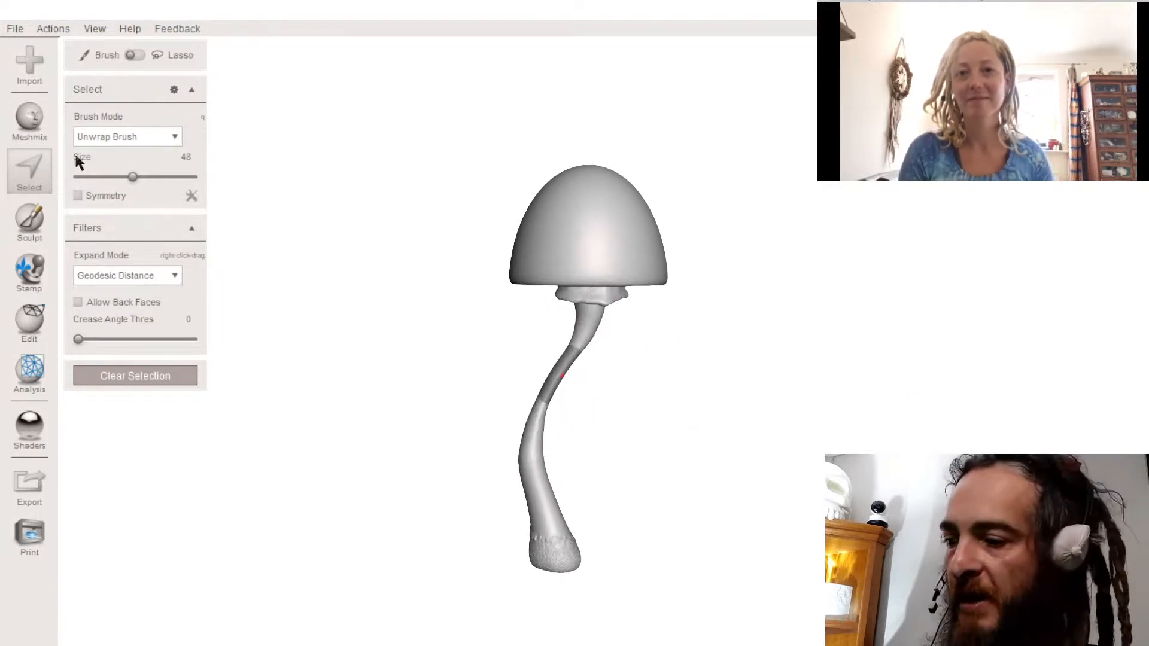
{"action": "left_click", "coordinate": [131, 378]}
- Reopen the Object Browser and make every hidden mushroom visible, from SHORTIE (copy 1) through sh2.stl (copy 3)
{"action": "left_click", "coordinate": [96, 31]}
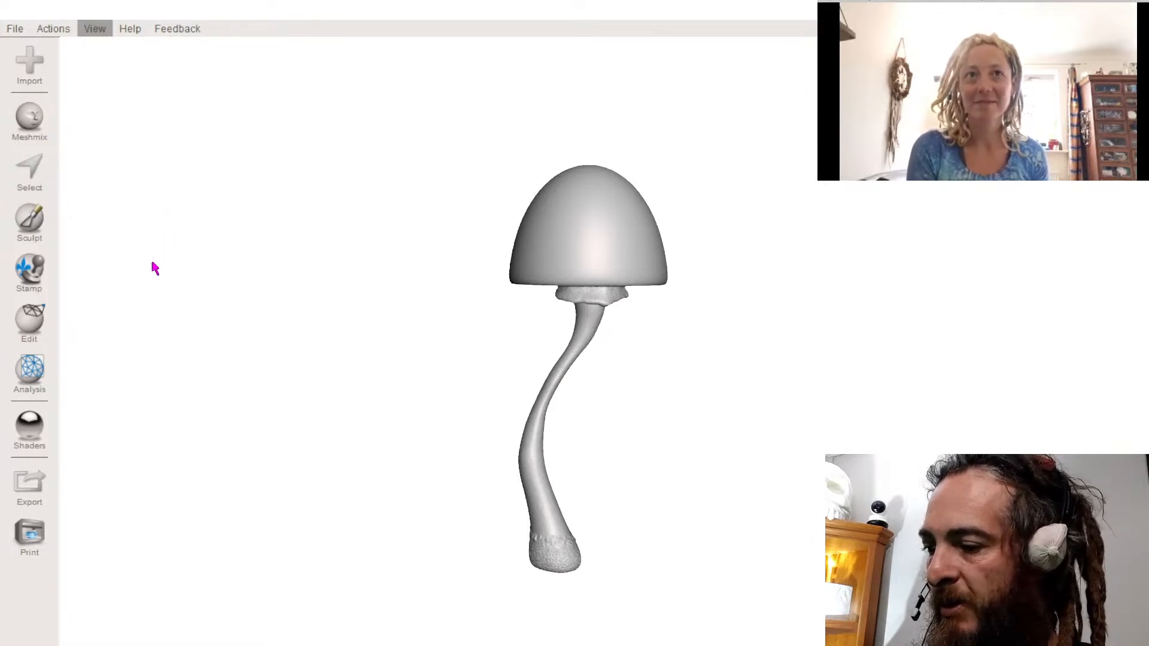
{"action": "left_click", "coordinate": [123, 136]}
{"action": "left_click", "coordinate": [1072, 518]}
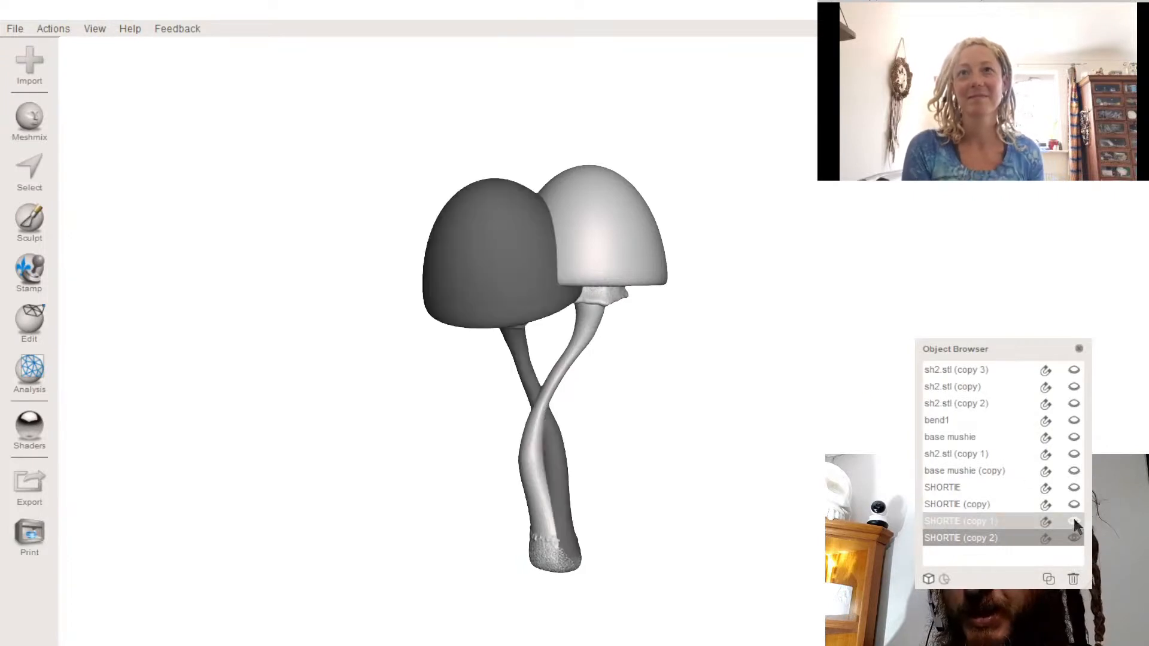
{"action": "left_click", "coordinate": [1073, 504]}
{"action": "left_click", "coordinate": [1073, 488]}
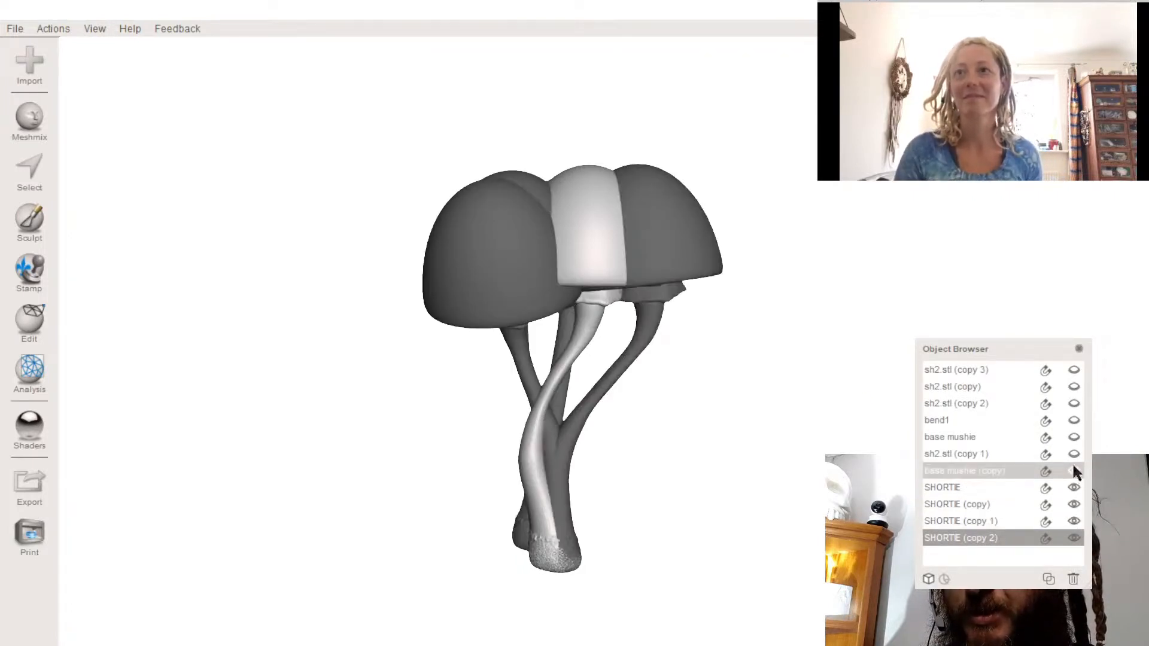
{"action": "left_click", "coordinate": [1073, 470]}
{"action": "left_click", "coordinate": [1073, 454]}
{"action": "left_click", "coordinate": [1073, 438]}
{"action": "left_click", "coordinate": [1073, 421]}
{"action": "left_click", "coordinate": [1073, 404]}
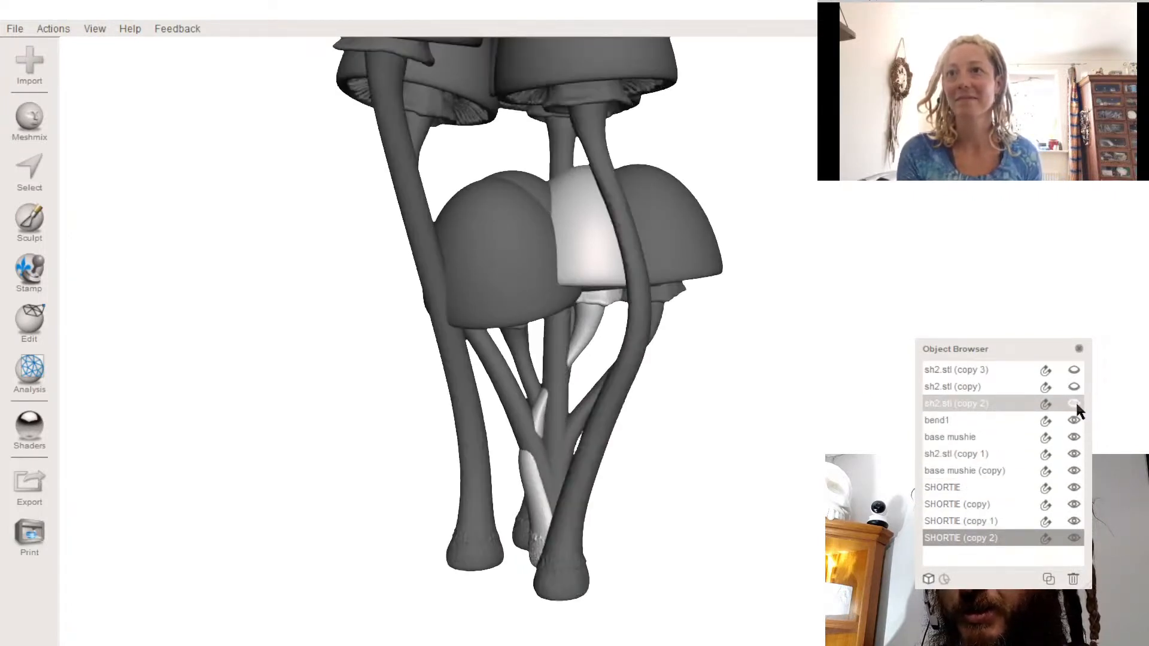
{"action": "left_click", "coordinate": [1073, 388]}
{"action": "left_click", "coordinate": [1073, 370]}
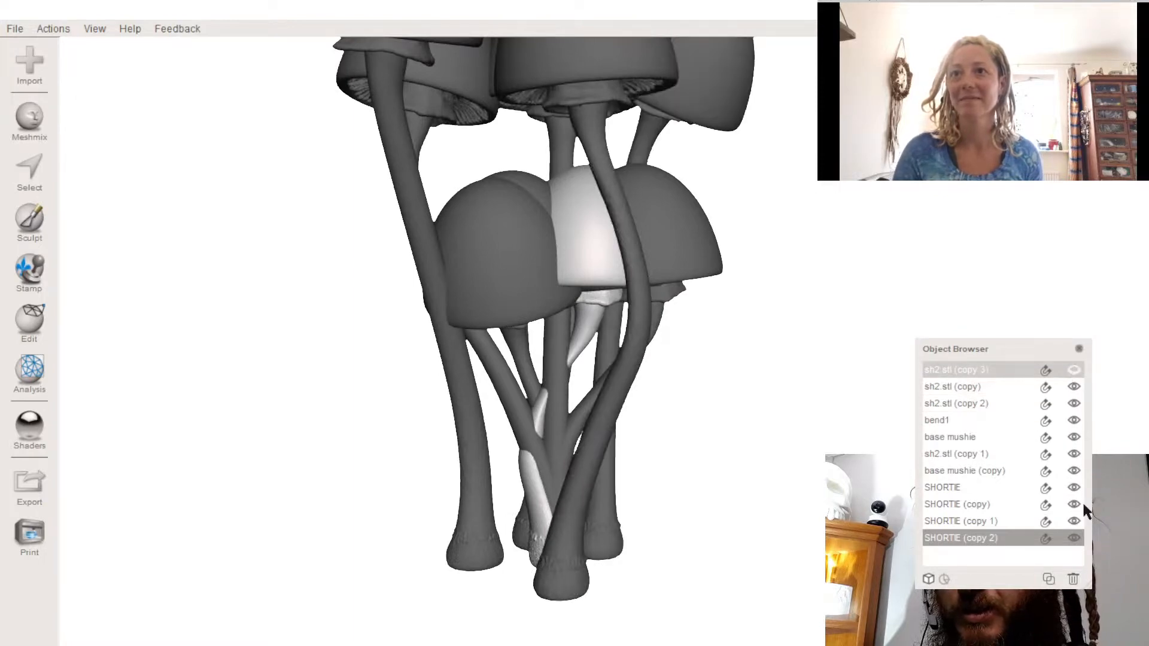
- Select all the mushroom objects together, from sh2.stl (copy 3) to SHORTIE (copy 2)
{"action": "scroll", "coordinate": [636, 374], "scroll_direction": "up", "scroll_amount": 1}
{"action": "scroll", "coordinate": [636, 376], "scroll_direction": "down", "scroll_amount": 4}
{"action": "right_click_drag", "start_coordinate": [636, 376], "coordinate": [487, 496]}
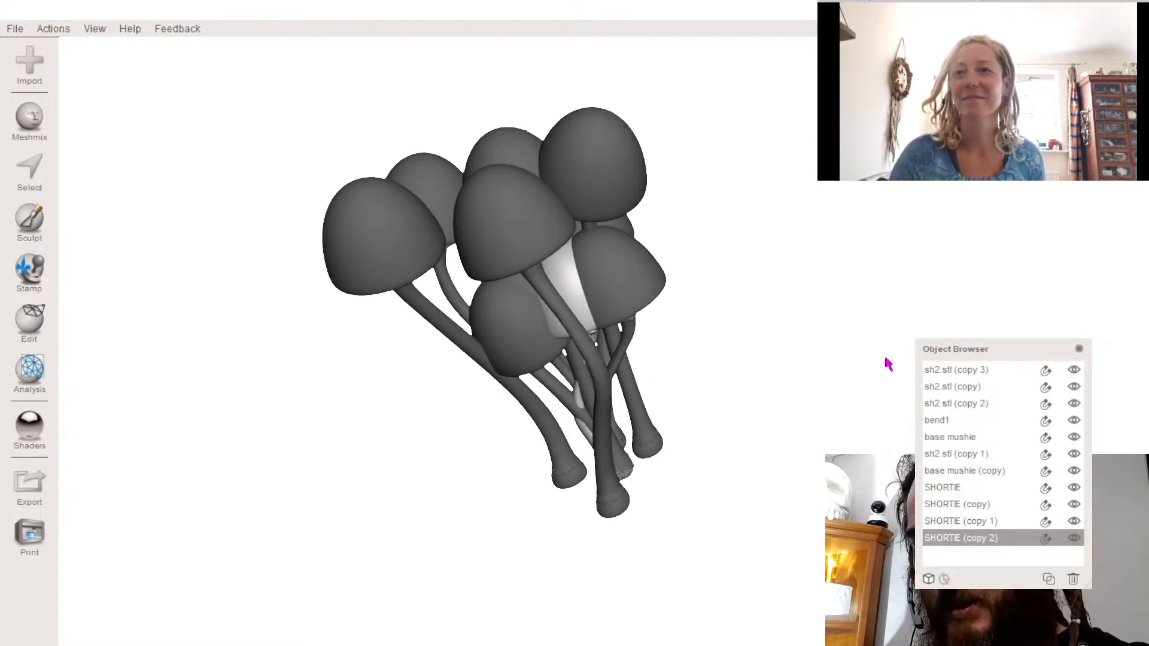
{"action": "left_click", "coordinate": [1008, 375], "text": "shift"}
- Hide the Object Browser and examine the arrangement of the whole mushroom cluster from several sides
{"action": "right_click_drag", "start_coordinate": [867, 377], "coordinate": [573, 335]}
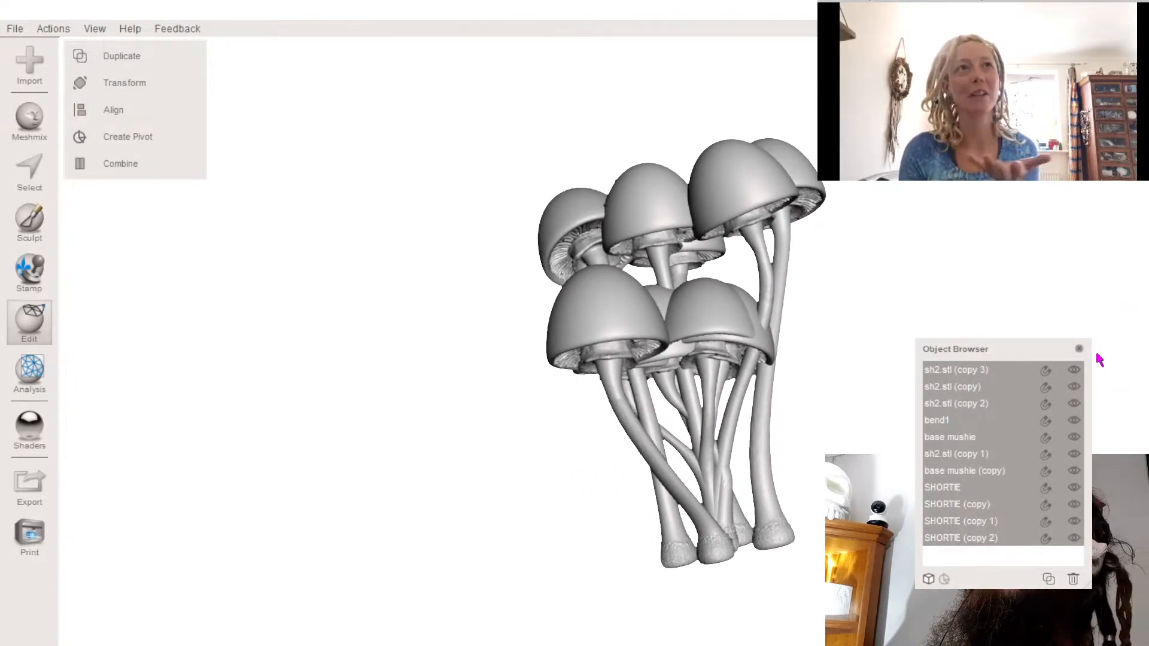
{"action": "left_click", "coordinate": [1079, 348]}
{"action": "right_click_drag", "start_coordinate": [876, 301], "coordinate": [706, 375]}
{"action": "scroll", "coordinate": [688, 378], "scroll_direction": "down", "scroll_amount": 2}
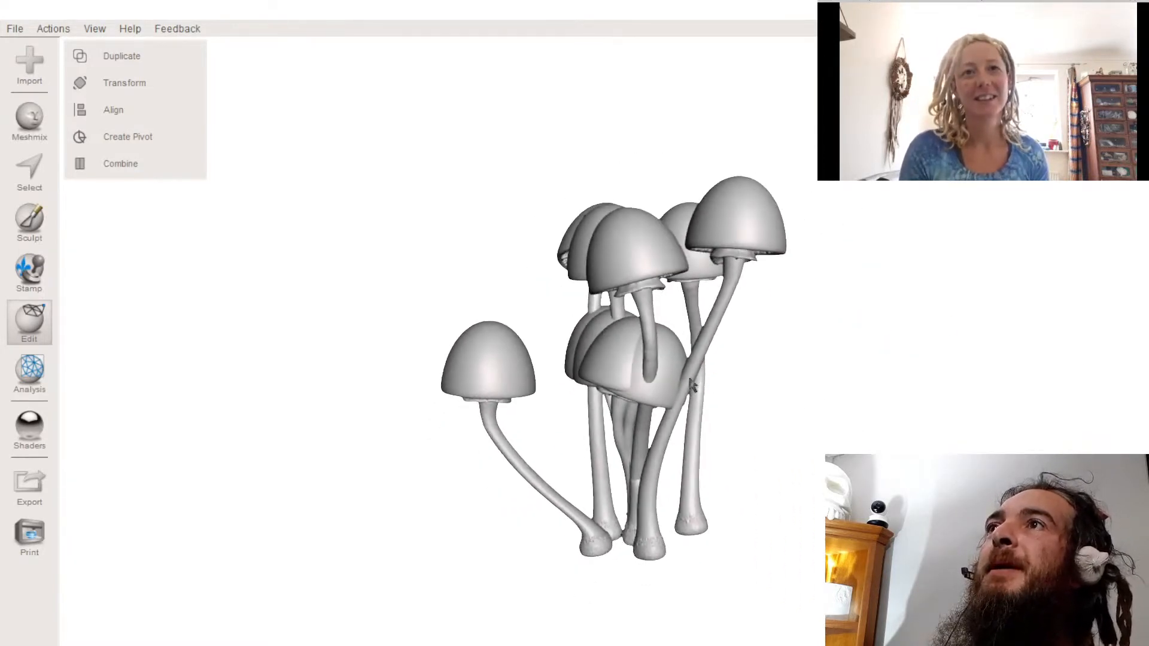
{"action": "middle_click_drag", "start_coordinate": [688, 379], "coordinate": [620, 386]}
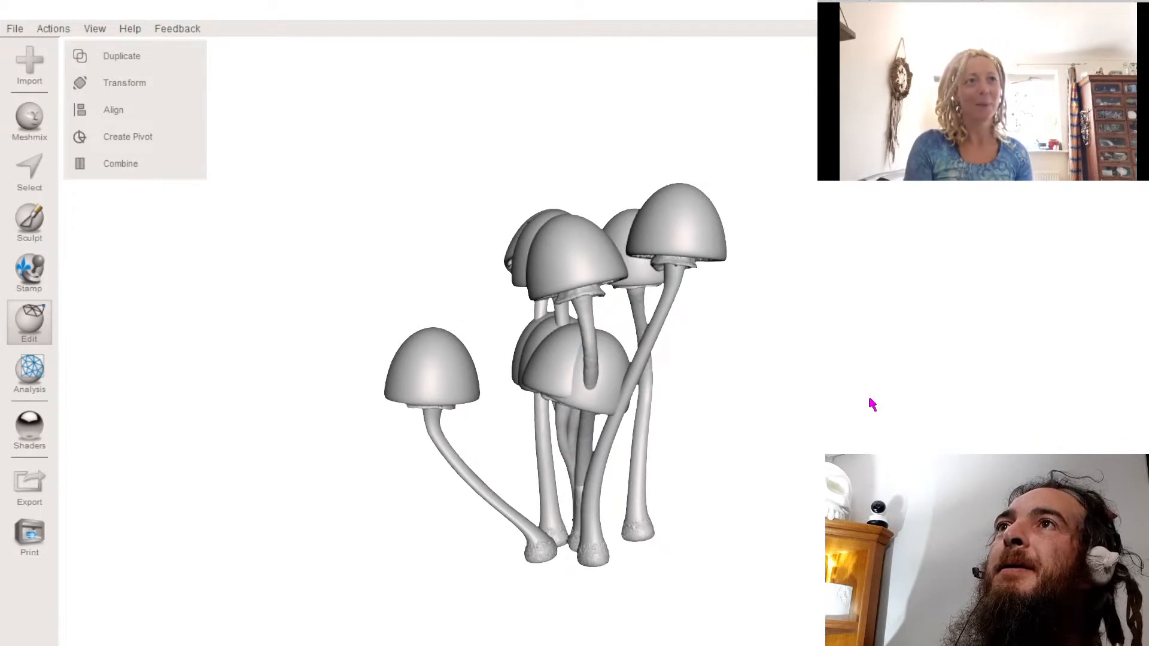